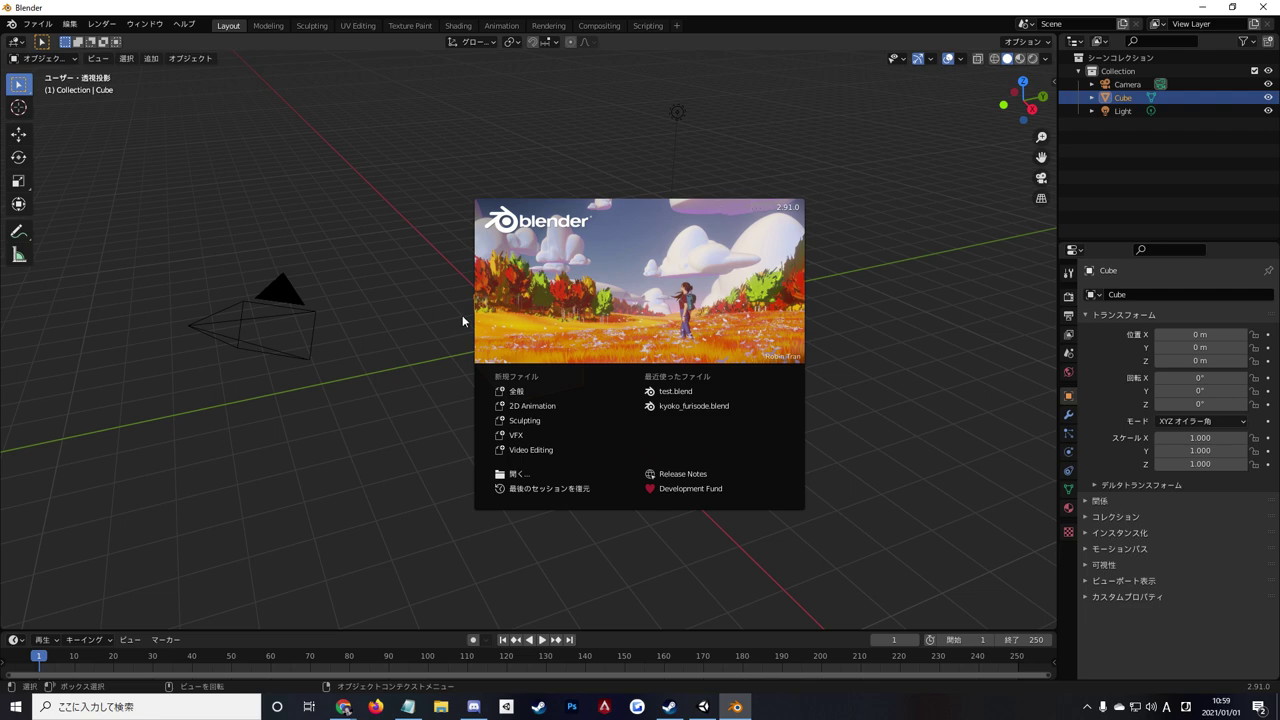
Bring the BOOTH avatar product page in Chrome in front of Blender's splash screen.
{"action": "left_click", "coordinate": [342, 706]}
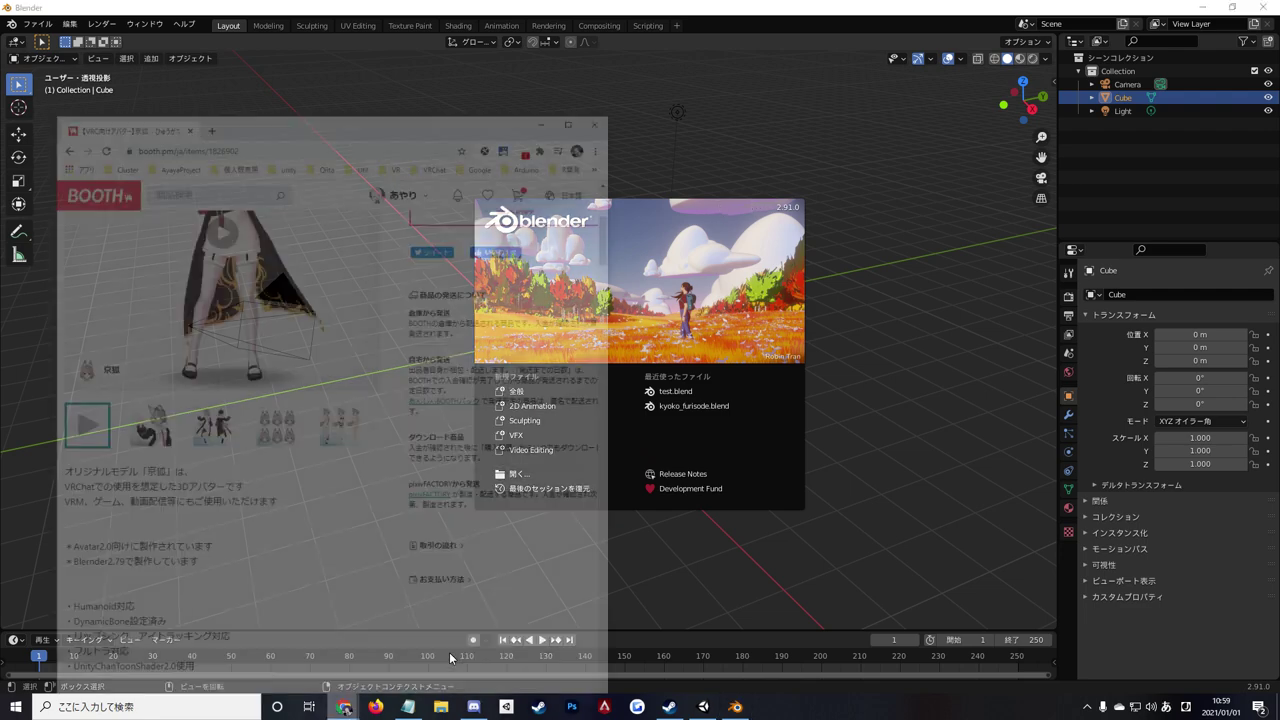
Open the furisode kimono page and scroll to its note about being skinned and humanoid-configured.
{"action": "left_click", "coordinate": [330, 650]}
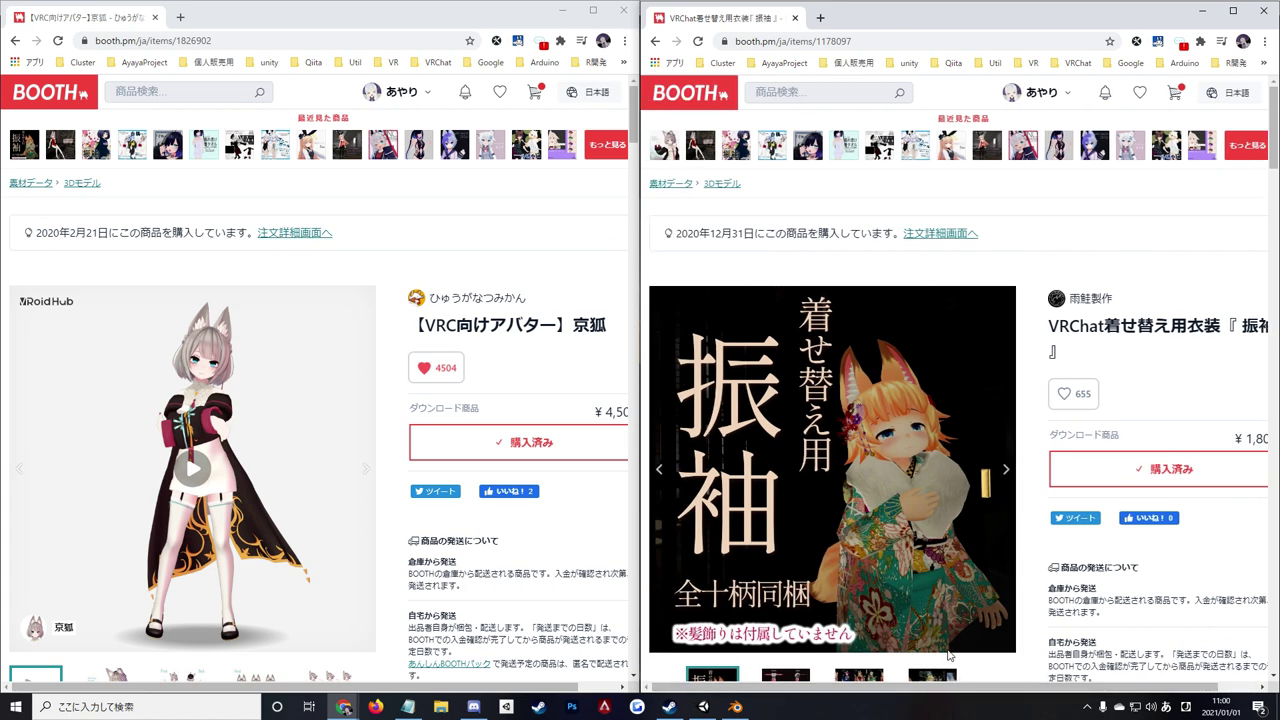
{"action": "scroll", "coordinate": [948, 655], "scroll_direction": "down", "scroll_amount": 2}
{"action": "scroll", "coordinate": [948, 655], "scroll_direction": "down", "scroll_amount": 1}
{"action": "scroll", "coordinate": [442, 570], "scroll_direction": "down", "scroll_amount": 1}
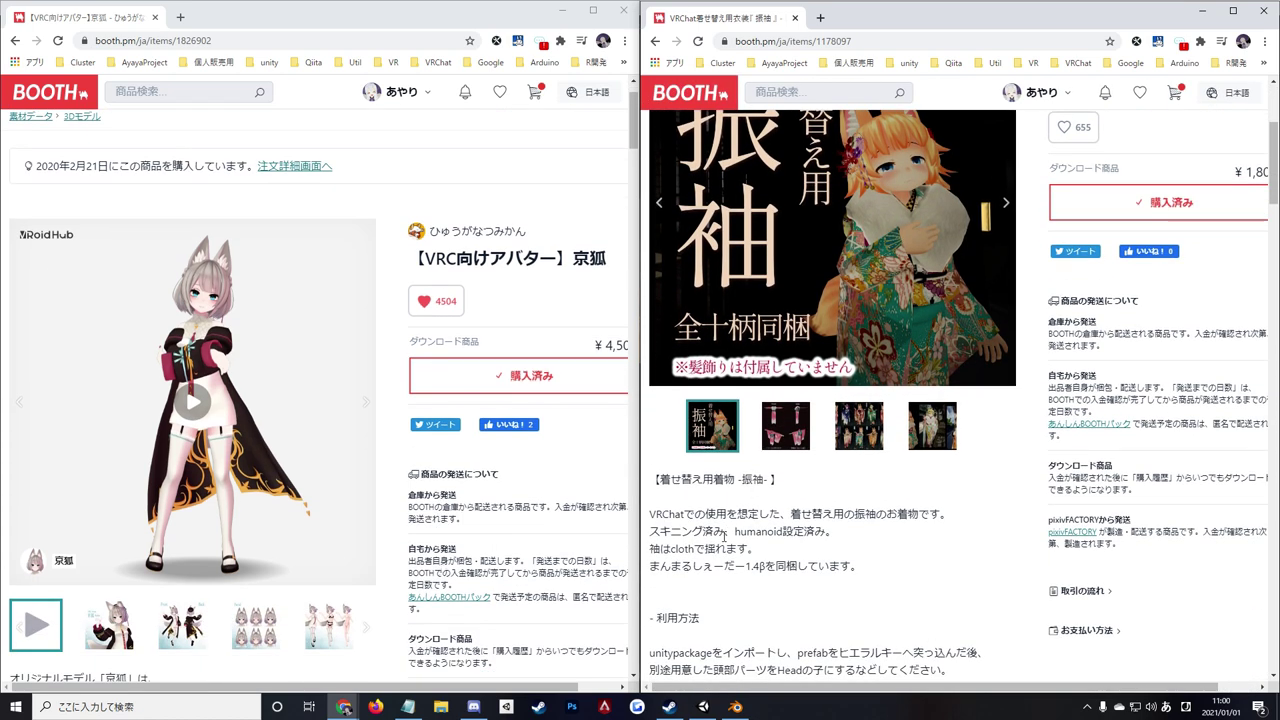
{"action": "left_click_drag", "start_coordinate": [650, 531], "coordinate": [840, 533]}
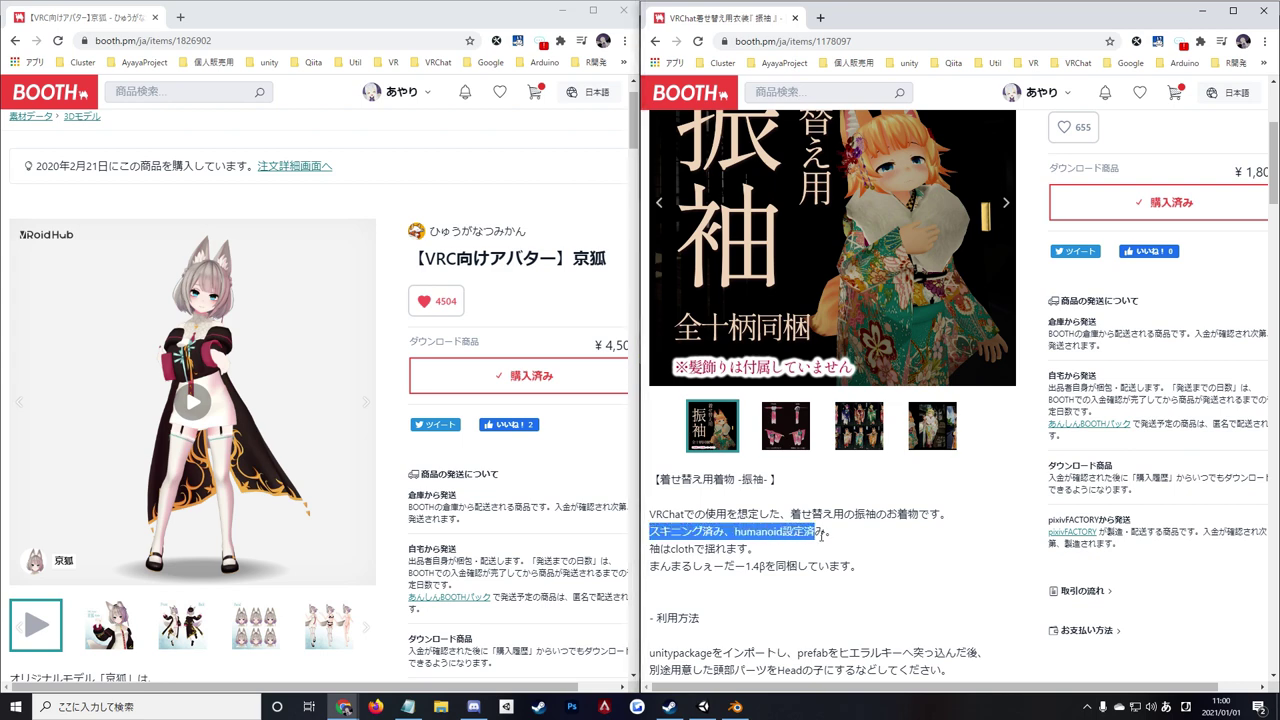
{"action": "left_click", "coordinate": [852, 537]}
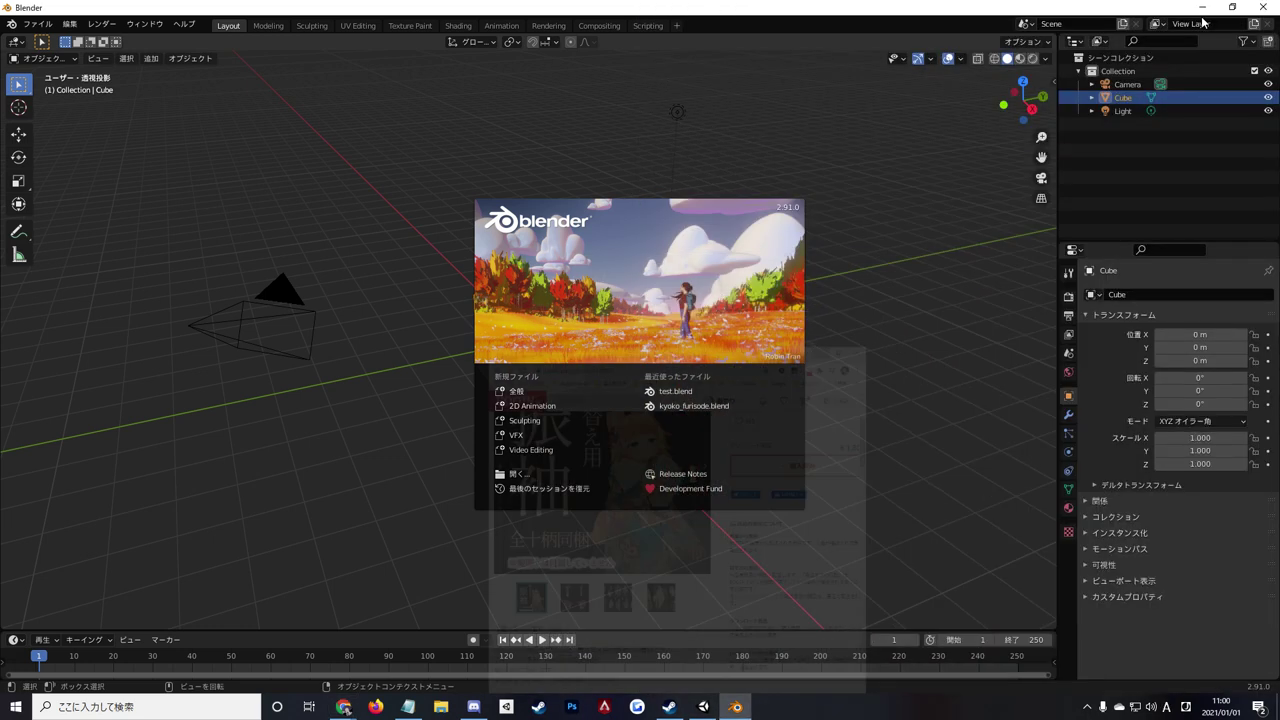
Empty Blender's startup scene by deleting the default Camera, Cube and Light.
{"action": "left_click", "coordinate": [1203, 11]}
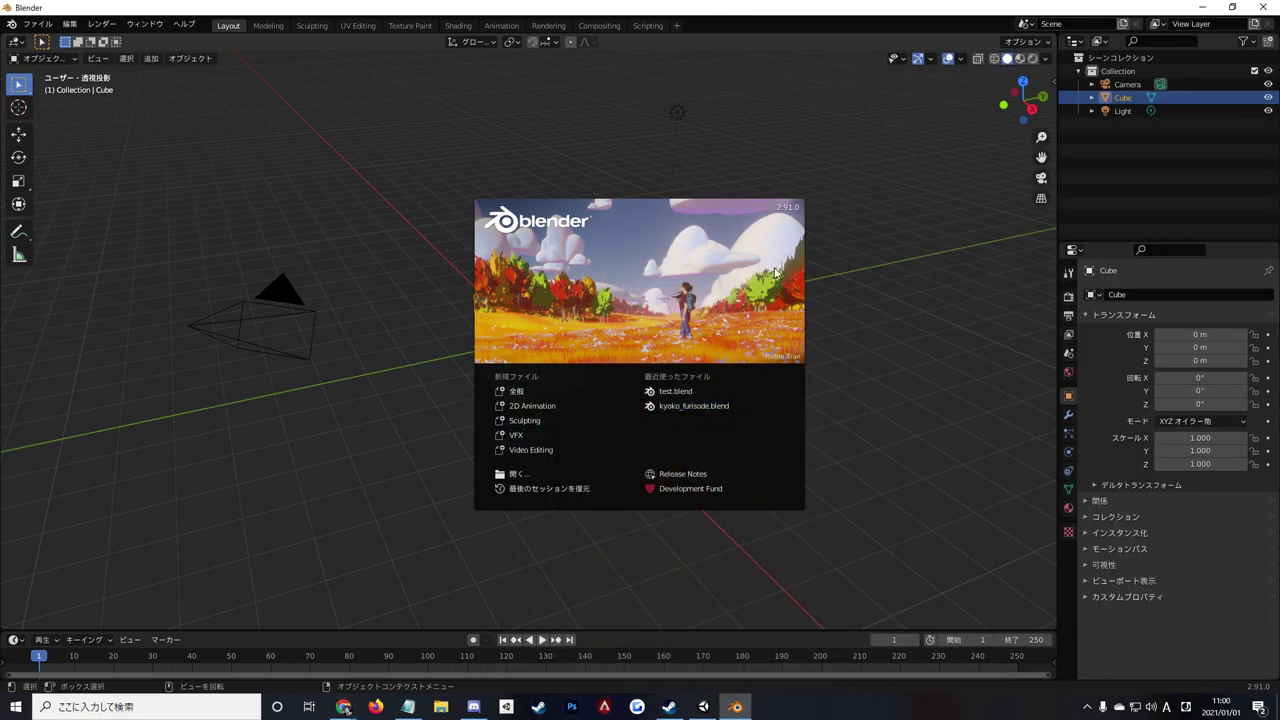
{"action": "left_click", "coordinate": [277, 270]}
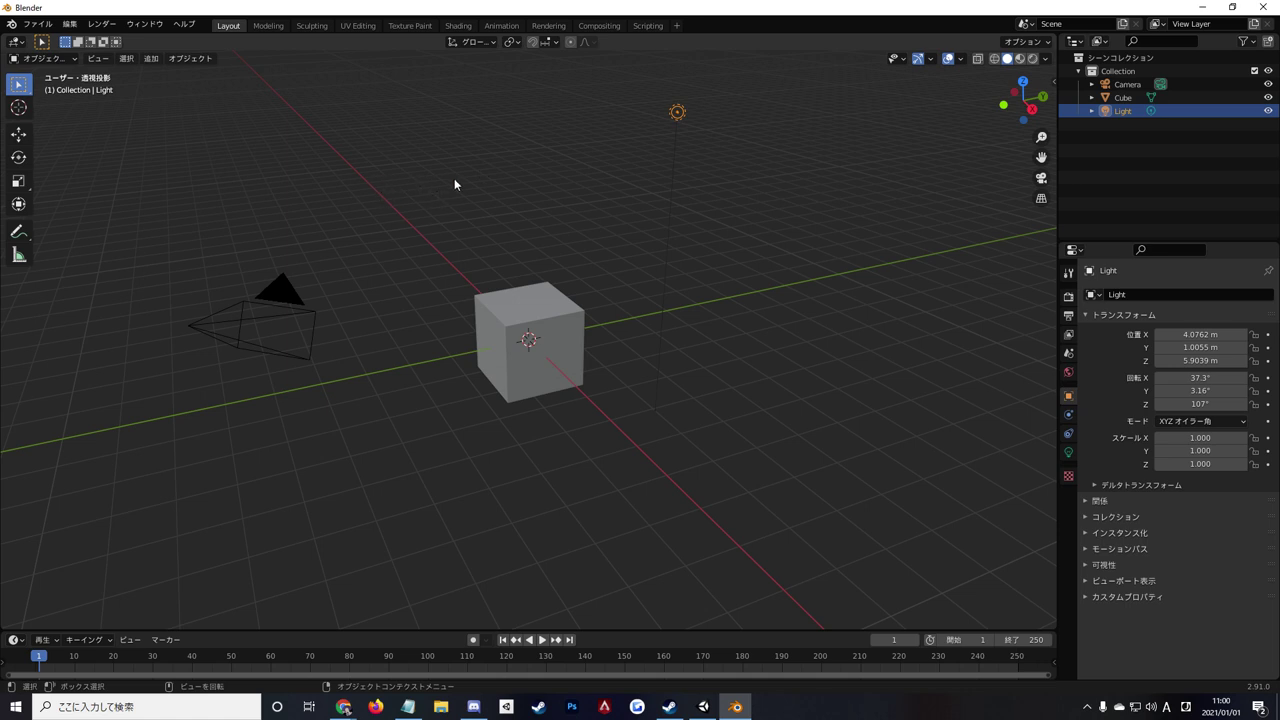
{"action": "key", "text": "a"}
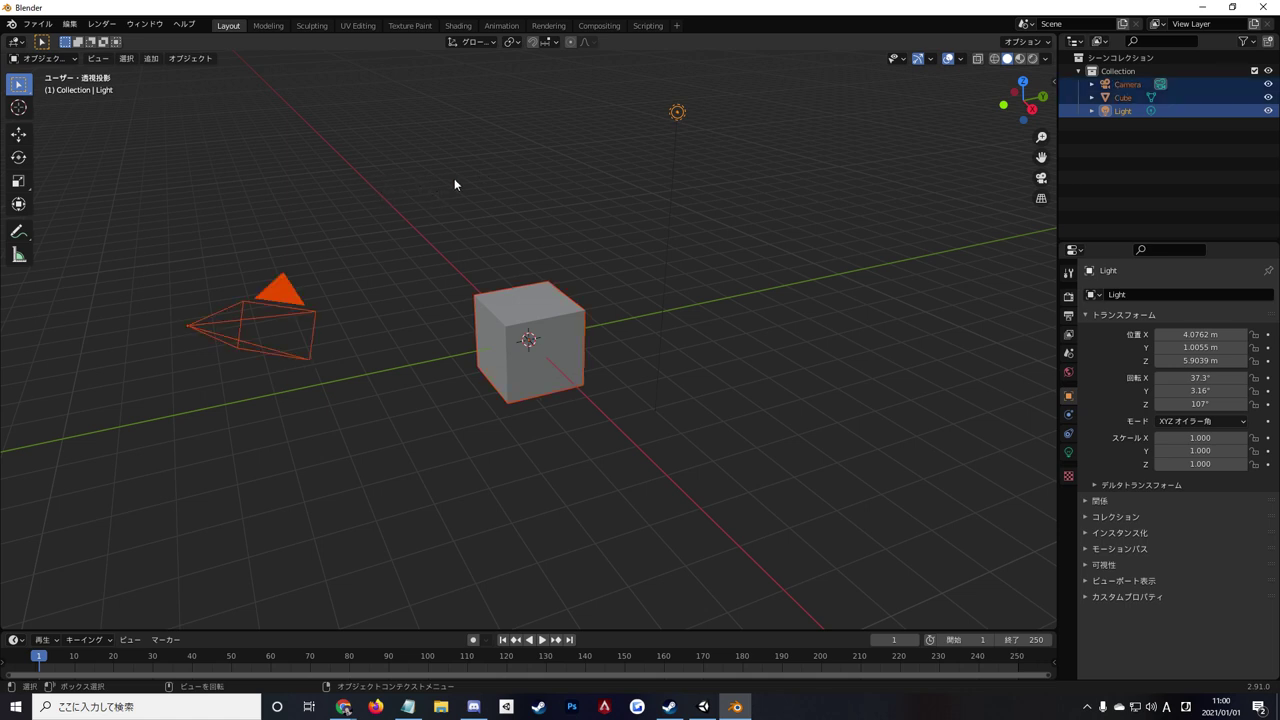
{"action": "key", "text": "x"}
{"action": "left_click", "coordinate": [454, 178]}
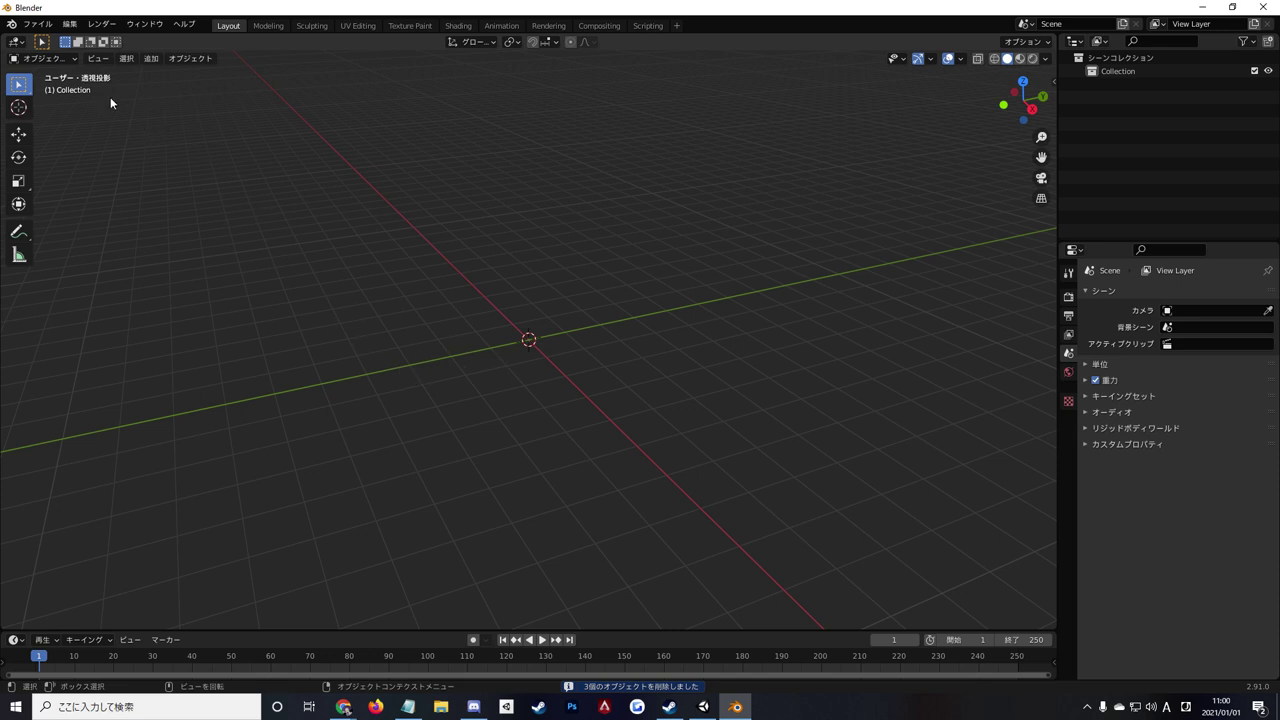
Import kyoko_model_new.fbx from EditAvatars/kyoko_ver2.3/kyoko/kyoko_new/model.
{"action": "left_click", "coordinate": [42, 27]}
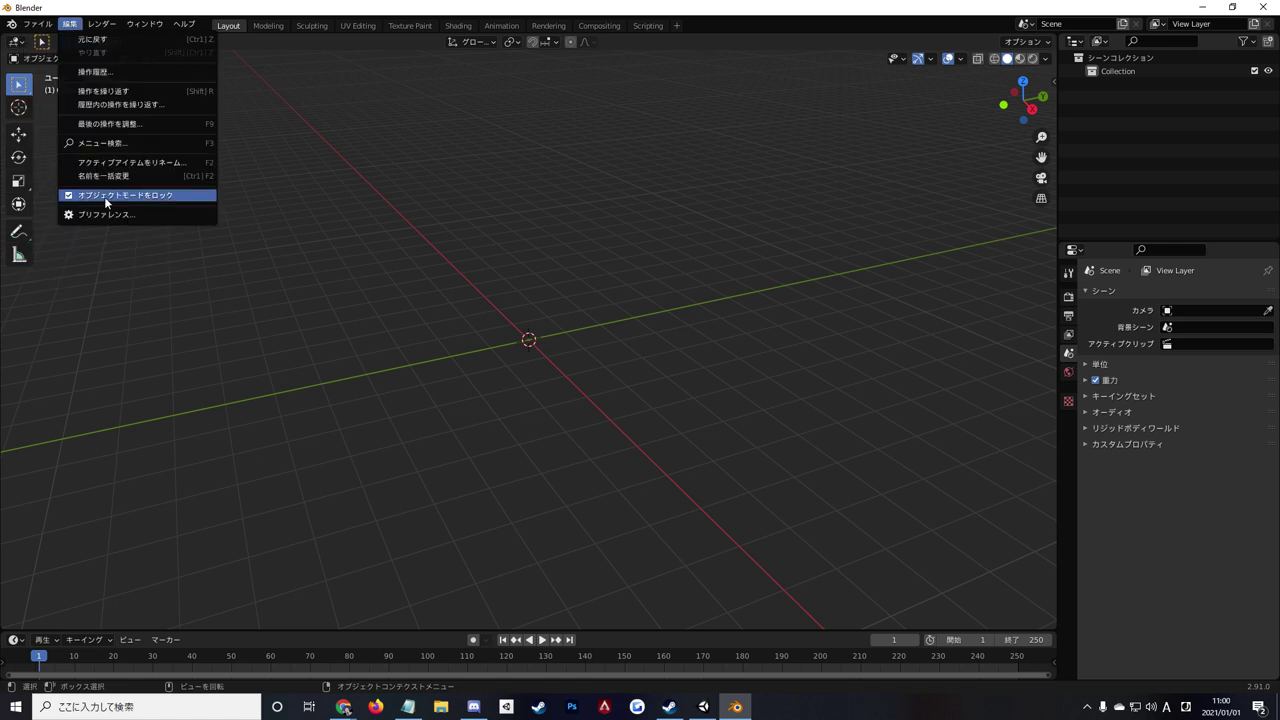
{"action": "left_click", "coordinate": [110, 199]}
{"action": "left_click", "coordinate": [37, 26]}
{"action": "mouse_move", "coordinate": [57, 203]}
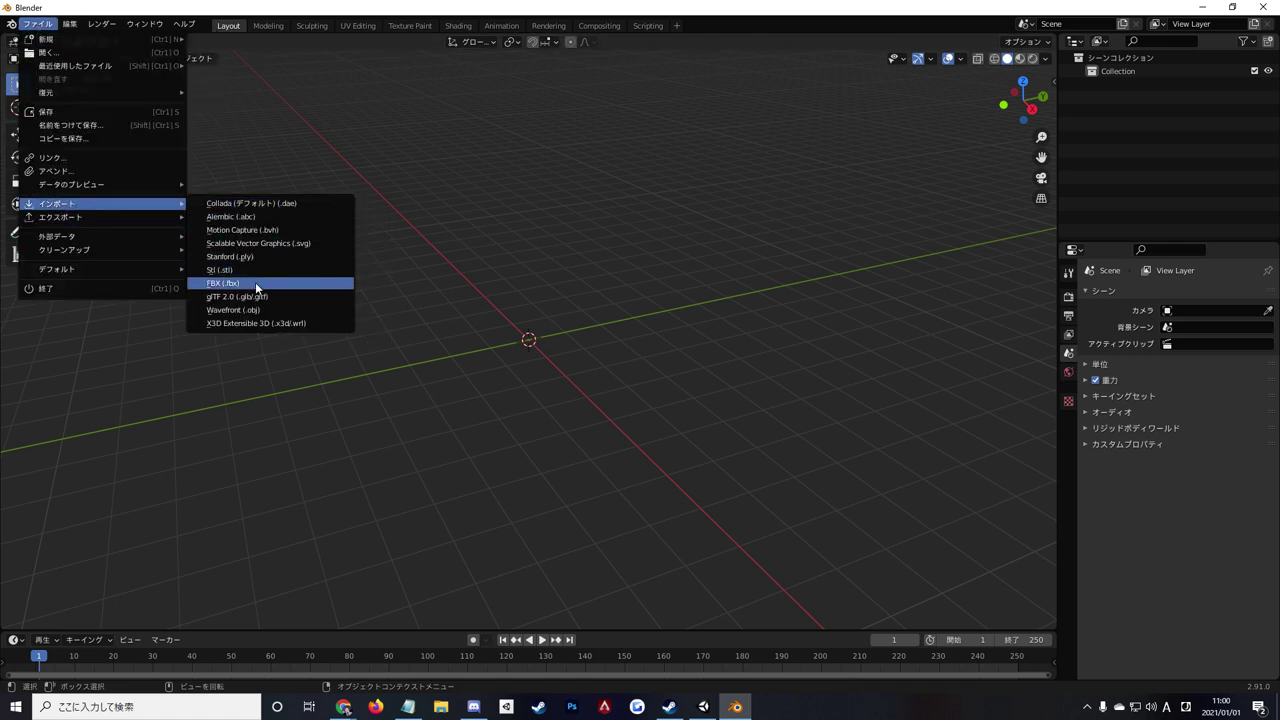
{"action": "left_click", "coordinate": [255, 282]}
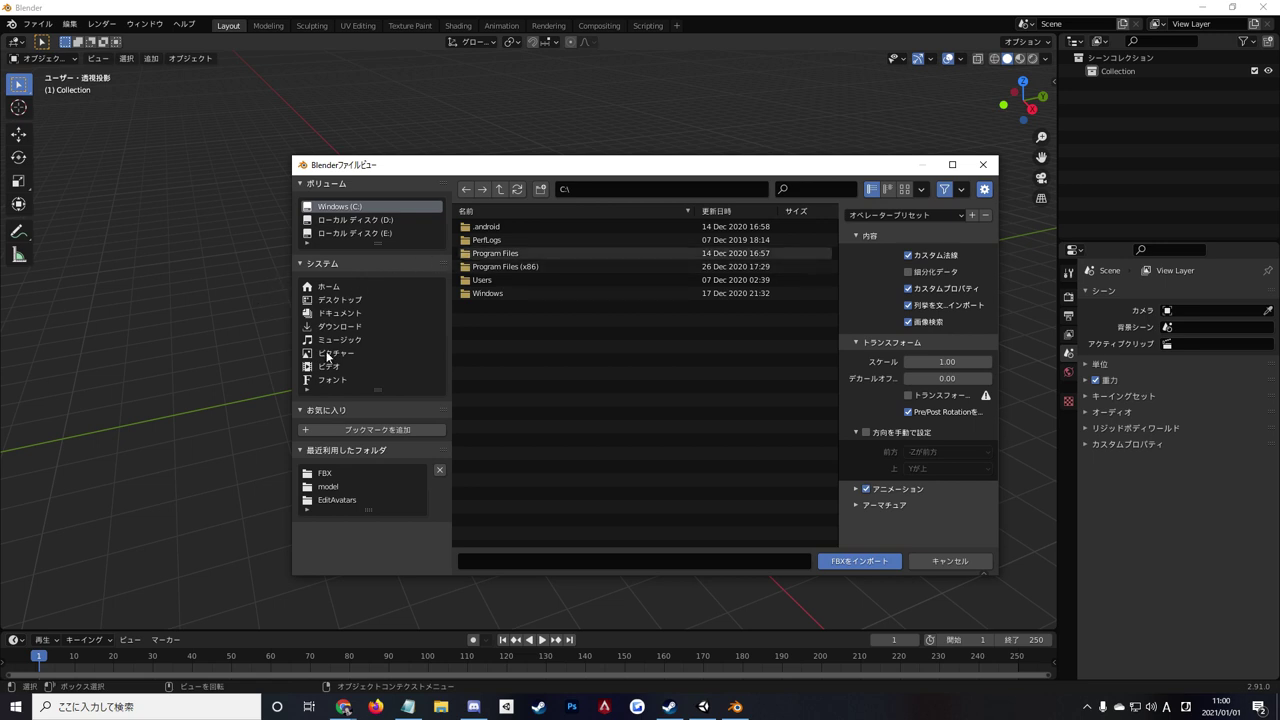
{"action": "left_click", "coordinate": [335, 499]}
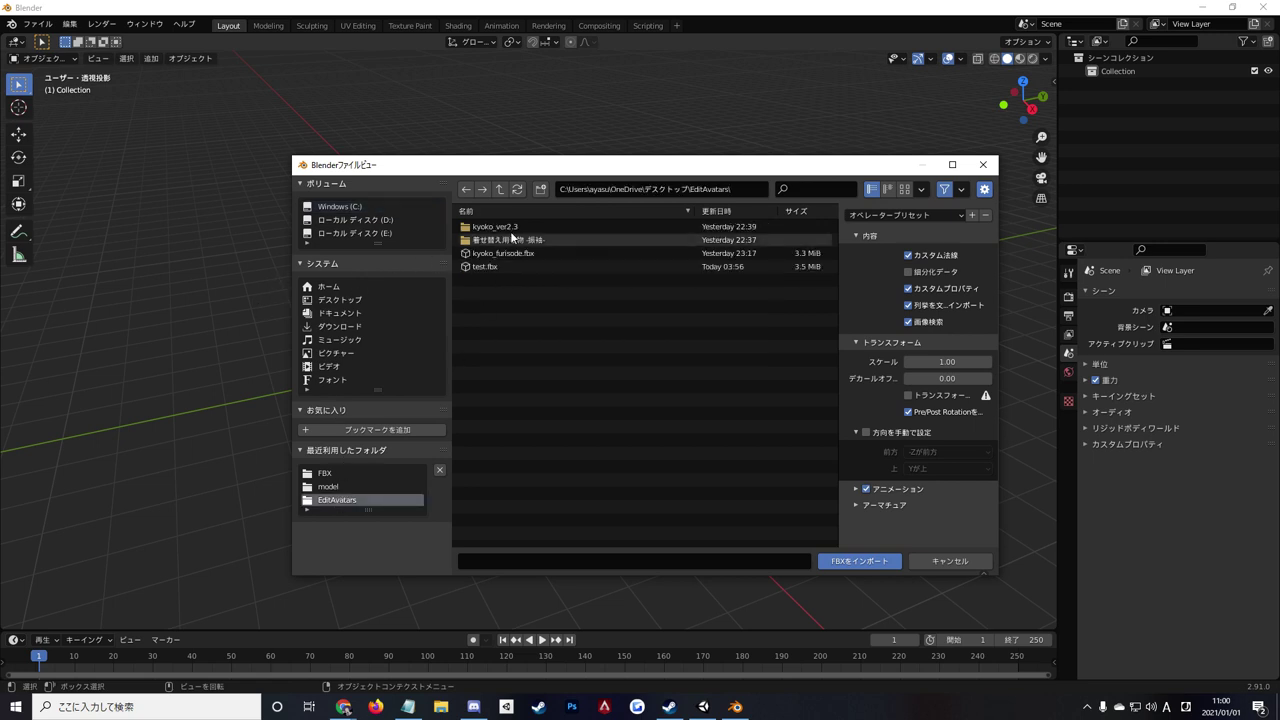
{"action": "double_click", "coordinate": [499, 229]}
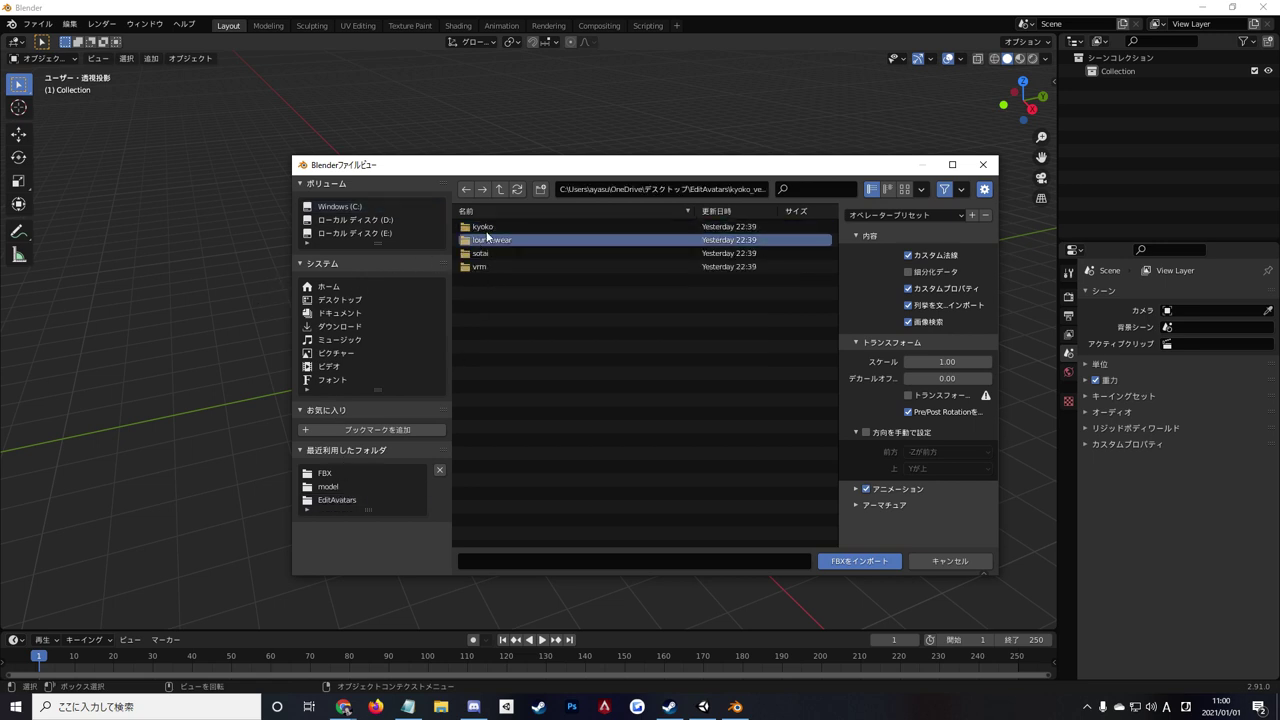
{"action": "double_click", "coordinate": [490, 240]}
{"action": "double_click", "coordinate": [496, 243]}
{"action": "double_click", "coordinate": [494, 227]}
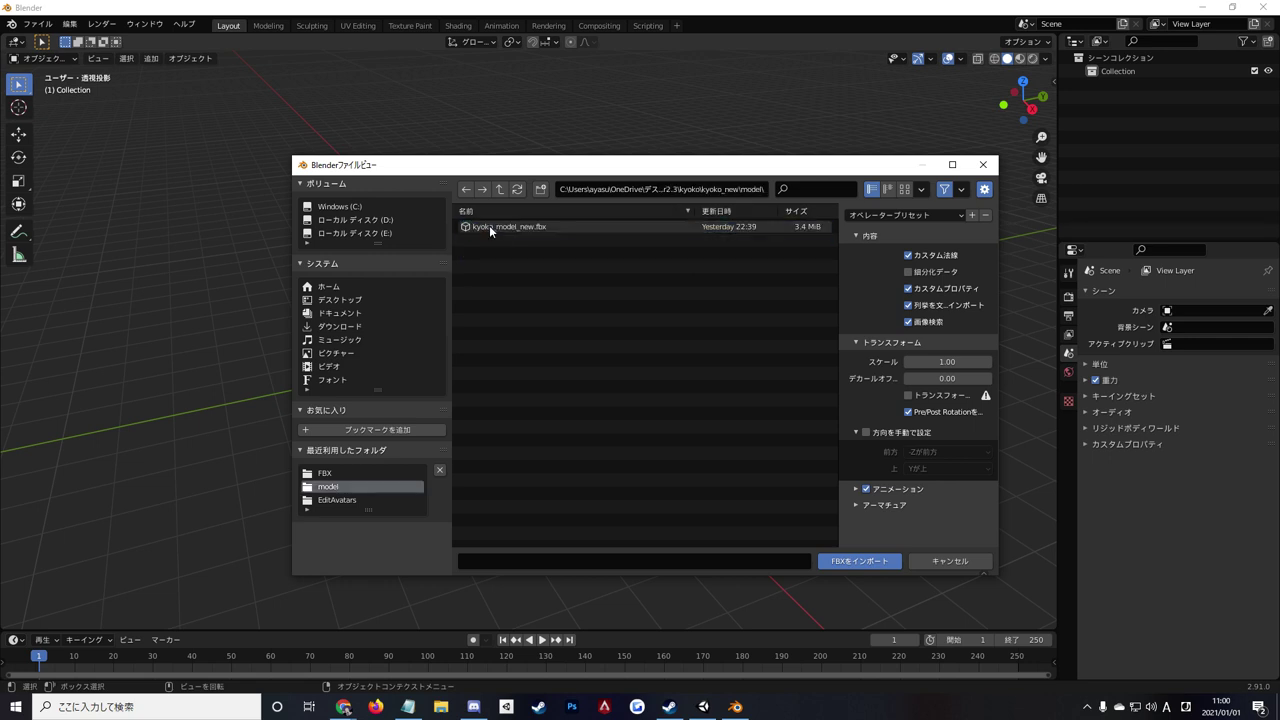
{"action": "left_click", "coordinate": [495, 227]}
{"action": "left_click", "coordinate": [852, 562]}
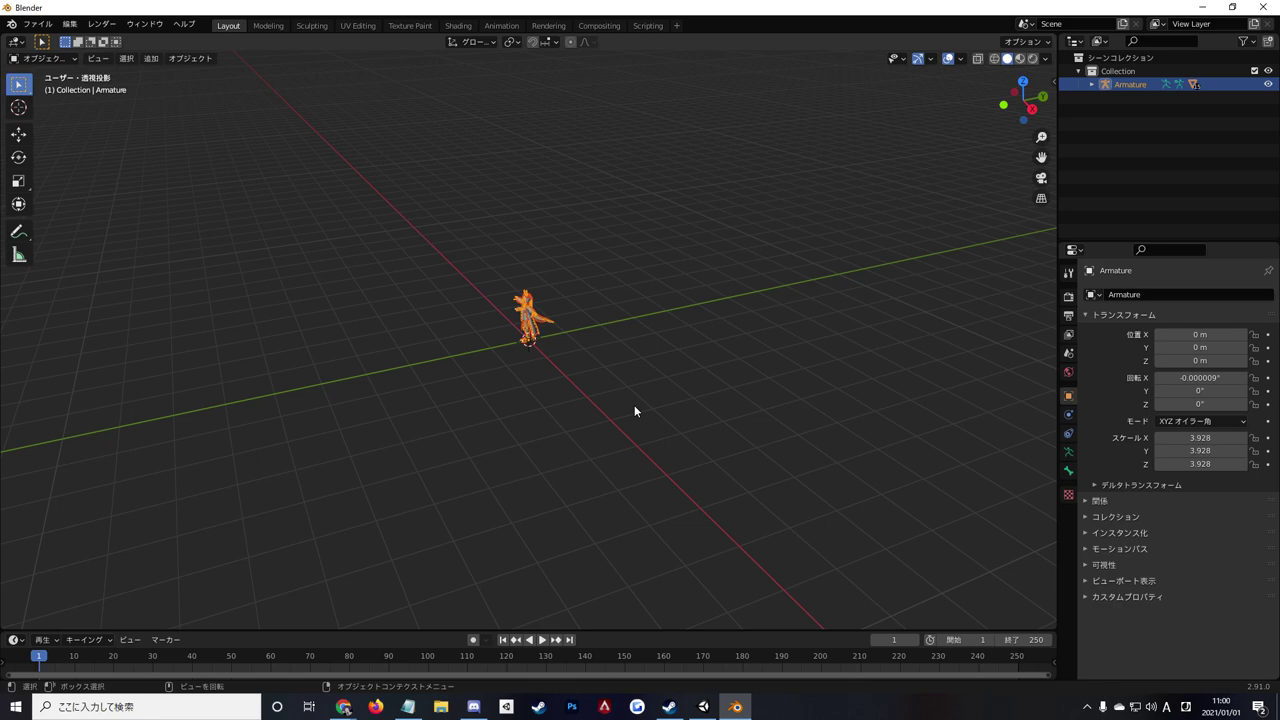
Switch to front view and frame the whole avatar.
{"action": "key", "text": "KP_1"}
{"action": "scroll", "coordinate": [600, 355], "scroll_direction": "up", "scroll_amount": 10}
{"action": "scroll", "coordinate": [570, 312], "scroll_direction": "down", "scroll_amount": 9}
{"action": "scroll", "coordinate": [567, 237], "scroll_direction": "down", "scroll_amount": 3}
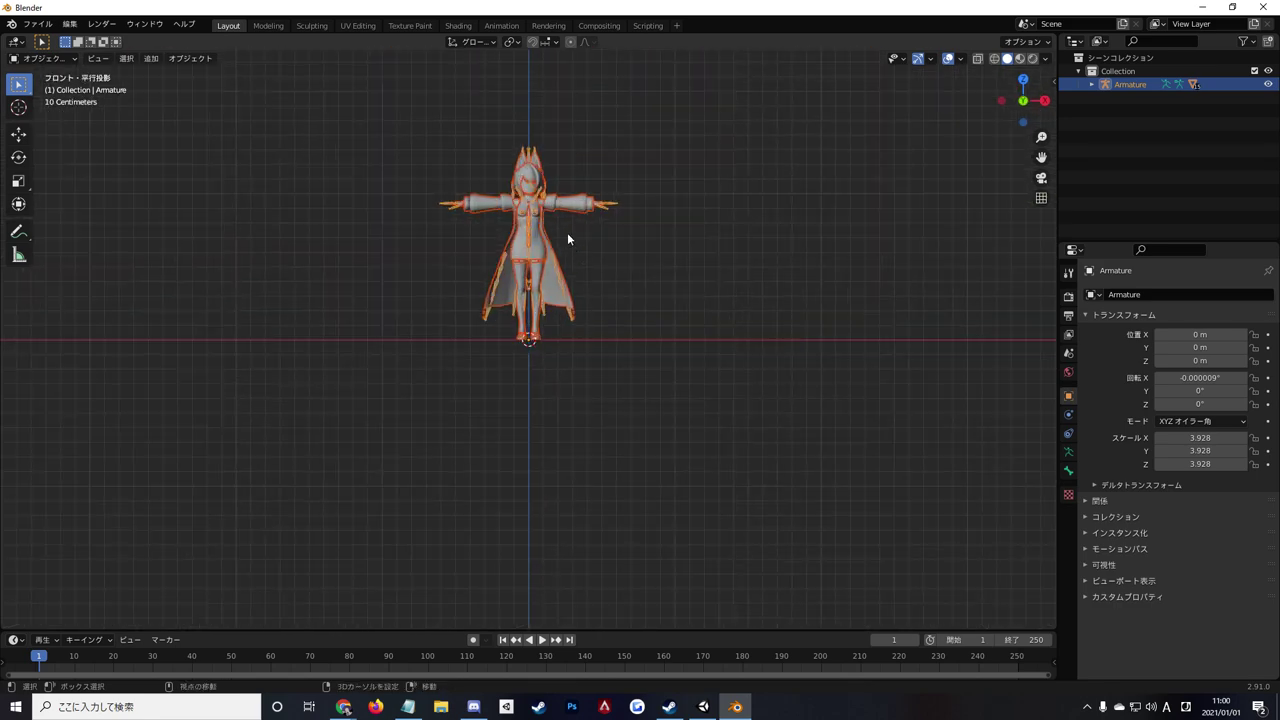
{"action": "middle_click_drag", "start_coordinate": [567, 232], "coordinate": [556, 321], "text": "shift"}
{"action": "scroll", "coordinate": [556, 321], "scroll_direction": "up", "scroll_amount": 4}
Import Kimono_hurisode.fbx from the furisode kimono's FBX folder in EditAvatars.
{"action": "left_click", "coordinate": [37, 23]}
{"action": "mouse_move", "coordinate": [57, 203]}
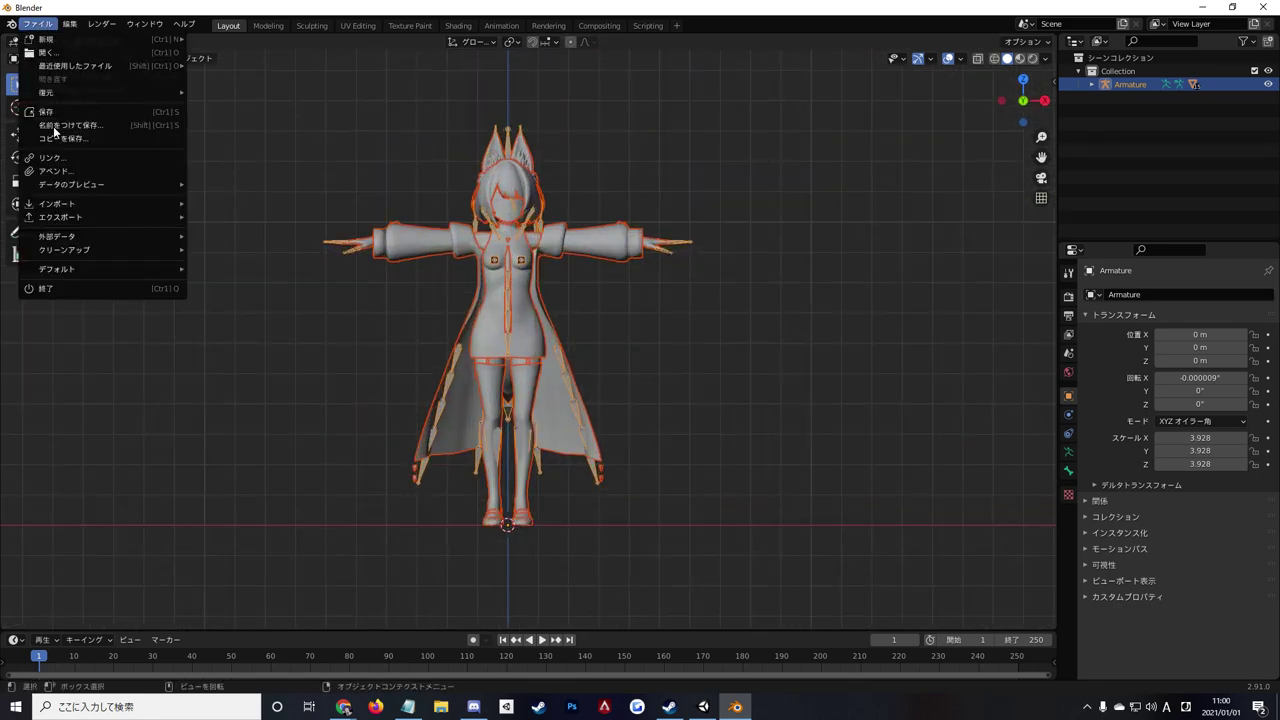
{"action": "left_click", "coordinate": [250, 283]}
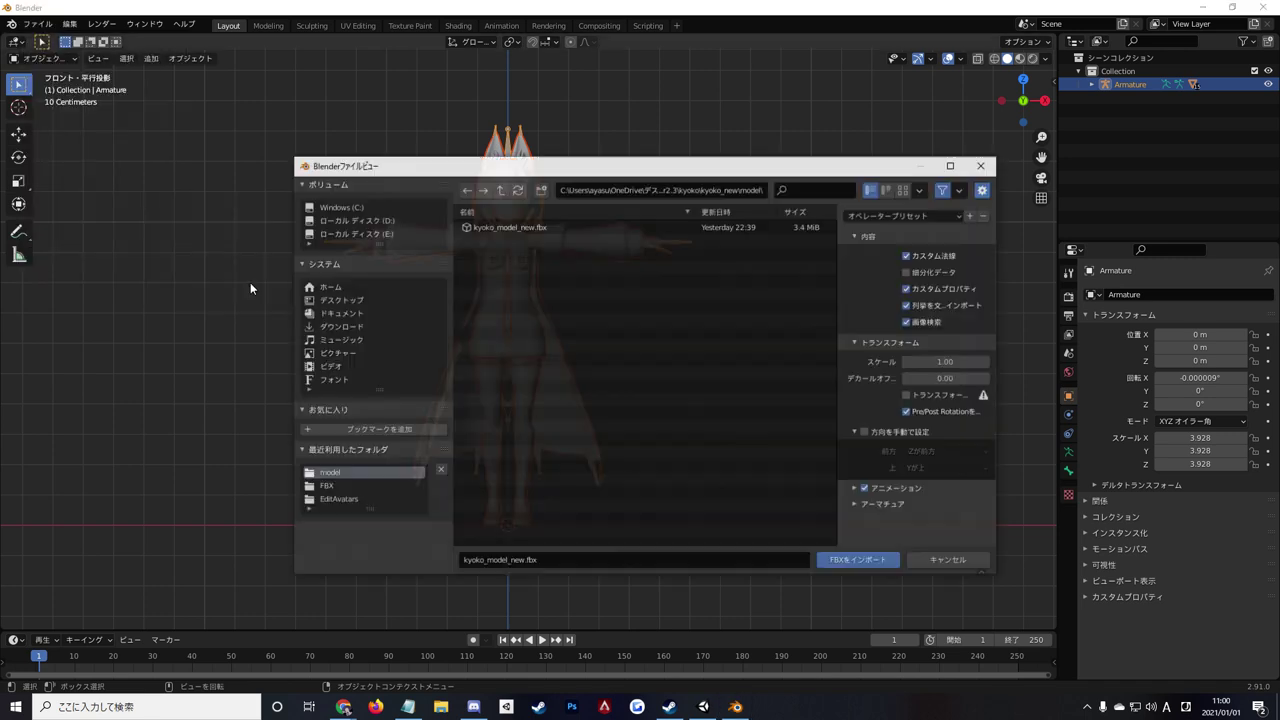
{"action": "left_click", "coordinate": [327, 499]}
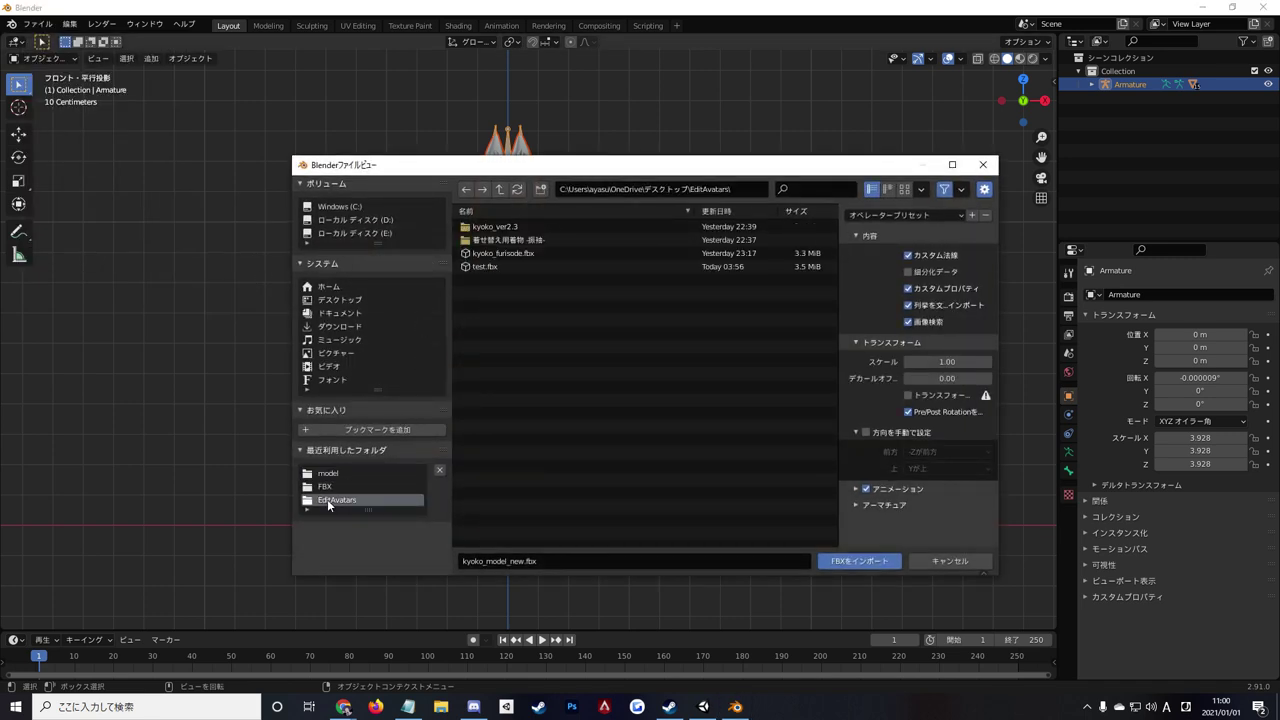
{"action": "double_click", "coordinate": [505, 250]}
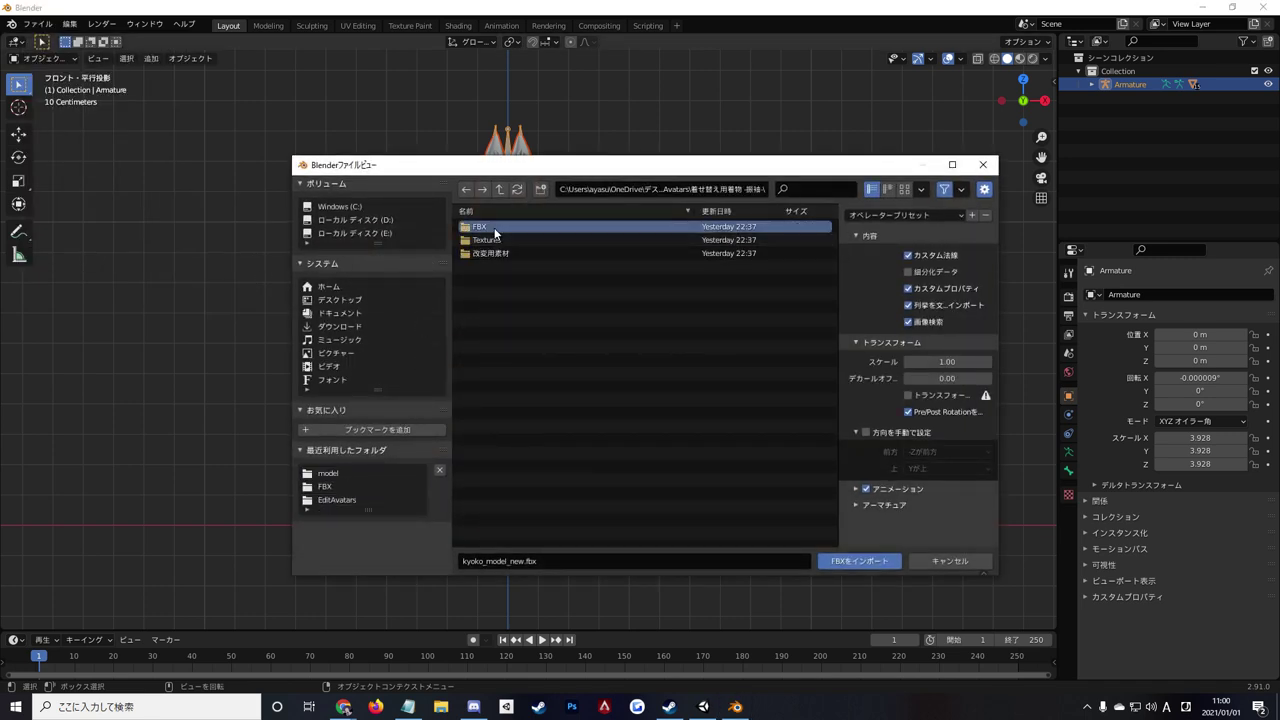
{"action": "double_click", "coordinate": [494, 229]}
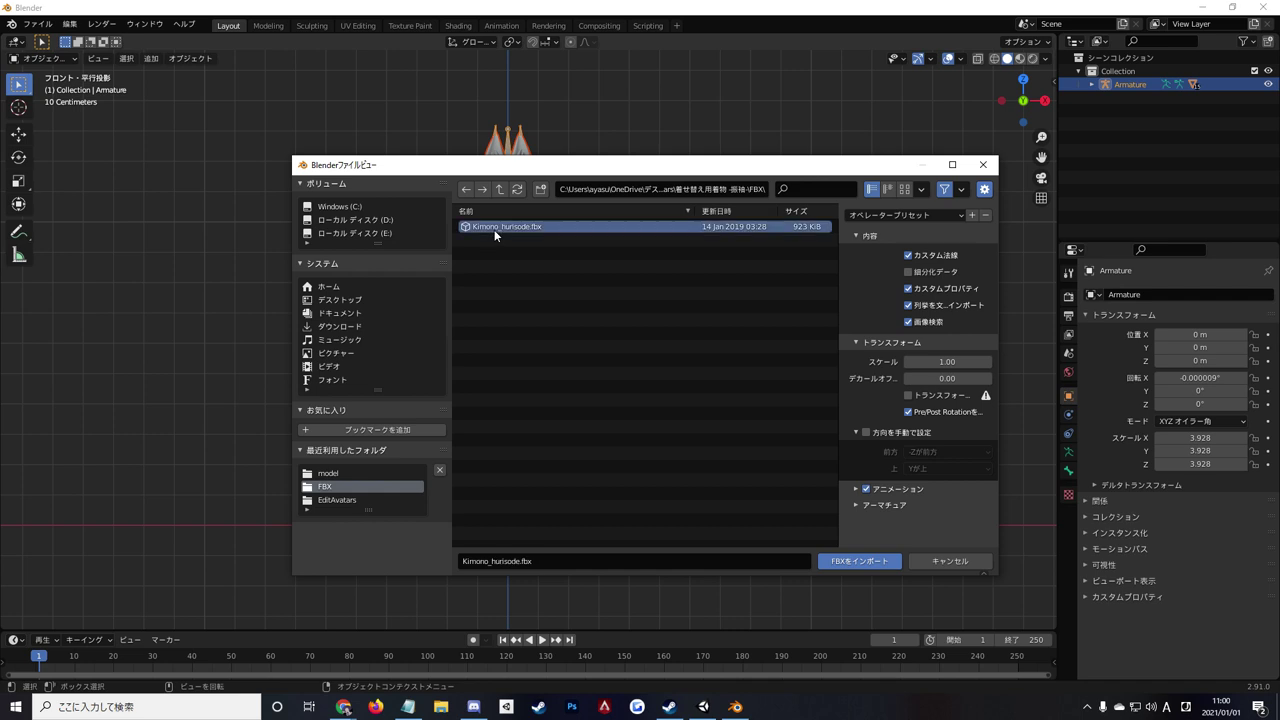
{"action": "left_click", "coordinate": [829, 563]}
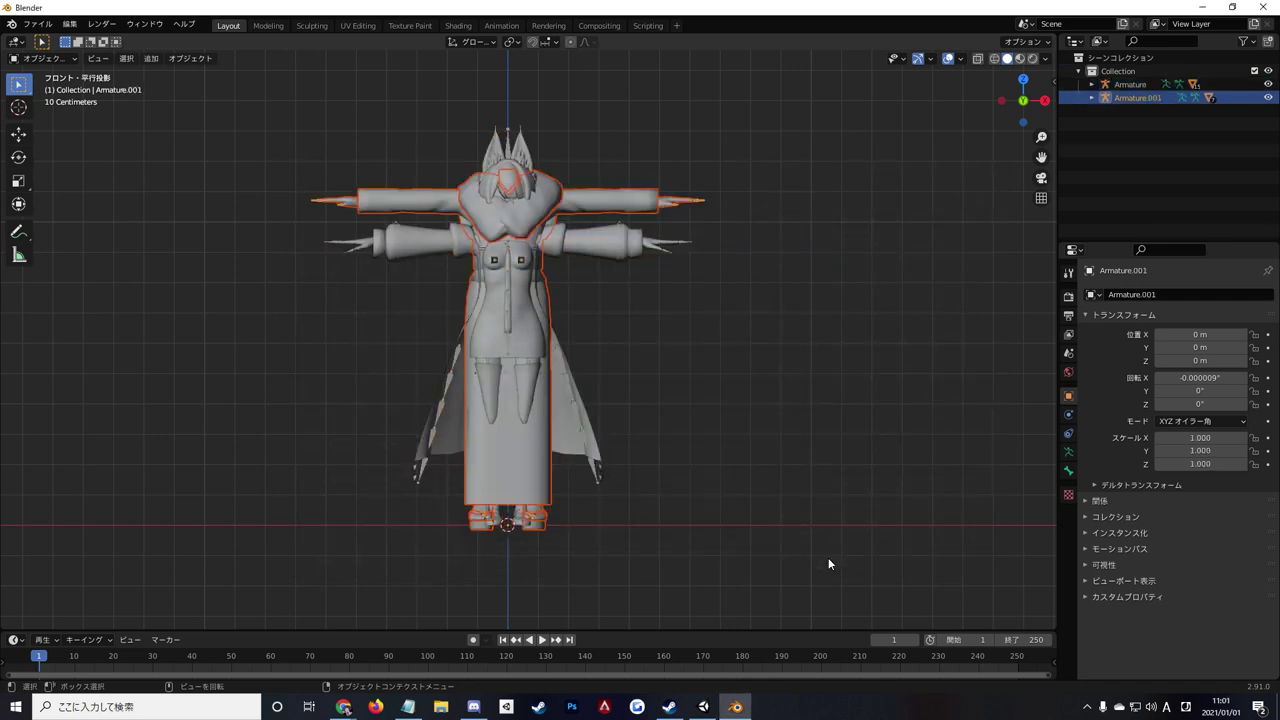
{"action": "scroll", "coordinate": [563, 269], "scroll_direction": "up", "scroll_amount": 3, "text": "shift"}
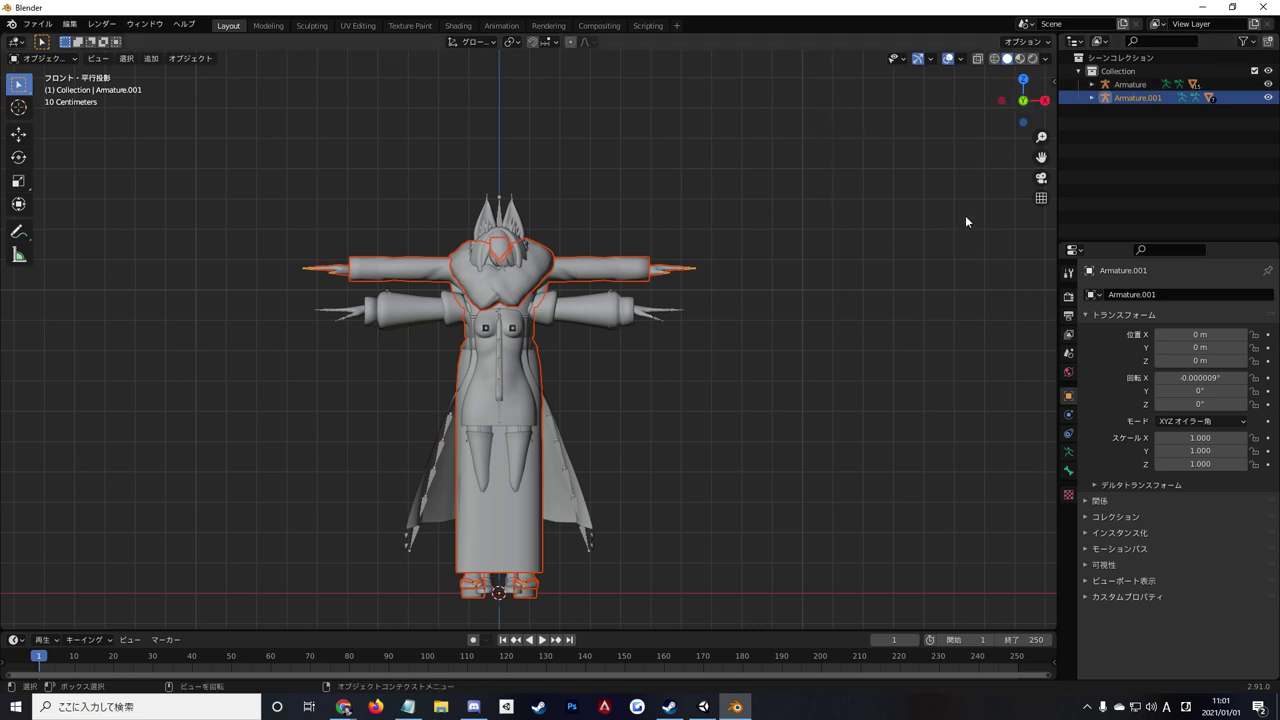
Expand both armatures in the Outliner, briefly hiding then restoring Option_Tabi and Option_Zouri.
{"action": "left_click", "coordinate": [1093, 84]}
{"action": "scroll", "coordinate": [1095, 200], "scroll_direction": "down", "scroll_amount": 5}
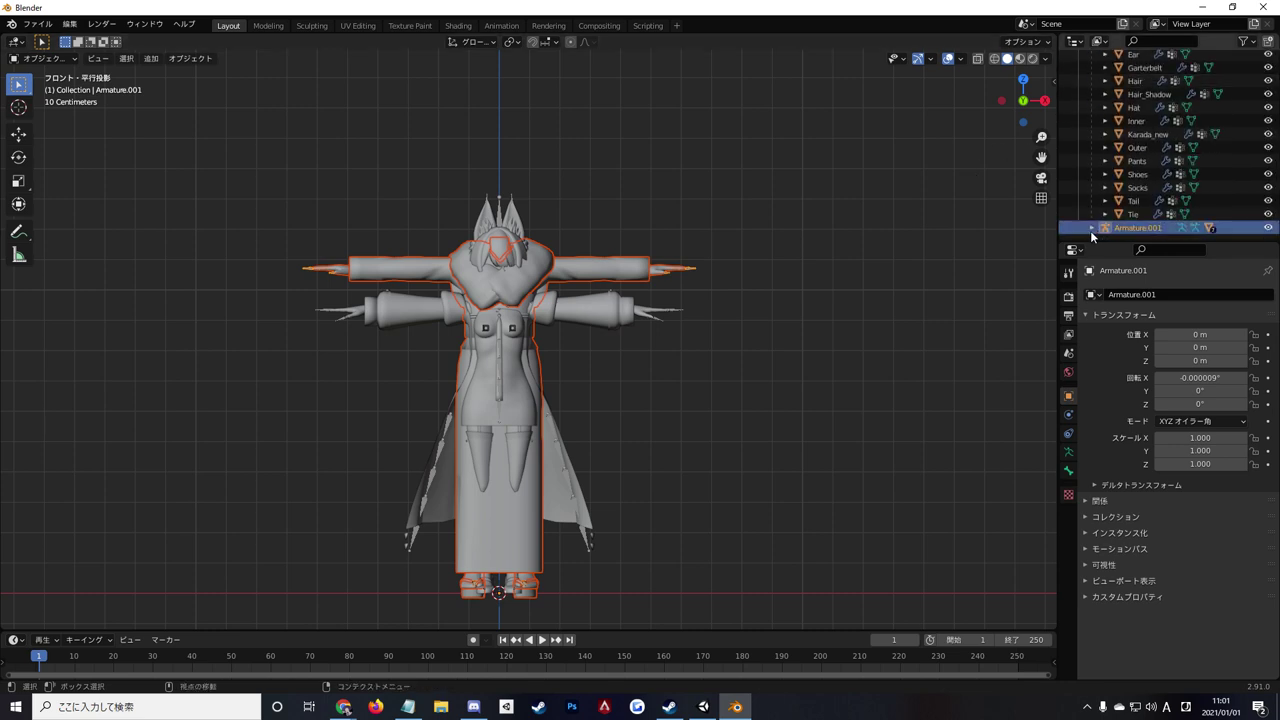
{"action": "left_click", "coordinate": [1091, 228]}
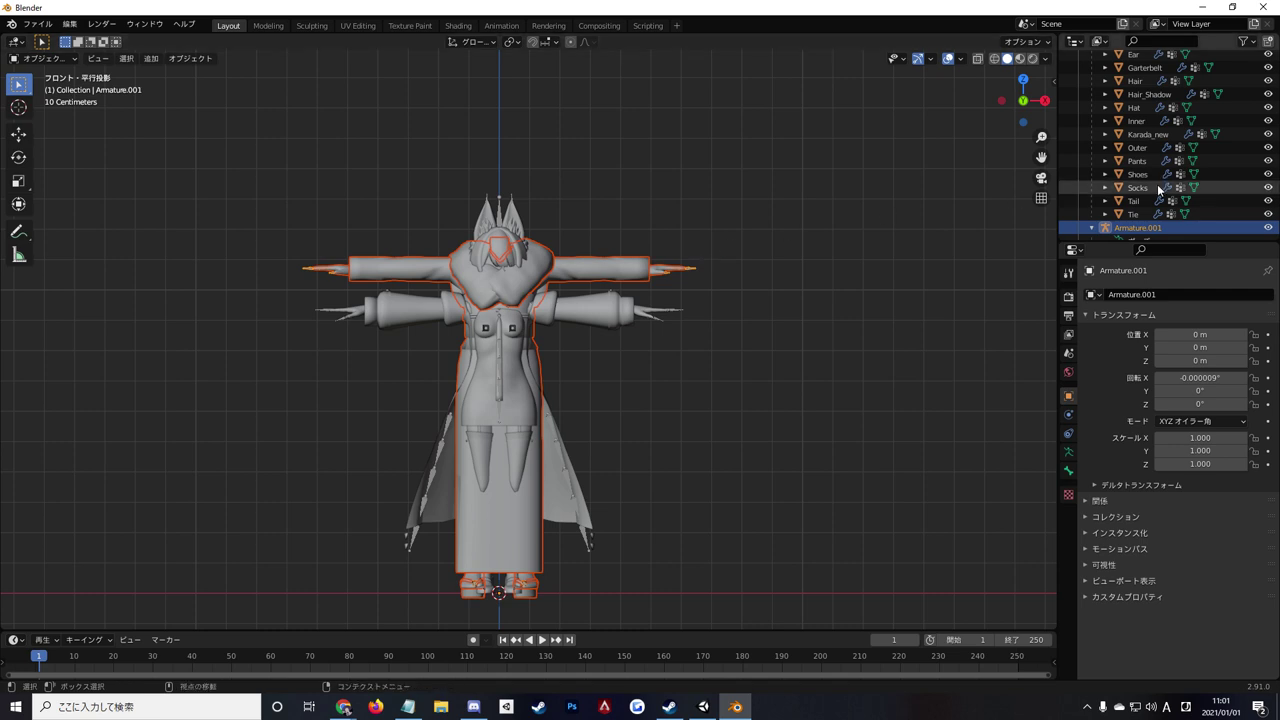
{"action": "scroll", "coordinate": [1149, 181], "scroll_direction": "up", "scroll_amount": 5}
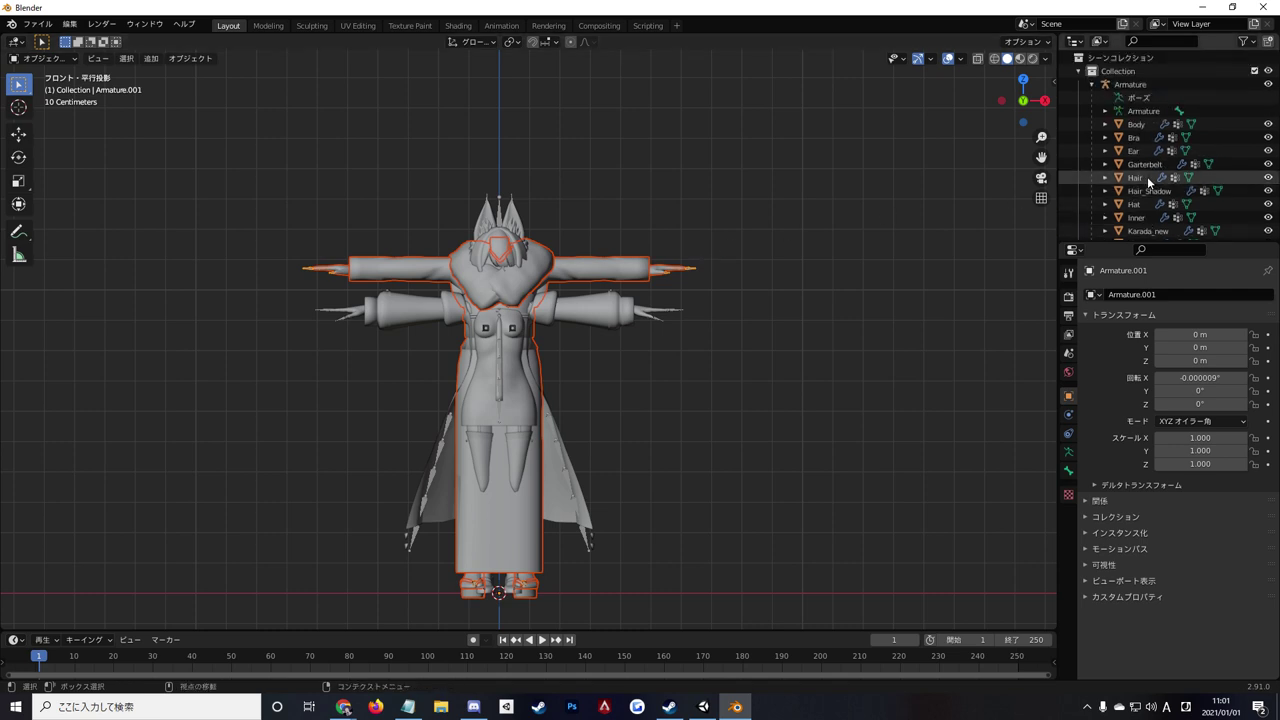
{"action": "scroll", "coordinate": [1149, 181], "scroll_direction": "down", "scroll_amount": 5}
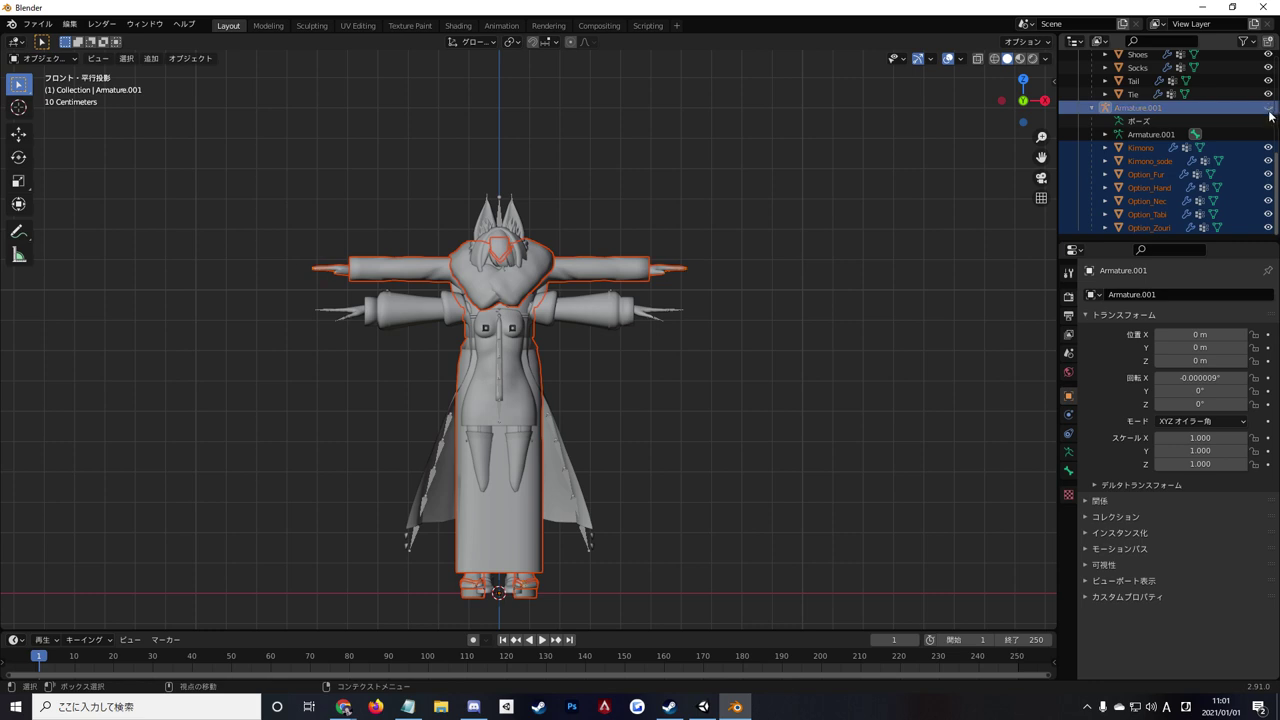
{"action": "left_click_drag", "start_coordinate": [1268, 214], "coordinate": [1268, 227]}
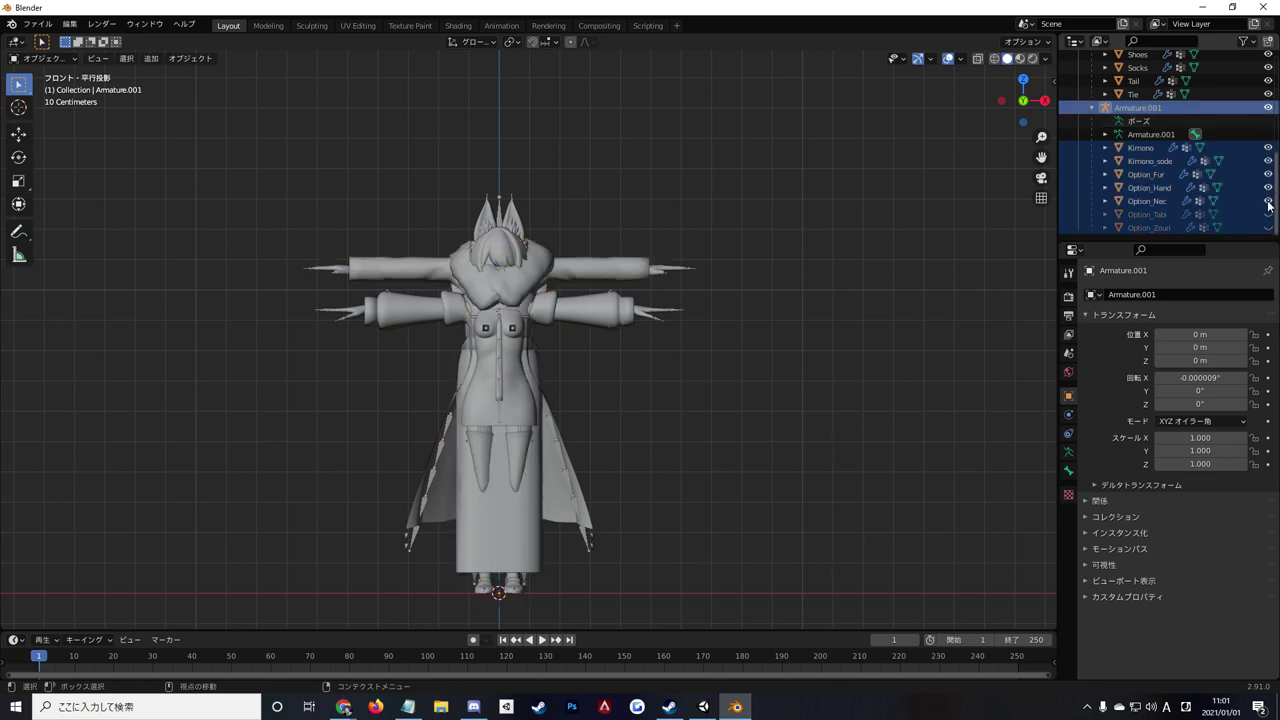
{"action": "key", "text": "ctrl+z"}
Hide the avatar's body, ears and hair meshes.
{"action": "scroll", "coordinate": [1260, 170], "scroll_direction": "up", "scroll_amount": 3}
{"action": "scroll", "coordinate": [1250, 140], "scroll_direction": "up", "scroll_amount": 2}
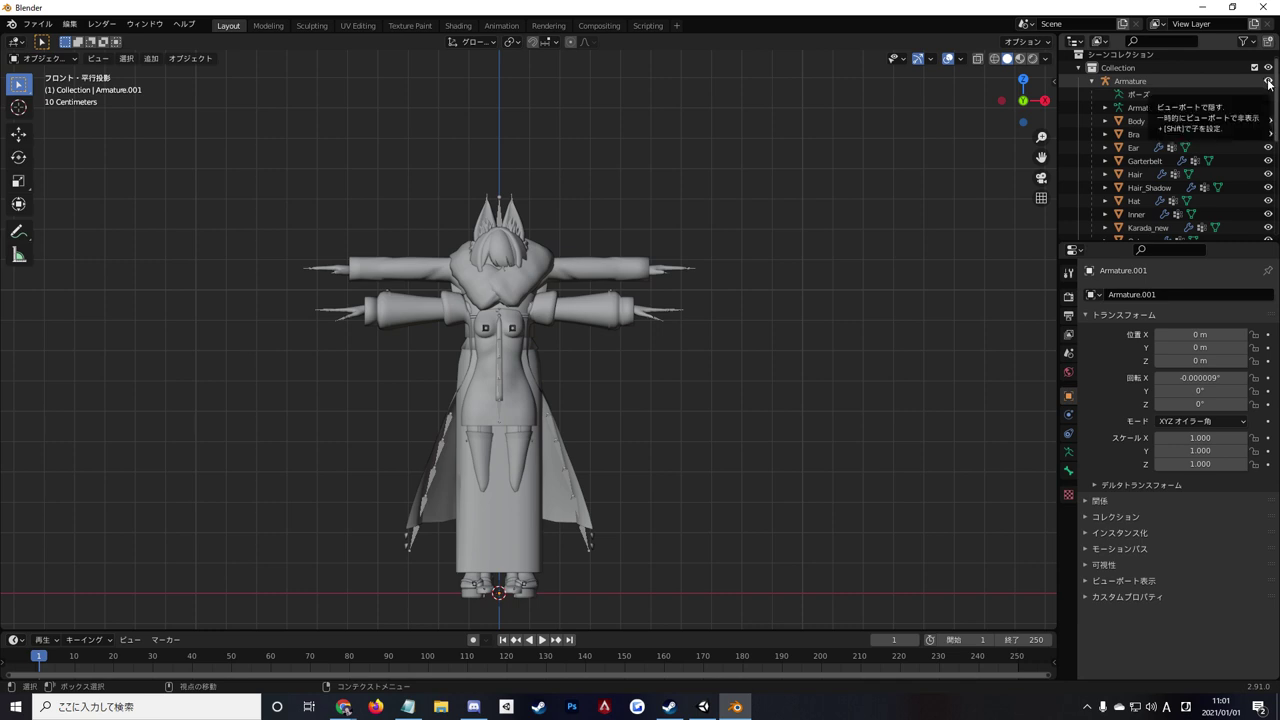
{"action": "mouse_move", "coordinate": [1268, 84]}
{"action": "left_mouse_down"}
{"action": "mouse_move", "coordinate": [1270, 238]}
{"action": "mouse_move", "coordinate": [1271, 217]}
{"action": "left_mouse_up"}
{"action": "scroll", "coordinate": [1272, 195], "scroll_direction": "down", "scroll_amount": 4}
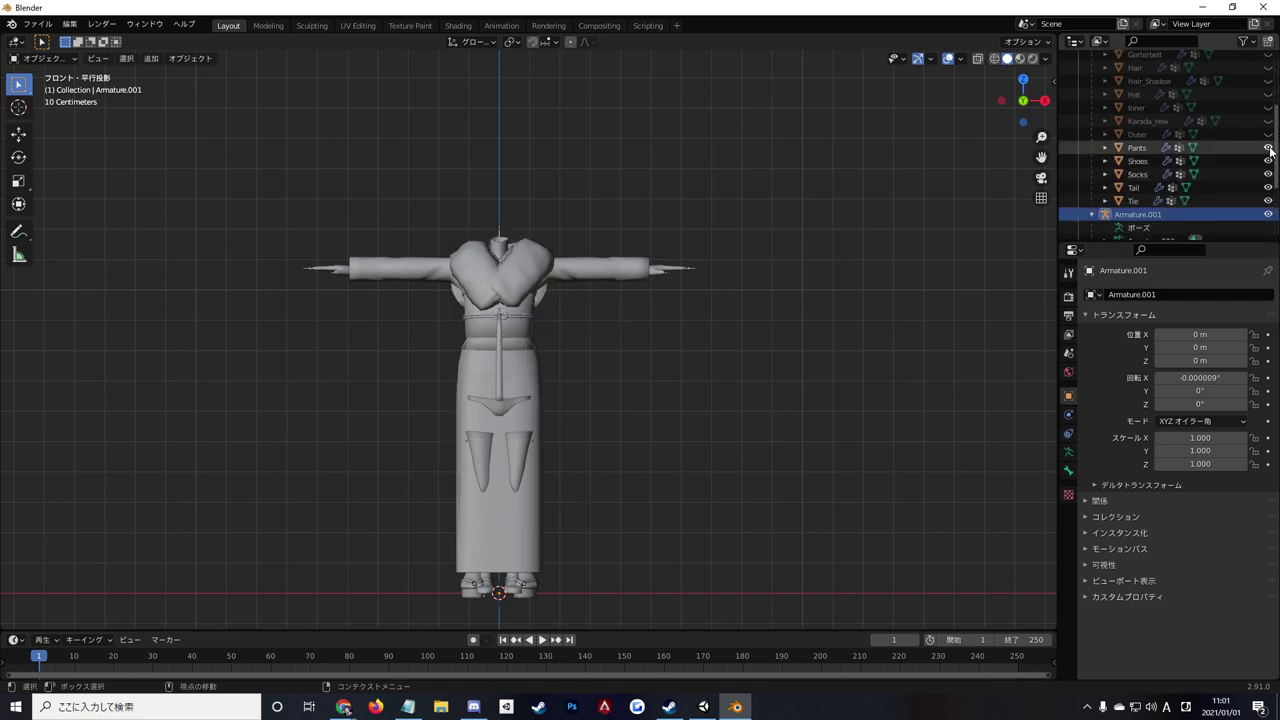
Unhide the Armature.001 rig and zoom in and out to inspect the kimono.
{"action": "left_click", "coordinate": [1269, 214]}
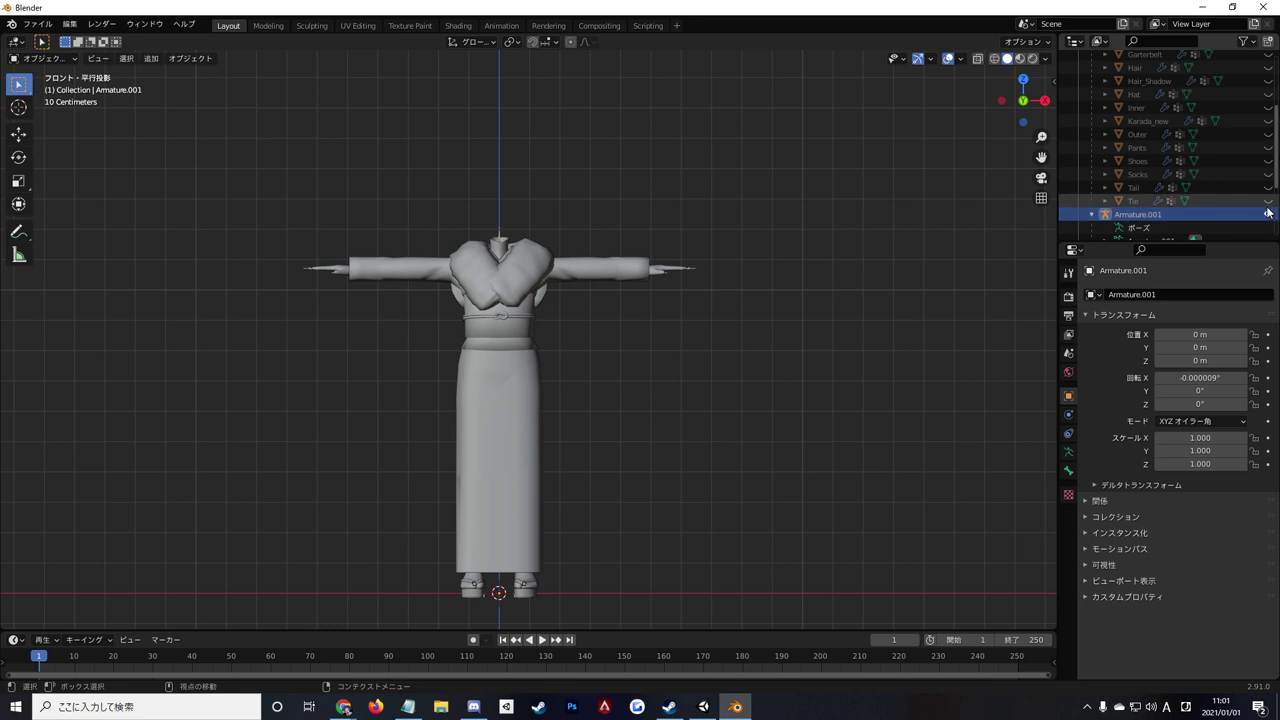
{"action": "scroll", "coordinate": [548, 162], "scroll_direction": "down", "scroll_amount": 1}
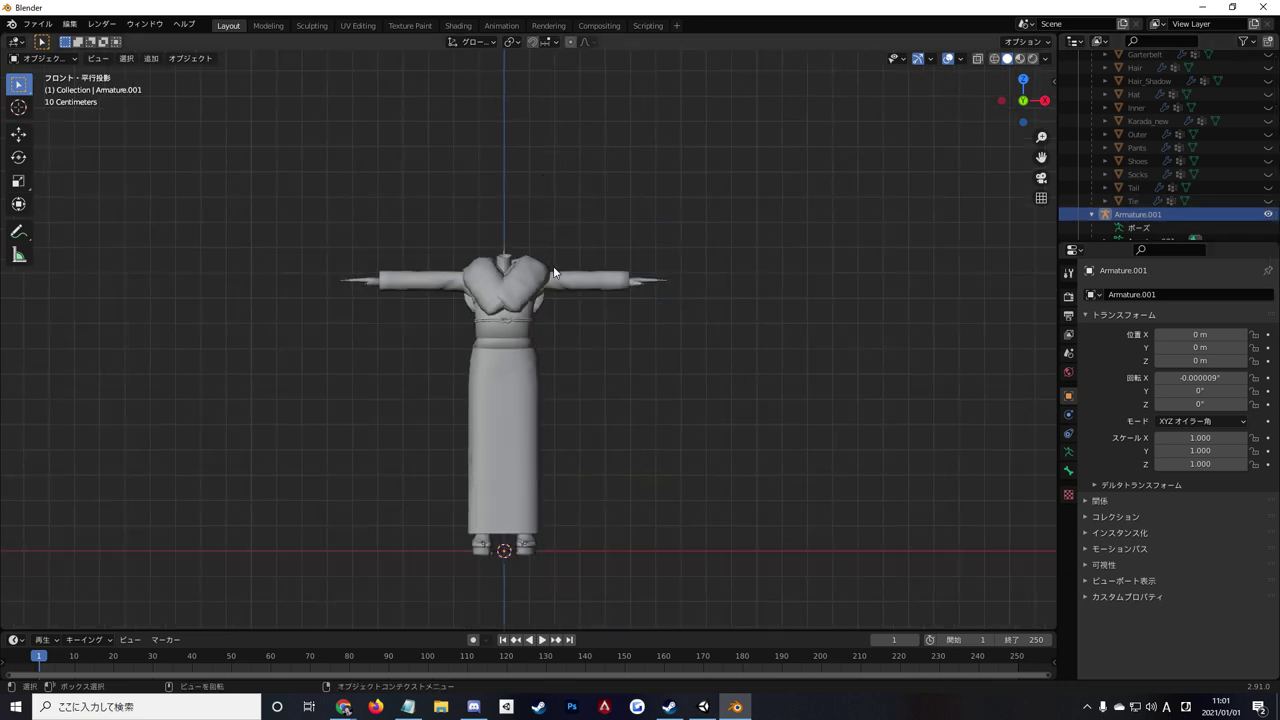
{"action": "scroll", "coordinate": [558, 316], "scroll_direction": "up", "scroll_amount": 3}
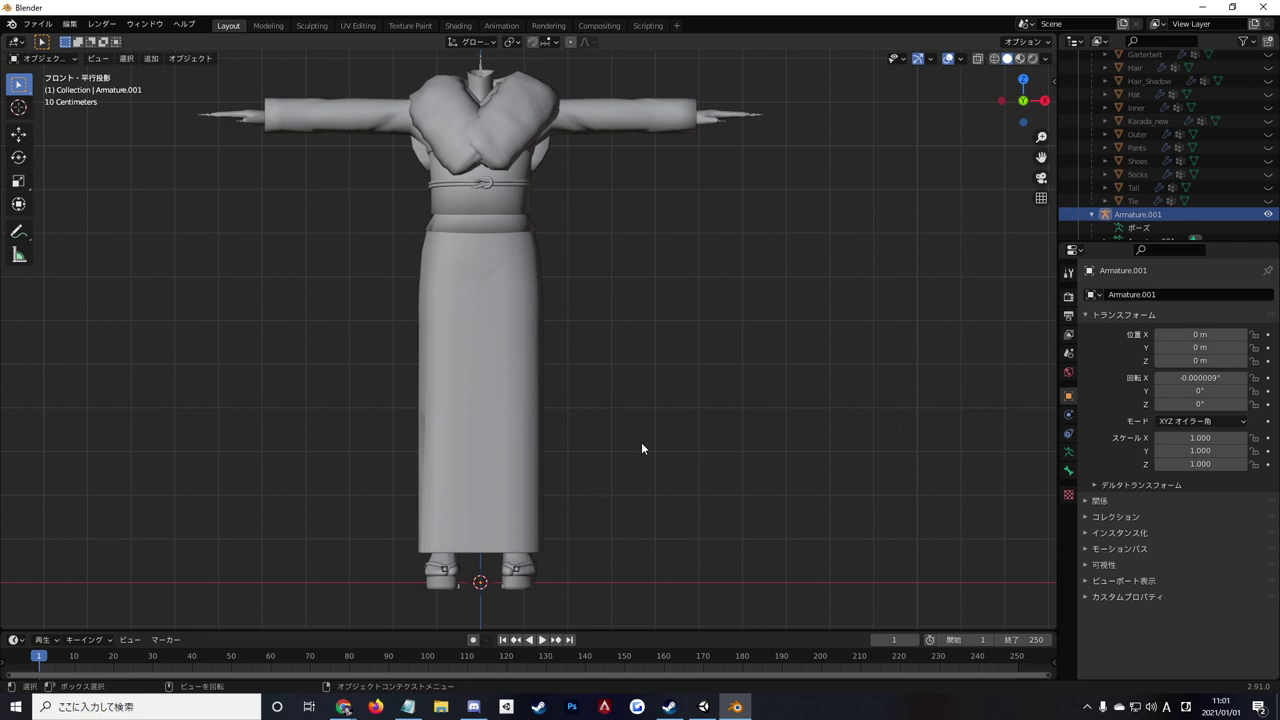
{"action": "scroll", "coordinate": [558, 330], "scroll_direction": "down", "scroll_amount": 3}
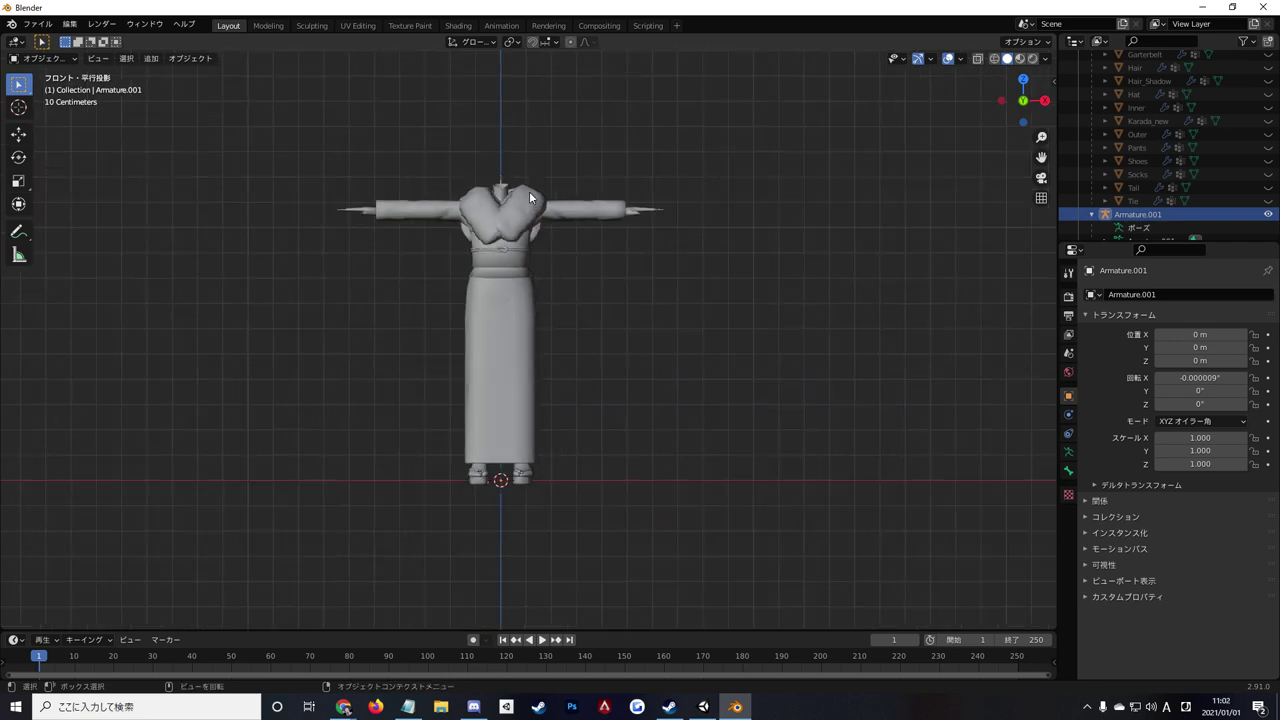
{"action": "scroll", "coordinate": [529, 191], "scroll_direction": "up", "scroll_amount": 1}
{"action": "scroll", "coordinate": [530, 190], "scroll_direction": "up", "scroll_amount": 1}
{"action": "scroll", "coordinate": [497, 210], "scroll_direction": "up", "scroll_amount": 1}
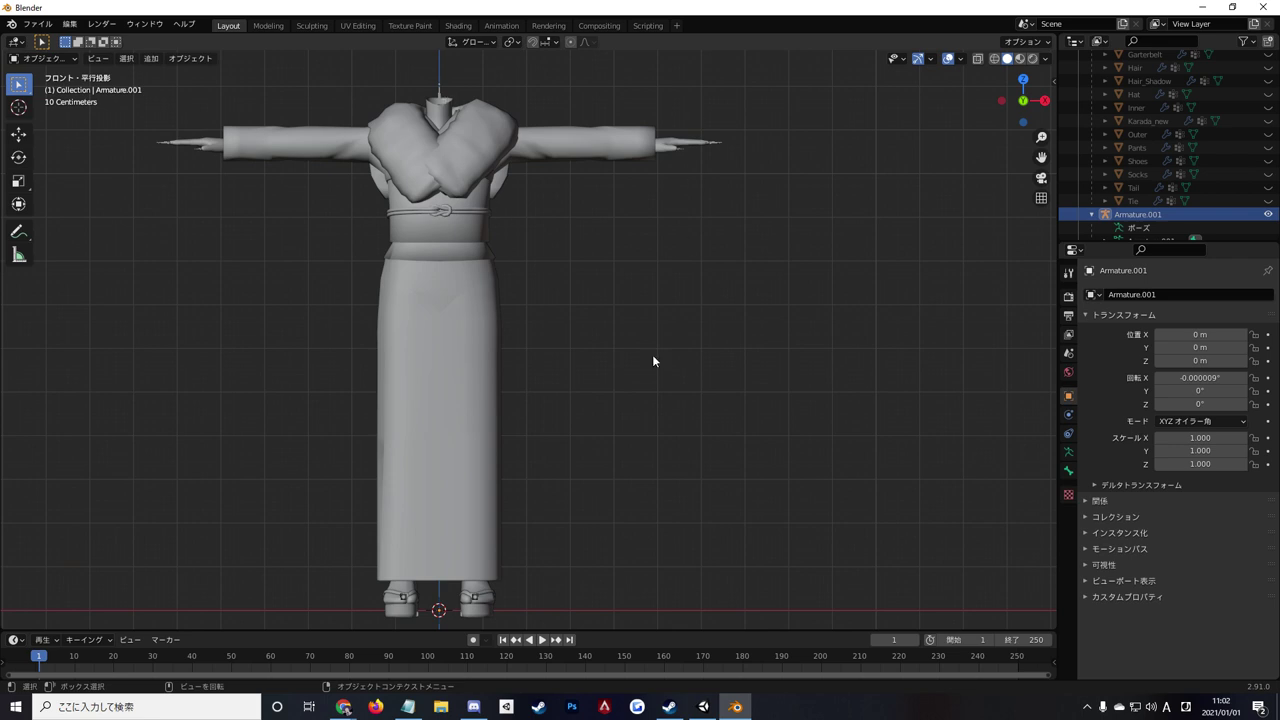
{"action": "scroll", "coordinate": [1137, 170], "scroll_direction": "down", "scroll_amount": 2}
{"action": "scroll", "coordinate": [1137, 170], "scroll_direction": "down", "scroll_amount": 2}
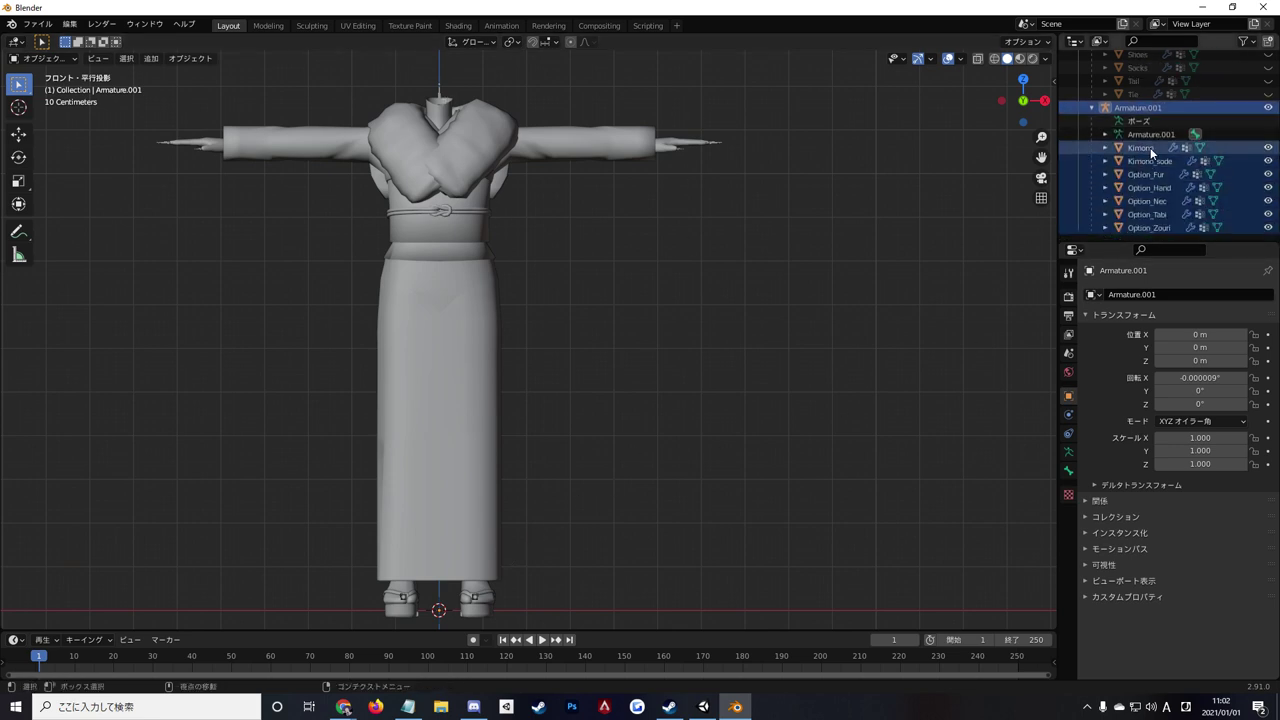
Check the kimono pieces in the Outliner and delete Option_Hand.
{"action": "left_click", "coordinate": [1150, 147]}
{"action": "left_click", "coordinate": [1150, 161]}
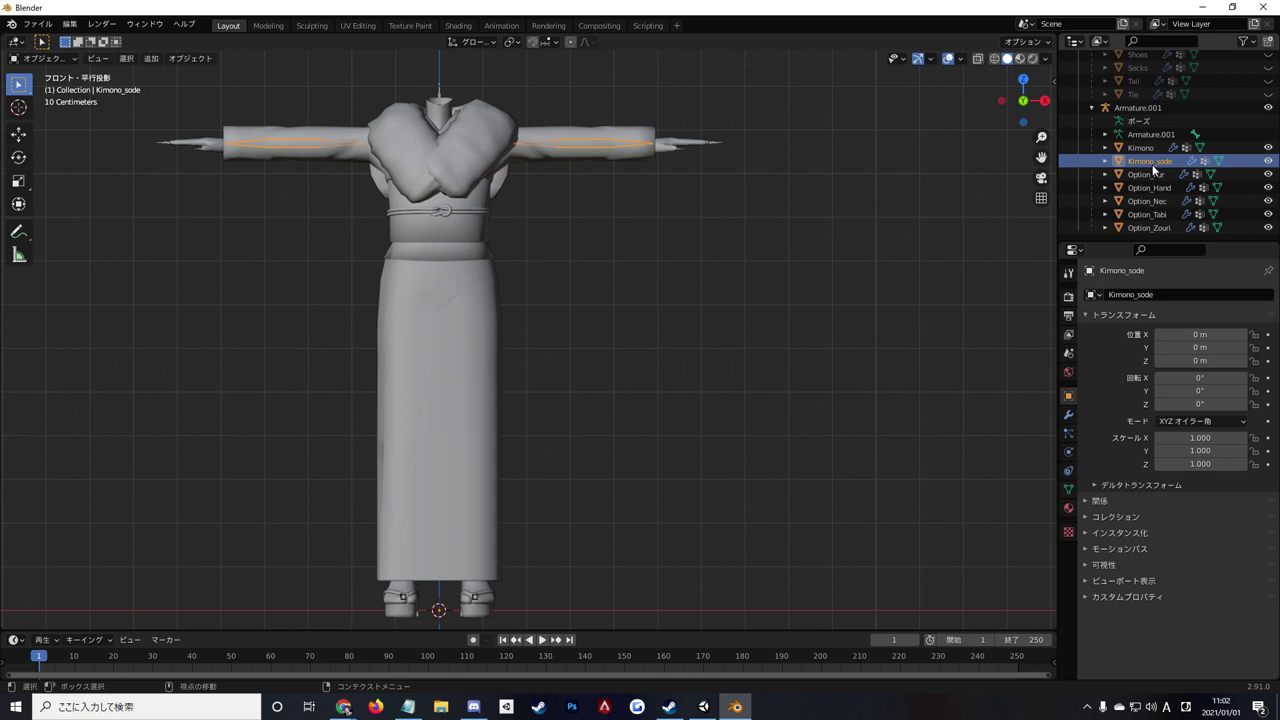
{"action": "left_click", "coordinate": [1156, 176]}
{"action": "left_click", "coordinate": [1156, 188]}
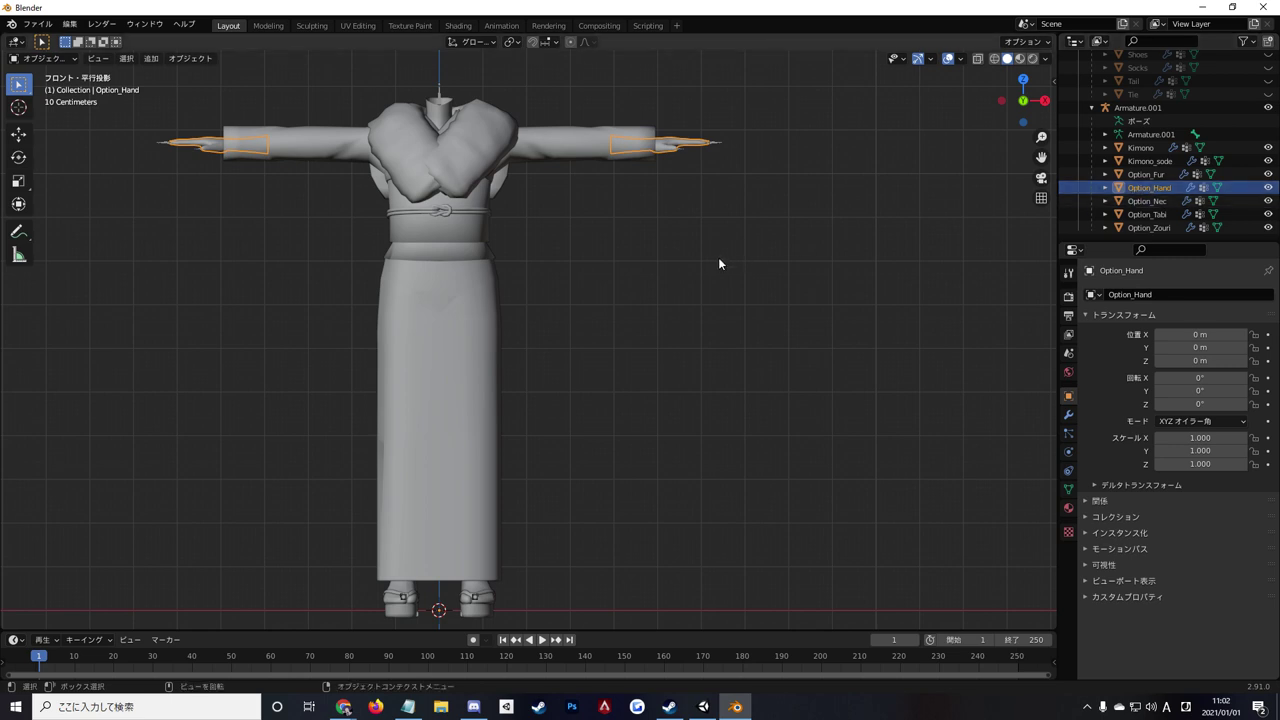
{"action": "key", "text": "x"}
{"action": "left_click", "coordinate": [633, 257]}
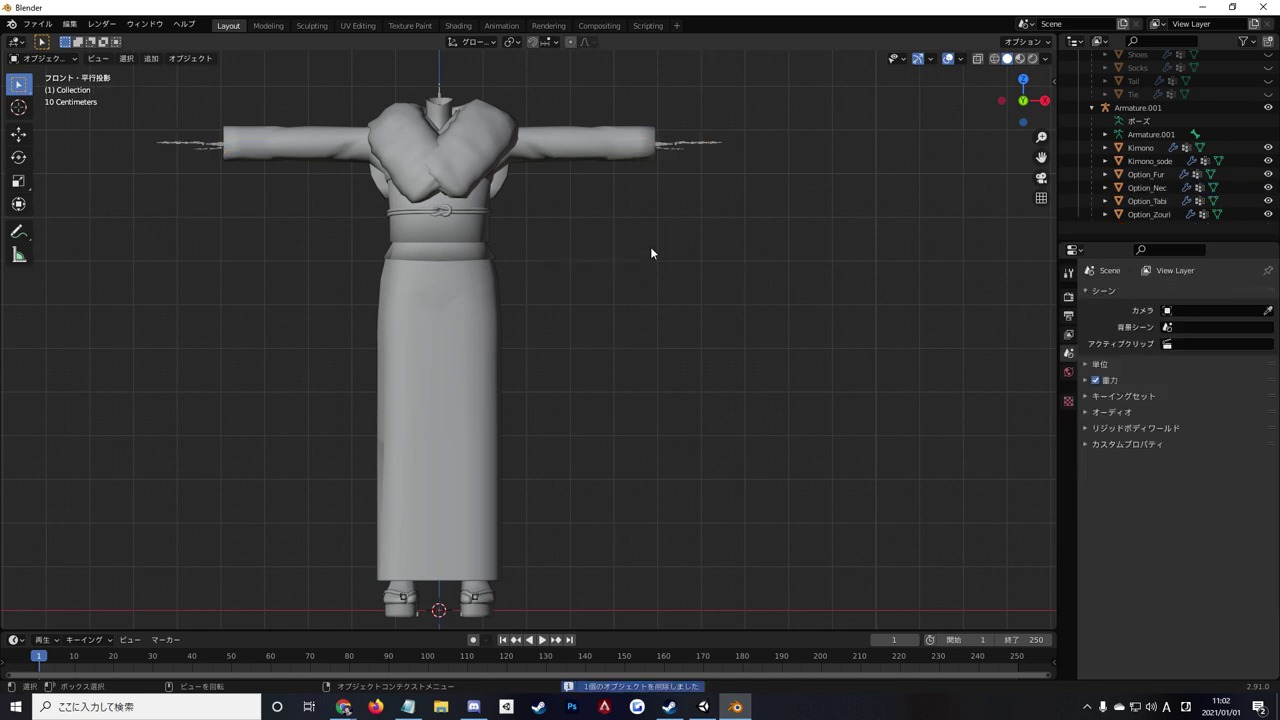
Delete Option_Nec and Option_Tabi from the kimono armature.
{"action": "left_click", "coordinate": [1146, 203]}
{"action": "key", "text": "x"}
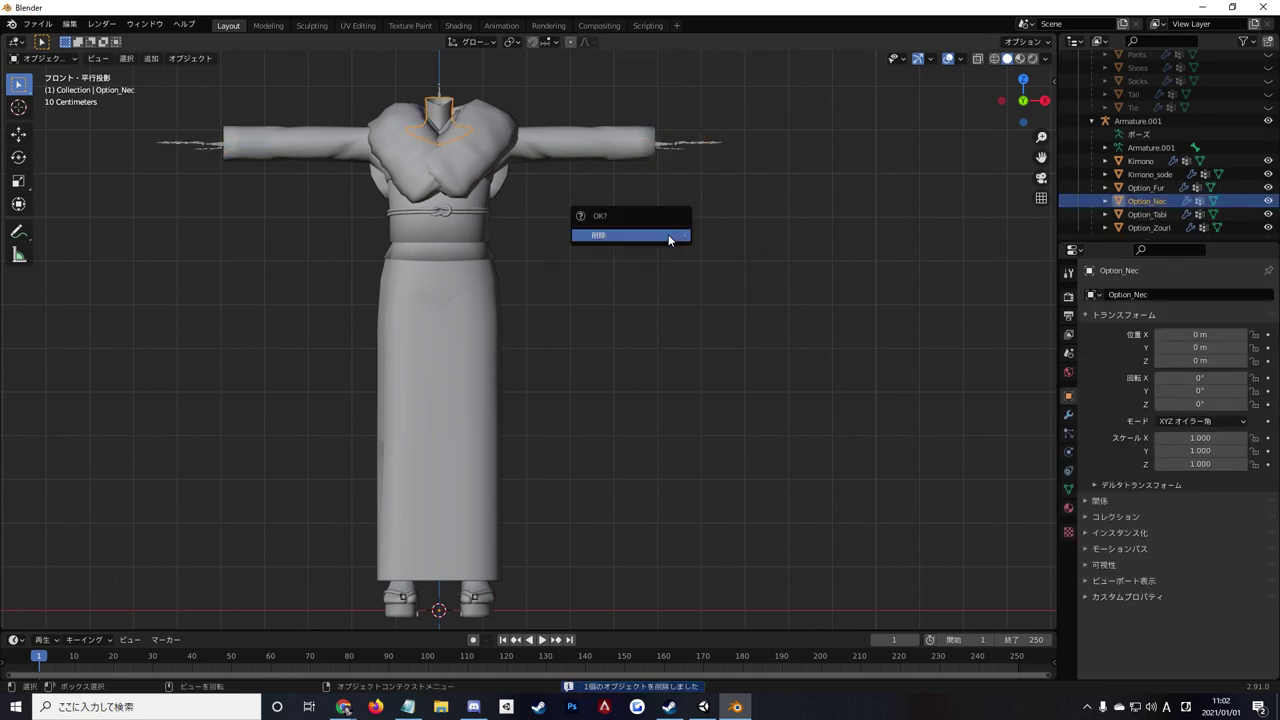
{"action": "left_click", "coordinate": [668, 237]}
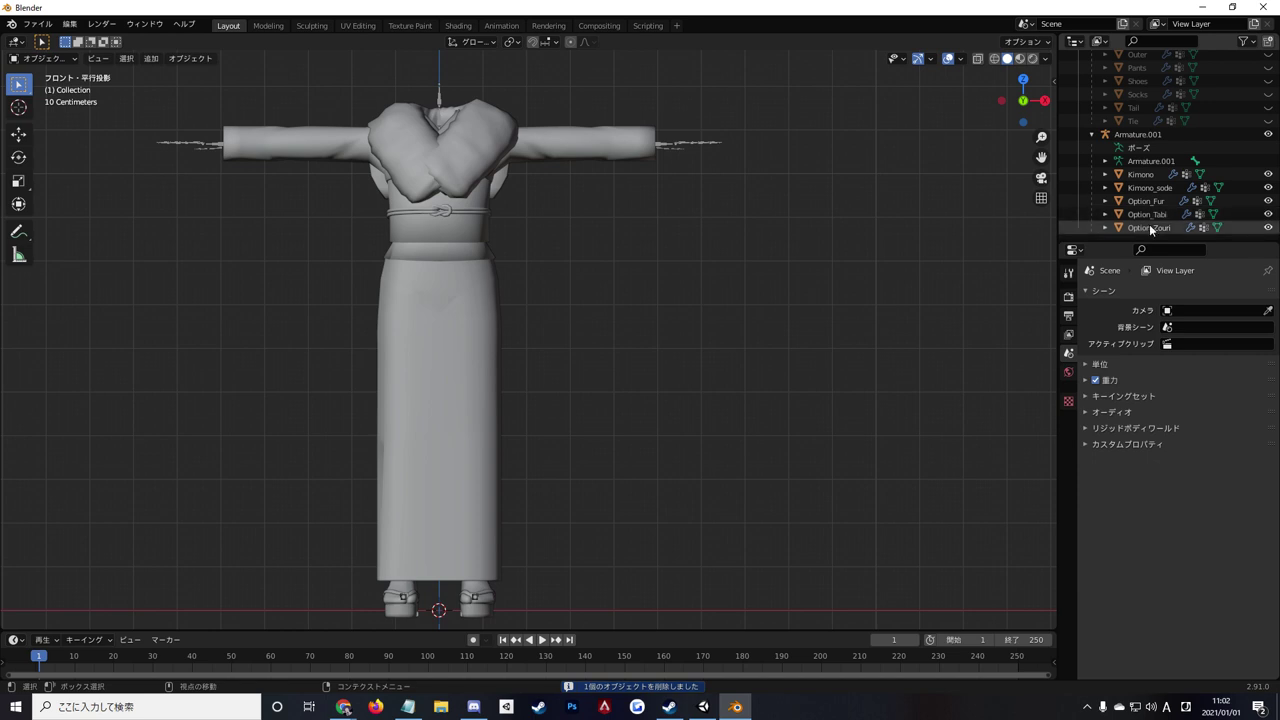
{"action": "left_click", "coordinate": [1146, 214]}
{"action": "key", "text": "x"}
{"action": "left_click", "coordinate": [667, 252]}
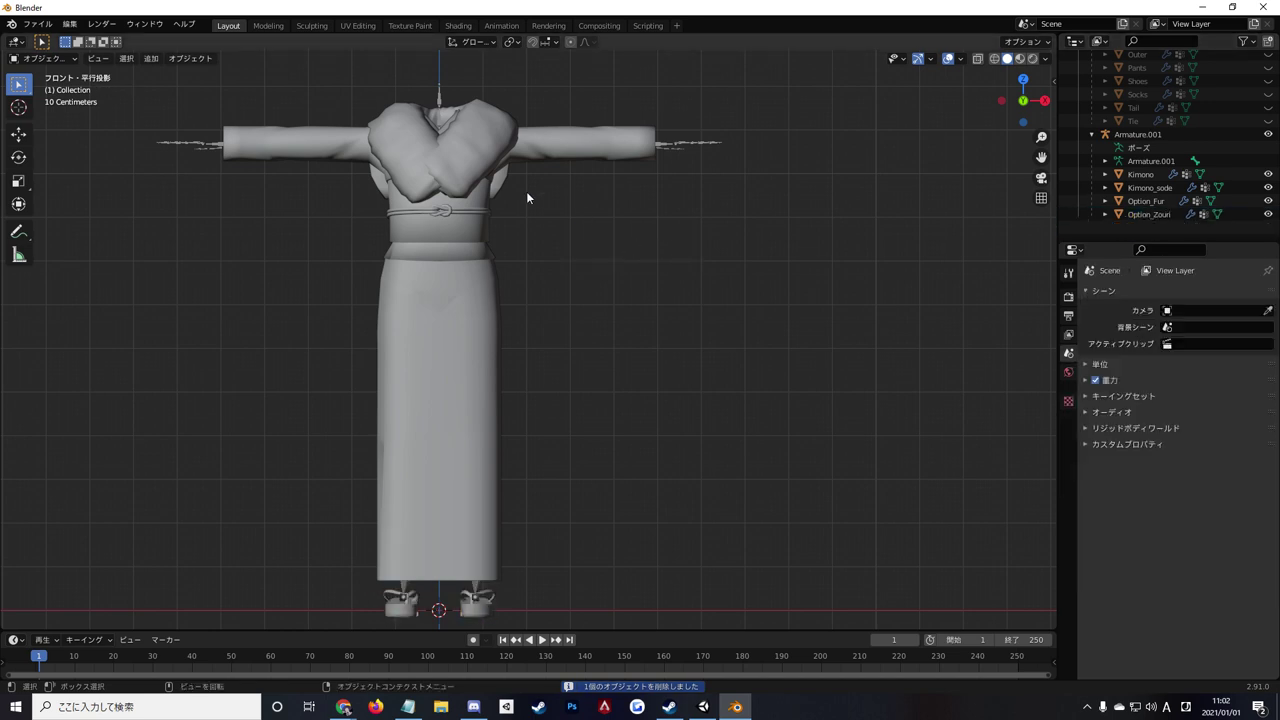
{"action": "scroll", "coordinate": [1122, 186], "scroll_direction": "up", "scroll_amount": 1}
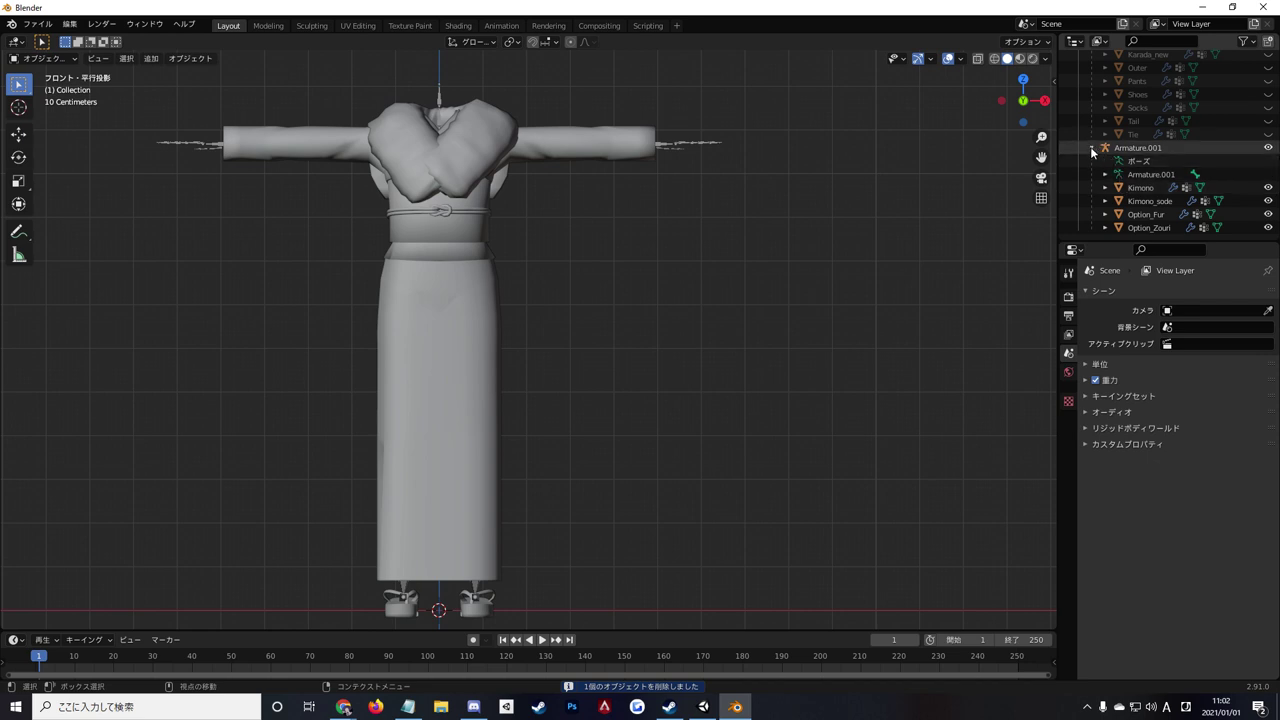
Hide Armature.001, Kimono, Kimono_sode, Option_Fur and Option_Zouri.
{"action": "left_click_drag", "start_coordinate": [1268, 147], "coordinate": [1268, 214]}
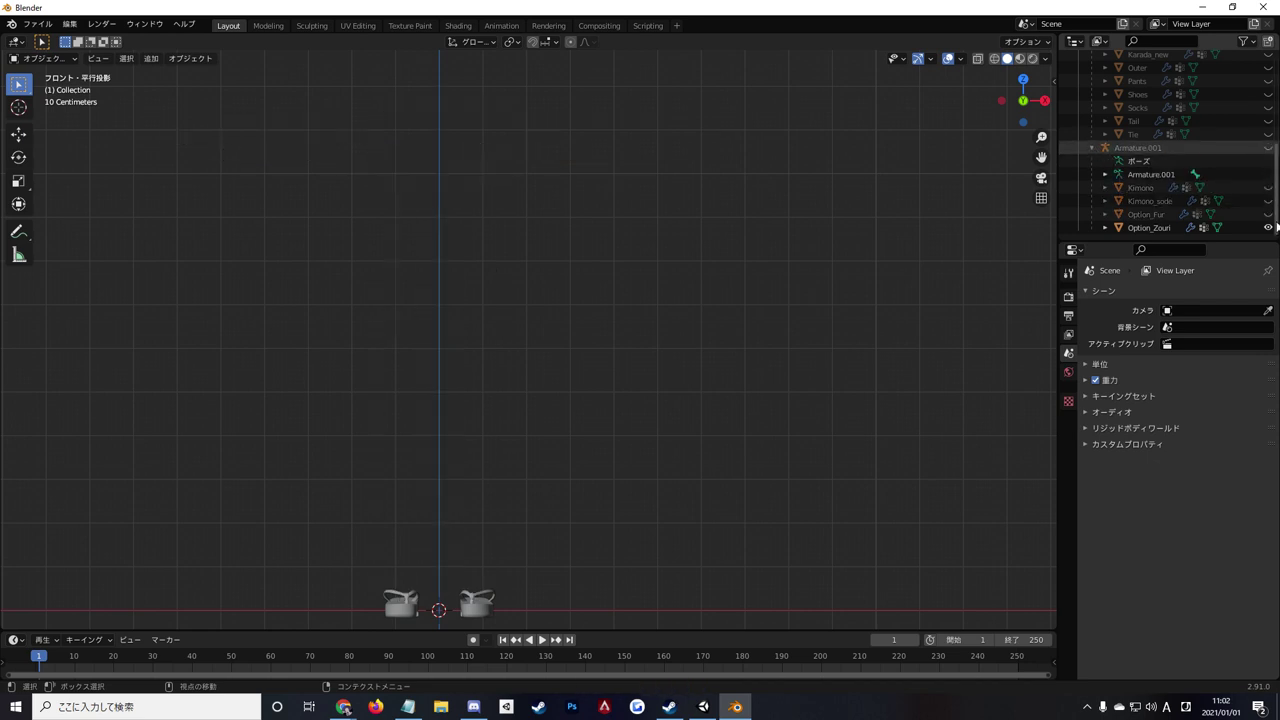
{"action": "left_click", "coordinate": [1268, 228]}
{"action": "scroll", "coordinate": [1189, 214], "scroll_direction": "up", "scroll_amount": 5}
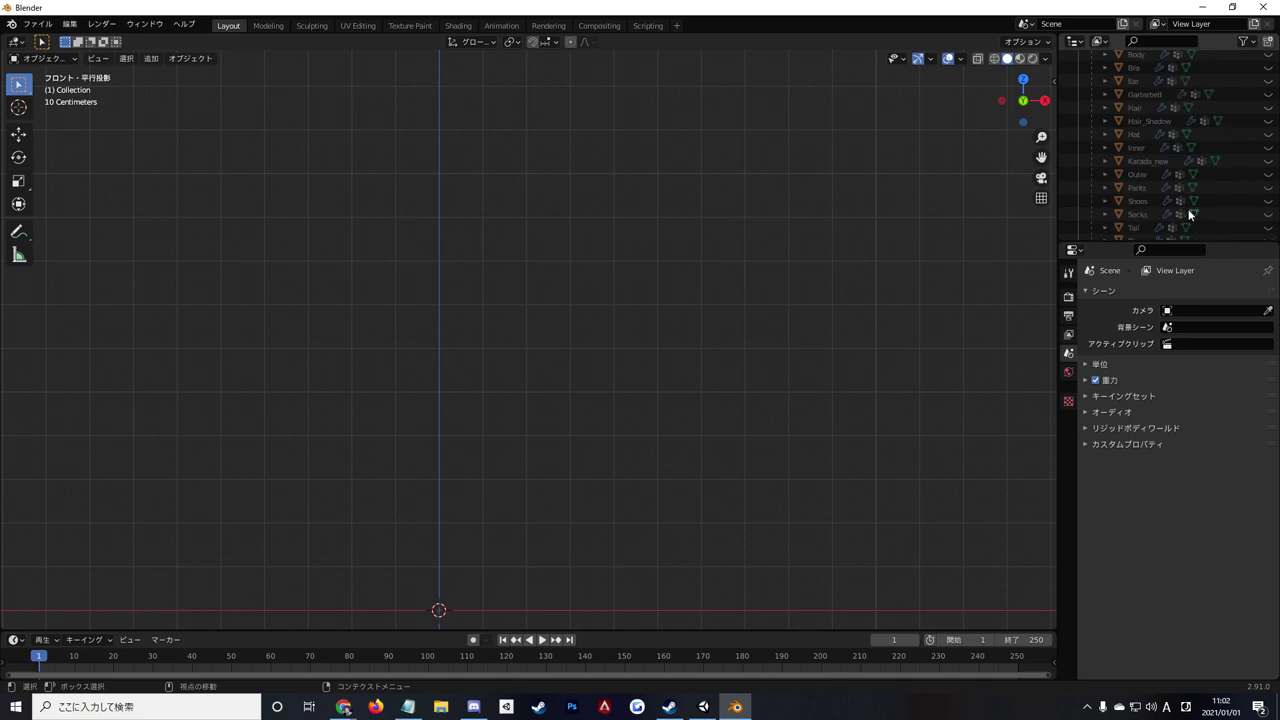
{"action": "scroll", "coordinate": [1189, 214], "scroll_direction": "up", "scroll_amount": 2}
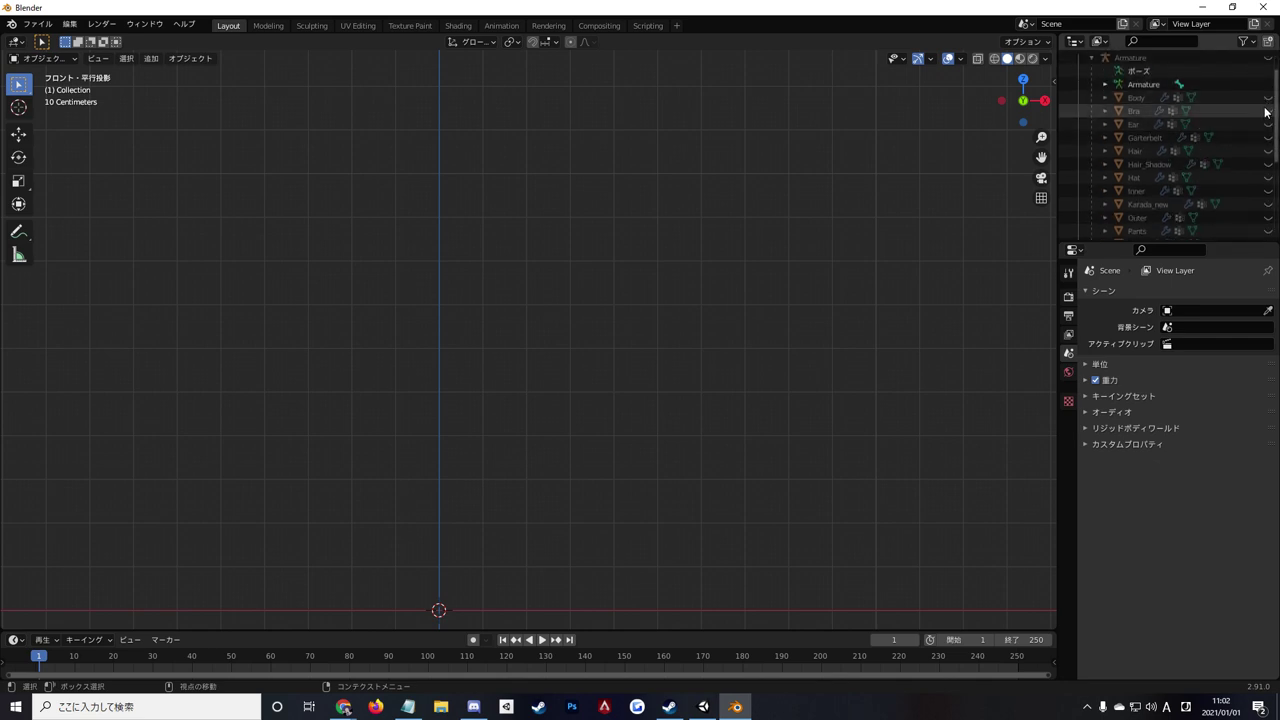
Unhide the avatar's objects from Body through Socks, plus Tail and Tie.
{"action": "scroll", "coordinate": [1265, 140], "scroll_direction": "down", "scroll_amount": 2}
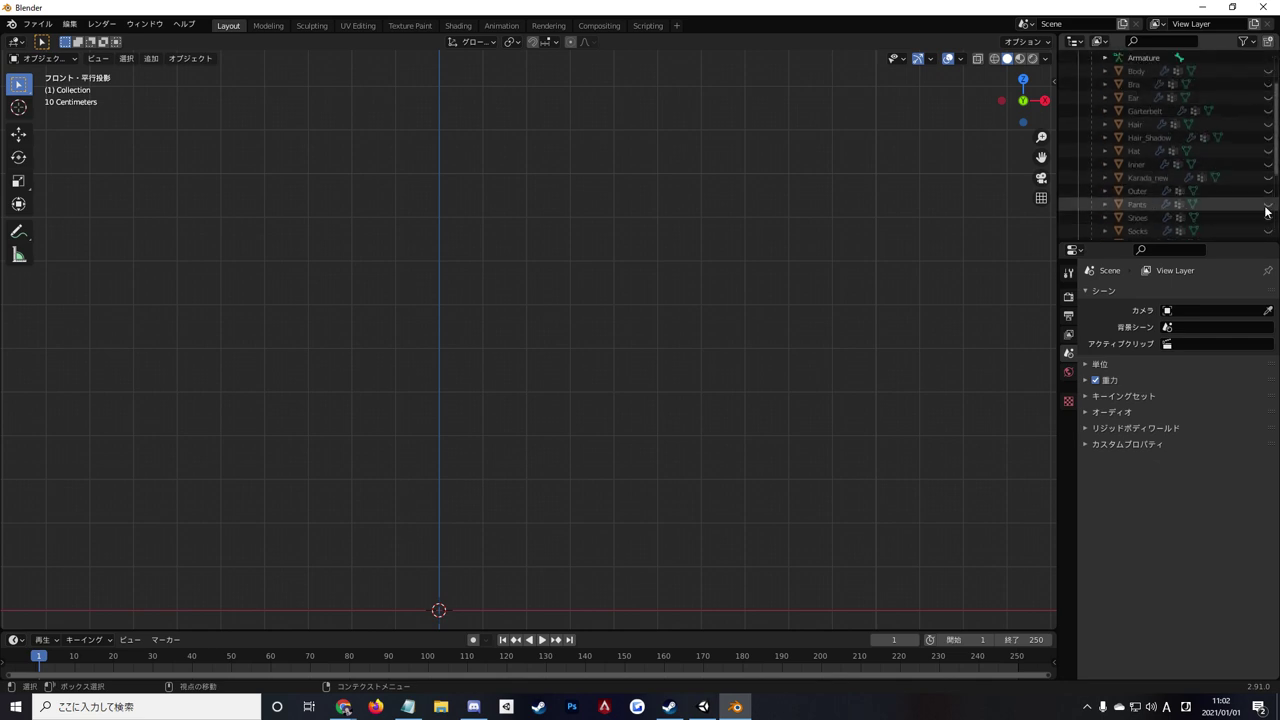
{"action": "left_click_drag", "start_coordinate": [1265, 210], "coordinate": [1265, 70]}
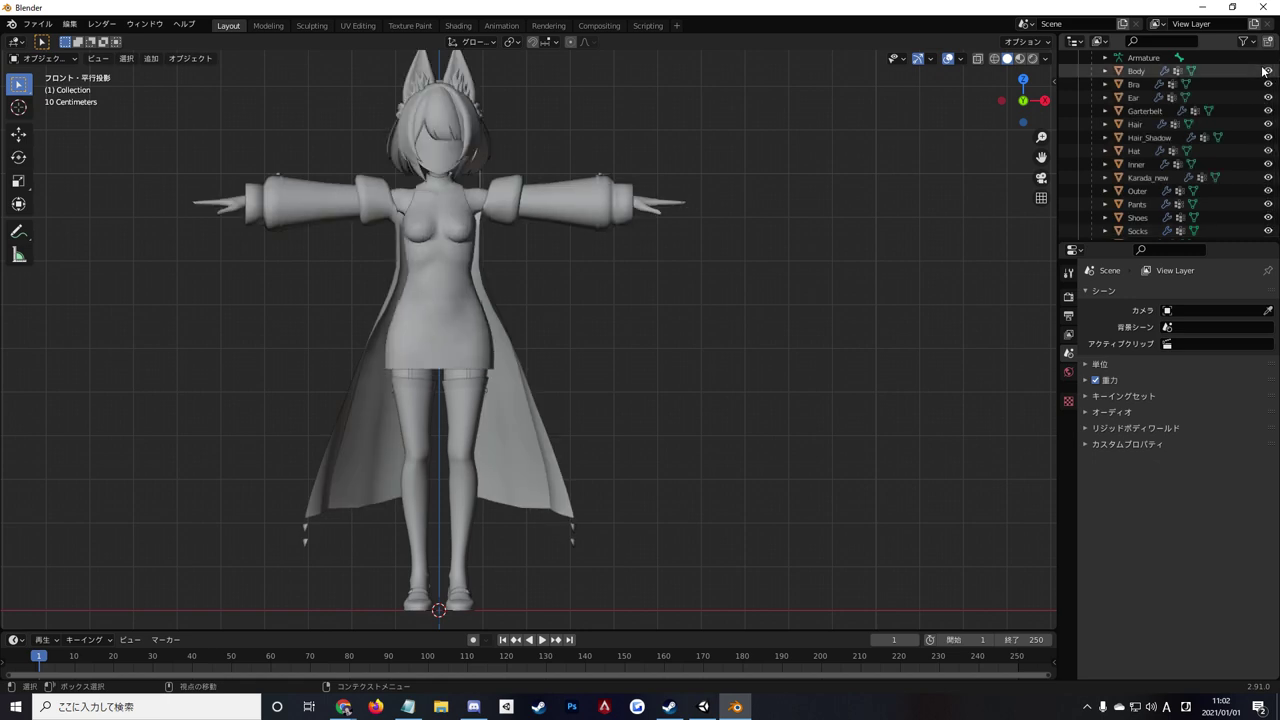
{"action": "scroll", "coordinate": [1255, 76], "scroll_direction": "down", "scroll_amount": 2}
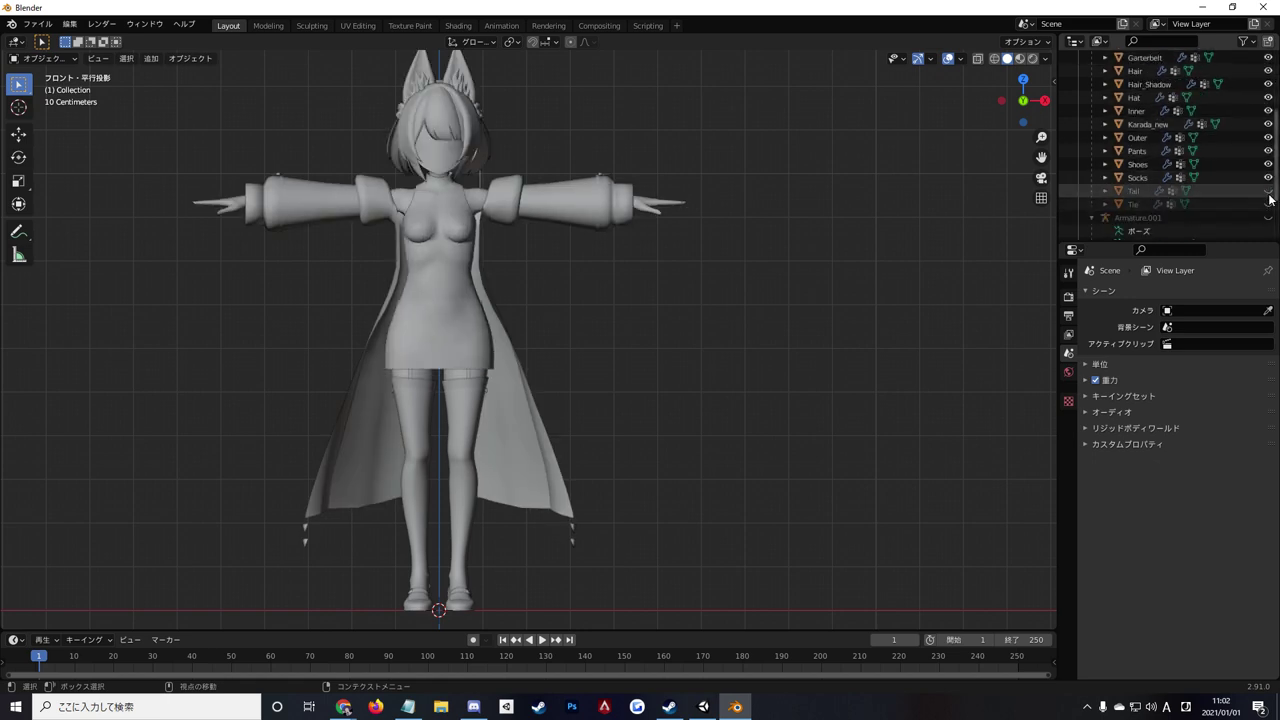
{"action": "left_click_drag", "start_coordinate": [1267, 191], "coordinate": [1267, 204]}
{"action": "scroll", "coordinate": [1250, 190], "scroll_direction": "up", "scroll_amount": 2}
{"action": "scroll", "coordinate": [1248, 187], "scroll_direction": "up", "scroll_amount": 3}
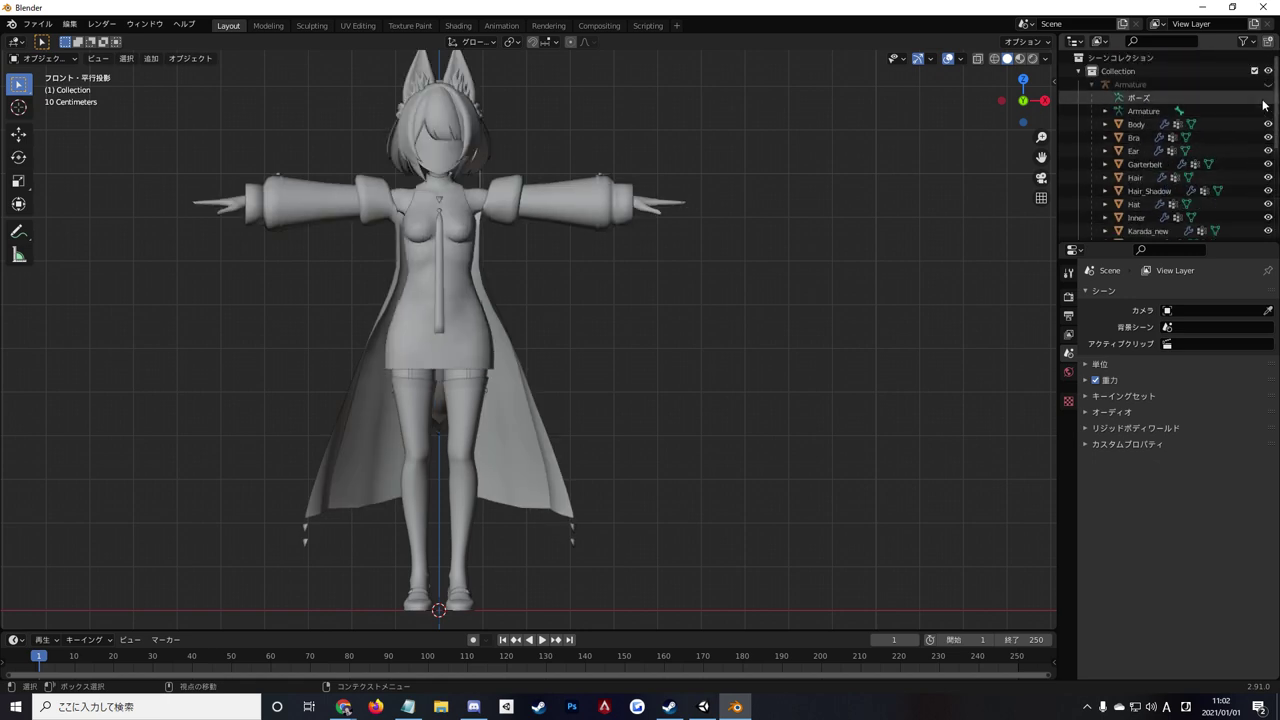
Delete the avatar's Bra, Garterbelt, Inner, Outer, Pants, Shoes and Tie objects.
{"action": "left_click", "coordinate": [1144, 139]}
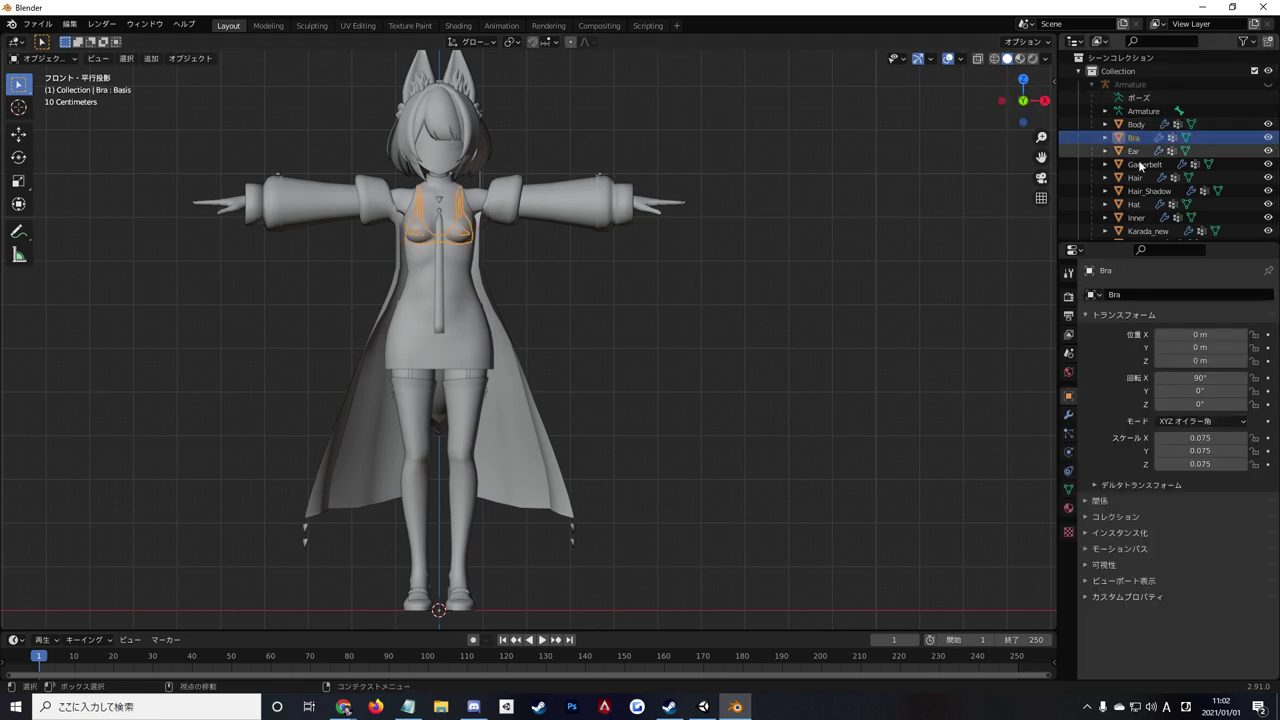
{"action": "scroll", "coordinate": [1143, 140], "scroll_direction": "down", "scroll_amount": 1}
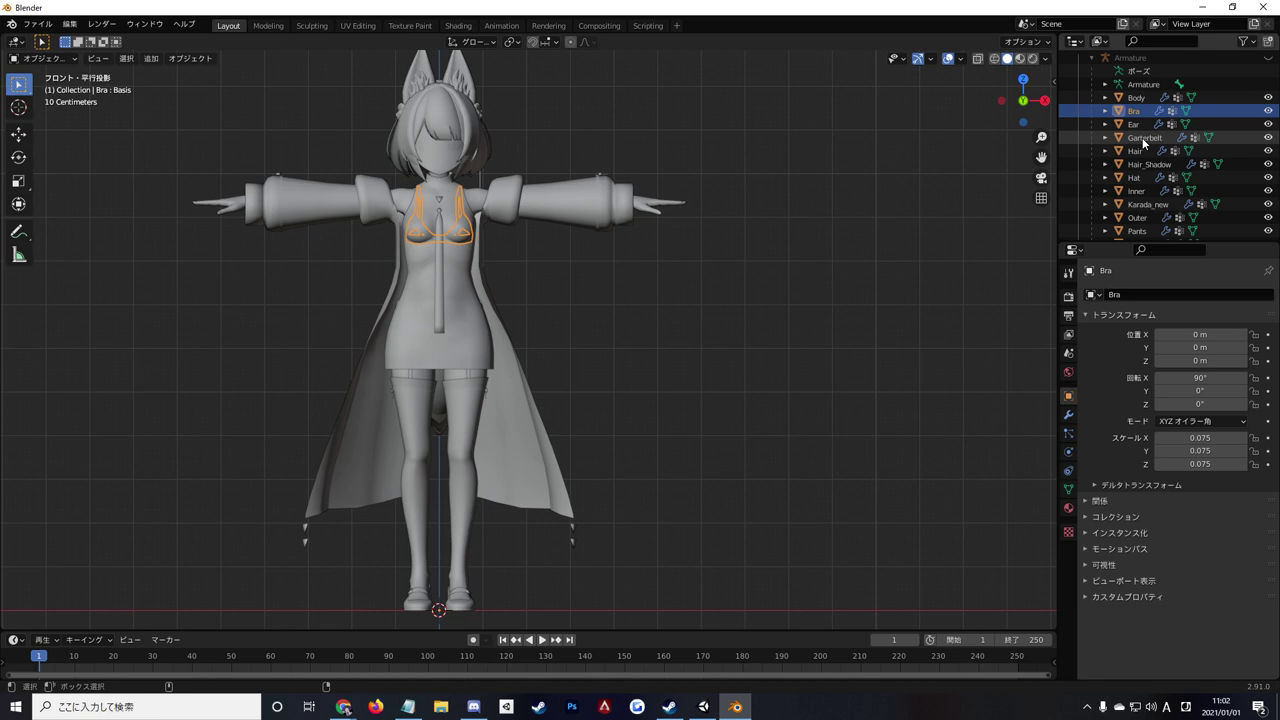
{"action": "left_click", "coordinate": [1143, 138], "text": "ctrl"}
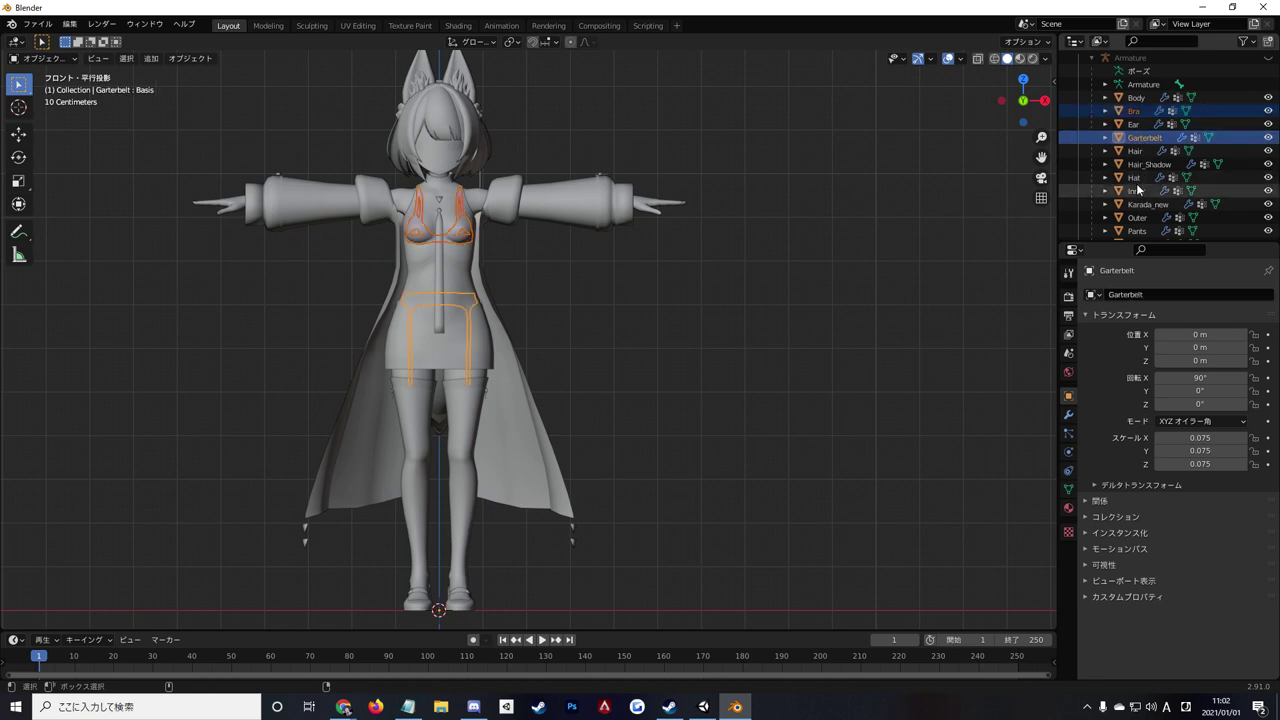
{"action": "left_click", "coordinate": [1137, 180], "text": "ctrl"}
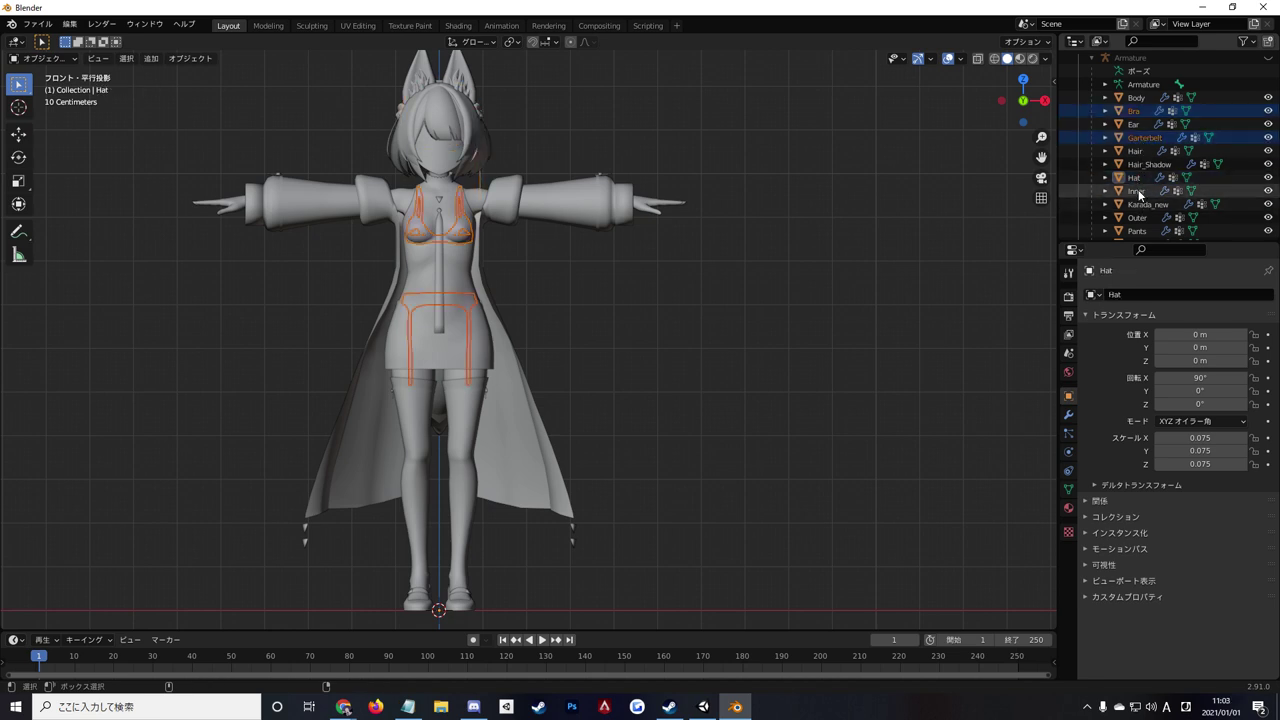
{"action": "left_click", "coordinate": [1138, 191], "text": "ctrl"}
{"action": "left_click", "coordinate": [1141, 219], "text": "ctrl"}
{"action": "left_click", "coordinate": [1137, 231], "text": "ctrl"}
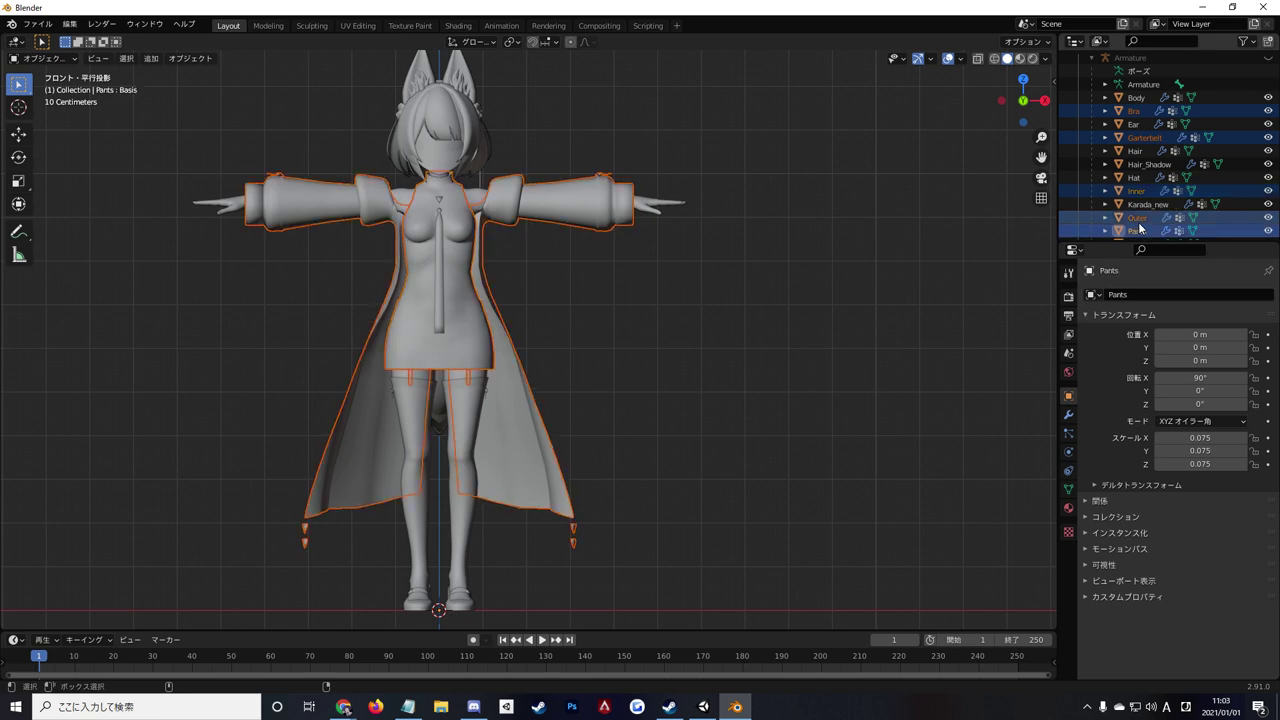
{"action": "scroll", "coordinate": [1141, 225], "scroll_direction": "down", "scroll_amount": 2}
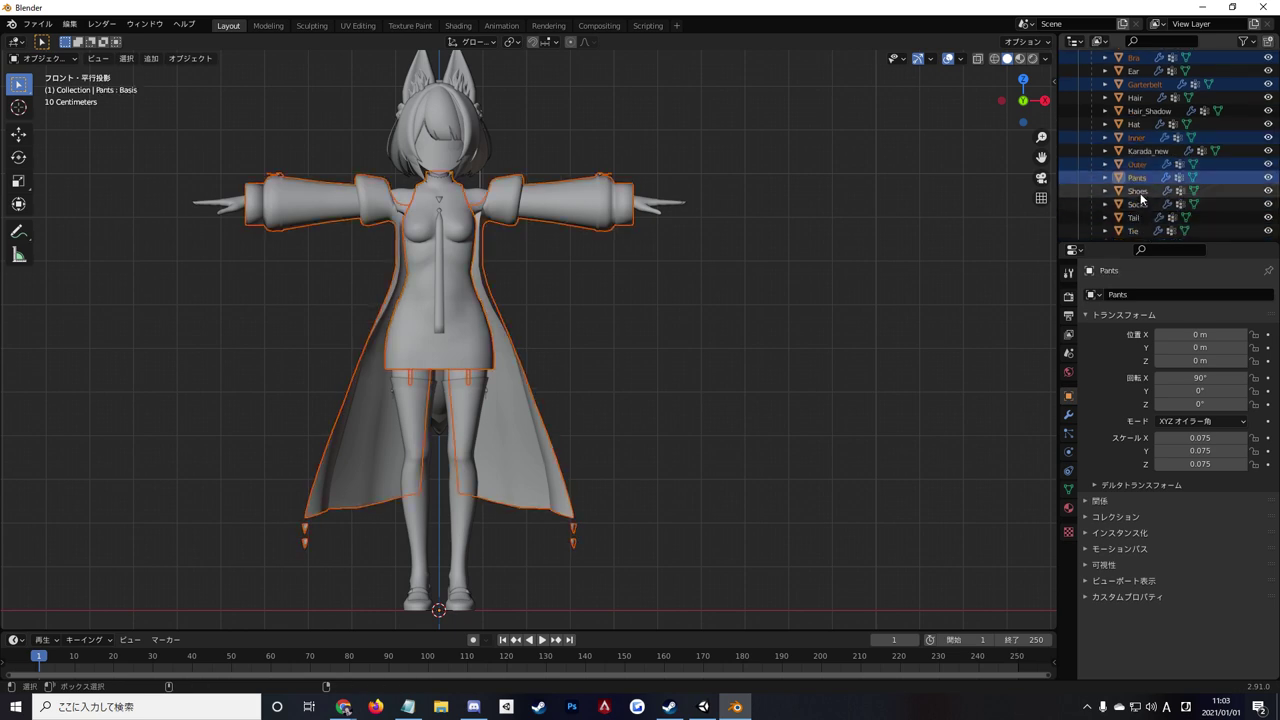
{"action": "left_click", "coordinate": [1138, 191], "text": "ctrl"}
{"action": "left_click", "coordinate": [1133, 231], "text": "ctrl"}
{"action": "key", "text": "x"}
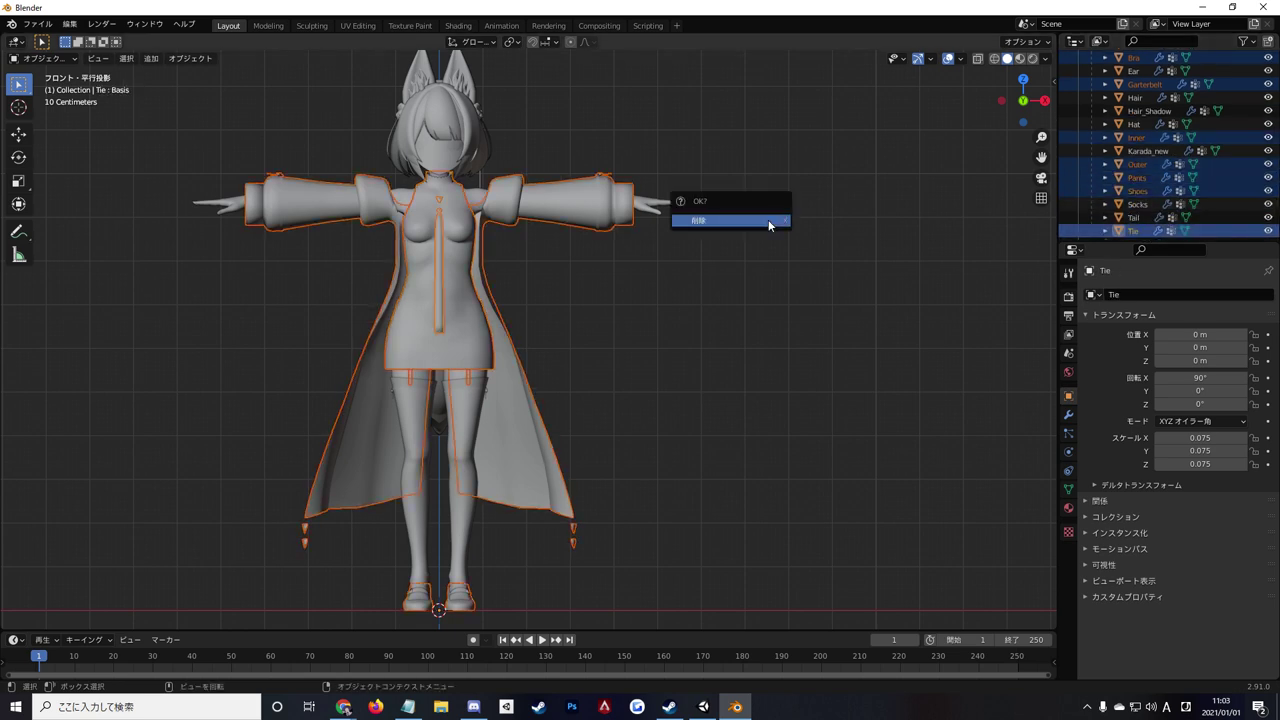
{"action": "left_click", "coordinate": [768, 221]}
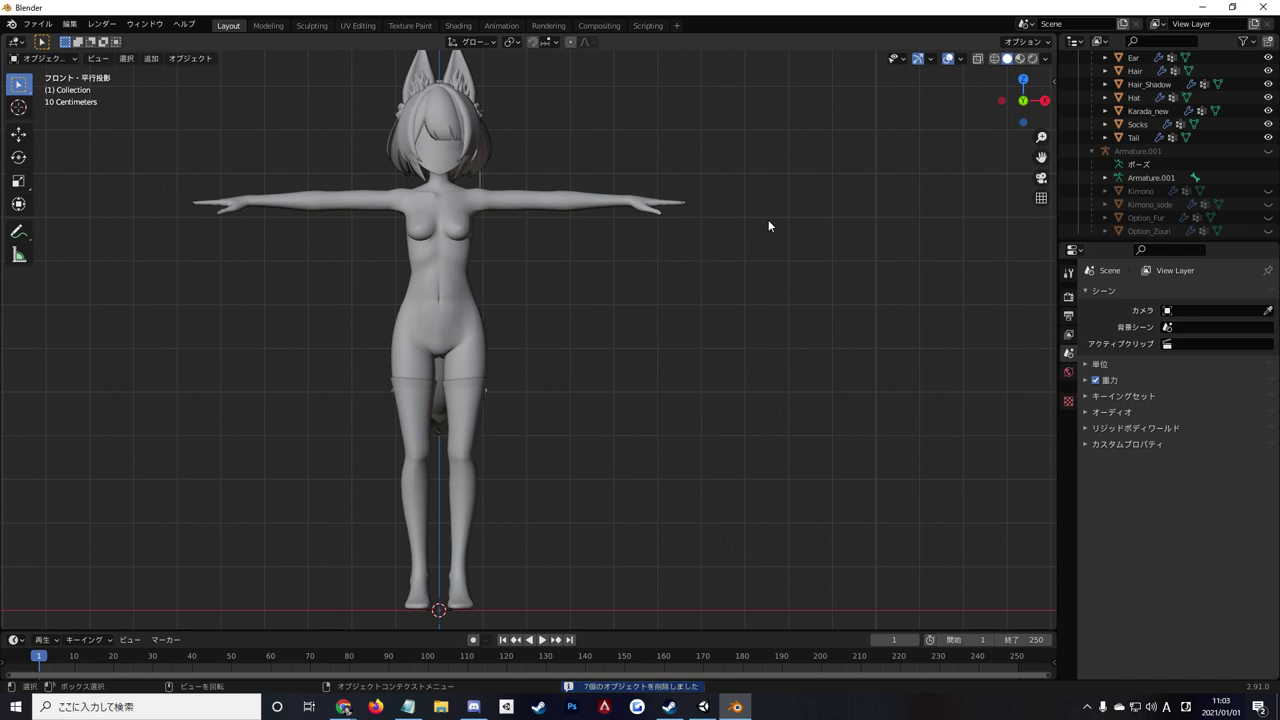
Unhide the rig and outfit pieces, then select Kimono through Option_Zouri in front view.
{"action": "key", "text": "KP_3"}
{"action": "key", "text": "KP_1"}
{"action": "scroll", "coordinate": [1121, 131], "scroll_direction": "up", "scroll_amount": 3}
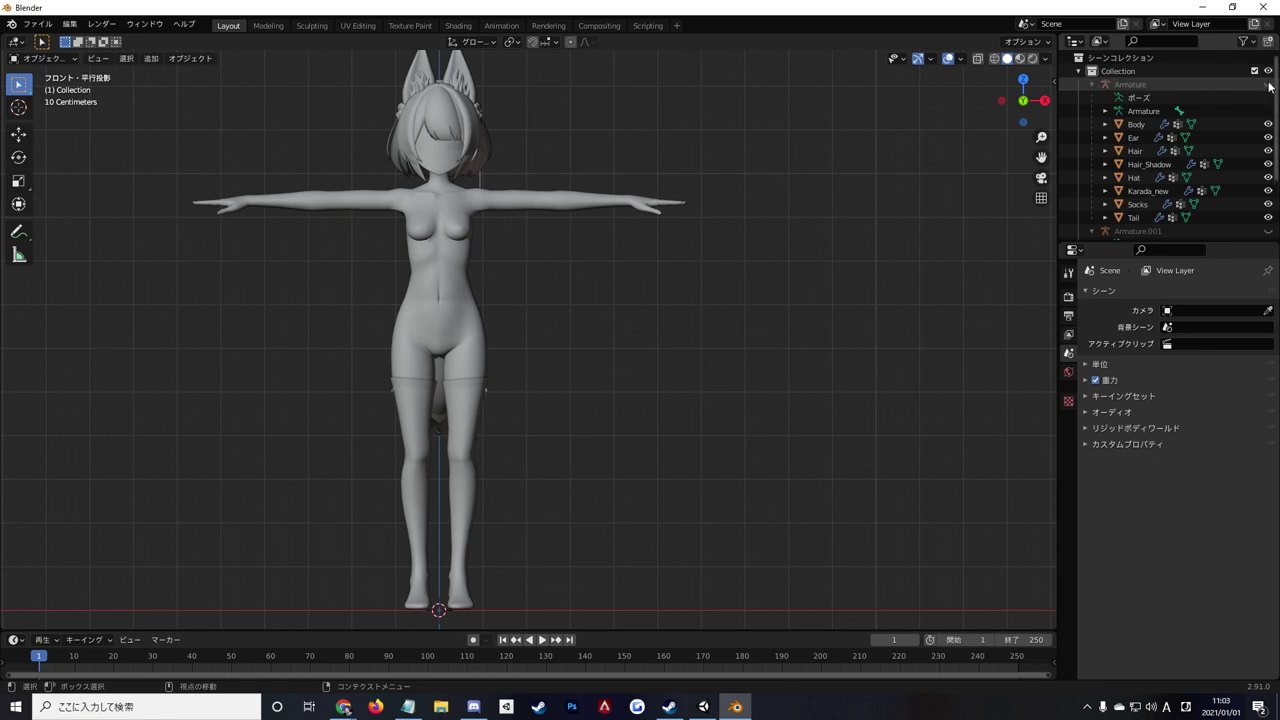
{"action": "left_click", "coordinate": [1090, 84]}
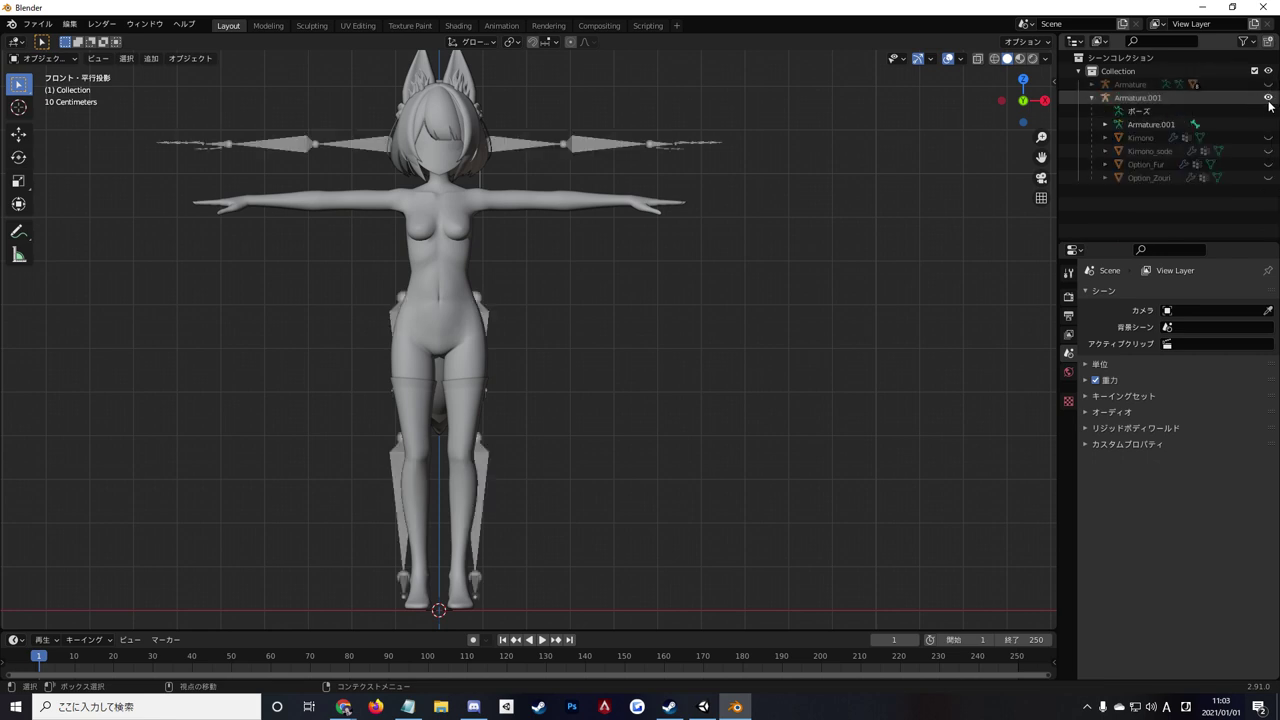
{"action": "left_click_drag", "start_coordinate": [1268, 97], "coordinate": [1268, 177]}
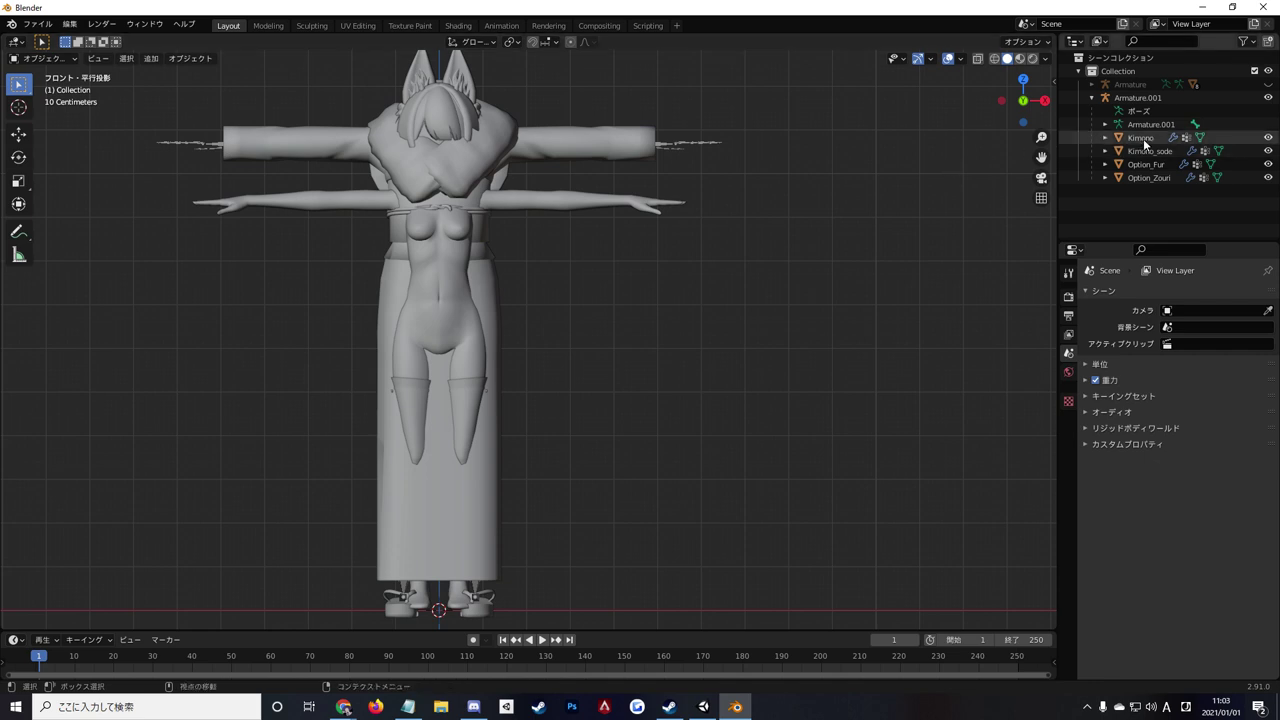
{"action": "left_click", "coordinate": [1141, 137]}
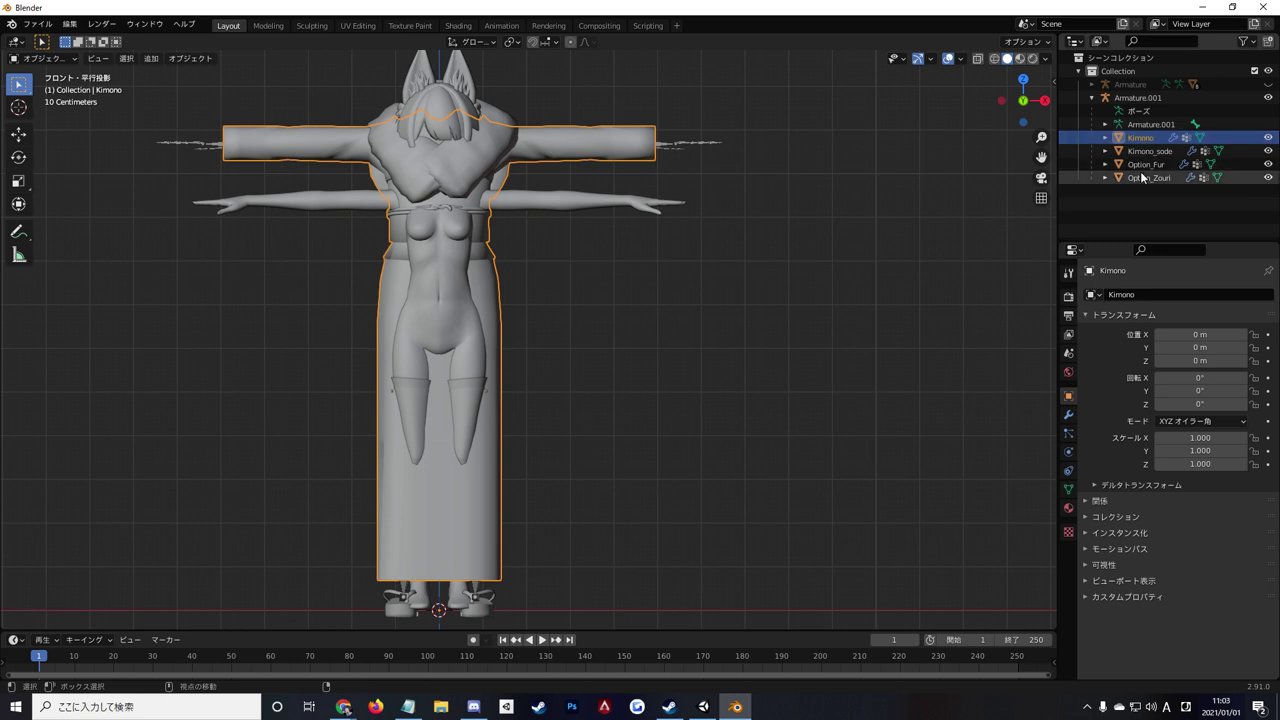
{"action": "left_click", "coordinate": [1141, 177], "text": "shift"}
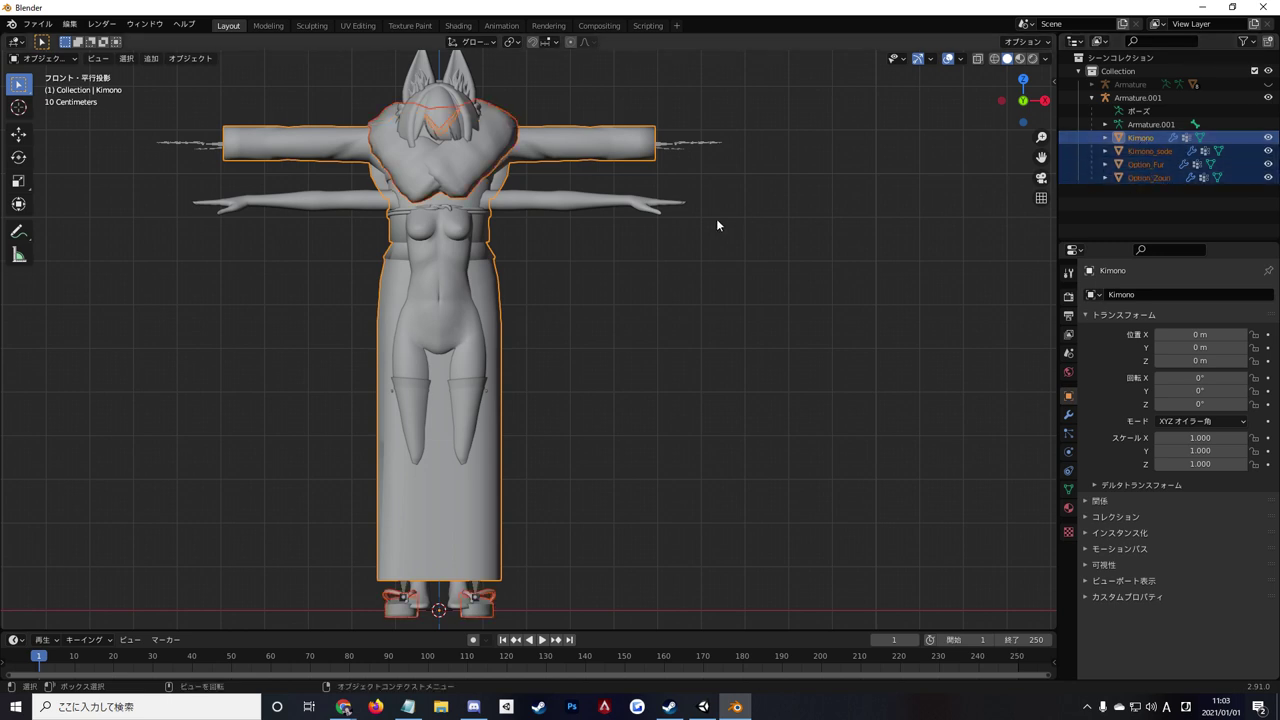
In Edit Mode, pivot on the 3D Cursor and start scaling the outfit down toward 0.877.
{"action": "key", "text": "Tab"}
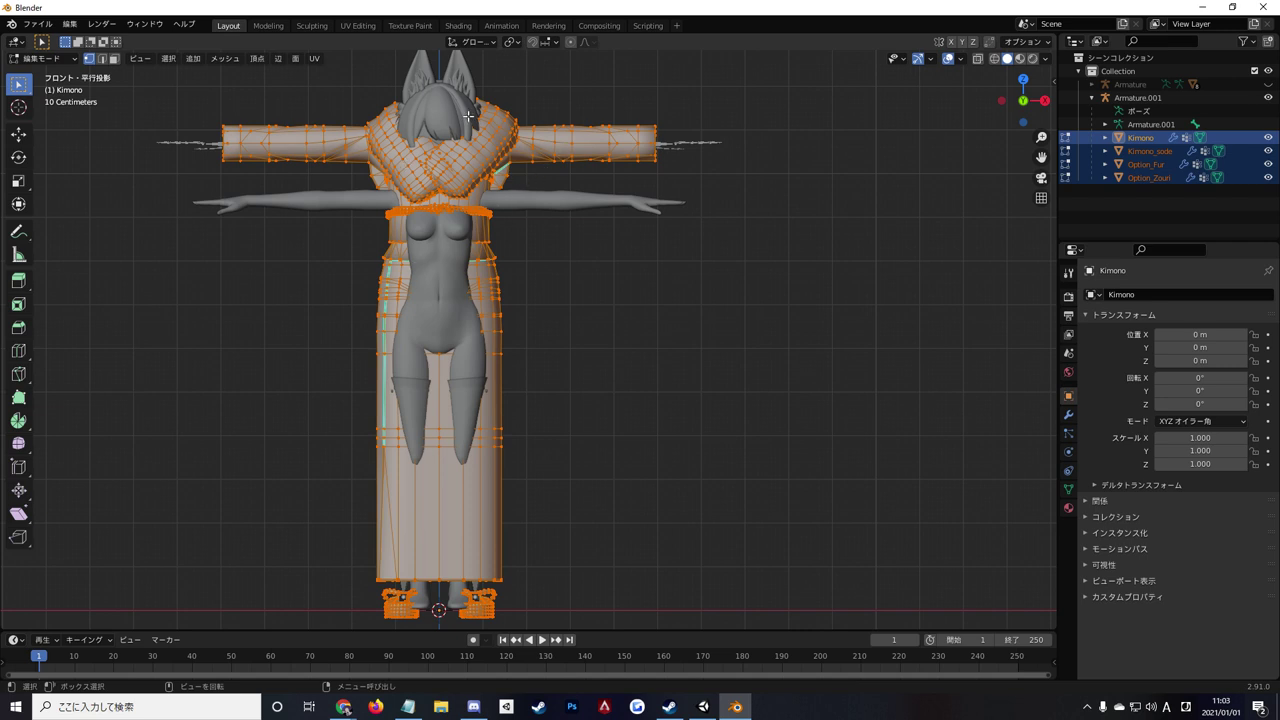
{"action": "left_click", "coordinate": [511, 44]}
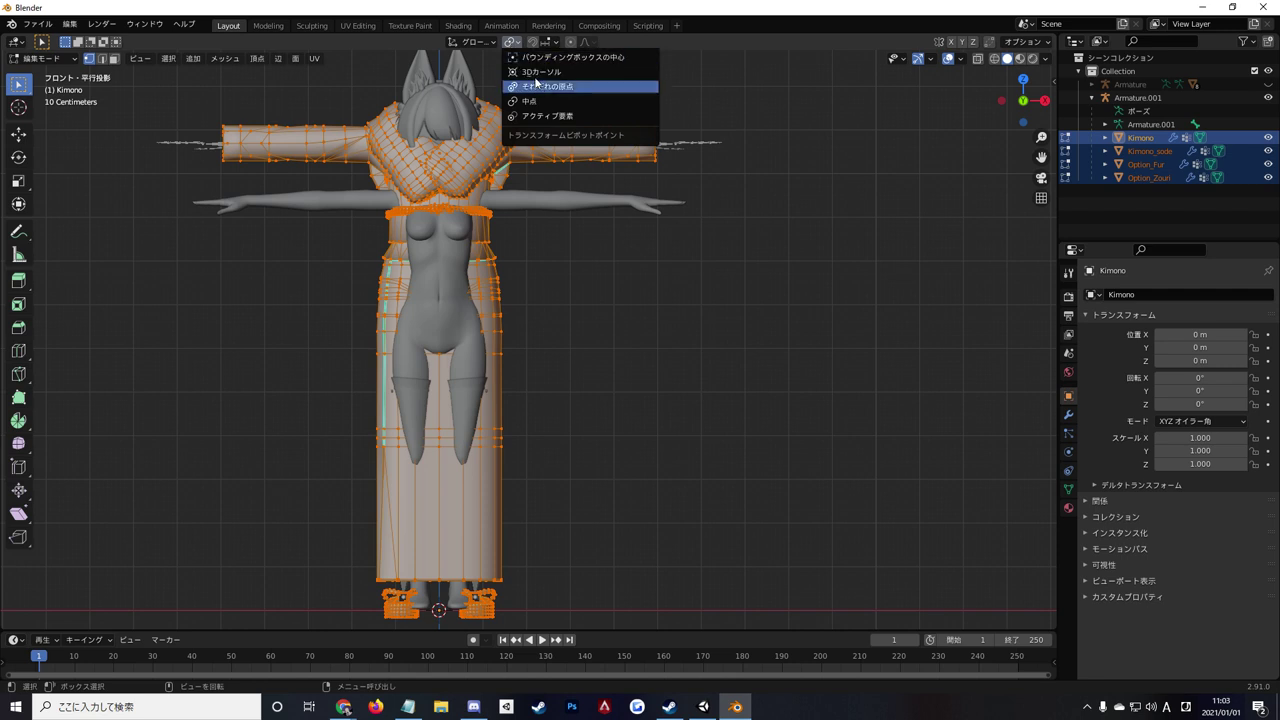
{"action": "left_click", "coordinate": [539, 75]}
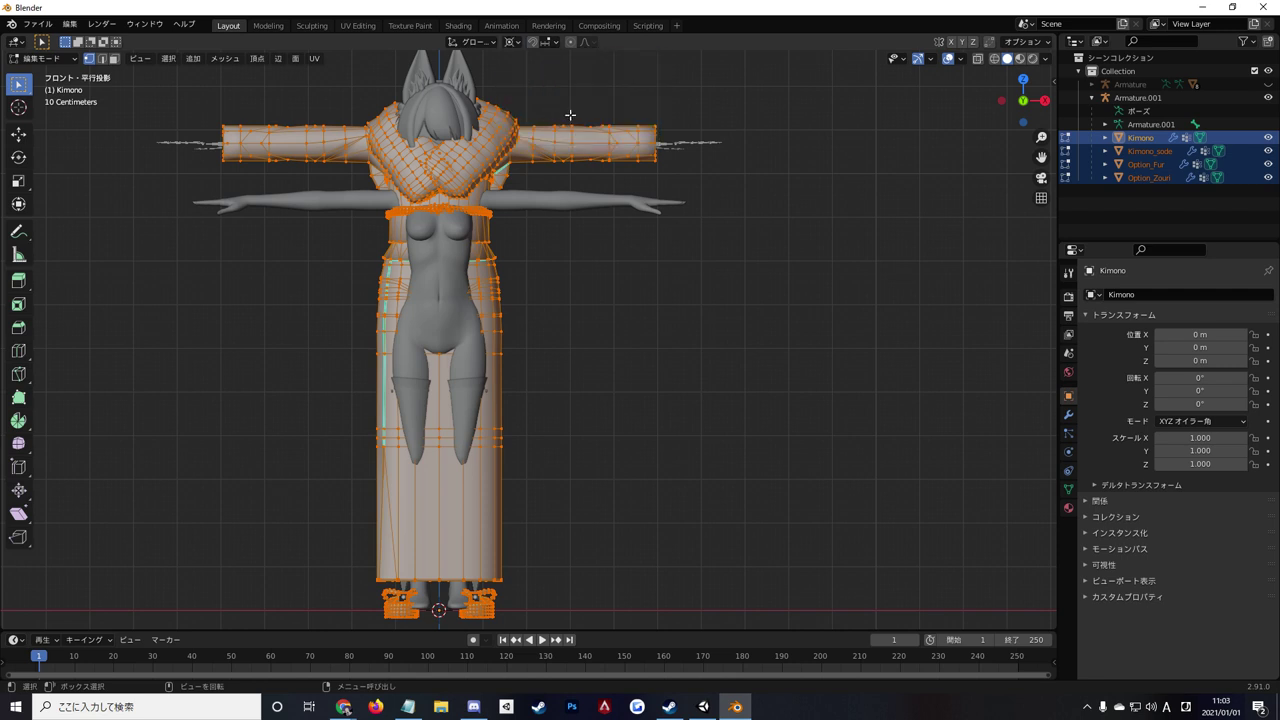
{"action": "key", "text": "s"}
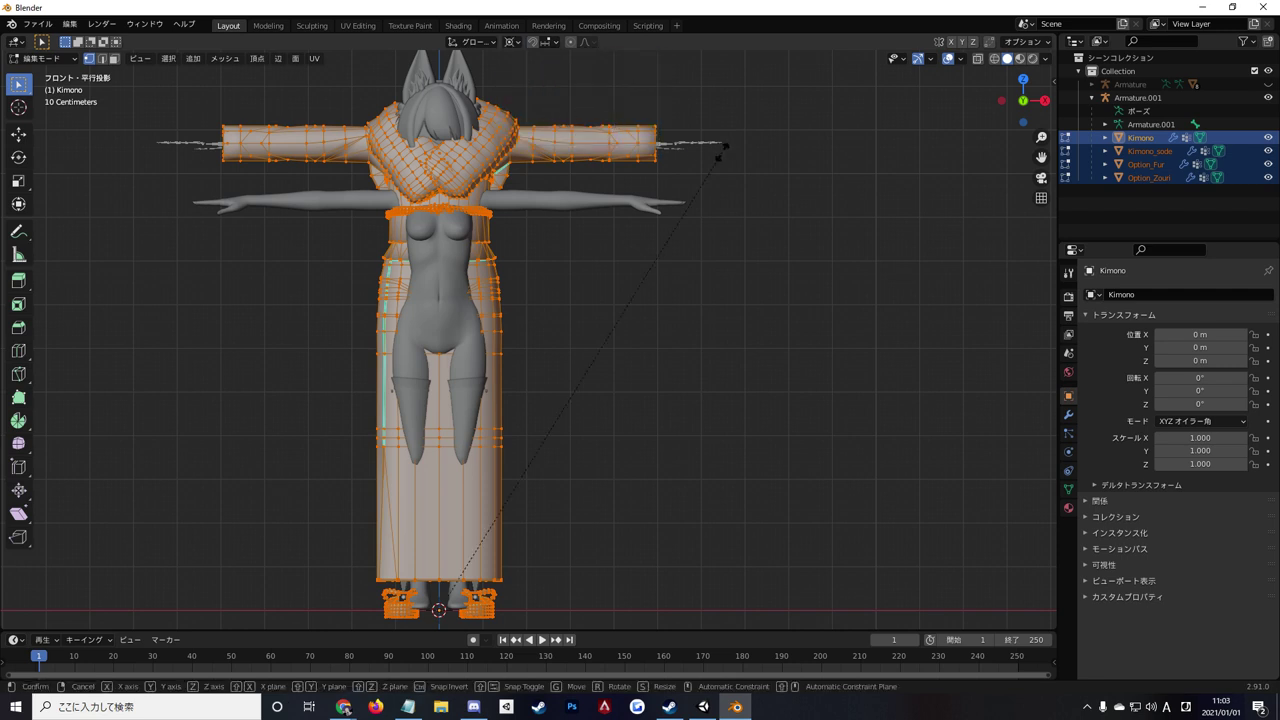
Keep the outfit scale at 0.877 and compare it from the front and side.
{"action": "left_click", "coordinate": [661, 192]}
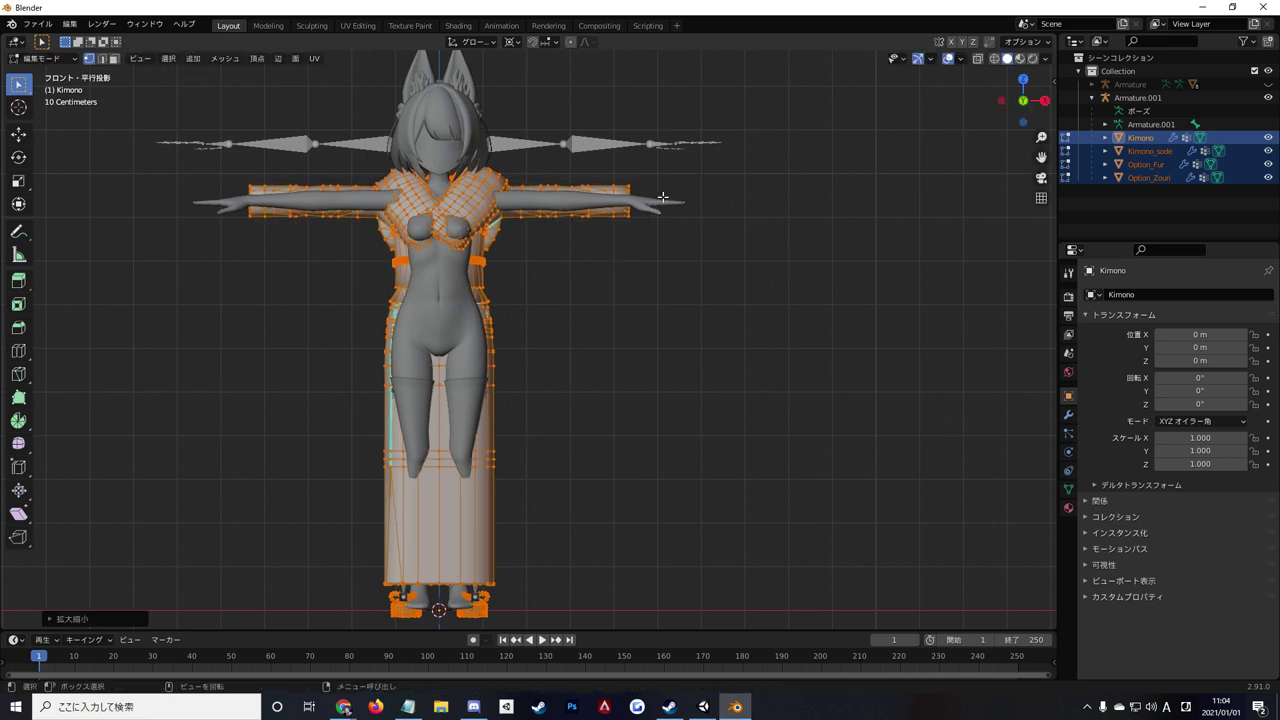
{"action": "key", "text": "KP_3"}
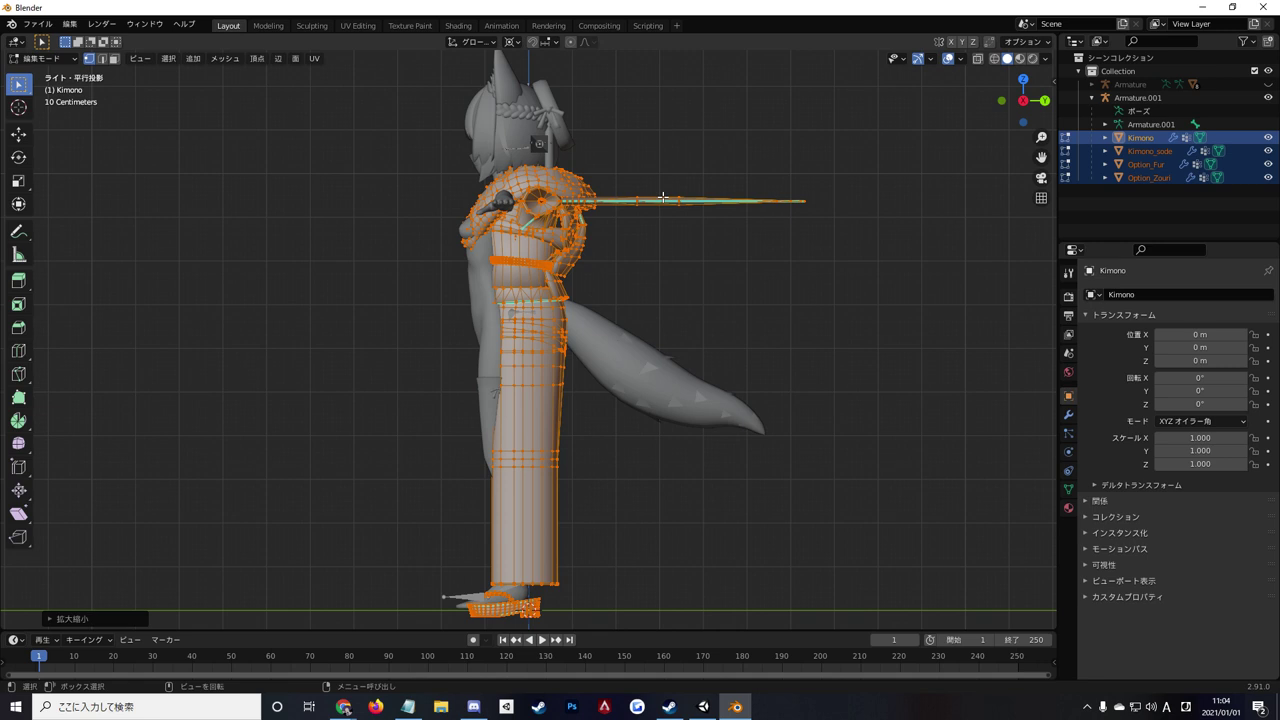
{"action": "key", "text": "KP_1"}
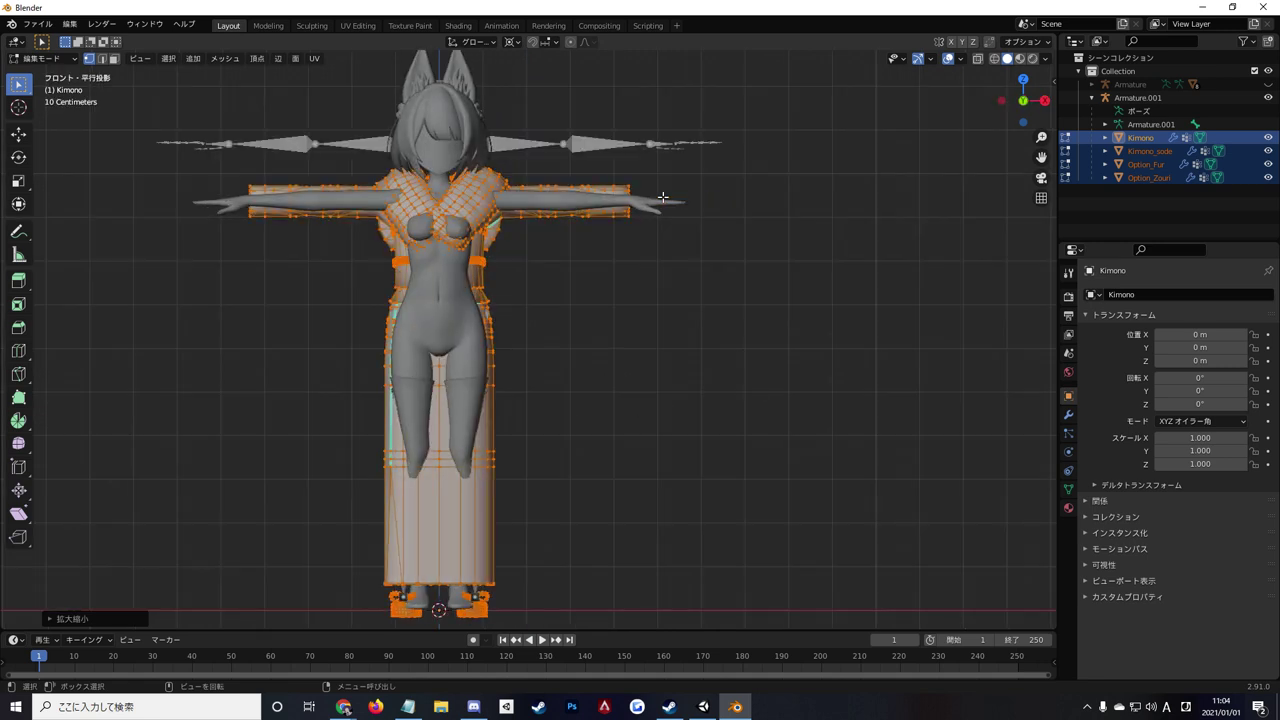
{"action": "key", "text": "KP_3"}
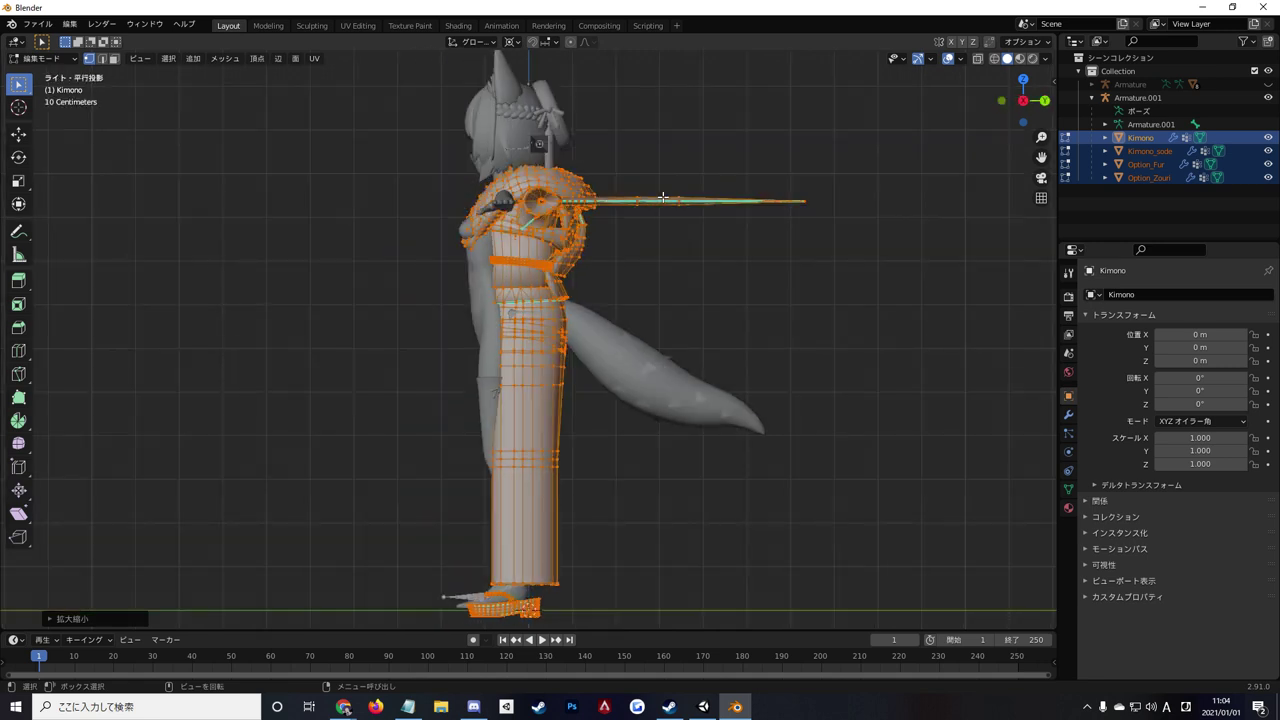
Shift the outfit about -0.082 m along Y and check the fit from several views.
{"action": "key", "text": "g"}
{"action": "key", "text": "z"}
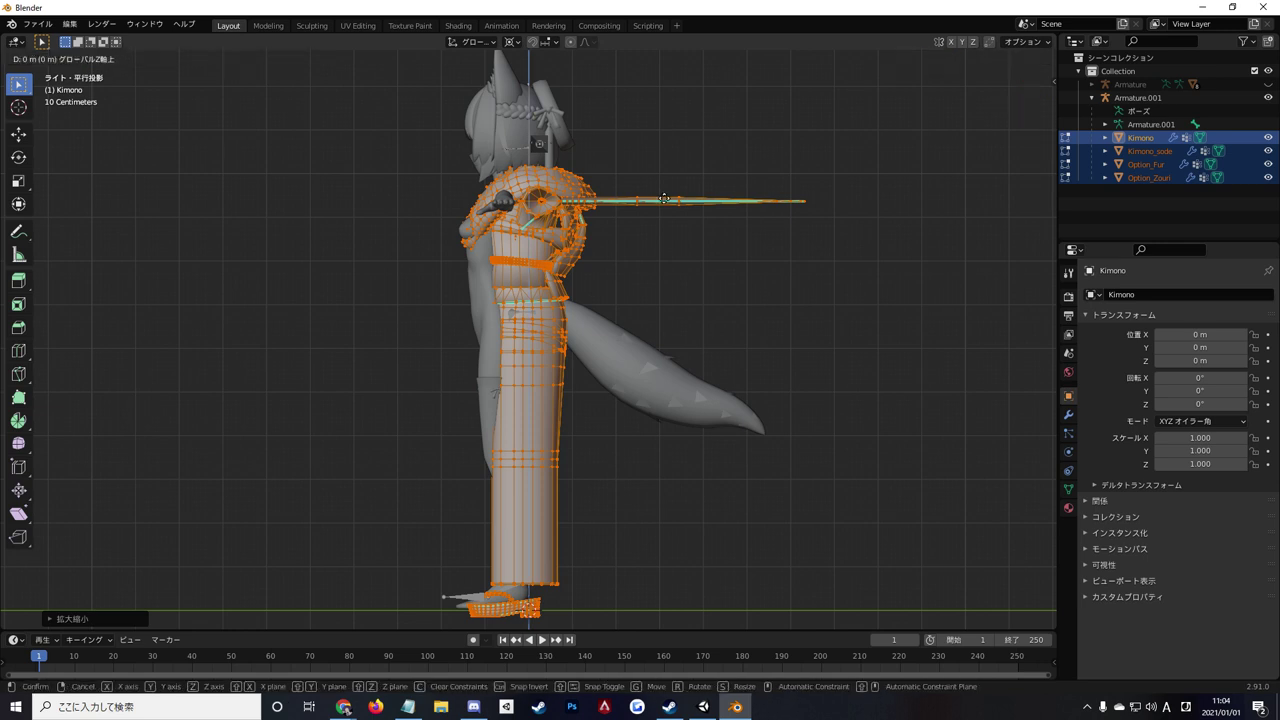
{"action": "key", "text": "y"}
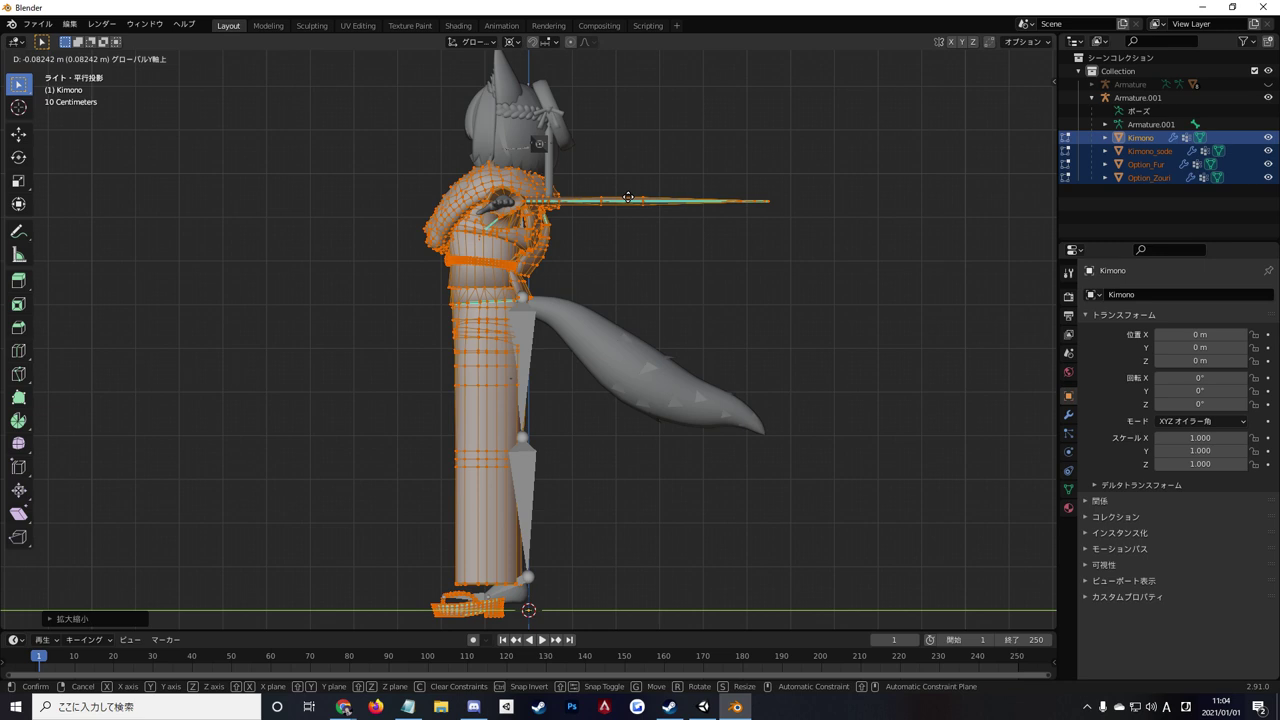
{"action": "left_click", "coordinate": [628, 197]}
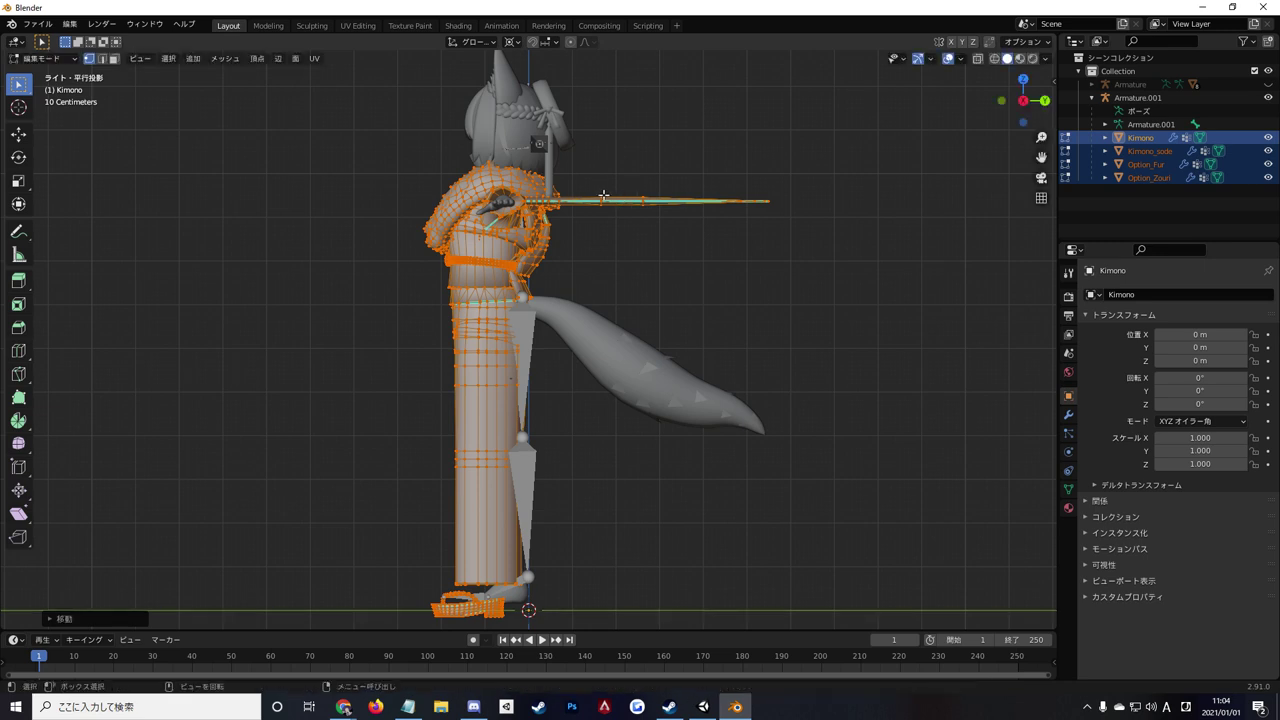
{"action": "mouse_move", "coordinate": [603, 196]}
{"action": "middle_mouse_down"}
{"action": "mouse_move", "coordinate": [685, 311]}
{"action": "mouse_move", "coordinate": [777, 291]}
{"action": "mouse_move", "coordinate": [897, 229]}
{"action": "mouse_move", "coordinate": [769, 249]}
{"action": "middle_mouse_up"}
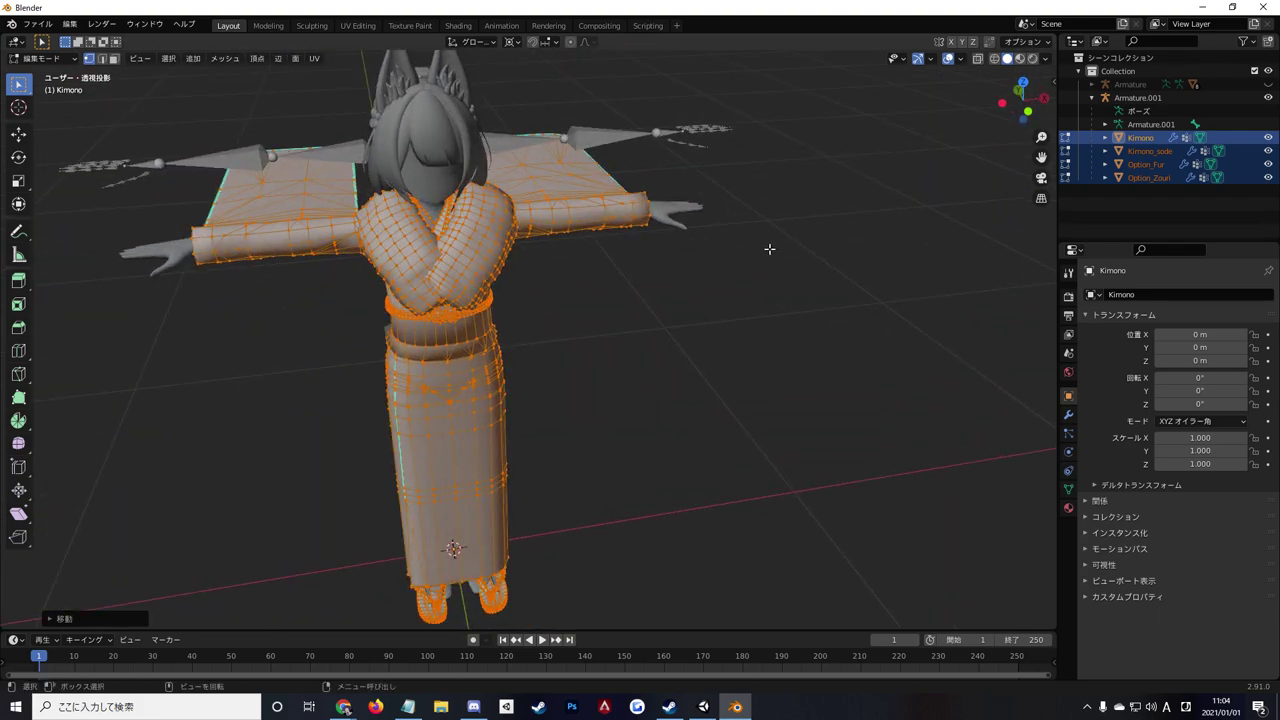
{"action": "key", "text": "KP_1"}
{"action": "key", "text": "KP_3"}
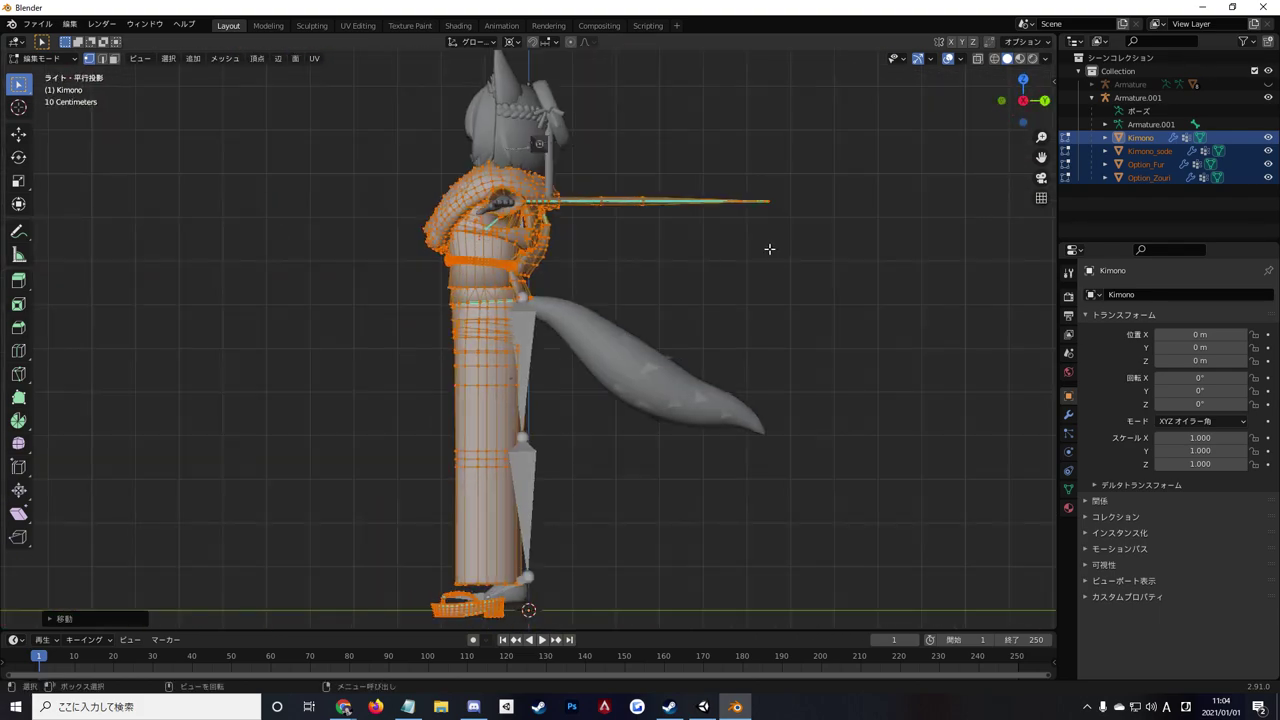
Clear the outfit selection, expand the original Armature, and deselect all kimono vertices.
{"action": "scroll", "coordinate": [647, 243], "scroll_direction": "up", "scroll_amount": 1}
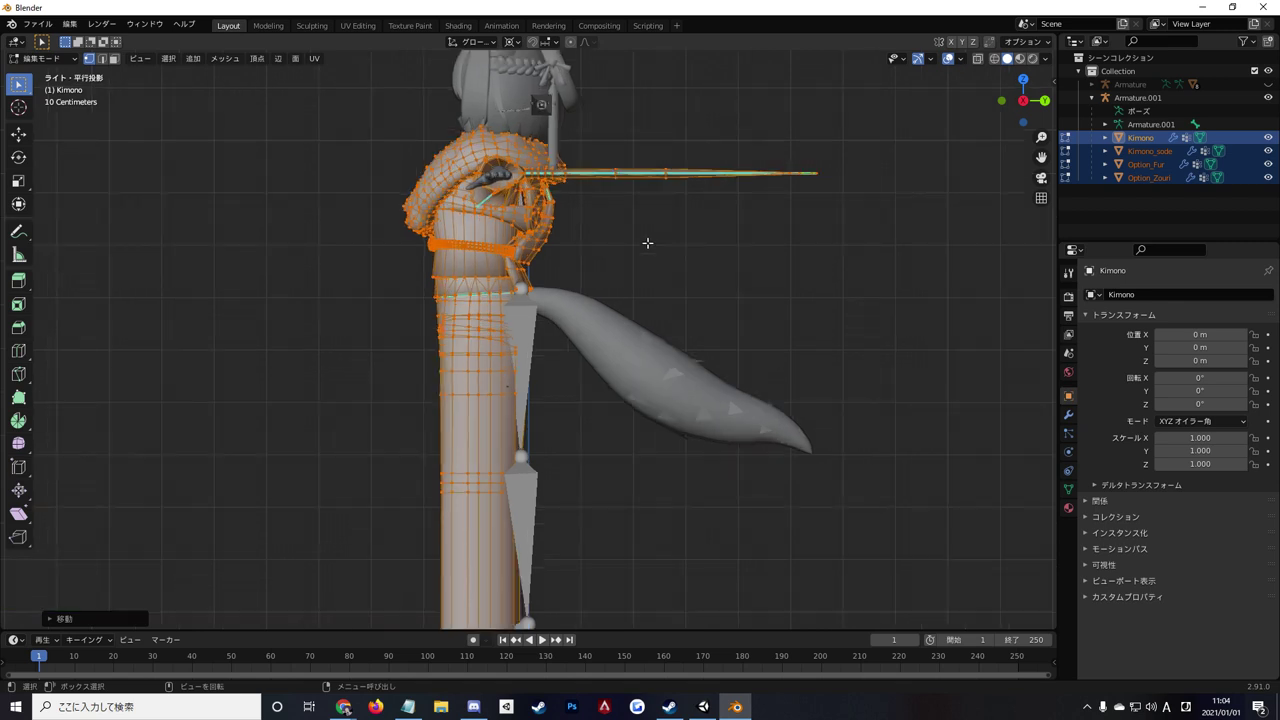
{"action": "left_click", "coordinate": [1119, 214]}
{"action": "left_click", "coordinate": [1104, 84]}
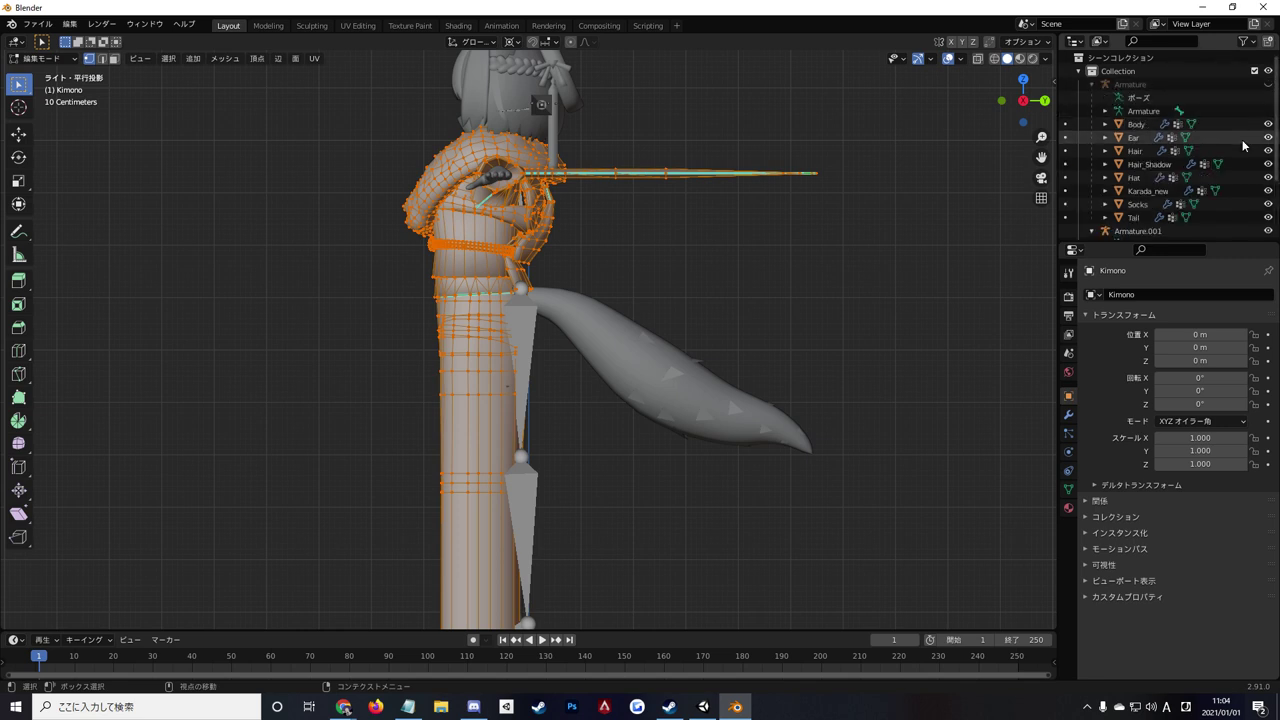
{"action": "left_click", "coordinate": [830, 240]}
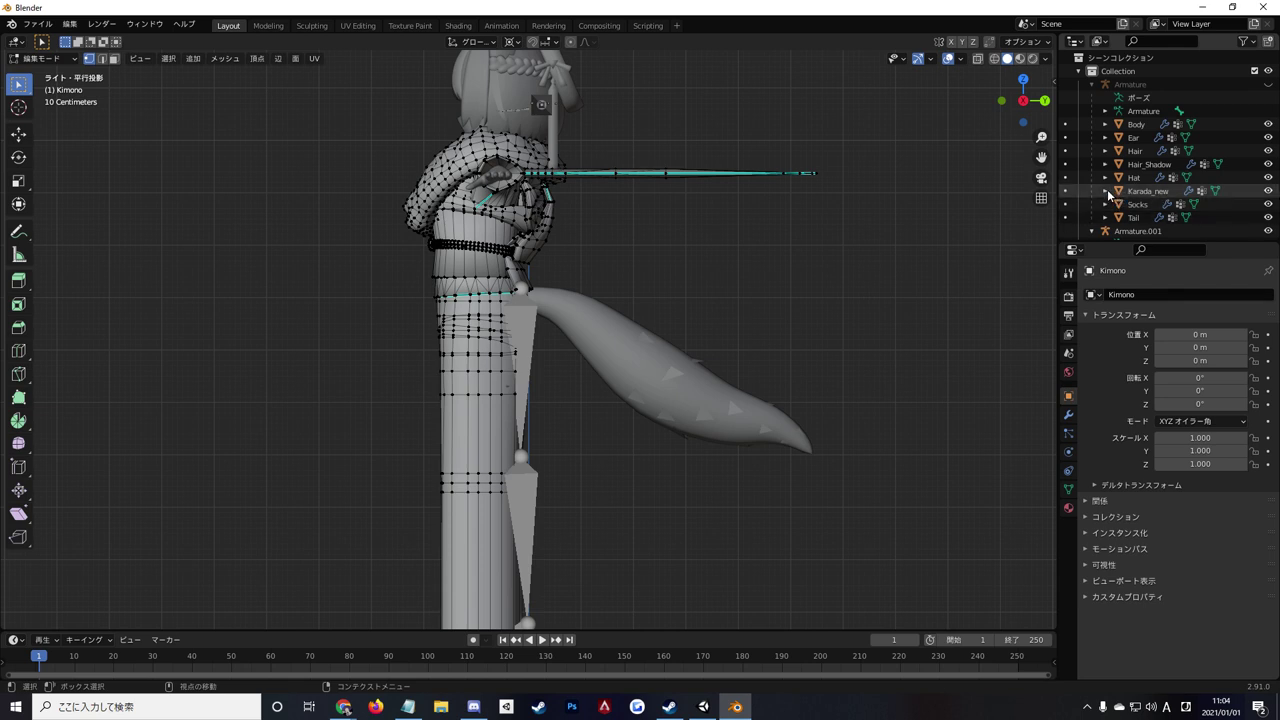
Select Karada_new, show its vertex groups and shape keys, then select Body.
{"action": "left_click", "coordinate": [1105, 190]}
{"action": "left_click", "coordinate": [1145, 191]}
{"action": "left_click", "coordinate": [1105, 190]}
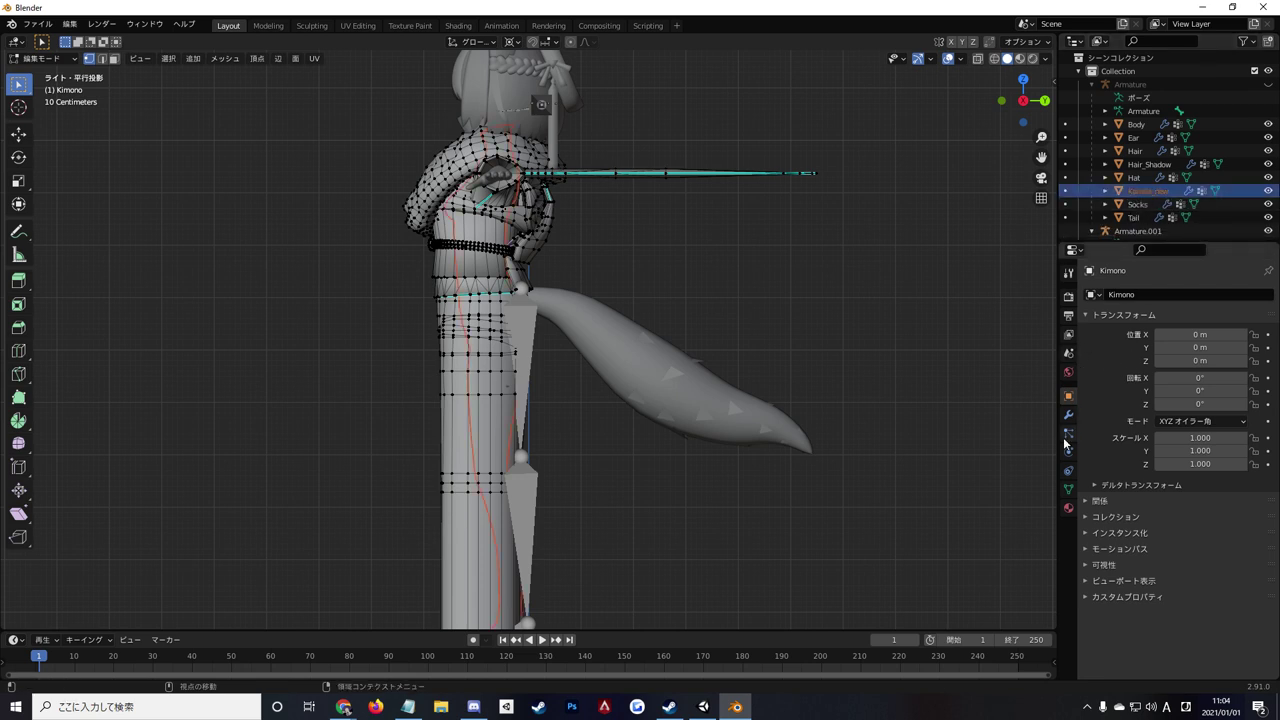
{"action": "left_click", "coordinate": [1068, 489]}
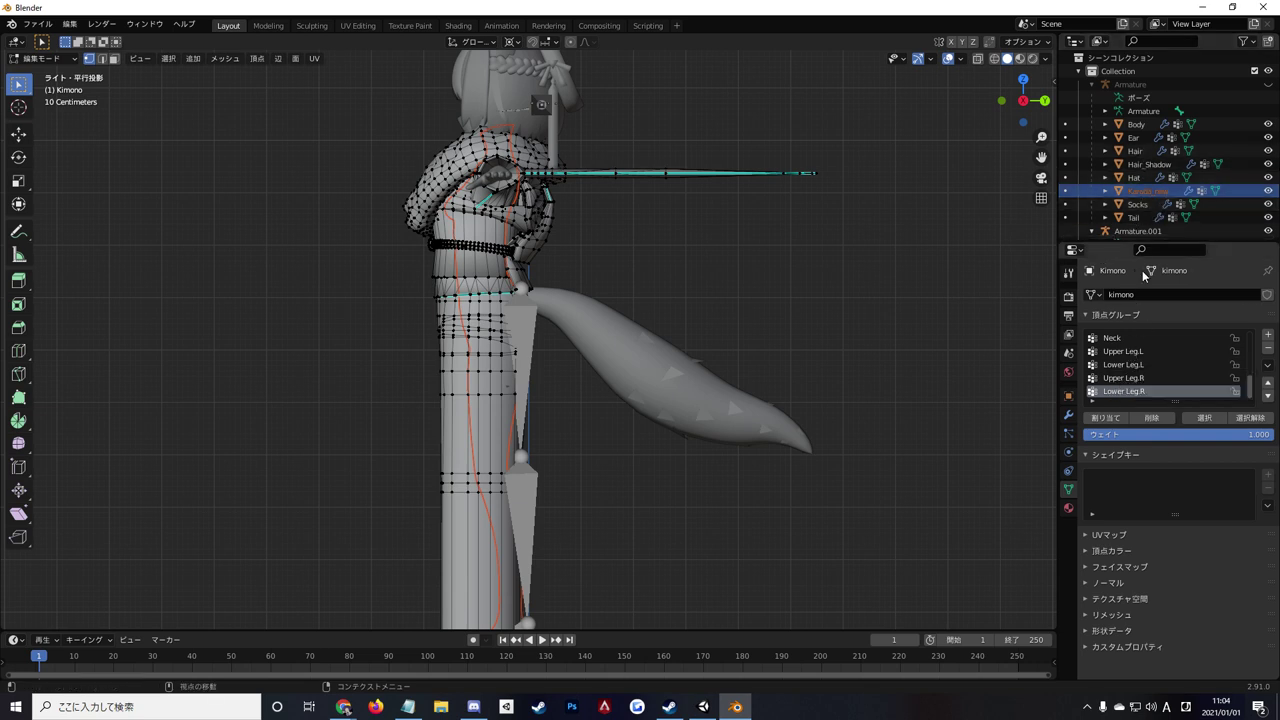
{"action": "left_click", "coordinate": [1137, 126]}
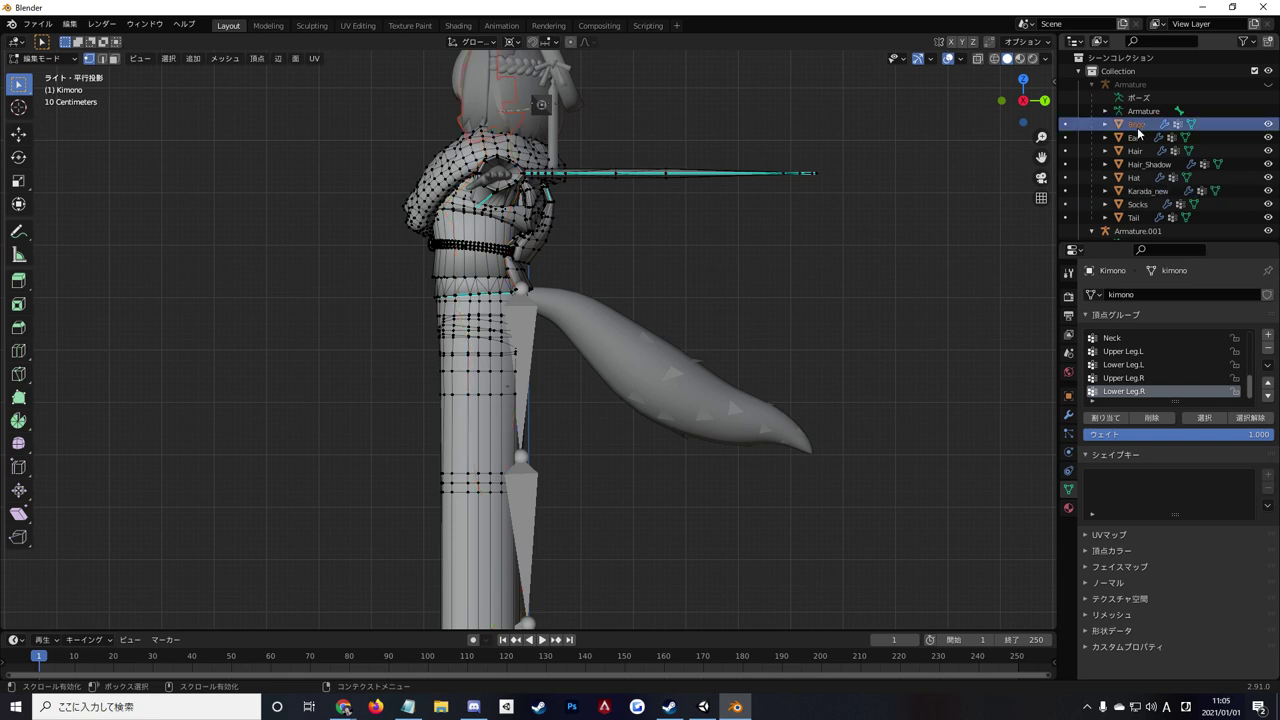
In Object Mode, set all five 肉感 shape keys on Karada_new to 1.000.
{"action": "key", "text": "Tab"}
{"action": "left_click", "coordinate": [1147, 190]}
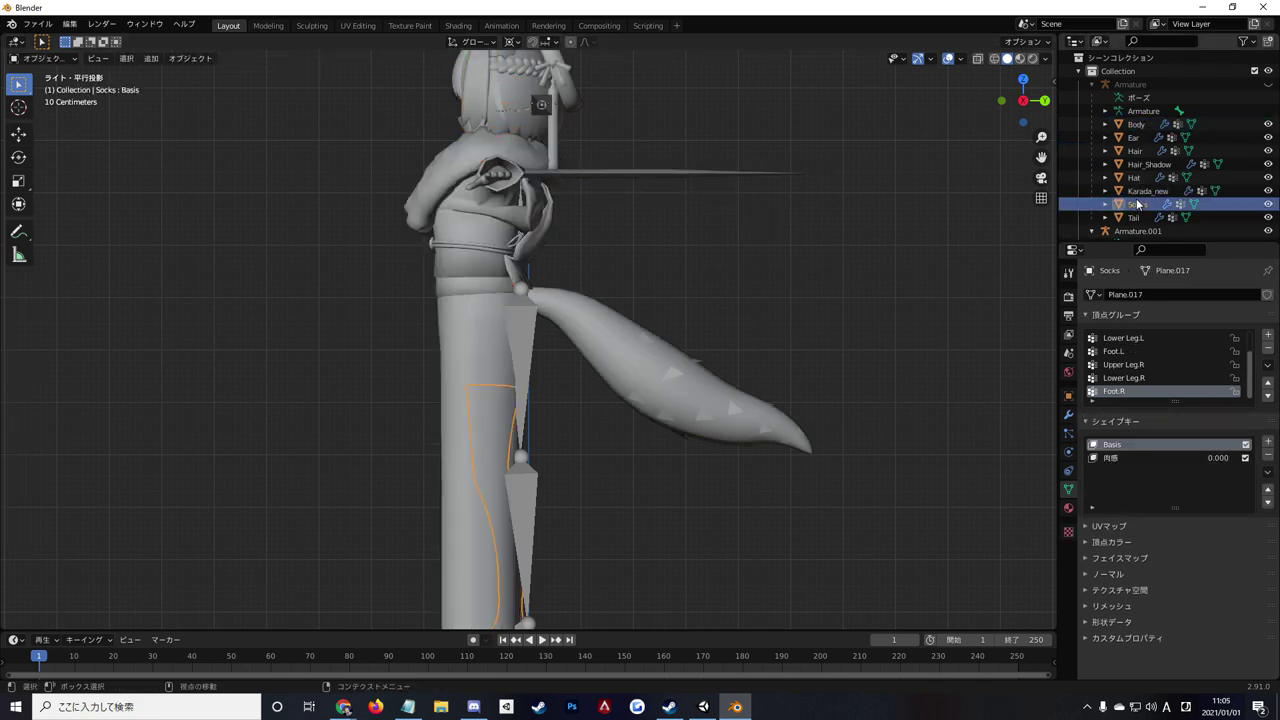
{"action": "scroll", "coordinate": [1145, 460], "scroll_direction": "down", "scroll_amount": 10}
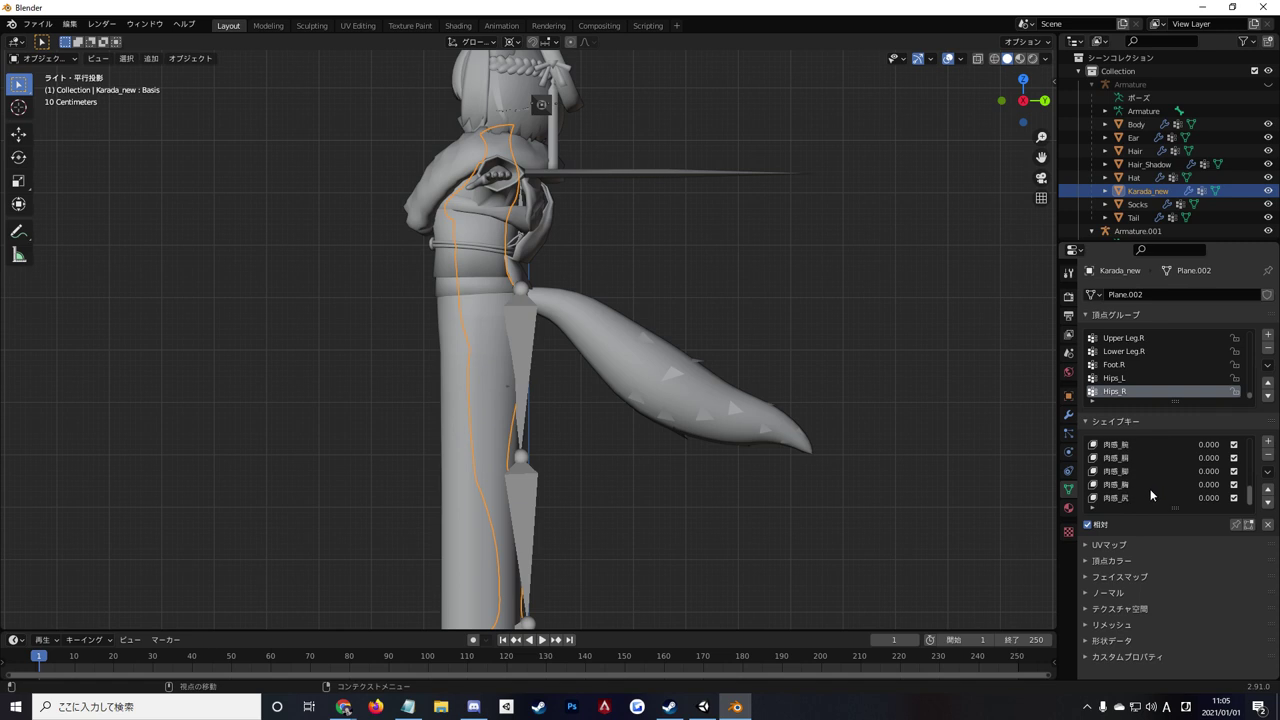
{"action": "left_click", "coordinate": [1215, 447]}
{"action": "type", "text": "1"}
{"action": "key", "text": "Tab"}
{"action": "key", "text": "Tab"}
{"action": "type", "text": "1"}
{"action": "key", "text": "Tab"}
{"action": "key", "text": "Tab"}
{"action": "type", "text": "1"}
{"action": "key", "text": "Tab"}
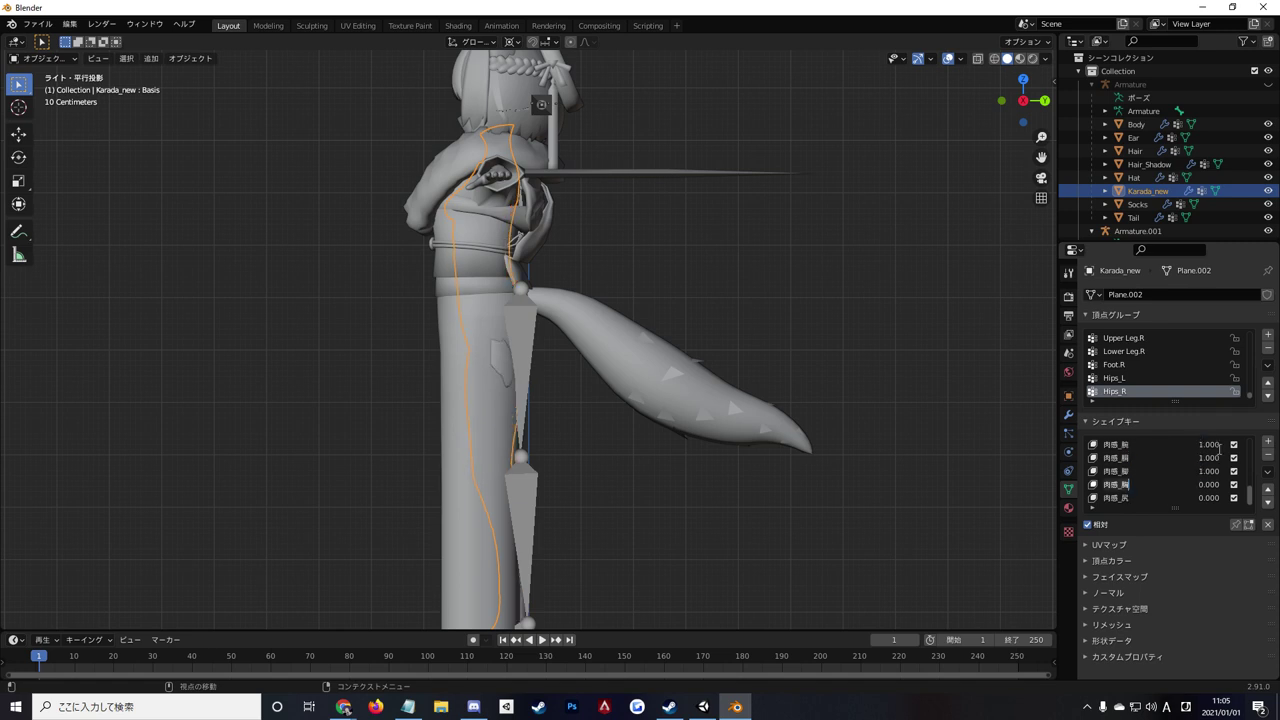
{"action": "key", "text": "Tab"}
{"action": "type", "text": "1"}
{"action": "key", "text": "Tab"}
{"action": "key", "text": "Tab"}
{"action": "type", "text": "1"}
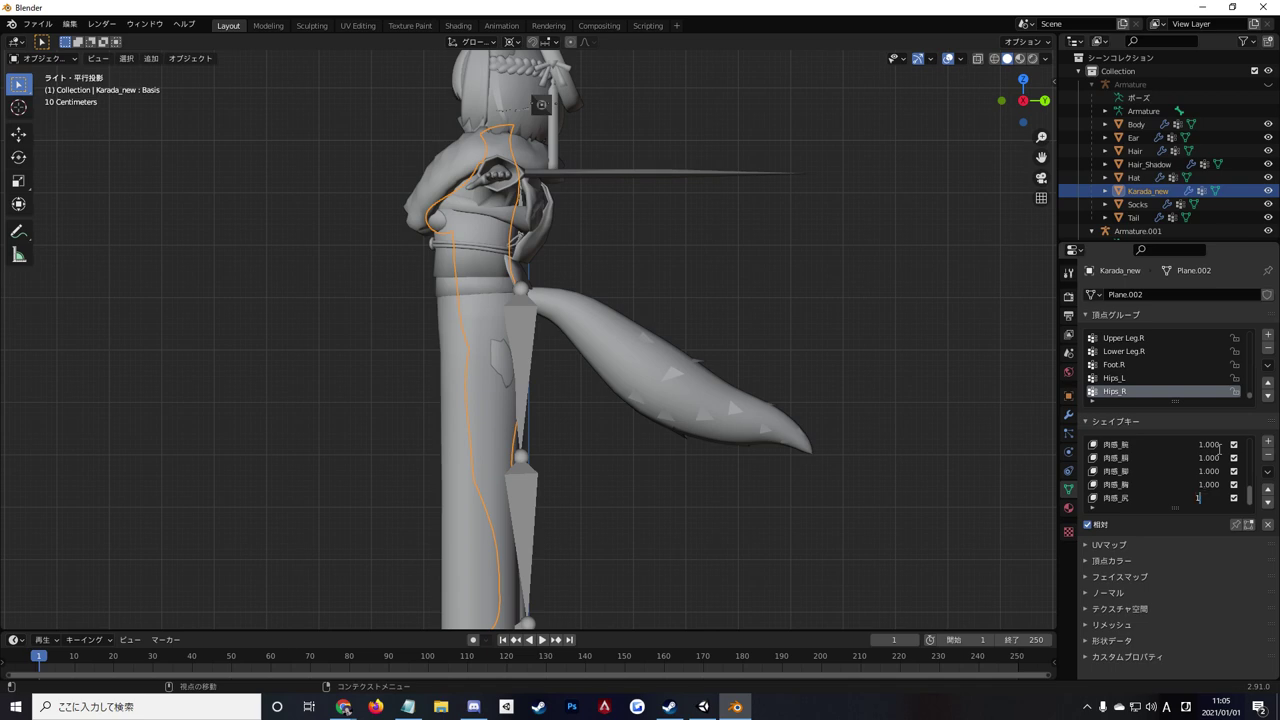
{"action": "key", "text": "Return"}
Orbit to inspect the filled-out body, return to front view, and deselect it.
{"action": "mouse_move", "coordinate": [694, 253]}
{"action": "middle_mouse_down"}
{"action": "mouse_move", "coordinate": [714, 367]}
{"action": "mouse_move", "coordinate": [549, 332]}
{"action": "mouse_move", "coordinate": [596, 373]}
{"action": "mouse_move", "coordinate": [525, 548]}
{"action": "mouse_move", "coordinate": [476, 479]}
{"action": "mouse_move", "coordinate": [683, 554]}
{"action": "mouse_move", "coordinate": [803, 540]}
{"action": "mouse_move", "coordinate": [543, 375]}
{"action": "middle_mouse_up"}
{"action": "mouse_move", "coordinate": [697, 349]}
{"action": "middle_mouse_down"}
{"action": "mouse_move", "coordinate": [683, 380]}
{"action": "mouse_move", "coordinate": [583, 414]}
{"action": "mouse_move", "coordinate": [481, 363]}
{"action": "middle_mouse_up"}
{"action": "key", "text": "KP_1"}
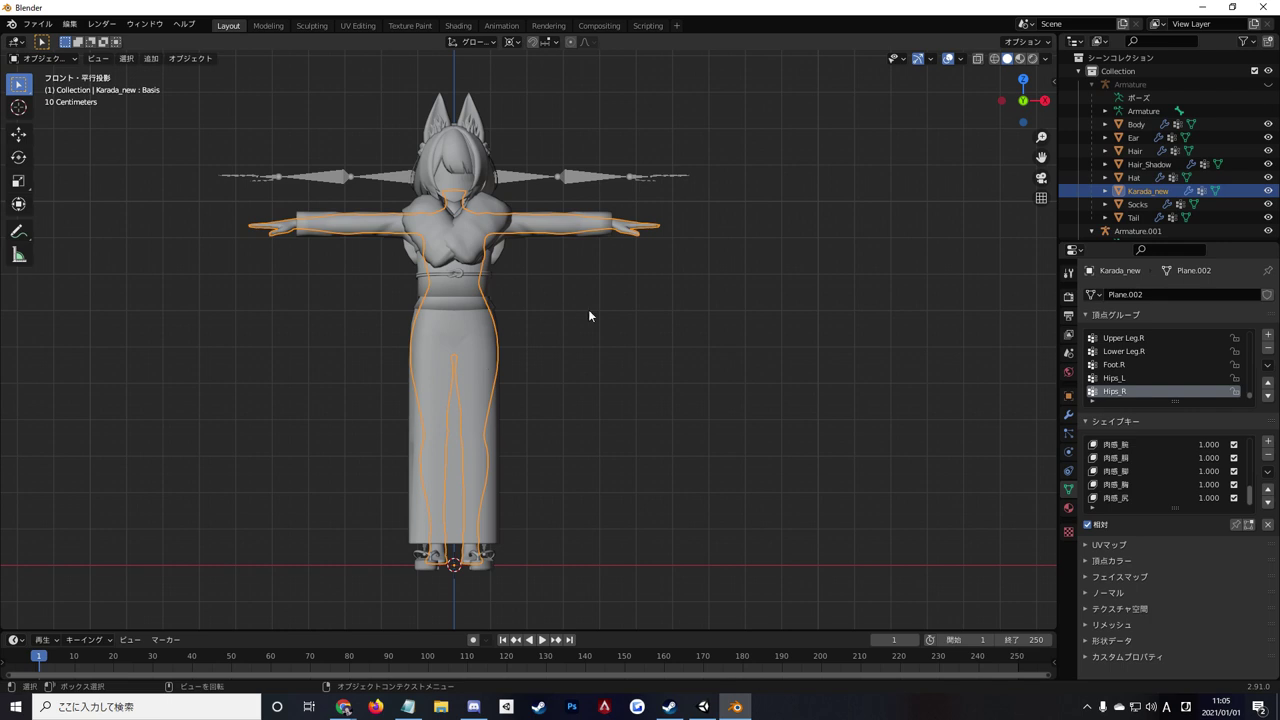
{"action": "left_click", "coordinate": [588, 309]}
{"action": "scroll", "coordinate": [1150, 150], "scroll_direction": "down", "scroll_amount": 3}
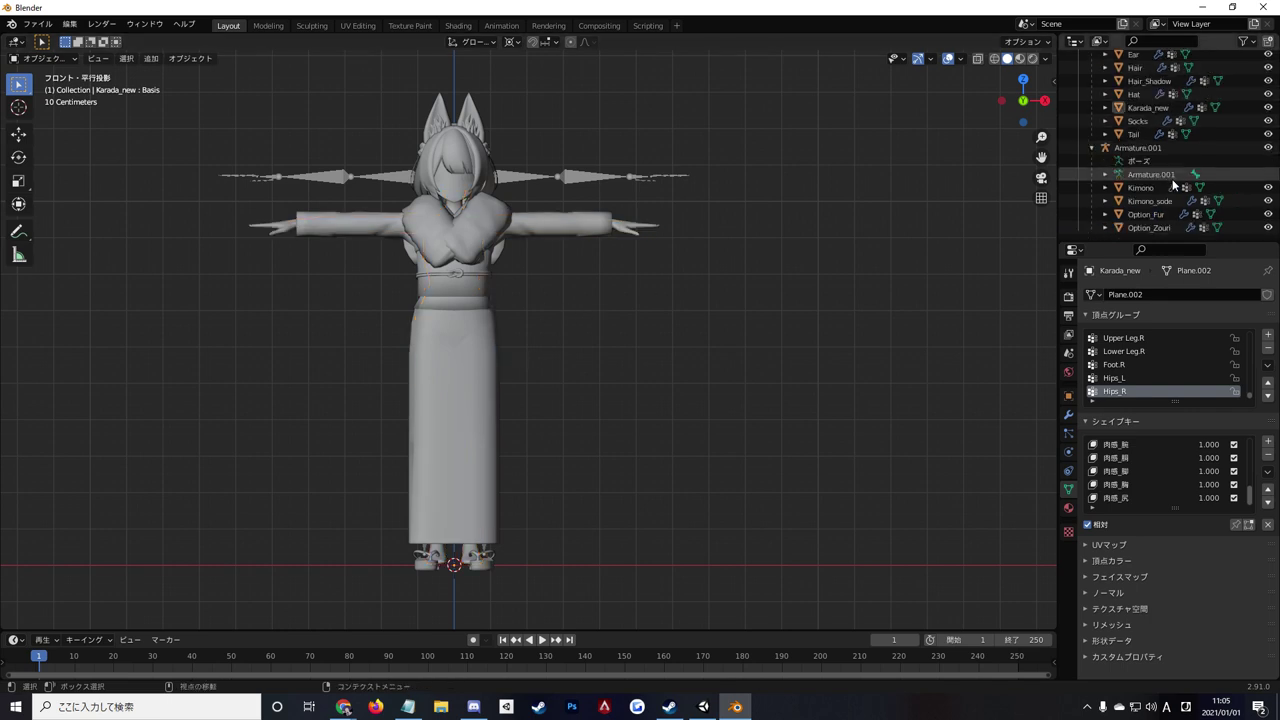
{"action": "scroll", "coordinate": [1150, 139], "scroll_direction": "up", "scroll_amount": 4}
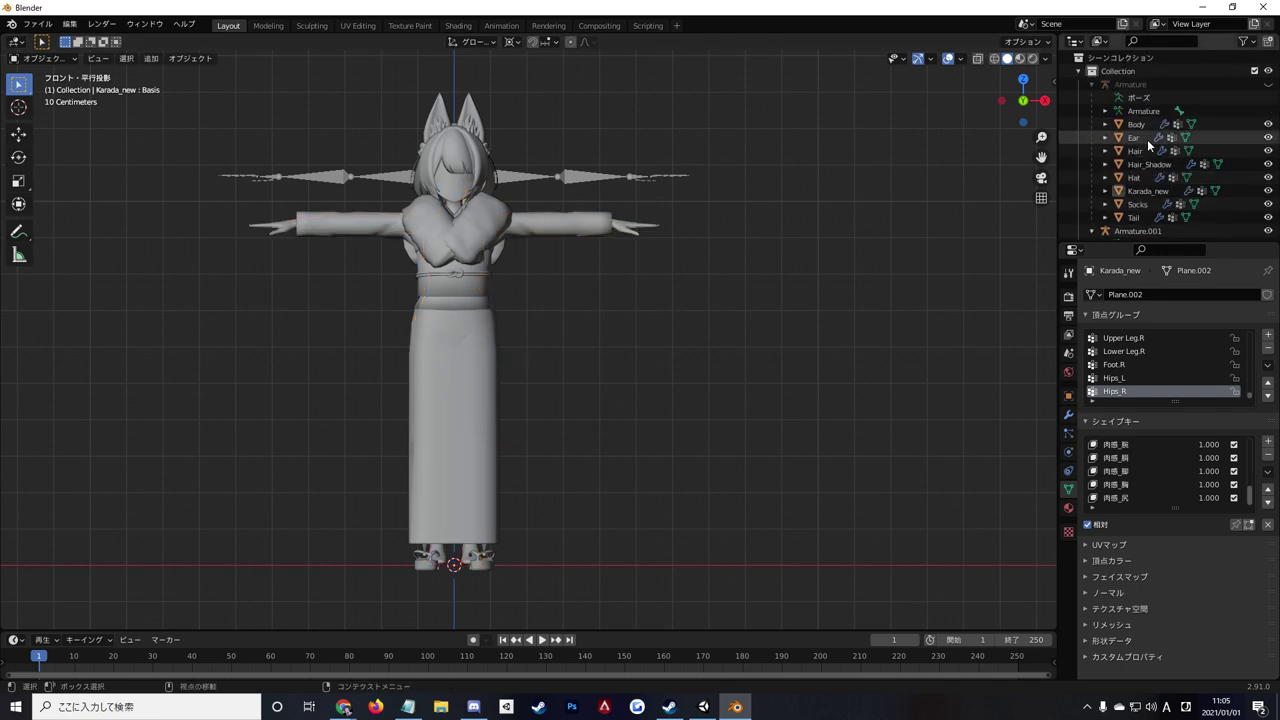
{"action": "scroll", "coordinate": [1148, 132], "scroll_direction": "down", "scroll_amount": 2}
{"action": "scroll", "coordinate": [1147, 128], "scroll_direction": "down", "scroll_amount": 2}
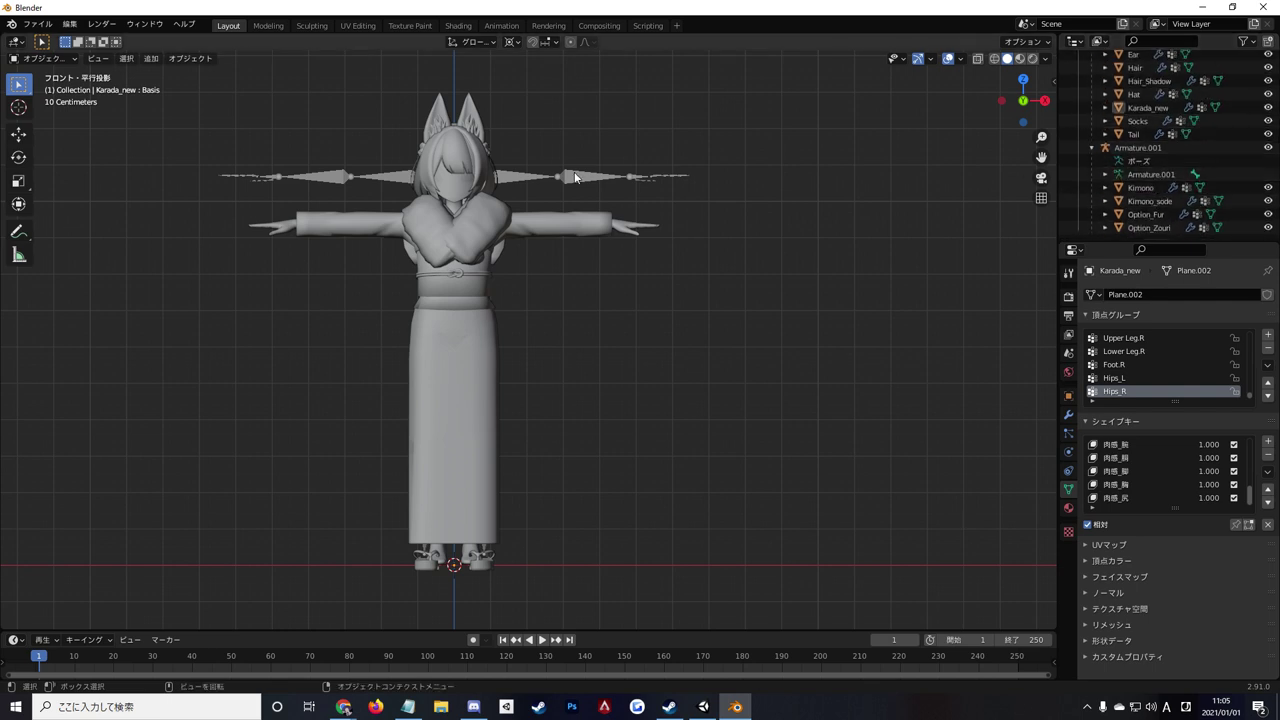
Select Option_Zouri, zoom onto the sandals, edit with X mirror on, and select one sandal.
{"action": "left_click", "coordinate": [1158, 227]}
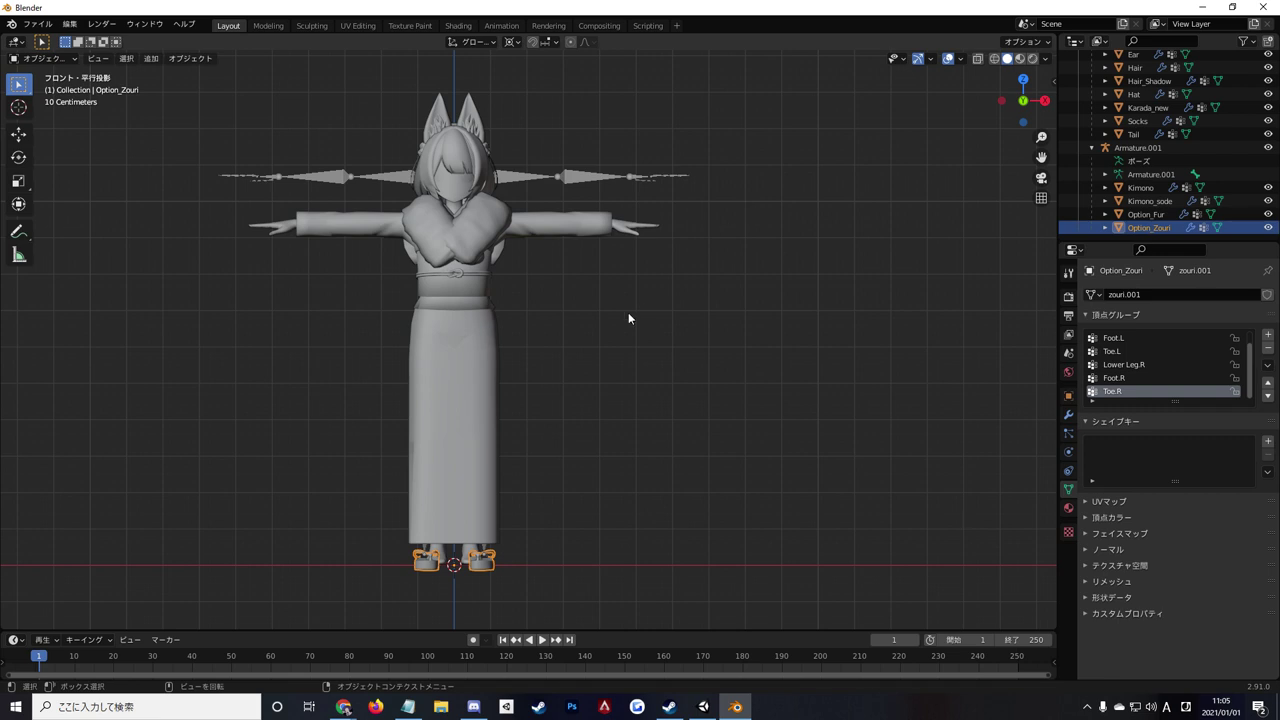
{"action": "middle_click_drag", "start_coordinate": [595, 401], "coordinate": [598, 286], "text": "shift"}
{"action": "scroll", "coordinate": [506, 331], "scroll_direction": "up", "scroll_amount": 5}
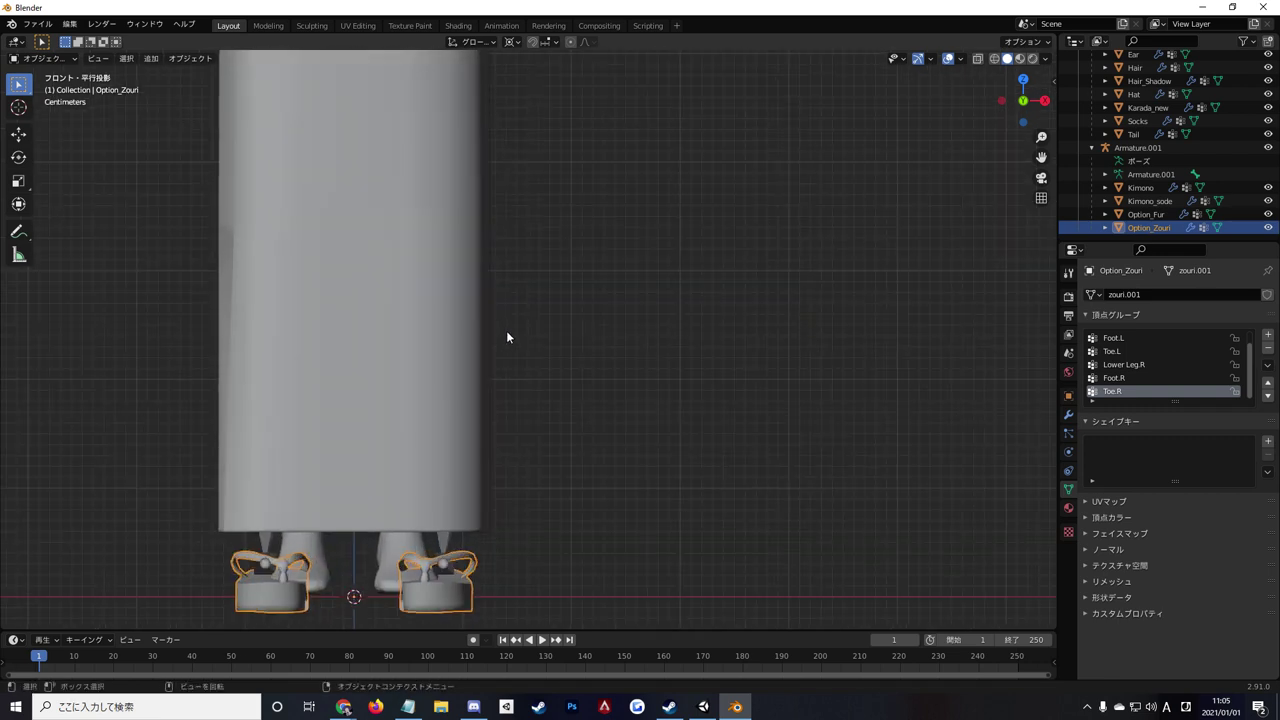
{"action": "middle_click_drag", "start_coordinate": [506, 331], "coordinate": [586, 257], "text": "shift"}
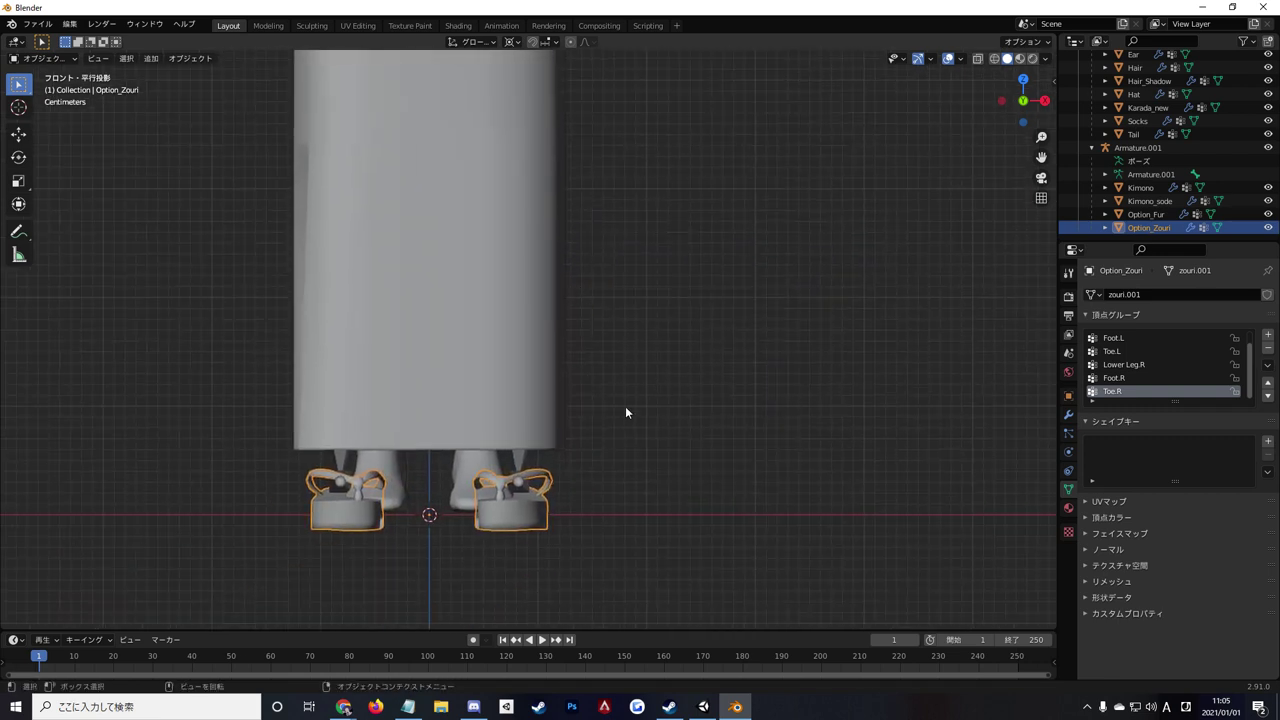
{"action": "key", "text": "Tab"}
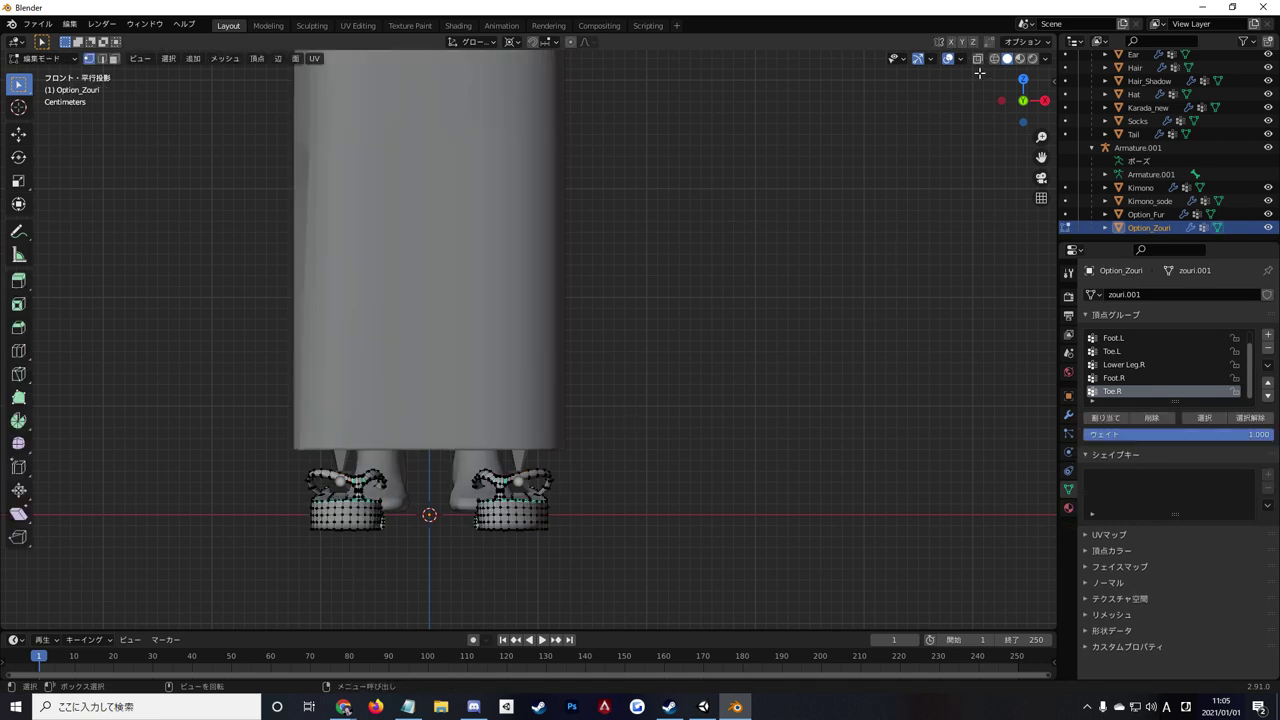
{"action": "left_click", "coordinate": [953, 42]}
{"action": "key", "text": "l"}
{"action": "key", "text": "l"}
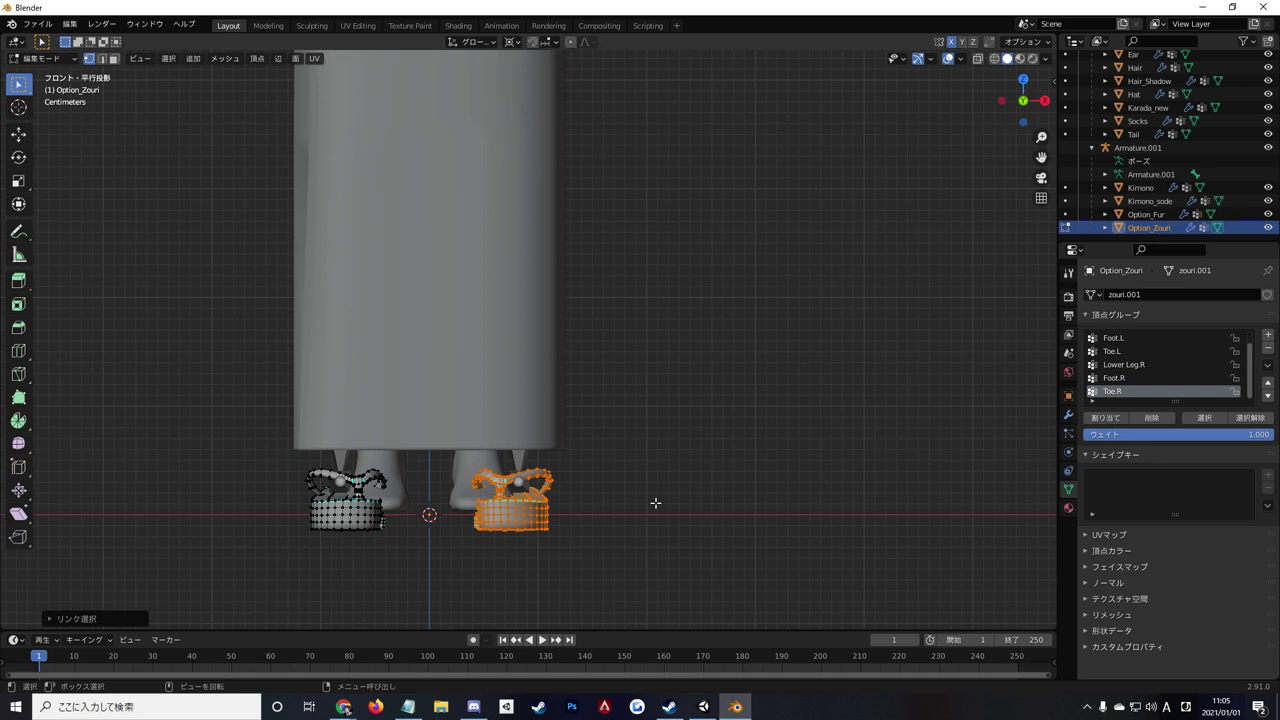
Move the zori sandals inward along X, then back along Y in side view.
{"action": "key", "text": "g"}
{"action": "key", "text": "x"}
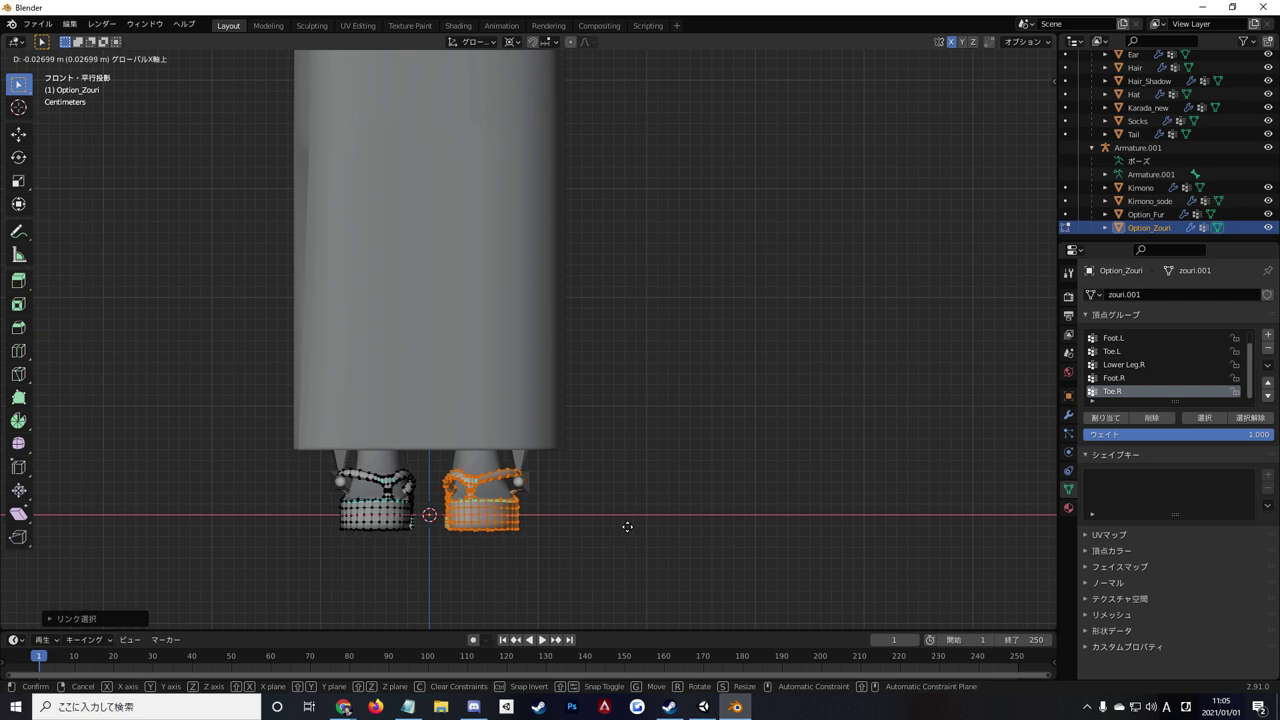
{"action": "left_click", "coordinate": [627, 527]}
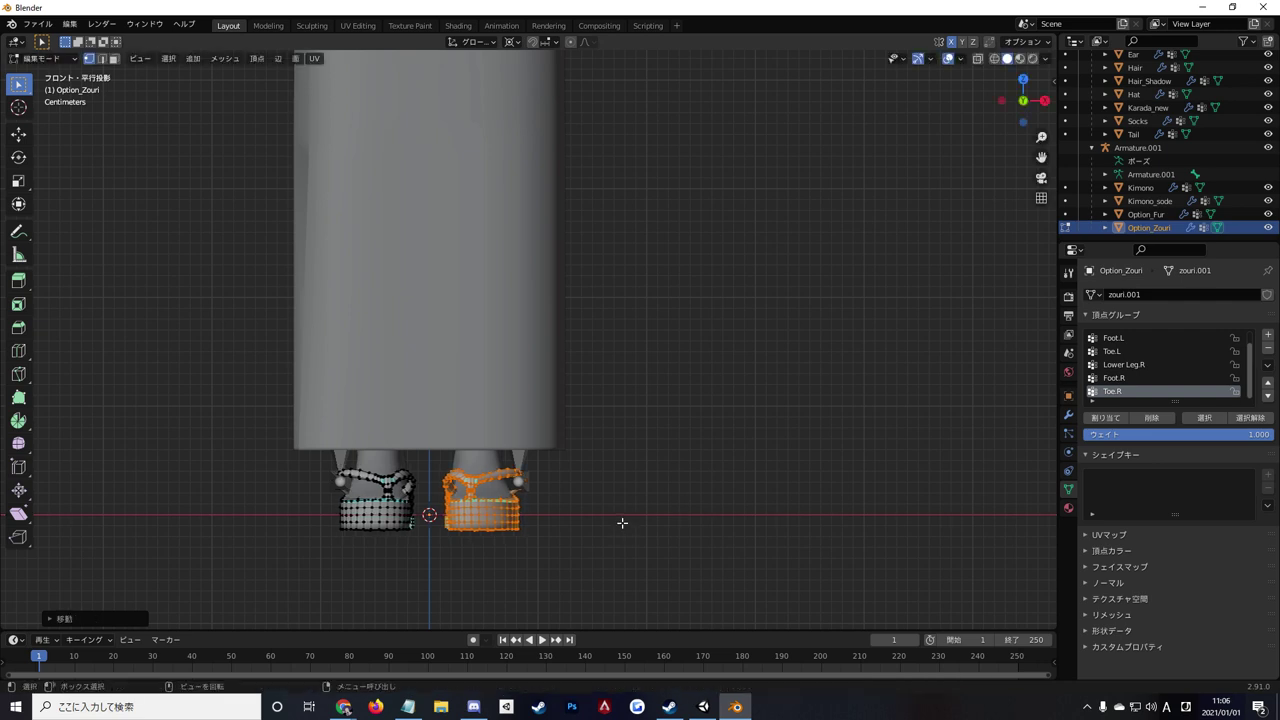
{"action": "key", "text": "KP_3"}
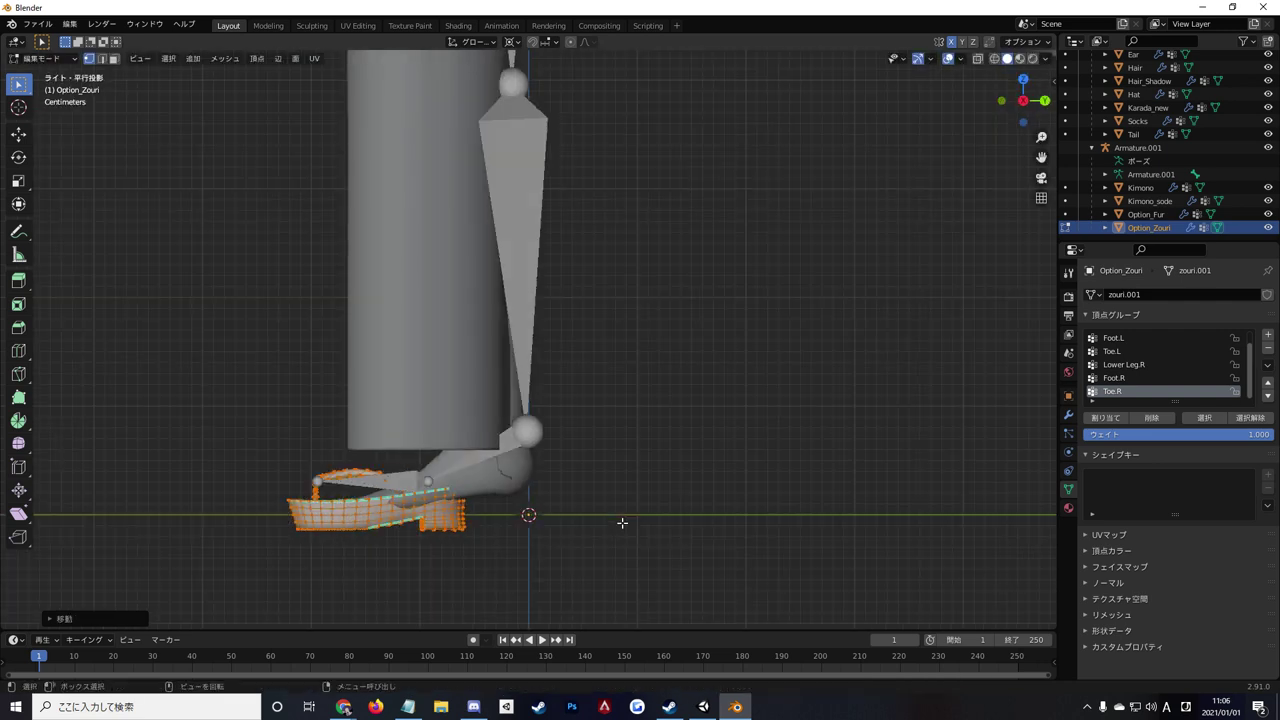
{"action": "key", "text": "g"}
{"action": "key", "text": "y"}
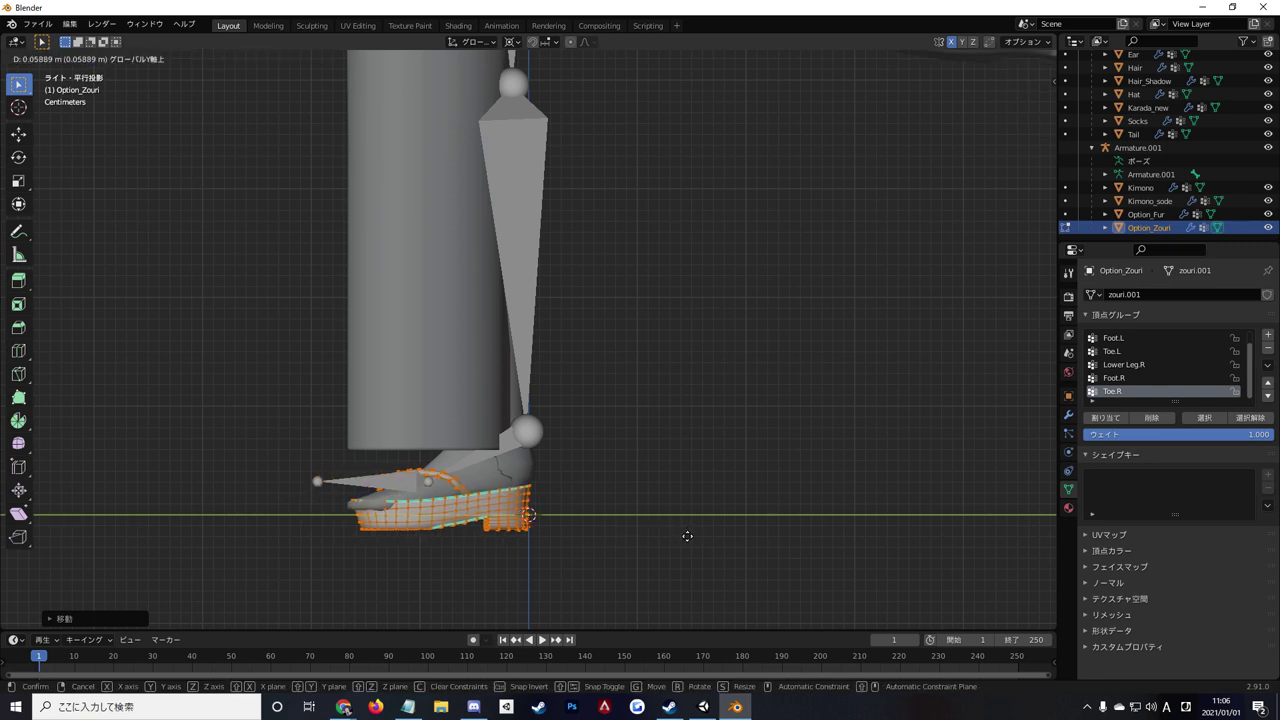
{"action": "left_click", "coordinate": [687, 536]}
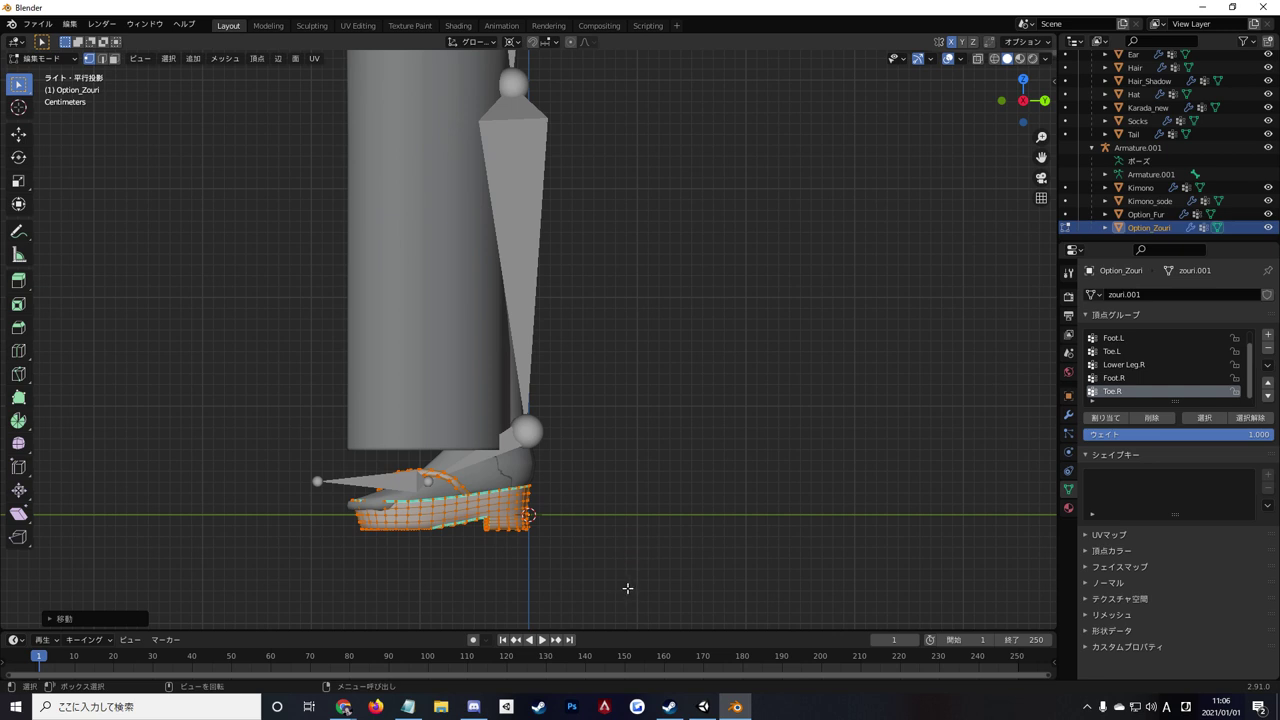
Check the sandal in perspective and scale it slightly larger.
{"action": "mouse_move", "coordinate": [627, 588]}
{"action": "middle_mouse_down"}
{"action": "mouse_move", "coordinate": [751, 609]}
{"action": "mouse_move", "coordinate": [716, 586]}
{"action": "mouse_move", "coordinate": [571, 583]}
{"action": "mouse_move", "coordinate": [631, 583]}
{"action": "mouse_move", "coordinate": [655, 540]}
{"action": "middle_mouse_up"}
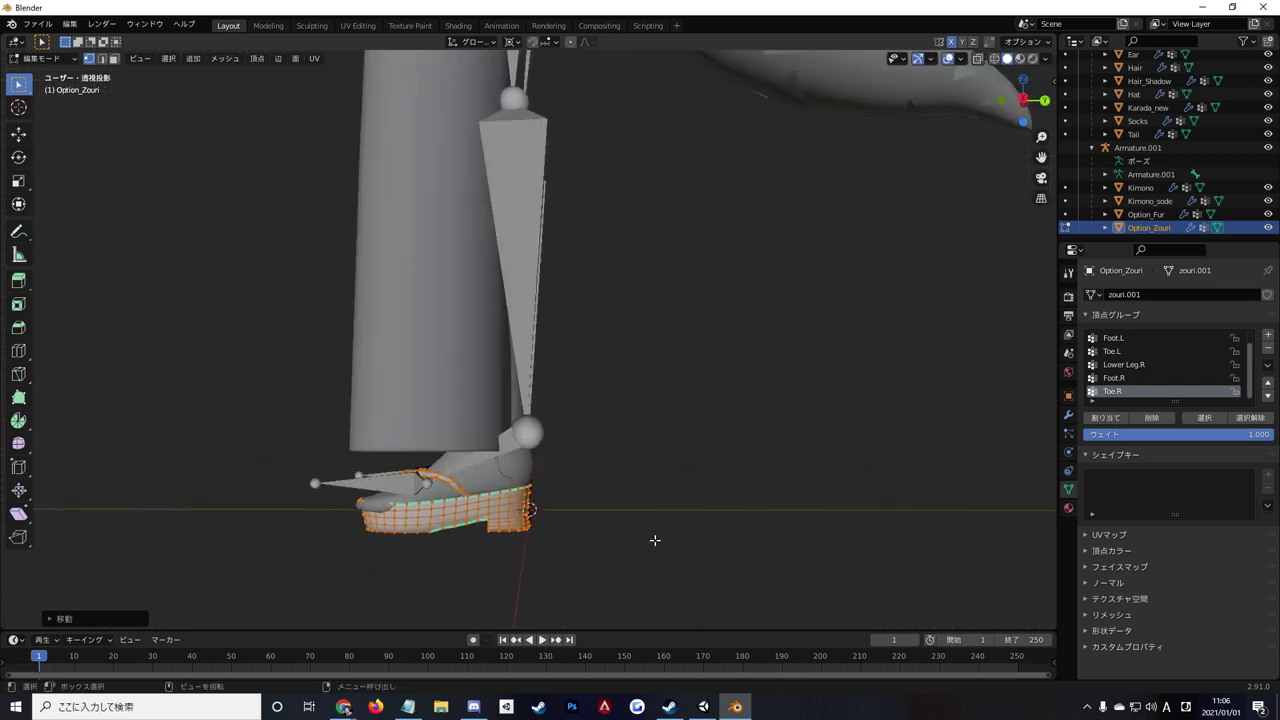
{"action": "key", "text": "KP_1"}
{"action": "key", "text": "KP_3"}
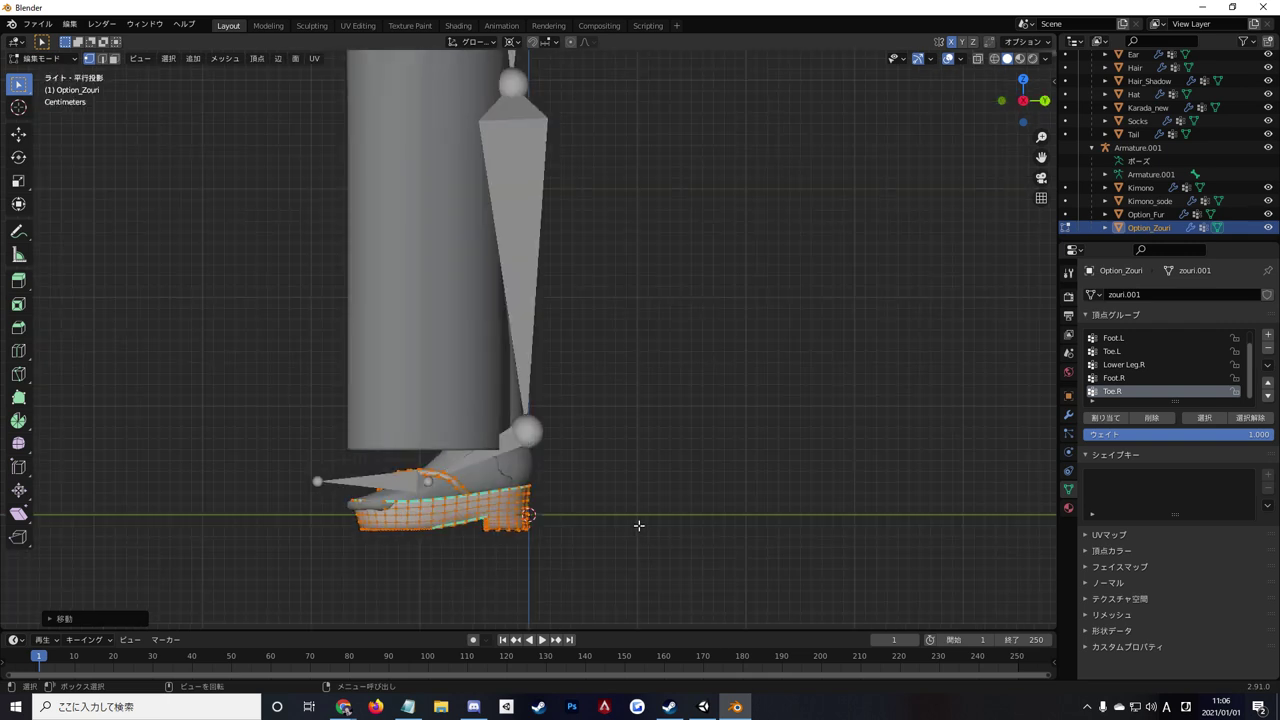
{"action": "key", "text": "g"}
{"action": "key", "text": "s"}
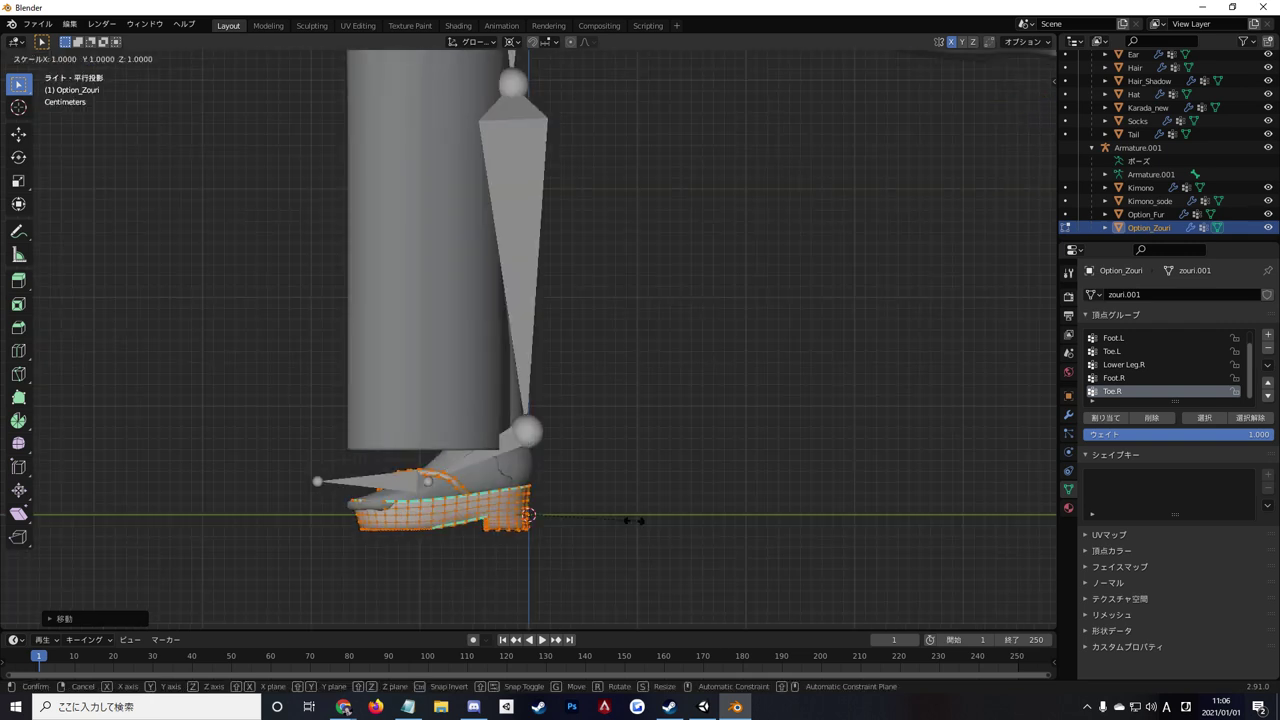
{"action": "left_click", "coordinate": [640, 522]}
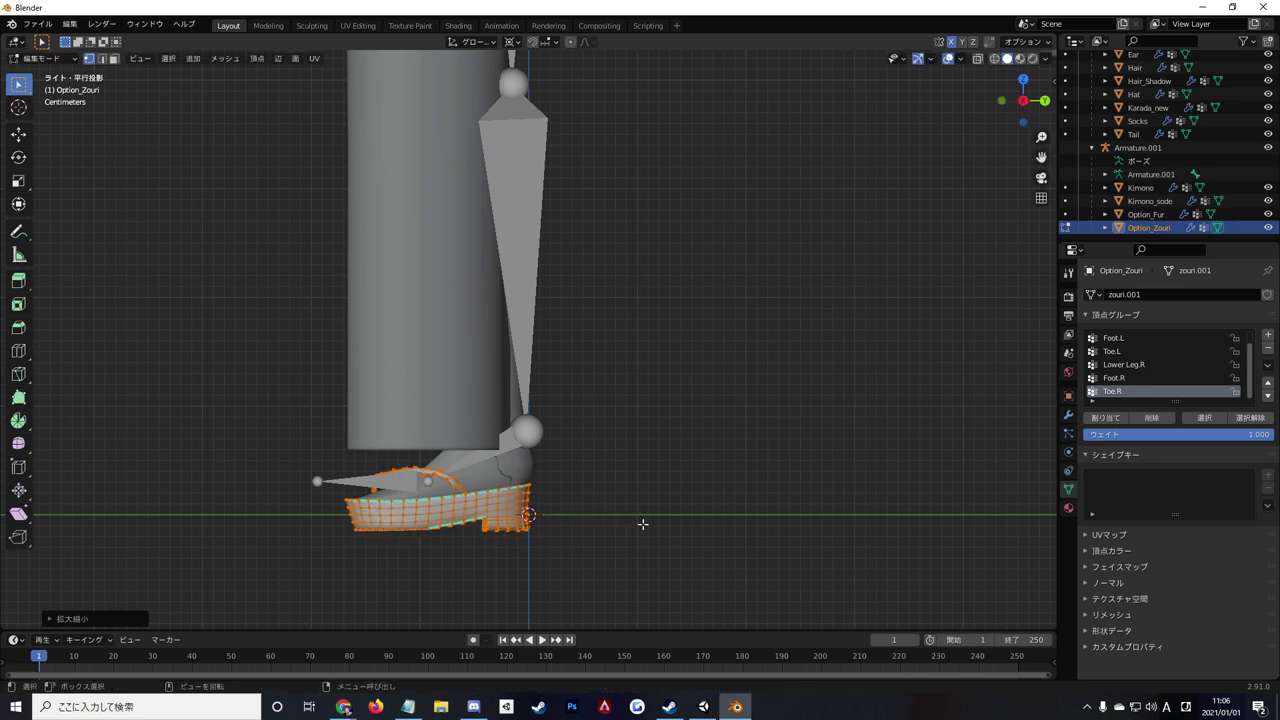
Lower the sandal about 0.010 m along Z and inspect the fit.
{"action": "key", "text": "KP_1"}
{"action": "key", "text": "KP_3"}
{"action": "key", "text": "g"}
{"action": "key", "text": "y"}
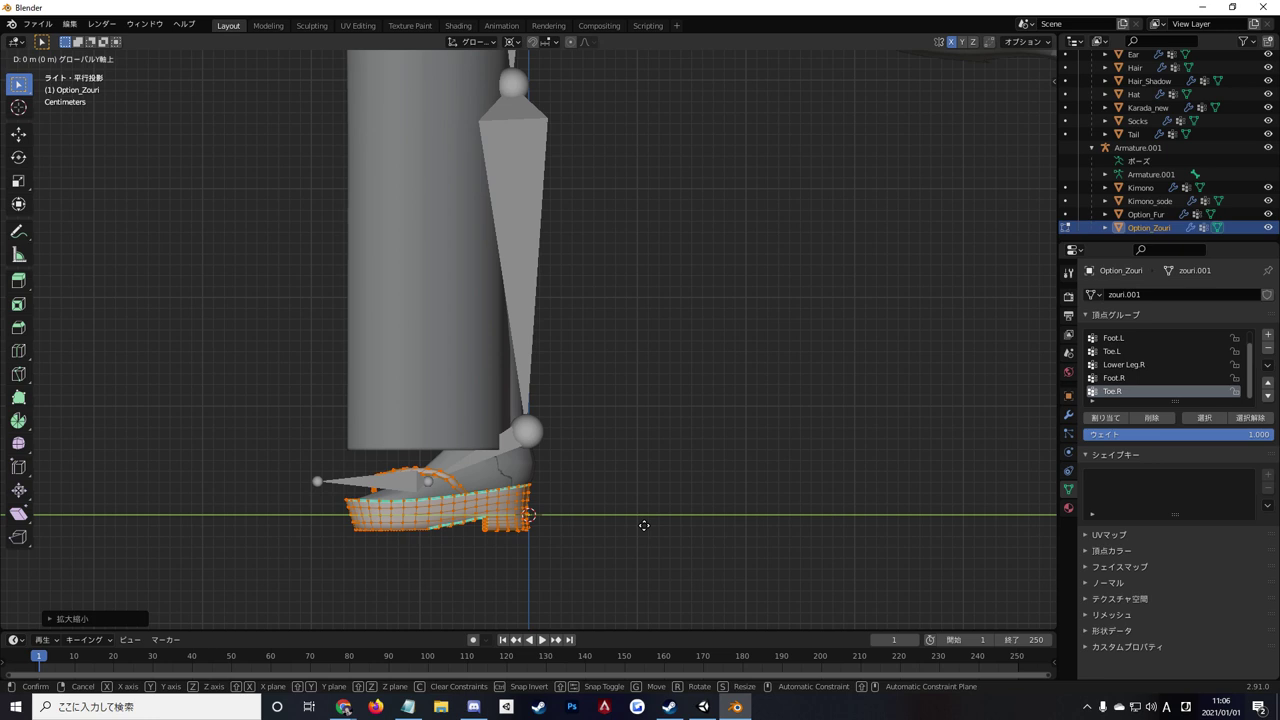
{"action": "key", "text": "z"}
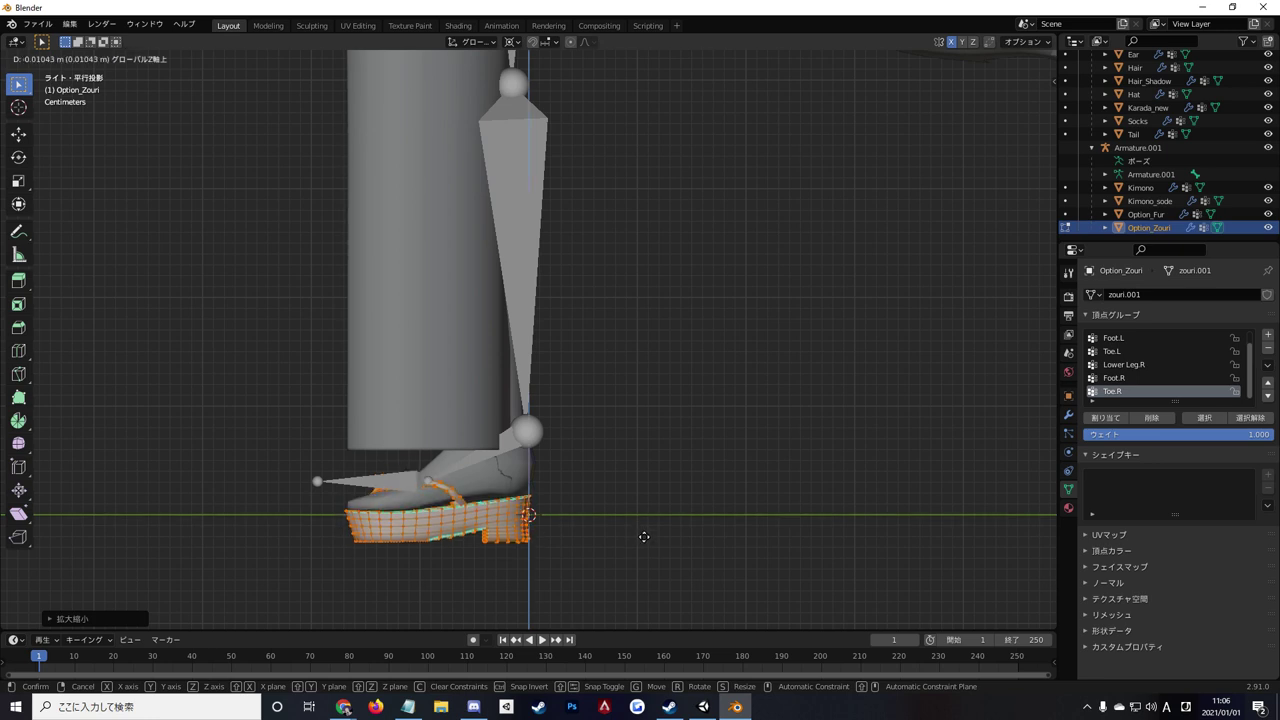
{"action": "left_click", "coordinate": [644, 537]}
{"action": "mouse_move", "coordinate": [640, 557]}
{"action": "middle_mouse_down"}
{"action": "mouse_move", "coordinate": [669, 571]}
{"action": "mouse_move", "coordinate": [594, 489]}
{"action": "mouse_move", "coordinate": [749, 503]}
{"action": "mouse_move", "coordinate": [631, 477]}
{"action": "mouse_move", "coordinate": [551, 478]}
{"action": "mouse_move", "coordinate": [660, 508]}
{"action": "mouse_move", "coordinate": [581, 446]}
{"action": "mouse_move", "coordinate": [660, 480]}
{"action": "mouse_move", "coordinate": [543, 309]}
{"action": "mouse_move", "coordinate": [551, 358]}
{"action": "mouse_move", "coordinate": [489, 257]}
{"action": "mouse_move", "coordinate": [483, 189]}
{"action": "mouse_move", "coordinate": [554, 340]}
{"action": "mouse_move", "coordinate": [617, 371]}
{"action": "mouse_move", "coordinate": [594, 388]}
{"action": "middle_mouse_up"}
{"action": "scroll", "coordinate": [749, 503], "scroll_direction": "up", "scroll_amount": 2}
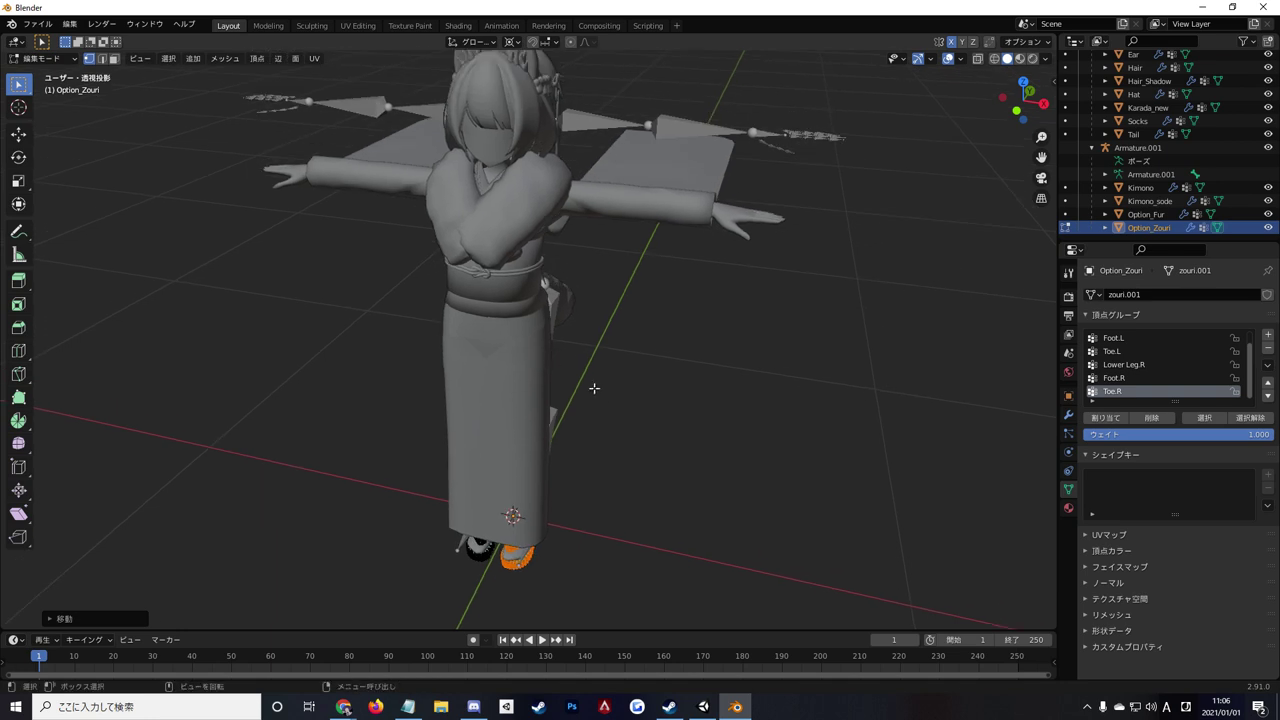
Deselect the sandal vertices, return to Object Mode, and orbit around the character.
{"action": "left_click", "coordinate": [613, 398]}
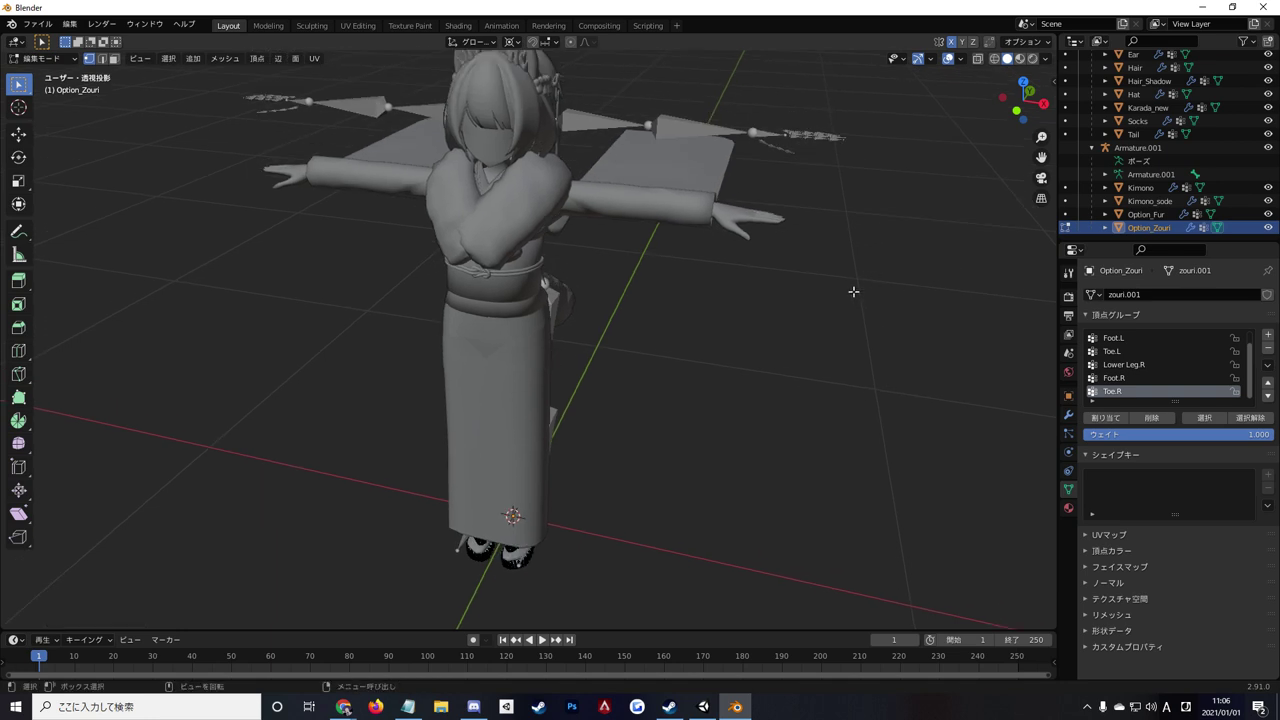
{"action": "key", "text": "Tab"}
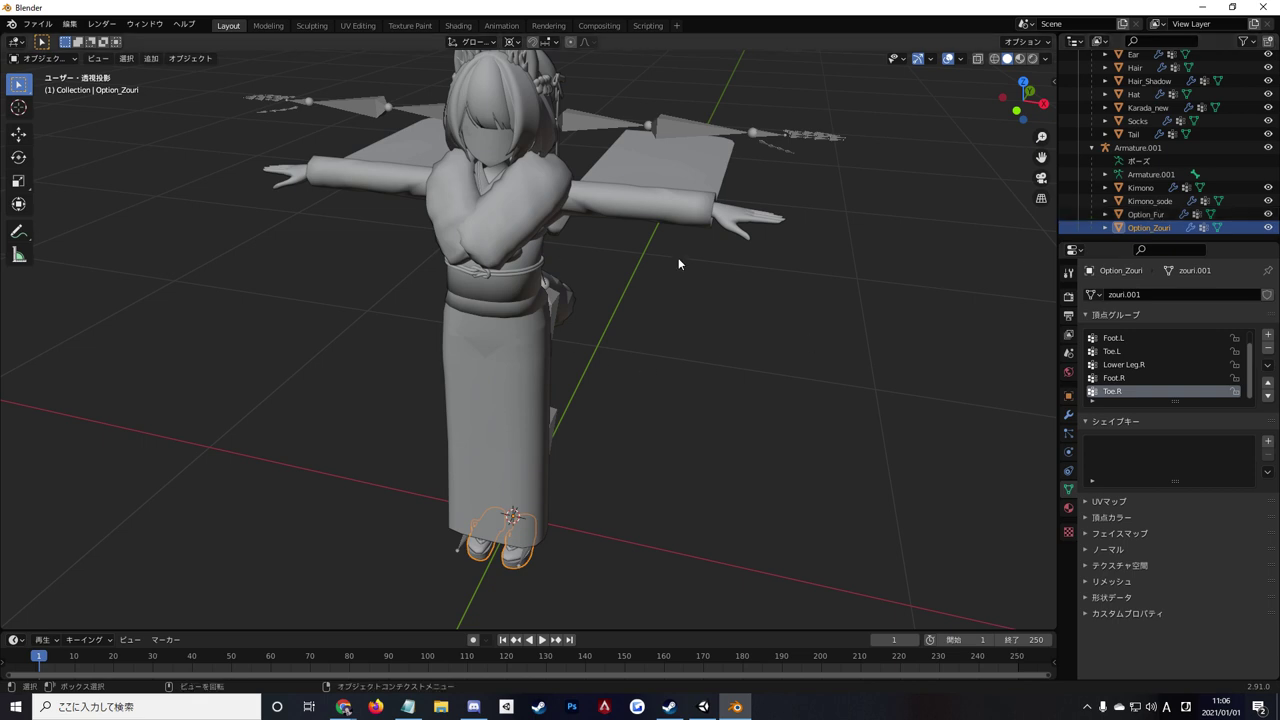
{"action": "scroll", "coordinate": [840, 336], "scroll_direction": "down", "scroll_amount": 2}
{"action": "mouse_move", "coordinate": [846, 340]}
{"action": "middle_mouse_down"}
{"action": "mouse_move", "coordinate": [694, 327]}
{"action": "mouse_move", "coordinate": [737, 309]}
{"action": "mouse_move", "coordinate": [530, 314]}
{"action": "middle_mouse_up"}
{"action": "scroll", "coordinate": [530, 314], "scroll_direction": "up", "scroll_amount": 1}
{"action": "scroll", "coordinate": [528, 300], "scroll_direction": "up", "scroll_amount": 2}
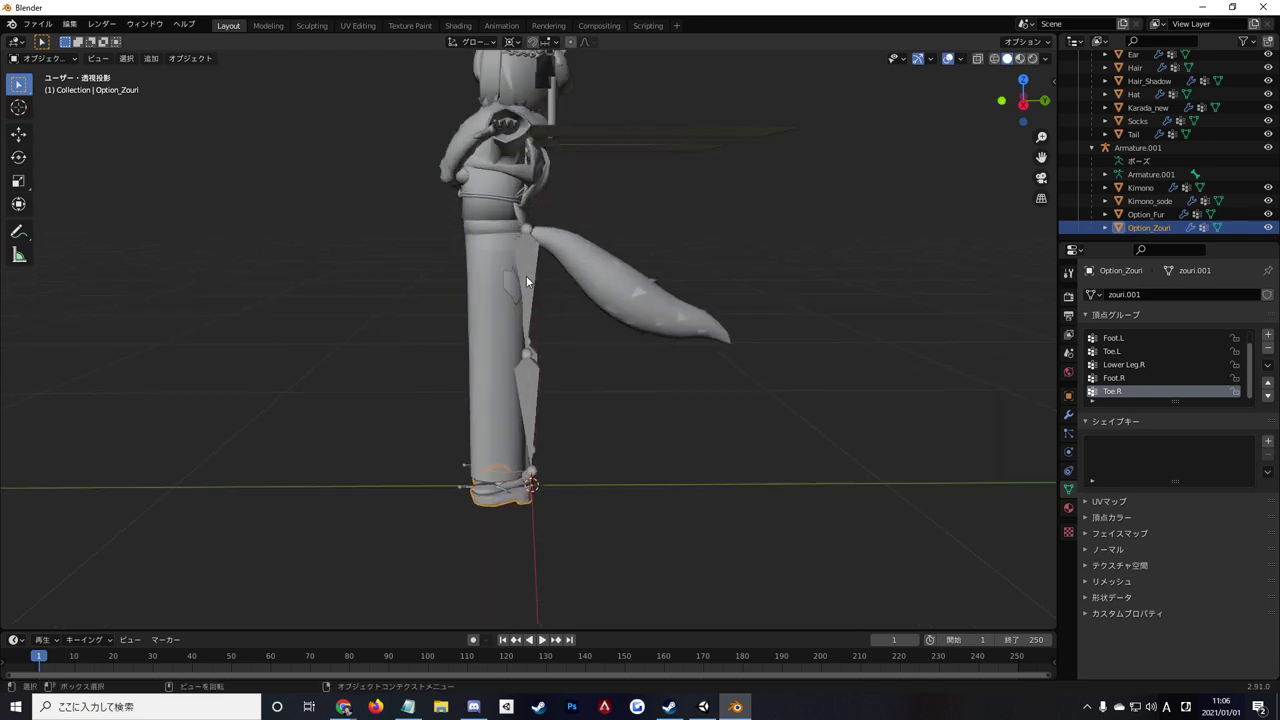
{"action": "scroll", "coordinate": [527, 282], "scroll_direction": "up", "scroll_amount": 1}
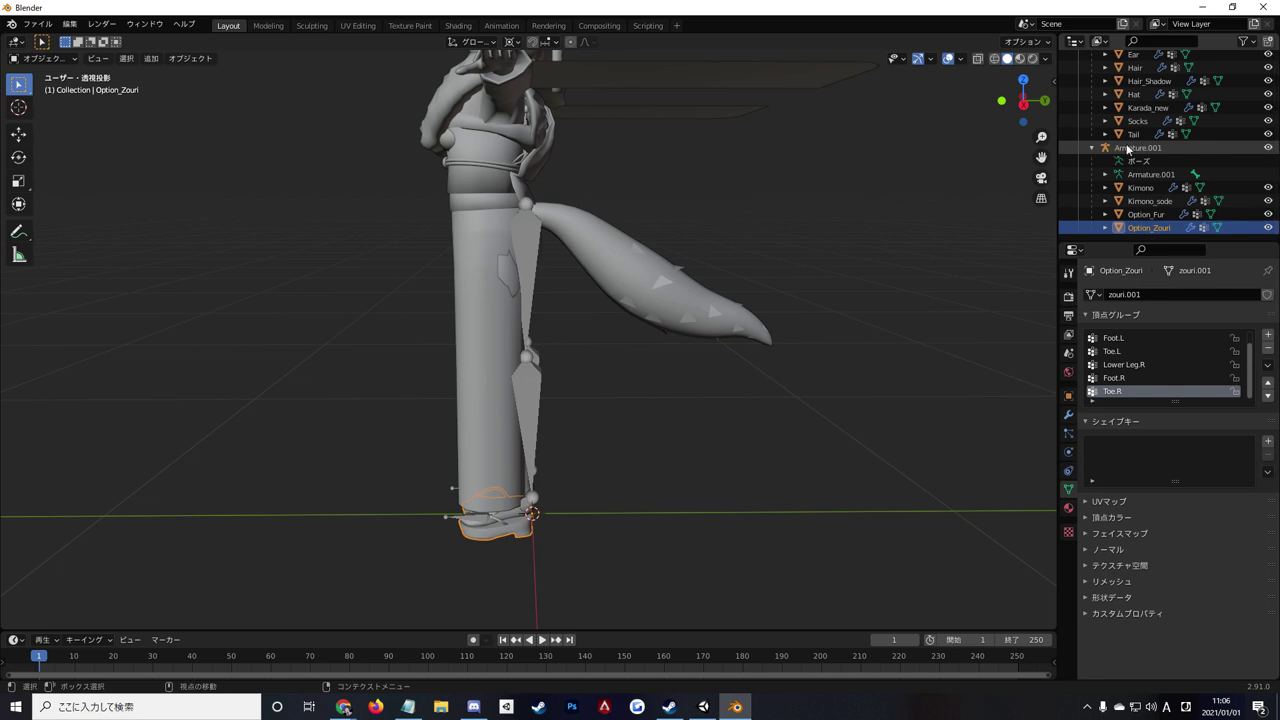
Hide Armature.001's bones, then select Kimono in the orthographic side view.
{"action": "left_click", "coordinate": [1268, 150]}
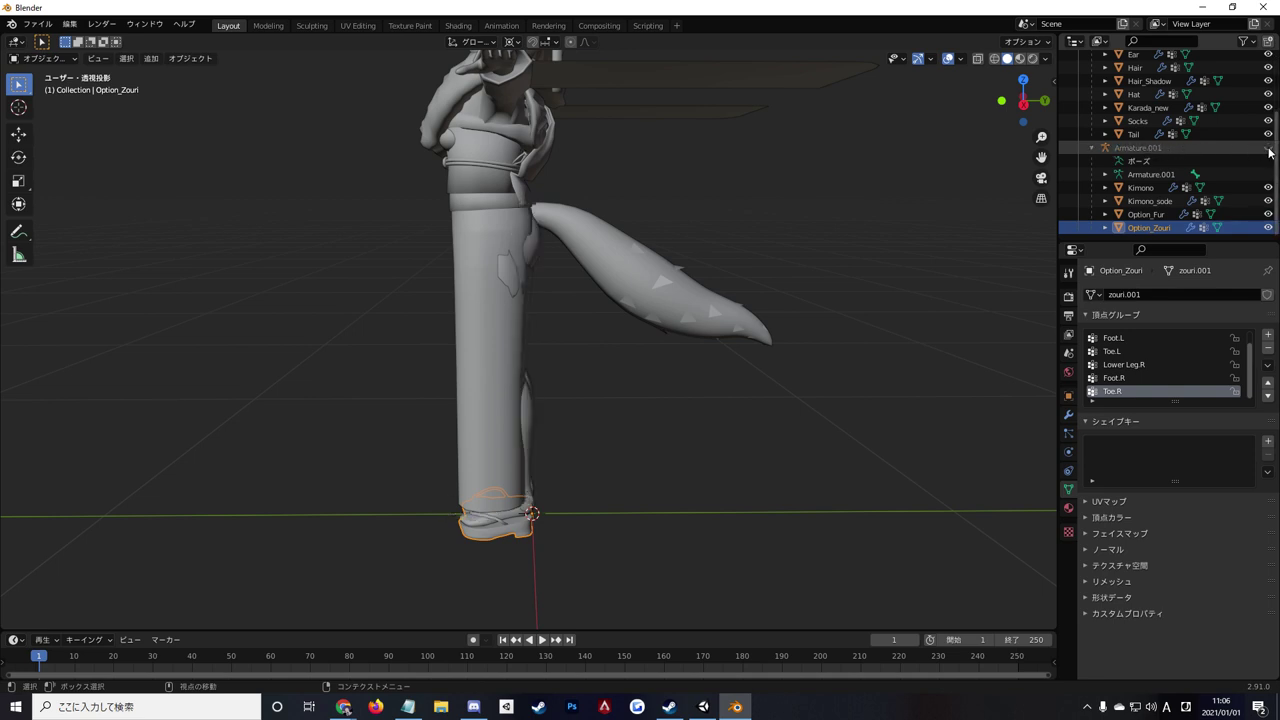
{"action": "middle_click_drag", "start_coordinate": [812, 224], "coordinate": [760, 226]}
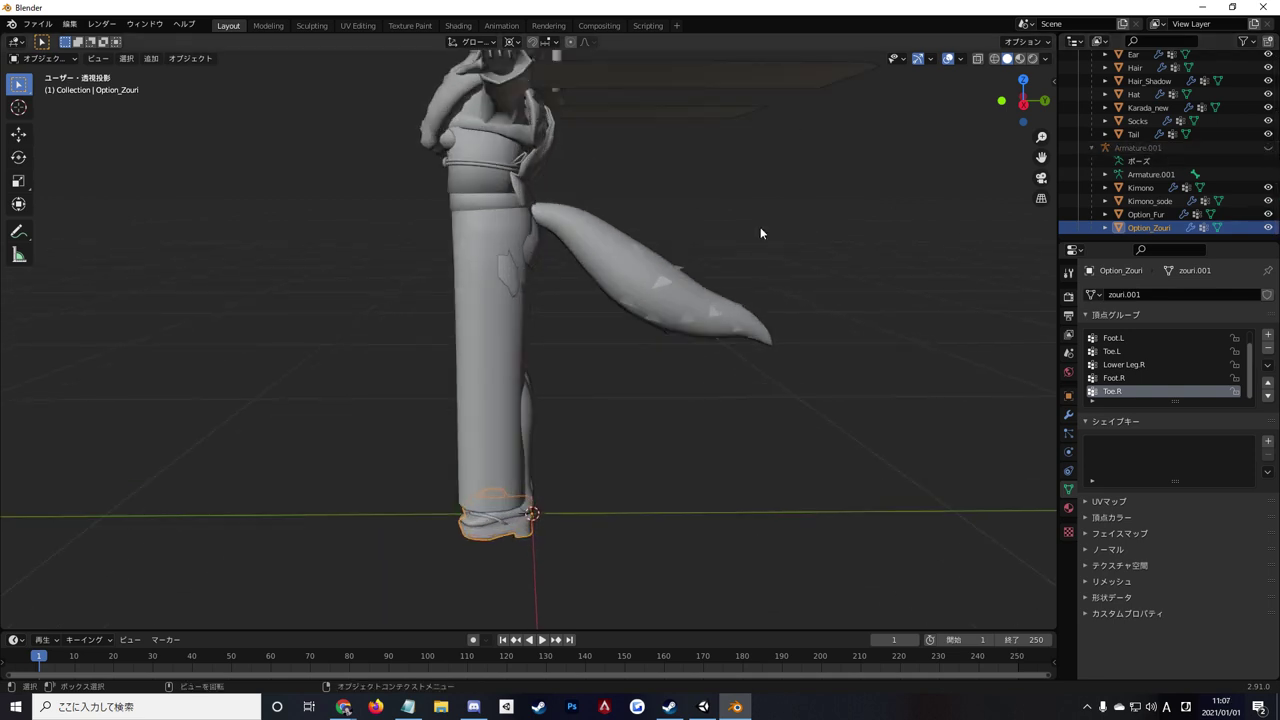
{"action": "scroll", "coordinate": [760, 227], "scroll_direction": "up", "scroll_amount": 1}
{"action": "key", "text": "KP_3"}
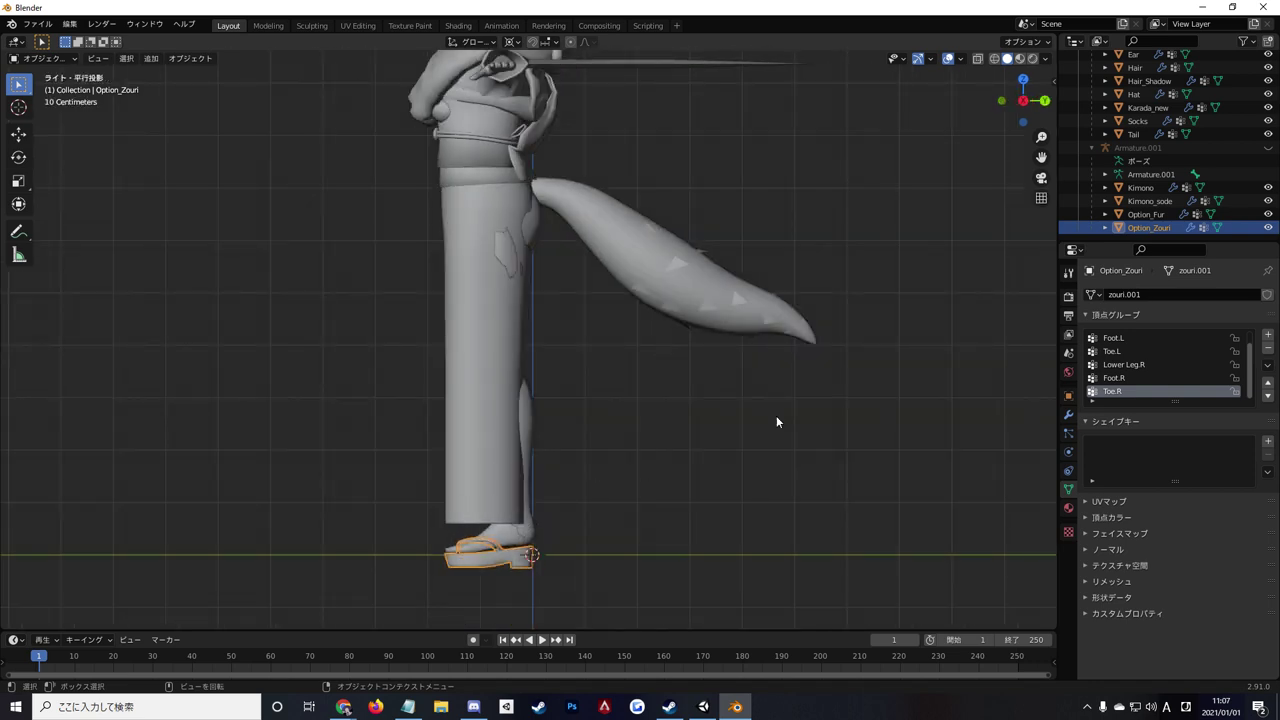
{"action": "left_click", "coordinate": [1143, 188]}
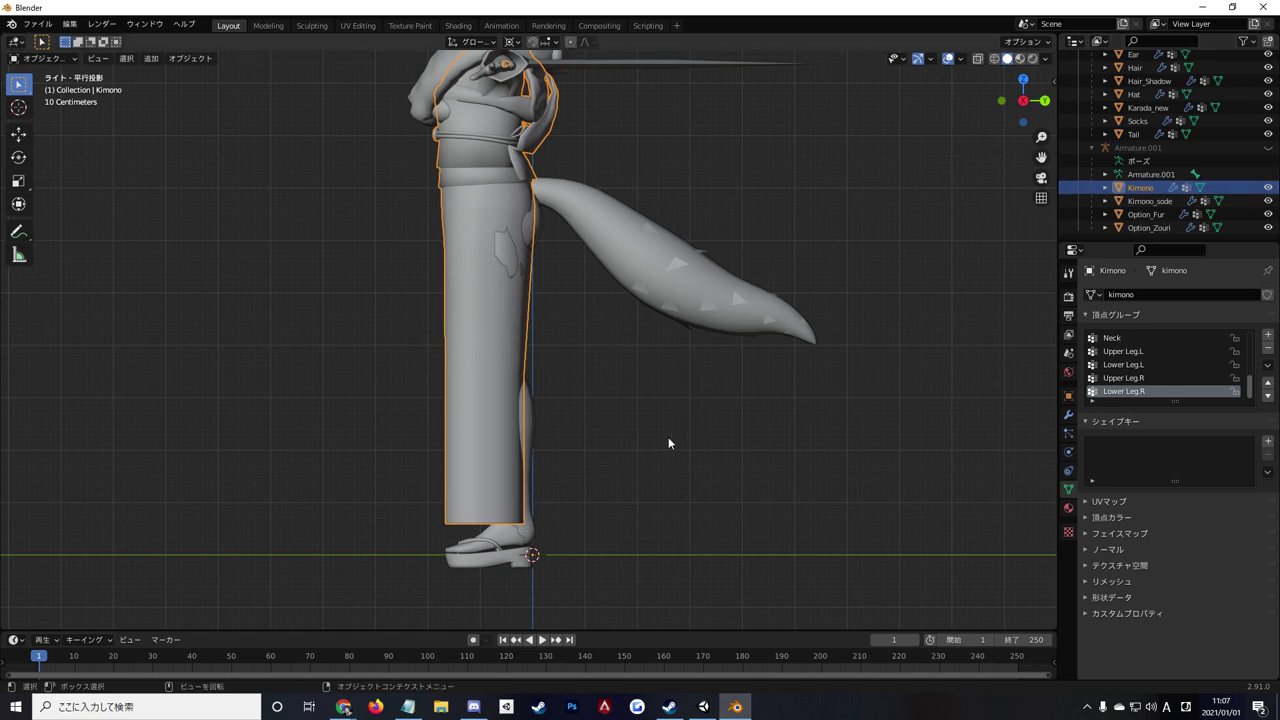
Add Kimono_sode and Option_Fur to the Kimono selection and edit all three together.
{"action": "scroll", "coordinate": [668, 437], "scroll_direction": "down", "scroll_amount": 3}
{"action": "scroll", "coordinate": [670, 425], "scroll_direction": "down", "scroll_amount": 1}
{"action": "middle_click_drag", "start_coordinate": [574, 226], "coordinate": [598, 278], "text": "shift"}
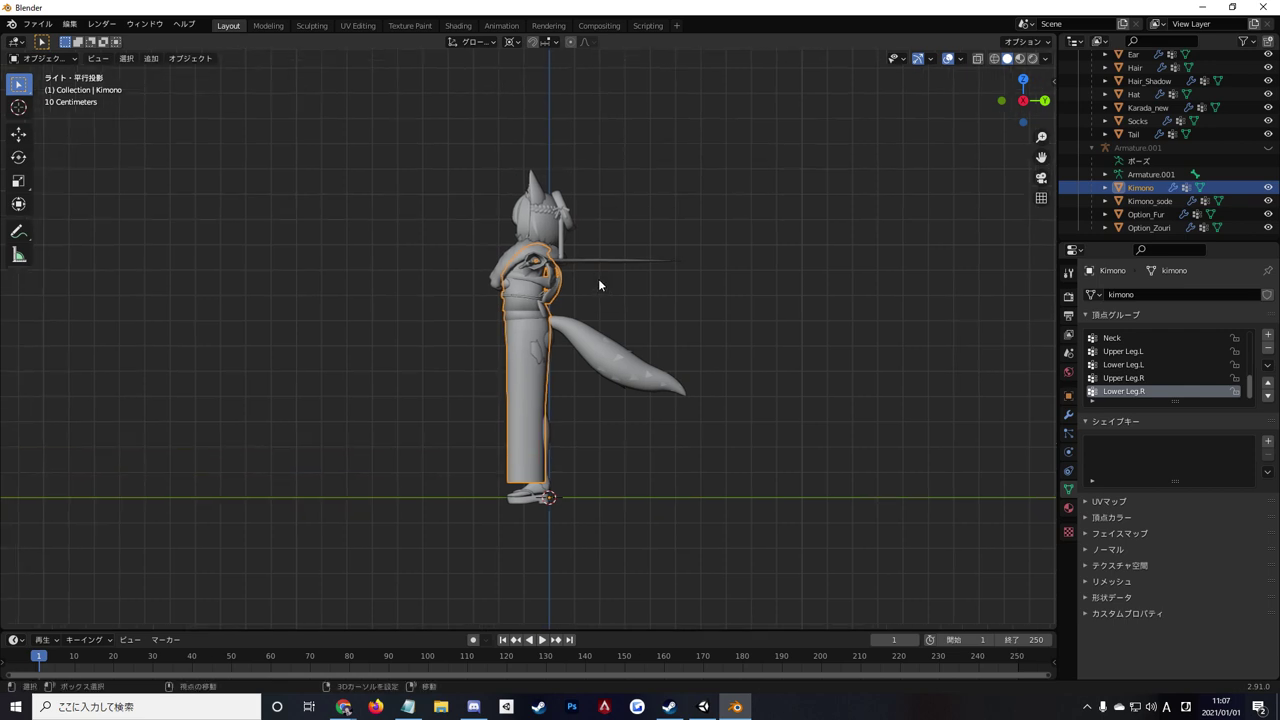
{"action": "scroll", "coordinate": [599, 281], "scroll_direction": "up", "scroll_amount": 2}
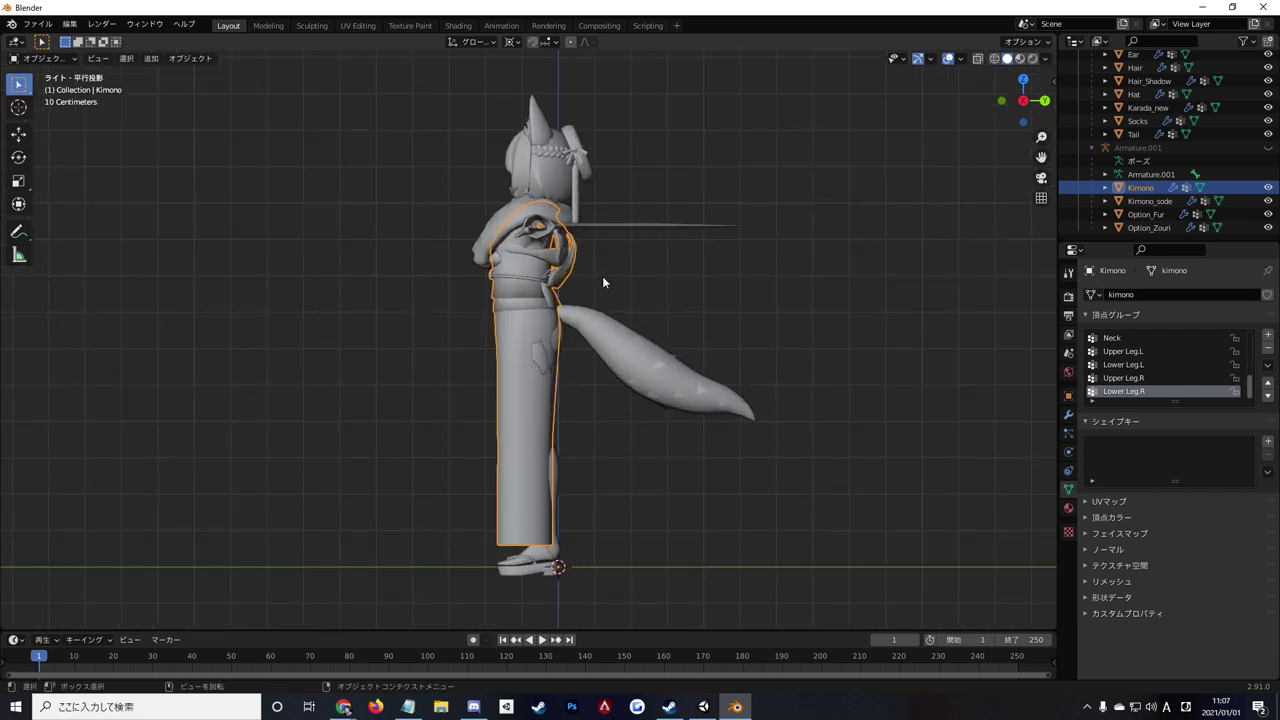
{"action": "left_click", "coordinate": [1160, 202], "text": "ctrl"}
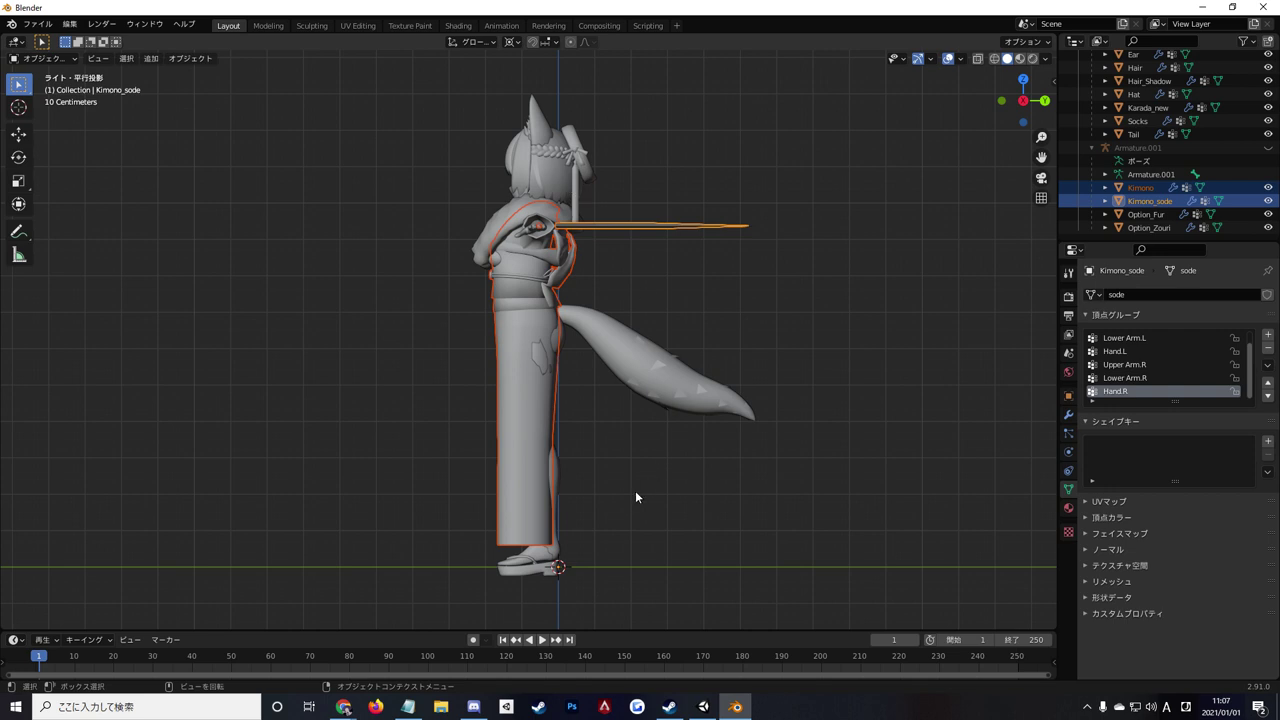
{"action": "key", "text": "Tab"}
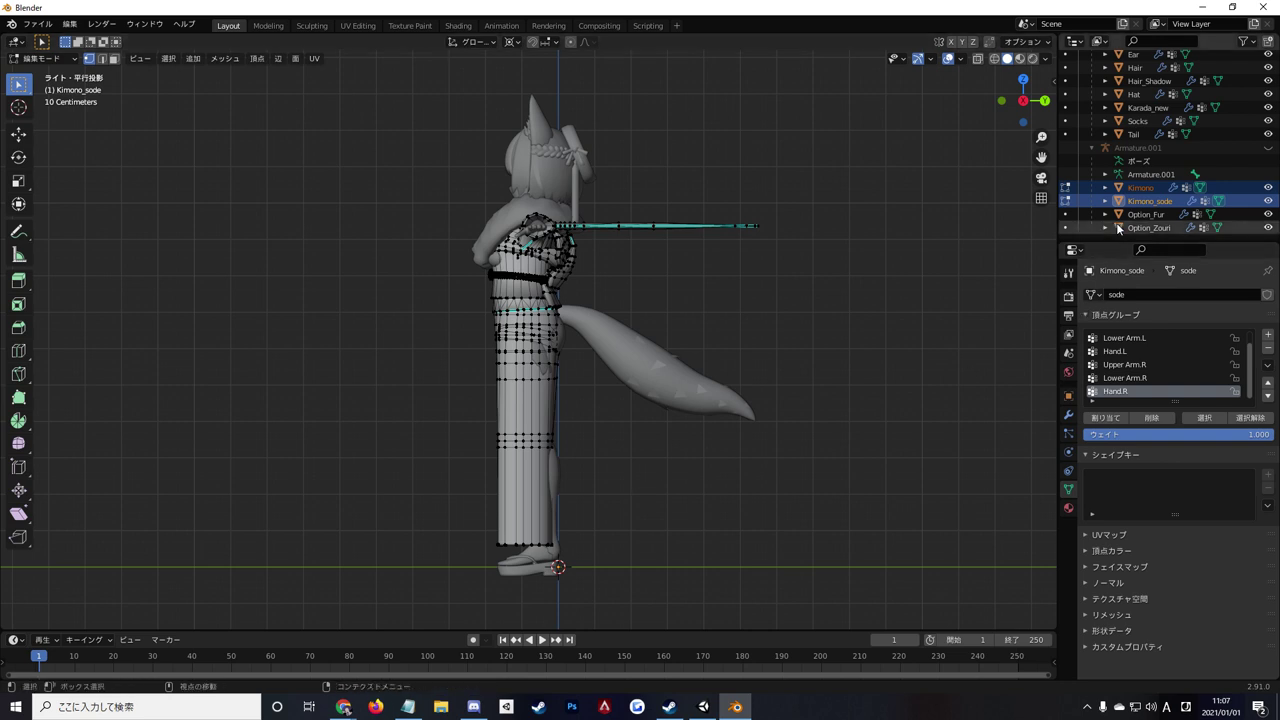
{"action": "key", "text": "Tab"}
{"action": "left_click", "coordinate": [1160, 214], "text": "ctrl"}
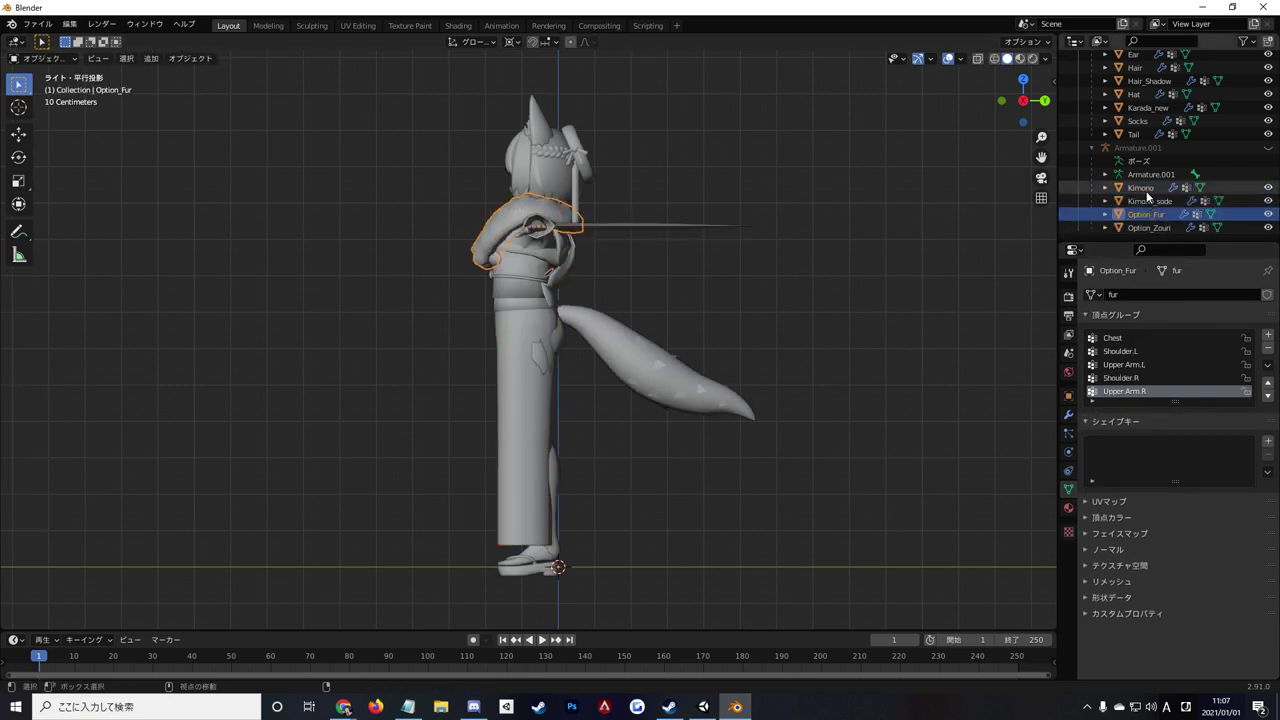
{"action": "key", "text": "Tab"}
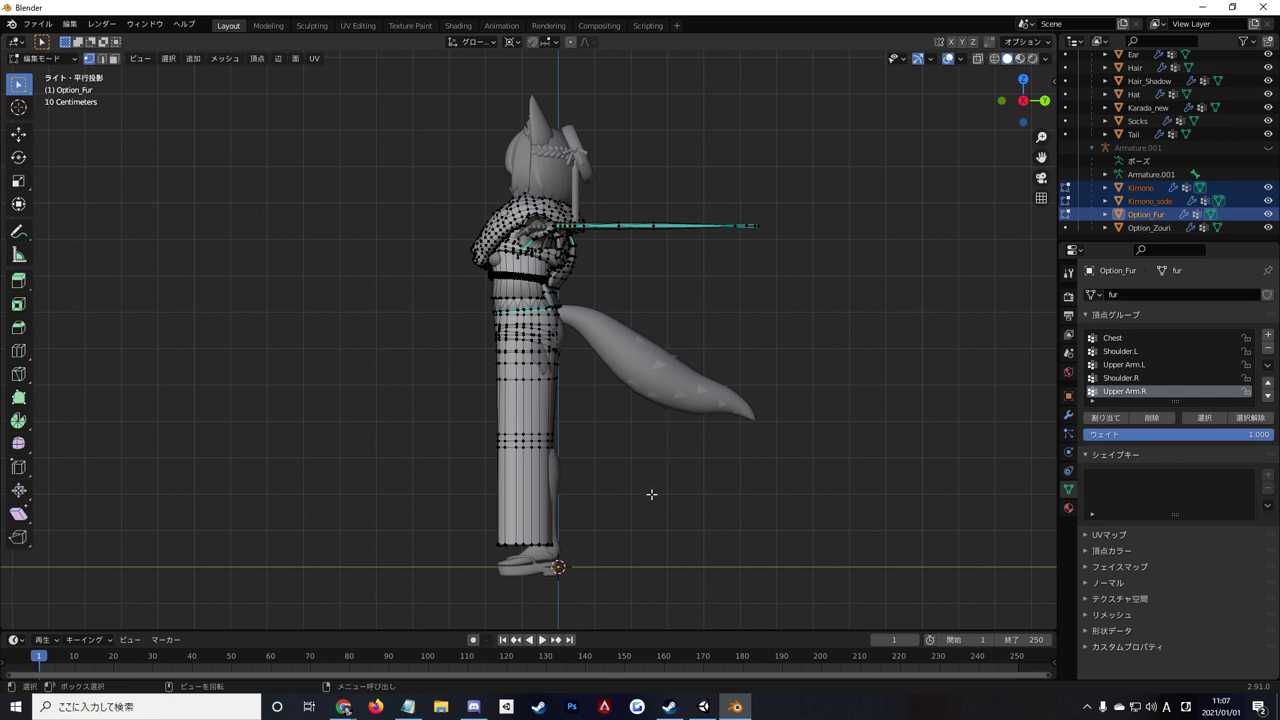
{"action": "scroll", "coordinate": [537, 409], "scroll_direction": "up", "scroll_amount": 1}
{"action": "scroll", "coordinate": [539, 410], "scroll_direction": "up", "scroll_amount": 1}
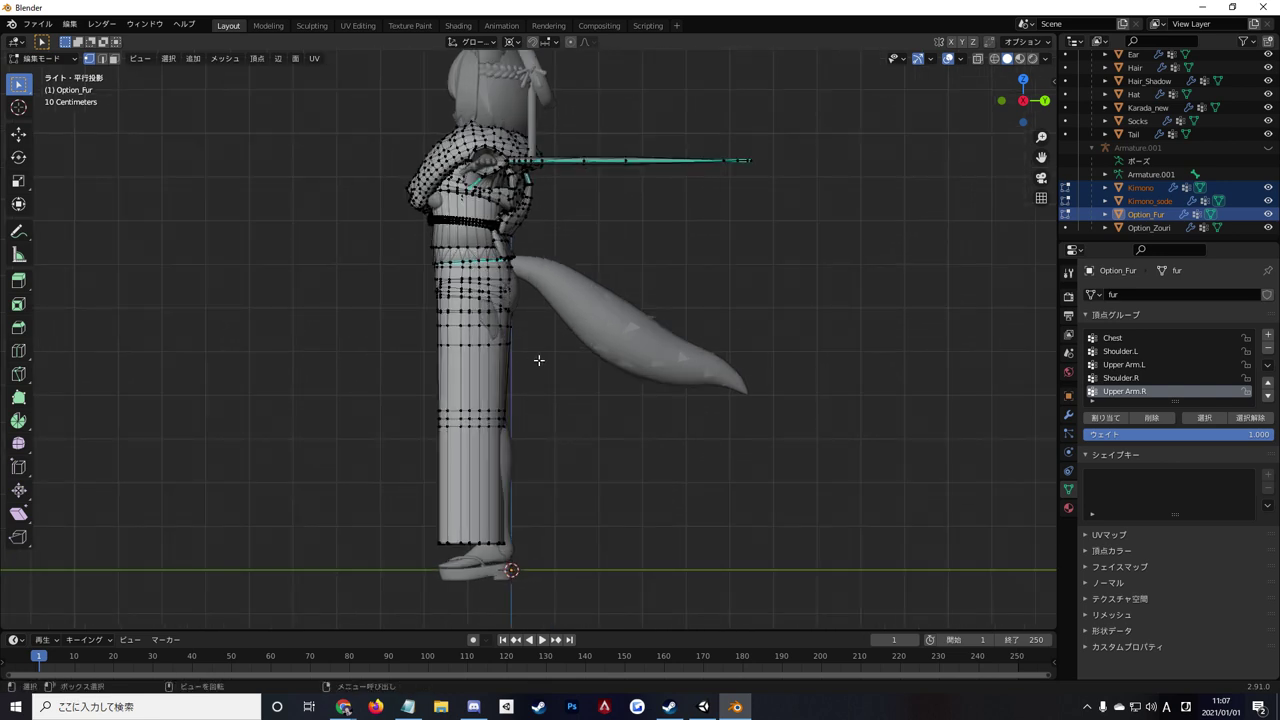
{"action": "key", "text": "KP_1"}
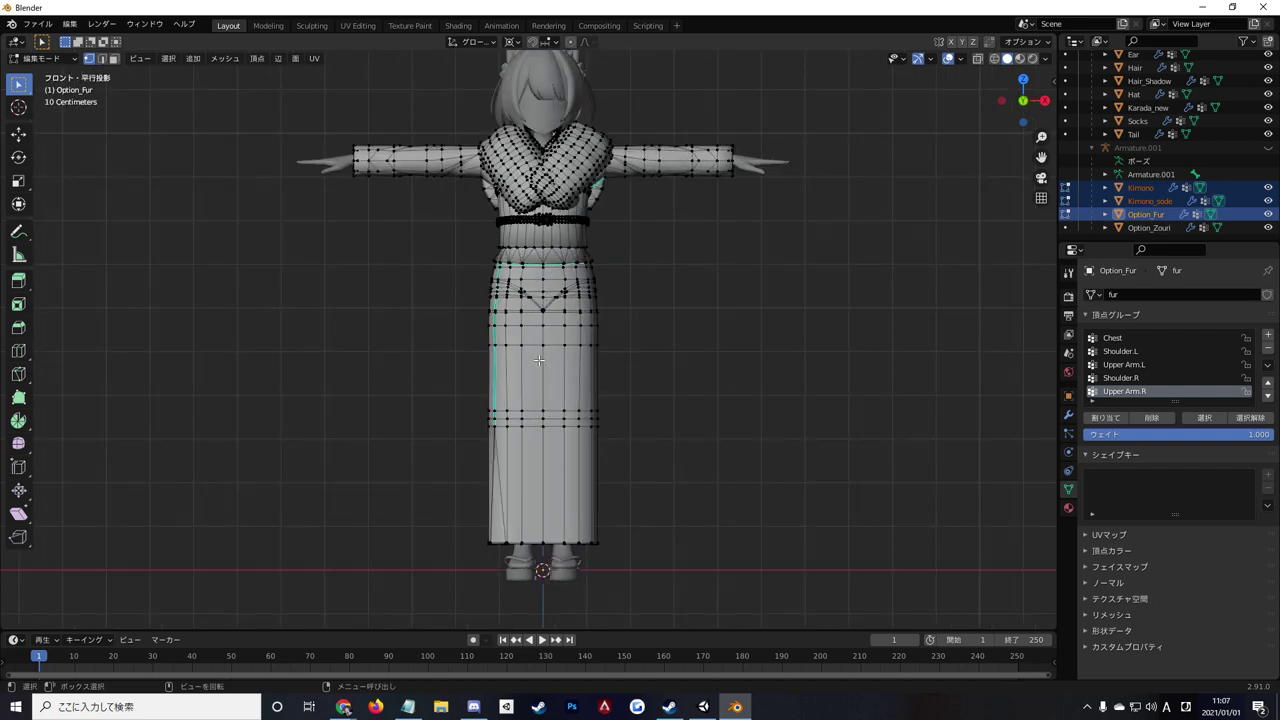
Zoom onto the feet in side view and select the kimono hem's bottom edge loop.
{"action": "key", "text": "KP_3"}
{"action": "scroll", "coordinate": [560, 389], "scroll_direction": "up", "scroll_amount": 1}
{"action": "scroll", "coordinate": [569, 366], "scroll_direction": "up", "scroll_amount": 2}
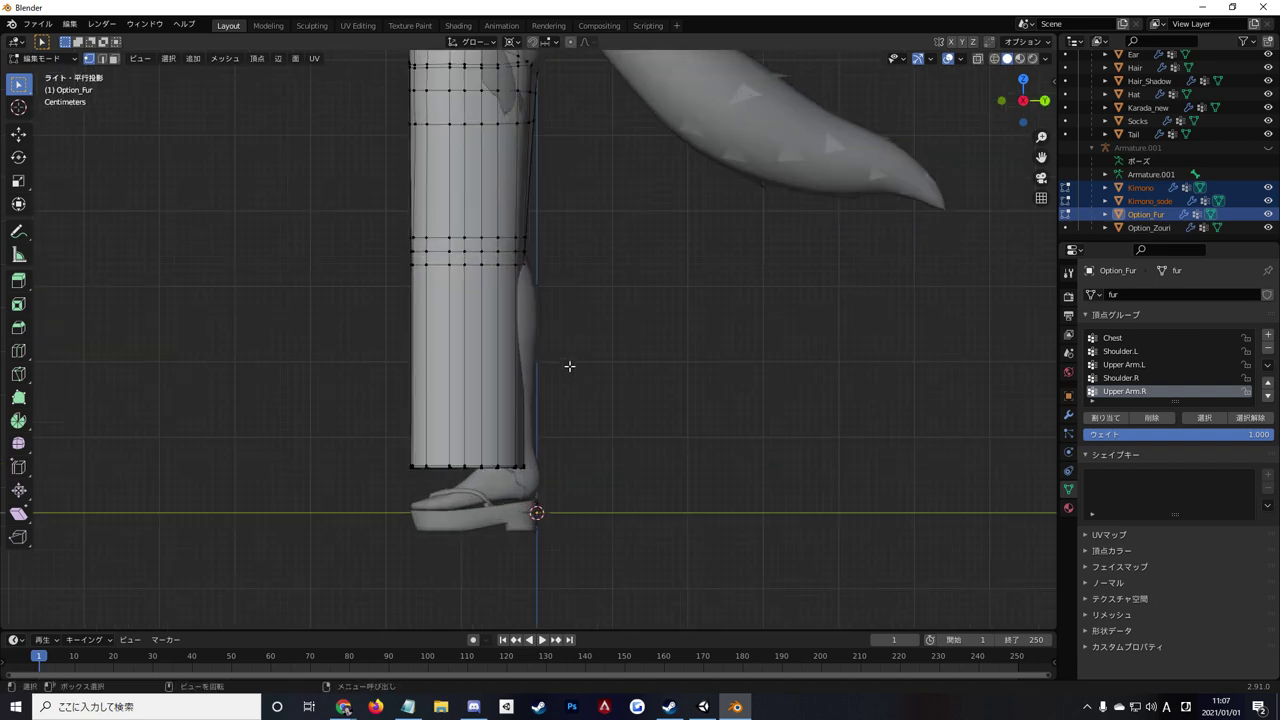
{"action": "scroll", "coordinate": [569, 366], "scroll_direction": "up", "scroll_amount": 1}
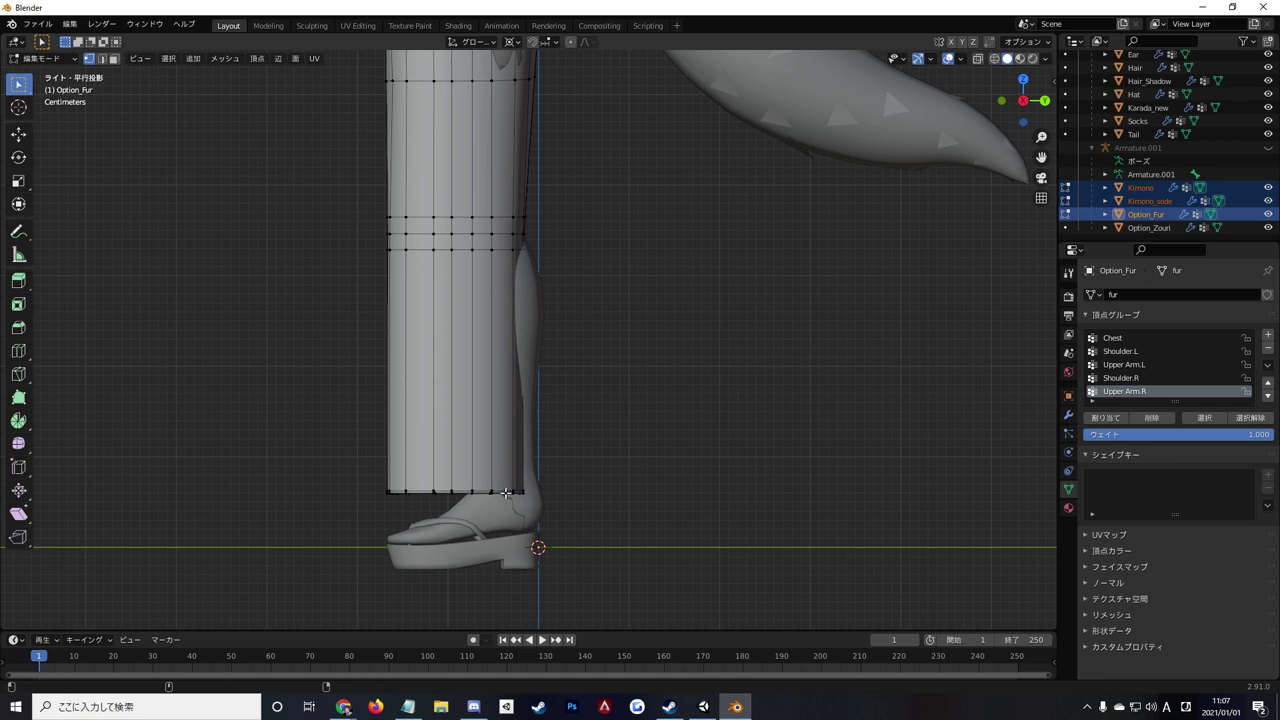
{"action": "key", "text": "super"}
{"action": "key", "text": "super"}
{"action": "left_click", "coordinate": [505, 493], "text": "alt"}
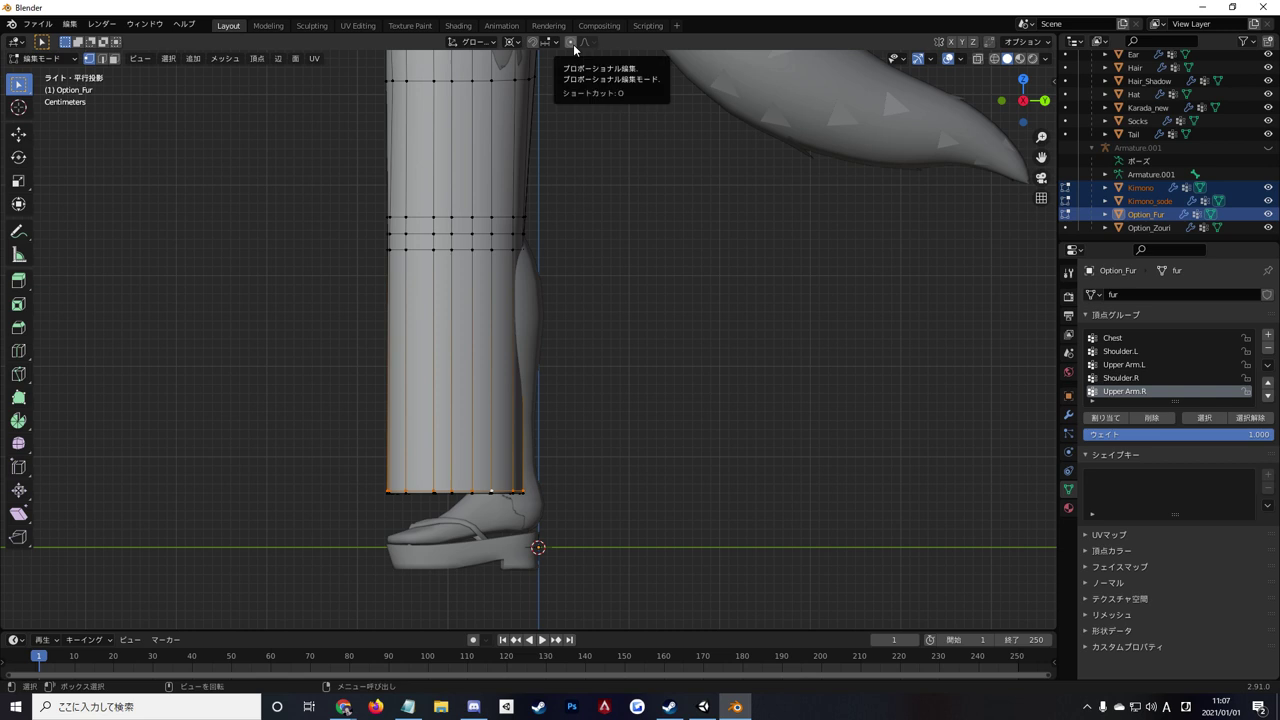
With proportional editing on, move the fur's bottom hem loop along global Y, adjusting the falloff size.
{"action": "left_click", "coordinate": [571, 42]}
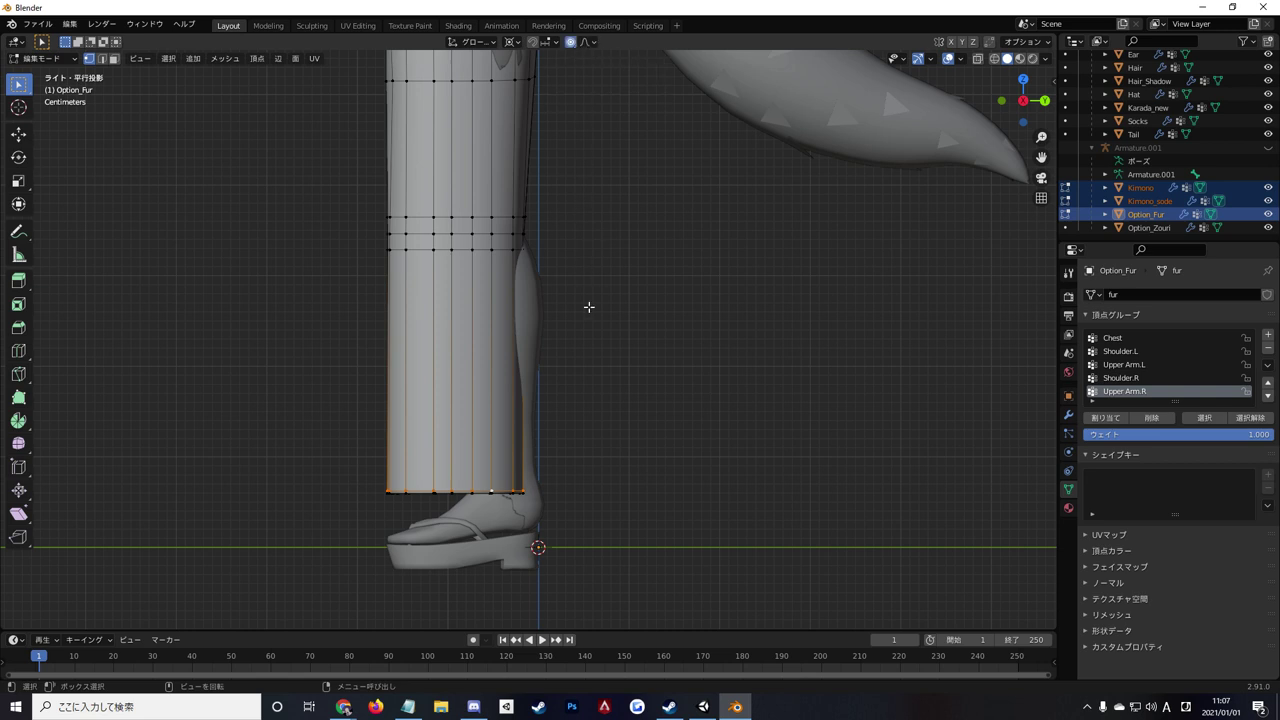
{"action": "key", "text": "g"}
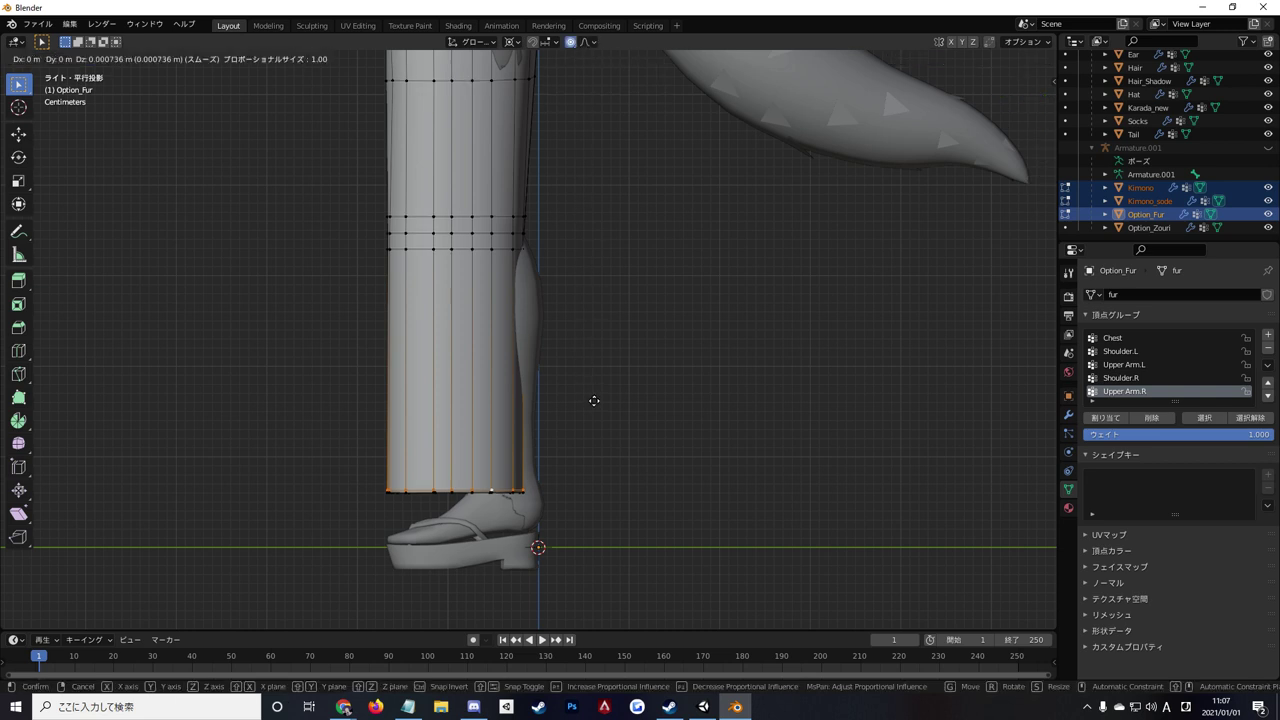
{"action": "scroll", "coordinate": [556, 383], "scroll_direction": "down", "scroll_amount": 8}
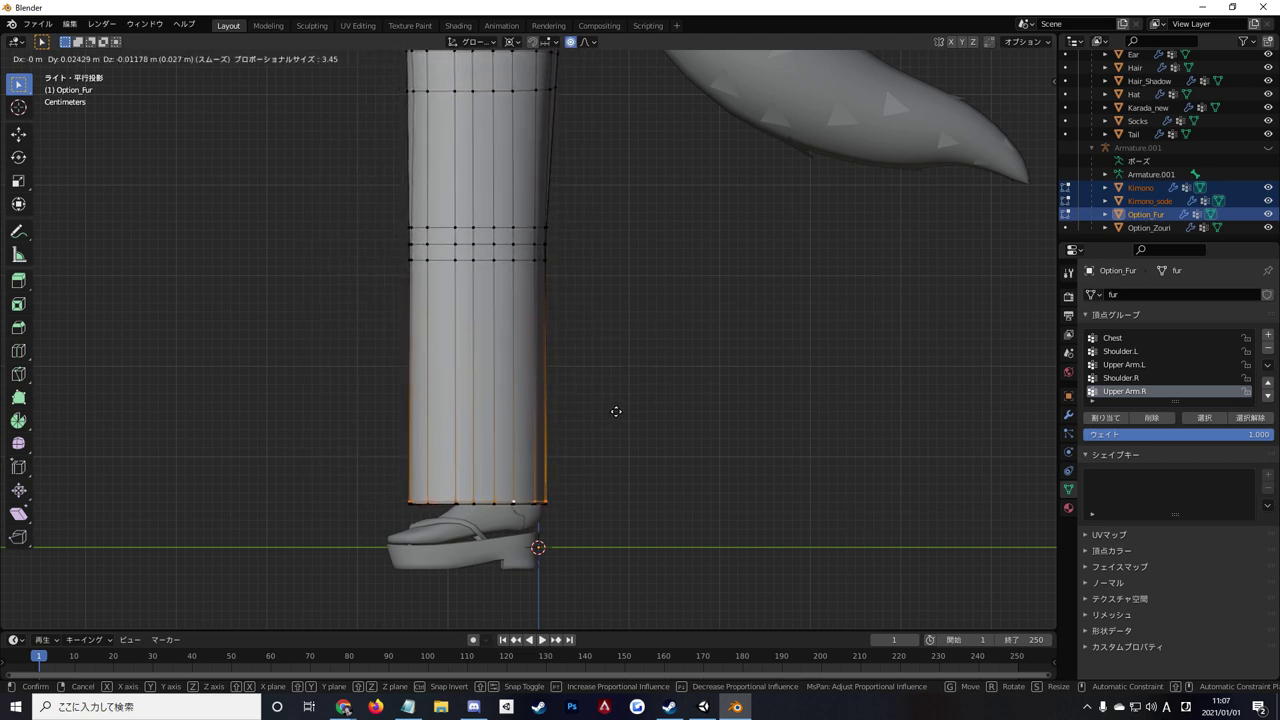
{"action": "scroll", "coordinate": [619, 410], "scroll_direction": "down", "scroll_amount": 7}
{"action": "scroll", "coordinate": [618, 409], "scroll_direction": "down", "scroll_amount": 7}
{"action": "scroll", "coordinate": [617, 407], "scroll_direction": "down", "scroll_amount": 6}
{"action": "scroll", "coordinate": [617, 407], "scroll_direction": "up", "scroll_amount": 20}
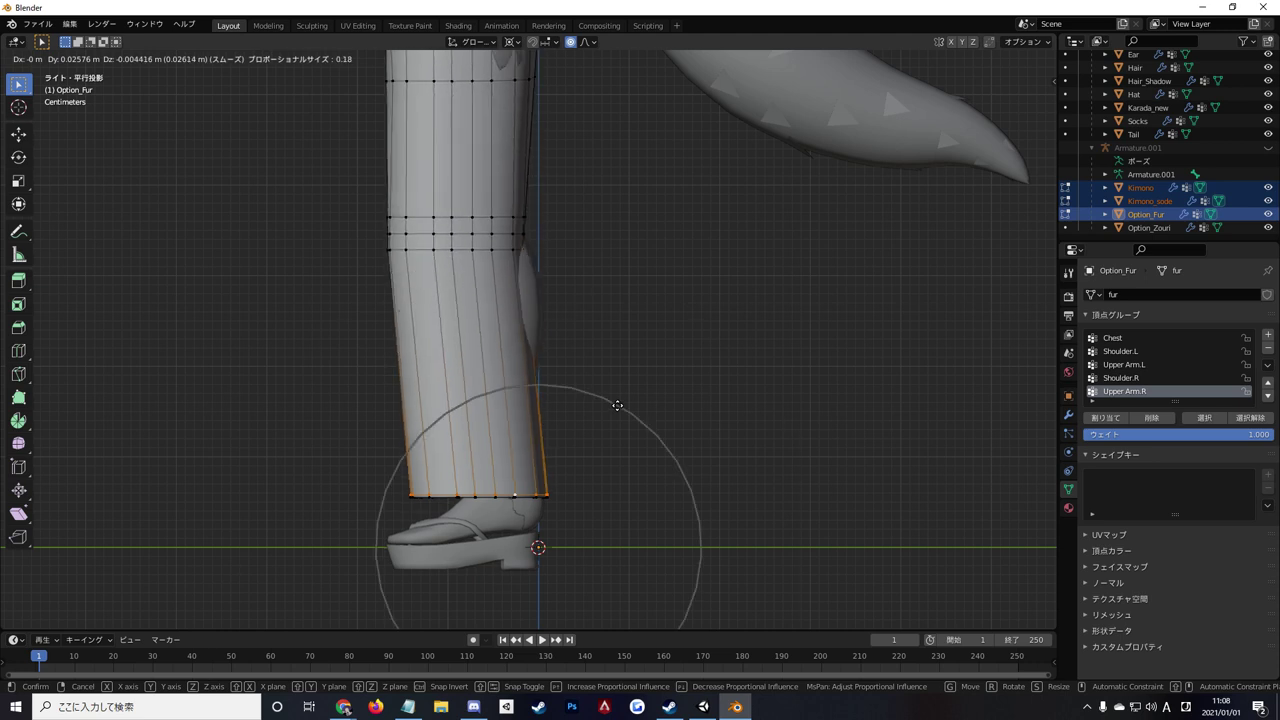
{"action": "scroll", "coordinate": [617, 406], "scroll_direction": "up", "scroll_amount": 5}
{"action": "scroll", "coordinate": [617, 406], "scroll_direction": "down", "scroll_amount": 3}
{"action": "scroll", "coordinate": [617, 405], "scroll_direction": "down", "scroll_amount": 10}
{"action": "scroll", "coordinate": [617, 405], "scroll_direction": "up", "scroll_amount": 7}
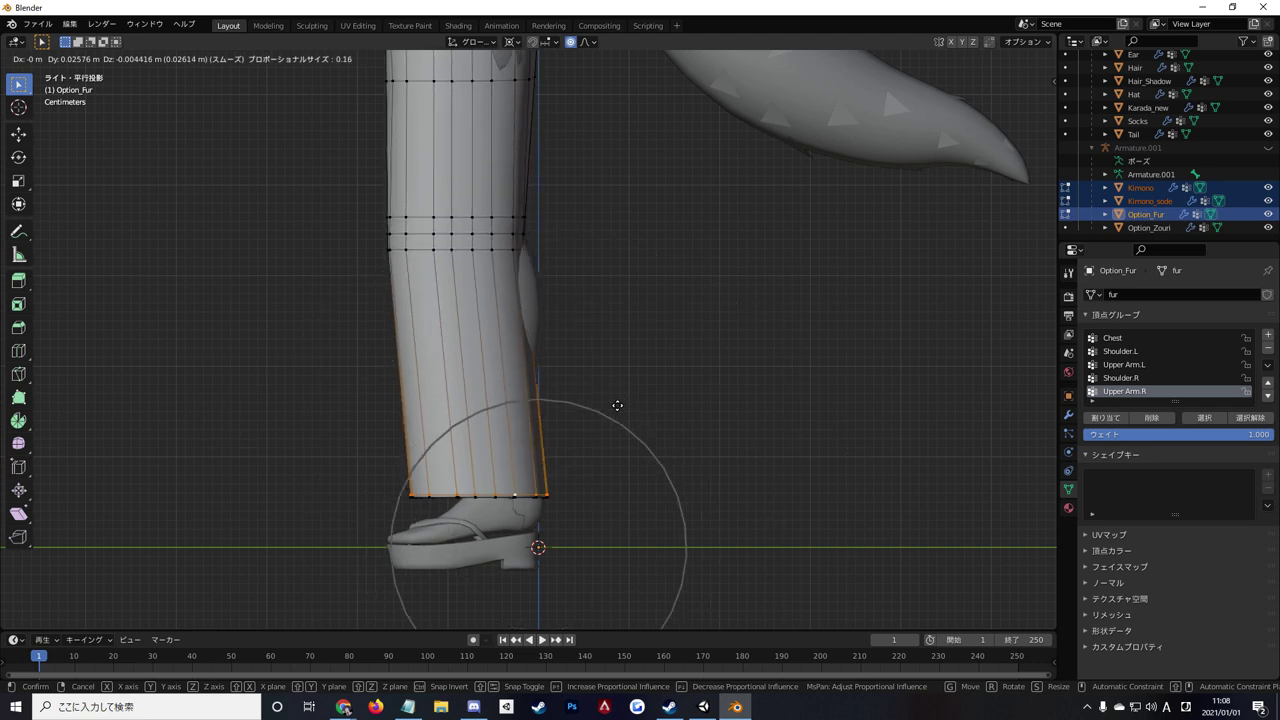
{"action": "scroll", "coordinate": [617, 405], "scroll_direction": "down", "scroll_amount": 3}
{"action": "scroll", "coordinate": [617, 405], "scroll_direction": "down", "scroll_amount": 5}
{"action": "scroll", "coordinate": [617, 405], "scroll_direction": "down", "scroll_amount": 1}
{"action": "scroll", "coordinate": [617, 405], "scroll_direction": "up", "scroll_amount": 4}
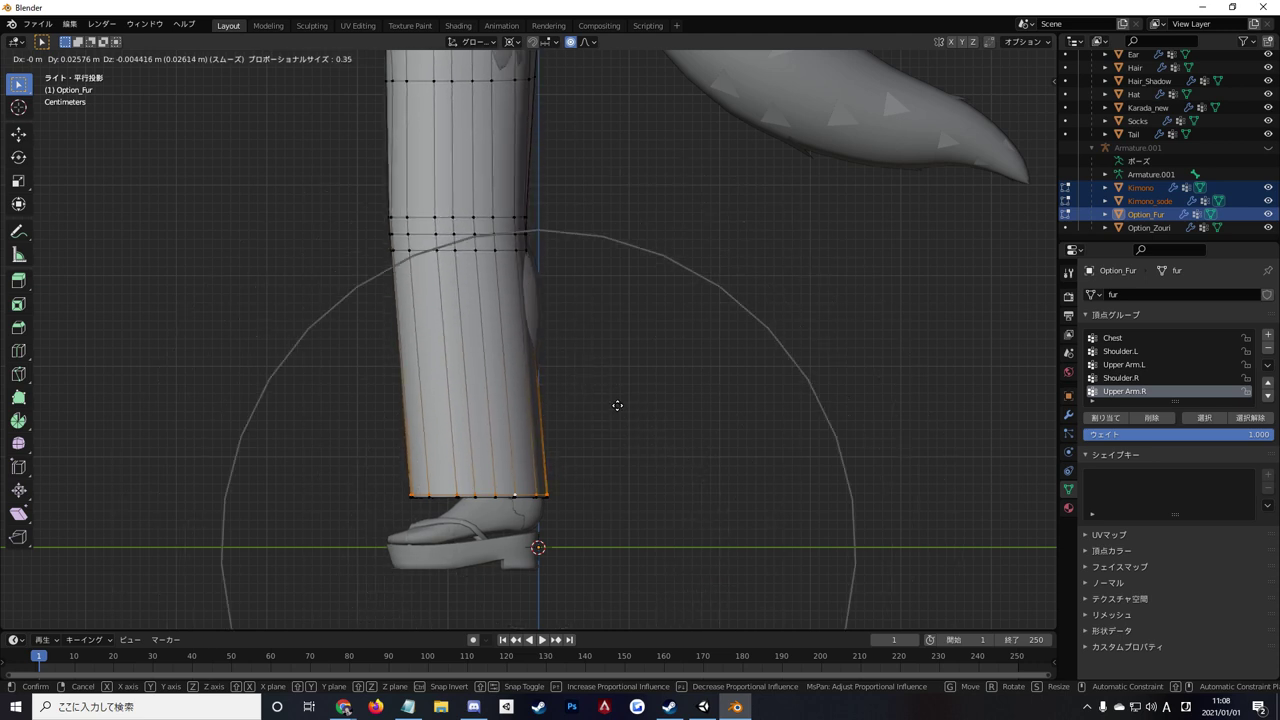
{"action": "scroll", "coordinate": [617, 405], "scroll_direction": "up", "scroll_amount": 2}
{"action": "scroll", "coordinate": [617, 405], "scroll_direction": "down", "scroll_amount": 6}
{"action": "scroll", "coordinate": [617, 405], "scroll_direction": "down", "scroll_amount": 4}
{"action": "scroll", "coordinate": [617, 405], "scroll_direction": "up", "scroll_amount": 5}
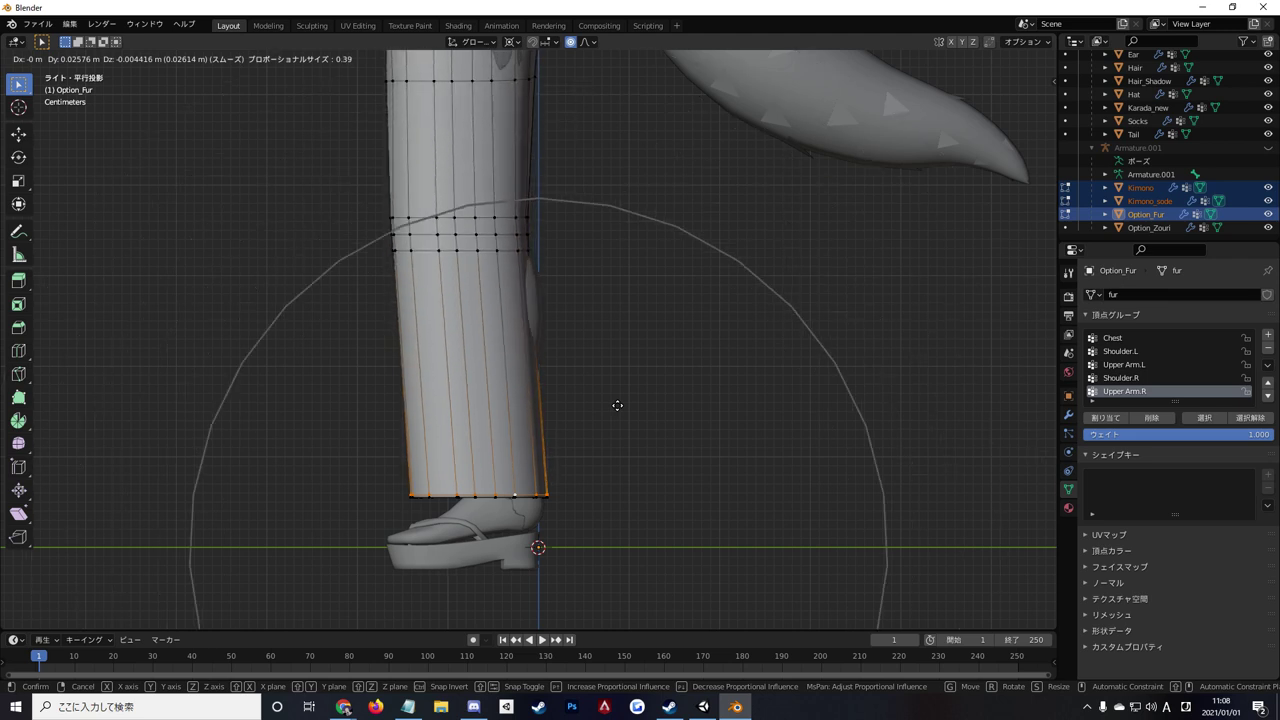
{"action": "scroll", "coordinate": [617, 405], "scroll_direction": "up", "scroll_amount": 3}
{"action": "scroll", "coordinate": [617, 405], "scroll_direction": "down", "scroll_amount": 1}
{"action": "scroll", "coordinate": [617, 405], "scroll_direction": "down", "scroll_amount": 4}
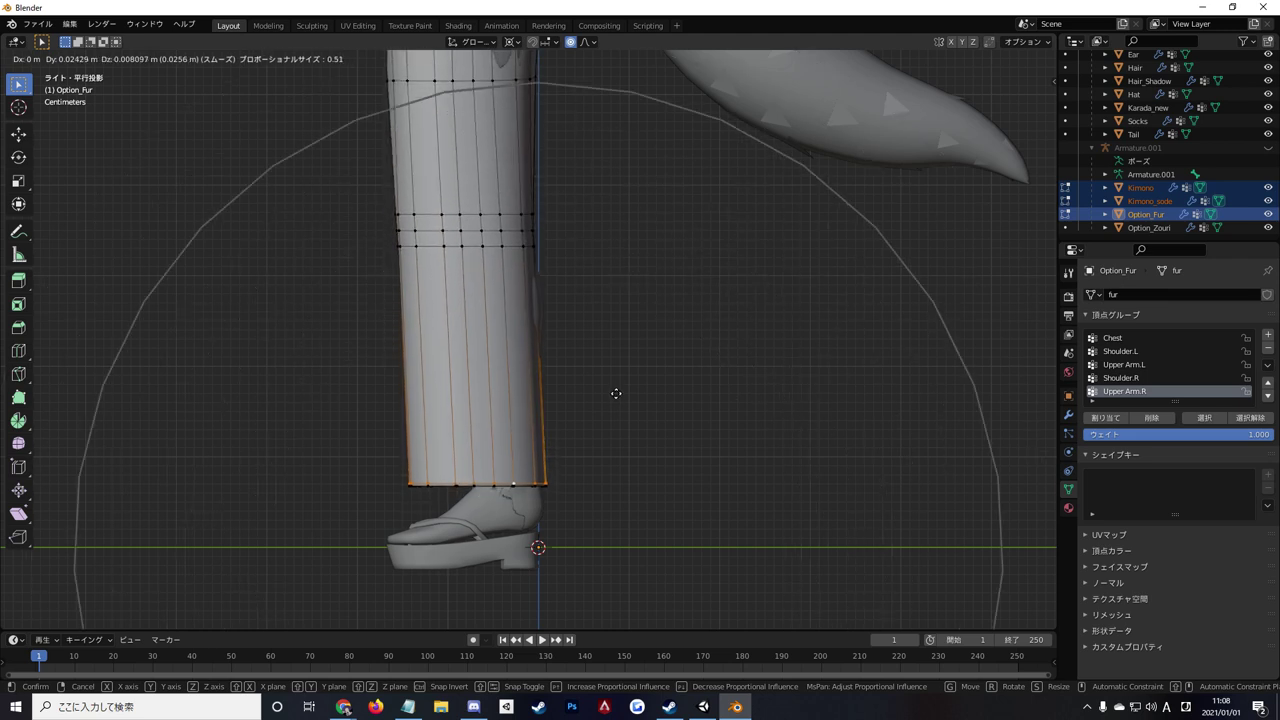
{"action": "scroll", "coordinate": [616, 393], "scroll_direction": "up", "scroll_amount": 6}
{"action": "scroll", "coordinate": [616, 393], "scroll_direction": "down", "scroll_amount": 2}
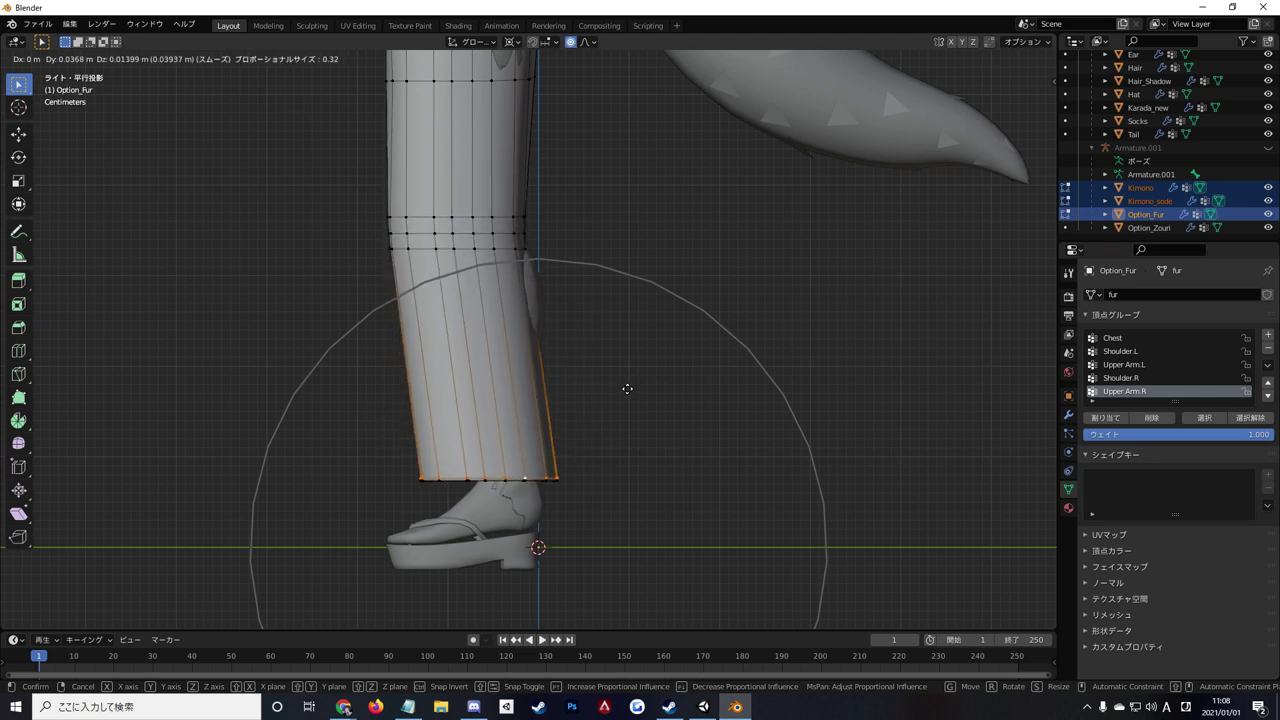
{"action": "key", "text": "y"}
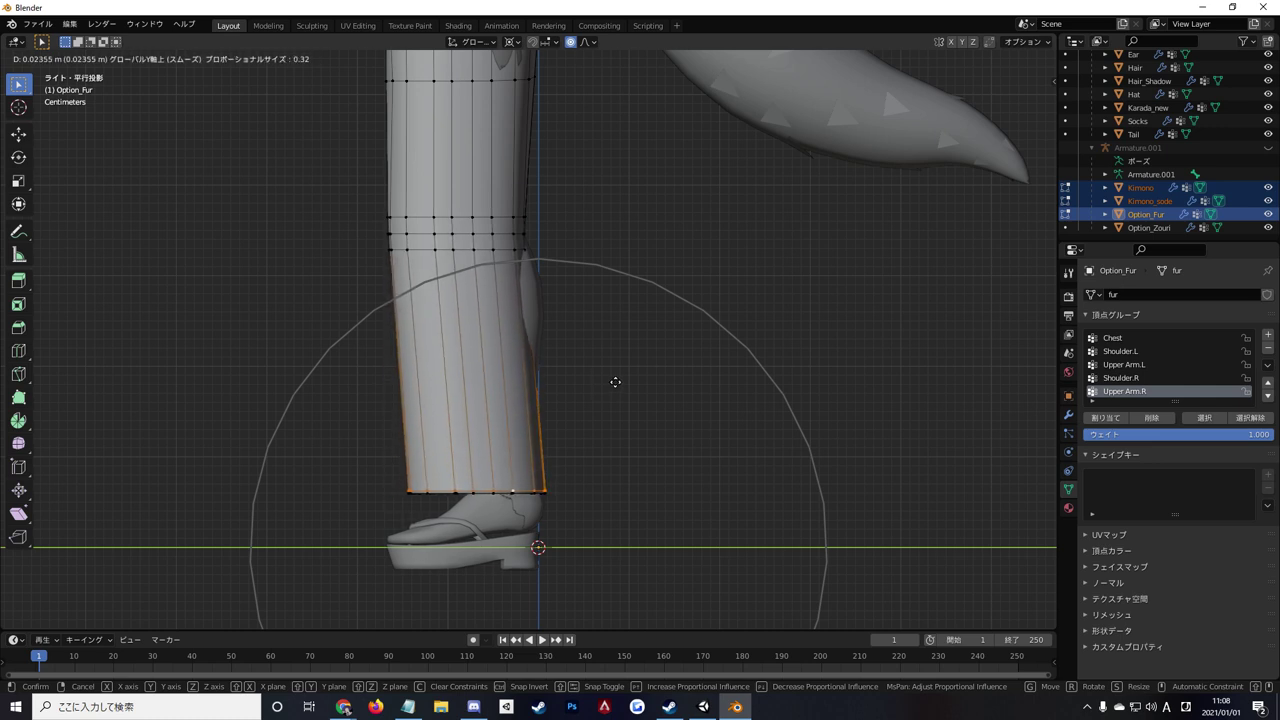
{"action": "left_click", "coordinate": [615, 382]}
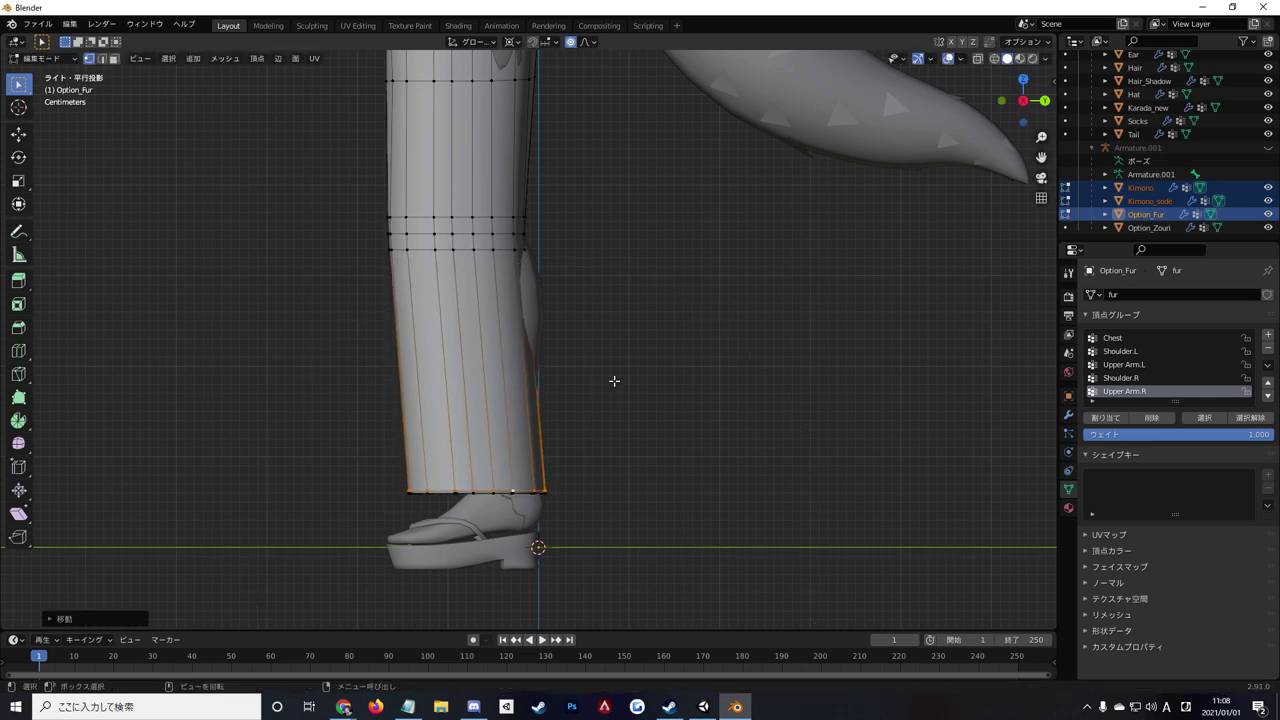
Select the edge loop above the hem and nudge it along Y with soft falloff.
{"action": "left_click", "coordinate": [490, 254], "text": "alt"}
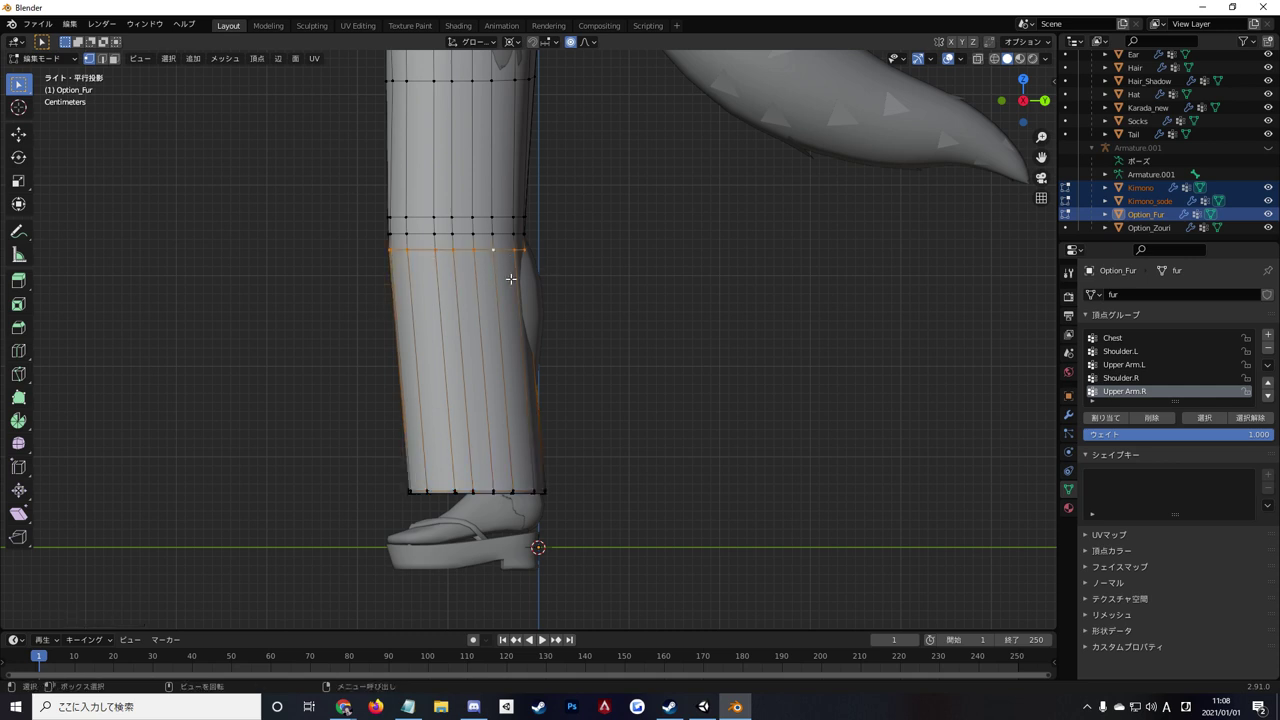
{"action": "key", "text": "g"}
{"action": "key", "text": "y"}
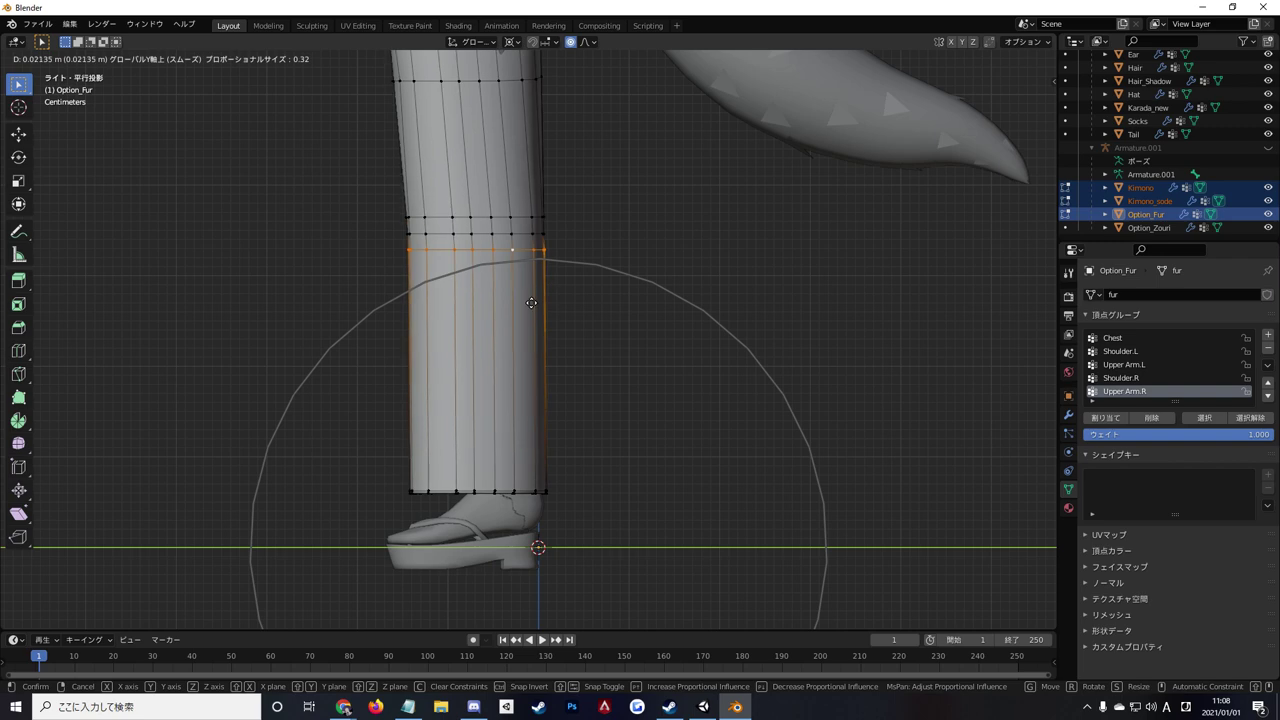
{"action": "left_click", "coordinate": [530, 300]}
{"action": "scroll", "coordinate": [530, 300], "scroll_direction": "down", "scroll_amount": 3}
Check the fur leg in front, right-side and perspective views, then make the Kimono mesh active for editing.
{"action": "scroll", "coordinate": [536, 286], "scroll_direction": "up", "scroll_amount": 2}
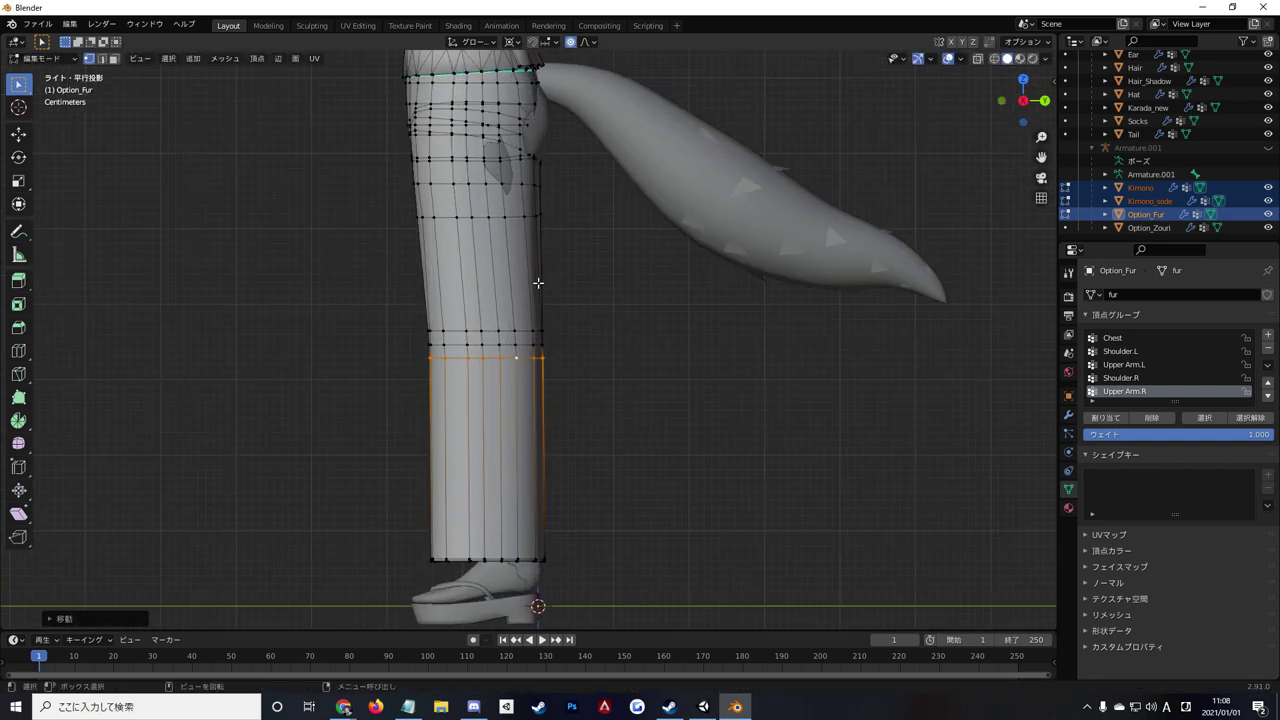
{"action": "middle_click_drag", "start_coordinate": [598, 307], "coordinate": [321, 322]}
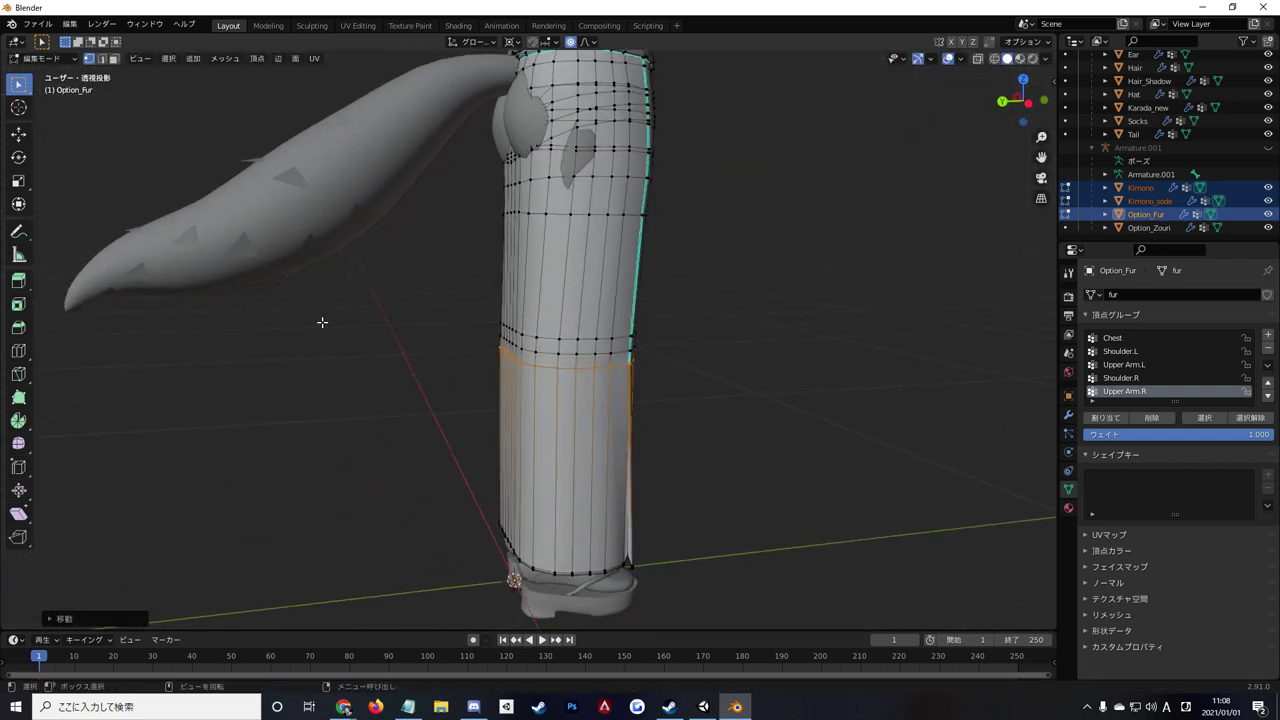
{"action": "key", "text": "KP_1"}
{"action": "key", "text": "KP_3"}
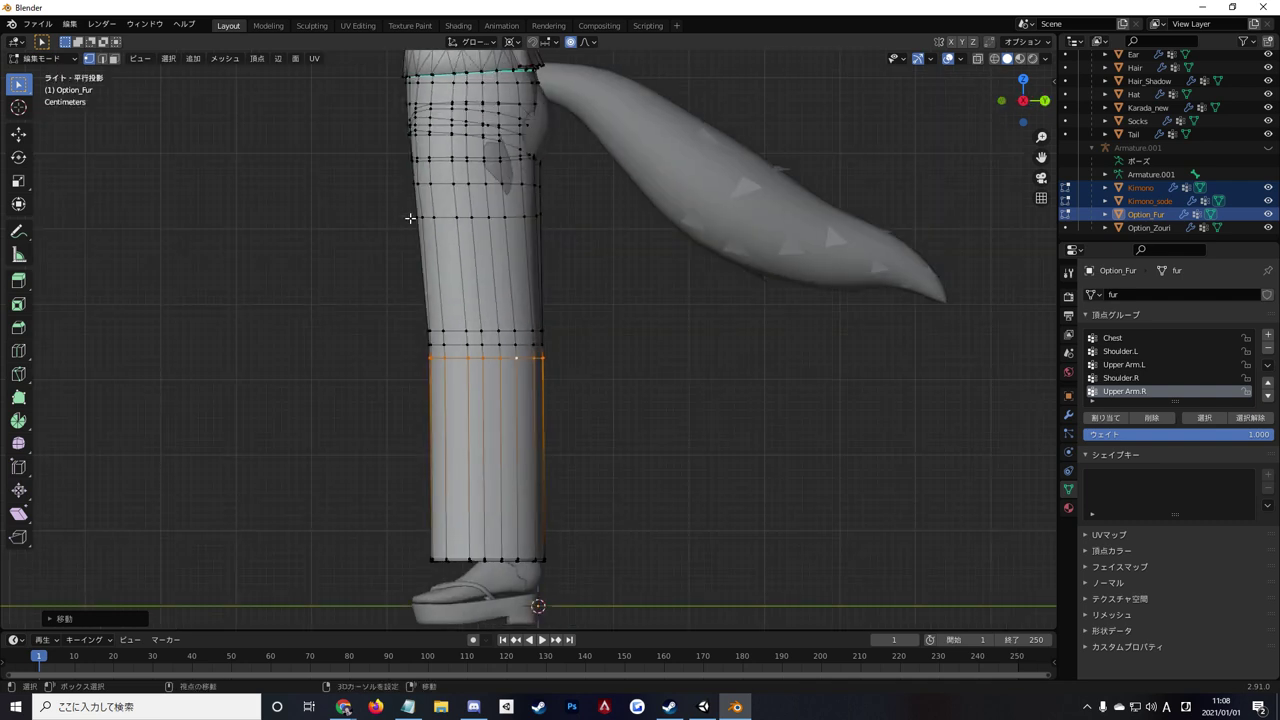
{"action": "middle_click_drag", "start_coordinate": [422, 297], "coordinate": [412, 447], "text": "shift"}
{"action": "key", "text": "KP_4"}
{"action": "key", "text": "KP_4"}
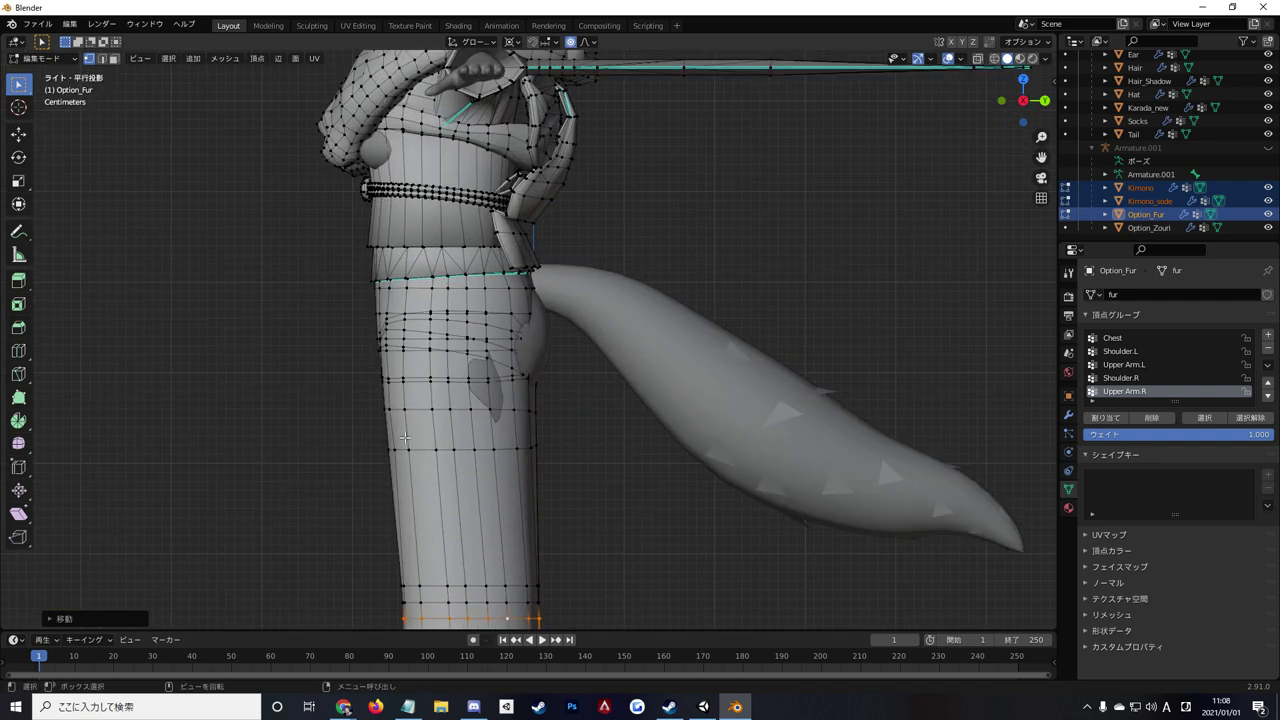
{"action": "key", "text": "KP_4"}
{"action": "key", "text": "KP_4"}
{"action": "key", "text": "KP_4"}
{"action": "key", "text": "KP_4"}
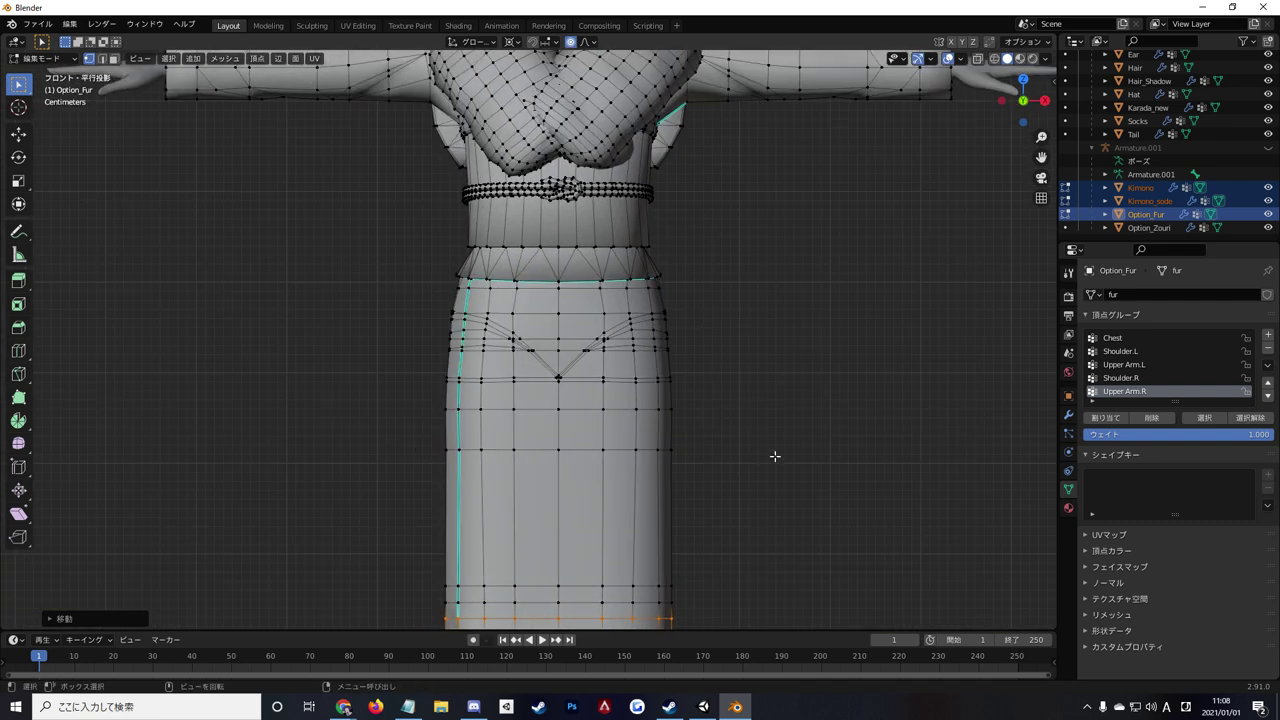
{"action": "mouse_move", "coordinate": [774, 456]}
{"action": "middle_mouse_down"}
{"action": "mouse_move", "coordinate": [729, 486]}
{"action": "mouse_move", "coordinate": [654, 494]}
{"action": "mouse_move", "coordinate": [528, 467]}
{"action": "middle_mouse_up"}
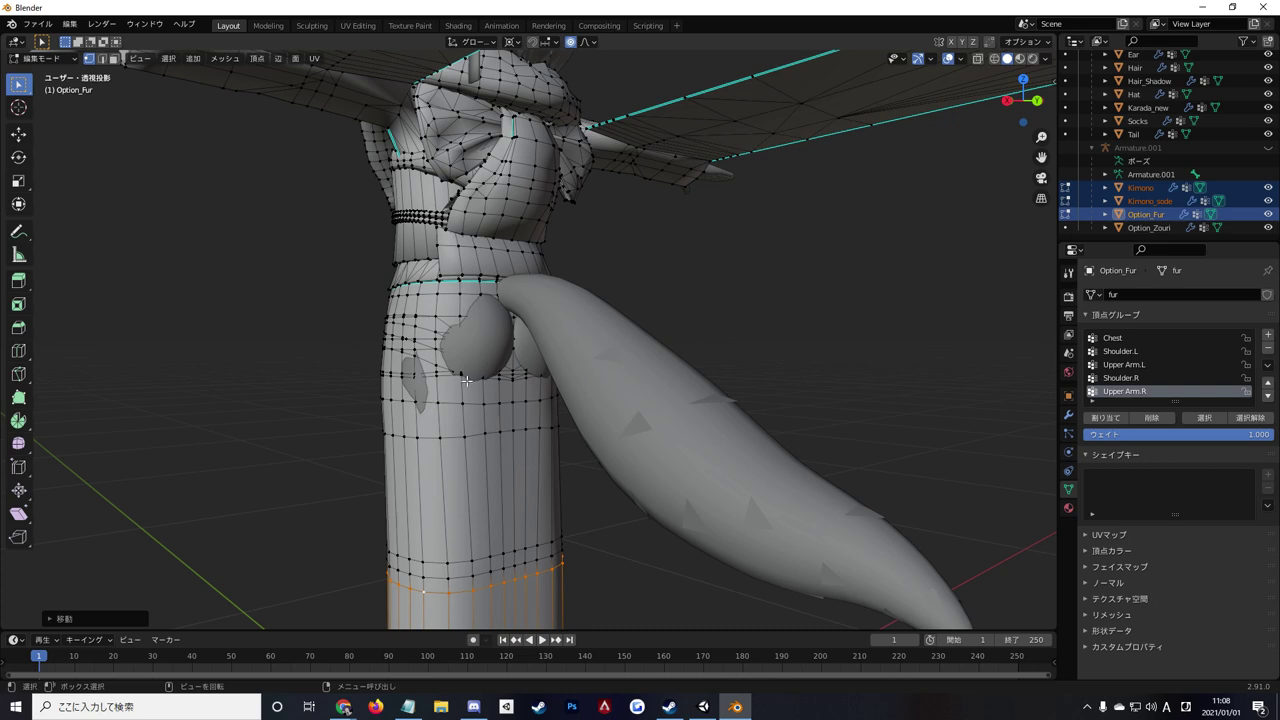
{"action": "middle_click_drag", "start_coordinate": [466, 380], "coordinate": [588, 398]}
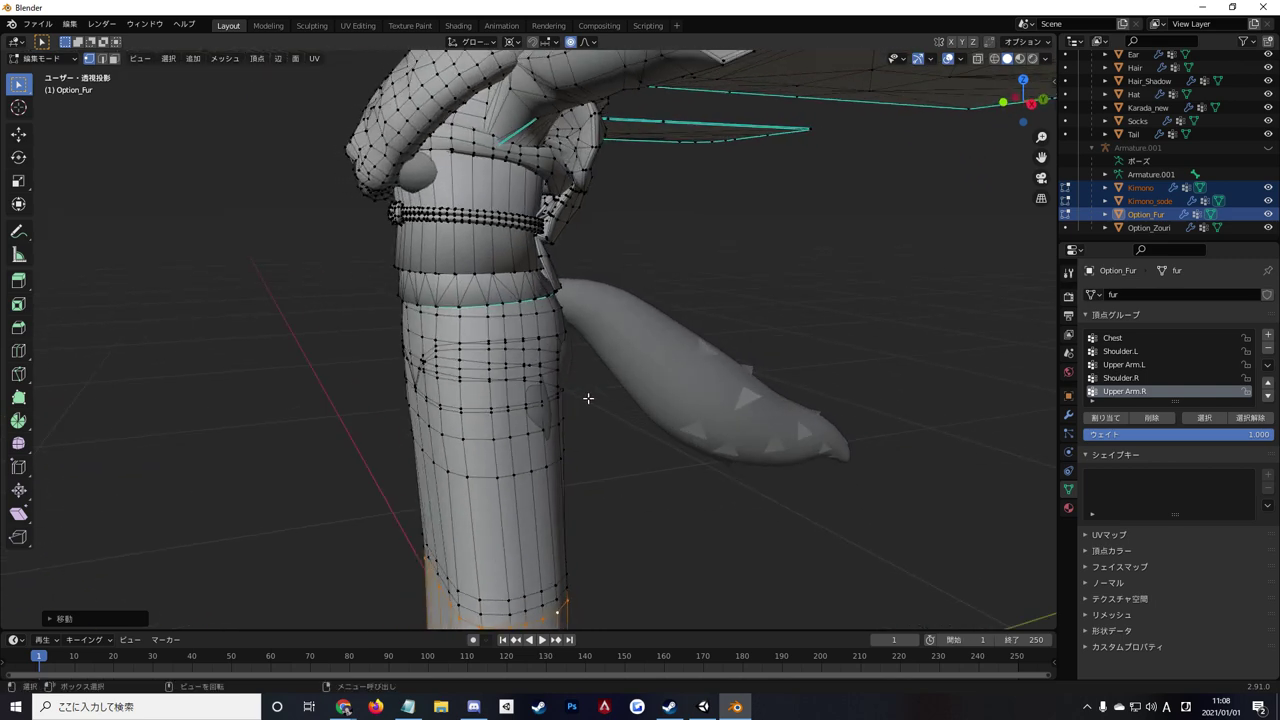
{"action": "left_click", "coordinate": [532, 402]}
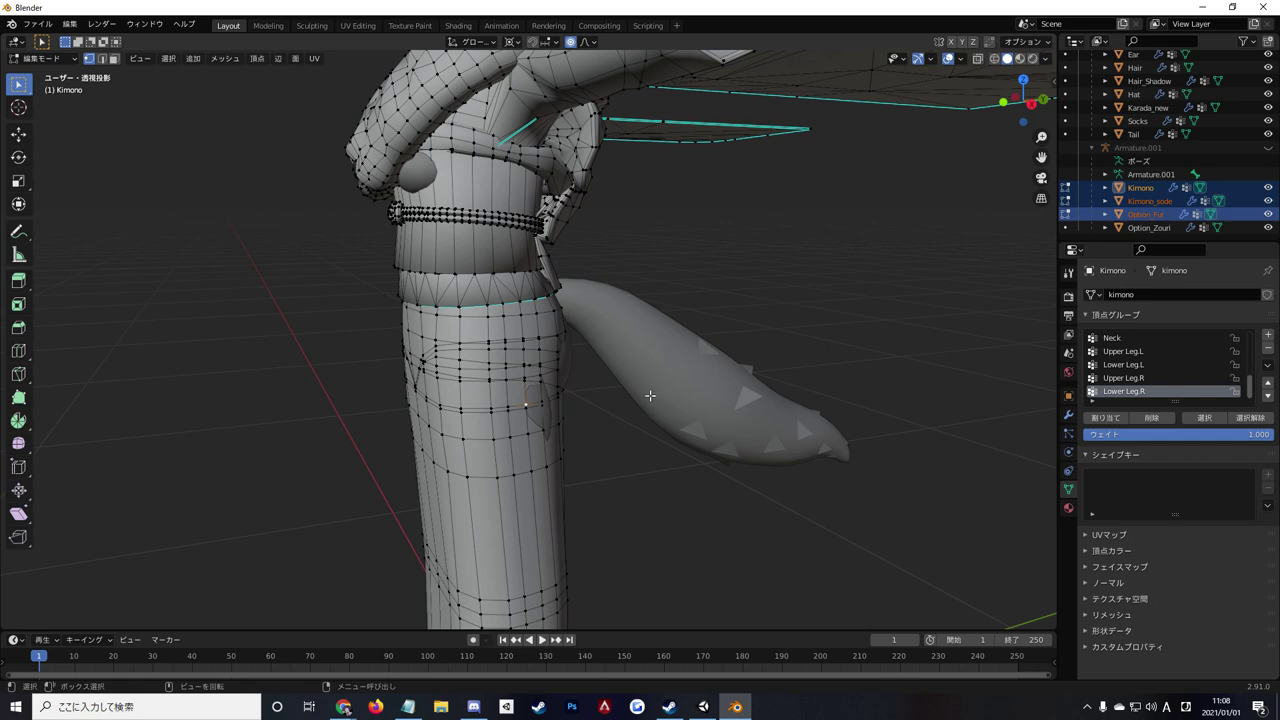
Nudge the selected kimono skirt vertex near the tail about 0.0015 m along X with proportional falloff.
{"action": "key", "text": "KP_1"}
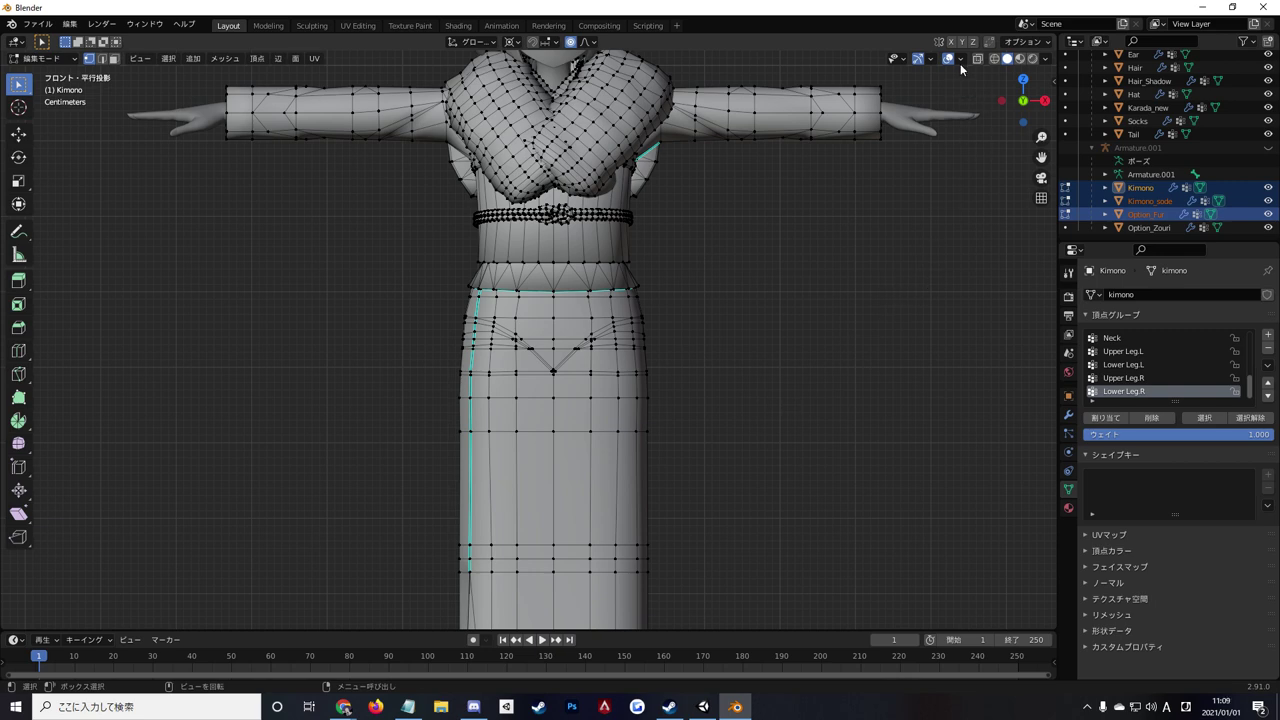
{"action": "middle_click_drag", "start_coordinate": [896, 234], "coordinate": [732, 295]}
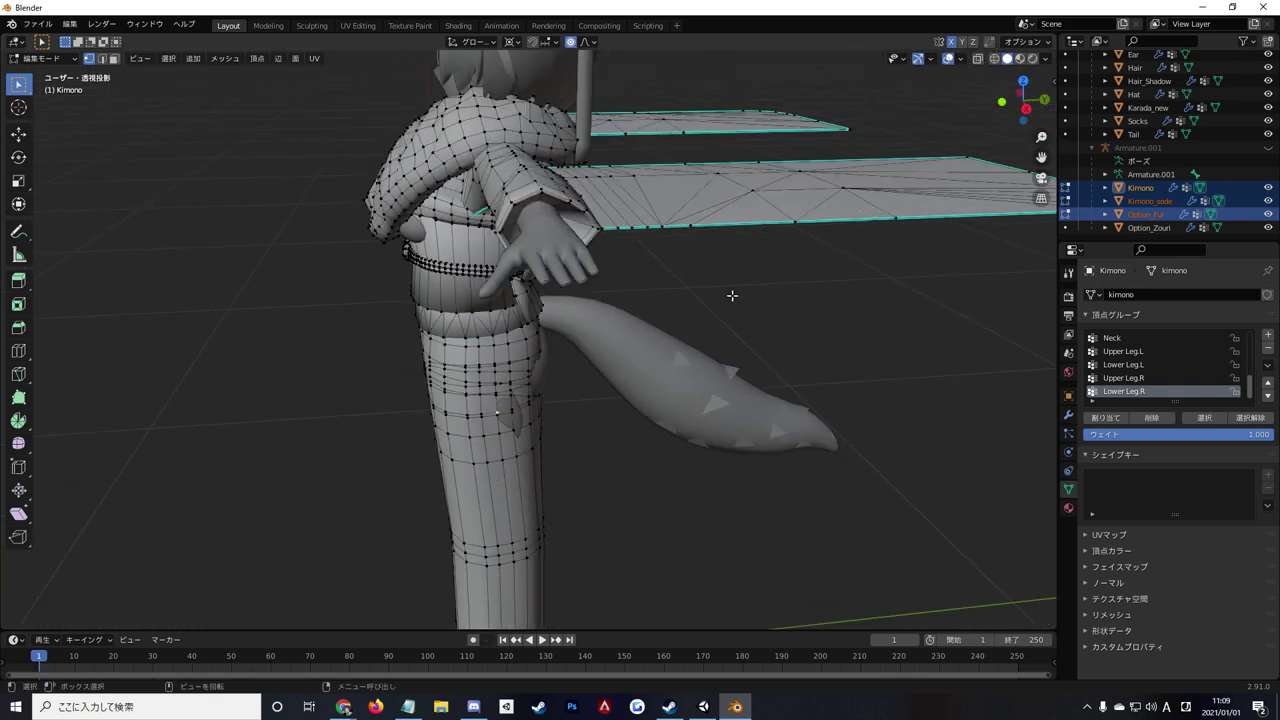
{"action": "key", "text": "g"}
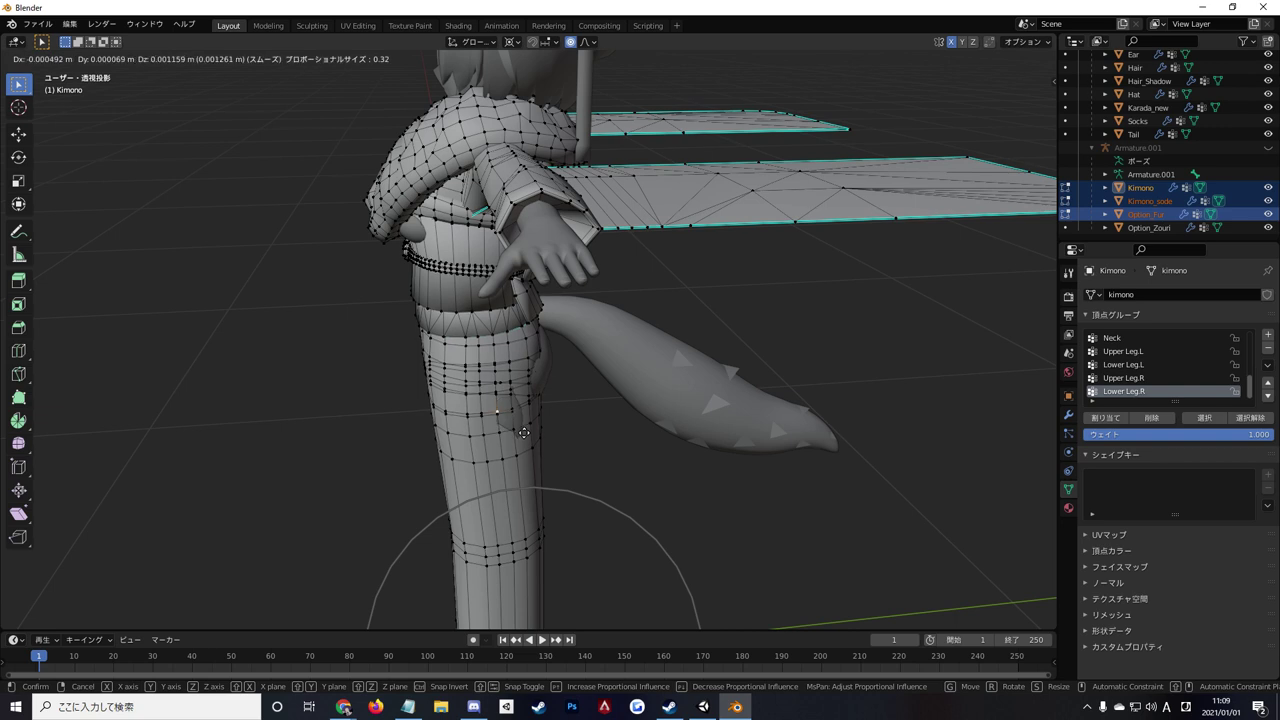
{"action": "key", "text": "x"}
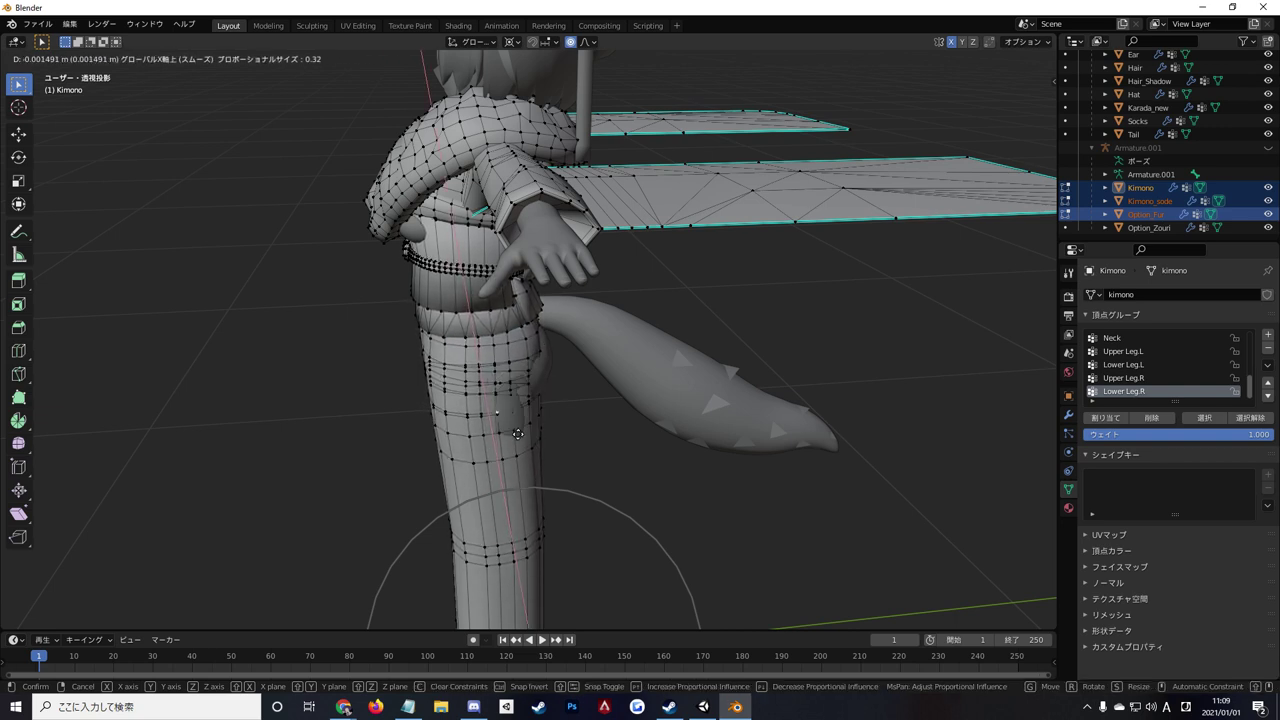
{"action": "left_click", "coordinate": [519, 433]}
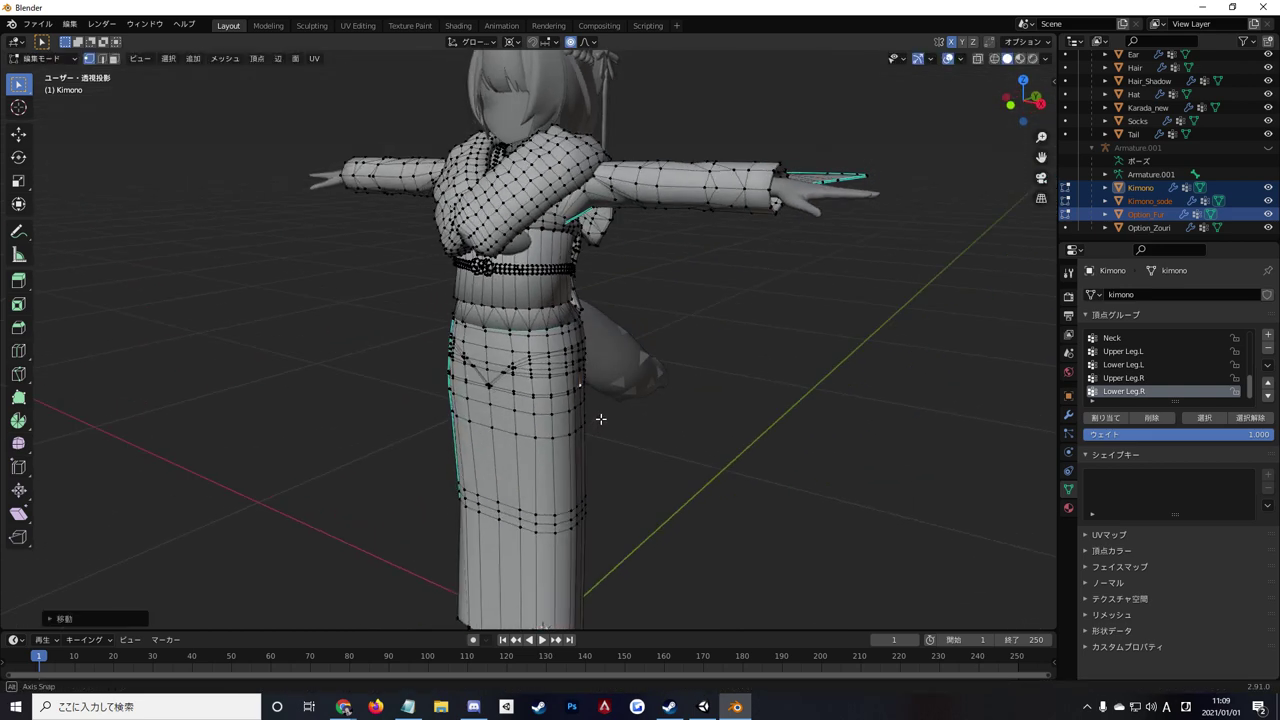
{"action": "mouse_move", "coordinate": [519, 433]}
{"action": "middle_mouse_down"}
{"action": "mouse_move", "coordinate": [650, 407]}
{"action": "mouse_move", "coordinate": [518, 368]}
{"action": "middle_mouse_up"}
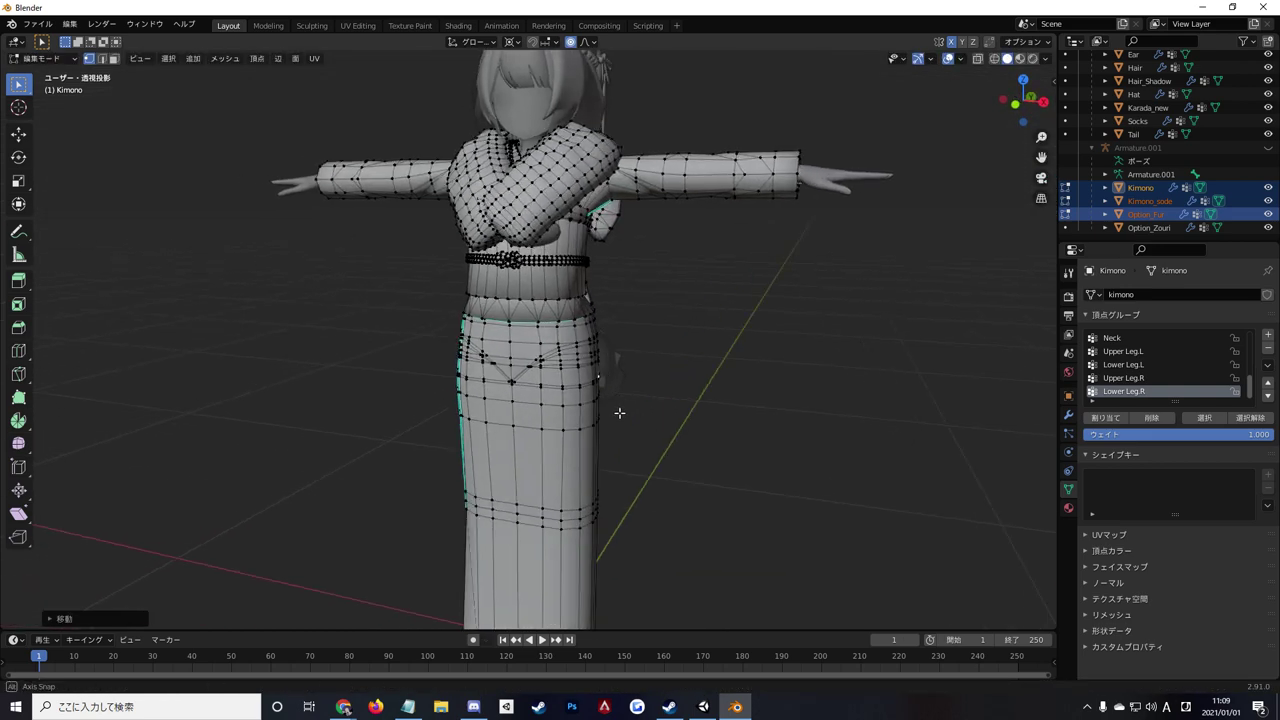
{"action": "scroll", "coordinate": [518, 368], "scroll_direction": "up", "scroll_amount": 2}
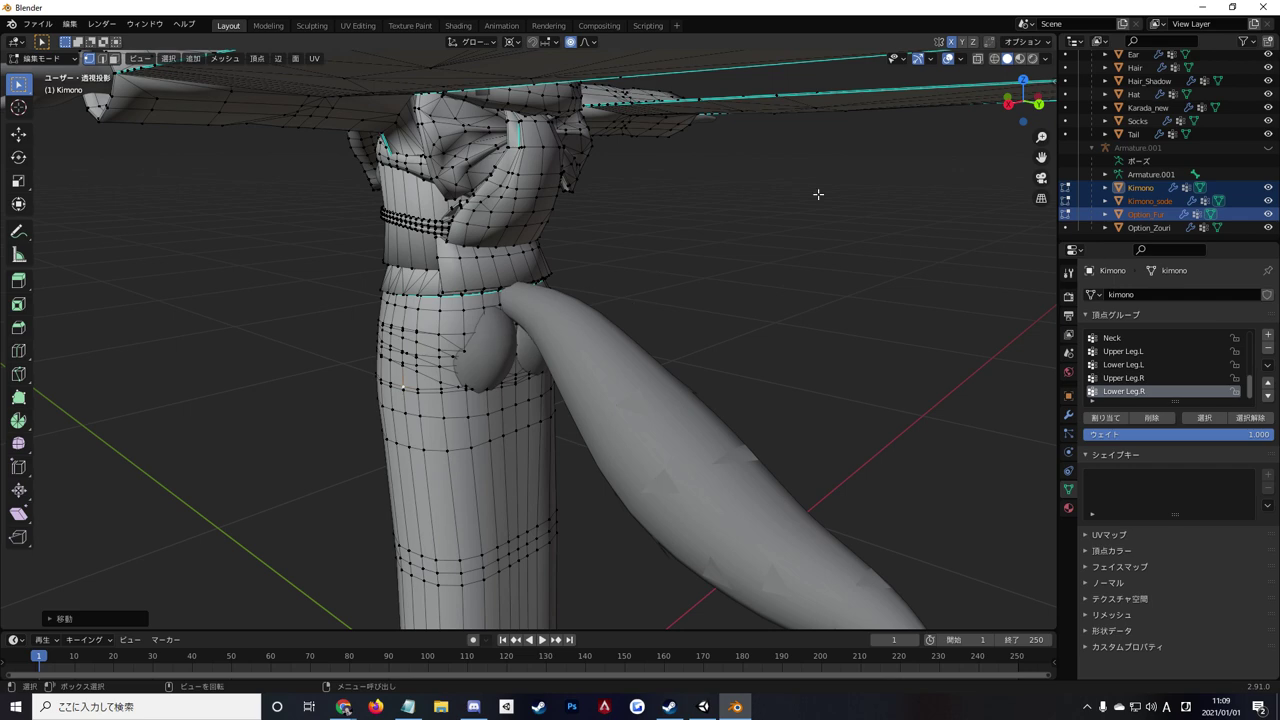
Switch to wireframe front view and hide the Karada_new body and Tail in the Outliner.
{"action": "left_click", "coordinate": [994, 58]}
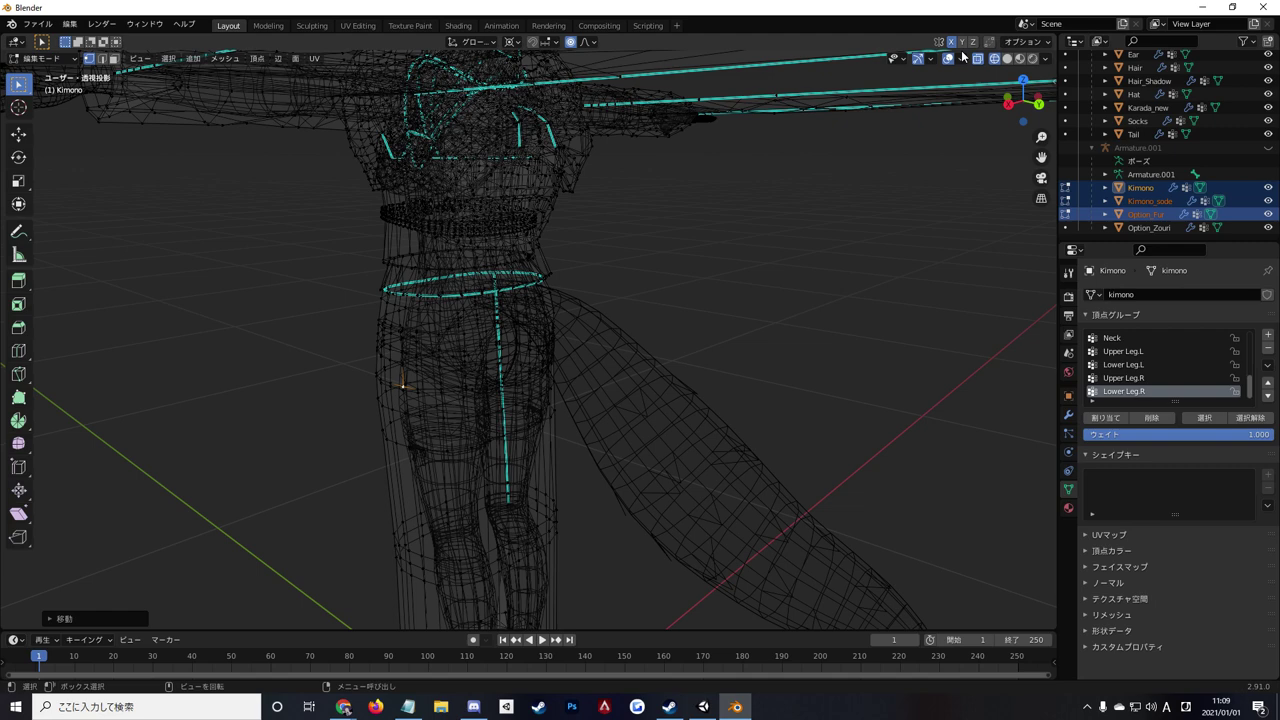
{"action": "key", "text": "KP_1"}
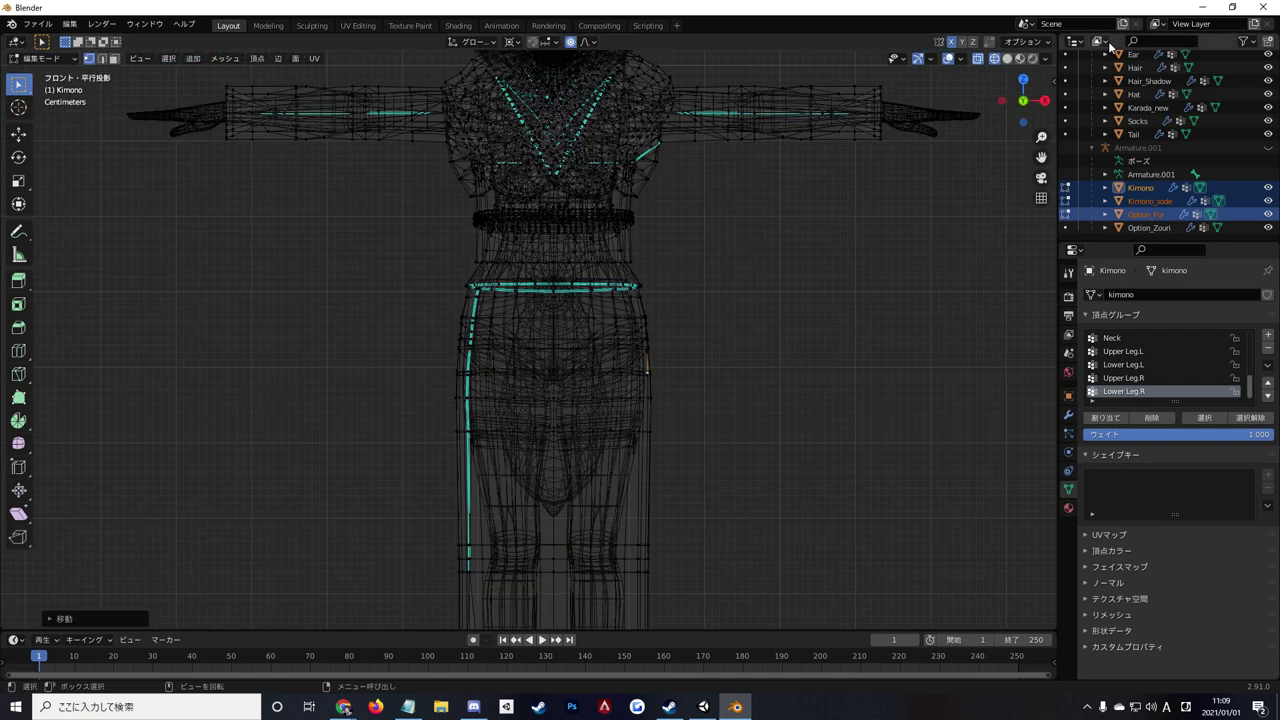
{"action": "scroll", "coordinate": [1200, 105], "scroll_direction": "up", "scroll_amount": 2}
{"action": "scroll", "coordinate": [1205, 100], "scroll_direction": "up", "scroll_amount": 2}
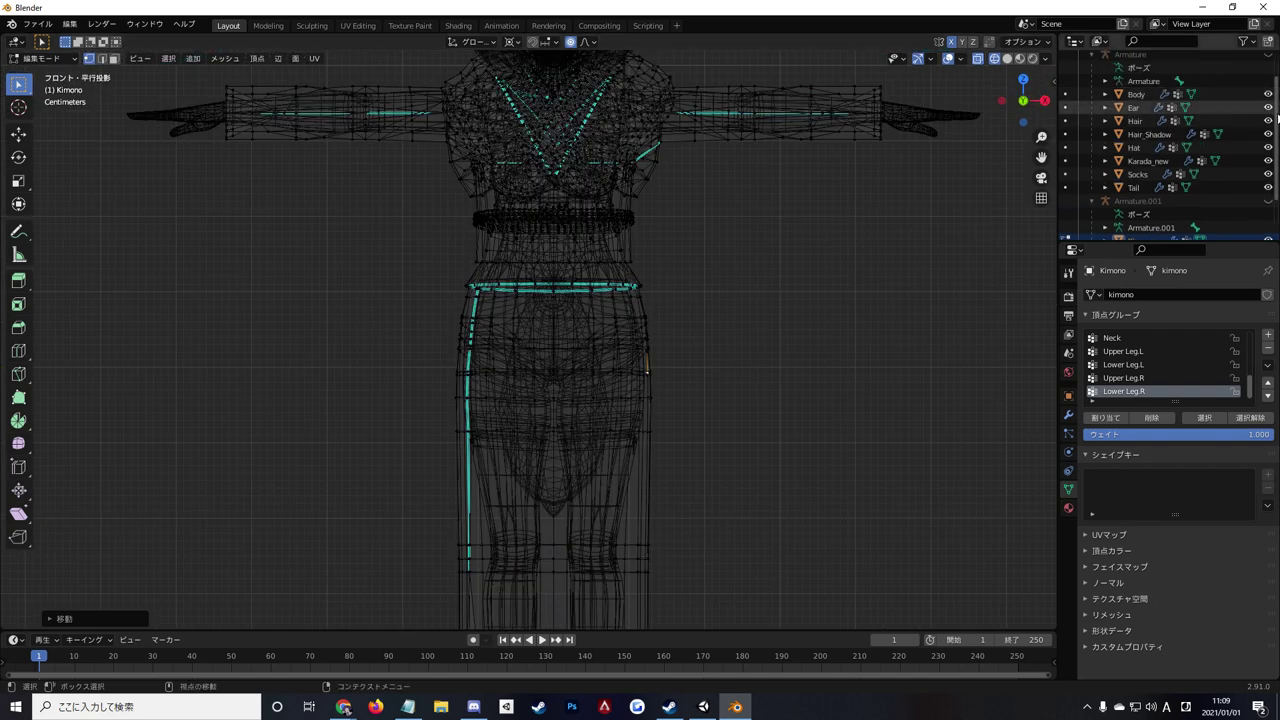
{"action": "left_click", "coordinate": [1268, 174]}
{"action": "left_click", "coordinate": [1268, 175]}
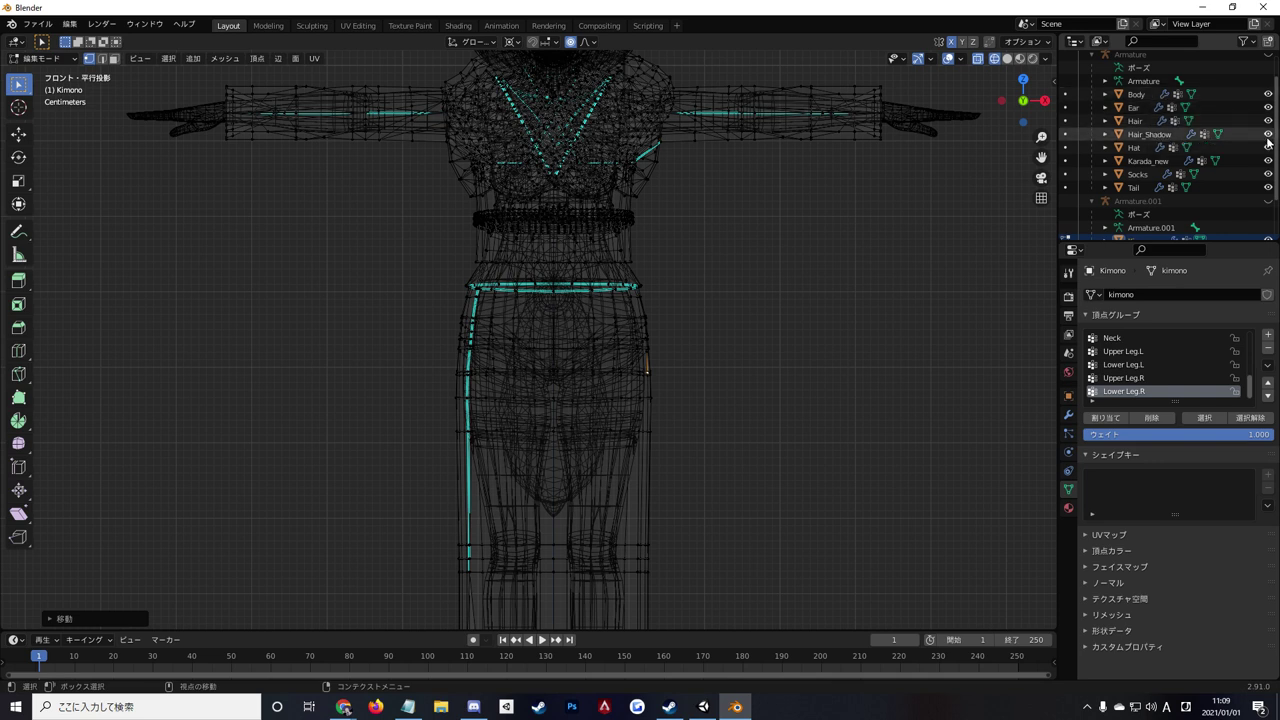
{"action": "left_click", "coordinate": [1268, 161]}
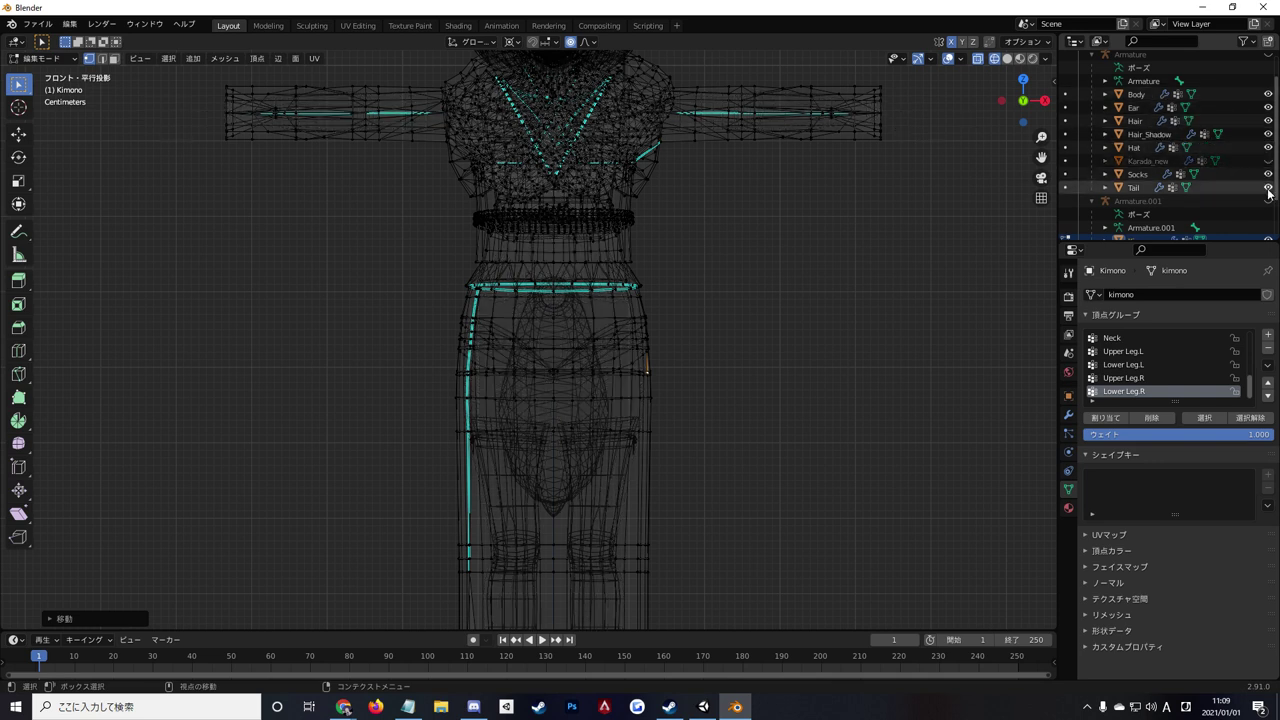
{"action": "left_click", "coordinate": [1268, 187]}
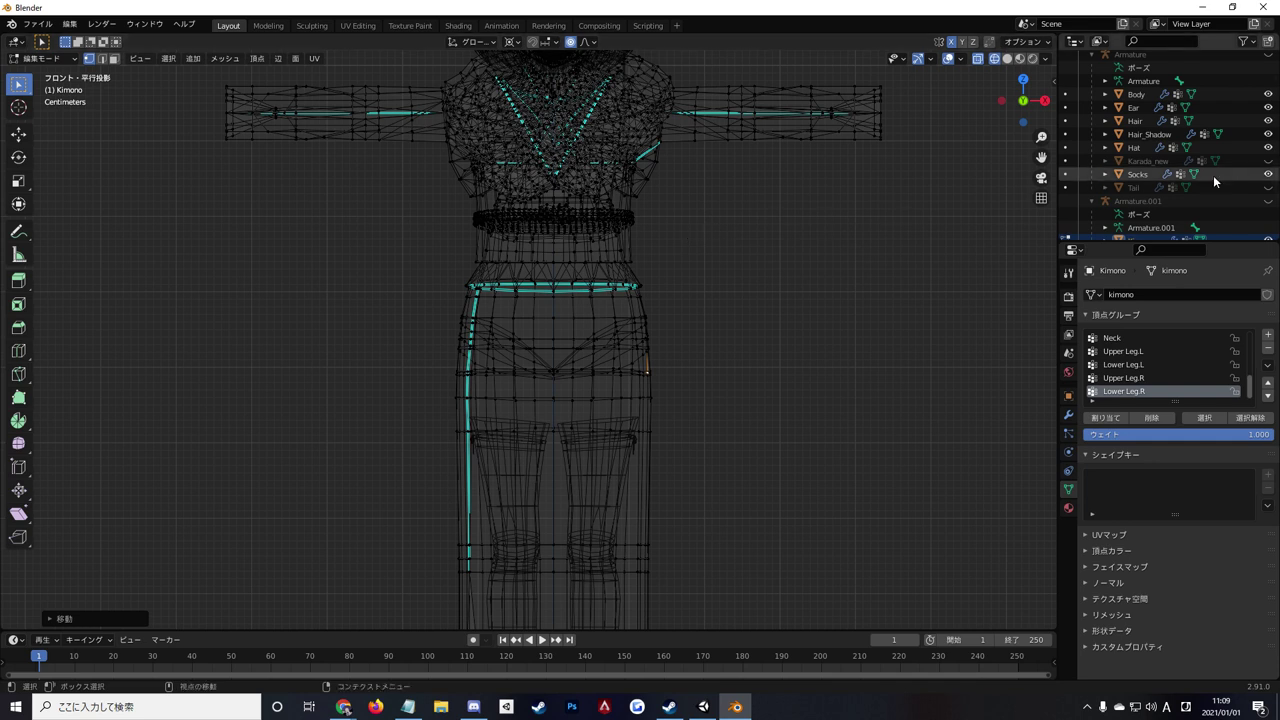
{"action": "left_click", "coordinate": [1268, 161]}
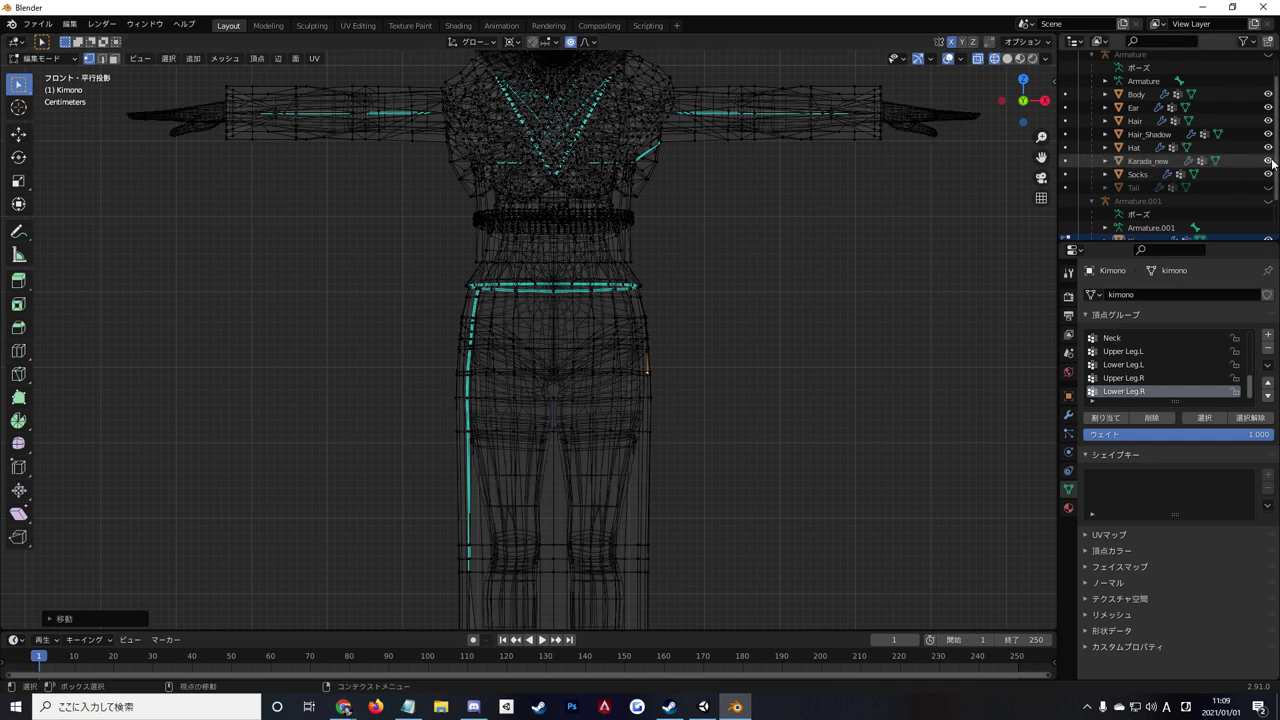
{"action": "left_click", "coordinate": [1268, 161]}
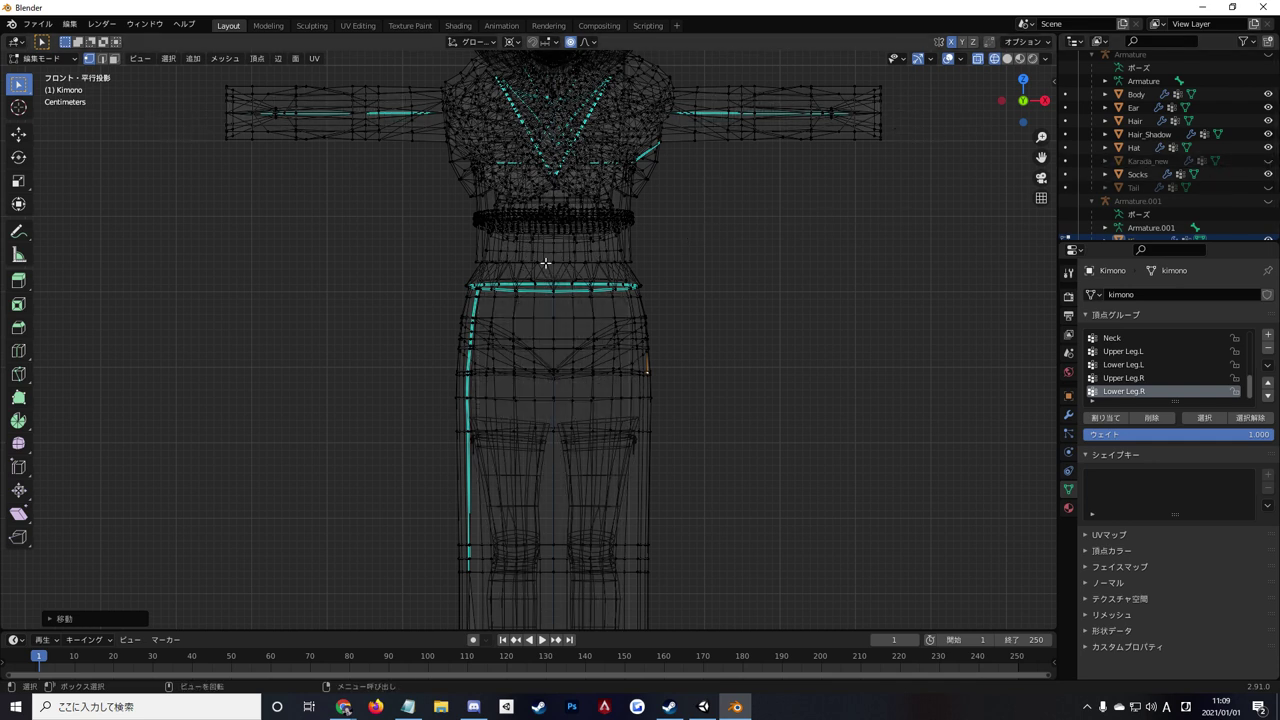
Select a row of kimono waist vertices, orbit to perspective, then clear the selection.
{"action": "left_click", "coordinate": [516, 319]}
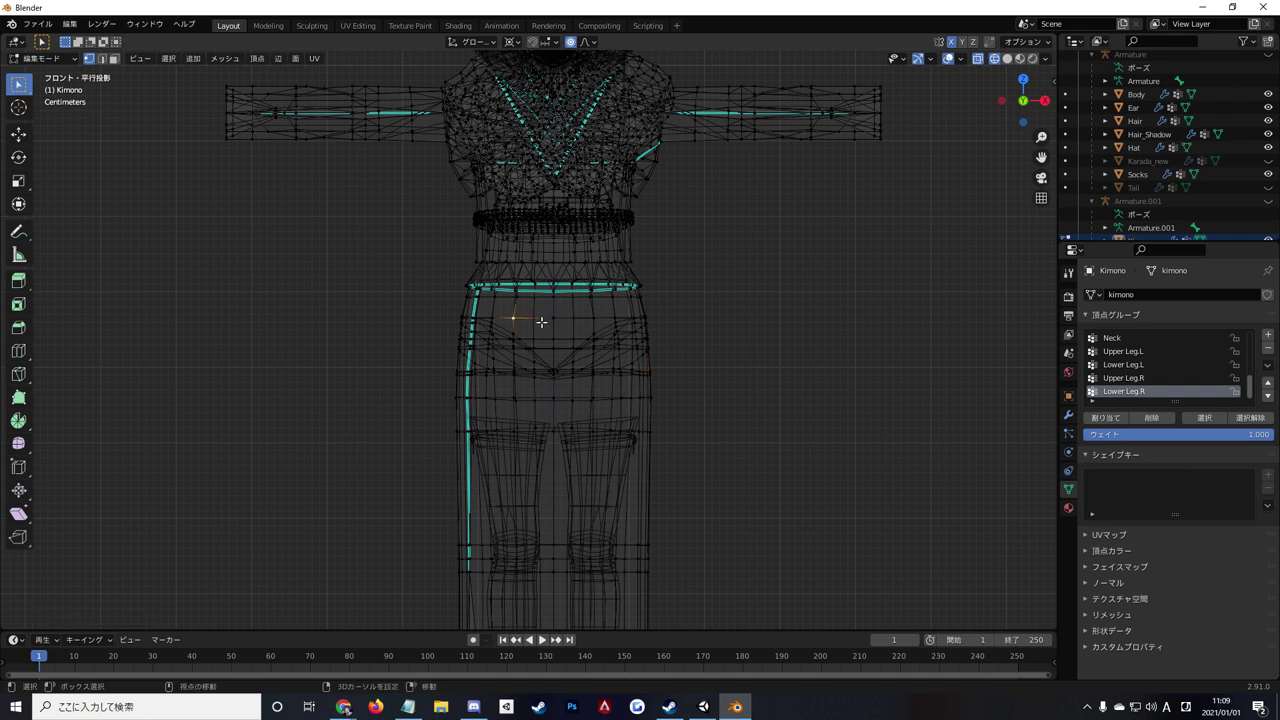
{"action": "left_click", "coordinate": [535, 319], "text": "shift"}
{"action": "left_click", "coordinate": [554, 319], "text": "shift"}
{"action": "mouse_move", "coordinate": [605, 318]}
{"action": "middle_mouse_down"}
{"action": "mouse_move", "coordinate": [648, 357]}
{"action": "mouse_move", "coordinate": [723, 337]}
{"action": "middle_mouse_up"}
{"action": "left_click", "coordinate": [722, 337]}
{"action": "scroll", "coordinate": [700, 337], "scroll_direction": "up", "scroll_amount": 2}
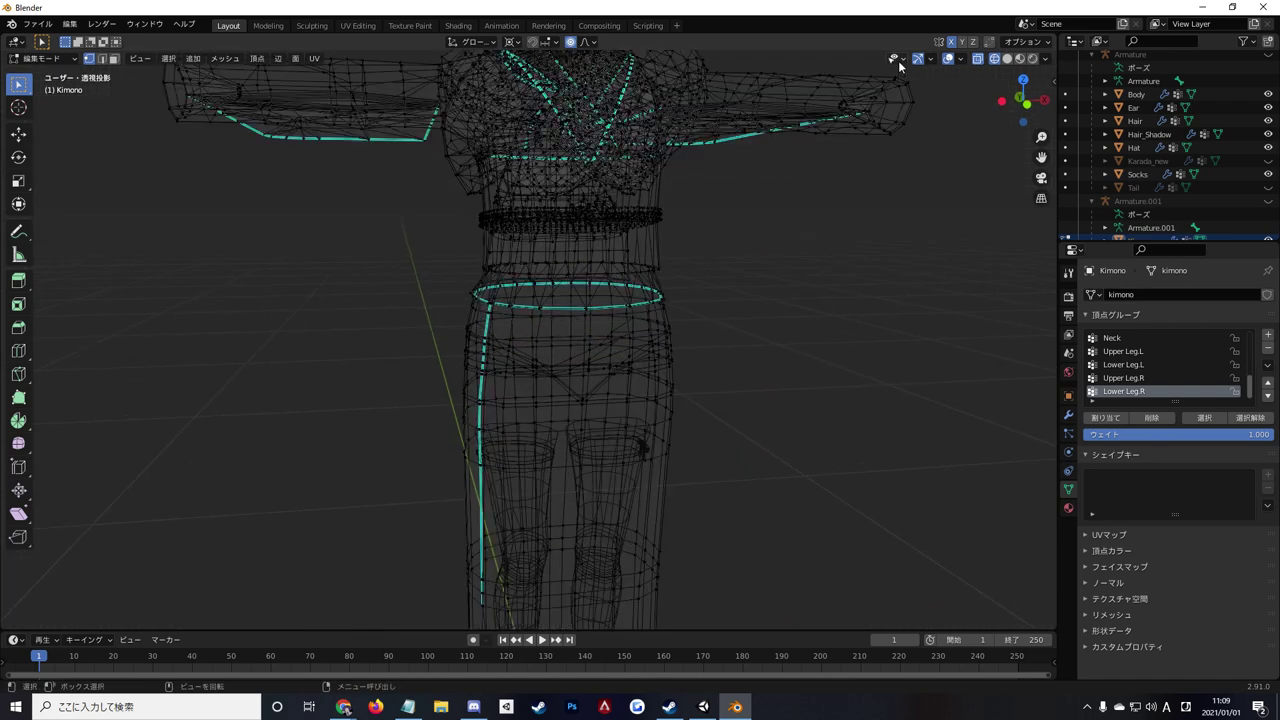
Switch to Solid shading and orbit to inspect the kimono's waist and skirt.
{"action": "left_click", "coordinate": [1006, 58]}
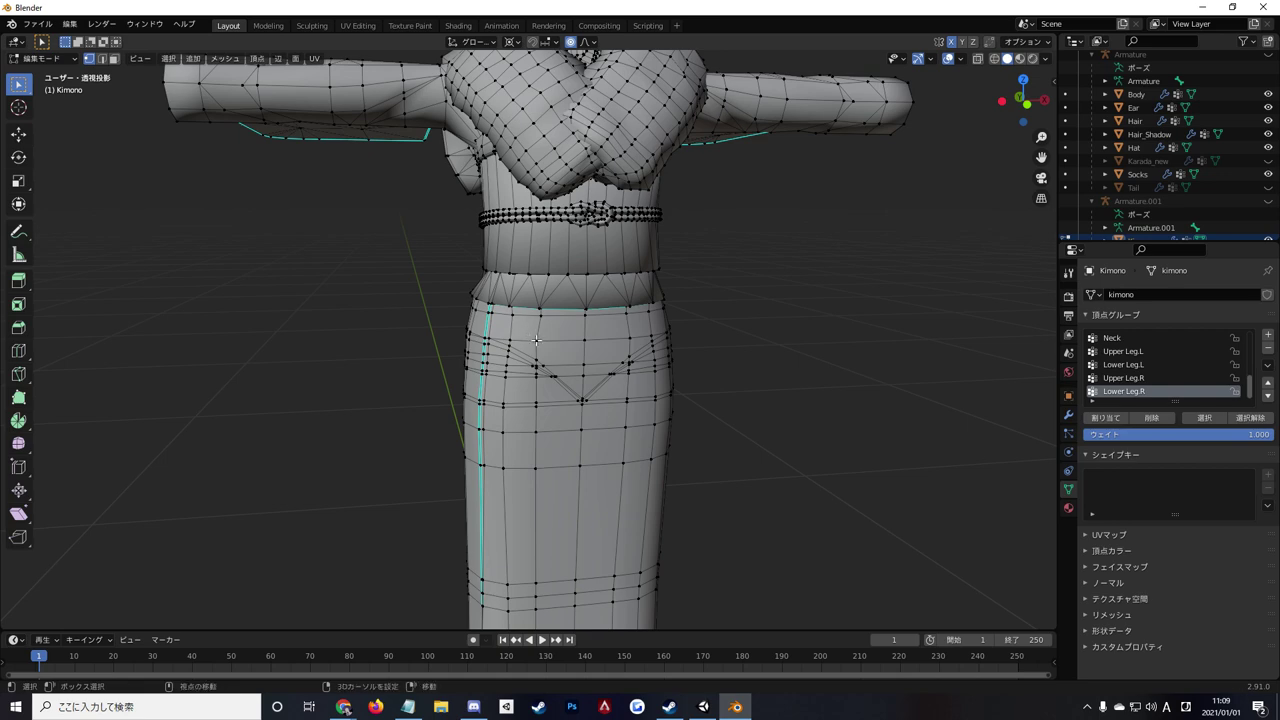
{"action": "scroll", "coordinate": [660, 340], "scroll_direction": "down", "scroll_amount": 1}
{"action": "scroll", "coordinate": [671, 343], "scroll_direction": "down", "scroll_amount": 1}
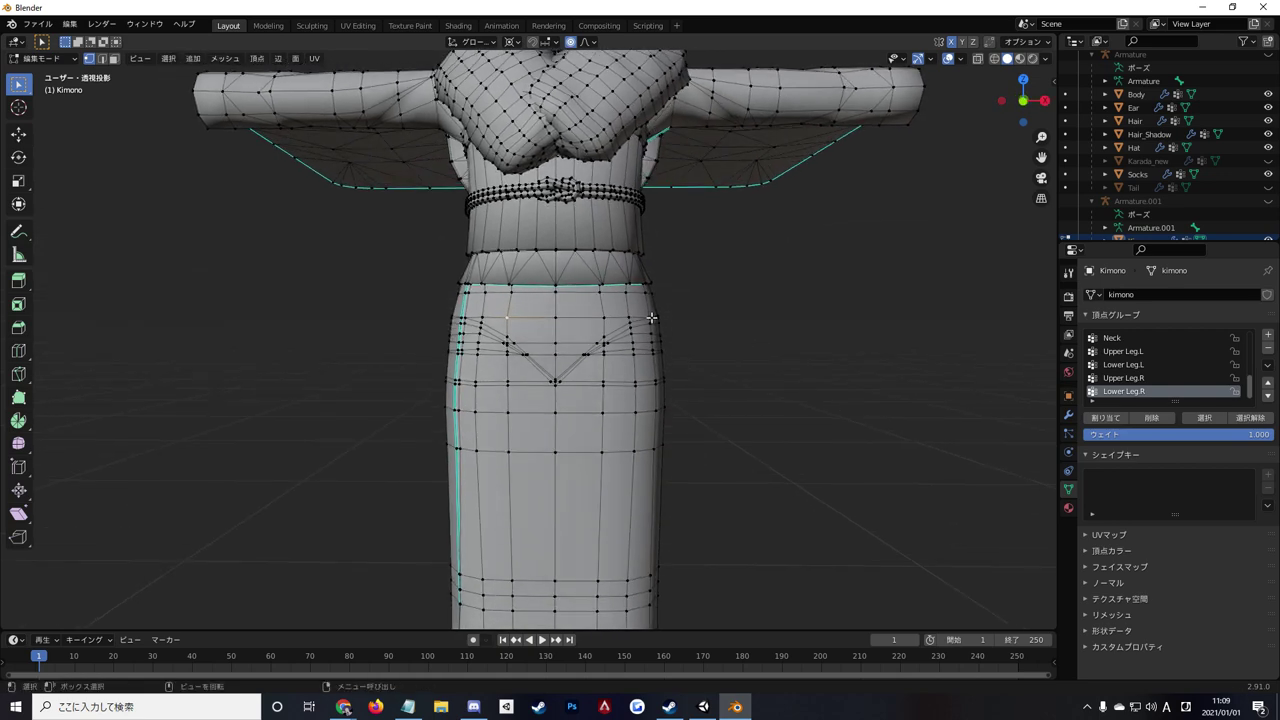
{"action": "scroll", "coordinate": [660, 324], "scroll_direction": "down", "scroll_amount": 1}
{"action": "mouse_move", "coordinate": [660, 324]}
{"action": "middle_mouse_down"}
{"action": "mouse_move", "coordinate": [894, 323]}
{"action": "mouse_move", "coordinate": [480, 326]}
{"action": "middle_mouse_up"}
{"action": "scroll", "coordinate": [769, 317], "scroll_direction": "up", "scroll_amount": 3}
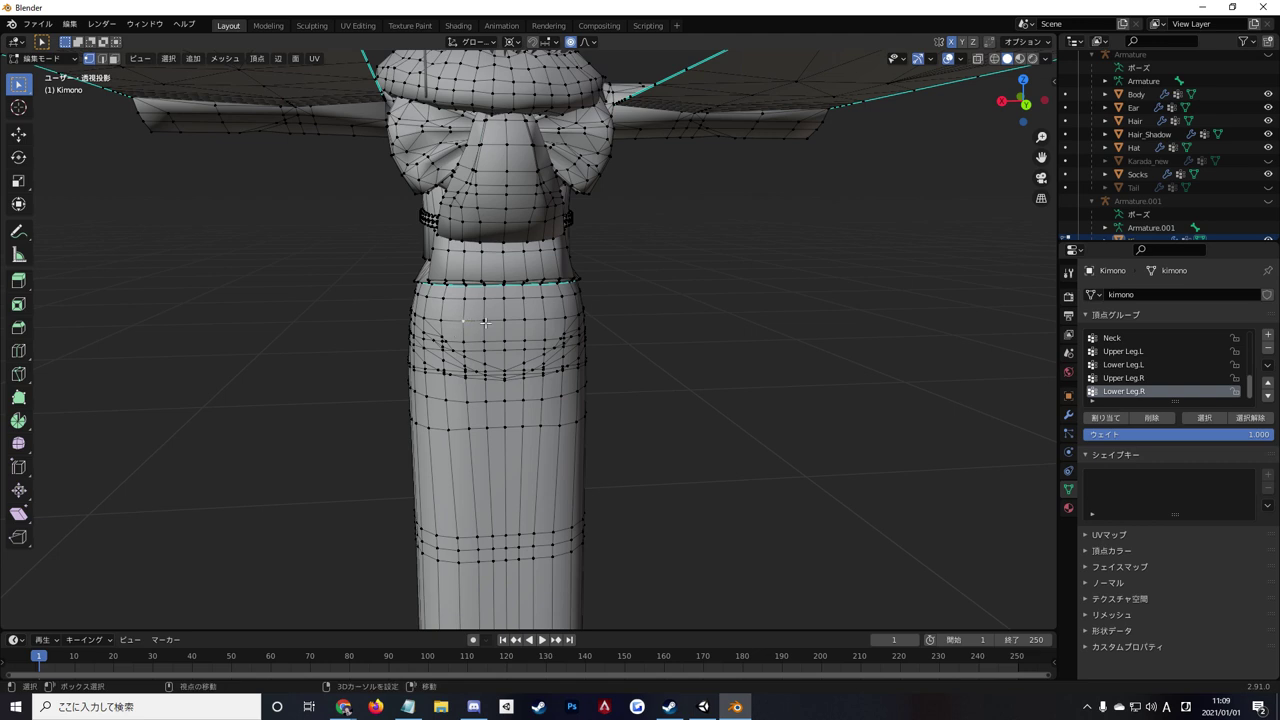
Select two kimono waist vertices and view them in Right Ortho.
{"action": "left_click", "coordinate": [504, 320], "text": "shift"}
{"action": "left_click", "coordinate": [546, 322], "text": "shift"}
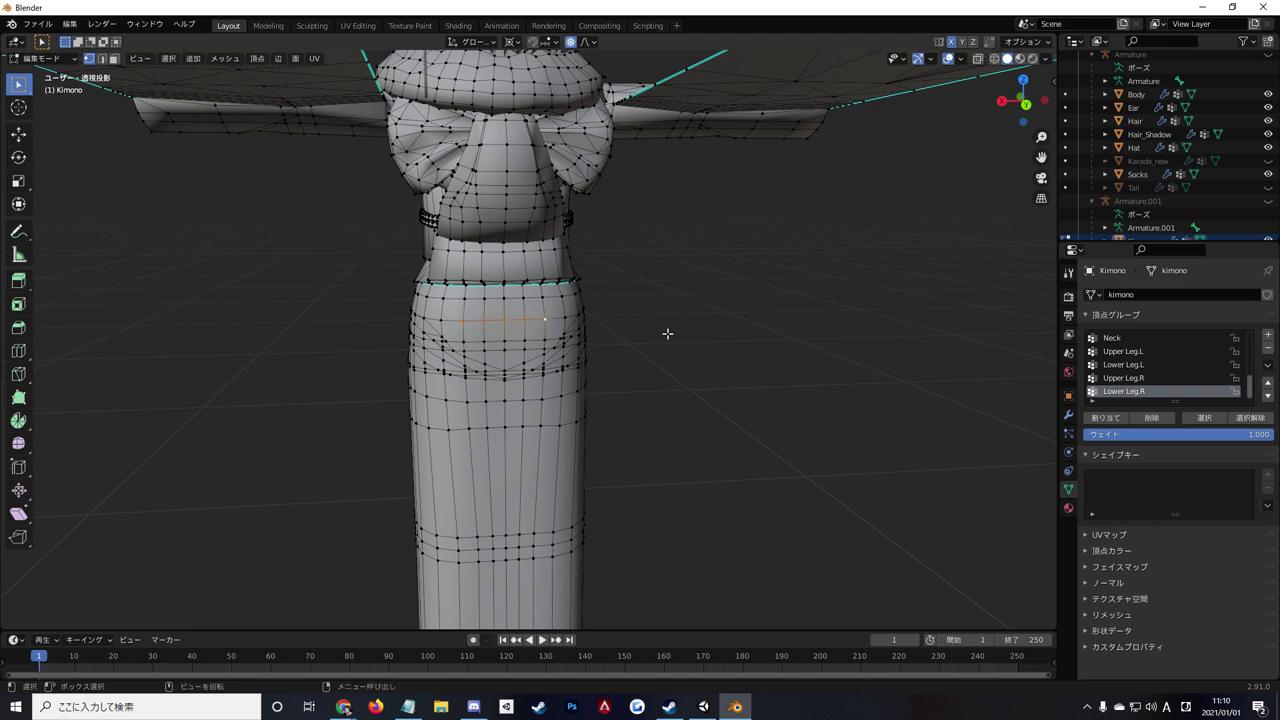
{"action": "key", "text": "KP_1"}
{"action": "key", "text": "KP_3"}
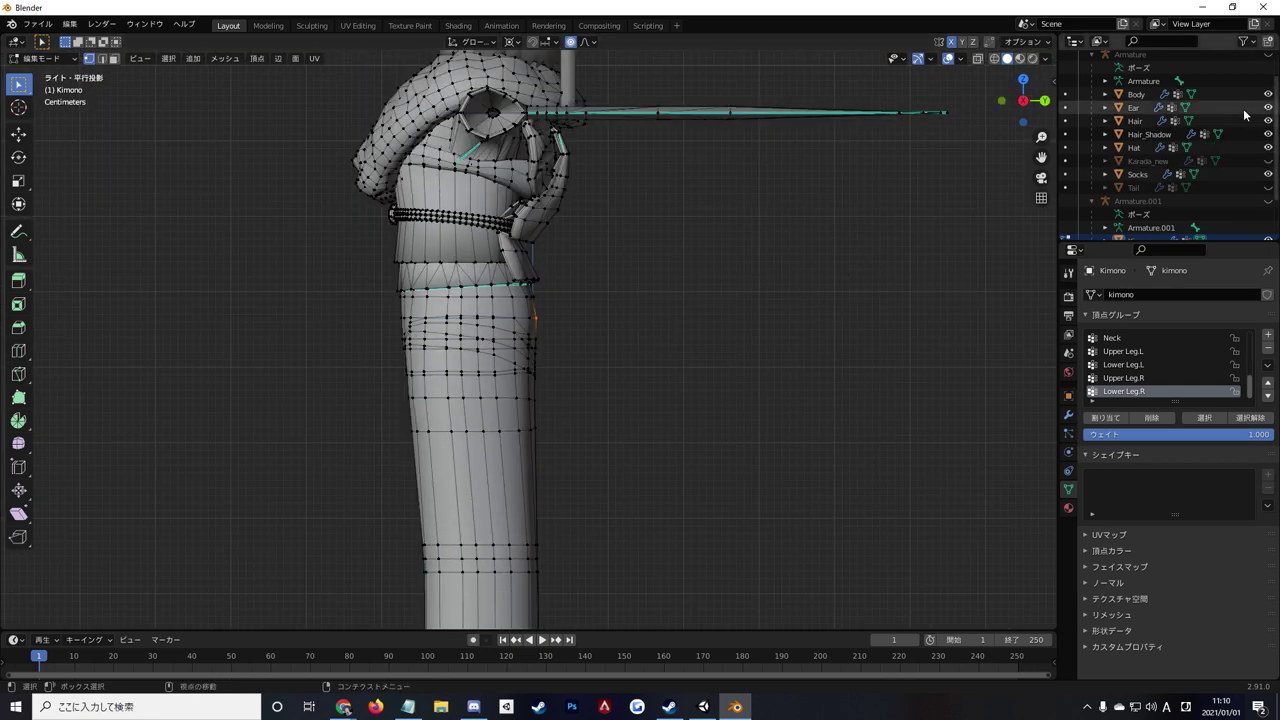
Unhide Karada_new and shift the selected kimono waist vertices along Y from the right side.
{"action": "left_click", "coordinate": [1268, 161]}
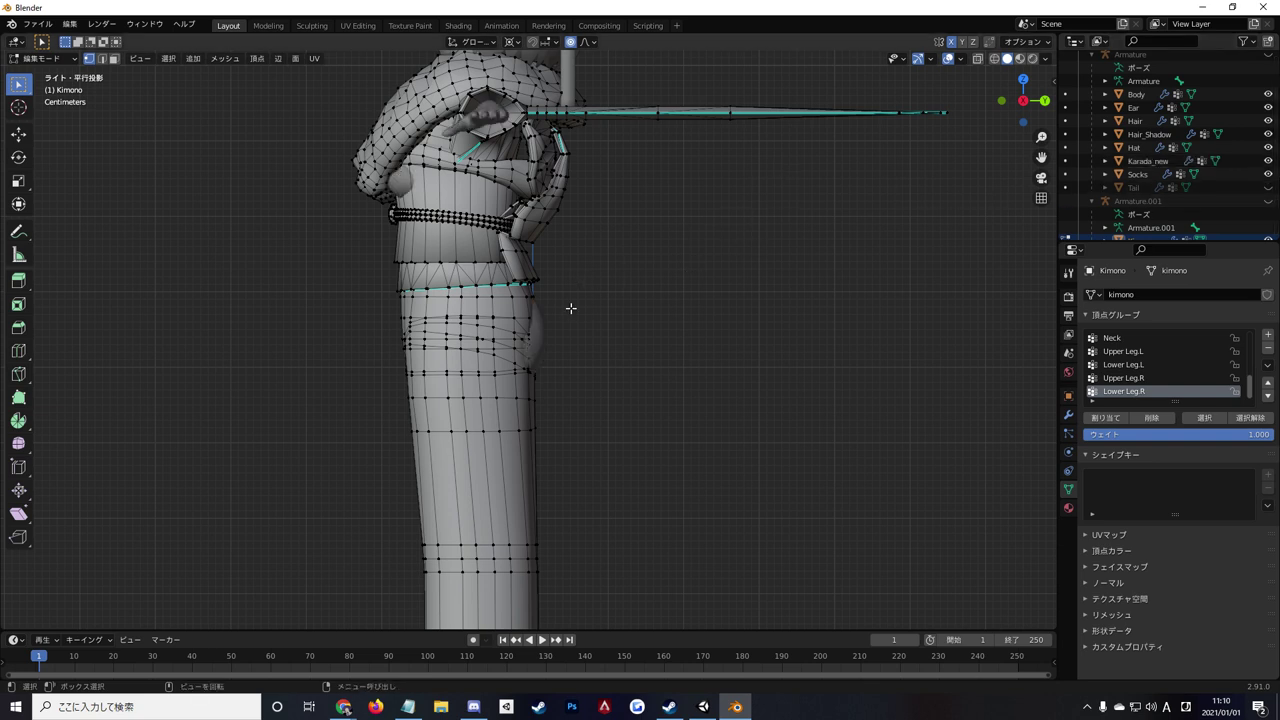
{"action": "key", "text": "g"}
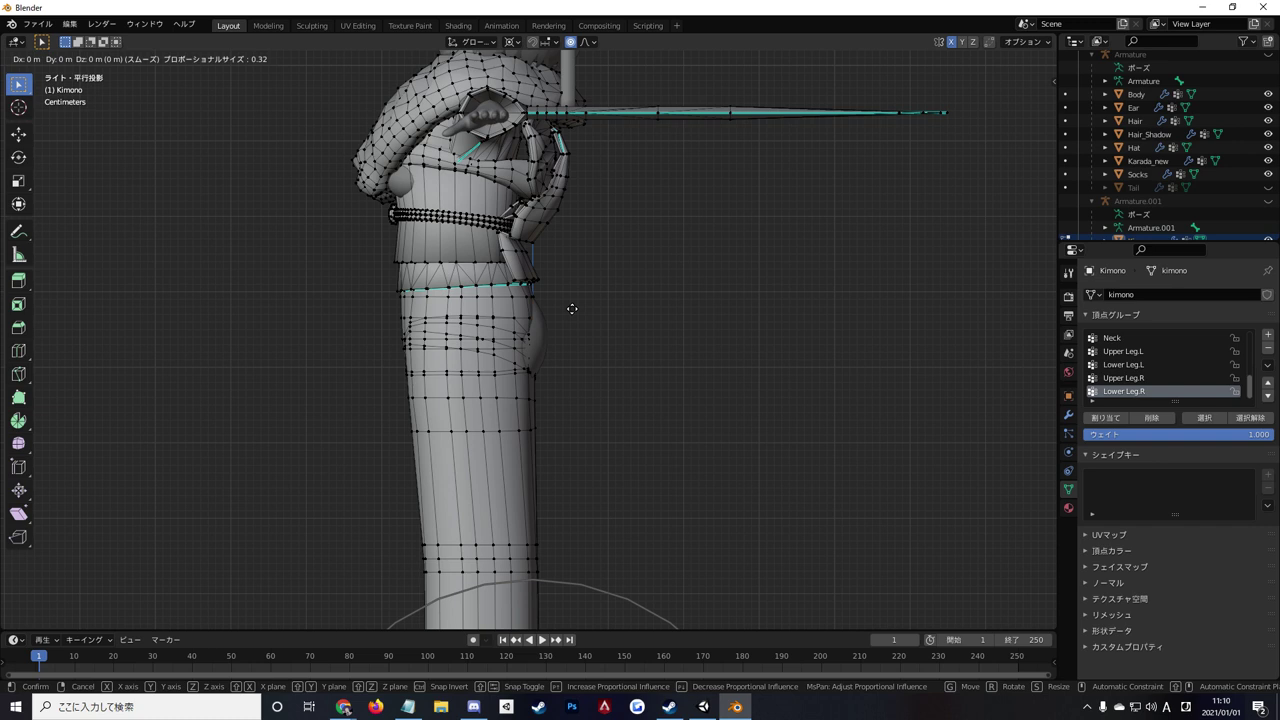
{"action": "key", "text": "y"}
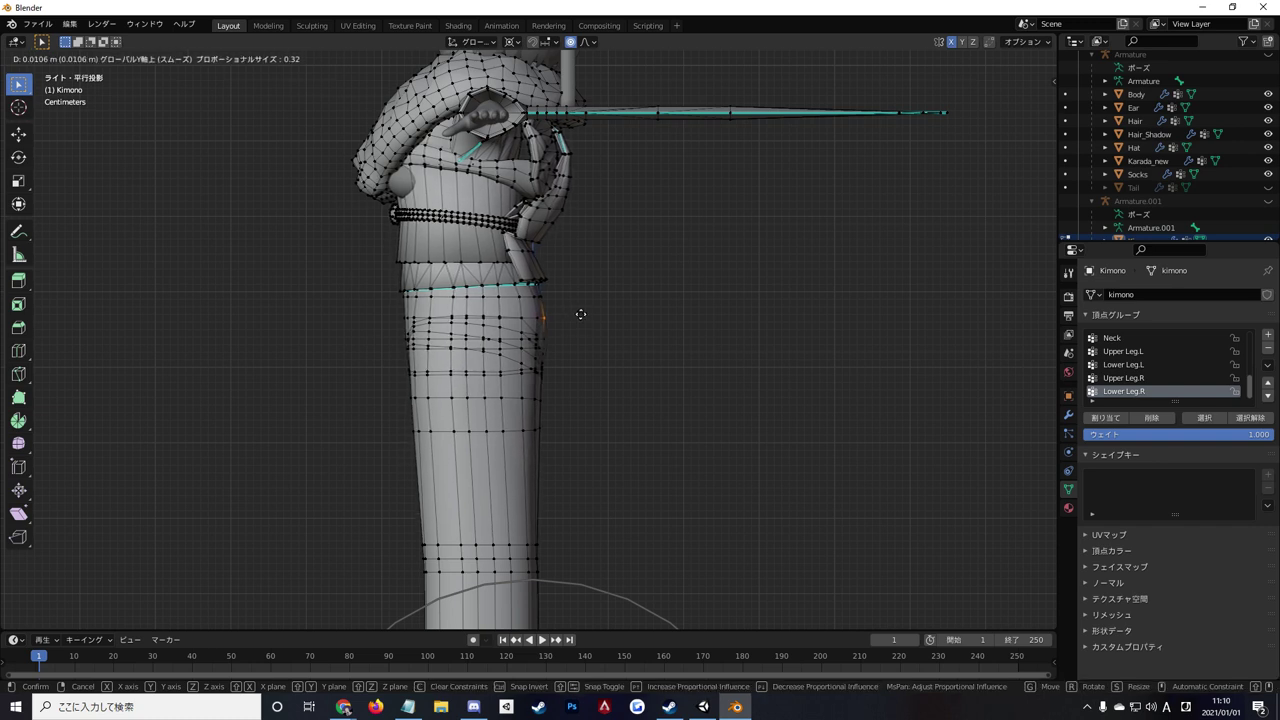
{"action": "left_click", "coordinate": [582, 316]}
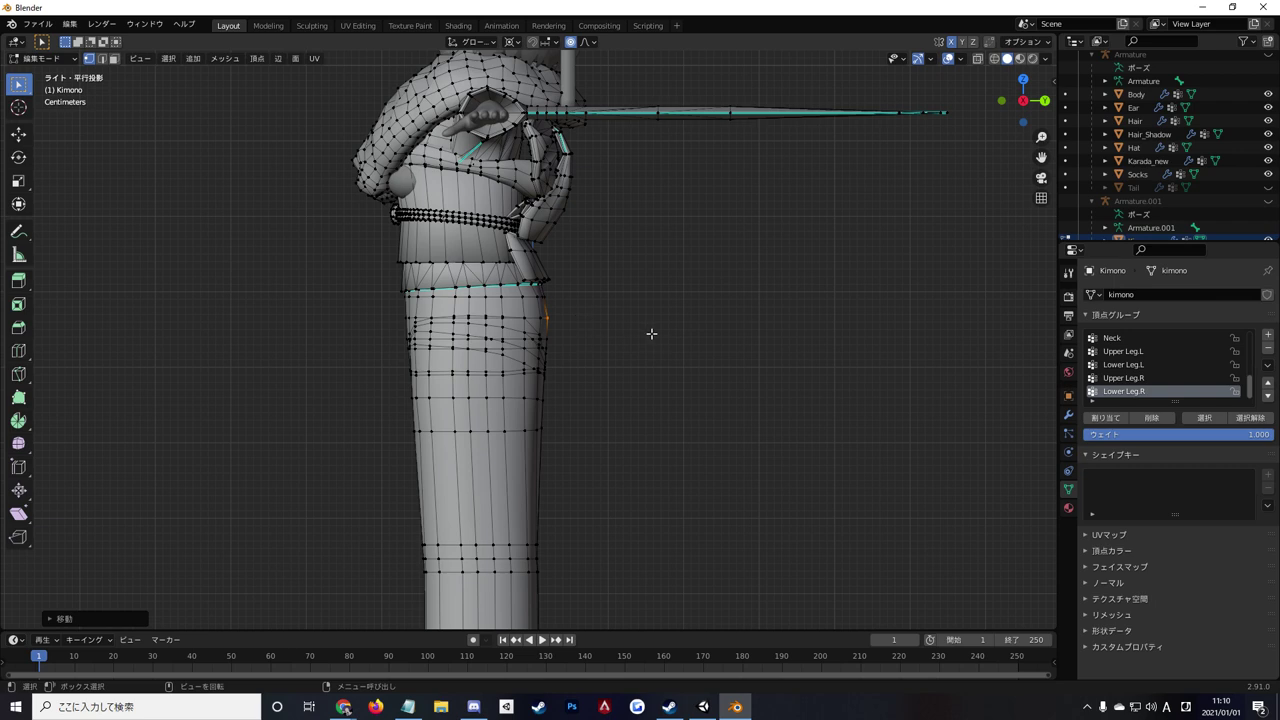
From the back view, move the kimono waist vertices along Y again to fit the body.
{"action": "key", "text": "KP_1"}
{"action": "key", "text": "KP_3"}
{"action": "key", "text": "KP_1"}
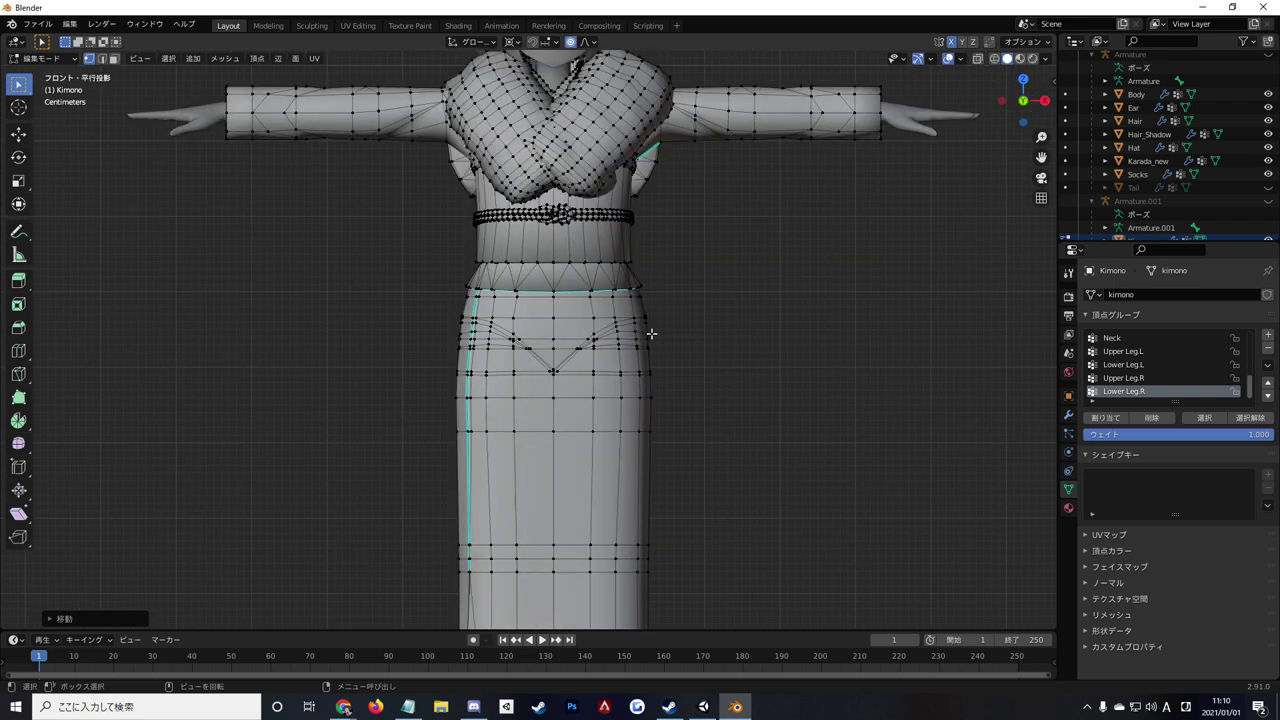
{"action": "key", "text": "ctrl+KP_1"}
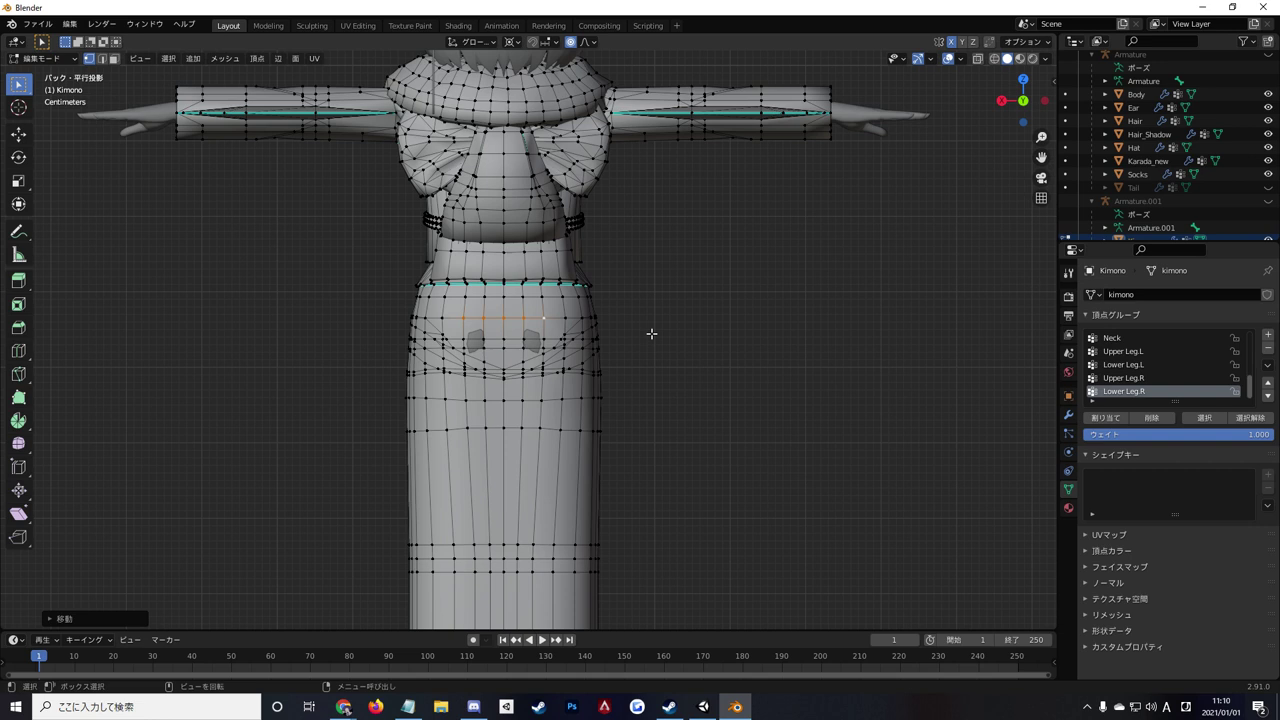
{"action": "key", "text": "g"}
{"action": "key", "text": "y"}
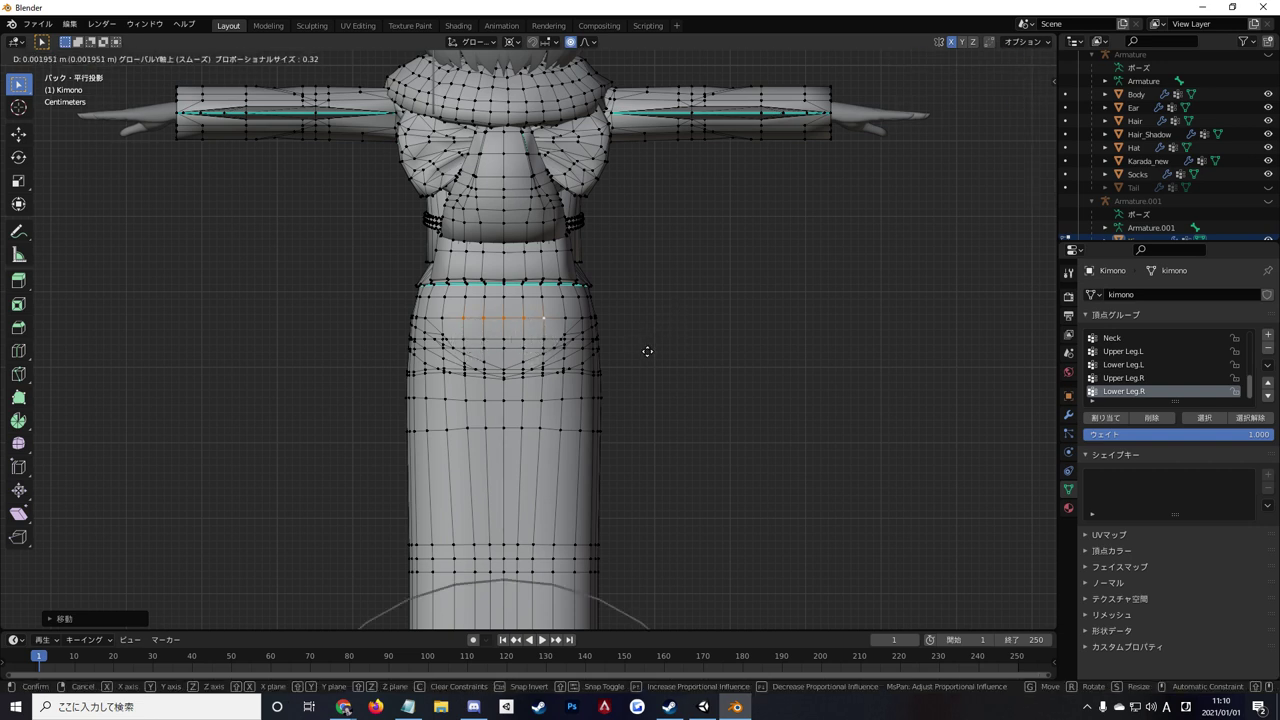
{"action": "left_click", "coordinate": [647, 351]}
Orbit and zoom around the figure to inspect how the kimono waist fits.
{"action": "key", "text": "KP_1"}
{"action": "key", "text": "KP_3"}
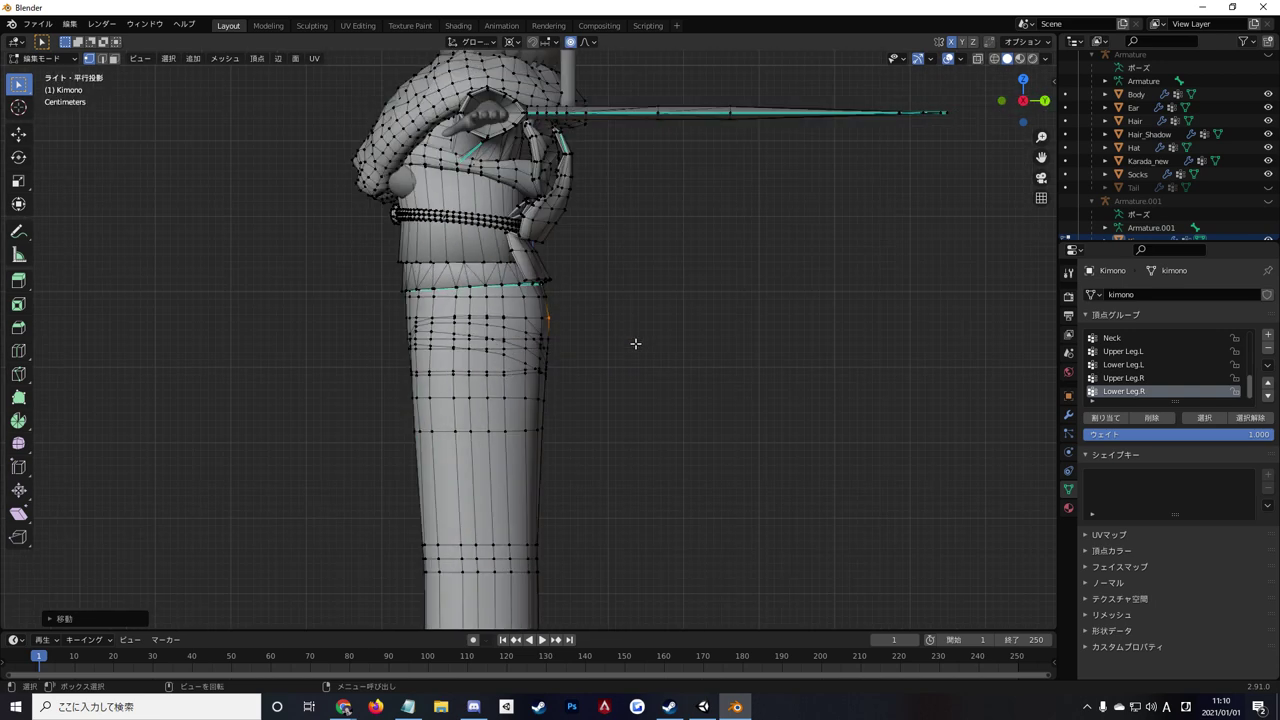
{"action": "scroll", "coordinate": [623, 349], "scroll_direction": "down", "scroll_amount": 3}
{"action": "scroll", "coordinate": [623, 349], "scroll_direction": "up", "scroll_amount": 3}
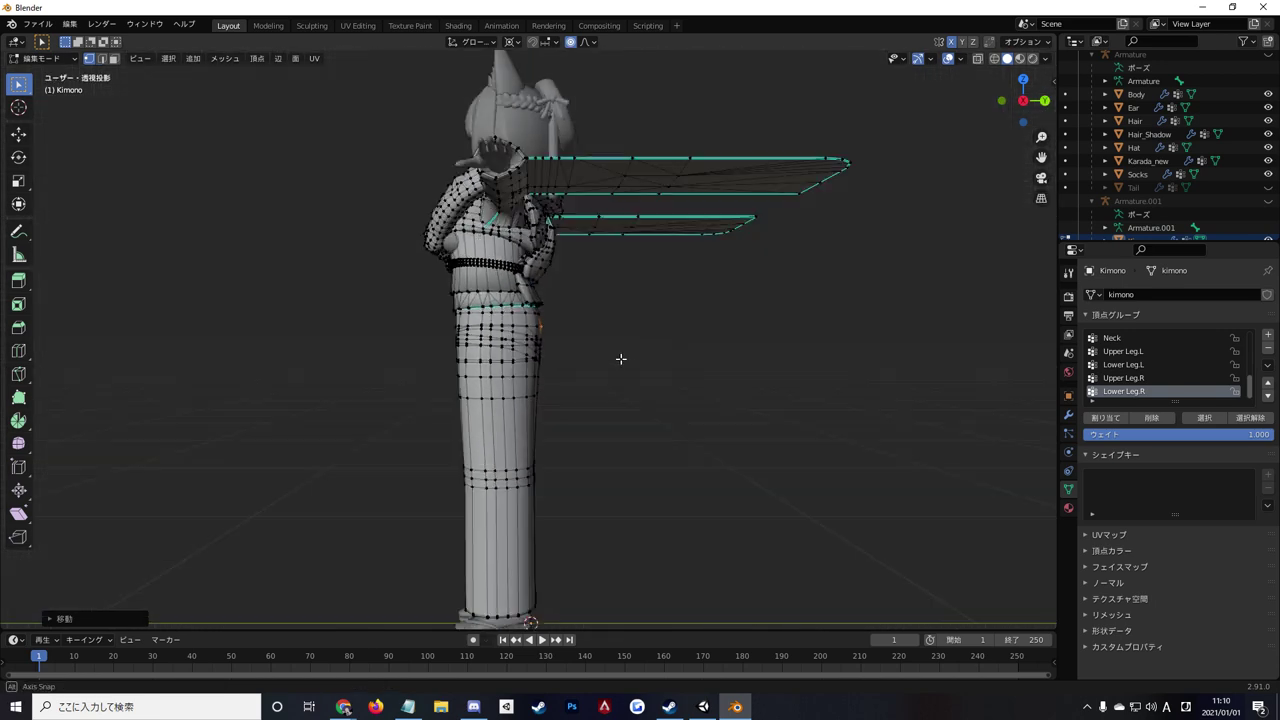
{"action": "middle_click_drag", "start_coordinate": [623, 349], "coordinate": [488, 370]}
{"action": "scroll", "coordinate": [488, 370], "scroll_direction": "down", "scroll_amount": 2}
{"action": "scroll", "coordinate": [631, 374], "scroll_direction": "down", "scroll_amount": 2}
{"action": "mouse_move", "coordinate": [631, 374]}
{"action": "middle_mouse_down"}
{"action": "mouse_move", "coordinate": [908, 359]}
{"action": "mouse_move", "coordinate": [600, 275]}
{"action": "mouse_move", "coordinate": [703, 318]}
{"action": "middle_mouse_up"}
{"action": "scroll", "coordinate": [640, 290], "scroll_direction": "up", "scroll_amount": 5}
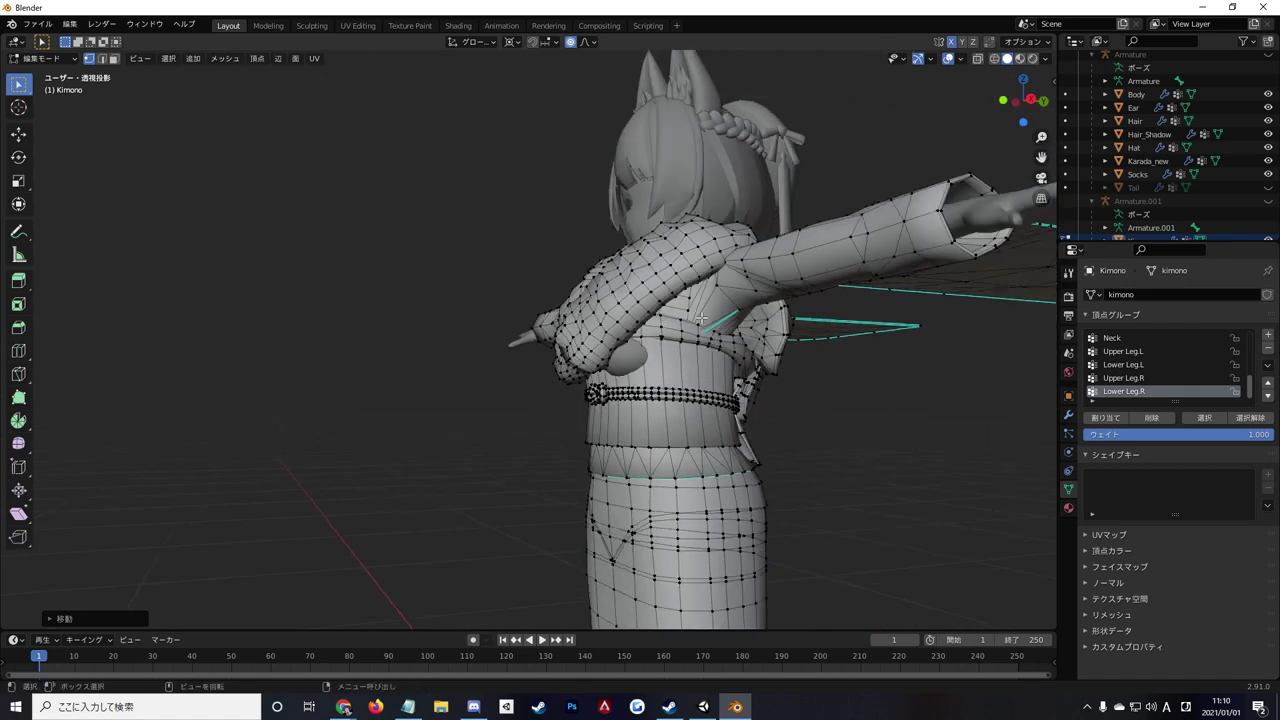
{"action": "scroll", "coordinate": [637, 332], "scroll_direction": "up", "scroll_amount": 1}
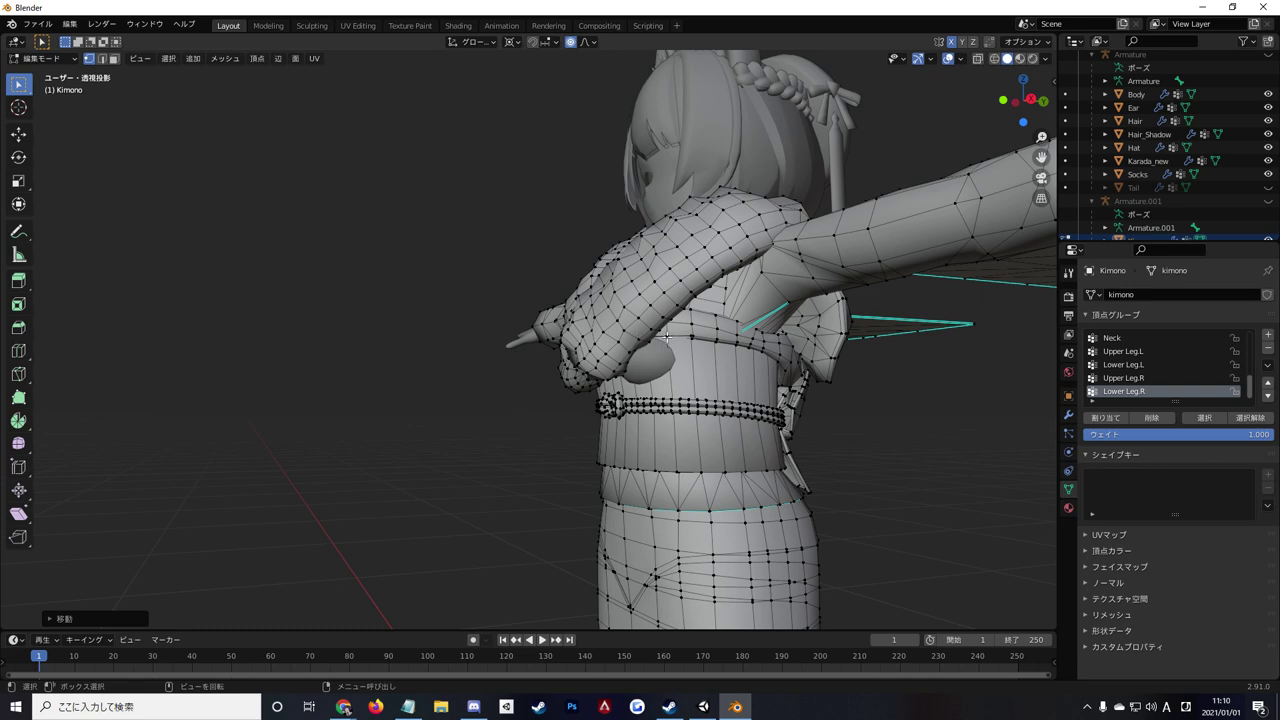
{"action": "scroll", "coordinate": [610, 350], "scroll_direction": "down", "scroll_amount": 4}
{"action": "middle_click_drag", "start_coordinate": [610, 350], "coordinate": [783, 389]}
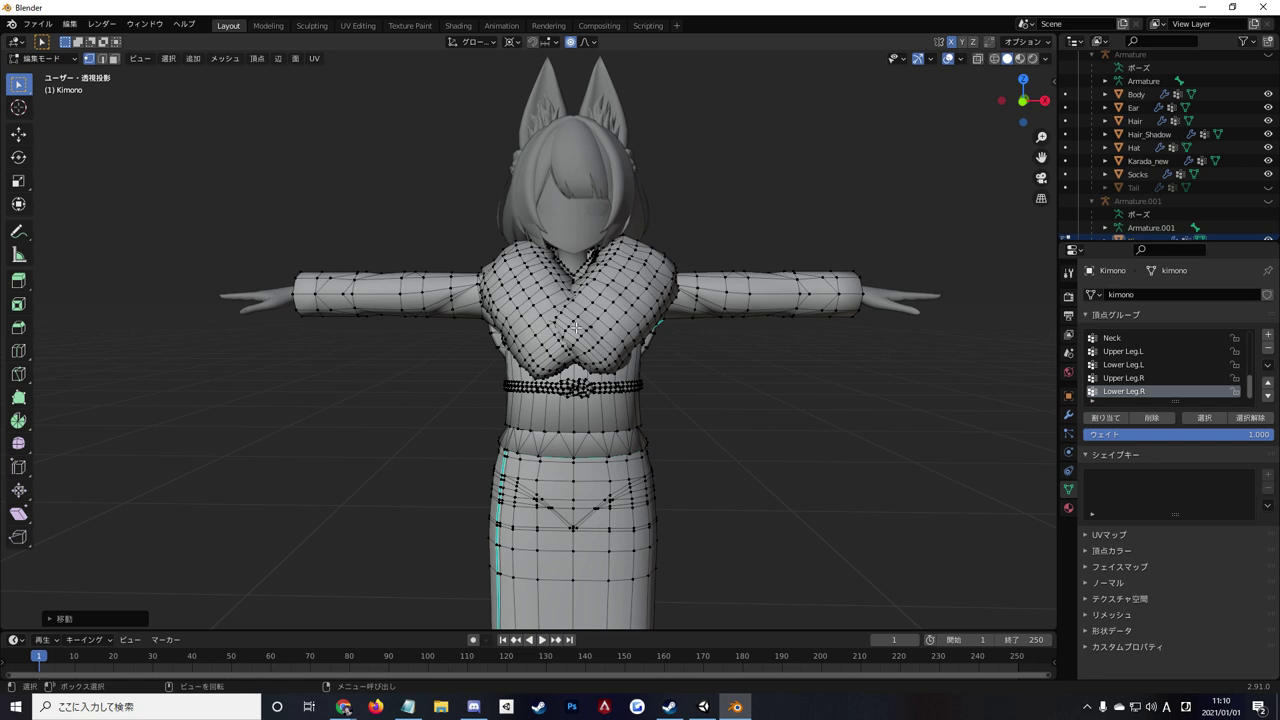
Make Option_Fur active and nudge its selected vertices along Y from the right side view.
{"action": "left_click", "coordinate": [576, 328]}
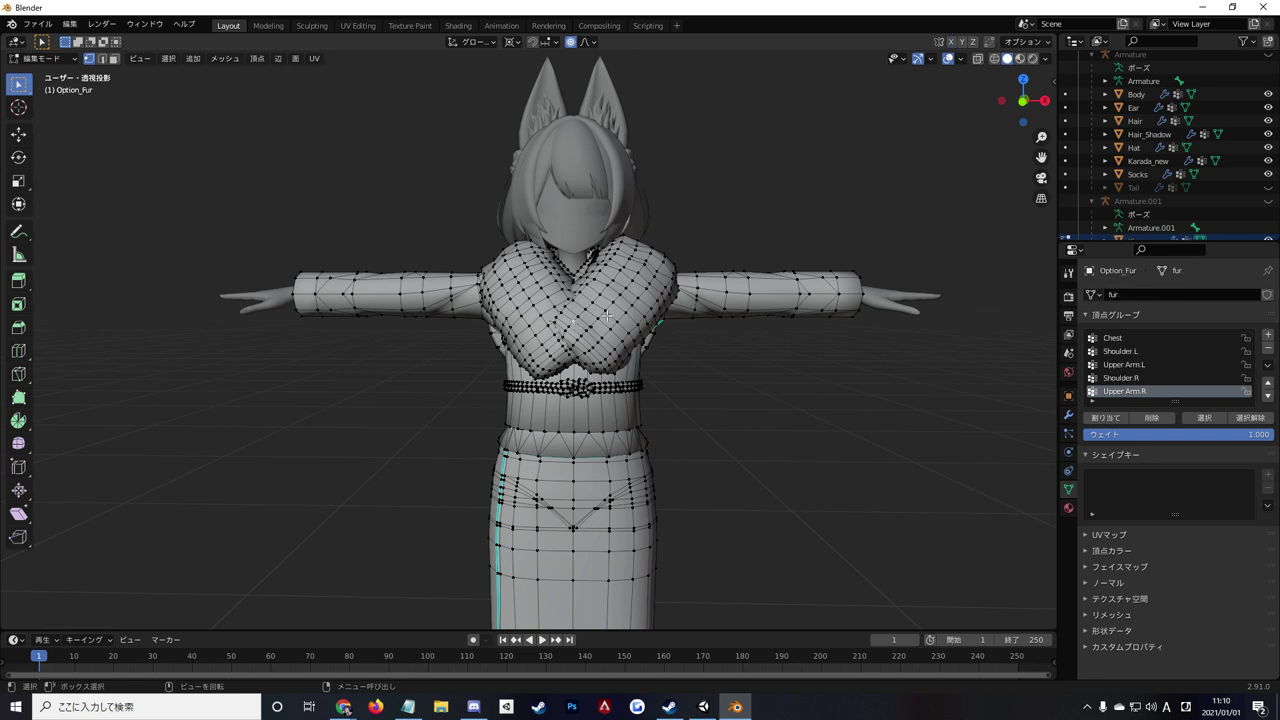
{"action": "key", "text": "KP_1"}
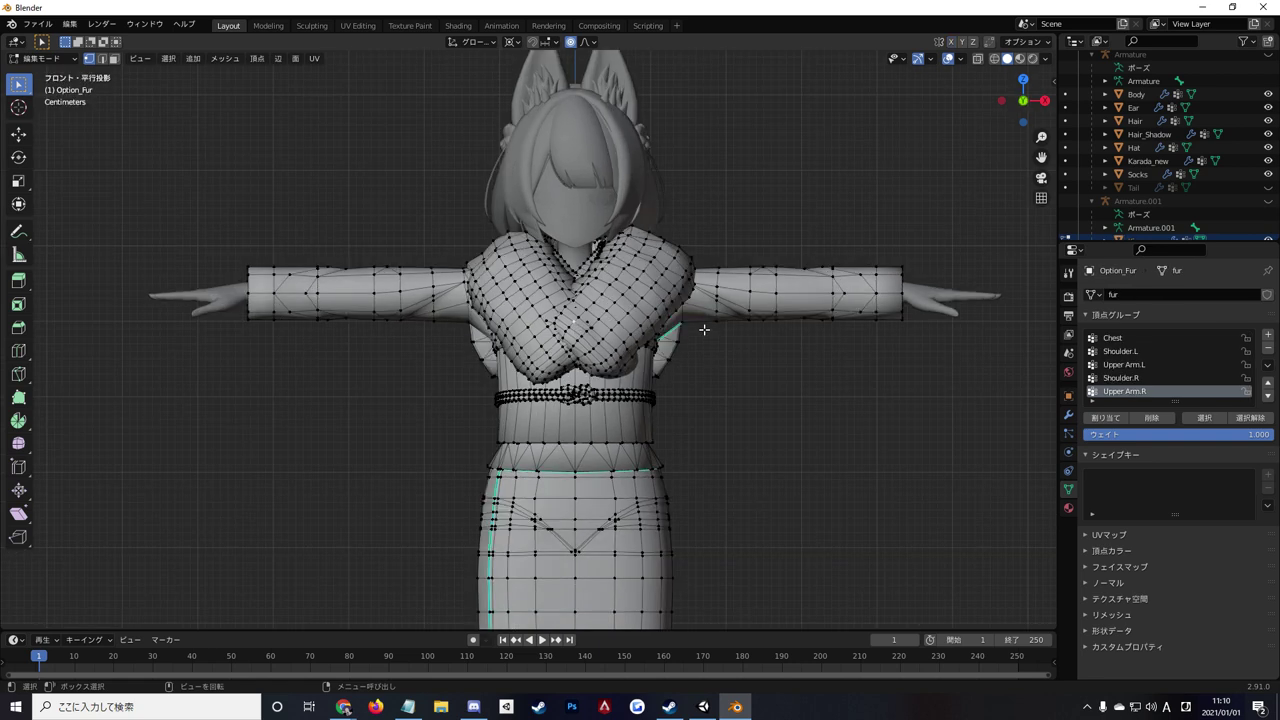
{"action": "middle_click_drag", "start_coordinate": [734, 343], "coordinate": [596, 327]}
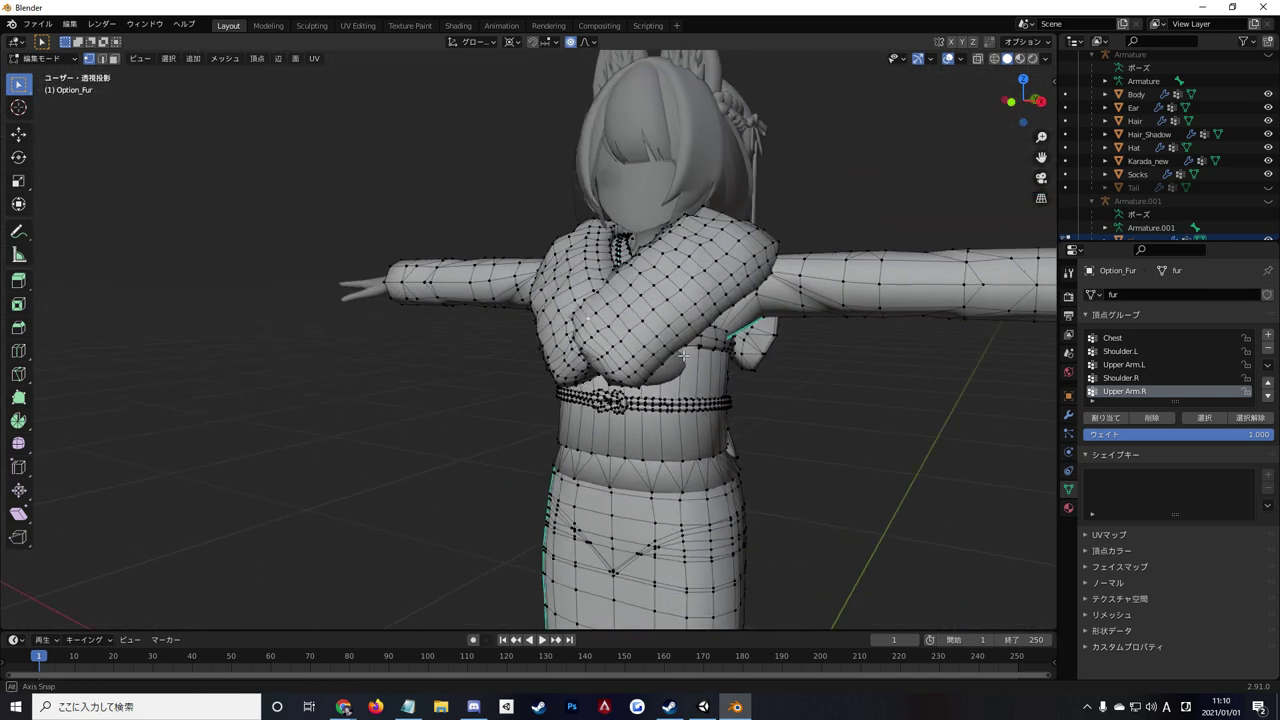
{"action": "middle_click_drag", "start_coordinate": [588, 328], "coordinate": [811, 358]}
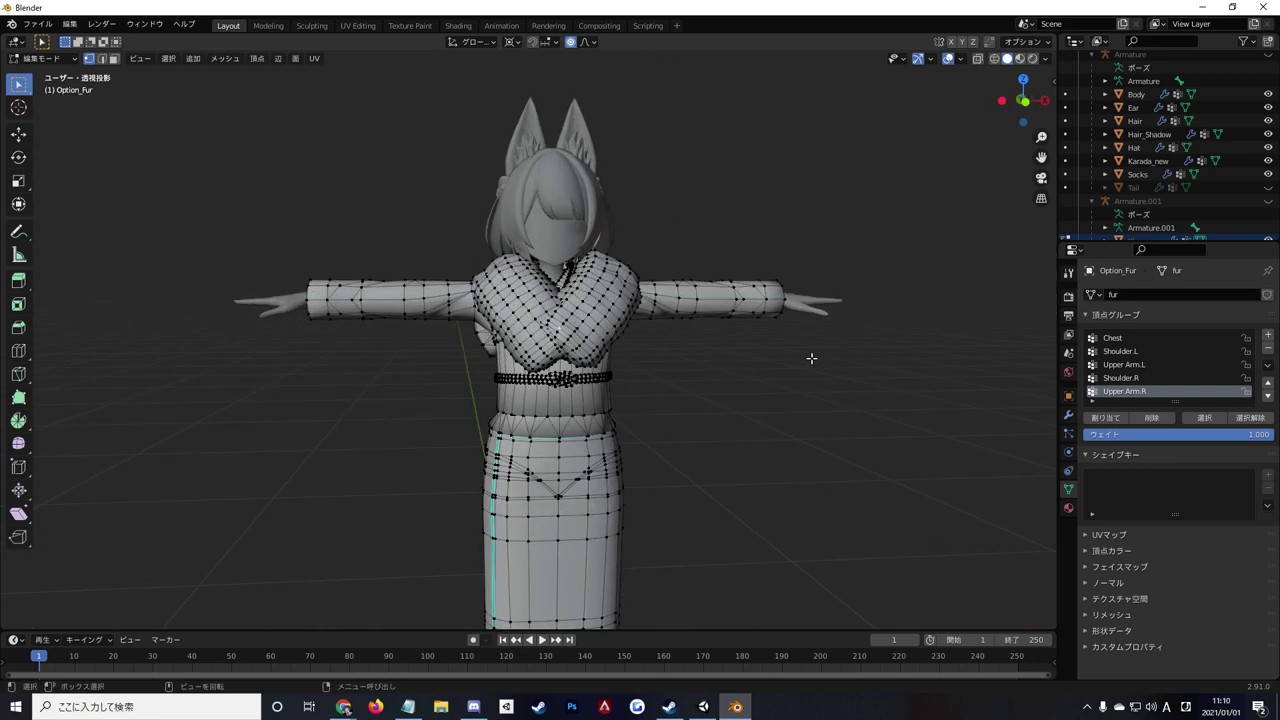
{"action": "key", "text": "KP_3"}
{"action": "key", "text": "KP_1"}
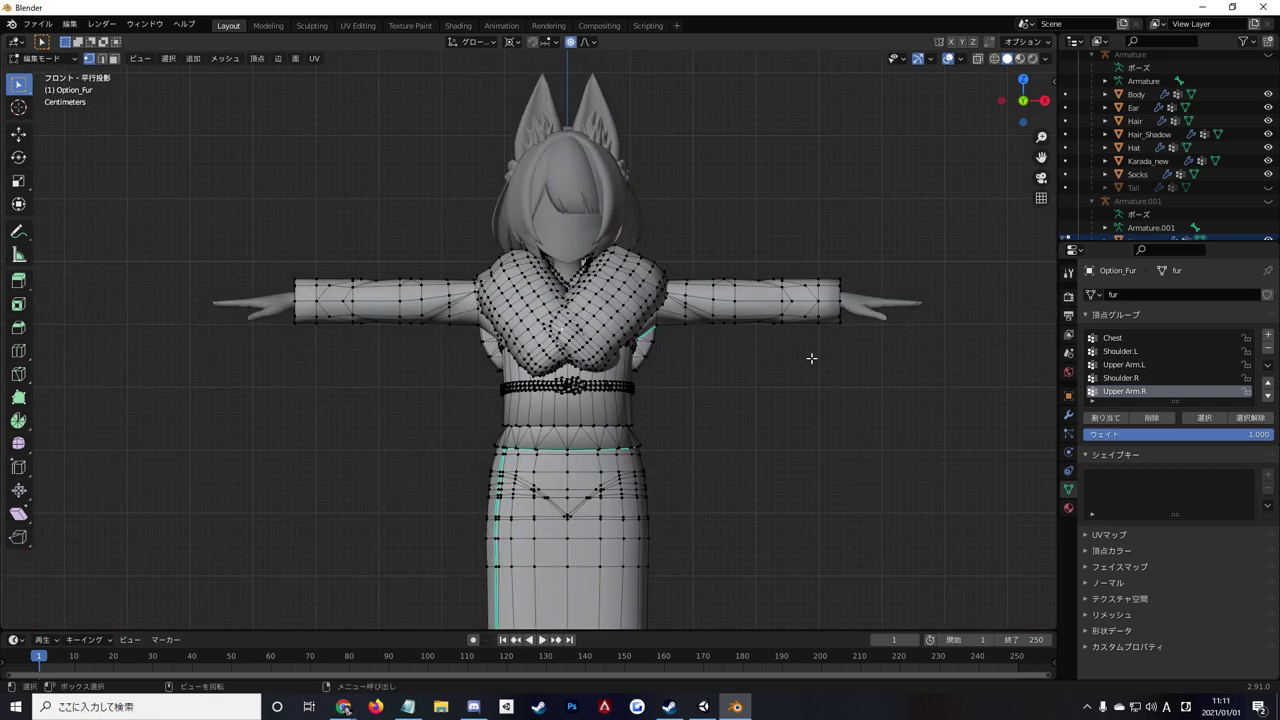
{"action": "key", "text": "KP_3"}
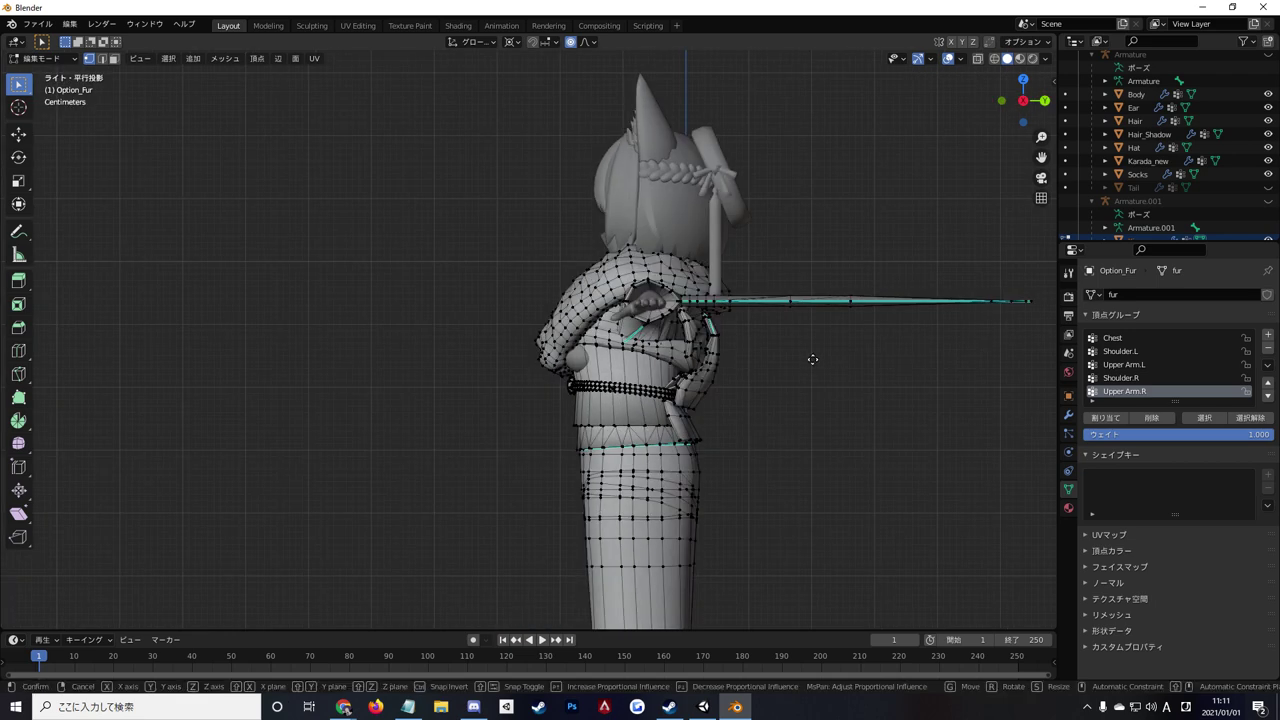
{"action": "key", "text": "g"}
{"action": "key", "text": "y"}
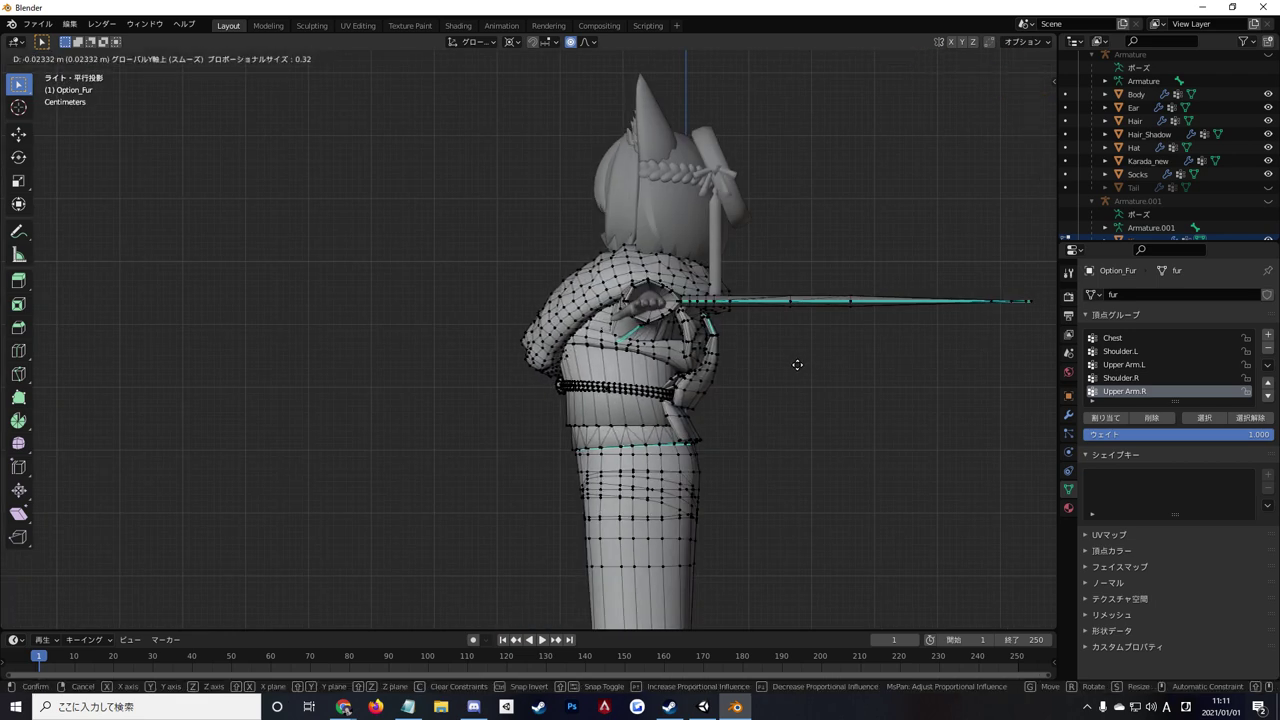
{"action": "left_click", "coordinate": [791, 366]}
Nudge the fur vertices along Y once more from the side, then exit Edit Mode.
{"action": "scroll", "coordinate": [744, 376], "scroll_direction": "down", "scroll_amount": 1}
{"action": "mouse_move", "coordinate": [744, 376]}
{"action": "middle_mouse_down"}
{"action": "mouse_move", "coordinate": [154, 368]}
{"action": "mouse_move", "coordinate": [475, 431]}
{"action": "middle_mouse_up"}
{"action": "key", "text": "KP_3"}
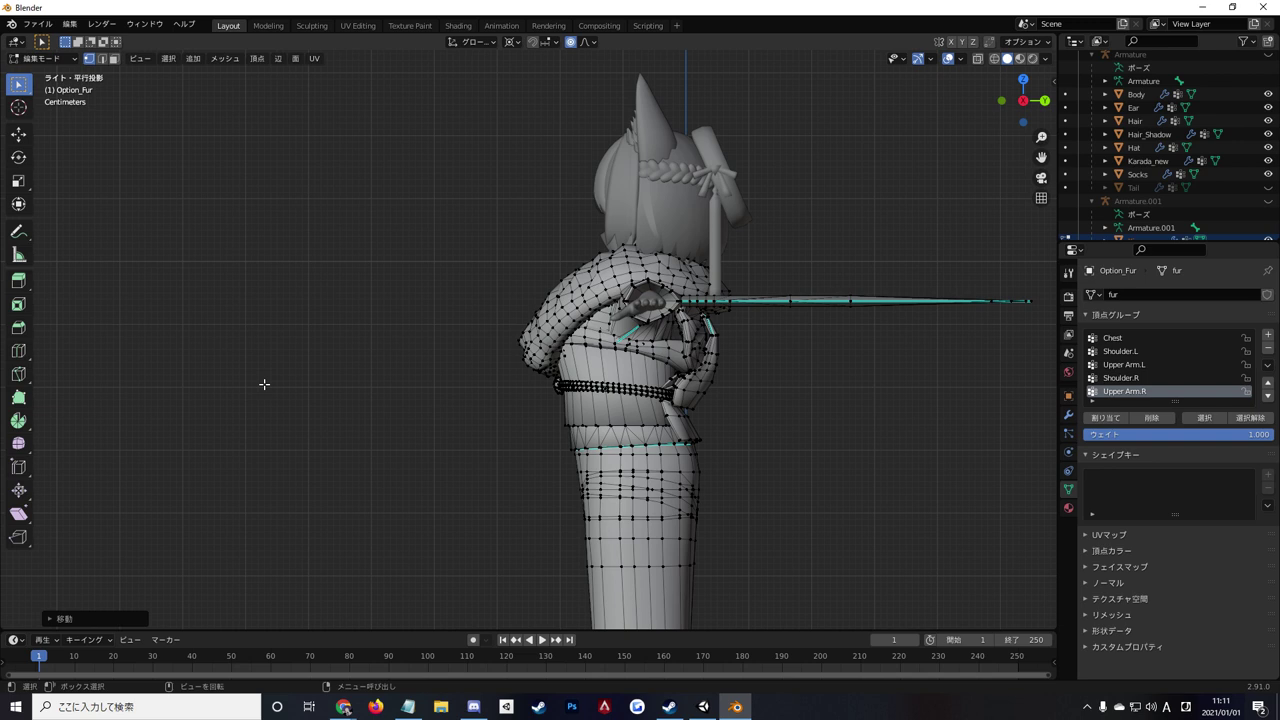
{"action": "key", "text": "g"}
{"action": "key", "text": "y"}
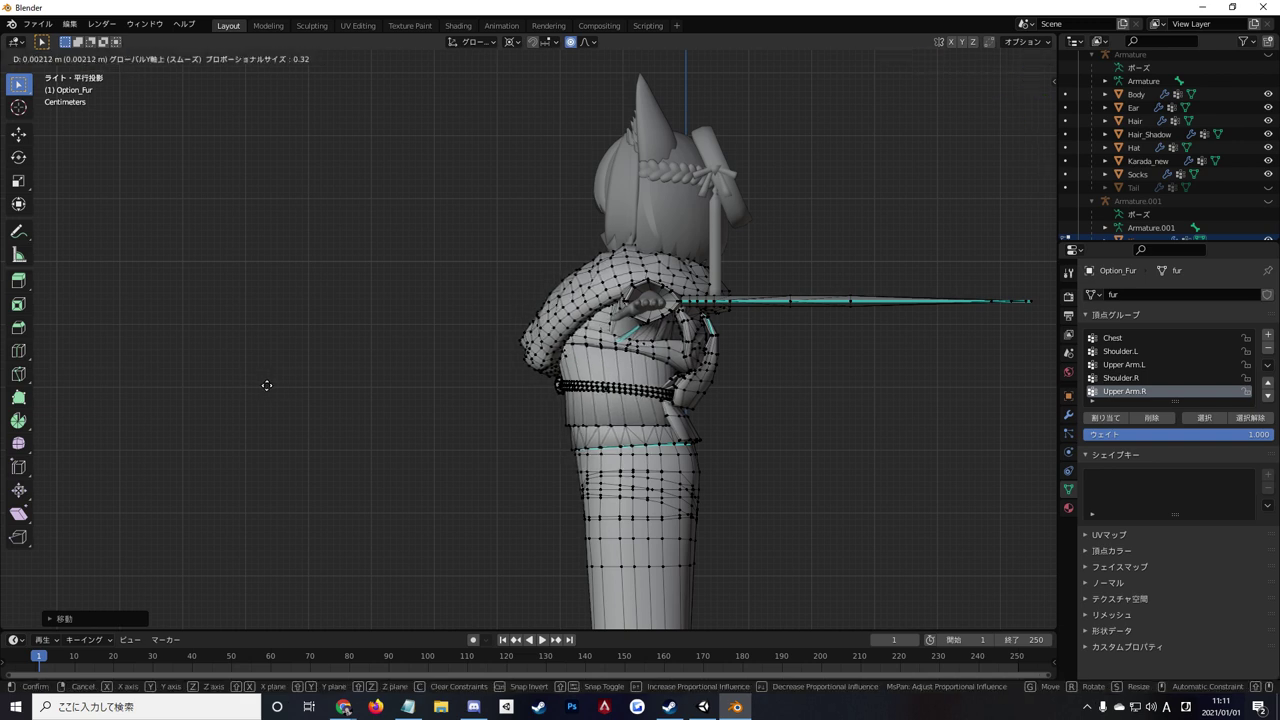
{"action": "left_click", "coordinate": [266, 385]}
{"action": "scroll", "coordinate": [330, 425], "scroll_direction": "down", "scroll_amount": 4}
{"action": "middle_click_drag", "start_coordinate": [343, 440], "coordinate": [473, 462]}
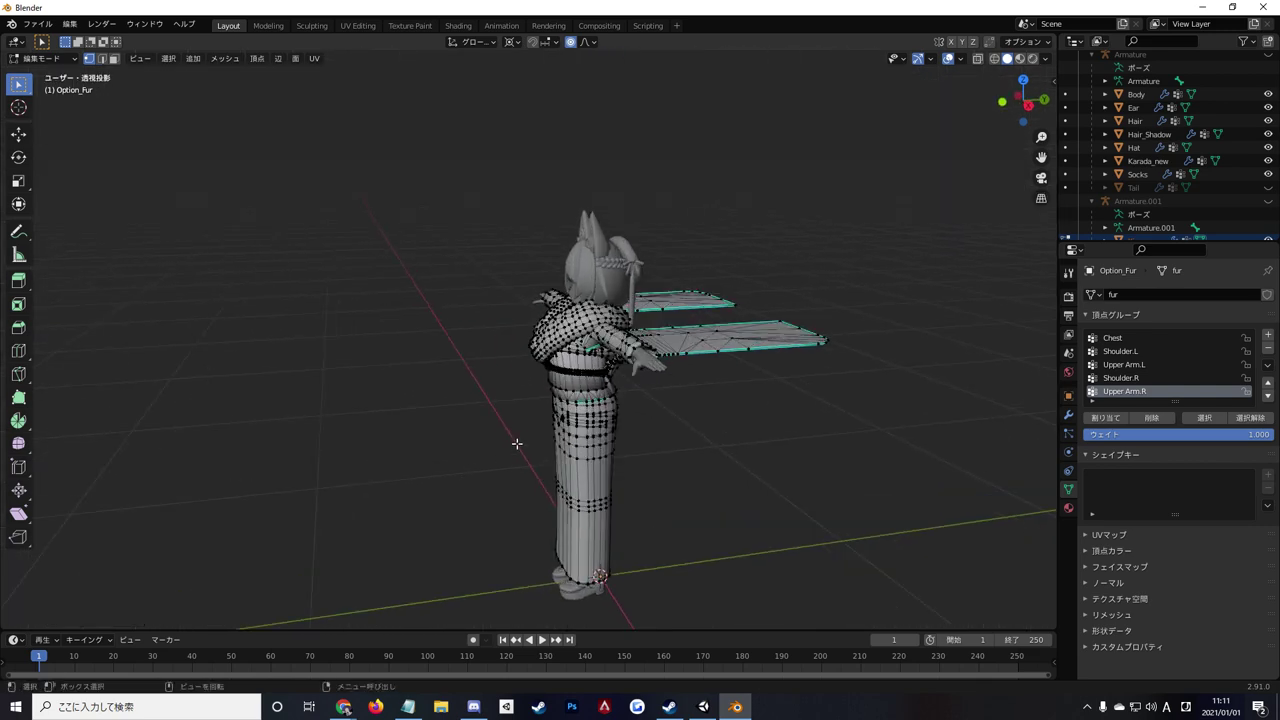
{"action": "key", "text": "Tab"}
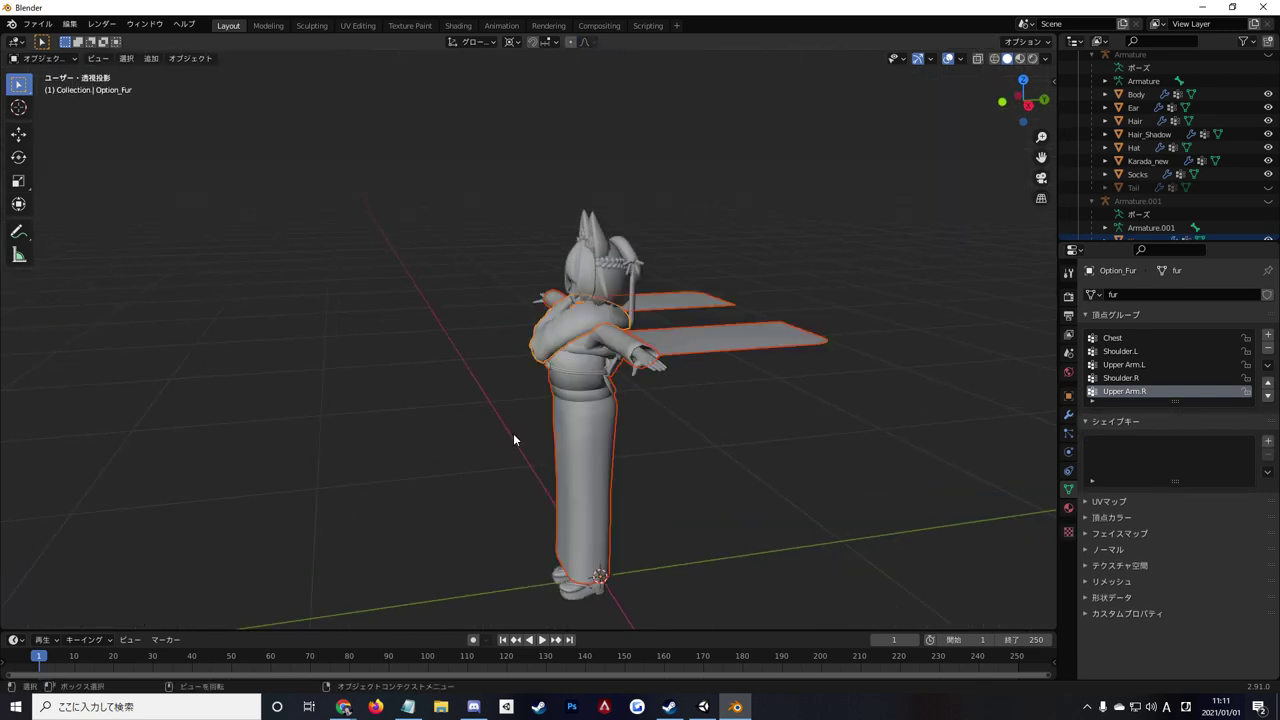
Deselect the fur and unhide the Tail and Armature.001 in the Outliner.
{"action": "left_click", "coordinate": [513, 433]}
{"action": "mouse_move", "coordinate": [505, 398]}
{"action": "middle_mouse_down"}
{"action": "mouse_move", "coordinate": [604, 412]}
{"action": "mouse_move", "coordinate": [622, 380]}
{"action": "middle_mouse_up"}
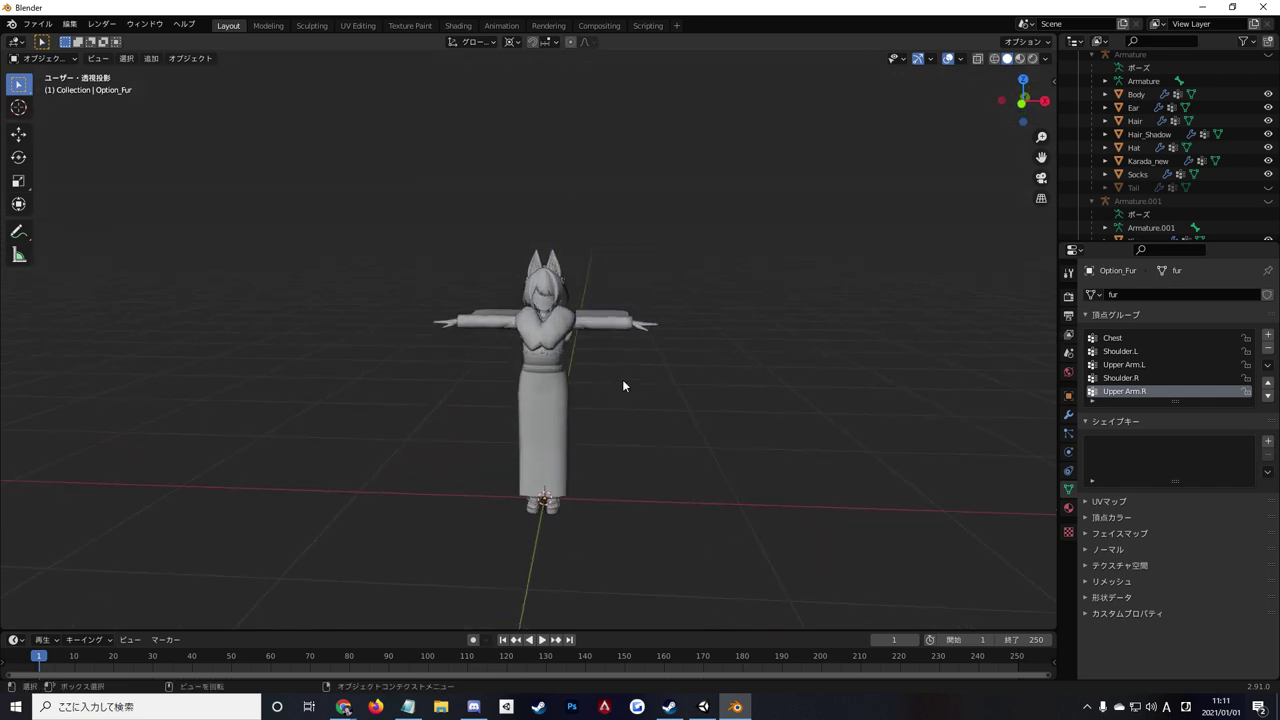
{"action": "scroll", "coordinate": [622, 380], "scroll_direction": "up", "scroll_amount": 1}
{"action": "scroll", "coordinate": [614, 387], "scroll_direction": "up", "scroll_amount": 2}
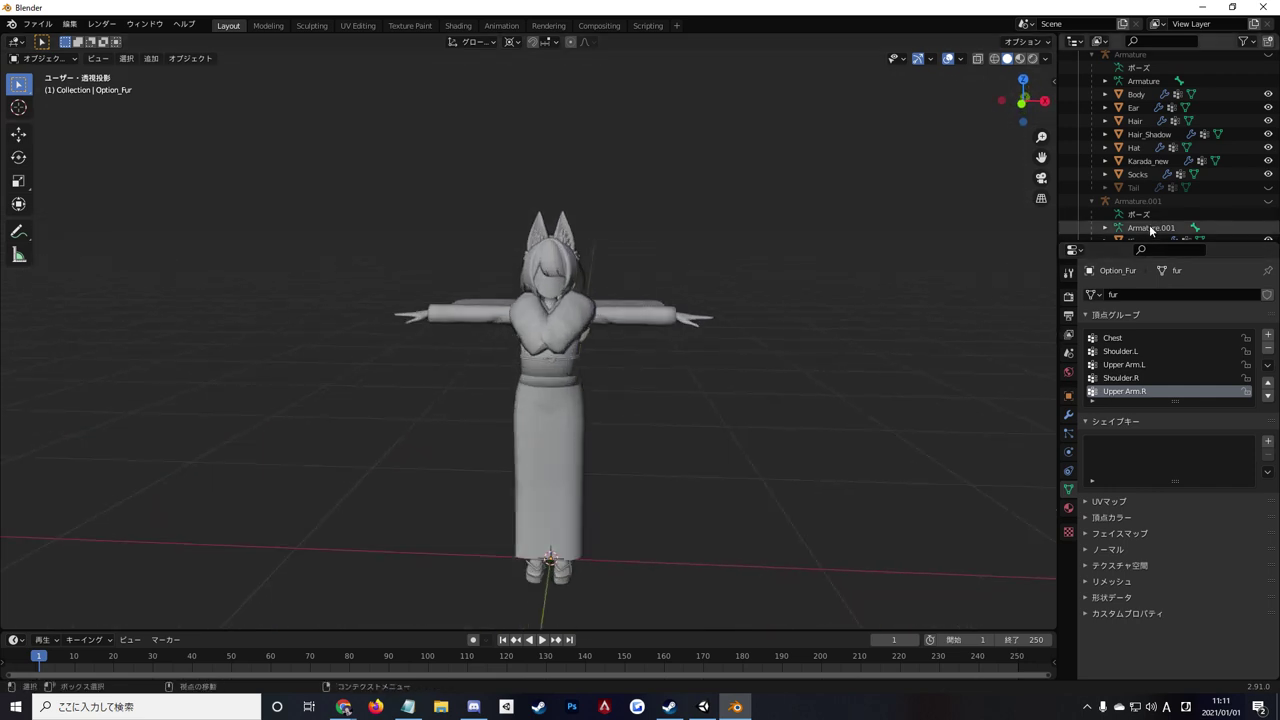
{"action": "left_click", "coordinate": [1268, 187]}
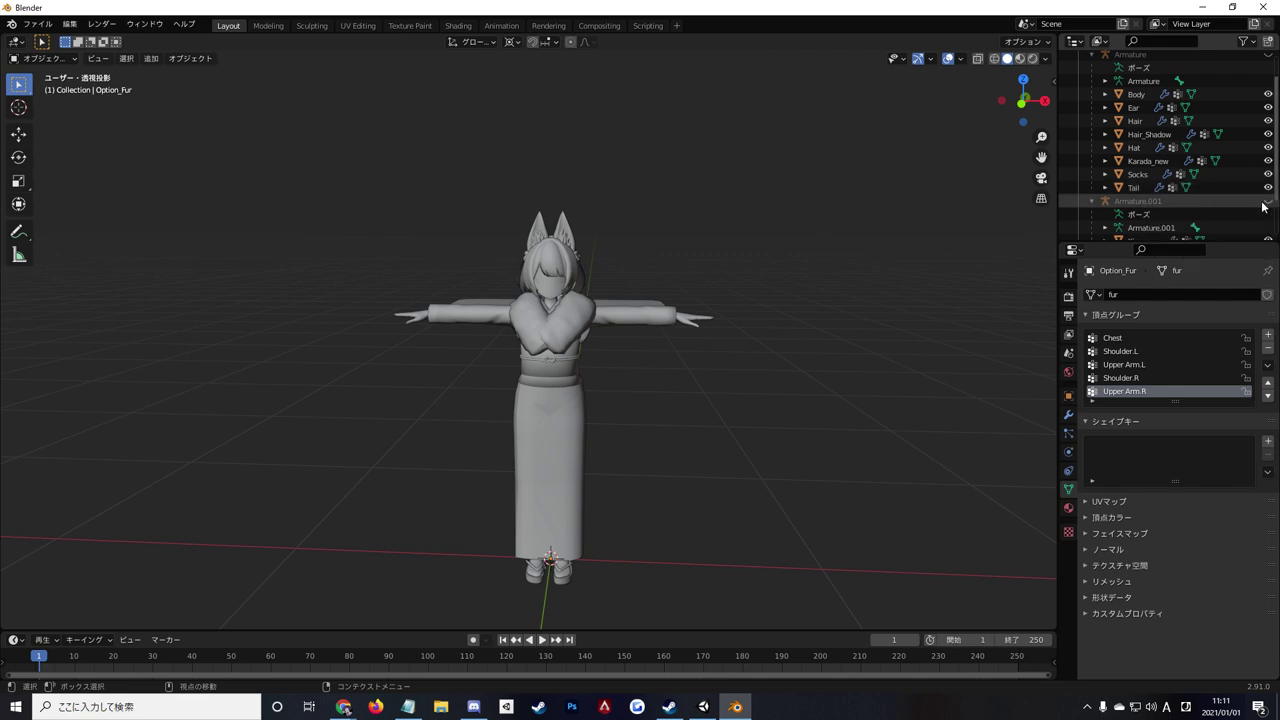
{"action": "left_click", "coordinate": [1268, 200]}
Orbit to view the character from behind and select Armature.001 in the Outliner.
{"action": "scroll", "coordinate": [853, 208], "scroll_direction": "up", "scroll_amount": 1}
{"action": "middle_click_drag", "start_coordinate": [844, 214], "coordinate": [690, 221]}
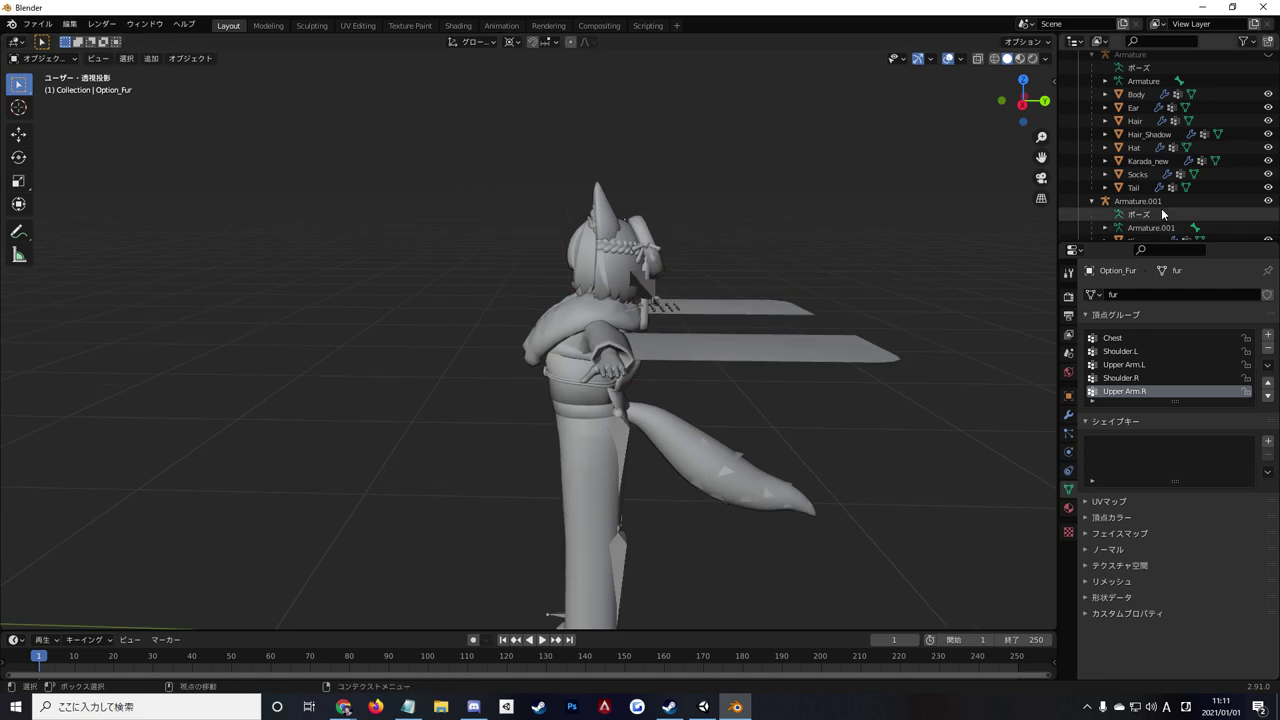
{"action": "left_click", "coordinate": [1210, 201]}
{"action": "scroll", "coordinate": [712, 283], "scroll_direction": "down", "scroll_amount": 2}
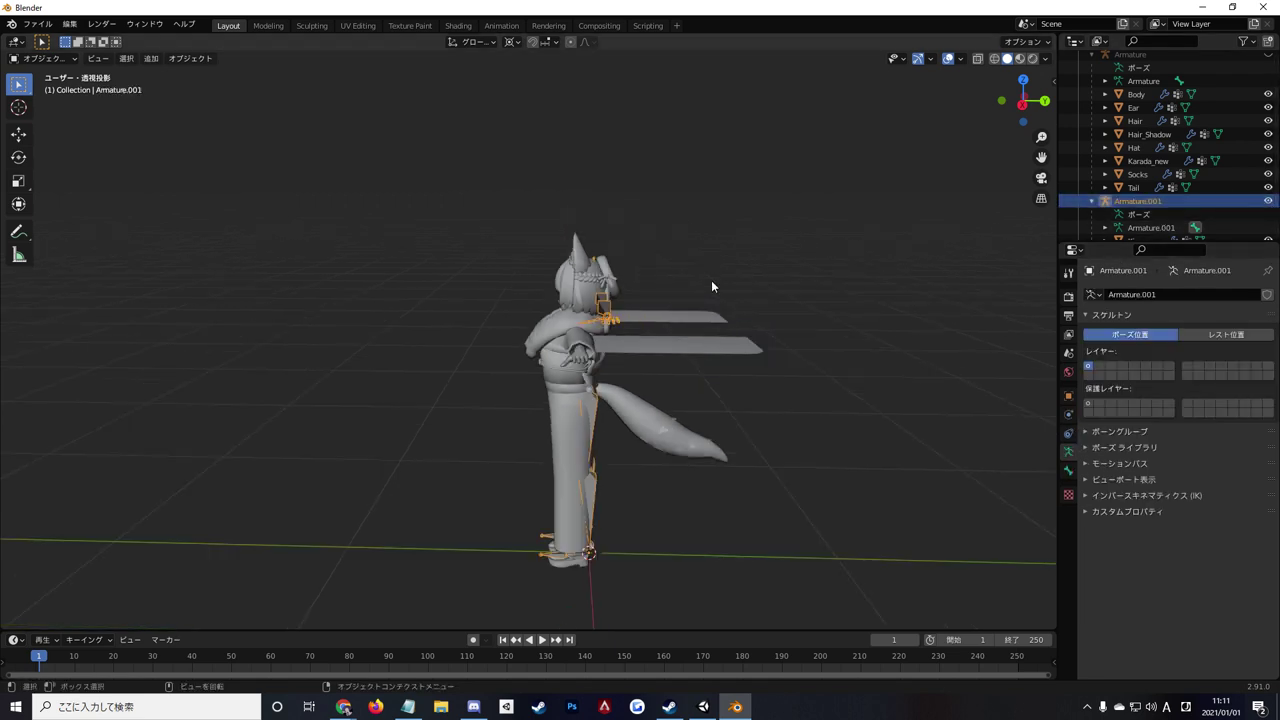
Enter Edit Mode on Armature.001 and scale down the chest-level bone from the side view.
{"action": "key", "text": "KP_1"}
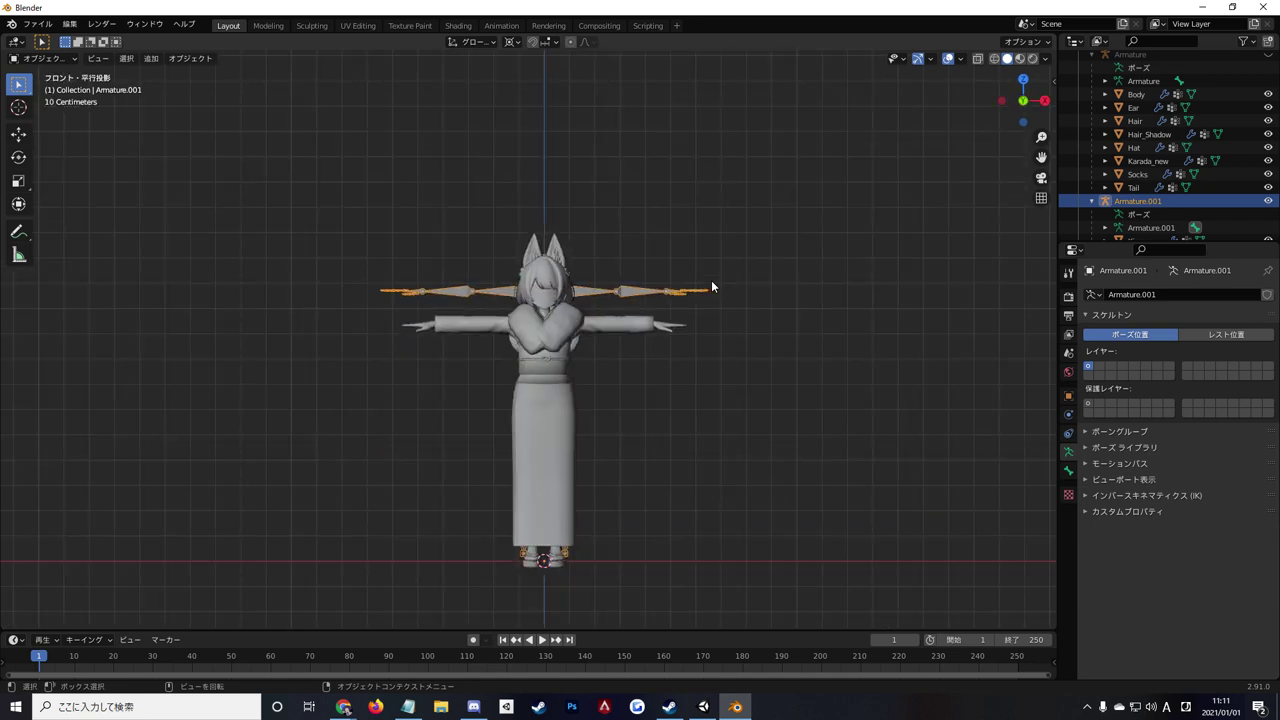
{"action": "key", "text": "Tab"}
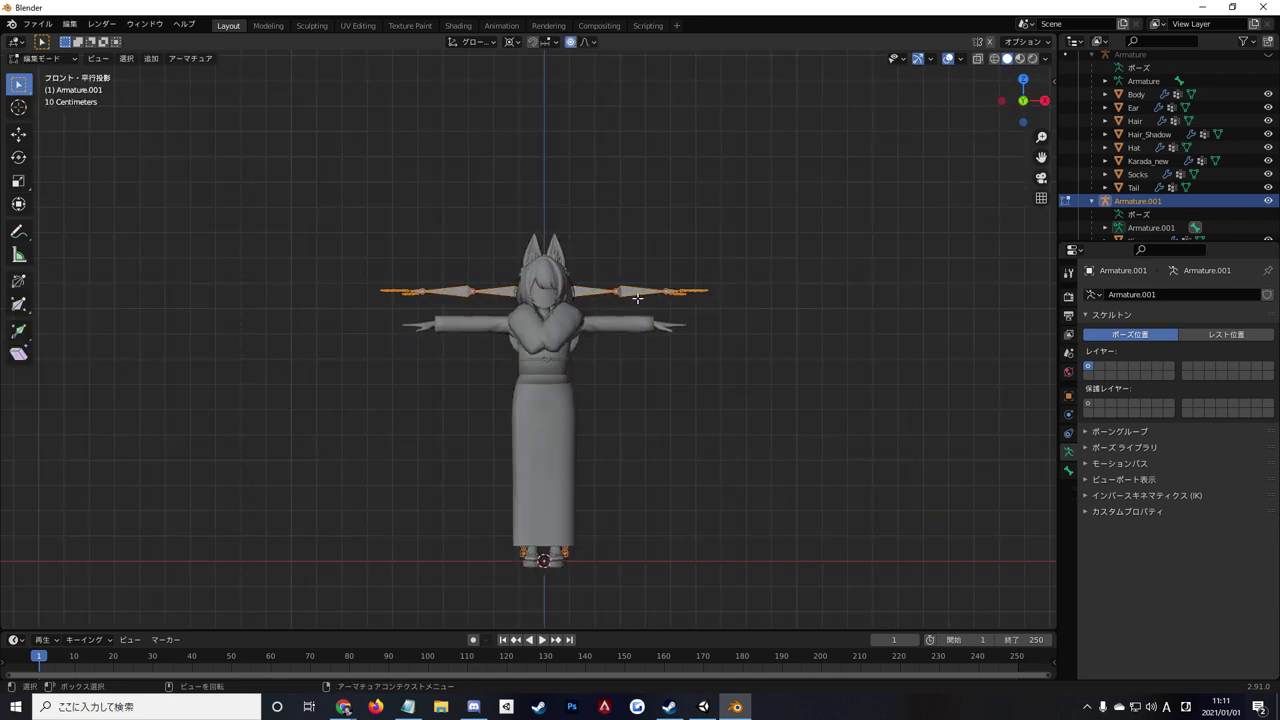
{"action": "key", "text": "KP_3"}
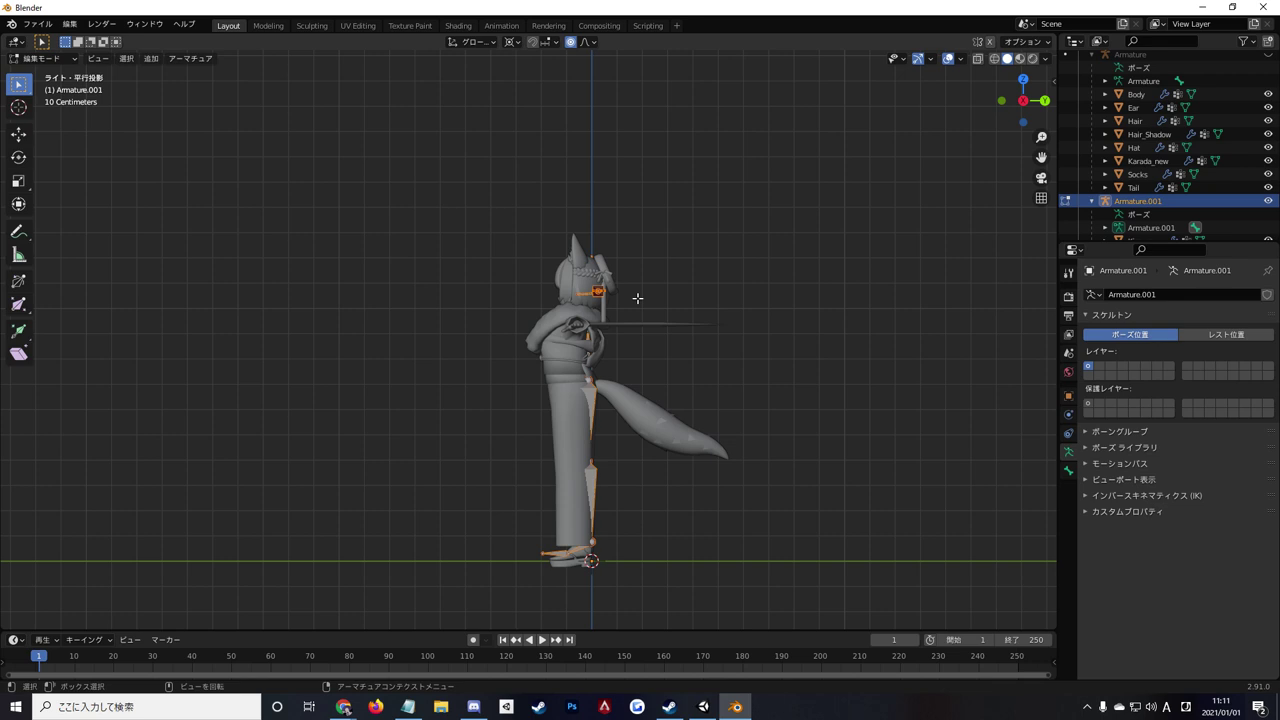
{"action": "key", "text": "s"}
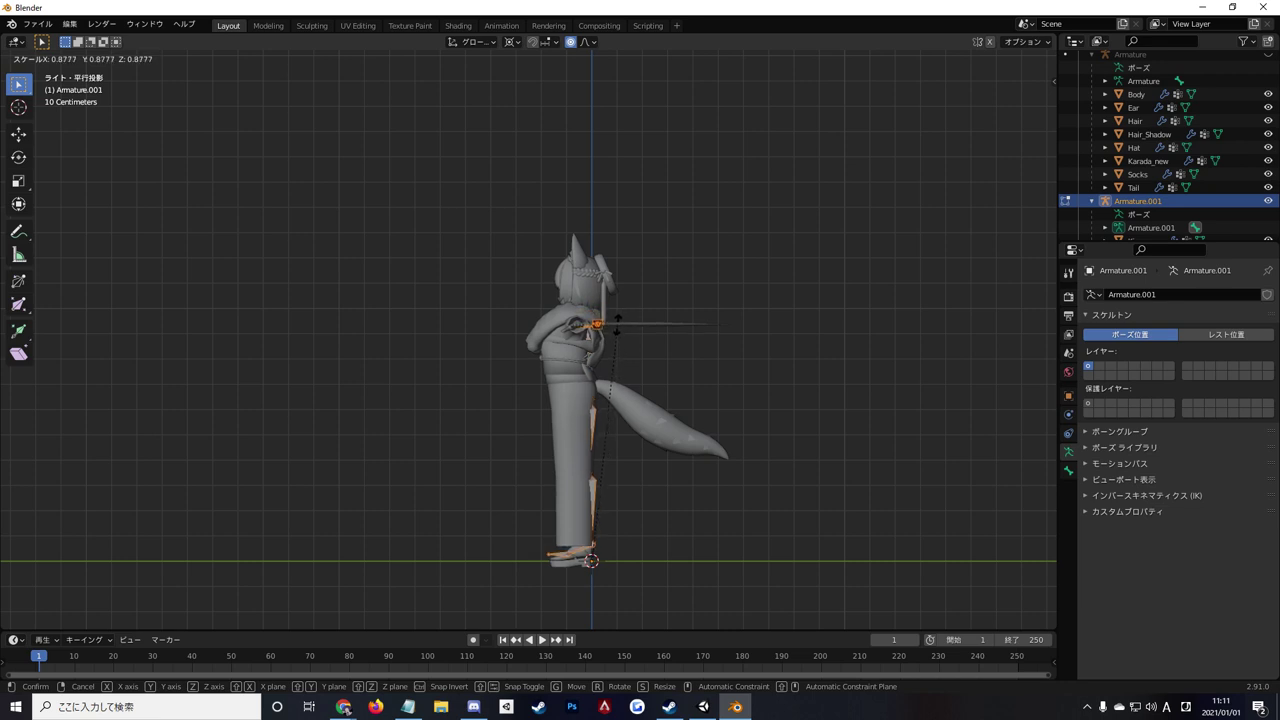
{"action": "left_click", "coordinate": [617, 326]}
{"action": "scroll", "coordinate": [625, 328], "scroll_direction": "up", "scroll_amount": 3}
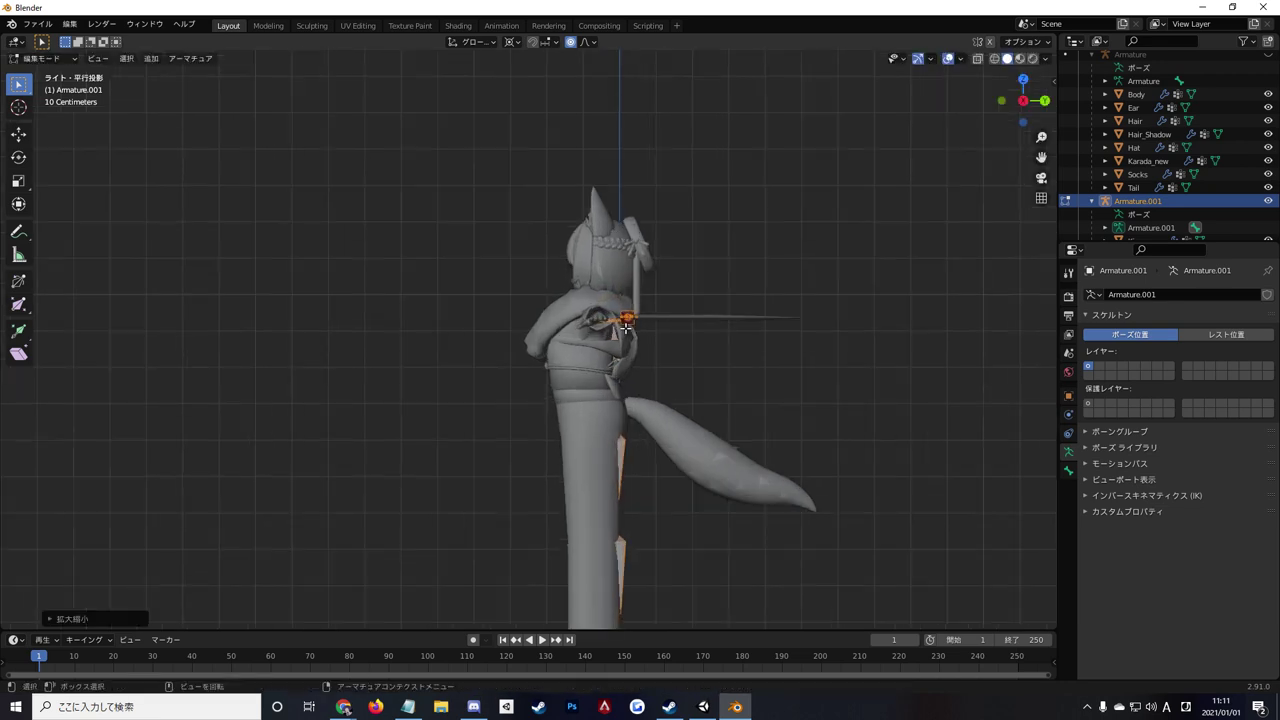
{"action": "scroll", "coordinate": [625, 328], "scroll_direction": "up", "scroll_amount": 2}
Move the bone about -0.08 m along Y, rescale it, then view it from the front at an angle.
{"action": "key", "text": "g"}
{"action": "key", "text": "y"}
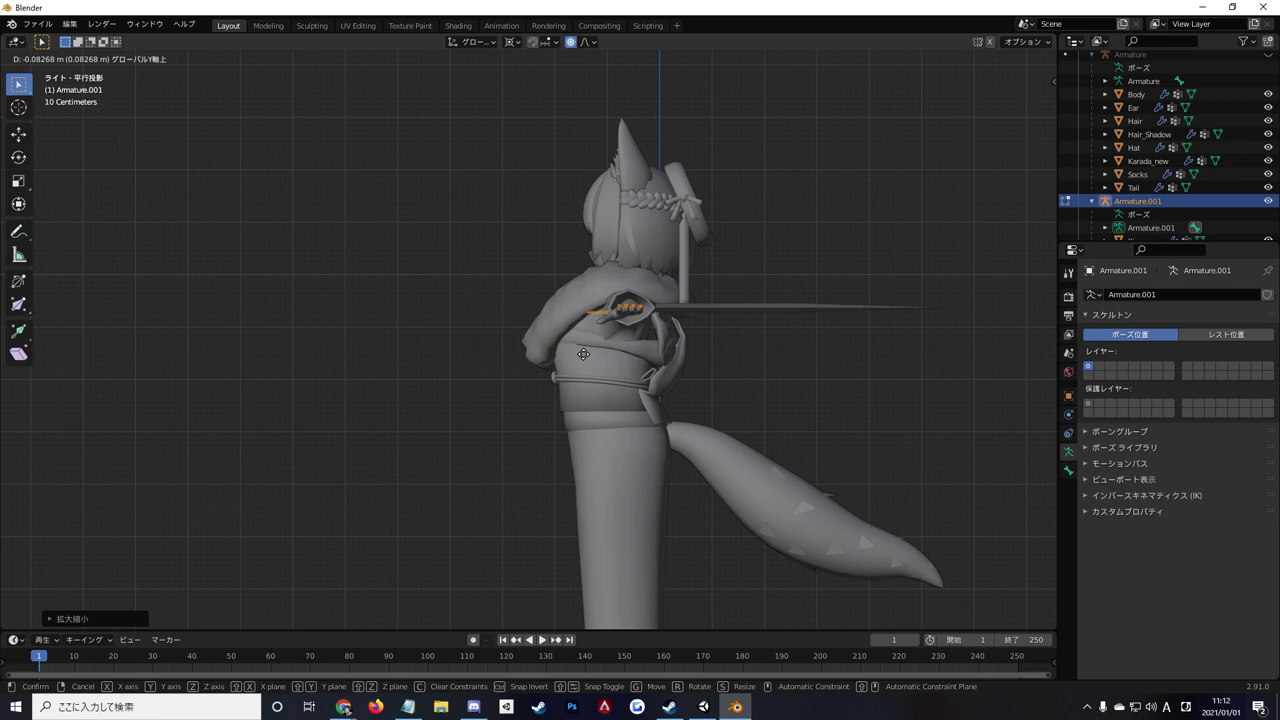
{"action": "left_click", "coordinate": [583, 354]}
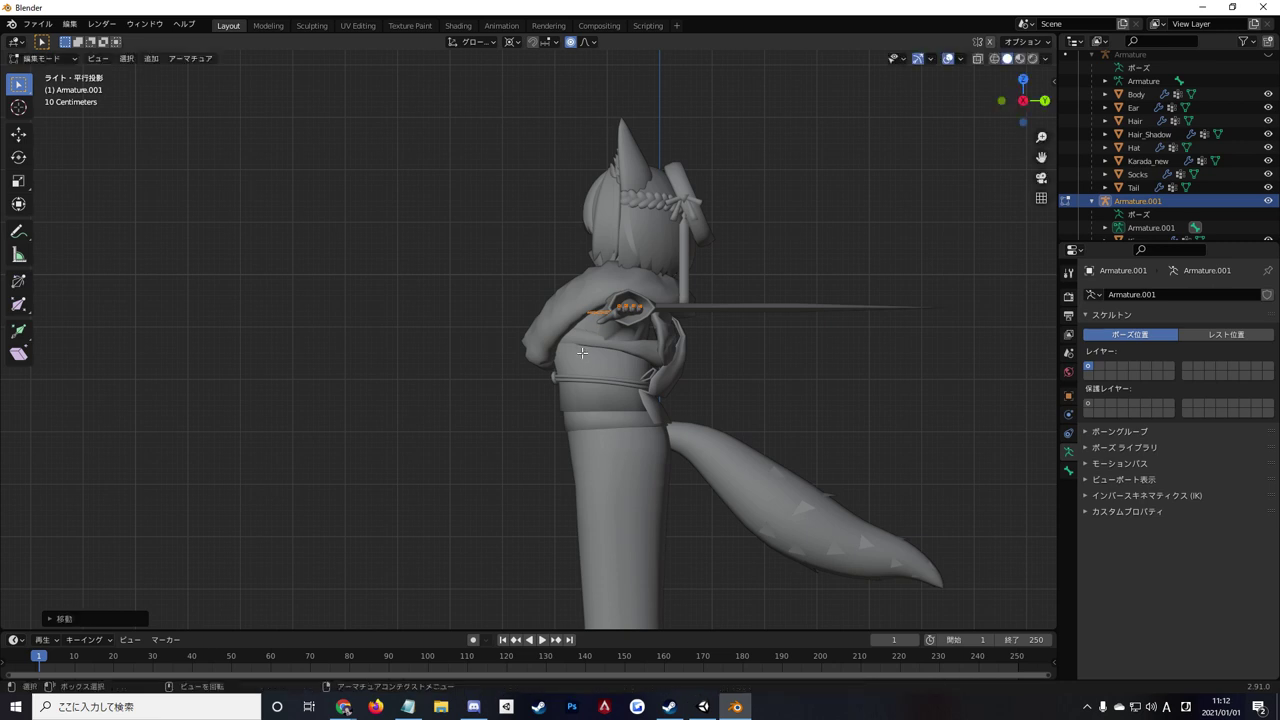
{"action": "key", "text": "s"}
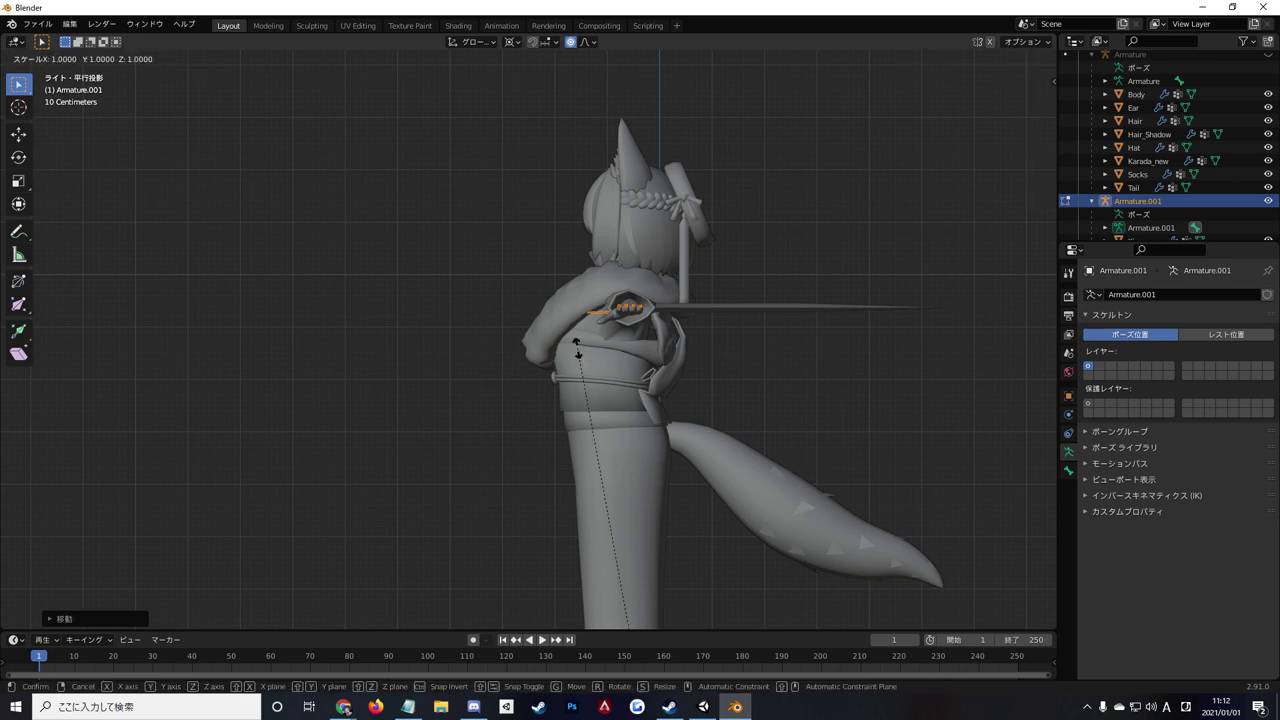
{"action": "left_click", "coordinate": [574, 350]}
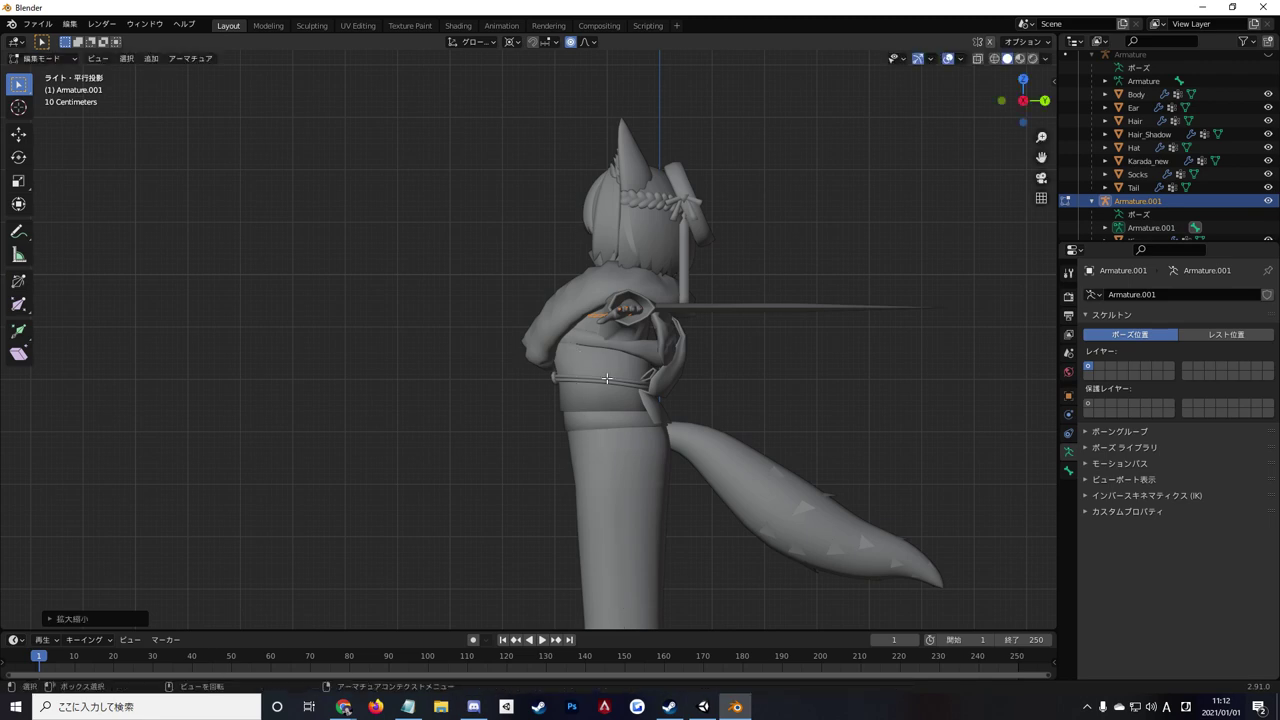
{"action": "key", "text": "KP_1"}
{"action": "scroll", "coordinate": [600, 405], "scroll_direction": "down", "scroll_amount": 6}
{"action": "scroll", "coordinate": [600, 410], "scroll_direction": "up", "scroll_amount": 3}
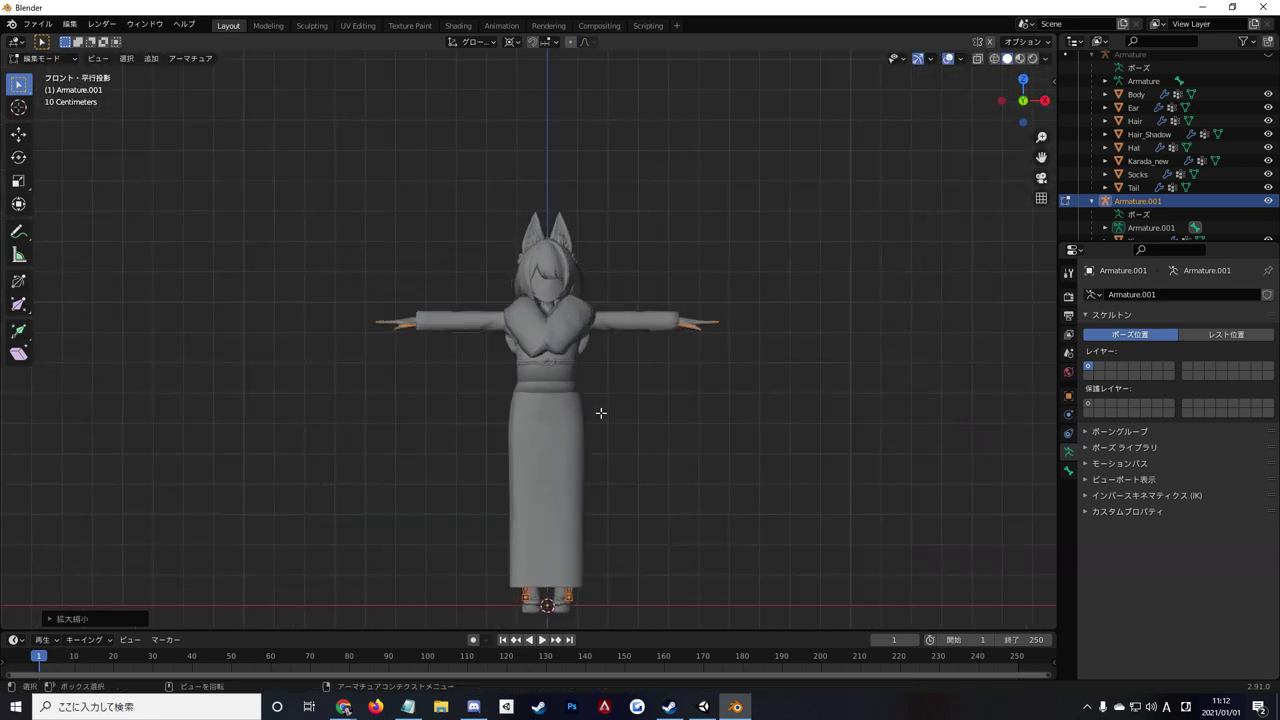
{"action": "mouse_move", "coordinate": [653, 443]}
{"action": "middle_mouse_down"}
{"action": "mouse_move", "coordinate": [534, 444]}
{"action": "mouse_move", "coordinate": [550, 418]}
{"action": "mouse_move", "coordinate": [595, 400]}
{"action": "middle_mouse_up"}
Deselect the bones, return to Object Mode in front view, and deselect Armature.001.
{"action": "left_click", "coordinate": [776, 366]}
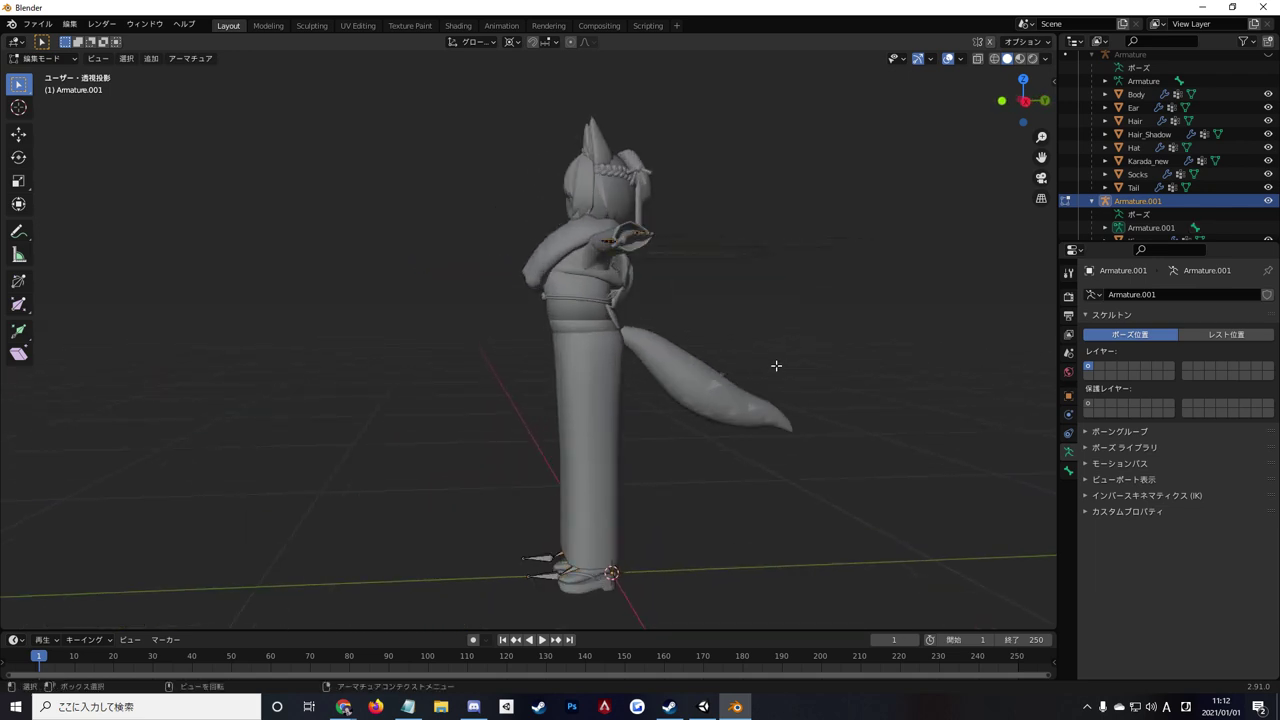
{"action": "key", "text": "Tab"}
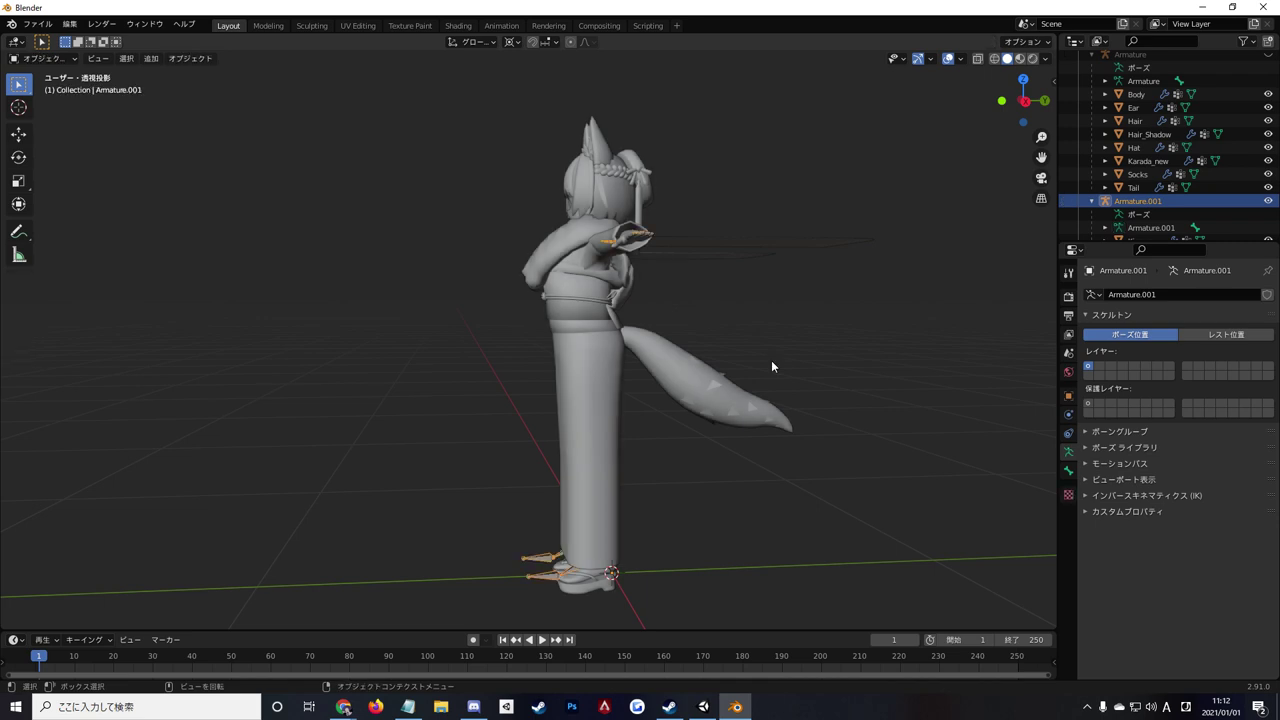
{"action": "key", "text": "KP_1"}
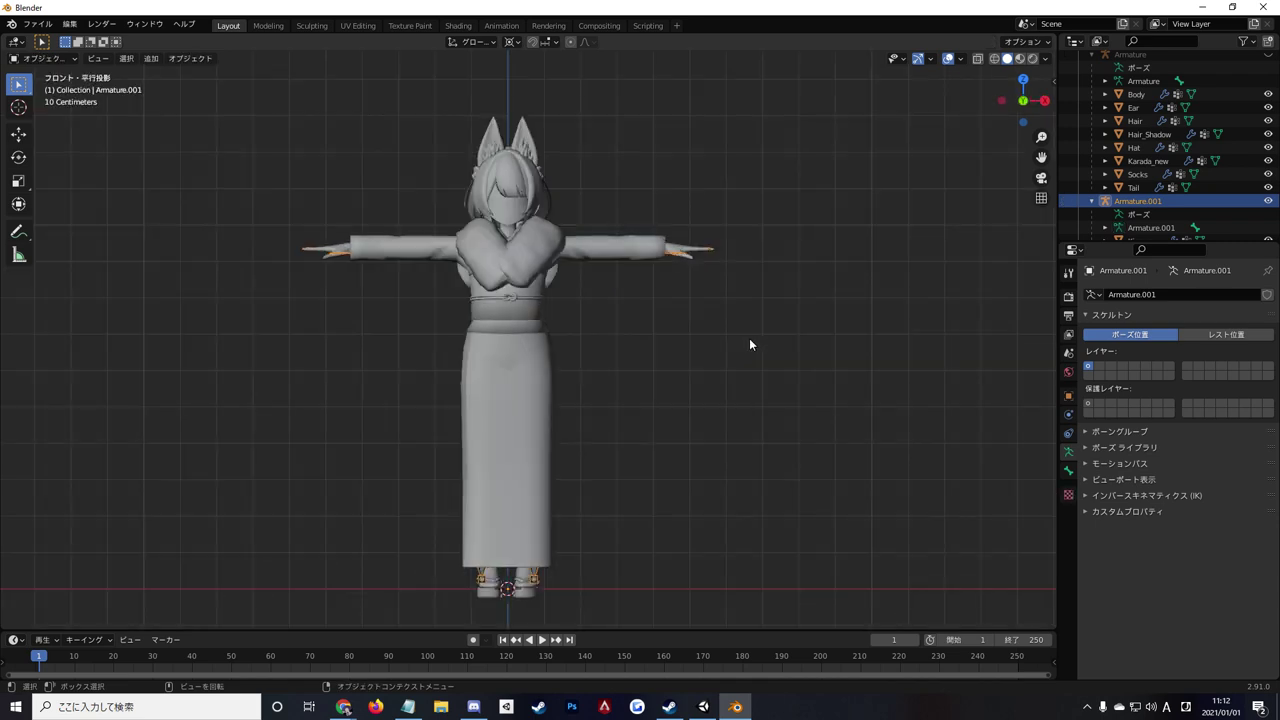
{"action": "left_click", "coordinate": [749, 338]}
{"action": "scroll", "coordinate": [560, 340], "scroll_direction": "down", "scroll_amount": 2}
{"action": "scroll", "coordinate": [564, 363], "scroll_direction": "down", "scroll_amount": 1}
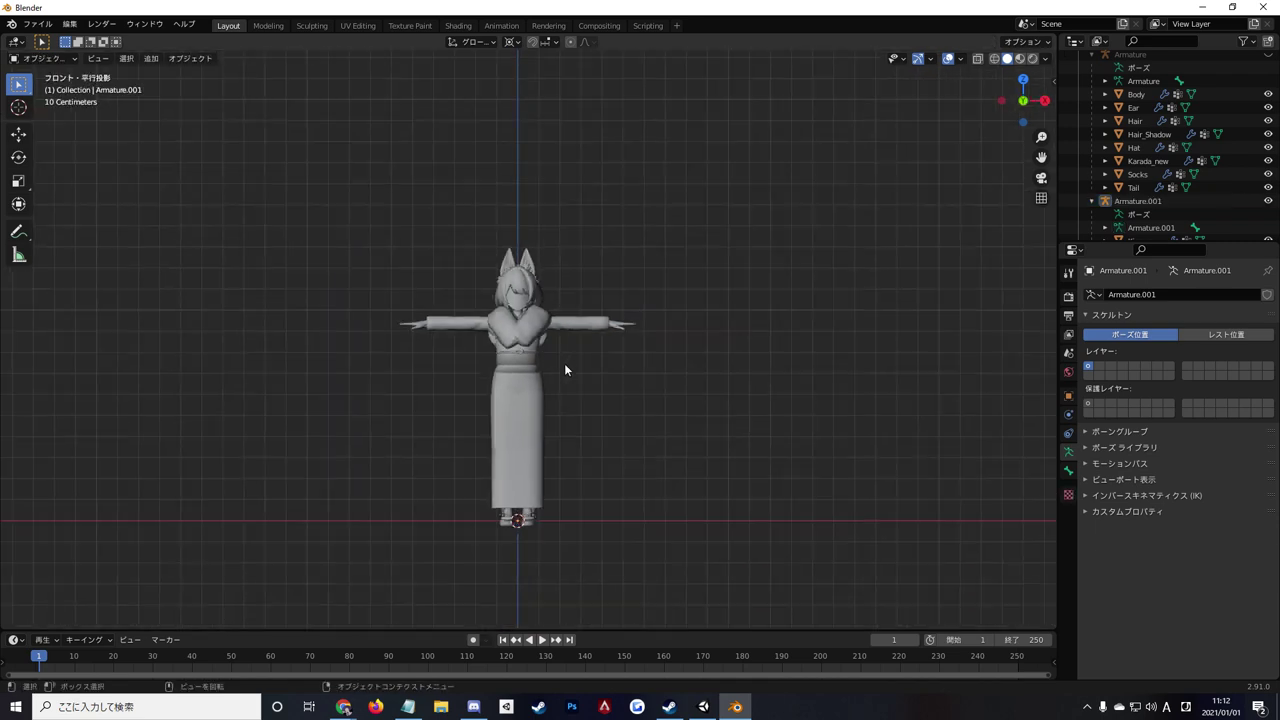
{"action": "scroll", "coordinate": [1158, 137], "scroll_direction": "up", "scroll_amount": 2}
{"action": "scroll", "coordinate": [1158, 137], "scroll_direction": "down", "scroll_amount": 1}
Make the original Armature visible and collapse Armature.001 and Armature in the Outliner.
{"action": "left_click", "coordinate": [1267, 92]}
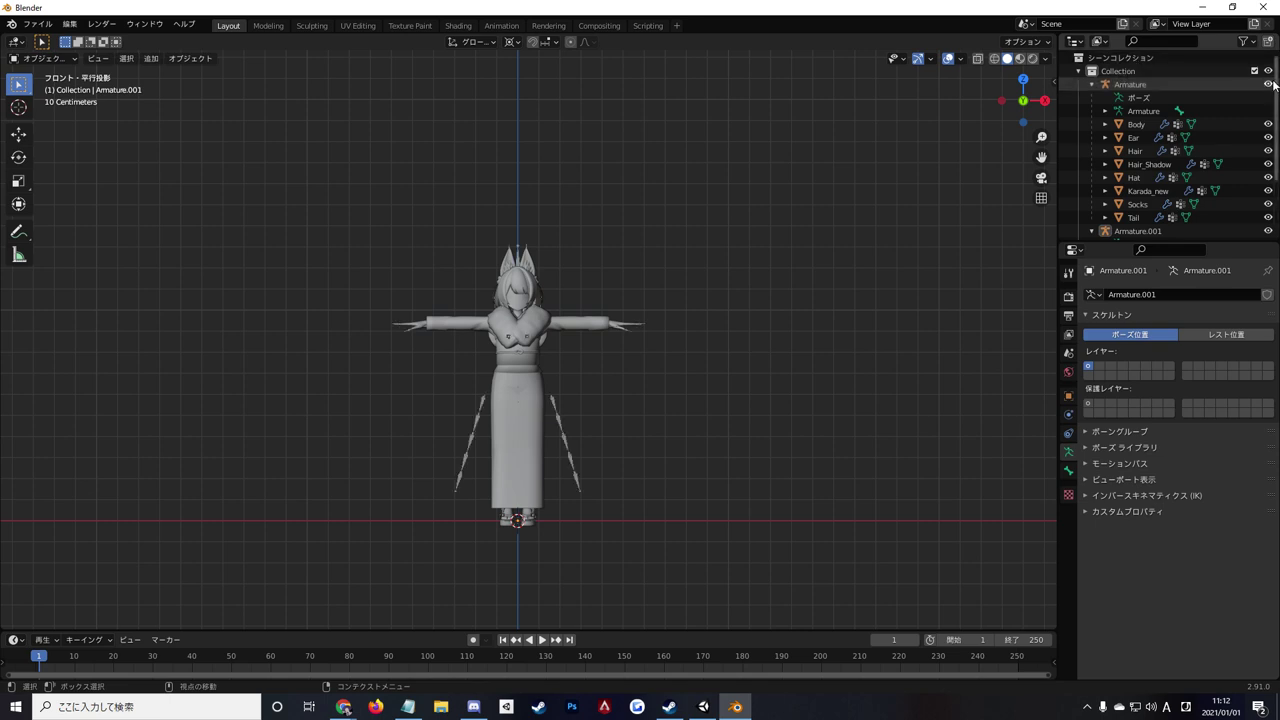
{"action": "scroll", "coordinate": [1226, 112], "scroll_direction": "down", "scroll_amount": 1}
{"action": "left_click", "coordinate": [1091, 146]}
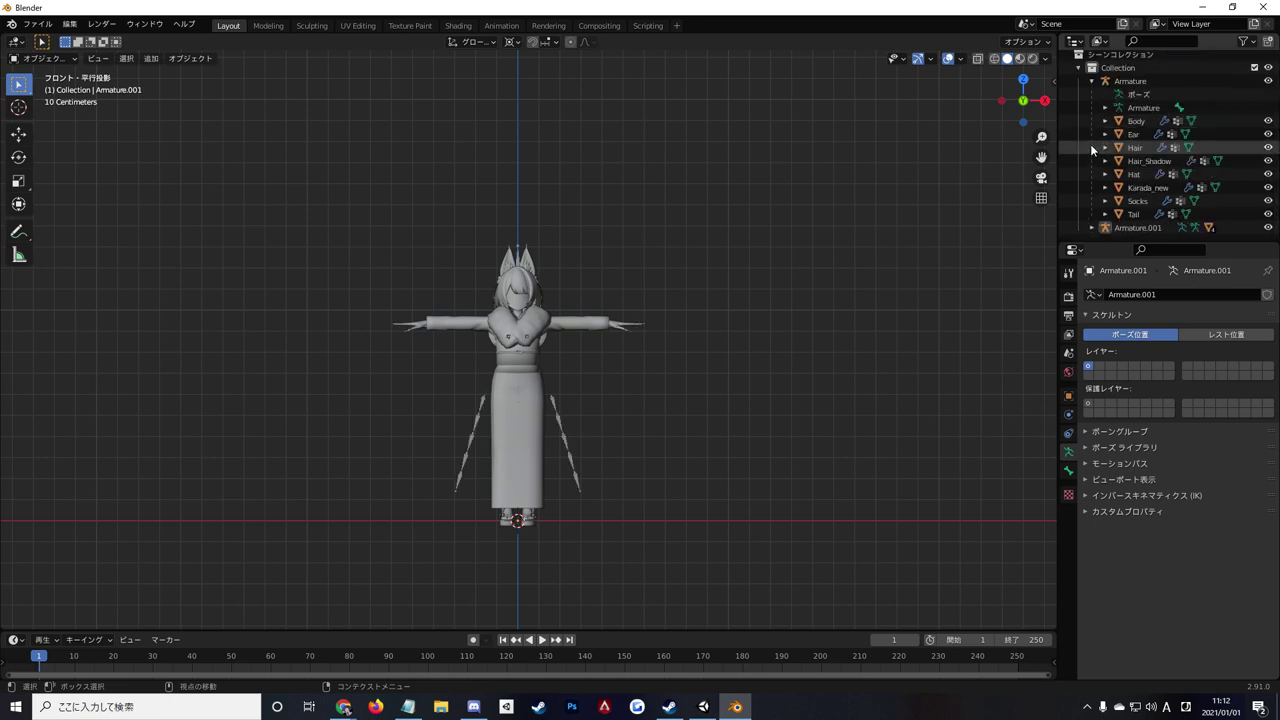
{"action": "left_click", "coordinate": [1091, 84]}
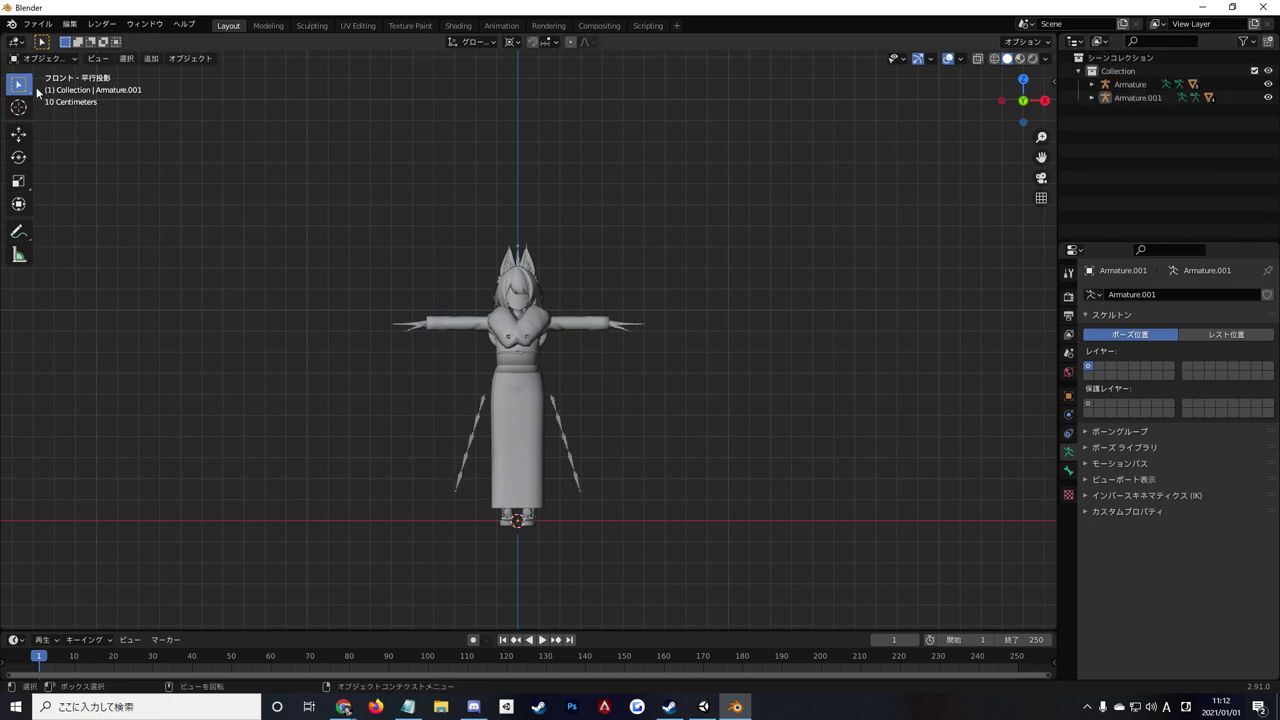
Export as FBX into the EditAvatars folder, replacing untitled.fbx with the name SampleFur.
{"action": "left_click", "coordinate": [38, 27]}
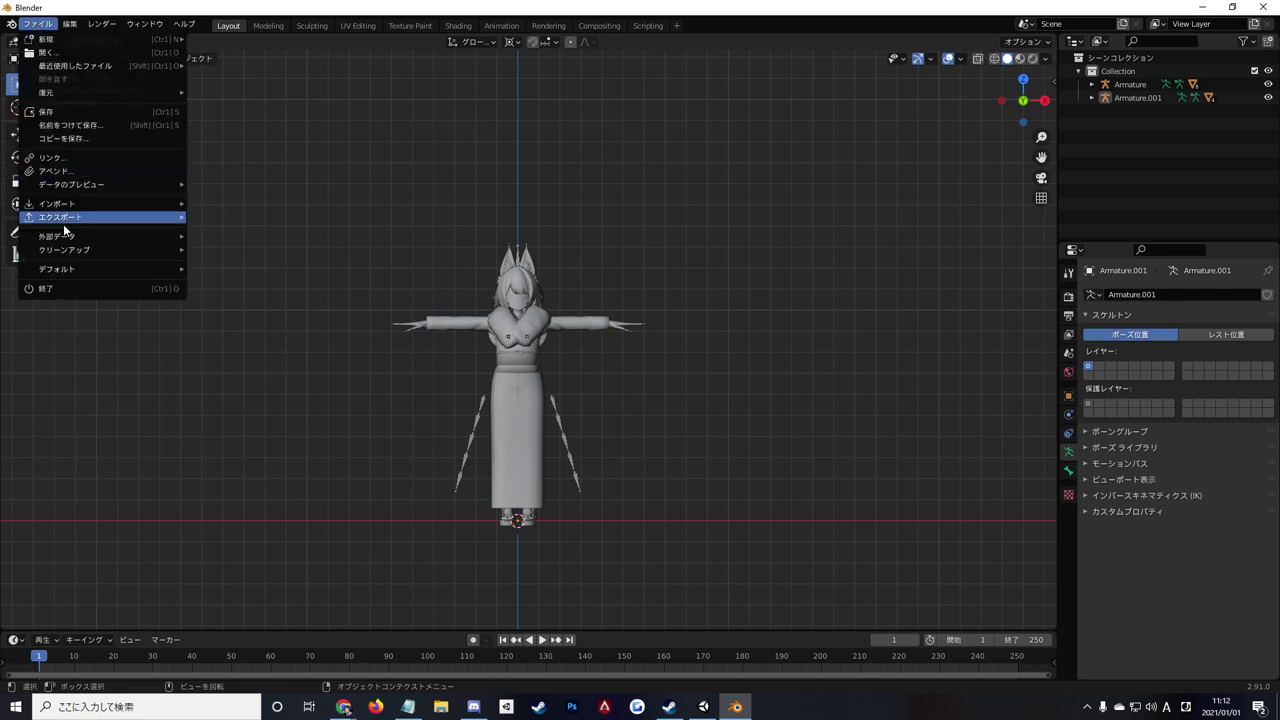
{"action": "mouse_move", "coordinate": [62, 217]}
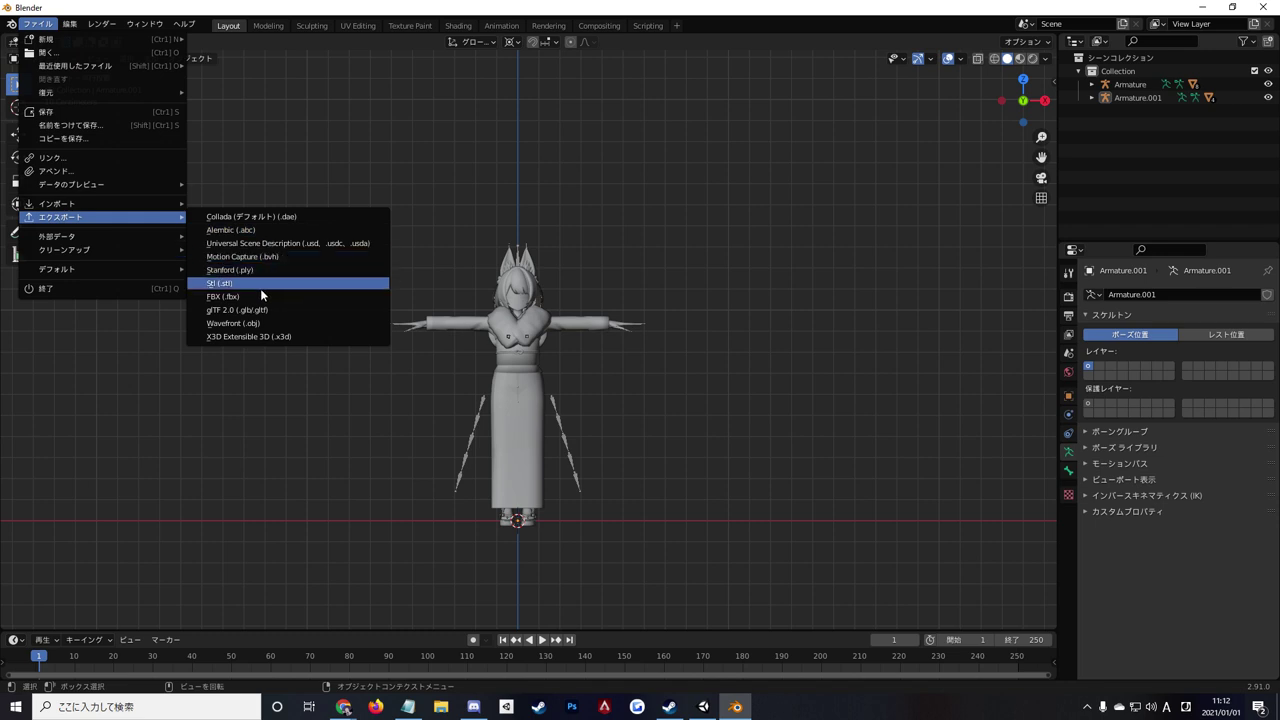
{"action": "left_click", "coordinate": [256, 296]}
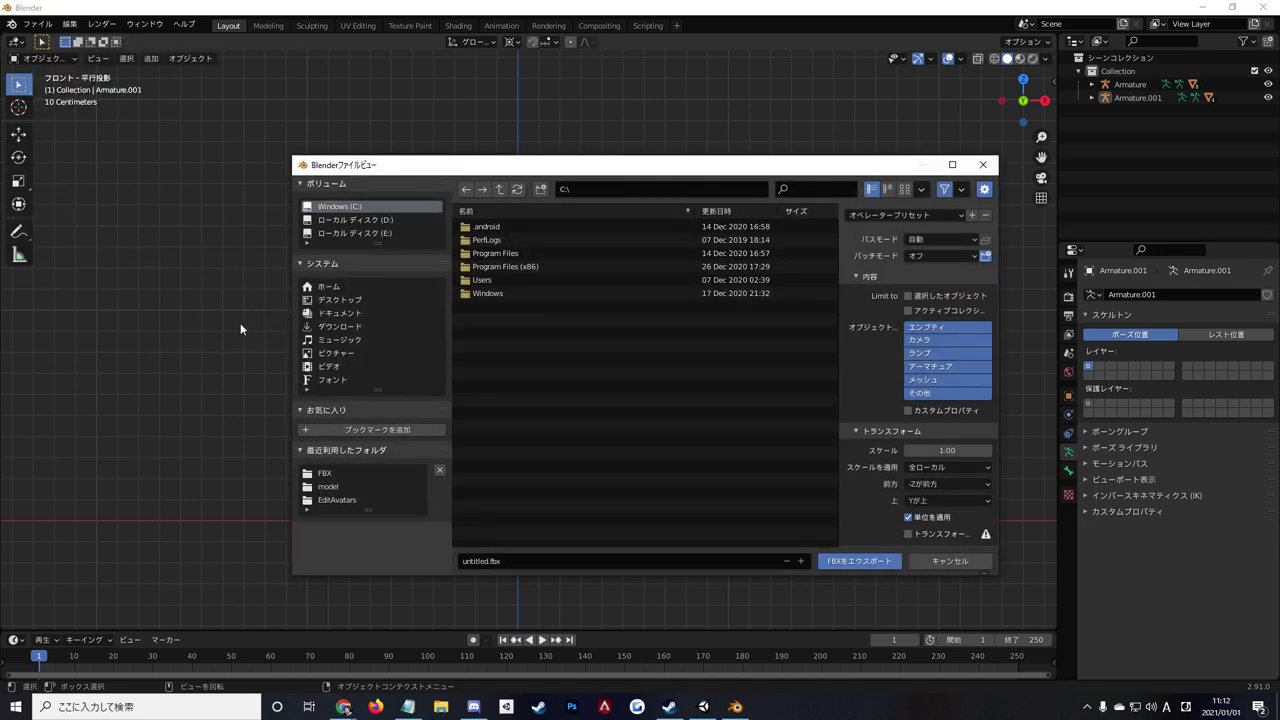
{"action": "left_click", "coordinate": [343, 502]}
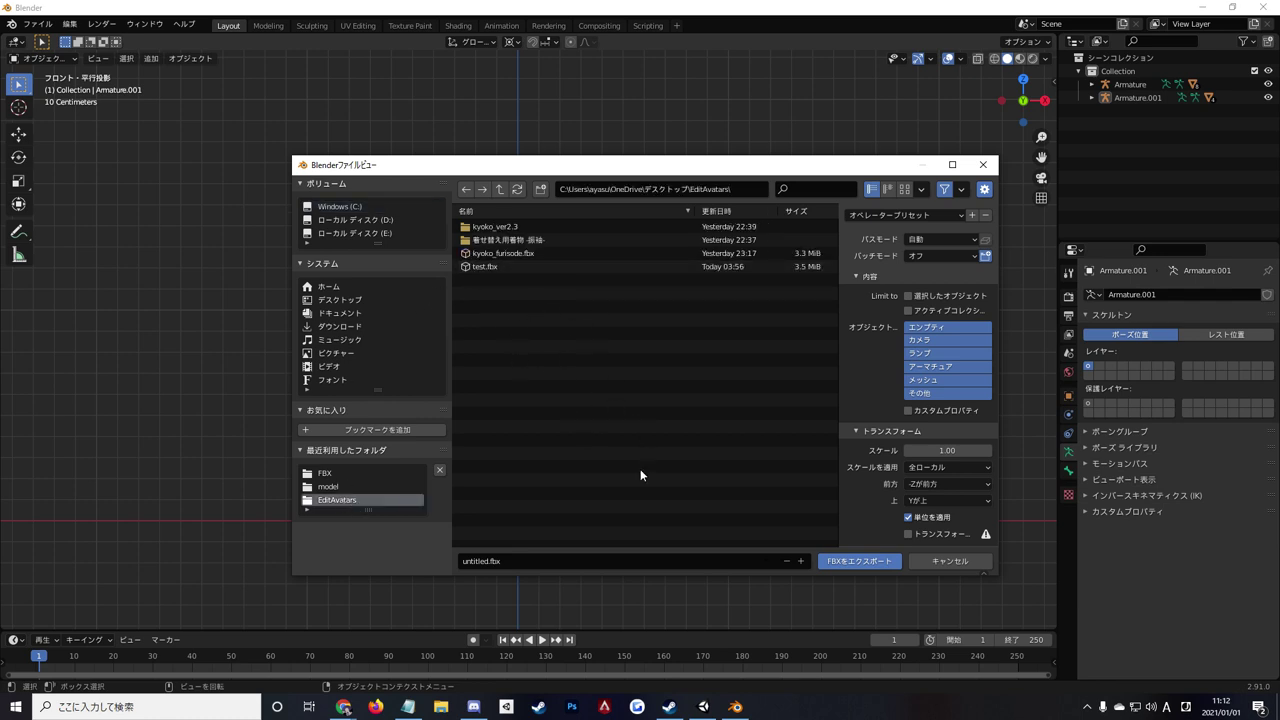
{"action": "left_click", "coordinate": [565, 562]}
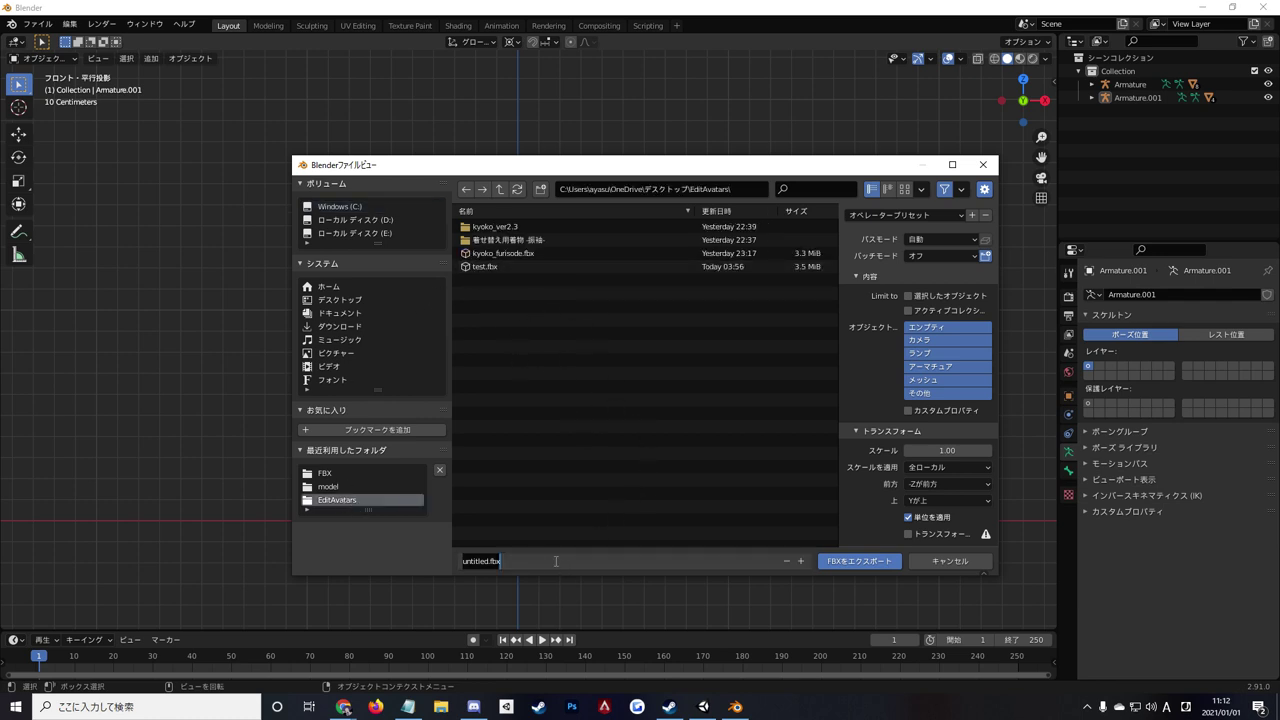
{"action": "type", "text": "sode"}
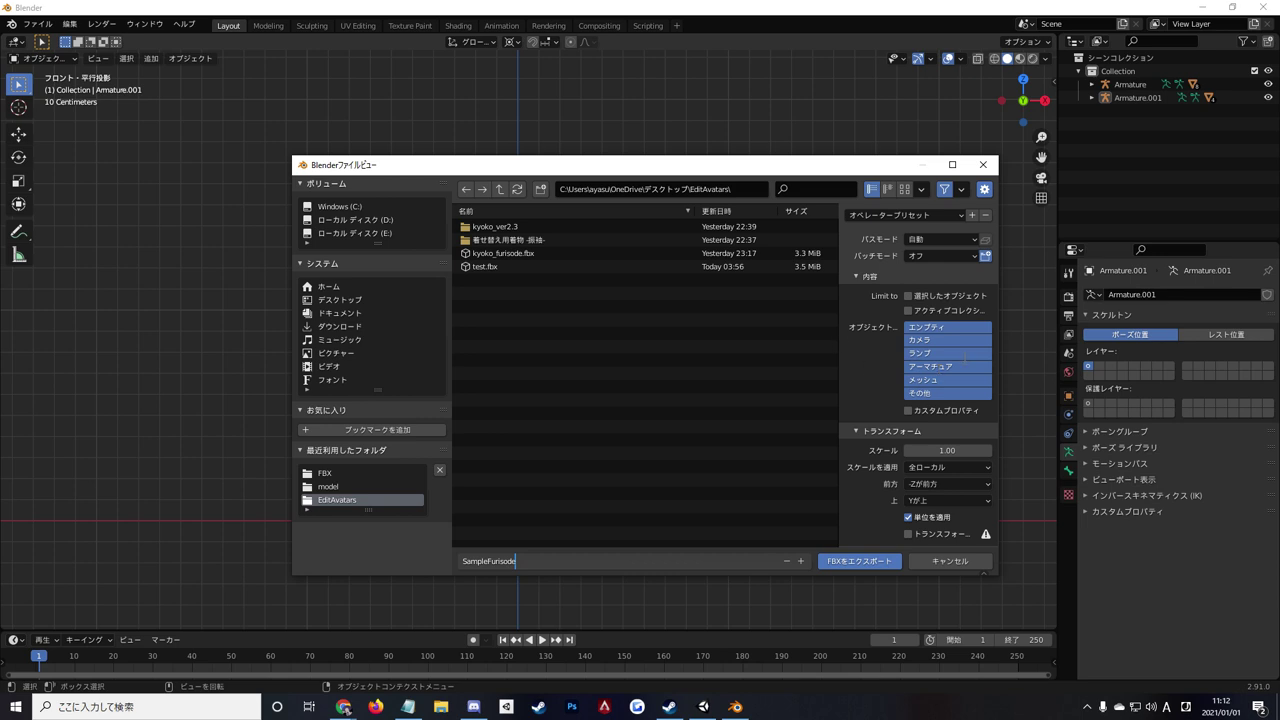
Name the export SampleFurisode.fbx, limit it to Empty, Armature and Mesh, with All FBX scale.
{"action": "left_click", "coordinate": [925, 375]}
{"action": "left_click", "coordinate": [925, 366]}
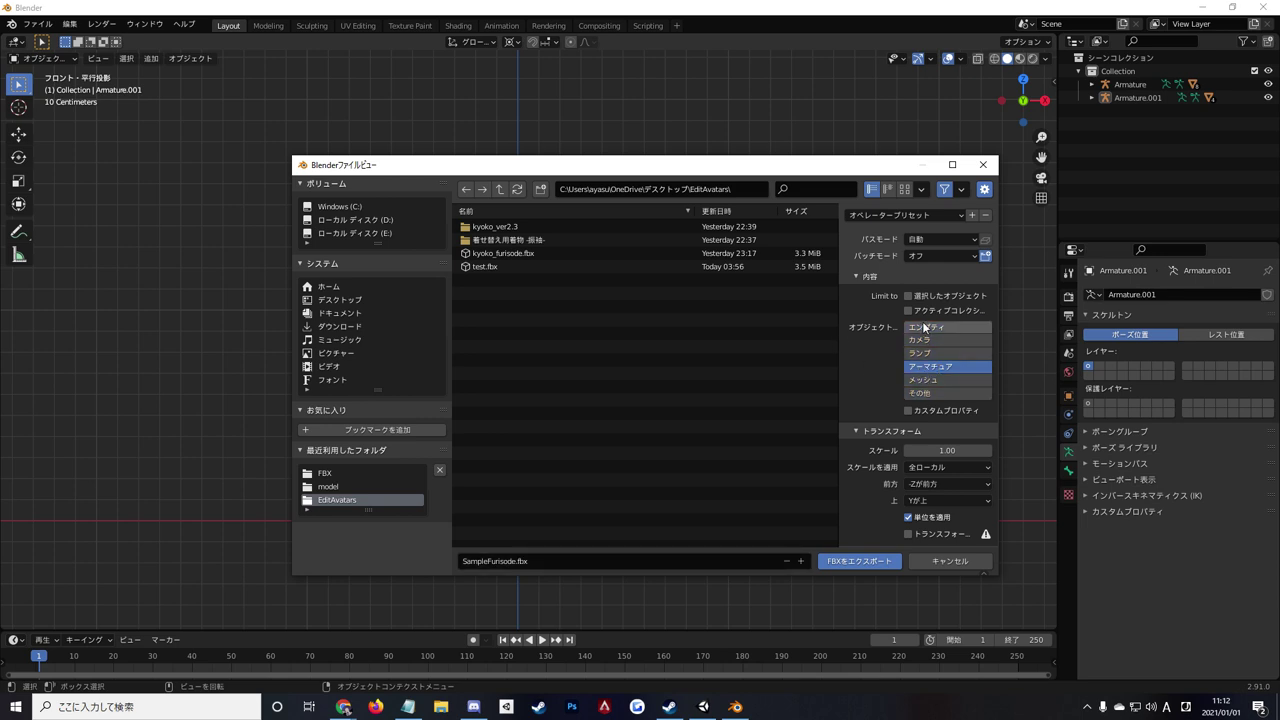
{"action": "left_click", "coordinate": [925, 327]}
{"action": "left_click", "coordinate": [933, 366], "text": "shift"}
{"action": "left_click", "coordinate": [930, 380], "text": "shift"}
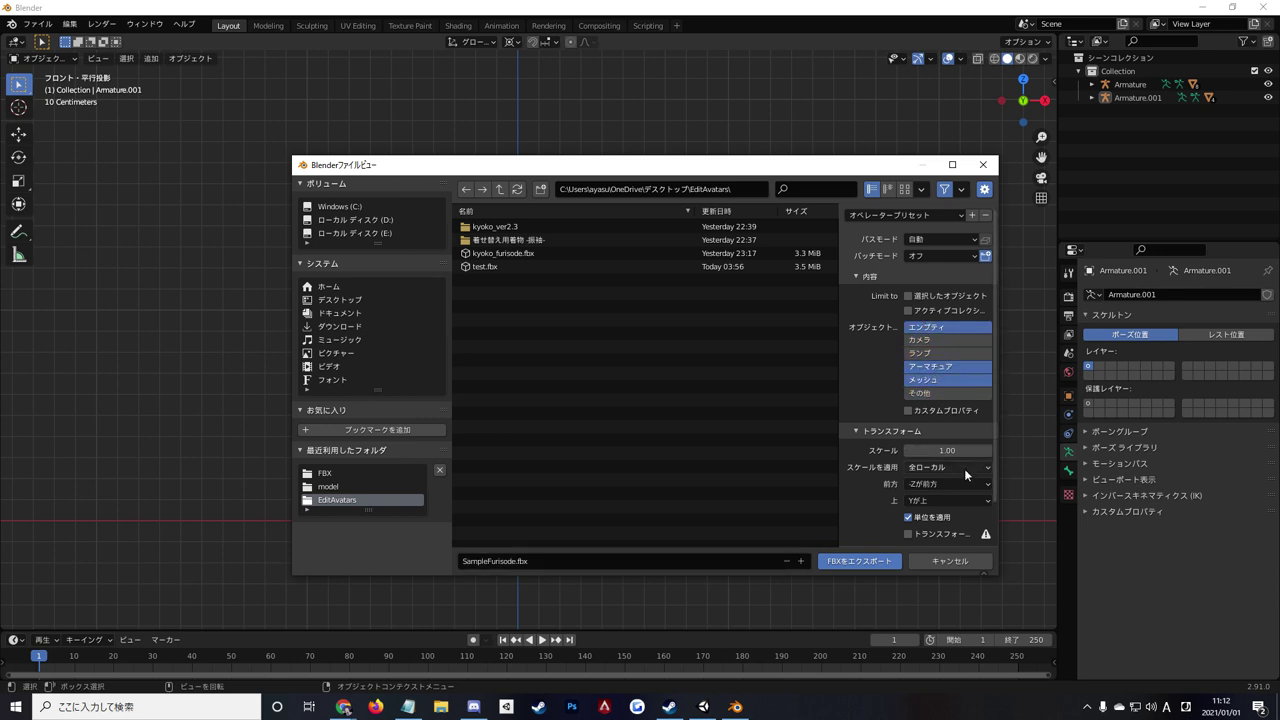
{"action": "left_click", "coordinate": [912, 469]}
{"action": "left_click", "coordinate": [914, 525]}
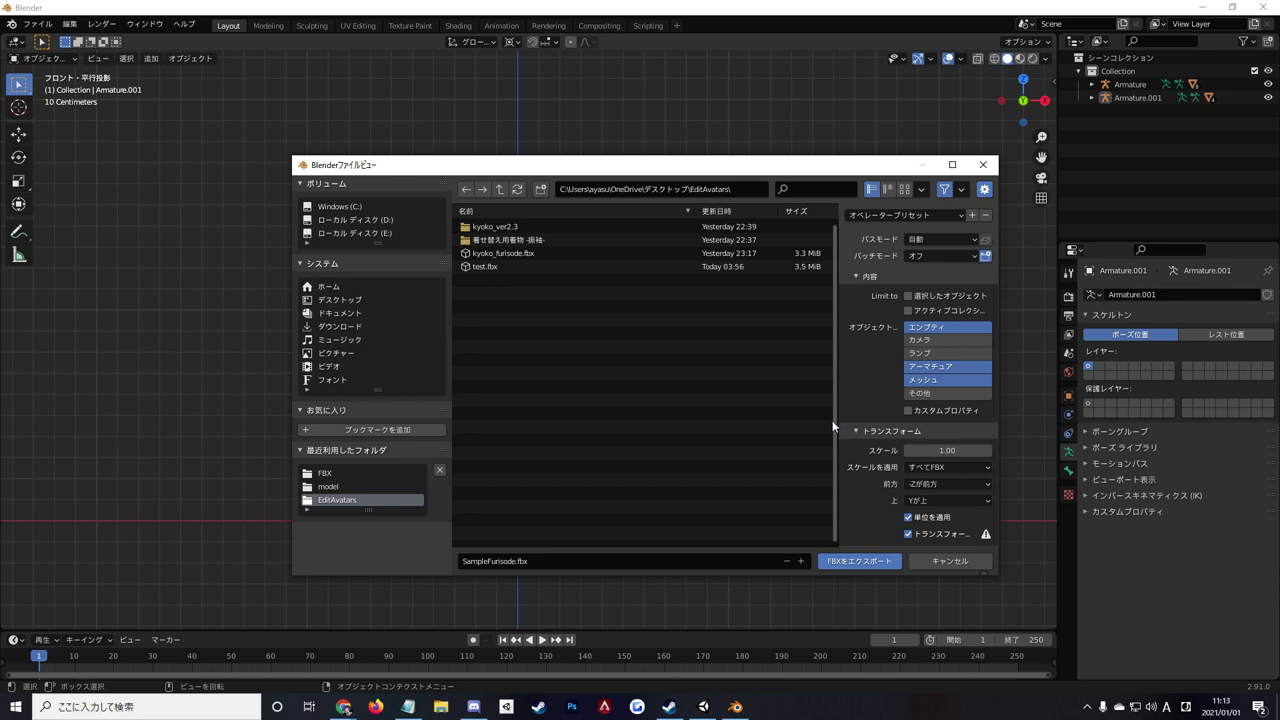
Set the armature options to export deform bones only, without leaf bones.
{"action": "scroll", "coordinate": [960, 460], "scroll_direction": "down", "scroll_amount": 2}
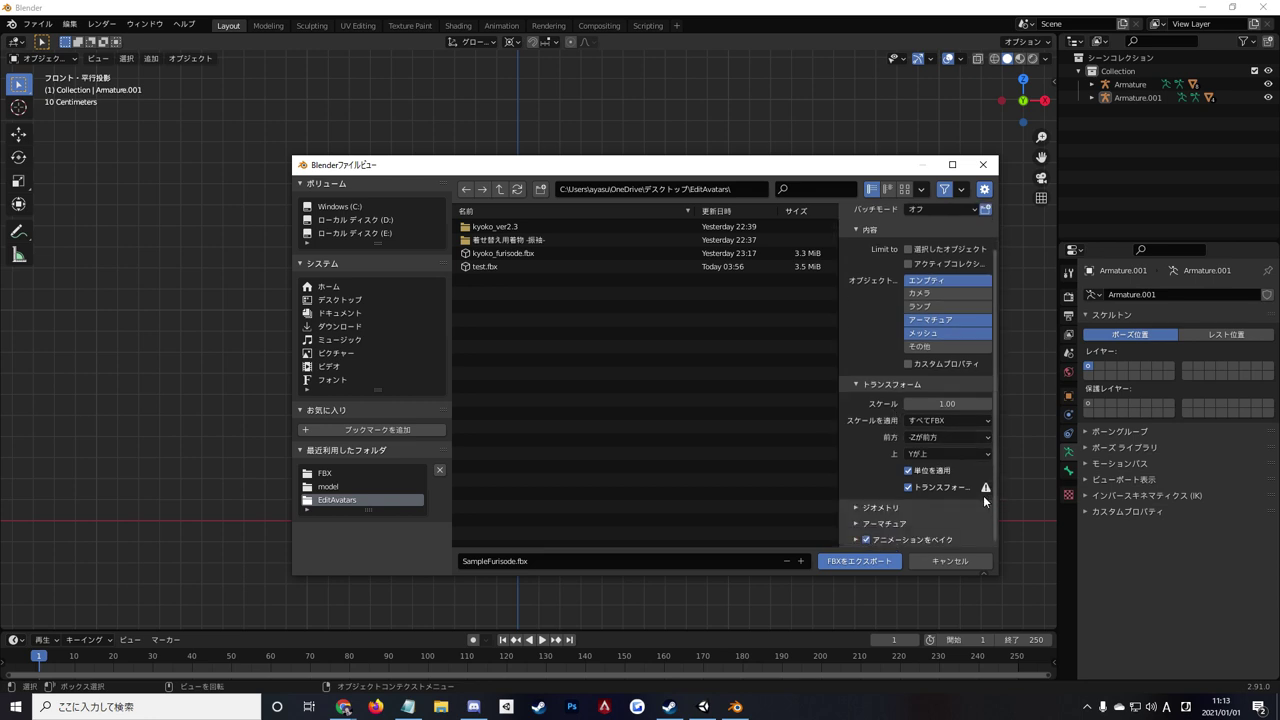
{"action": "left_click", "coordinate": [880, 508]}
{"action": "scroll", "coordinate": [879, 512], "scroll_direction": "down", "scroll_amount": 3}
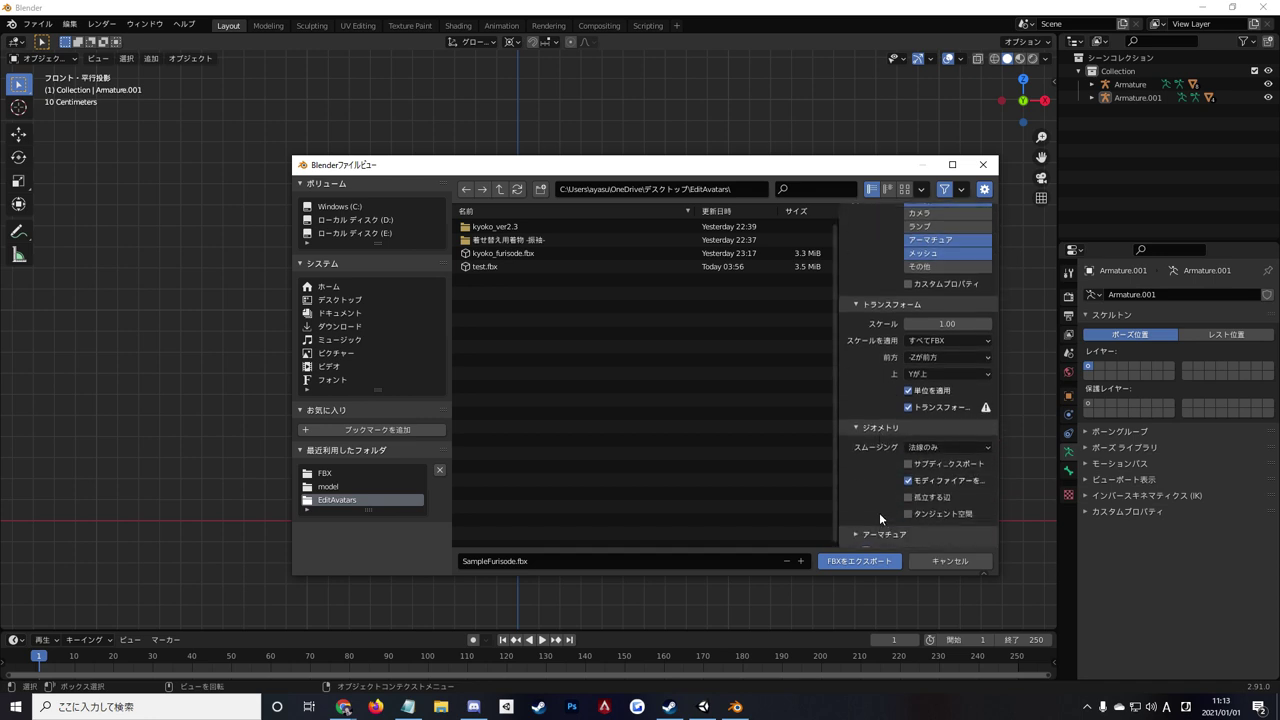
{"action": "scroll", "coordinate": [879, 512], "scroll_direction": "down", "scroll_amount": 1}
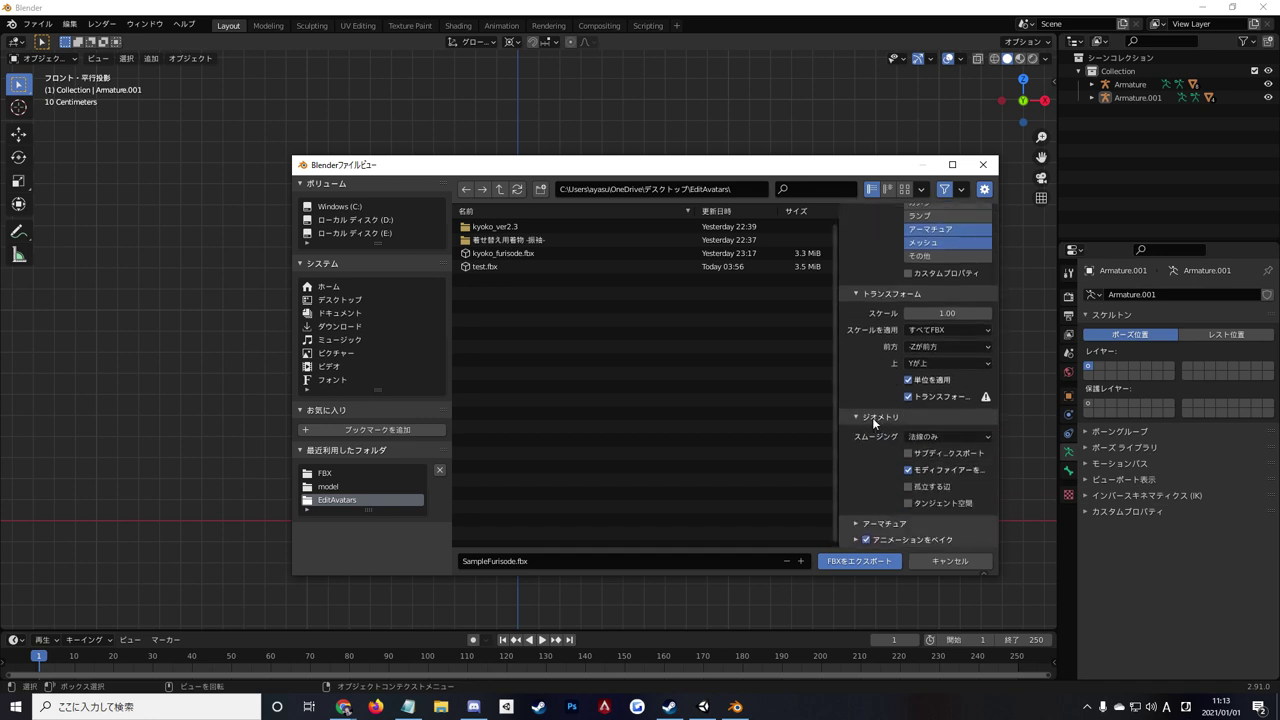
{"action": "left_click", "coordinate": [872, 417]}
{"action": "left_click", "coordinate": [878, 521]}
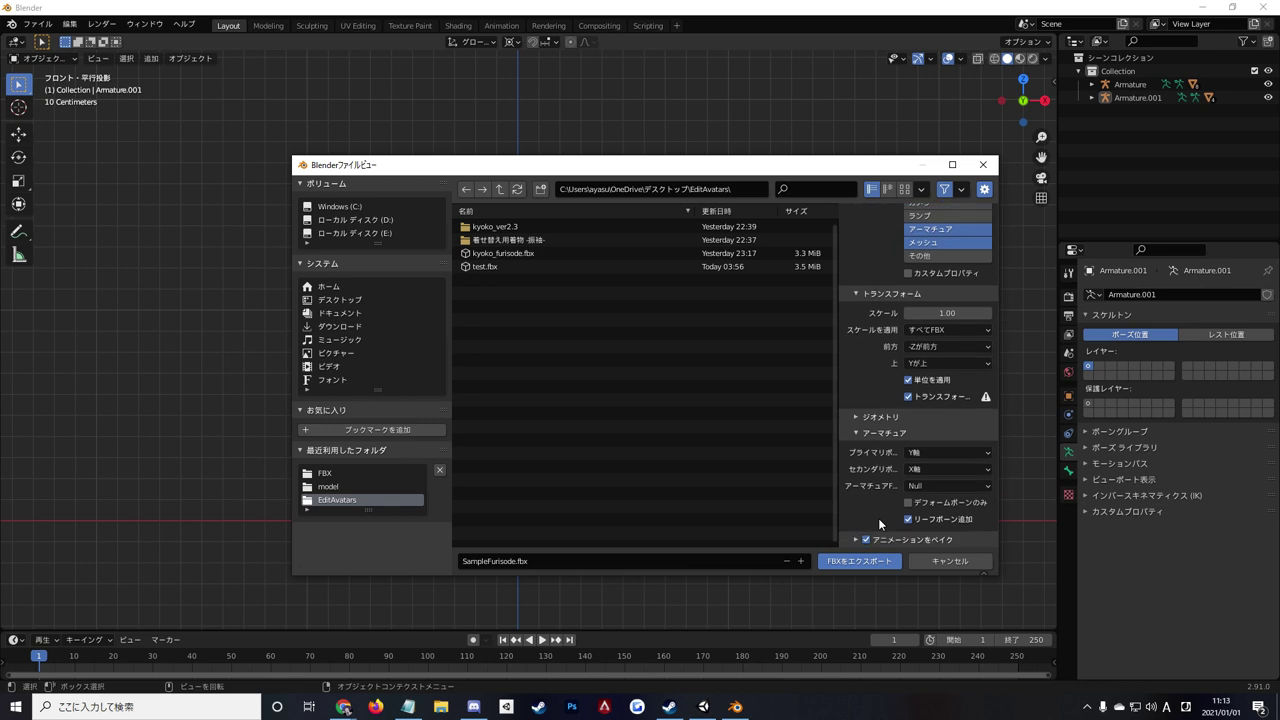
{"action": "left_click", "coordinate": [907, 503]}
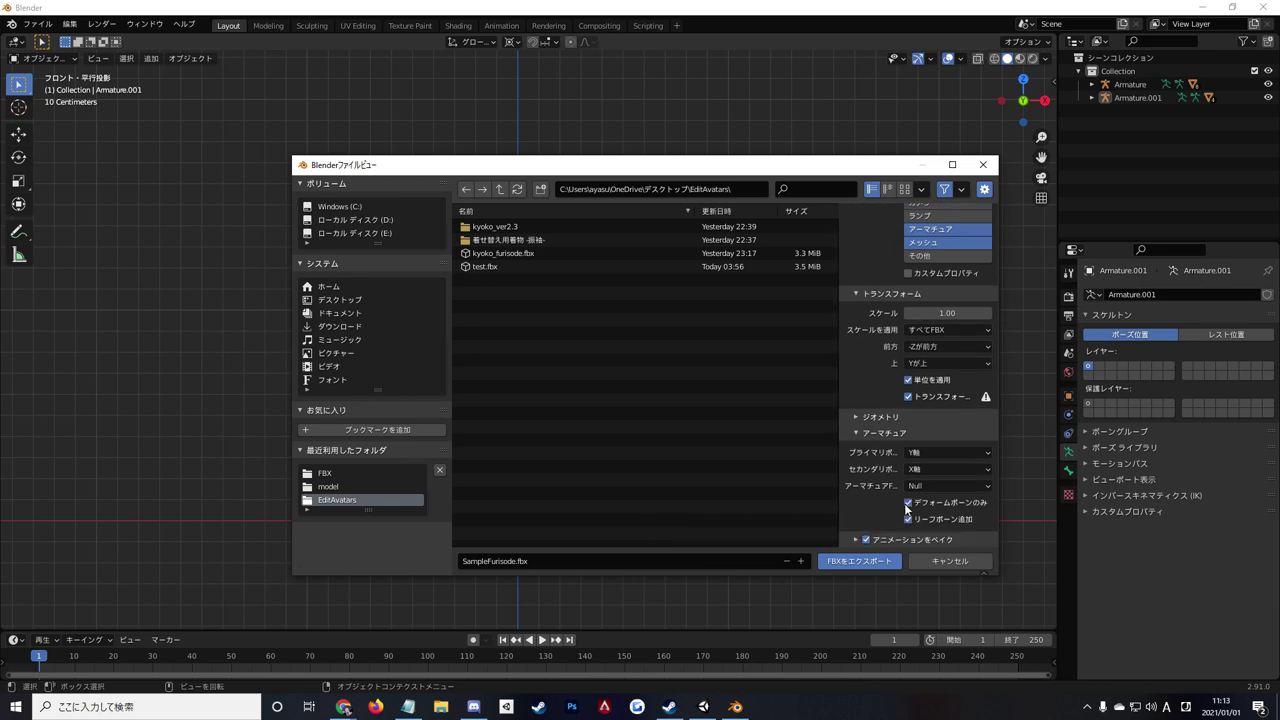
{"action": "left_click", "coordinate": [908, 519]}
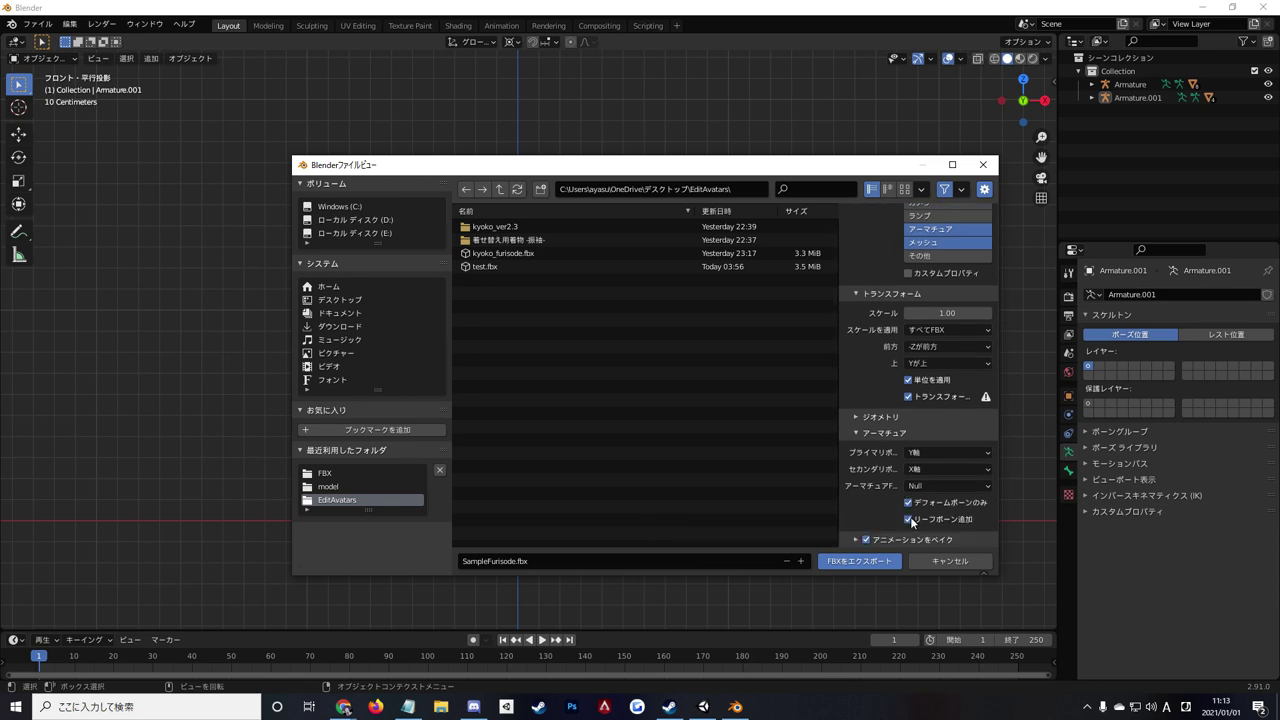
{"action": "left_click", "coordinate": [862, 432]}
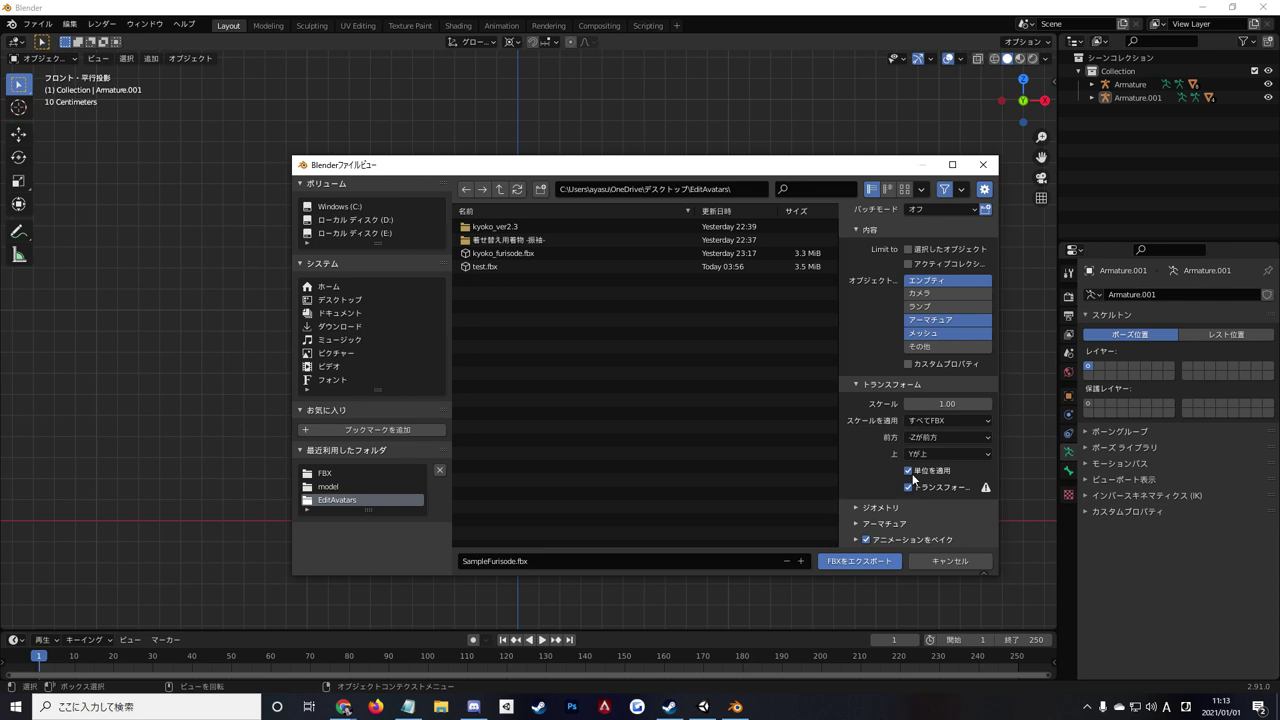
Turn off Bake Animation, export the FBX, and minimize Blender.
{"action": "left_click", "coordinate": [866, 539]}
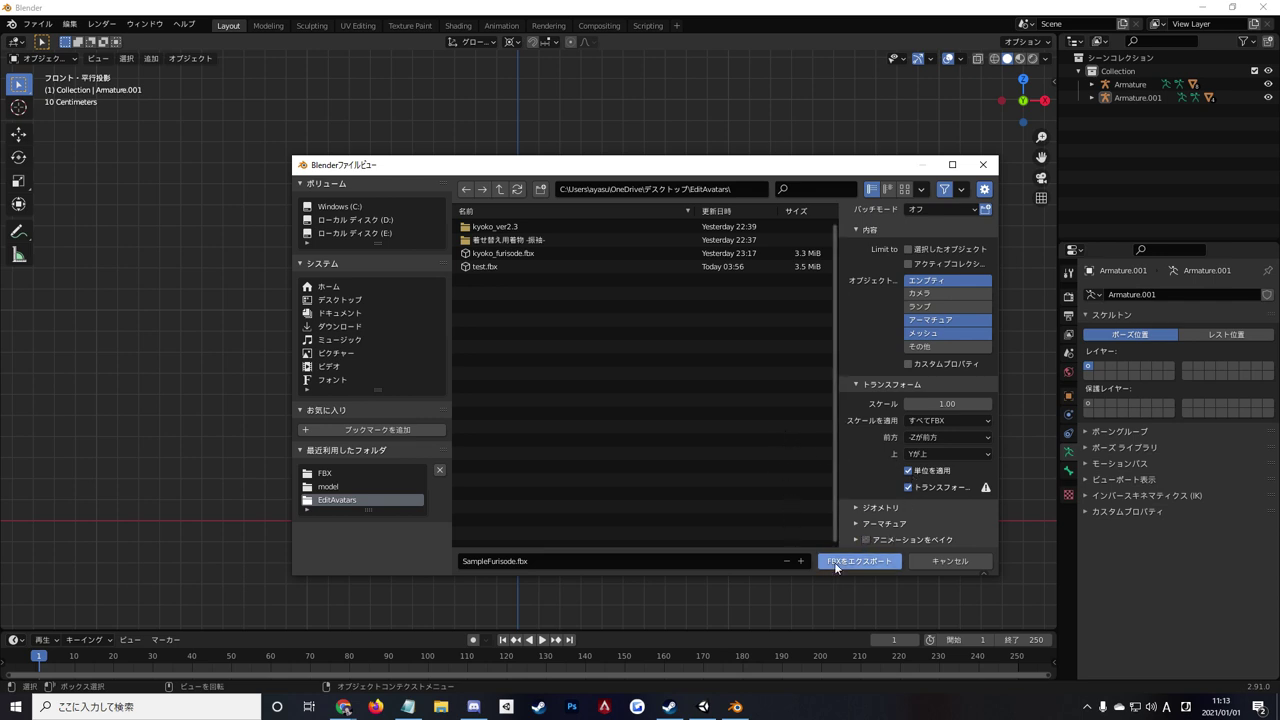
{"action": "left_click", "coordinate": [836, 564]}
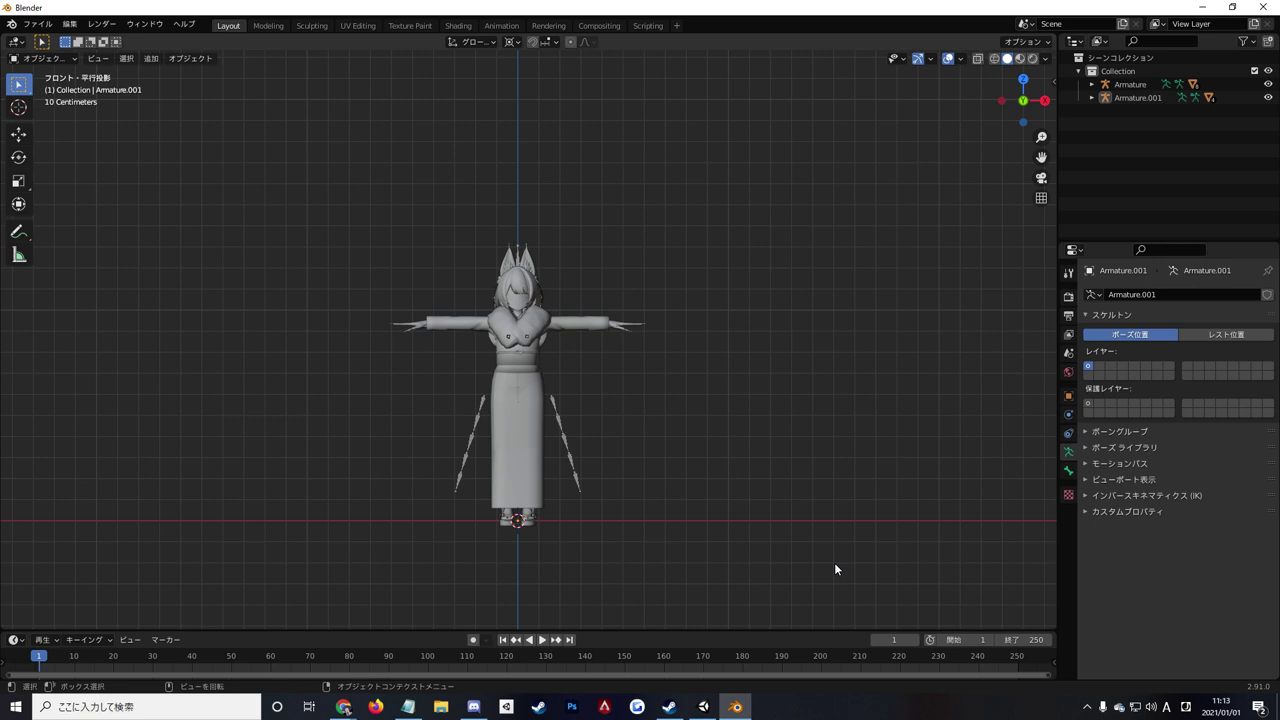
{"action": "left_click", "coordinate": [1200, 12]}
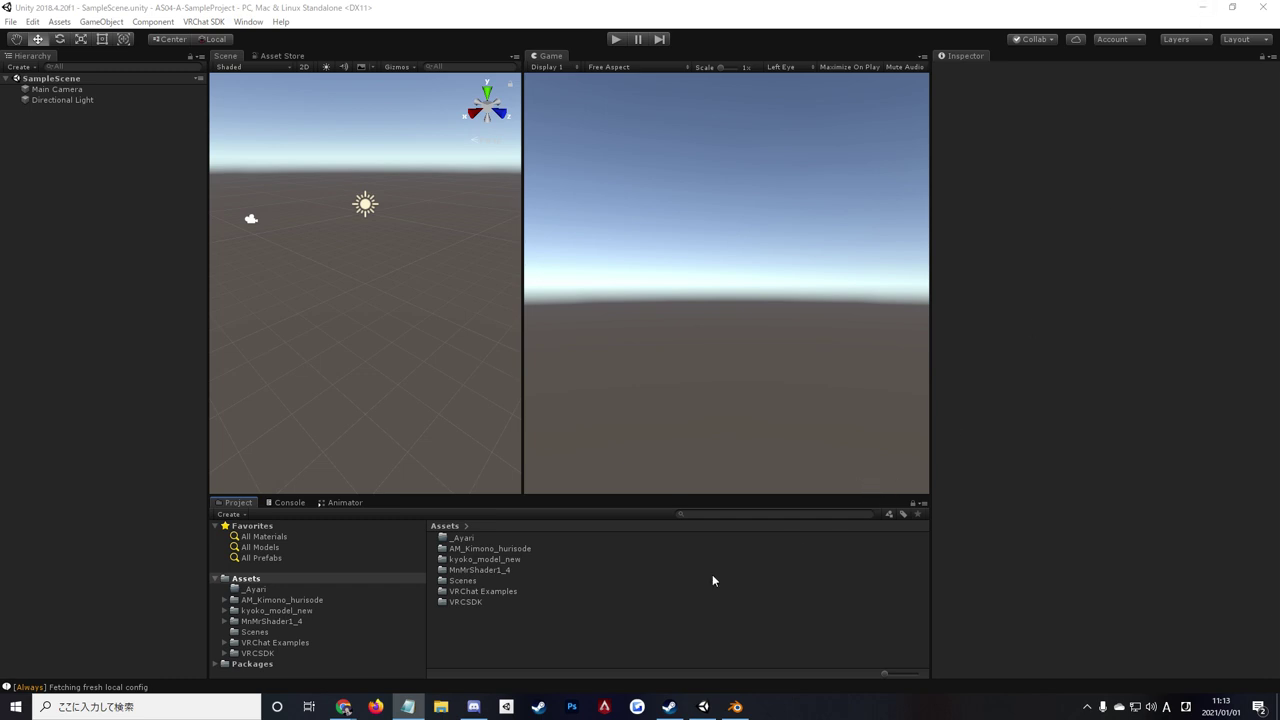
Import SampleFurisode.fbx from Explorer into Unity's _Ayari folder.
{"action": "double_click", "coordinate": [461, 537]}
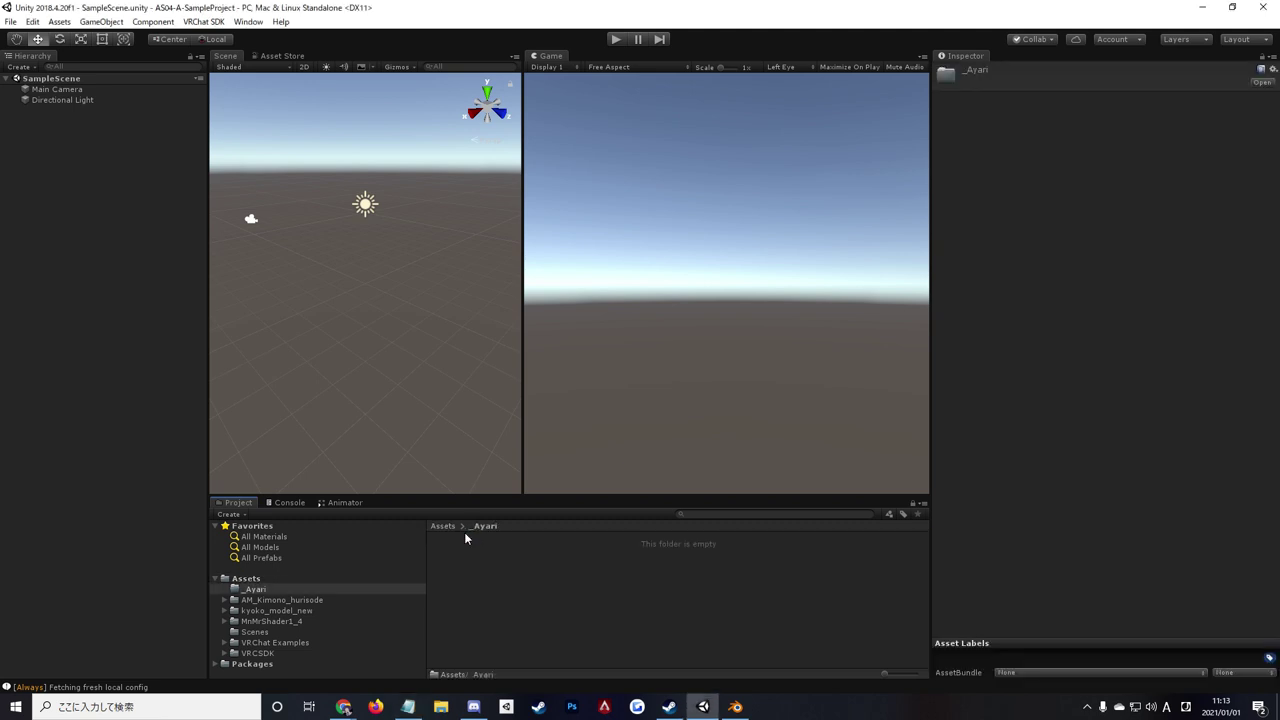
{"action": "left_click", "coordinate": [440, 706]}
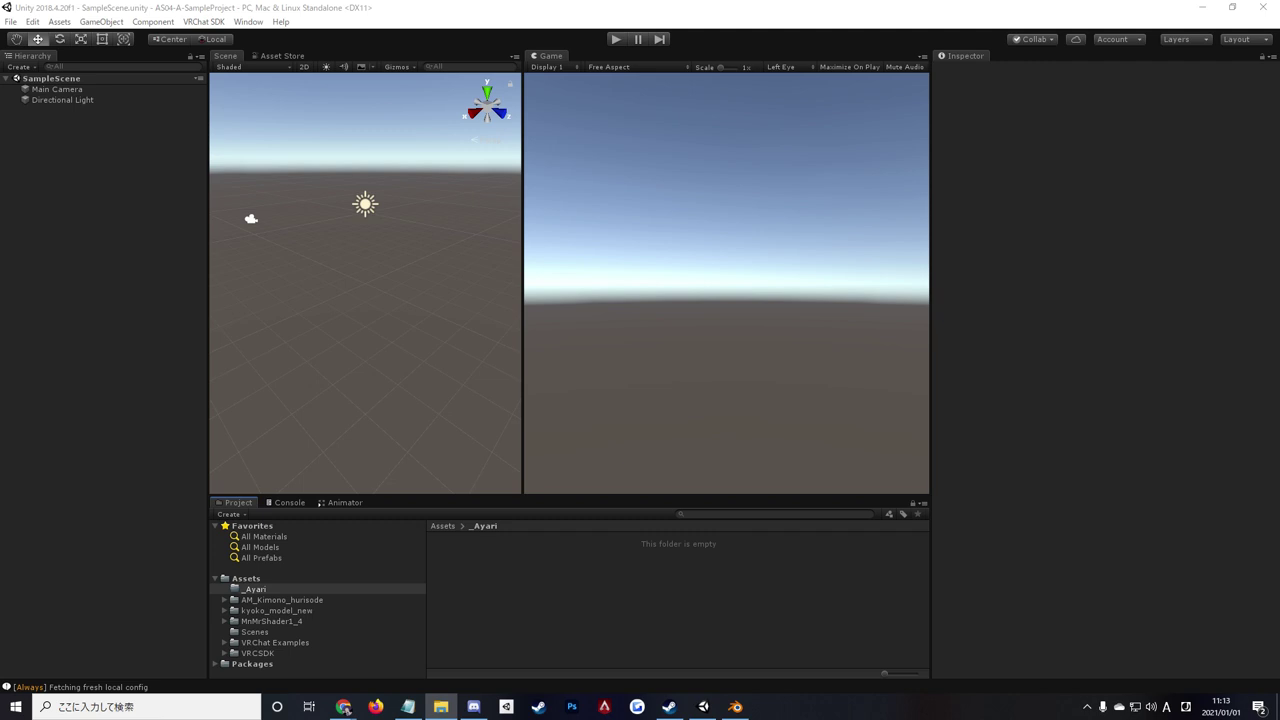
{"action": "left_click_drag", "start_coordinate": [538, 542], "coordinate": [603, 610]}
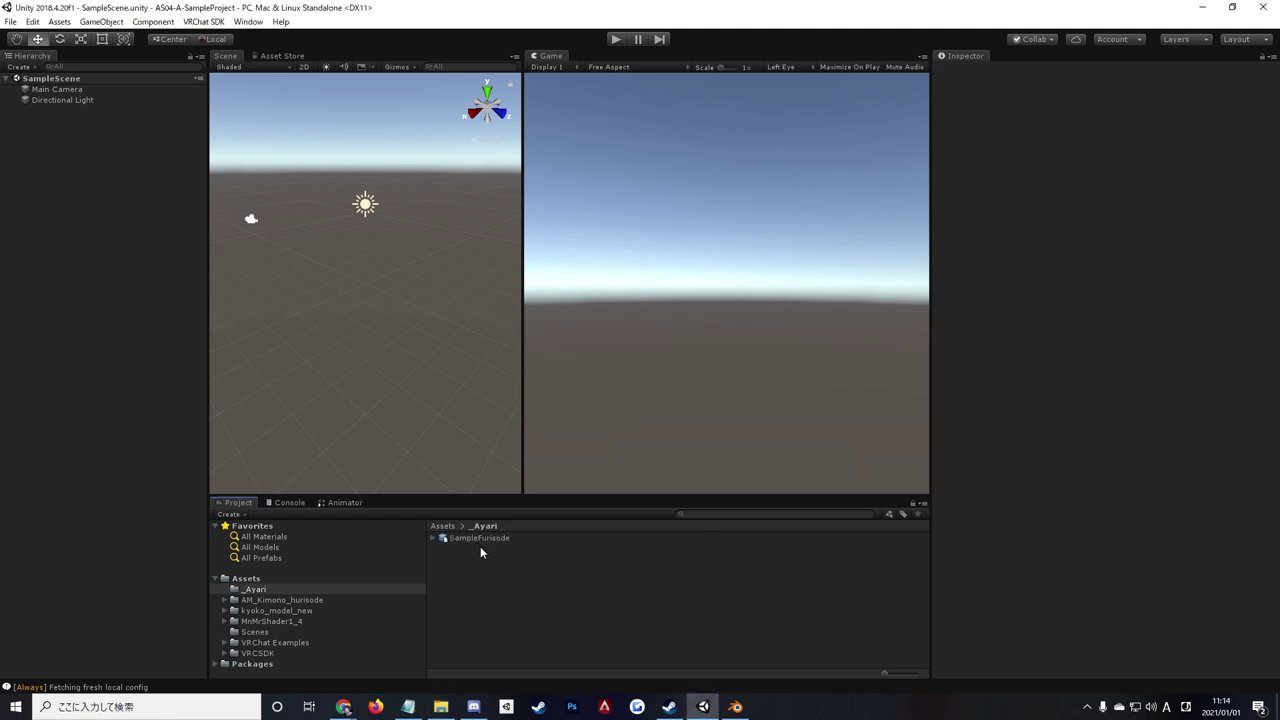
Delete the imported SampleFurisode asset, then return to Blender.
{"action": "left_click", "coordinate": [472, 540]}
{"action": "key", "text": "Delete"}
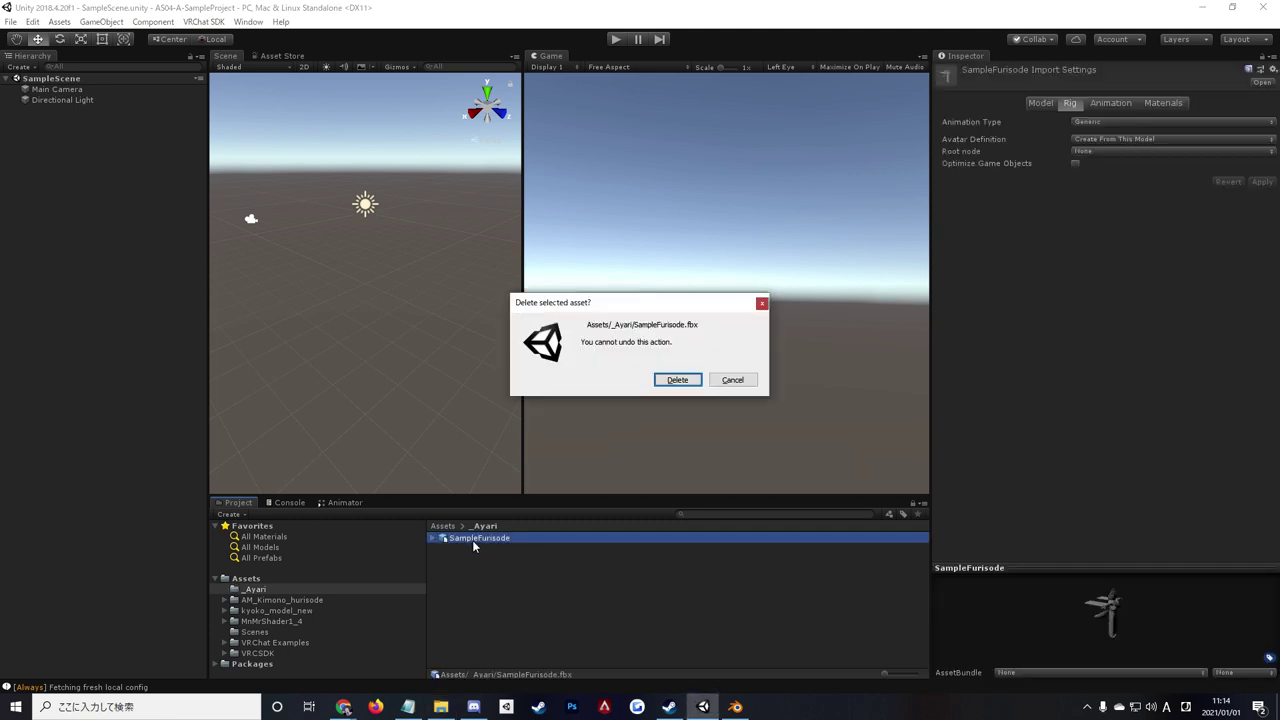
{"action": "key", "text": "Return"}
{"action": "left_click", "coordinate": [735, 706]}
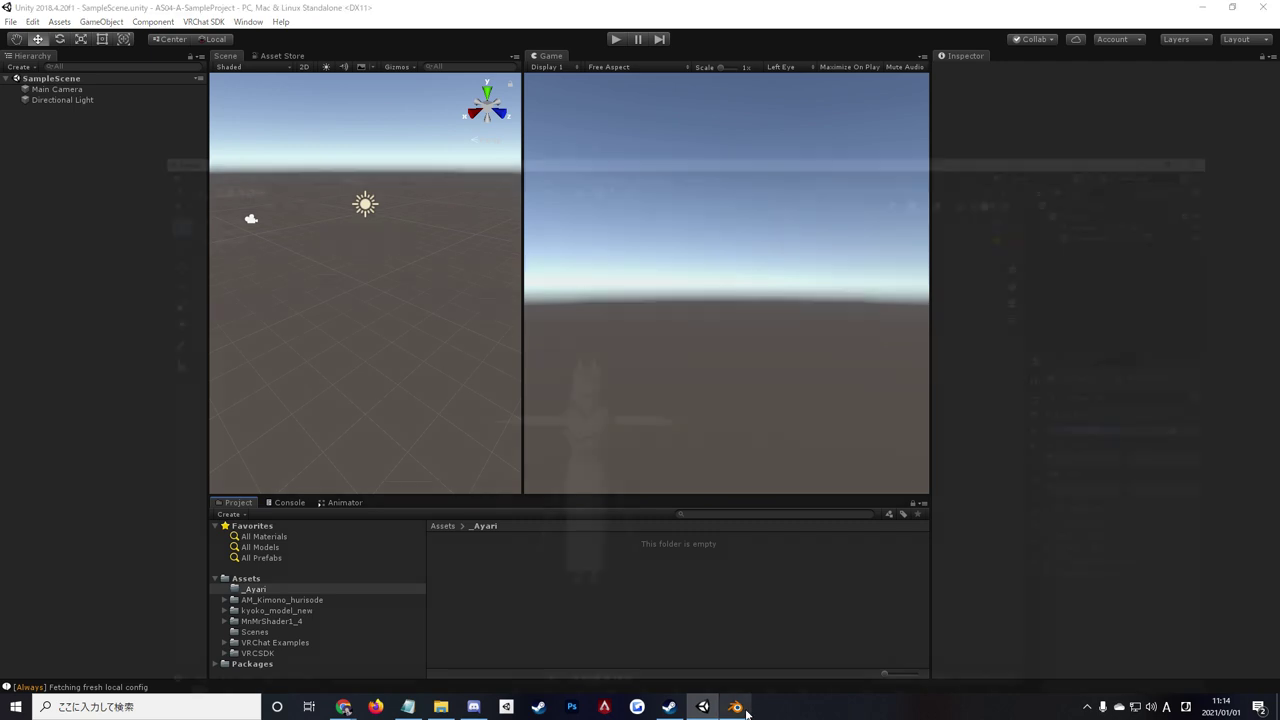
Expand Armature.001's bones from Hips through Spine, Chest and the left shoulder and arm.
{"action": "left_click", "coordinate": [1092, 96]}
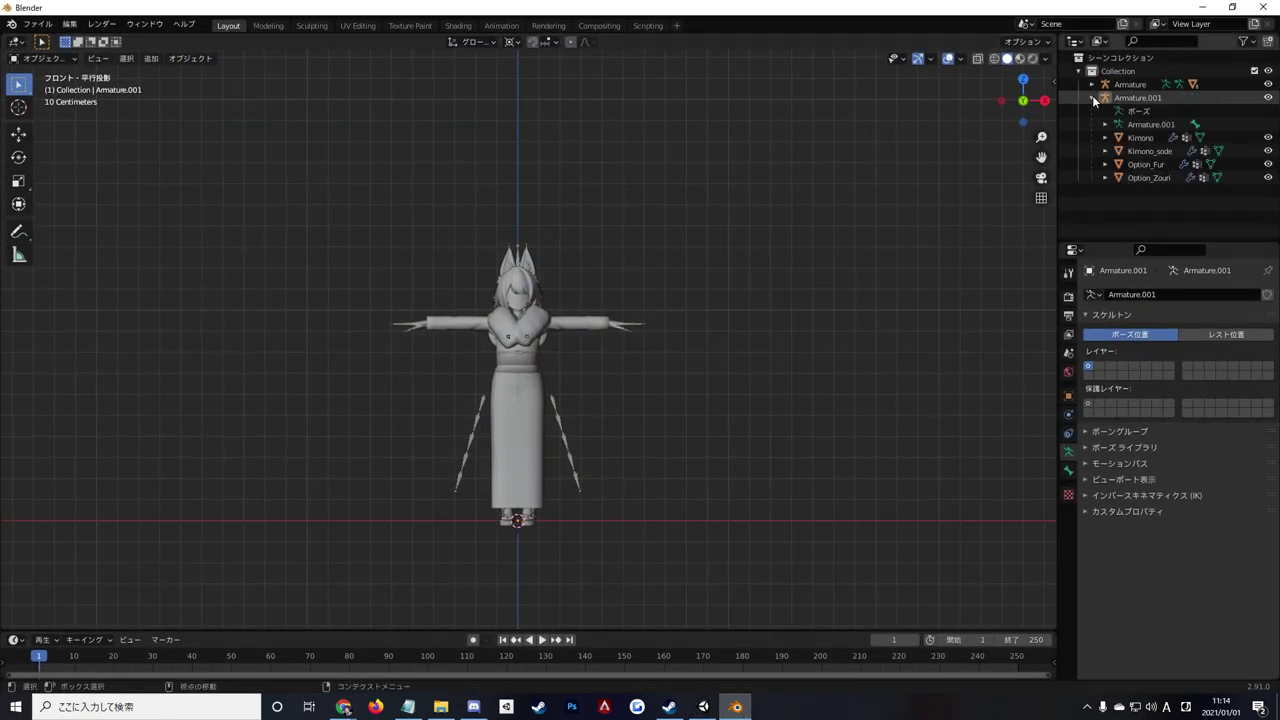
{"action": "left_click", "coordinate": [1105, 124]}
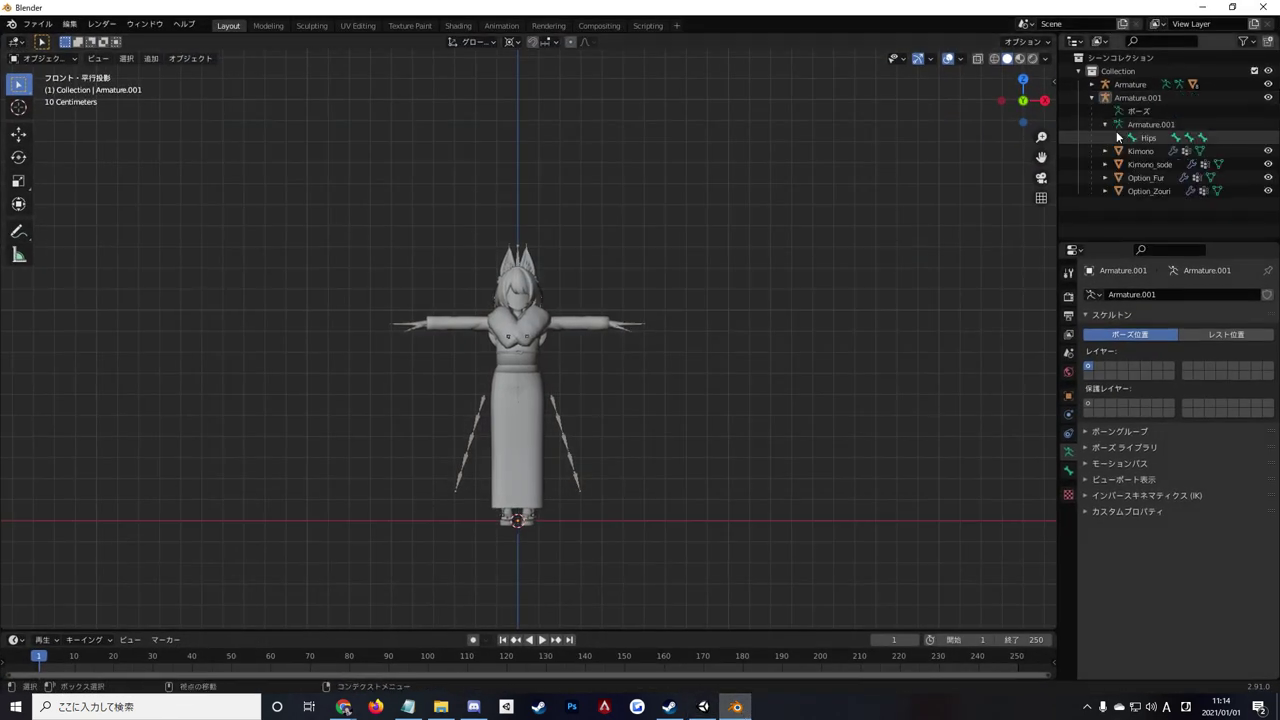
{"action": "left_click", "coordinate": [1118, 137]}
{"action": "left_click", "coordinate": [1132, 151]}
{"action": "left_click", "coordinate": [1145, 164]}
{"action": "left_click", "coordinate": [1158, 177]}
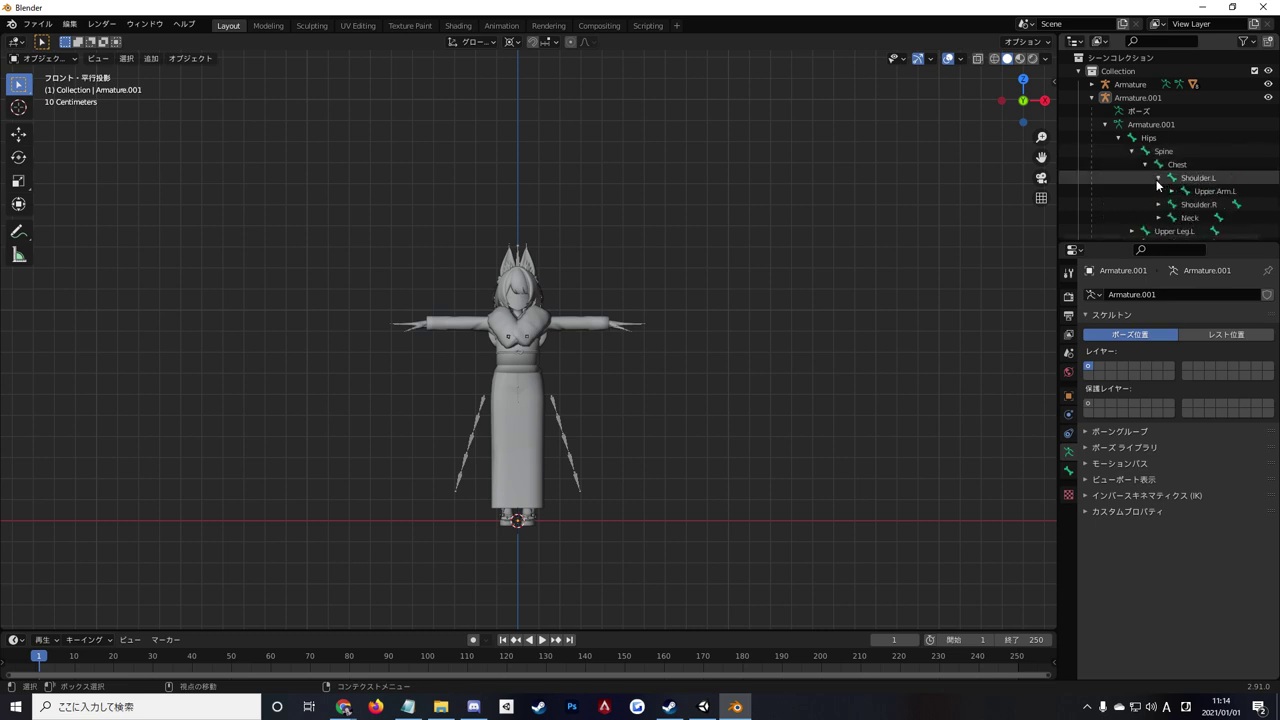
{"action": "left_click", "coordinate": [1172, 204]}
{"action": "left_click", "coordinate": [1172, 191]}
{"action": "left_click", "coordinate": [1185, 204]}
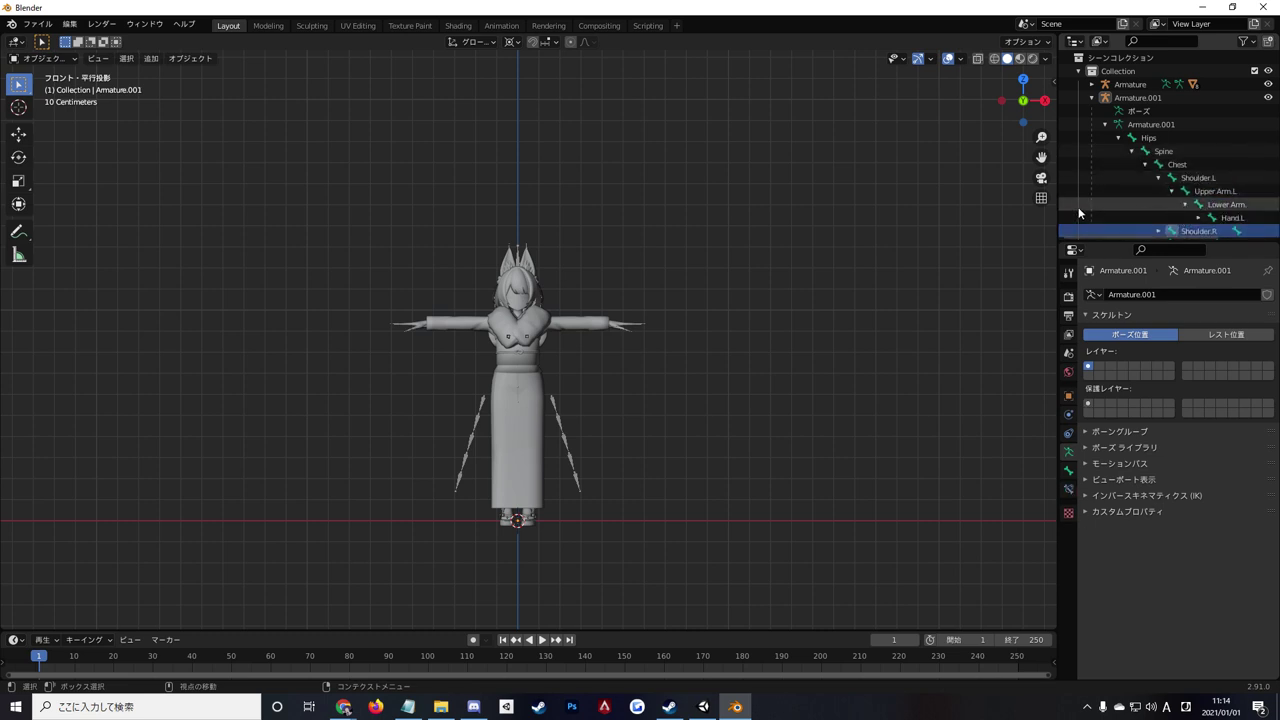
Widen the Outliner, expand Hand.L's middle and index finger bones, and select Armature.001.
{"action": "left_click_drag", "start_coordinate": [1058, 205], "coordinate": [582, 205]}
{"action": "scroll", "coordinate": [736, 193], "scroll_direction": "down", "scroll_amount": 3}
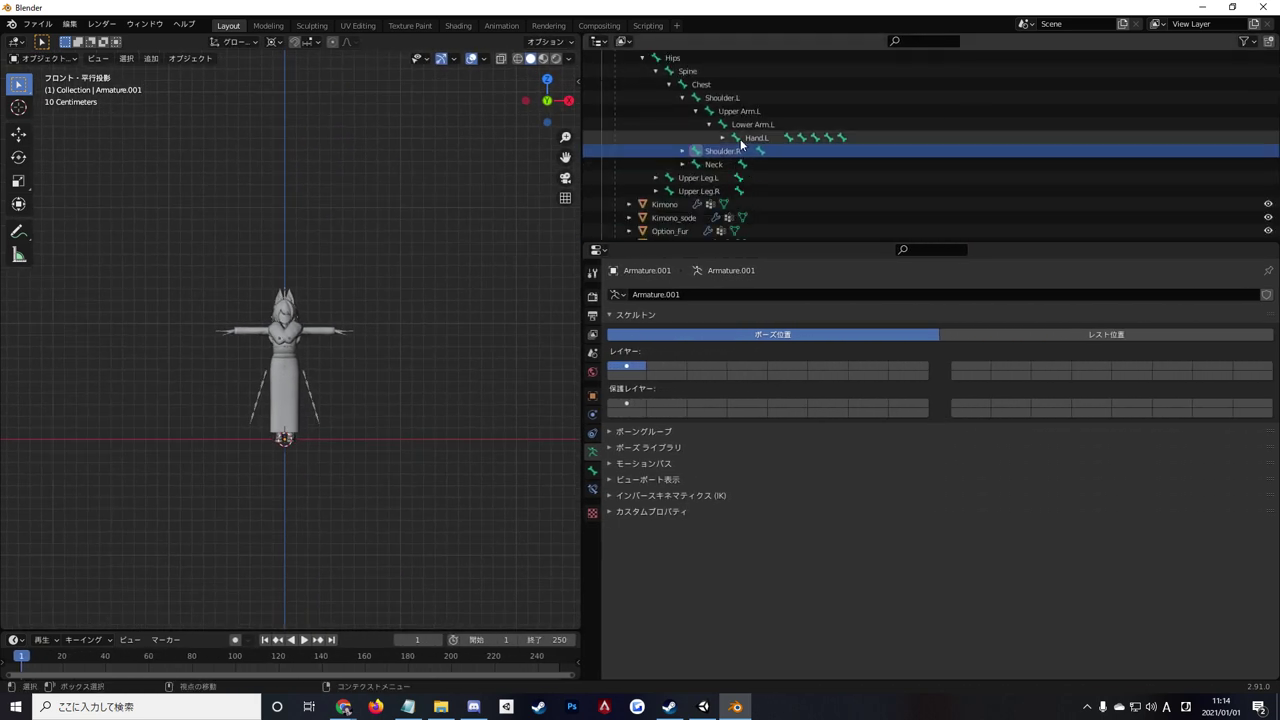
{"action": "left_click", "coordinate": [722, 138]}
{"action": "left_click", "coordinate": [737, 153]}
{"action": "left_click", "coordinate": [749, 164]}
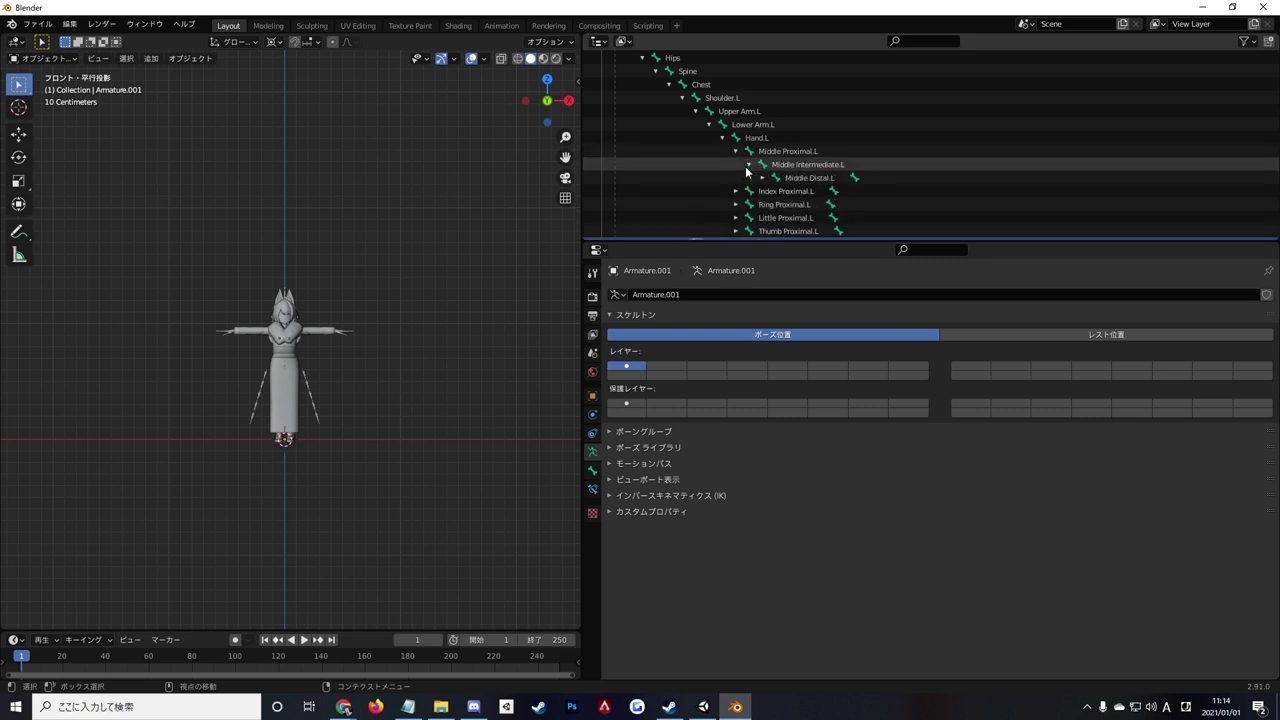
{"action": "left_click", "coordinate": [762, 177]}
{"action": "left_click", "coordinate": [735, 204]}
{"action": "left_click", "coordinate": [749, 217]}
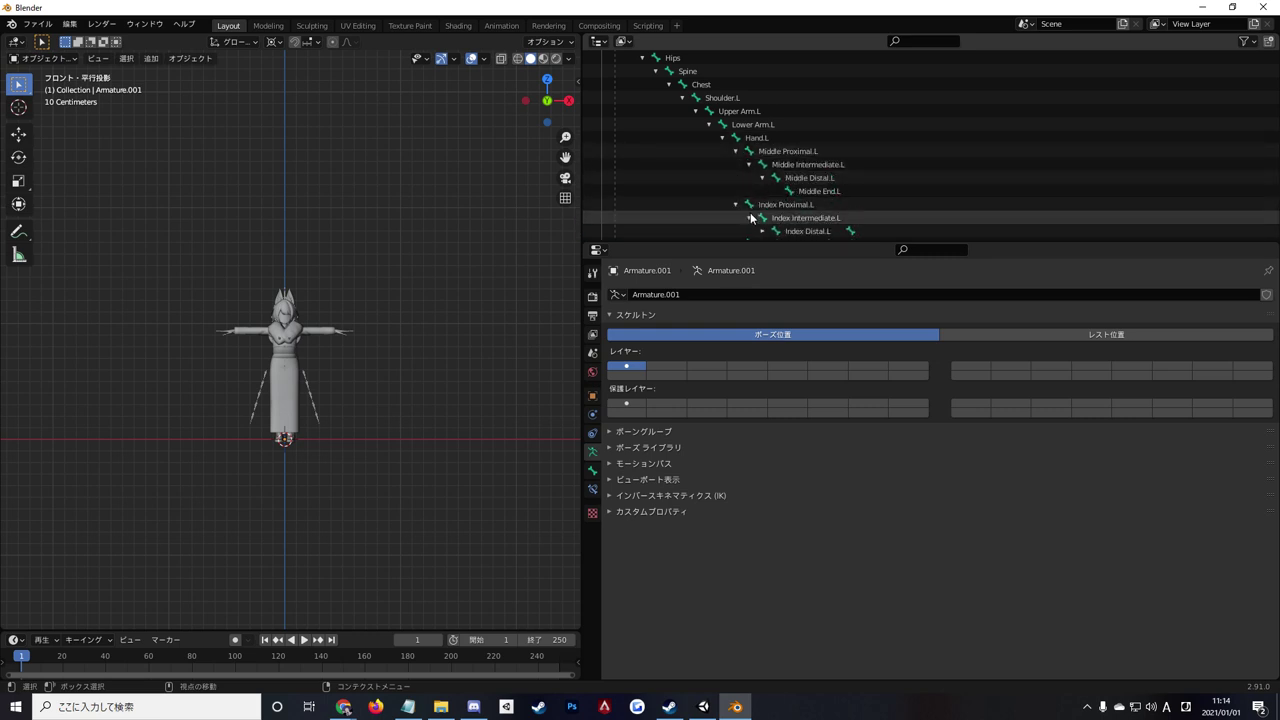
{"action": "left_click", "coordinate": [762, 231]}
{"action": "scroll", "coordinate": [775, 200], "scroll_direction": "down", "scroll_amount": 3}
{"action": "scroll", "coordinate": [785, 171], "scroll_direction": "up", "scroll_amount": 5}
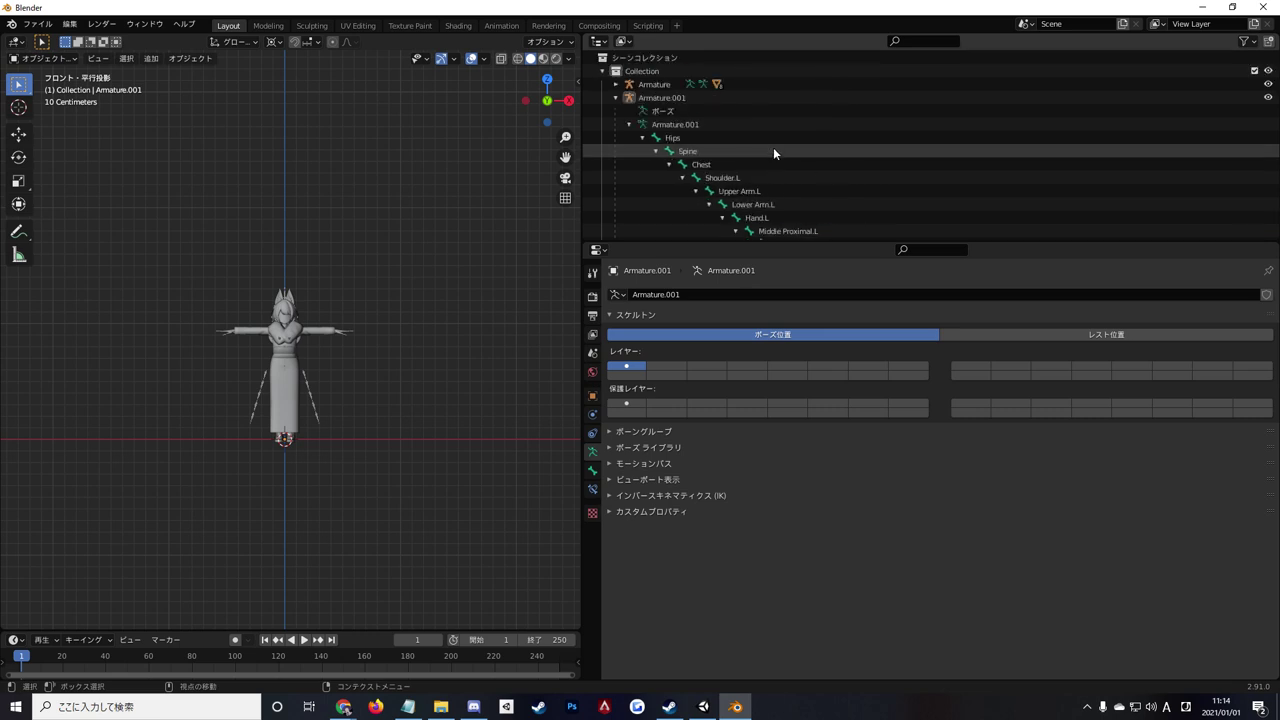
{"action": "left_click", "coordinate": [655, 99]}
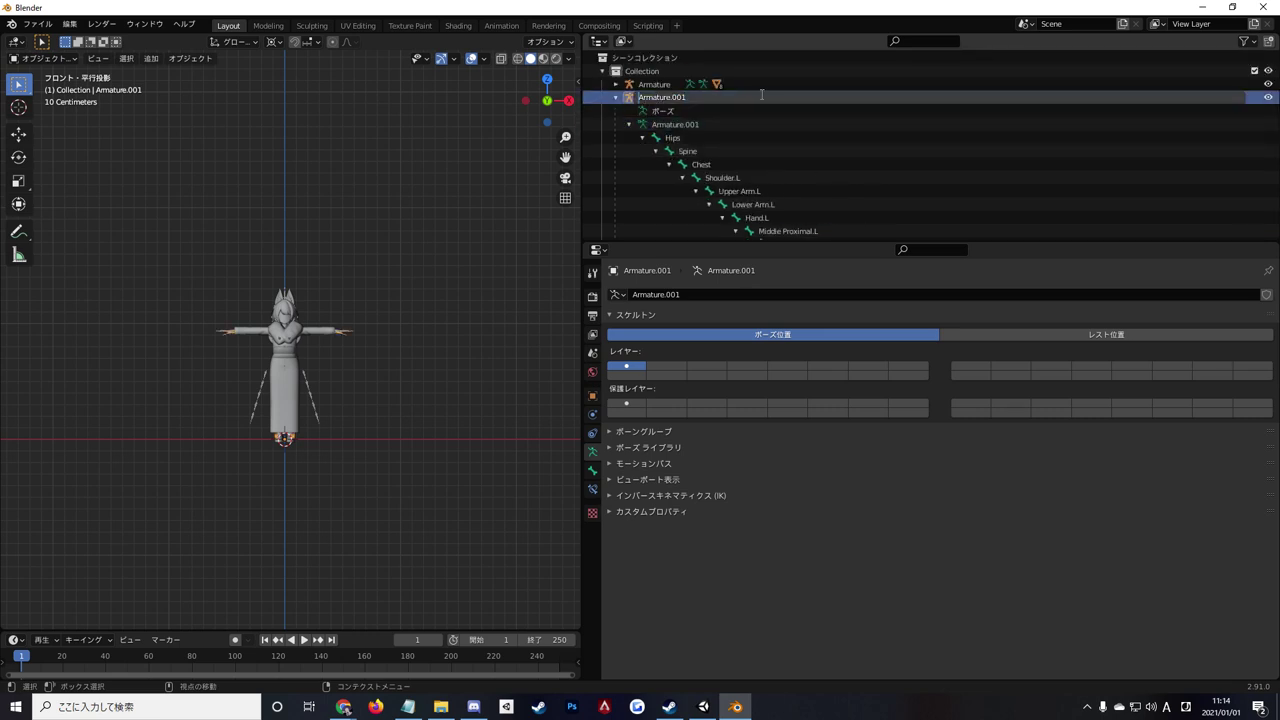
Rename the armature object and its data to '[FSD]Armature.001' with the [FSD] prefix.
{"action": "key", "text": "Home"}
{"action": "type", "text": "[FS]"}
{"action": "type", "text": "D"}
{"action": "key", "text": "Left"}
{"action": "key", "text": "Left"}
{"action": "key", "text": "Left"}
{"action": "key", "text": "Left"}
{"action": "key", "text": "End"}
{"action": "key", "text": "Return"}
{"action": "double_click", "coordinate": [663, 113]}
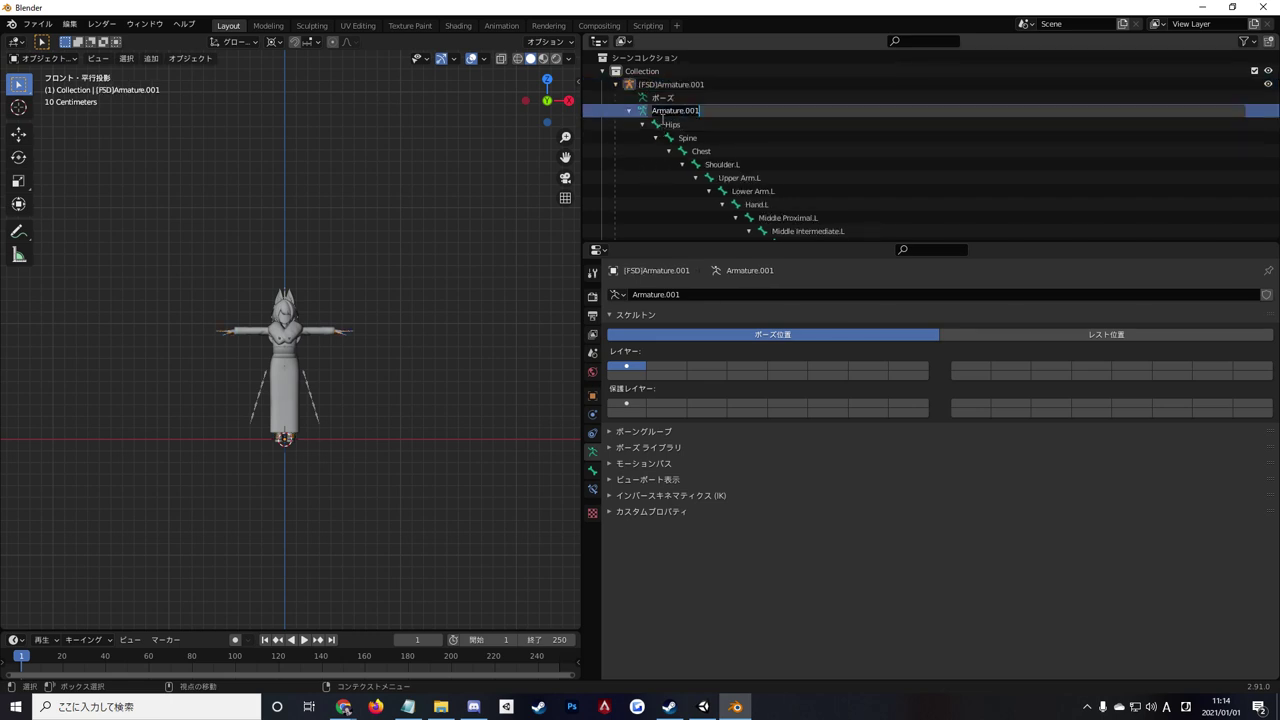
{"action": "key", "text": "Escape"}
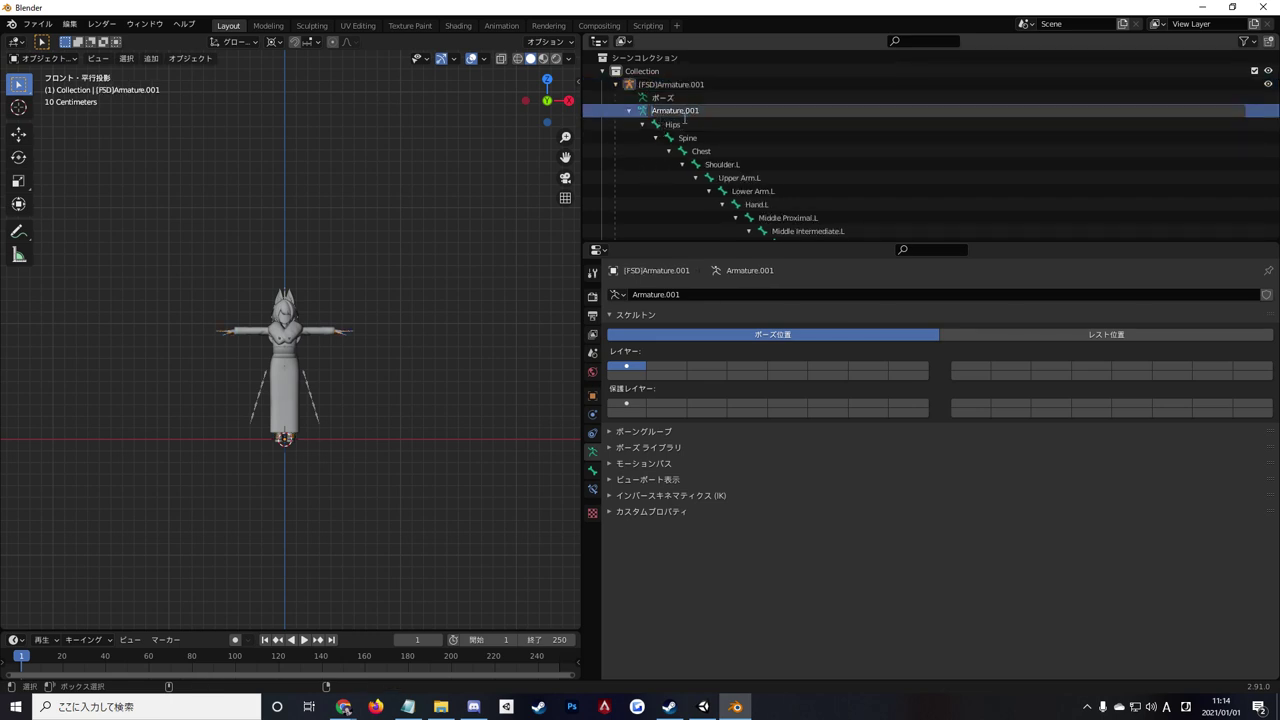
{"action": "key", "text": "ctrl+v"}
{"action": "key", "text": "Return"}
Add the [FSD] prefix to the Hips, Spine, Chest and Shoulder.L bones.
{"action": "left_click", "coordinate": [670, 124]}
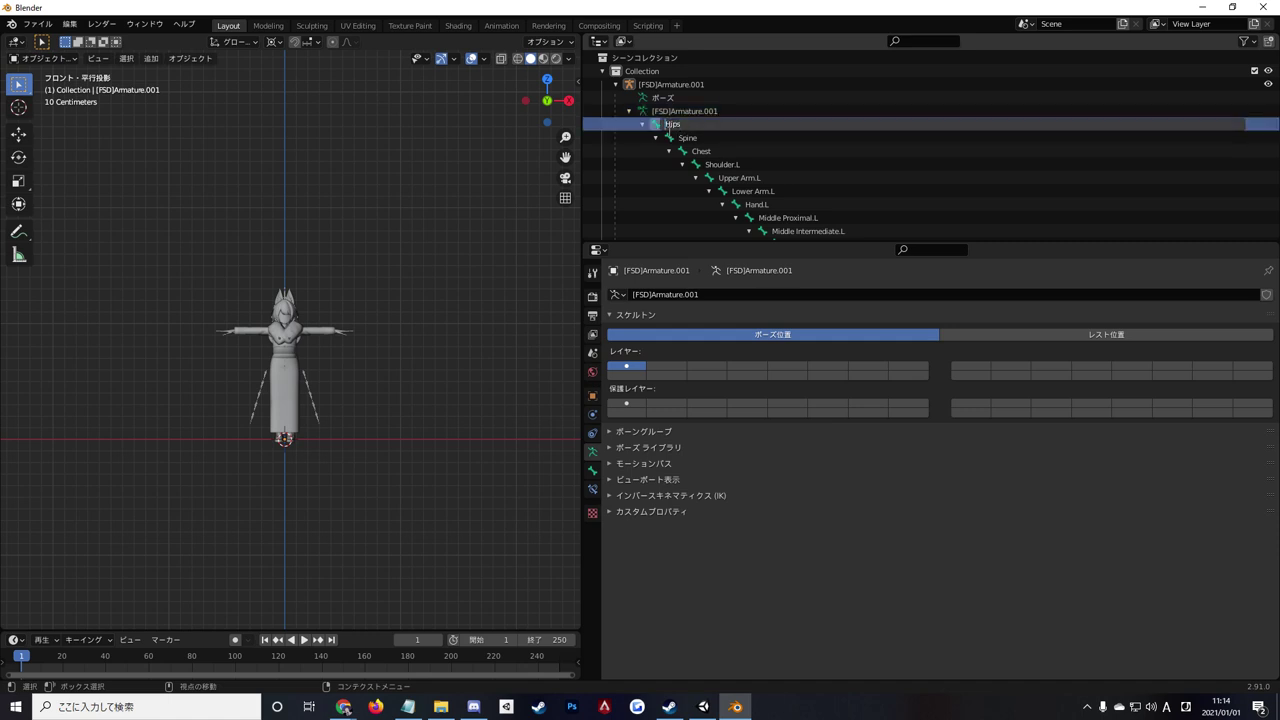
{"action": "type", "text": "[FSD]"}
{"action": "key", "text": "Return"}
{"action": "double_click", "coordinate": [688, 137]}
{"action": "type", "text": "[FSD]"}
{"action": "key", "text": "Return"}
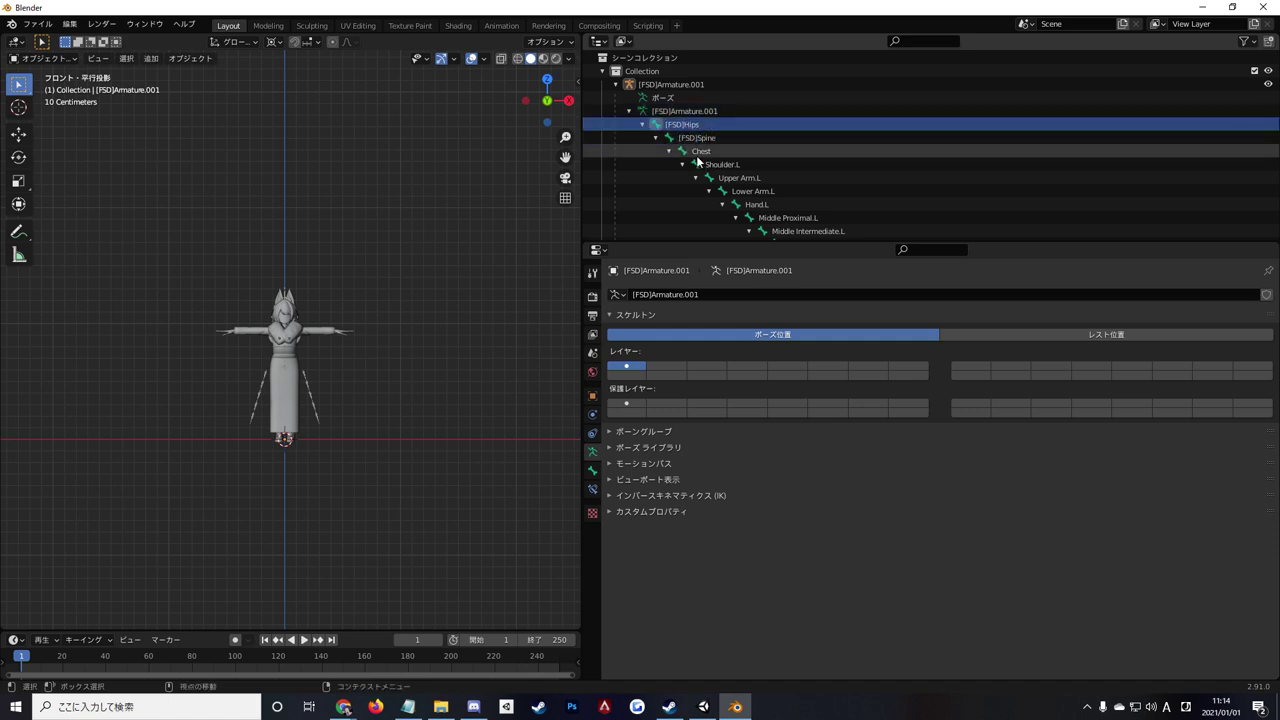
{"action": "double_click", "coordinate": [697, 151]}
{"action": "type", "text": "[FSD]"}
{"action": "key", "text": "Return"}
{"action": "scroll", "coordinate": [705, 150], "scroll_direction": "down", "scroll_amount": 1}
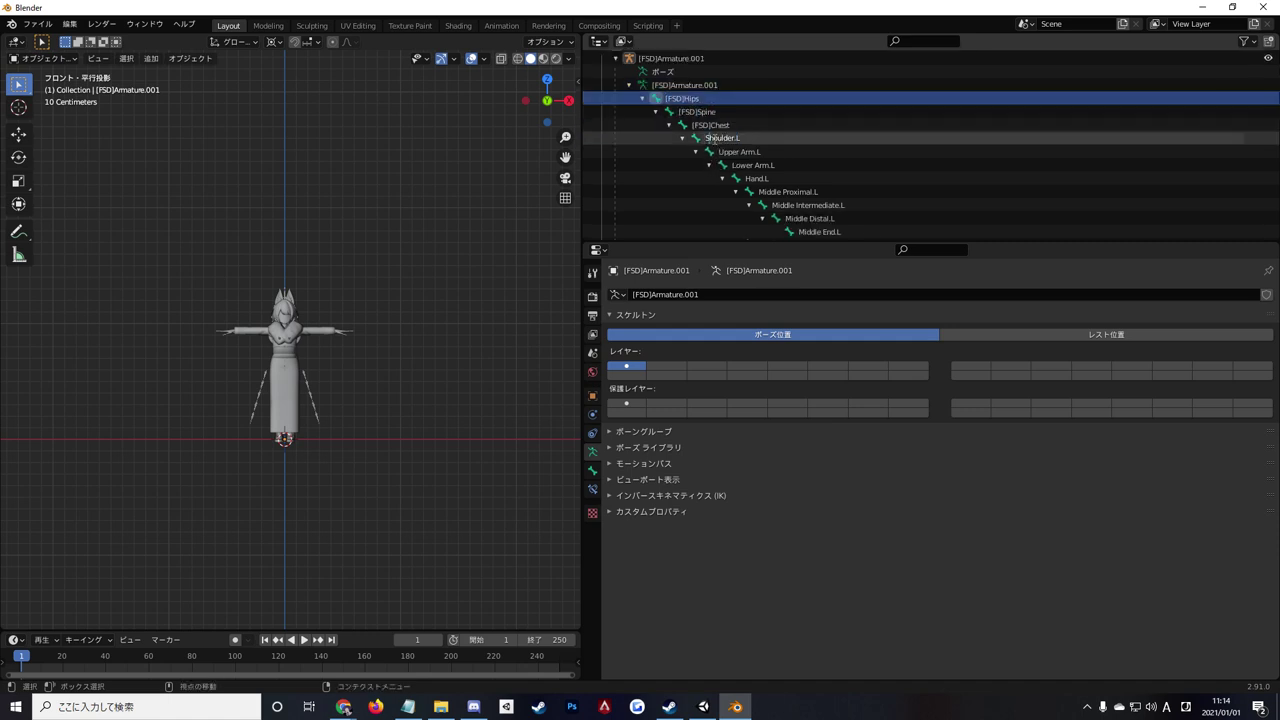
{"action": "type", "text": "[FSD]"}
{"action": "key", "text": "Return"}
Prefix the Upper Arm.L, Lower Arm.L and Hand.L bones with [FSD].
{"action": "scroll", "coordinate": [724, 148], "scroll_direction": "down", "scroll_amount": 1}
{"action": "double_click", "coordinate": [724, 139]}
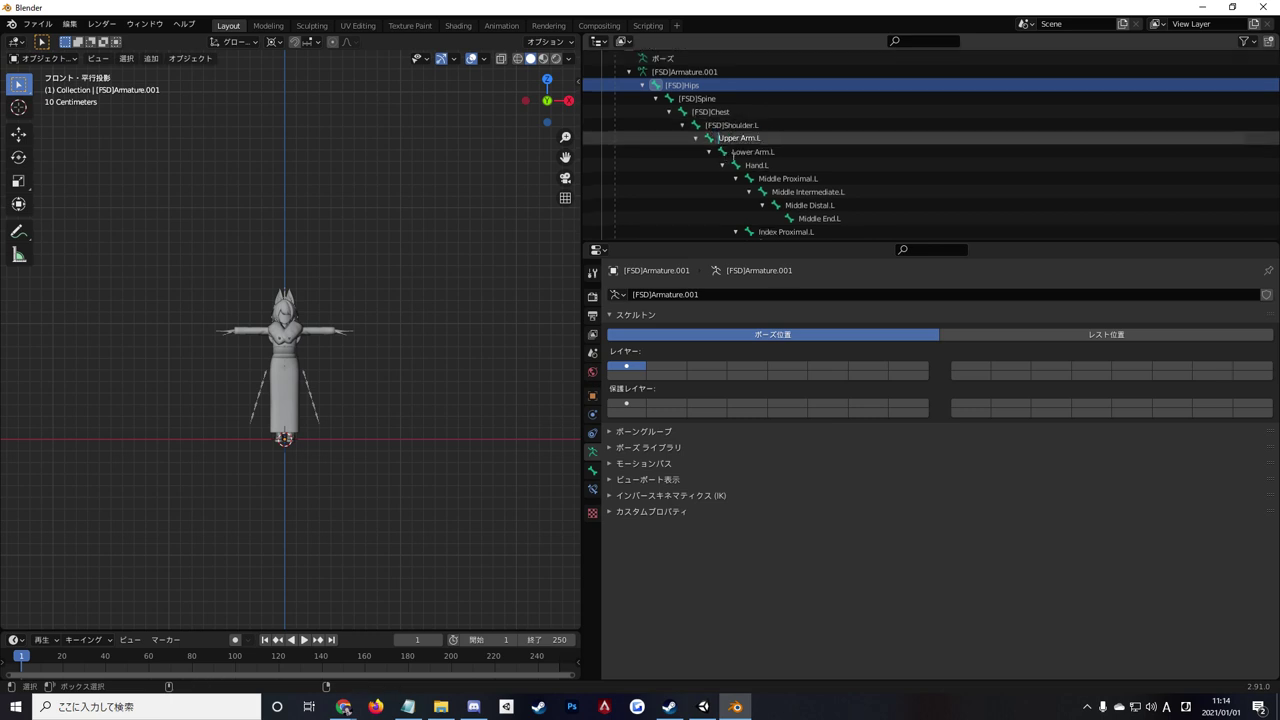
{"action": "type", "text": "[FSD]"}
{"action": "key", "text": "Return"}
{"action": "scroll", "coordinate": [733, 157], "scroll_direction": "down", "scroll_amount": 1}
{"action": "double_click", "coordinate": [742, 140]}
{"action": "type", "text": "[FSD]"}
{"action": "key", "text": "Return"}
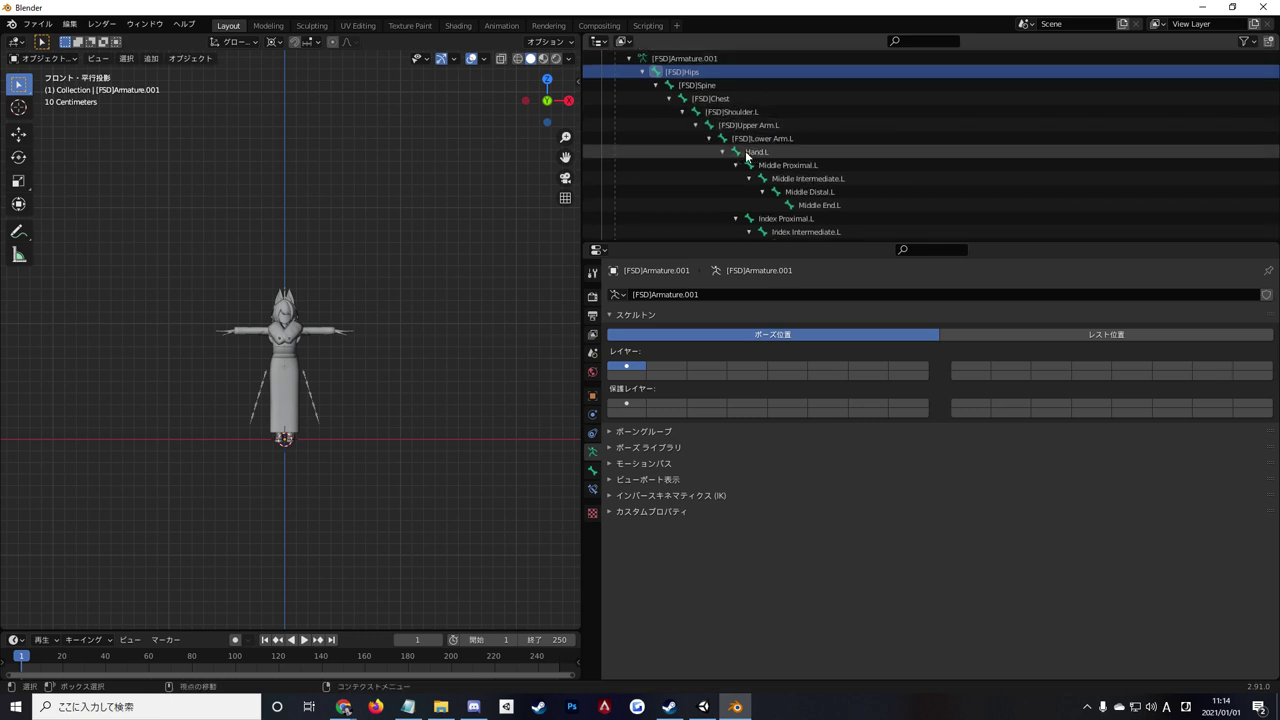
{"action": "scroll", "coordinate": [748, 145], "scroll_direction": "down", "scroll_amount": 1}
{"action": "double_click", "coordinate": [751, 140]}
{"action": "type", "text": "[FSD]"}
{"action": "key", "text": "Return"}
Prefix the left middle finger bones (Proximal, Intermediate, Distal, End) with [FSD].
{"action": "scroll", "coordinate": [760, 148], "scroll_direction": "down", "scroll_amount": 1}
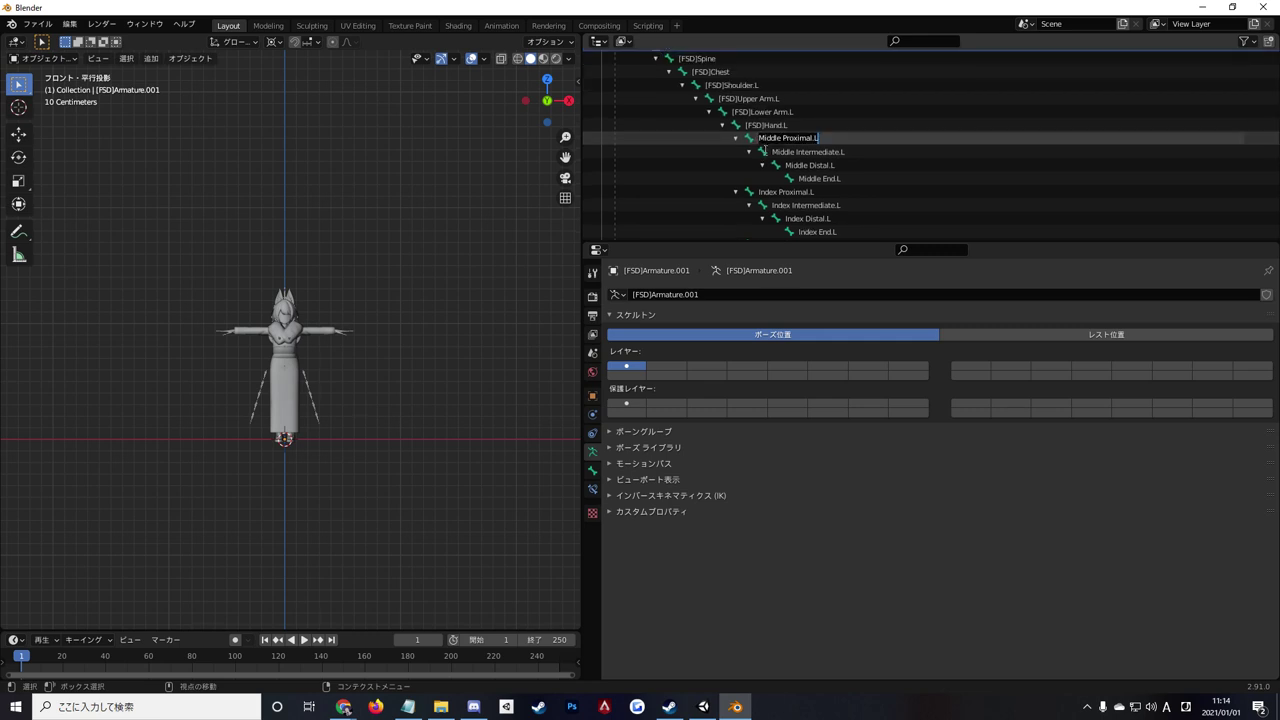
{"action": "double_click", "coordinate": [771, 140]}
{"action": "type", "text": "[FSD]"}
{"action": "key", "text": "Return"}
{"action": "scroll", "coordinate": [775, 150], "scroll_direction": "down", "scroll_amount": 1}
{"action": "double_click", "coordinate": [785, 140]}
{"action": "type", "text": "[FSD]"}
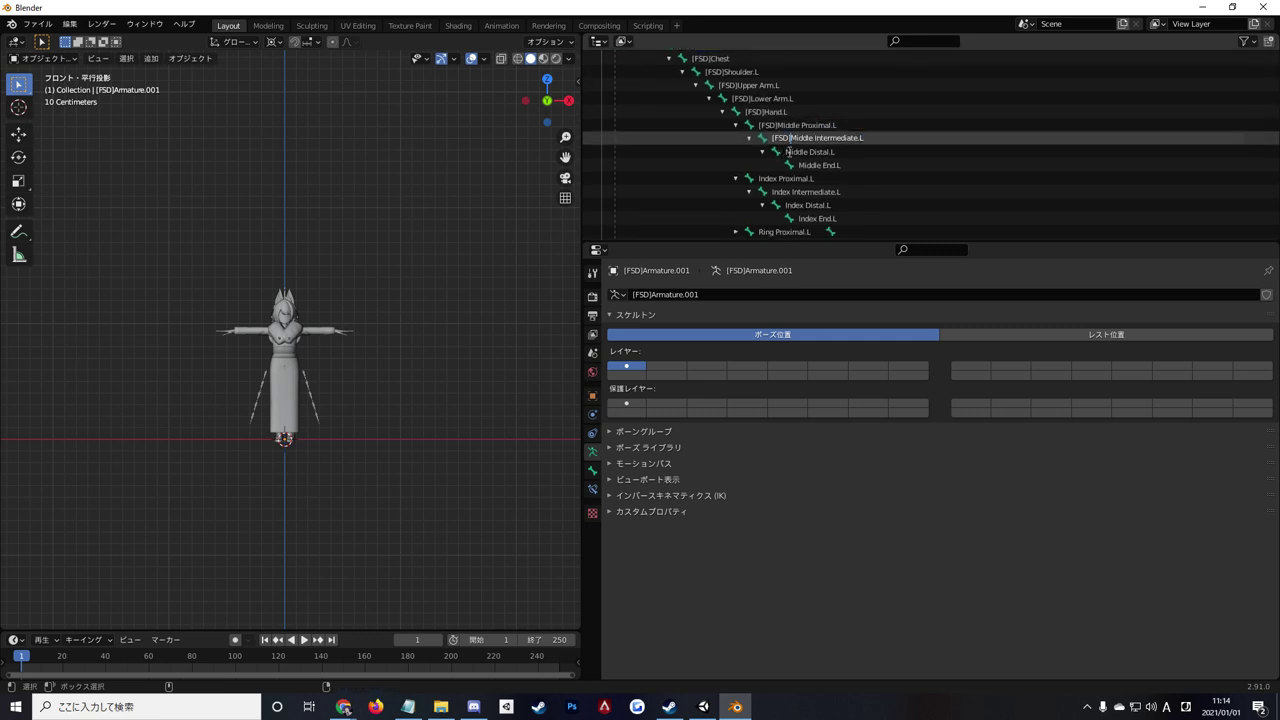
{"action": "key", "text": "Return"}
{"action": "scroll", "coordinate": [796, 155], "scroll_direction": "down", "scroll_amount": 1}
{"action": "double_click", "coordinate": [800, 140]}
{"action": "type", "text": "[FSD]"}
{"action": "key", "text": "Return"}
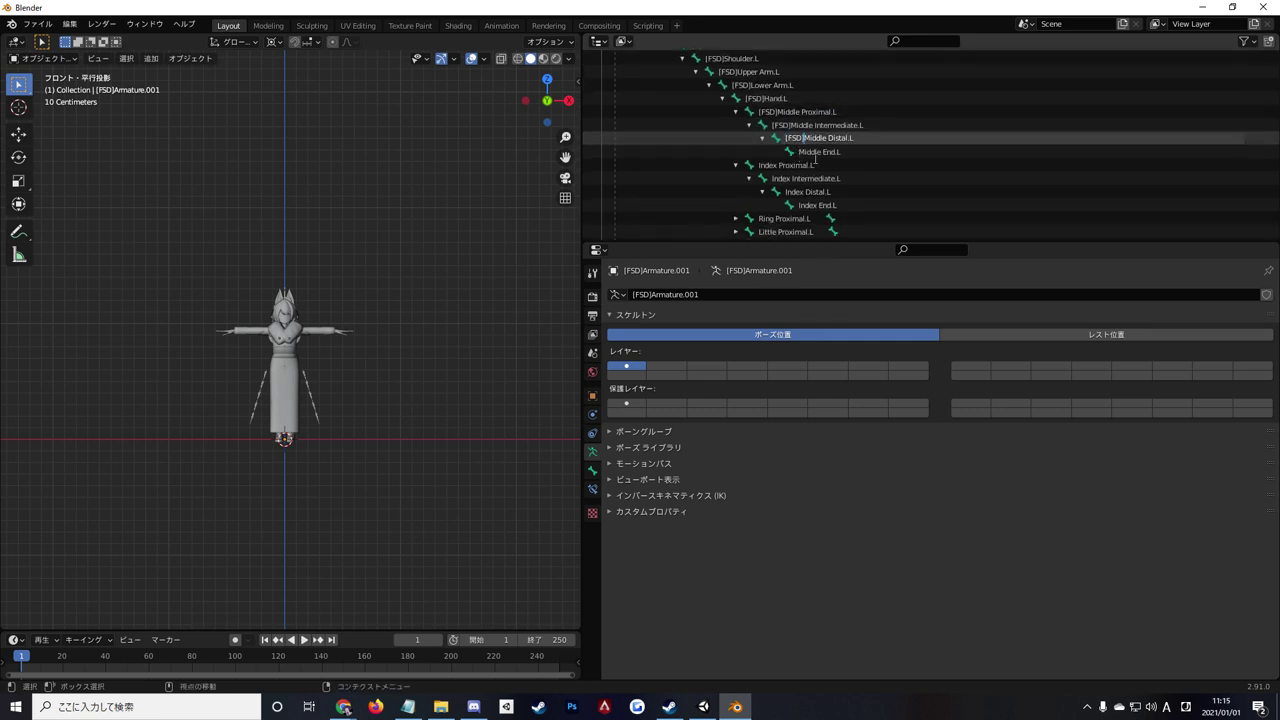
{"action": "scroll", "coordinate": [805, 150], "scroll_direction": "down", "scroll_amount": 1}
{"action": "double_click", "coordinate": [810, 140]}
{"action": "key", "text": "Home"}
{"action": "type", "text": "[FSD]"}
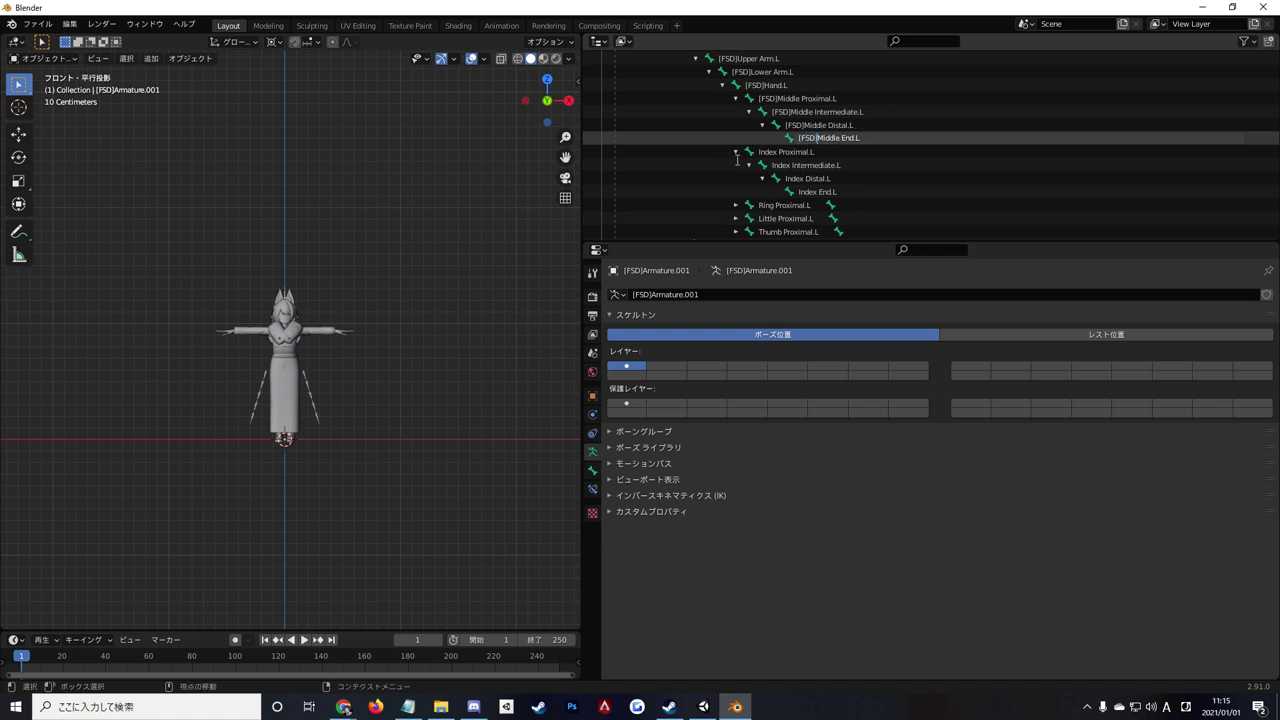
{"action": "key", "text": "Return"}
Prefix the left index finger bones (Proximal, Intermediate, Distal, End) with [FSD].
{"action": "scroll", "coordinate": [750, 155], "scroll_direction": "down", "scroll_amount": 1}
{"action": "double_click", "coordinate": [762, 142]}
{"action": "type", "text": "[FSD]"}
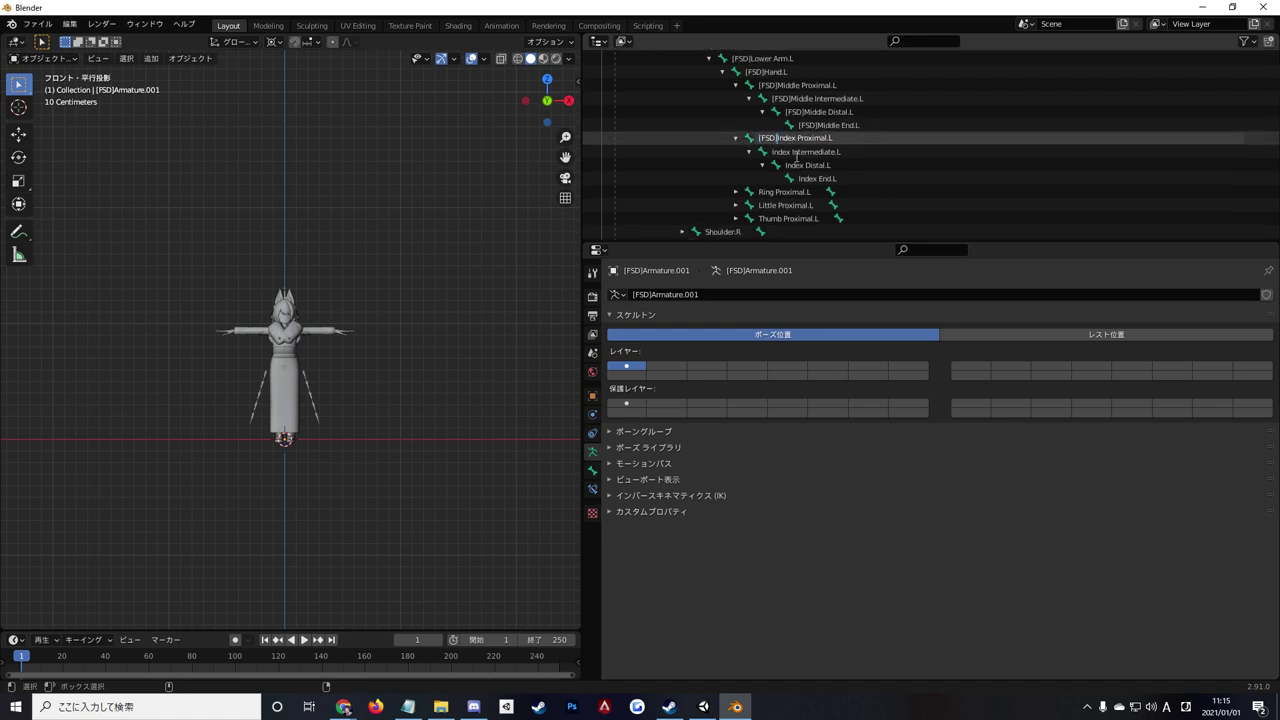
{"action": "key", "text": "Return"}
{"action": "scroll", "coordinate": [790, 152], "scroll_direction": "down", "scroll_amount": 1}
{"action": "double_click", "coordinate": [800, 138]}
{"action": "type", "text": "[FSD]"}
{"action": "key", "text": "Return"}
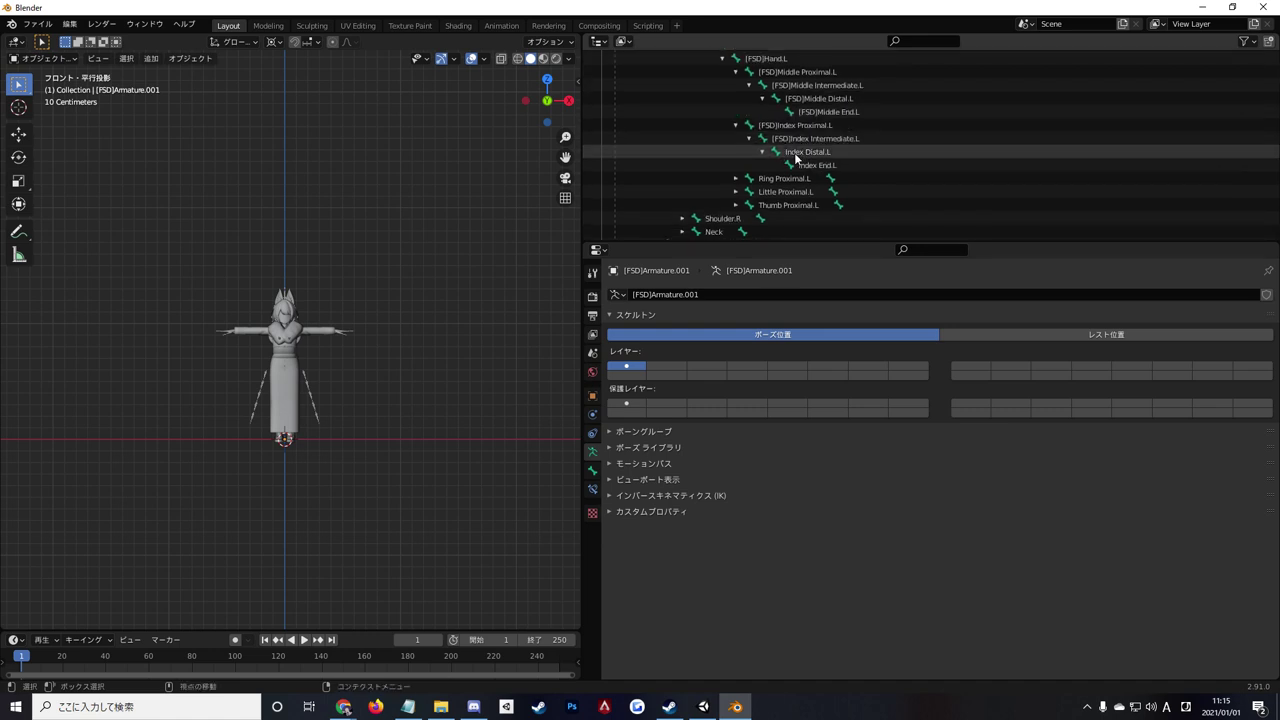
{"action": "scroll", "coordinate": [800, 155], "scroll_direction": "down", "scroll_amount": 1}
{"action": "double_click", "coordinate": [793, 141]}
{"action": "type", "text": "[FSD]"}
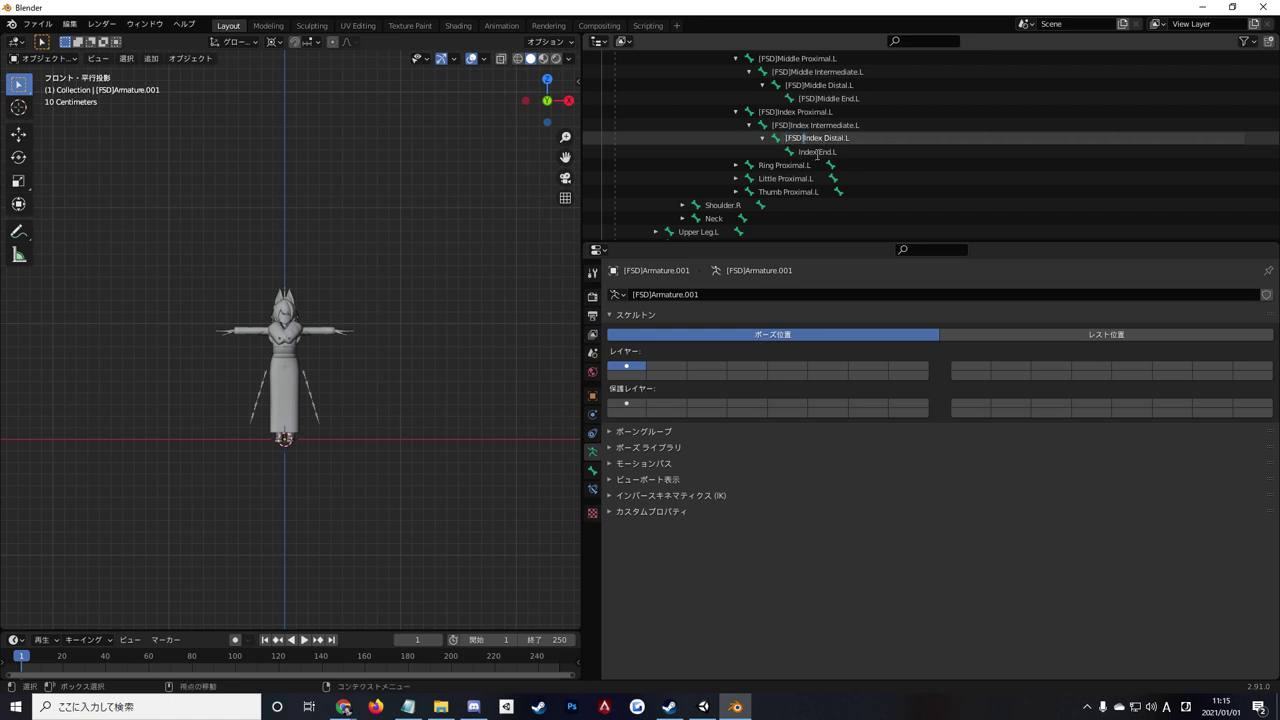
{"action": "key", "text": "Return"}
{"action": "scroll", "coordinate": [814, 145], "scroll_direction": "down", "scroll_amount": 1}
{"action": "double_click", "coordinate": [814, 140]}
{"action": "type", "text": "[FSD]"}
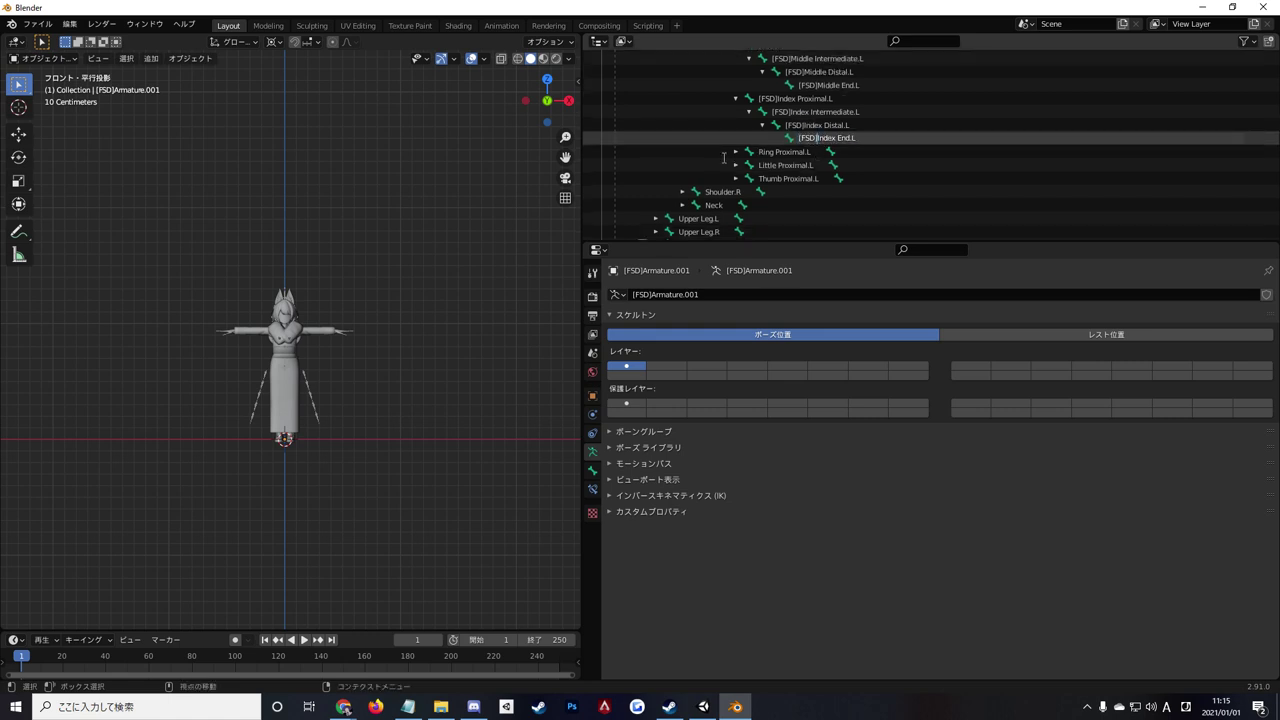
{"action": "key", "text": "Return"}
Expand the left ring finger chain and prefix its four bones with [FSD].
{"action": "left_click", "coordinate": [736, 151]}
{"action": "left_click", "coordinate": [749, 165]}
{"action": "left_click", "coordinate": [762, 178]}
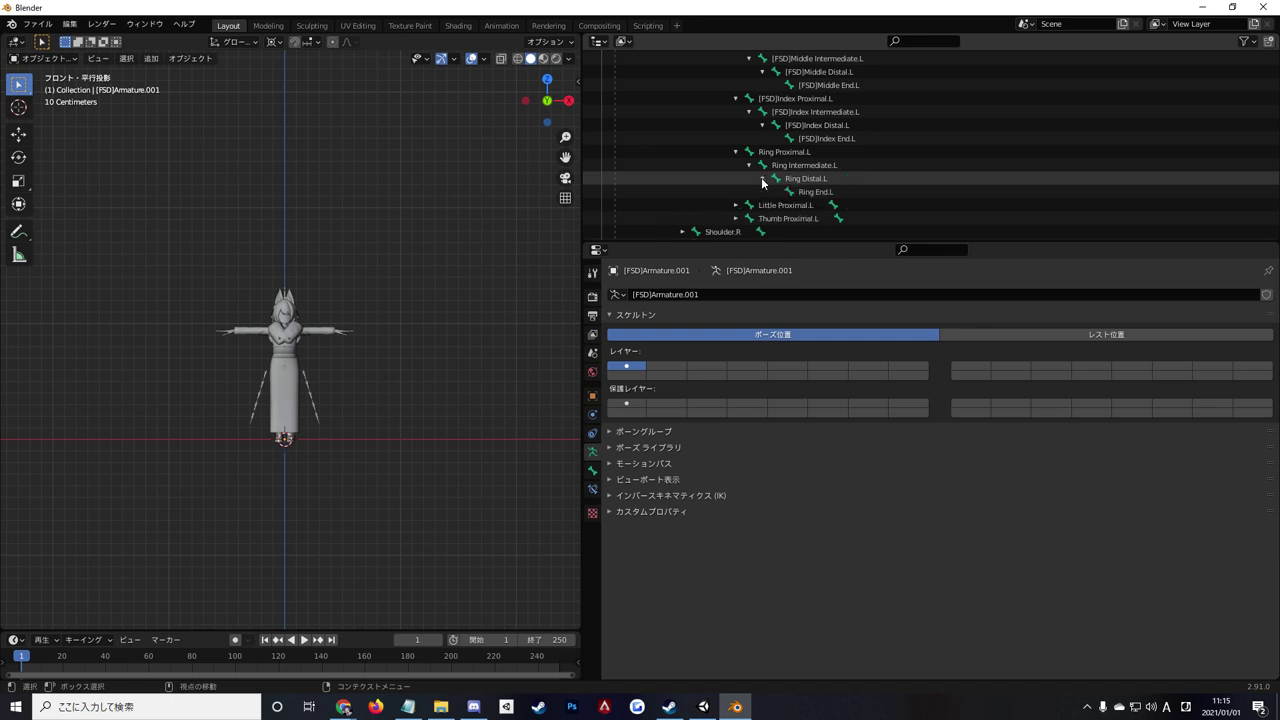
{"action": "double_click", "coordinate": [783, 151]}
{"action": "scroll", "coordinate": [783, 156], "scroll_direction": "down", "scroll_amount": 1}
{"action": "type", "text": "[FSD]"}
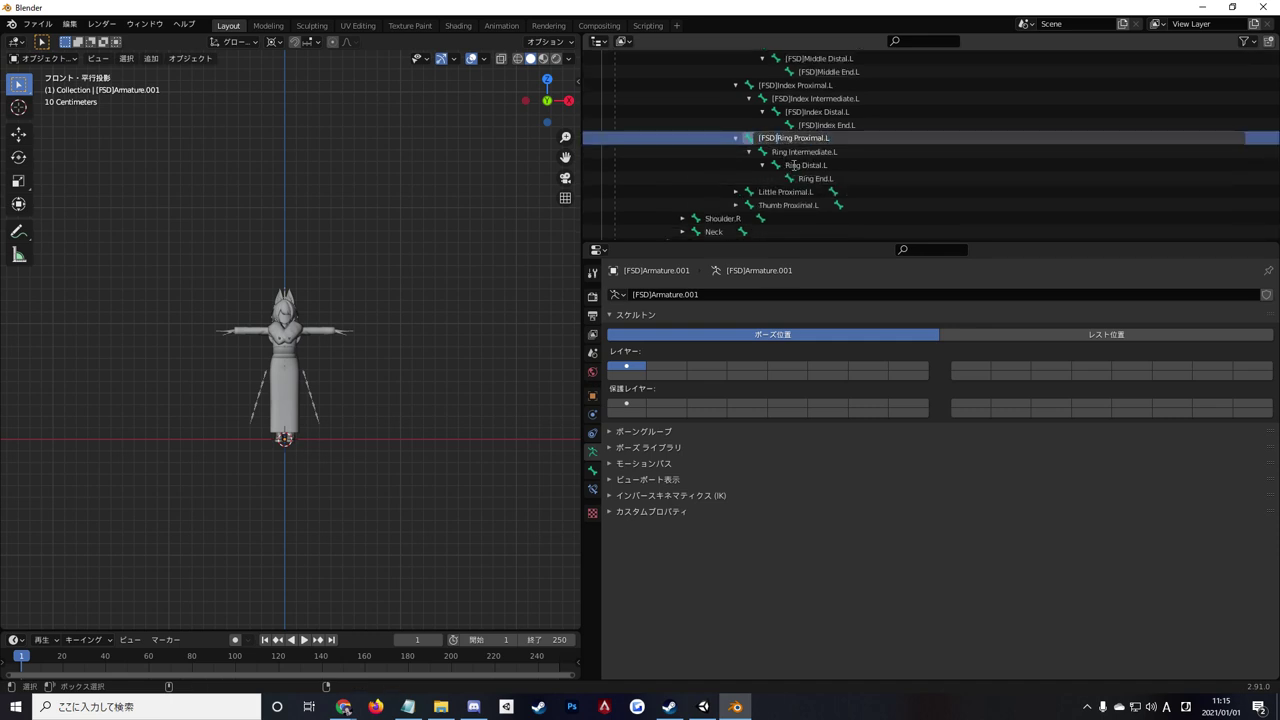
{"action": "key", "text": "Return"}
{"action": "double_click", "coordinate": [774, 151]}
{"action": "scroll", "coordinate": [774, 150], "scroll_direction": "down", "scroll_amount": 1}
{"action": "type", "text": "[FSD]"}
{"action": "key", "text": "Return"}
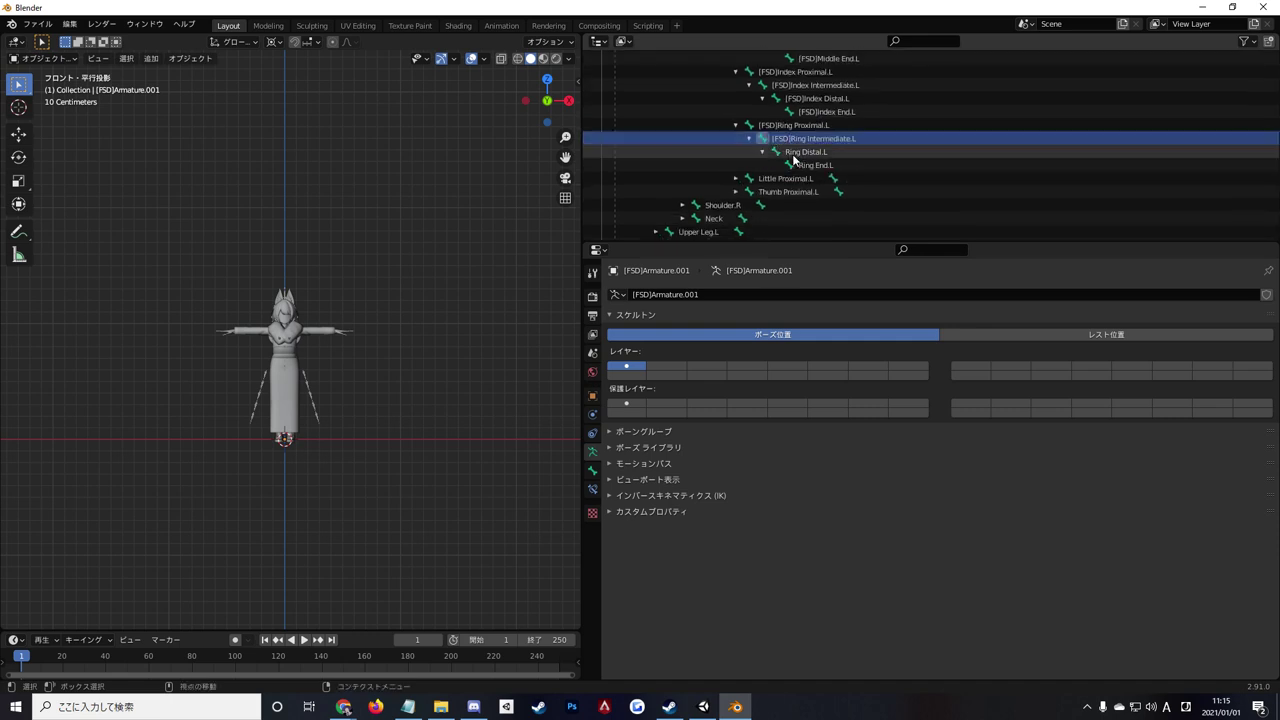
{"action": "double_click", "coordinate": [790, 151]}
{"action": "scroll", "coordinate": [790, 155], "scroll_direction": "down", "scroll_amount": 1}
{"action": "key", "text": "ctrl+v"}
{"action": "key", "text": "Return"}
{"action": "double_click", "coordinate": [805, 151]}
{"action": "scroll", "coordinate": [807, 157], "scroll_direction": "down", "scroll_amount": 1}
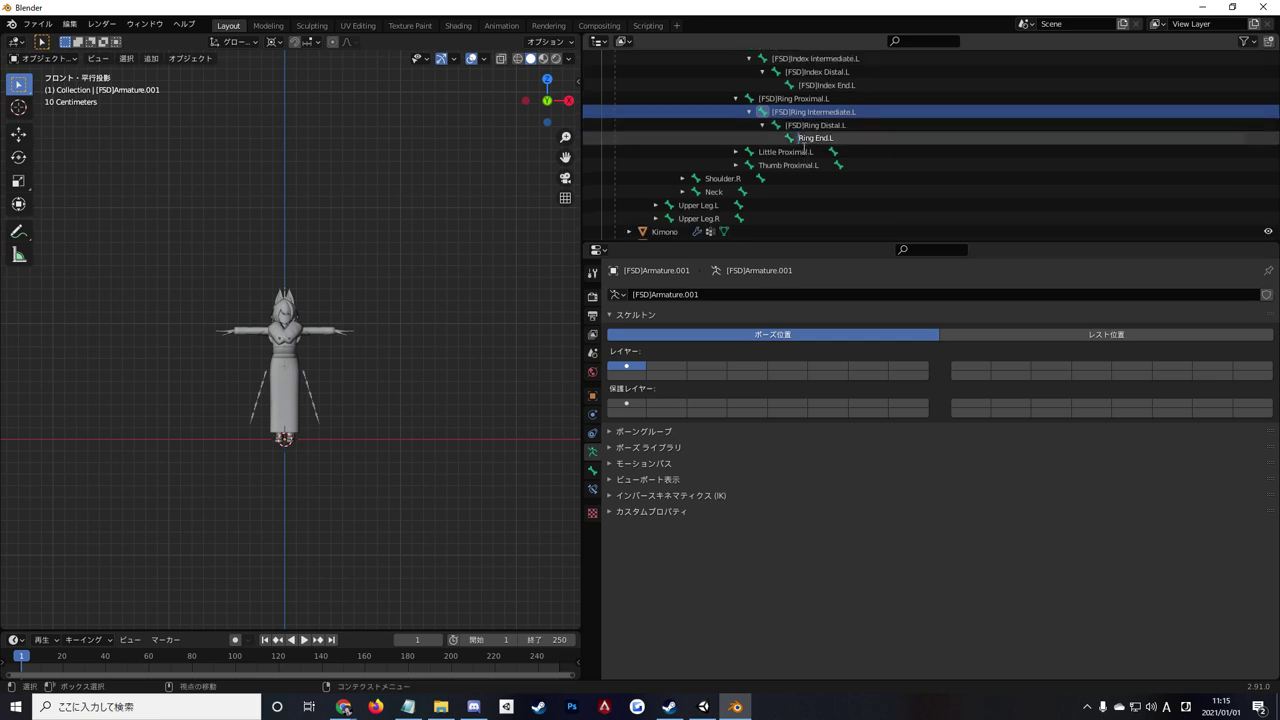
{"action": "type", "text": "[FSD]"}
{"action": "key", "text": "Return"}
Expand the left little finger chain and prefix its four bones with [FSD].
{"action": "left_click", "coordinate": [736, 151]}
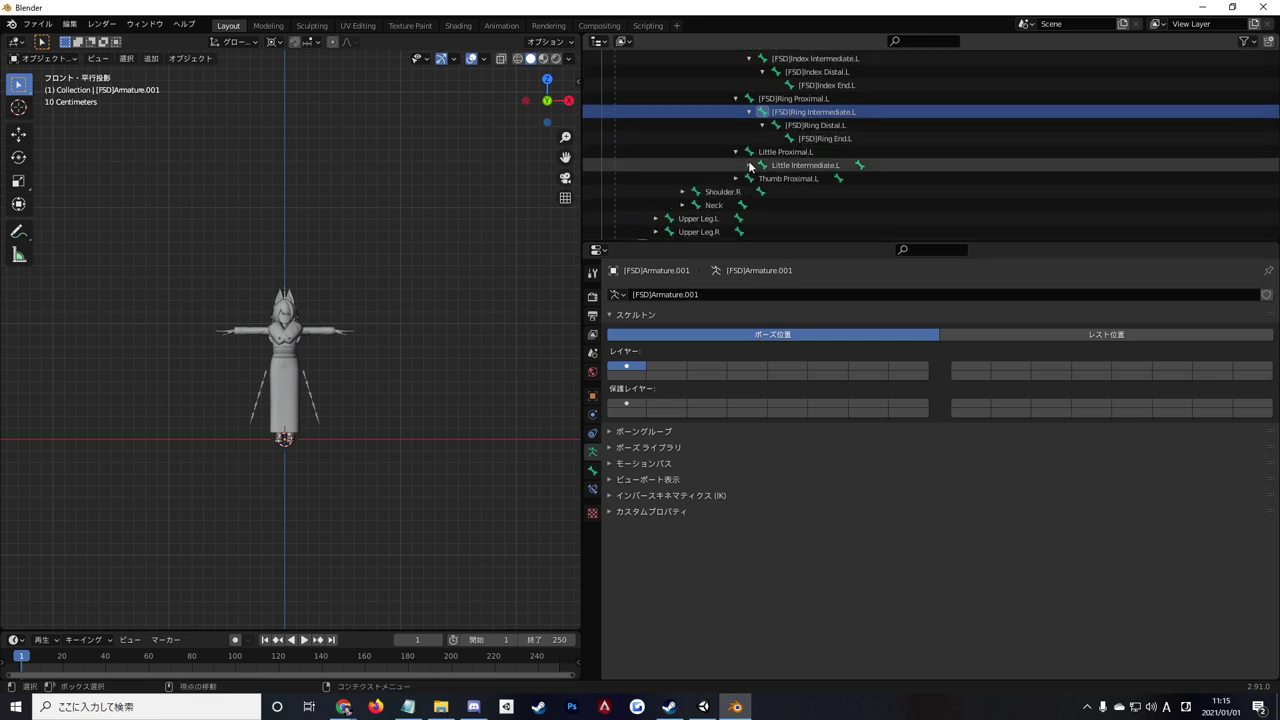
{"action": "left_click", "coordinate": [750, 165]}
{"action": "left_click", "coordinate": [762, 178]}
{"action": "double_click", "coordinate": [782, 151]}
{"action": "scroll", "coordinate": [782, 148], "scroll_direction": "down", "scroll_amount": 1}
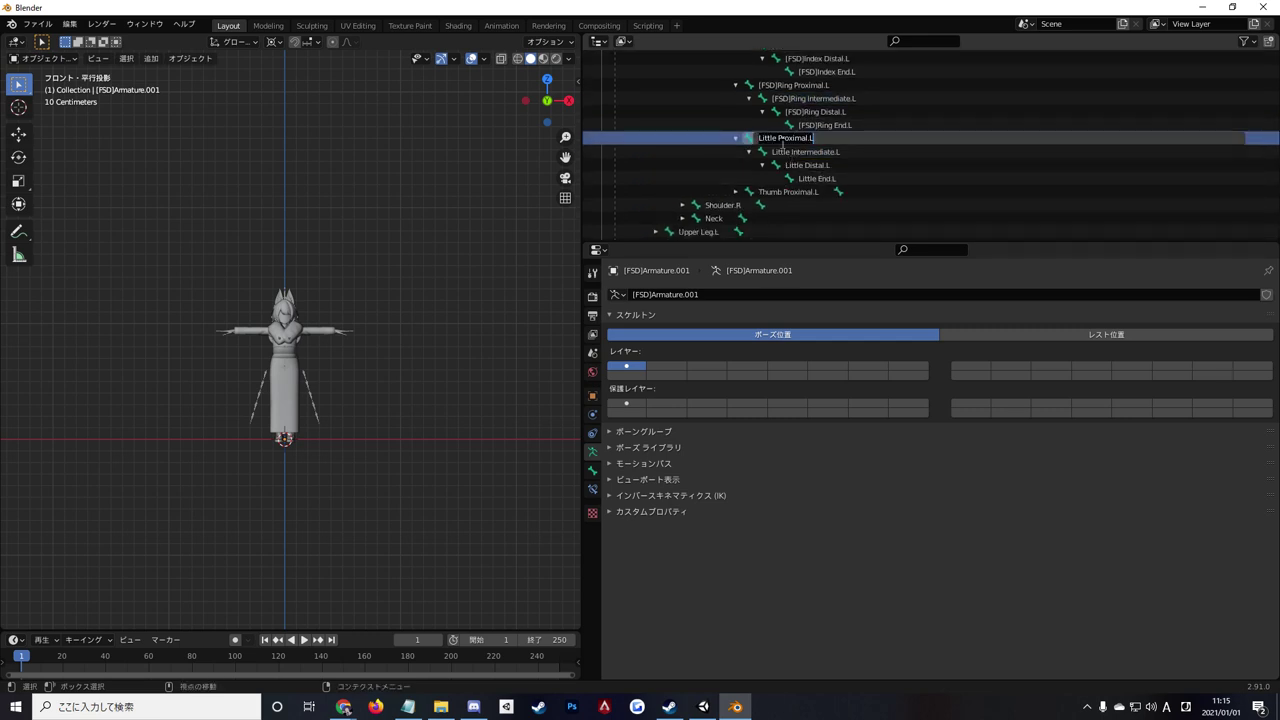
{"action": "type", "text": "[FSD]"}
{"action": "key", "text": "Return"}
{"action": "double_click", "coordinate": [793, 151]}
{"action": "scroll", "coordinate": [793, 151], "scroll_direction": "down", "scroll_amount": 1}
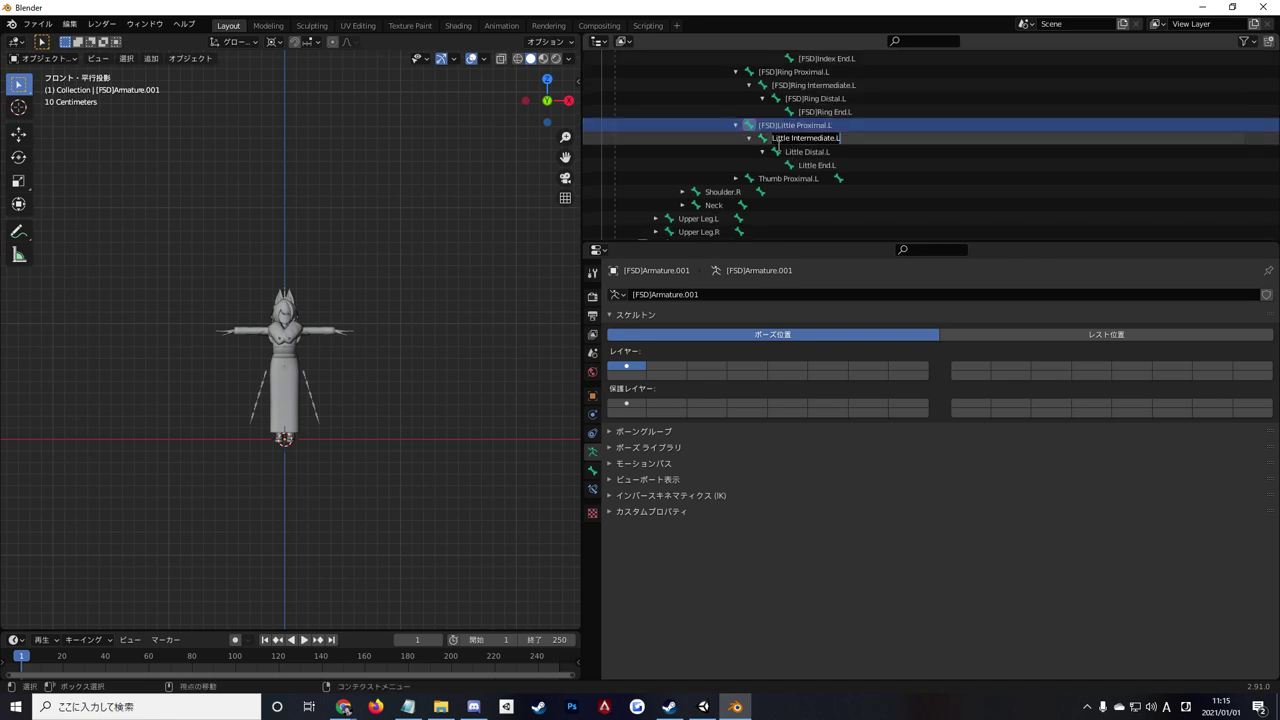
{"action": "type", "text": "[FSD]"}
{"action": "key", "text": "Return"}
{"action": "double_click", "coordinate": [806, 151]}
{"action": "scroll", "coordinate": [809, 162], "scroll_direction": "down", "scroll_amount": 1}
{"action": "type", "text": "[FSD]"}
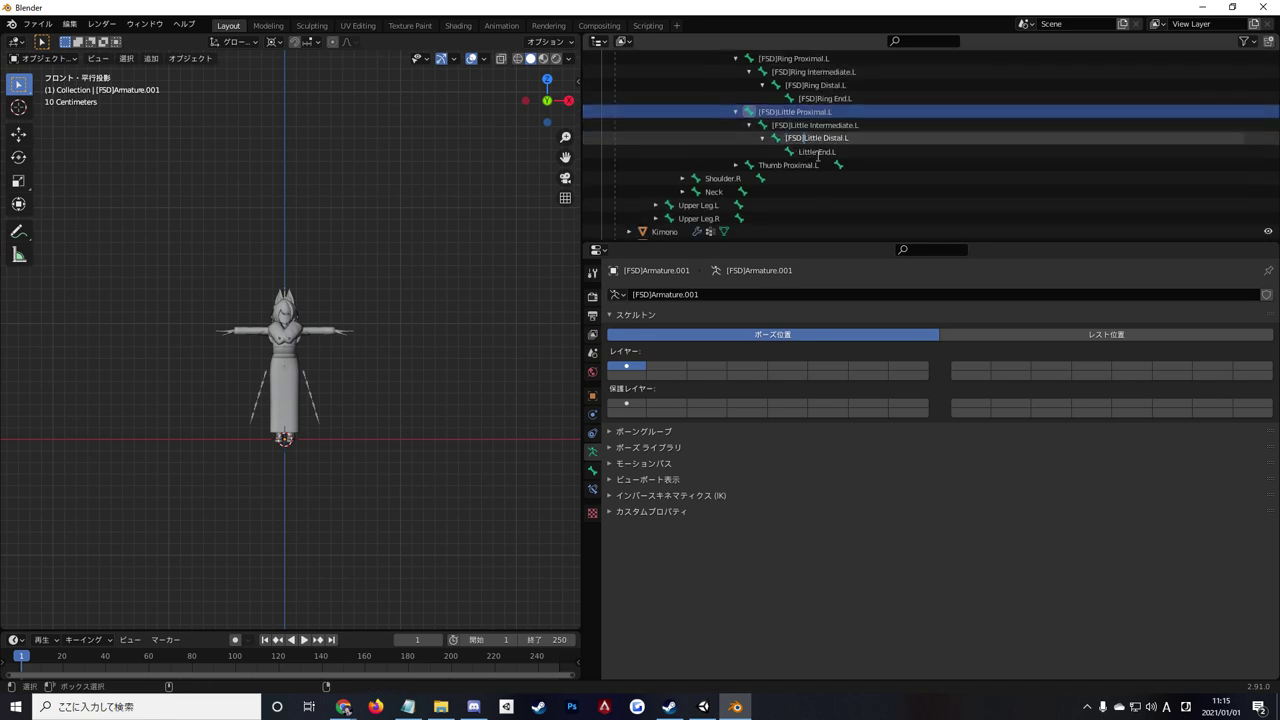
{"action": "key", "text": "Return"}
{"action": "double_click", "coordinate": [796, 151]}
{"action": "scroll", "coordinate": [780, 160], "scroll_direction": "down", "scroll_amount": 1}
{"action": "type", "text": "[FSD]"}
{"action": "key", "text": "Return"}
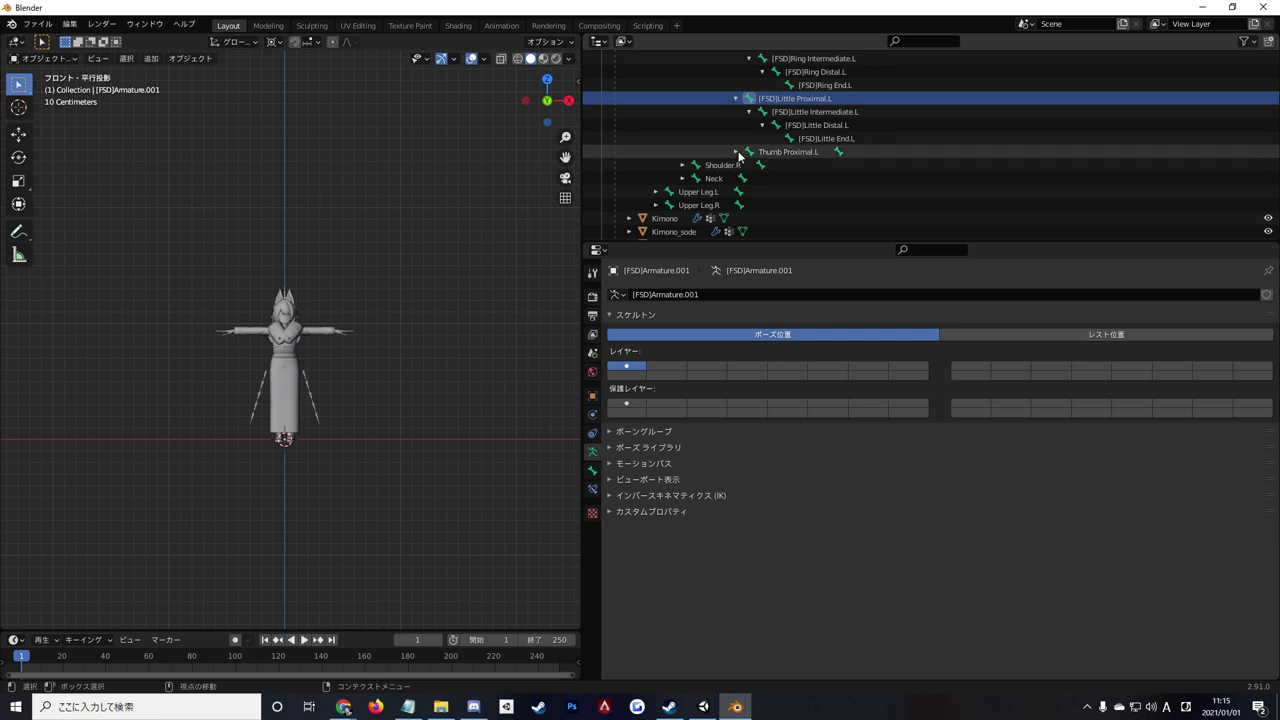
Expand the left thumb chain and prefix its four bones with [FSD].
{"action": "left_click", "coordinate": [736, 151]}
{"action": "left_click", "coordinate": [749, 165]}
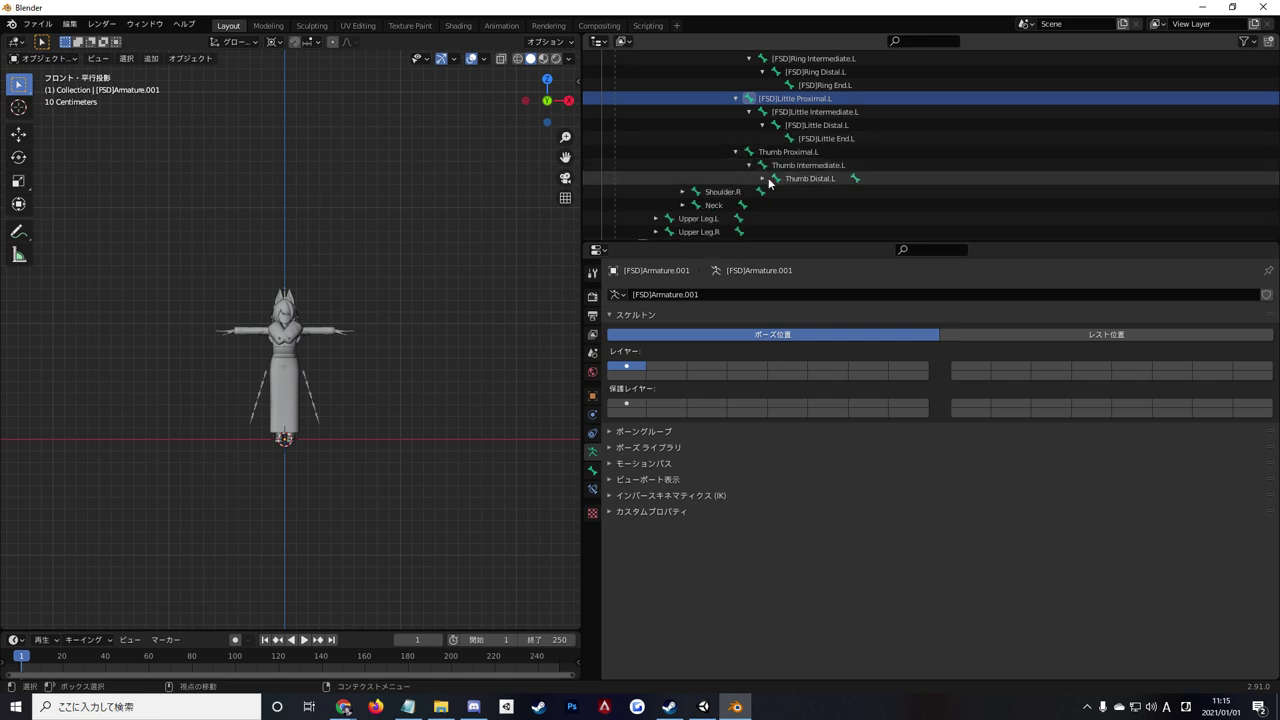
{"action": "left_click", "coordinate": [763, 178]}
{"action": "left_click", "coordinate": [786, 165]}
{"action": "double_click", "coordinate": [783, 151]}
{"action": "scroll", "coordinate": [783, 151], "scroll_direction": "down", "scroll_amount": 1}
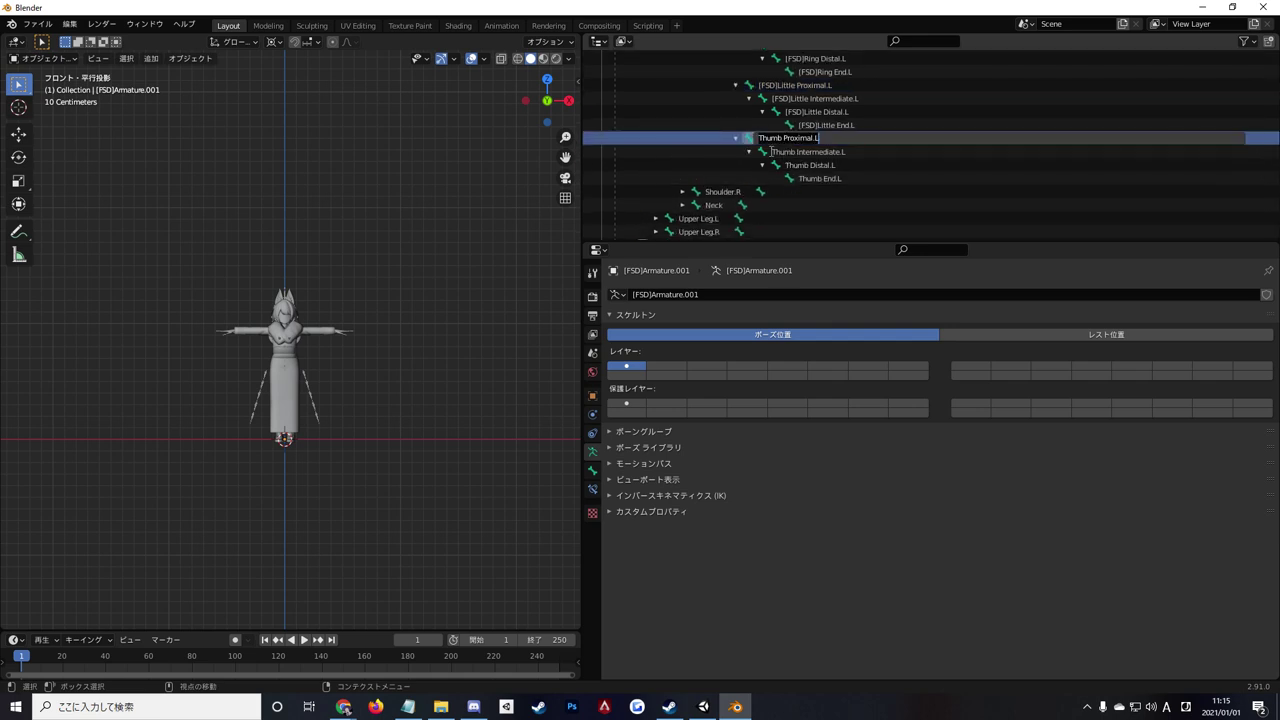
{"action": "type", "text": "[FSD]"}
{"action": "key", "text": "Return"}
{"action": "scroll", "coordinate": [775, 145], "scroll_direction": "down", "scroll_amount": 1}
{"action": "double_click", "coordinate": [775, 140]}
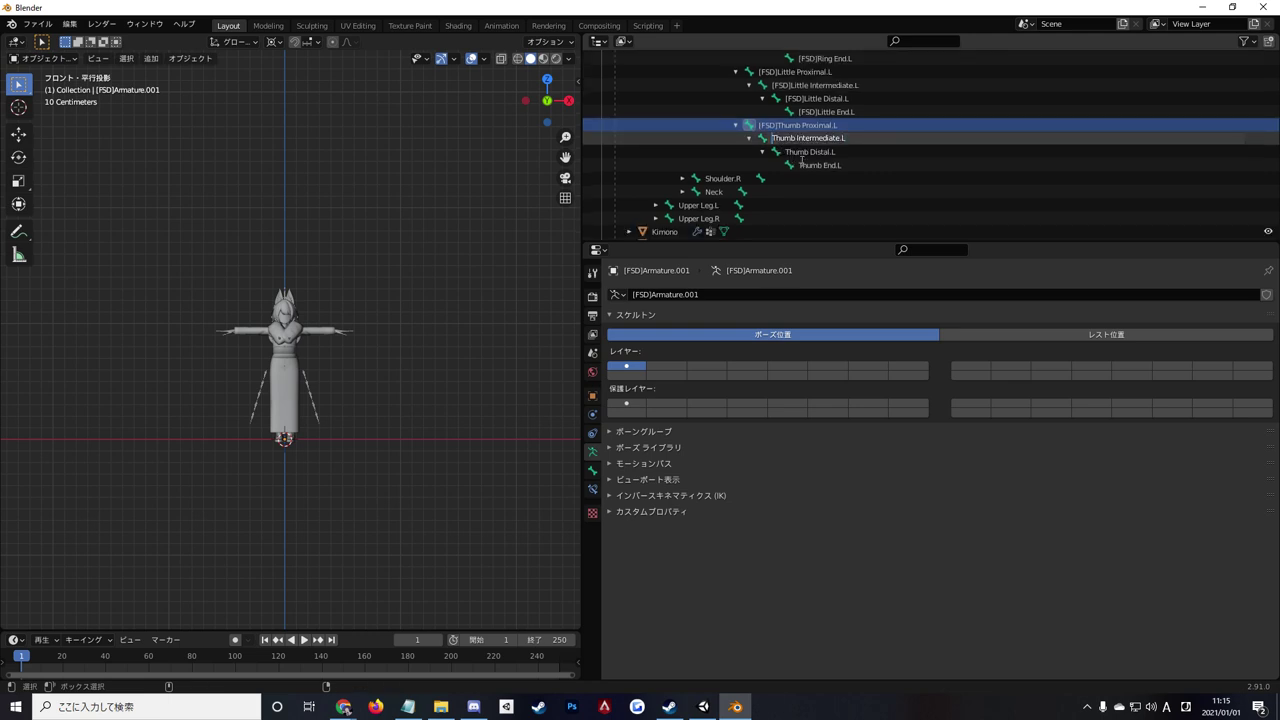
{"action": "type", "text": "[FSD]"}
{"action": "key", "text": "Return"}
{"action": "double_click", "coordinate": [801, 151]}
{"action": "scroll", "coordinate": [801, 153], "scroll_direction": "down", "scroll_amount": 1}
{"action": "type", "text": "[FSD]"}
{"action": "key", "text": "Return"}
{"action": "double_click", "coordinate": [801, 152]}
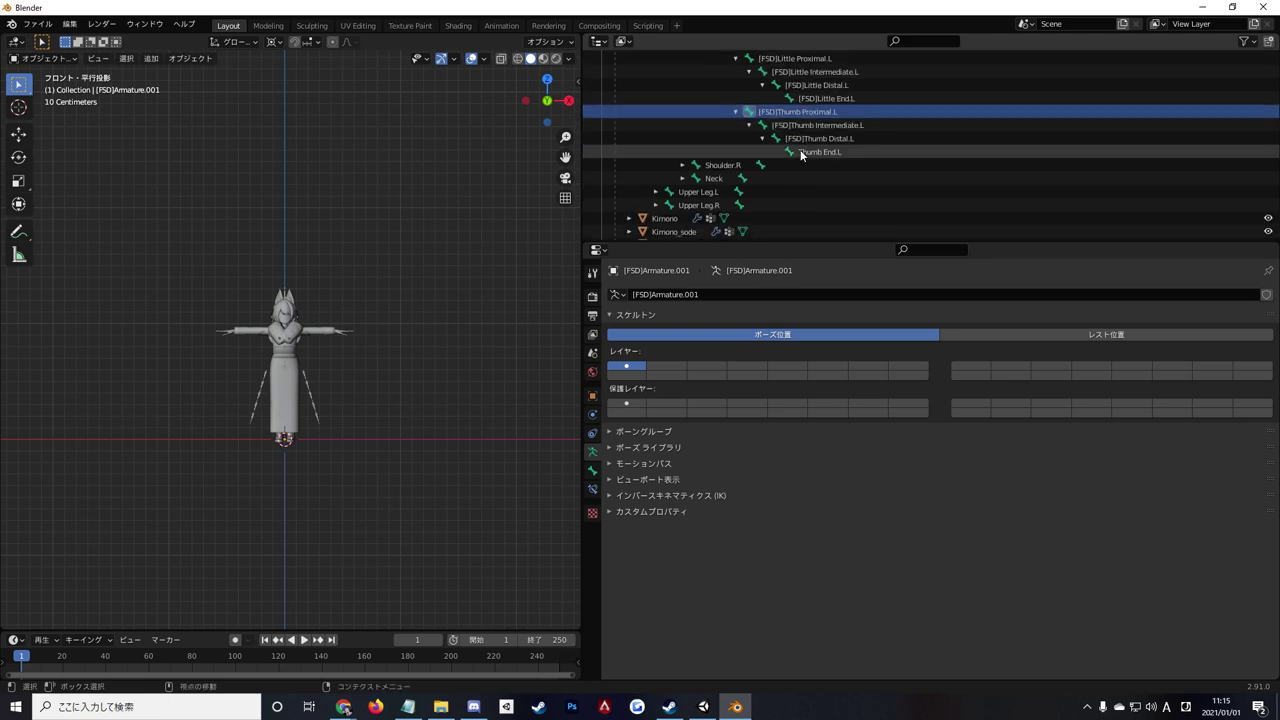
{"action": "scroll", "coordinate": [801, 153], "scroll_direction": "down", "scroll_amount": 1}
{"action": "type", "text": "[FSD]"}
{"action": "key", "text": "Return"}
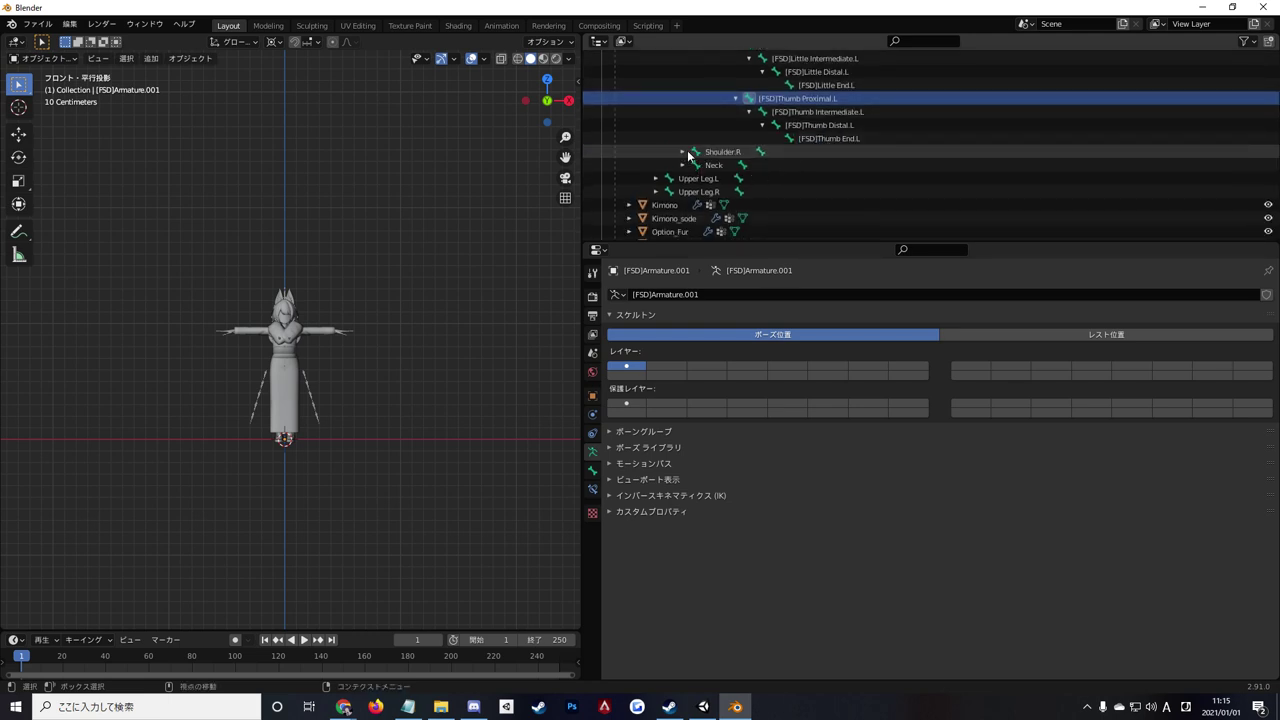
{"action": "left_click", "coordinate": [682, 152]}
Expand the Outliner hierarchy from Upper Arm.R down through Middle Distal.R to reveal the right-arm bones.
{"action": "left_click", "coordinate": [695, 165]}
{"action": "left_click", "coordinate": [709, 178]}
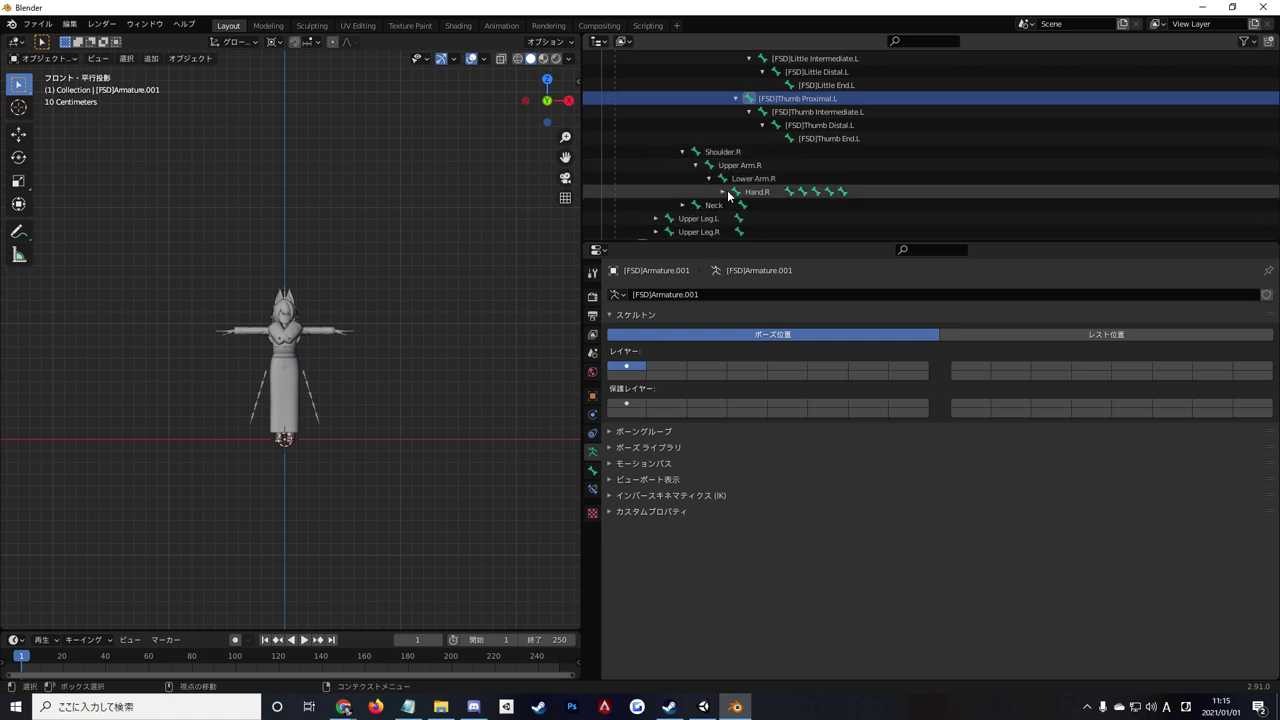
{"action": "left_click", "coordinate": [722, 191]}
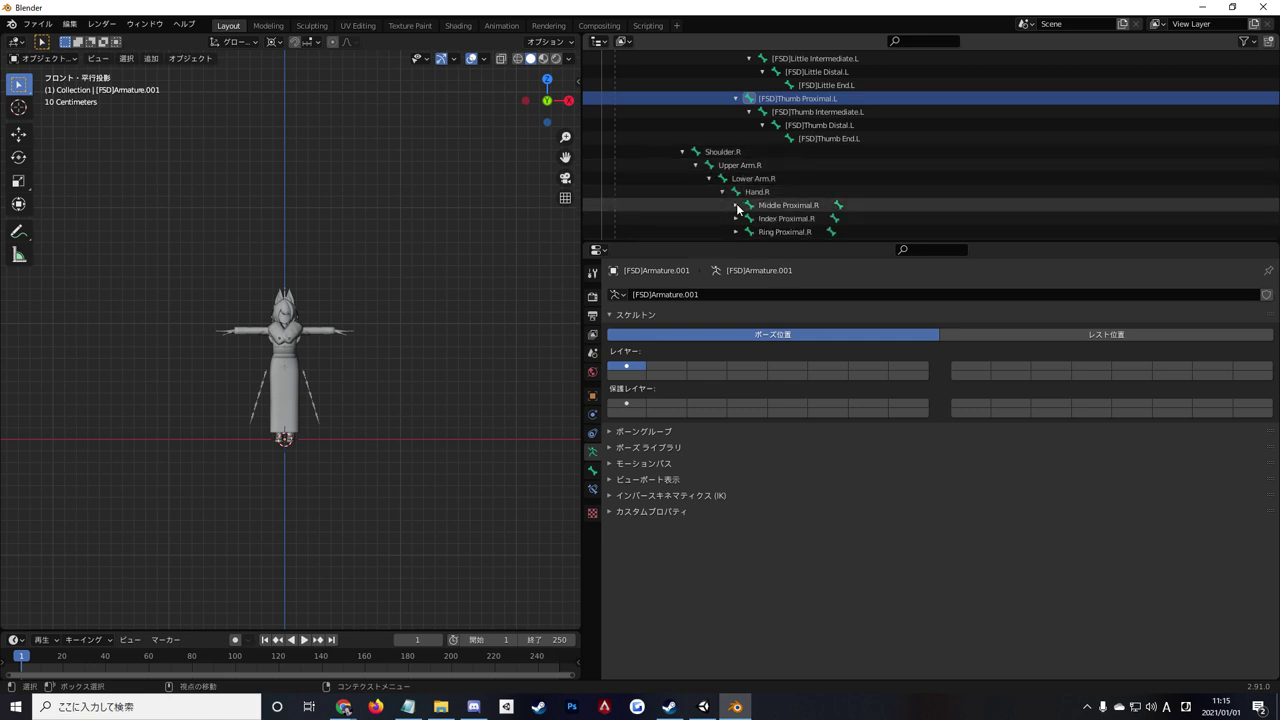
{"action": "left_click", "coordinate": [736, 205]}
{"action": "left_click", "coordinate": [749, 218]}
{"action": "left_click", "coordinate": [762, 231]}
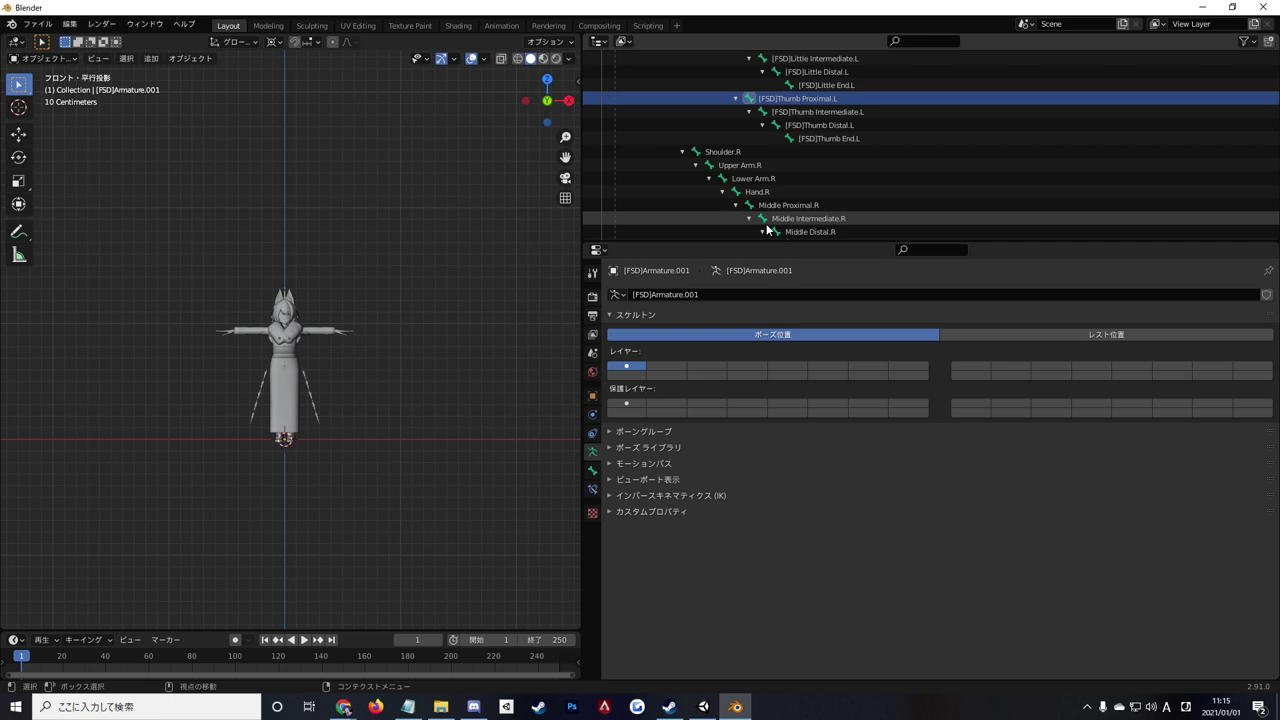
Rename Shoulder.R and Upper Arm.R with an [FSD] prefix.
{"action": "double_click", "coordinate": [712, 152]}
{"action": "key", "text": "Home"}
{"action": "type", "text": "[FSD]"}
{"action": "key", "text": "Return"}
{"action": "scroll", "coordinate": [720, 140], "scroll_direction": "down", "scroll_amount": 1}
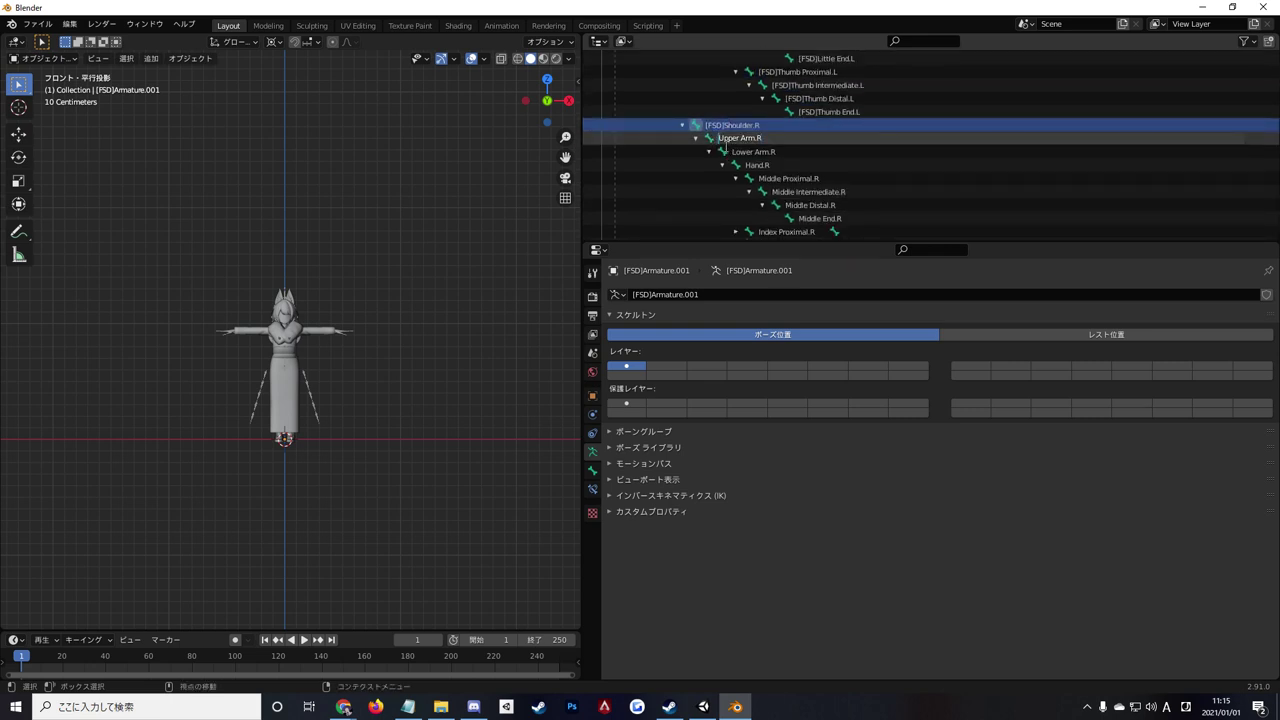
{"action": "type", "text": "[FSD]"}
{"action": "key", "text": "Return"}
Add the [FSD] prefix to Lower Arm.R and Hand.R.
{"action": "double_click", "coordinate": [745, 139]}
{"action": "type", "text": "[FSD]"}
{"action": "key", "text": "Return"}
{"action": "double_click", "coordinate": [757, 140]}
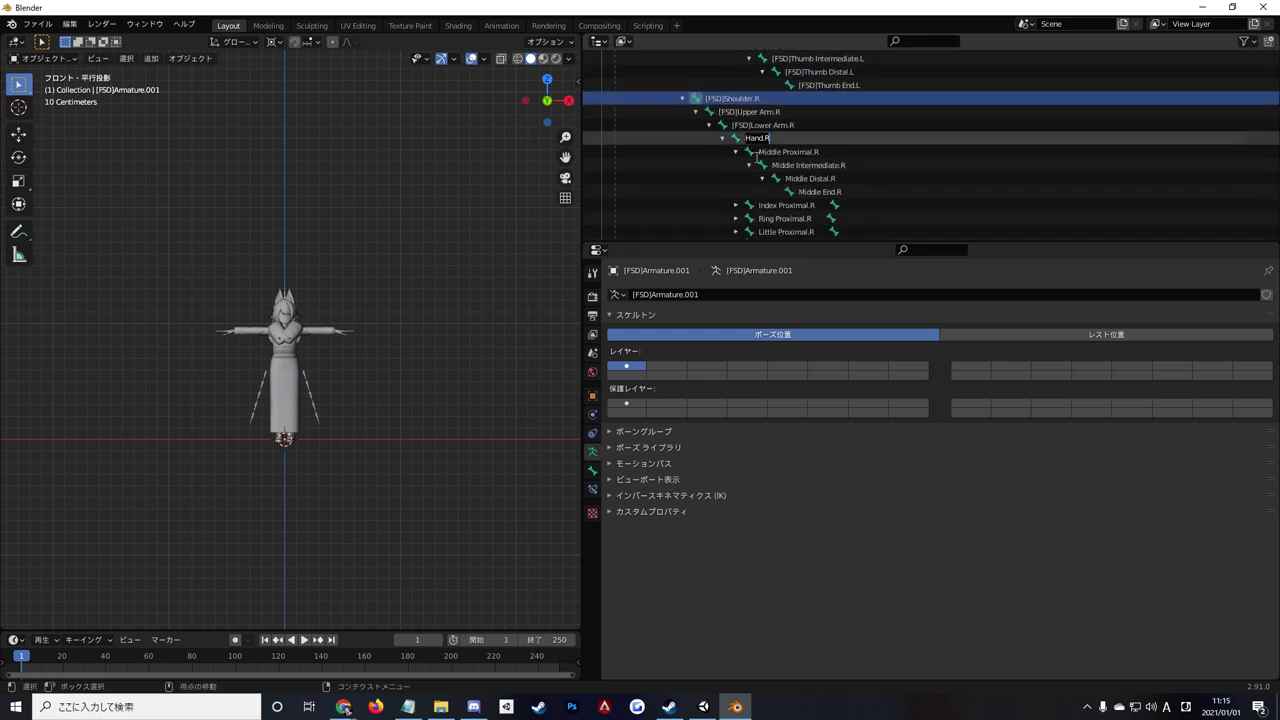
{"action": "type", "text": "[FSD]"}
{"action": "key", "text": "Return"}
Prefix Middle Proximal.R and Middle Intermediate.R with [FSD].
{"action": "double_click", "coordinate": [757, 152]}
{"action": "scroll", "coordinate": [757, 152], "scroll_direction": "down", "scroll_amount": 1}
{"action": "type", "text": "[FSD]"}
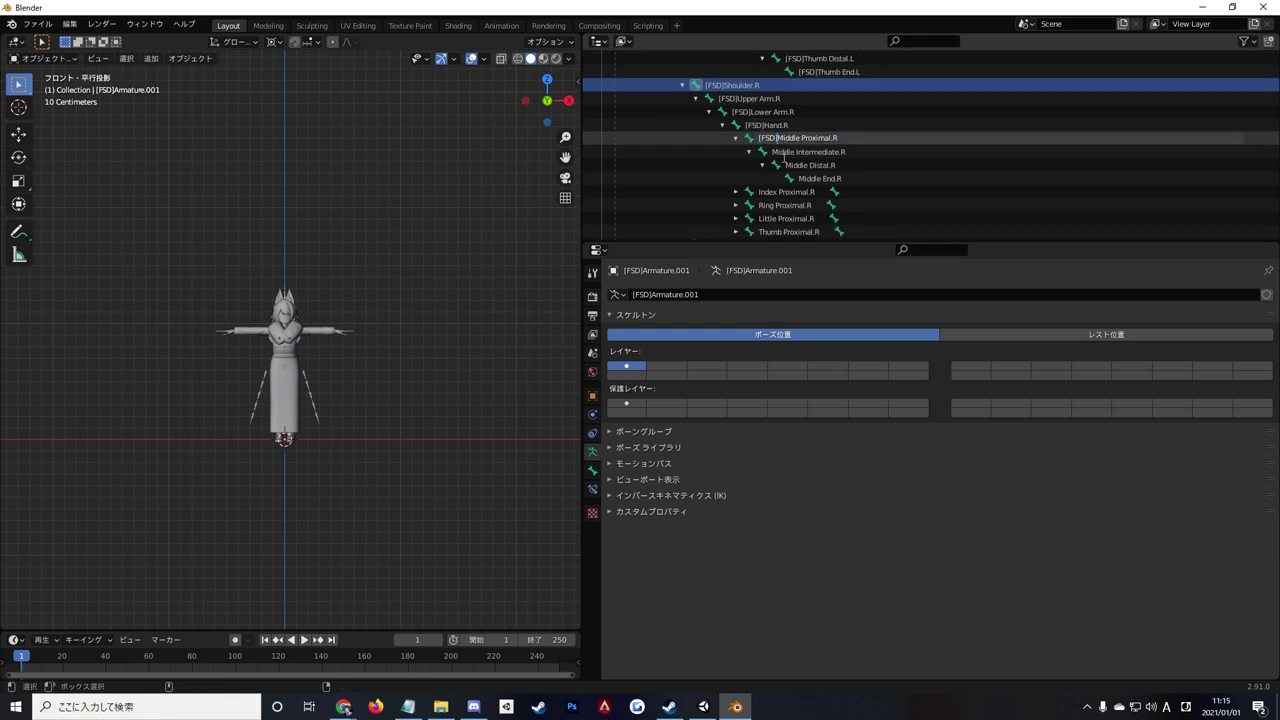
{"action": "key", "text": "Return"}
{"action": "double_click", "coordinate": [785, 152]}
{"action": "scroll", "coordinate": [785, 152], "scroll_direction": "down", "scroll_amount": 1}
{"action": "type", "text": "[FSD]"}
{"action": "key", "text": "Return"}
Prefix Middle Distal.R and Middle End.R with [FSD].
{"action": "double_click", "coordinate": [797, 152]}
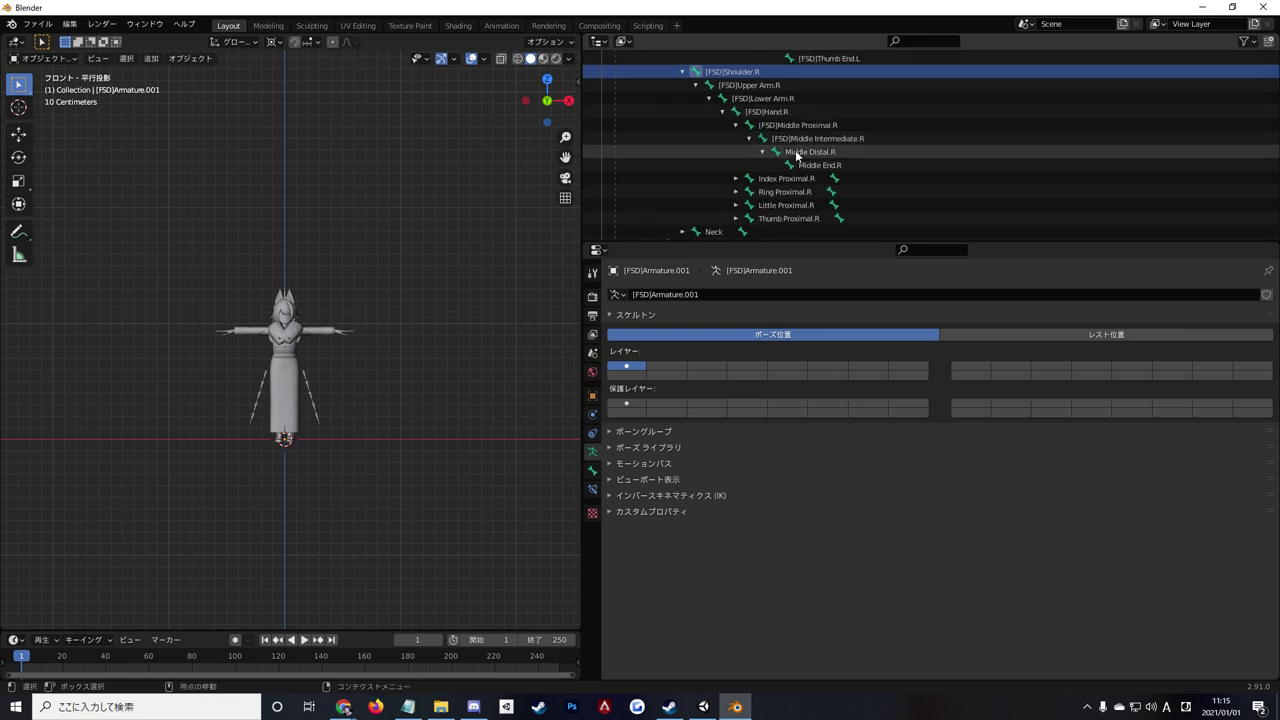
{"action": "type", "text": "[FSD]"}
{"action": "scroll", "coordinate": [797, 155], "scroll_direction": "down", "scroll_amount": 1}
{"action": "key", "text": "Return"}
{"action": "scroll", "coordinate": [803, 150], "scroll_direction": "down", "scroll_amount": 1}
{"action": "double_click", "coordinate": [803, 142]}
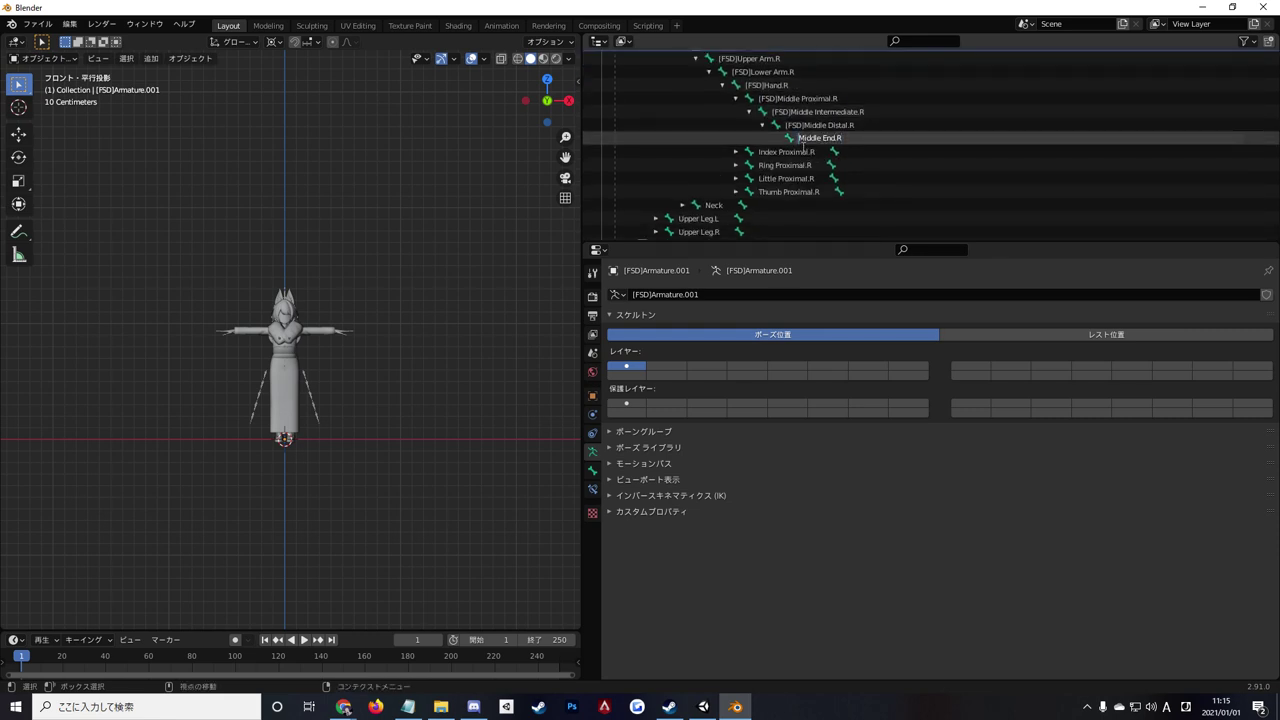
{"action": "type", "text": "[FSD]"}
{"action": "key", "text": "Return"}
Expand the index-finger chain and prefix Index Proximal.R and Index Intermediate.R with [FSD].
{"action": "left_click", "coordinate": [736, 151]}
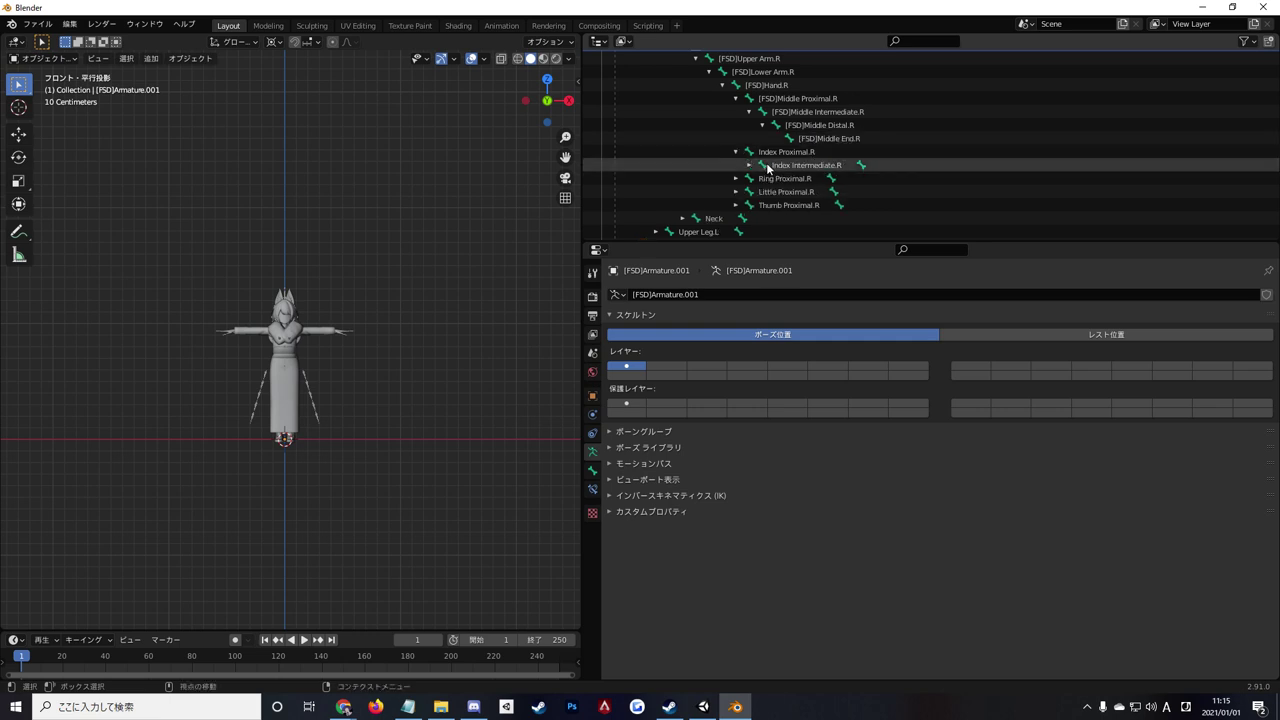
{"action": "left_click", "coordinate": [749, 165]}
{"action": "left_click", "coordinate": [762, 178]}
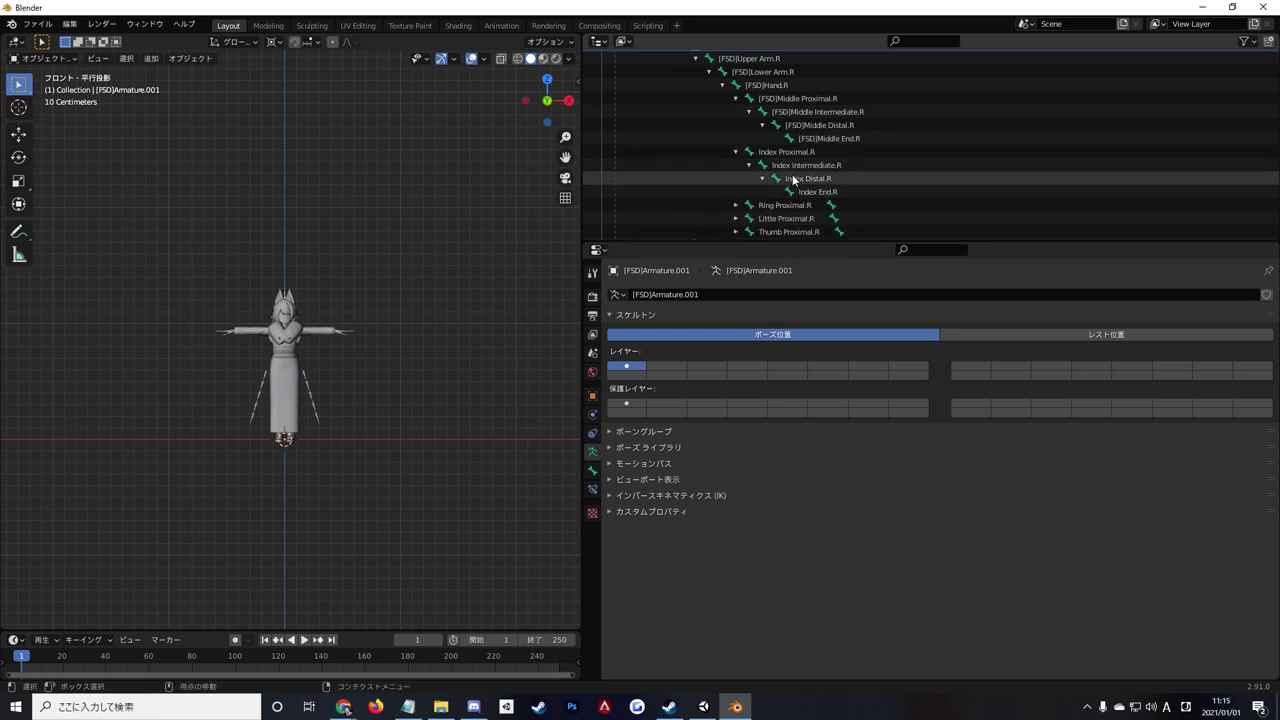
{"action": "scroll", "coordinate": [776, 152], "scroll_direction": "down", "scroll_amount": 1}
{"action": "double_click", "coordinate": [775, 139]}
{"action": "type", "text": "[FSD]"}
{"action": "key", "text": "Return"}
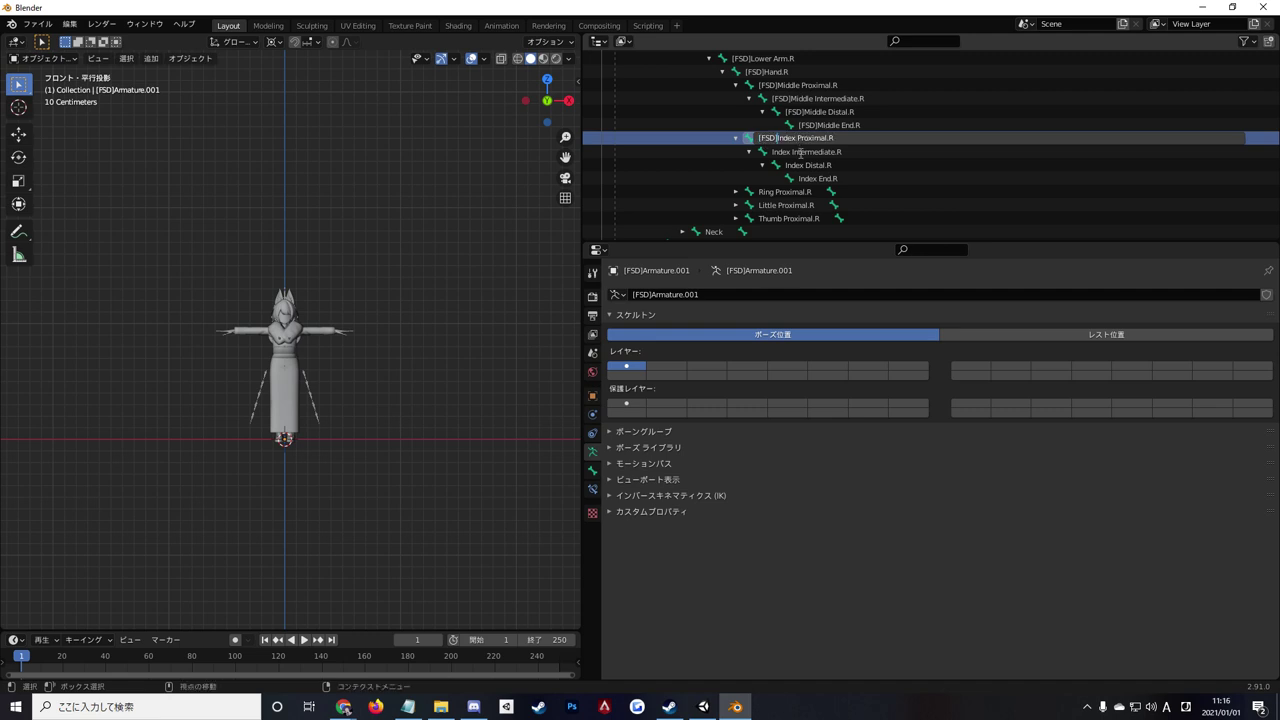
{"action": "scroll", "coordinate": [764, 145], "scroll_direction": "down", "scroll_amount": 1}
{"action": "double_click", "coordinate": [815, 138]}
{"action": "type", "text": "[FSD]"}
{"action": "key", "text": "Return"}
Prefix Index Distal.R with [FSD] and start renaming Index End.R.
{"action": "double_click", "coordinate": [813, 151]}
{"action": "scroll", "coordinate": [813, 152], "scroll_direction": "down", "scroll_amount": 1}
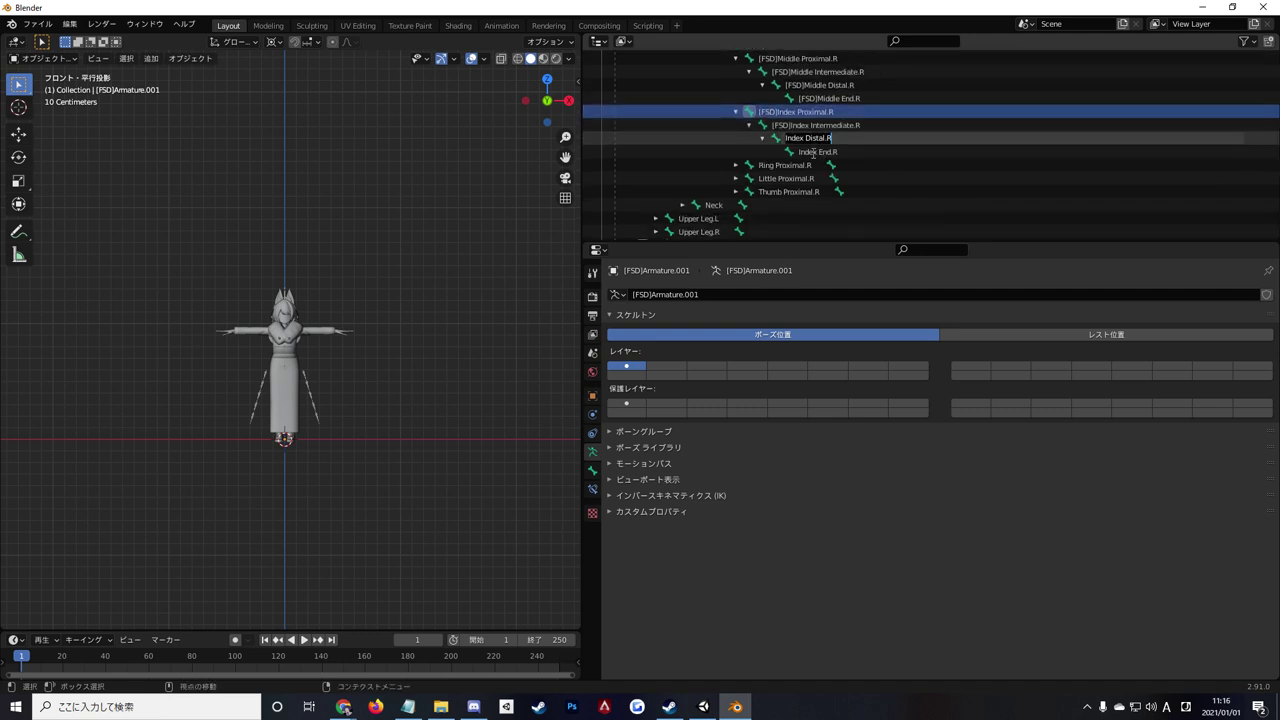
{"action": "type", "text": "[FSD]"}
{"action": "key", "text": "Return"}
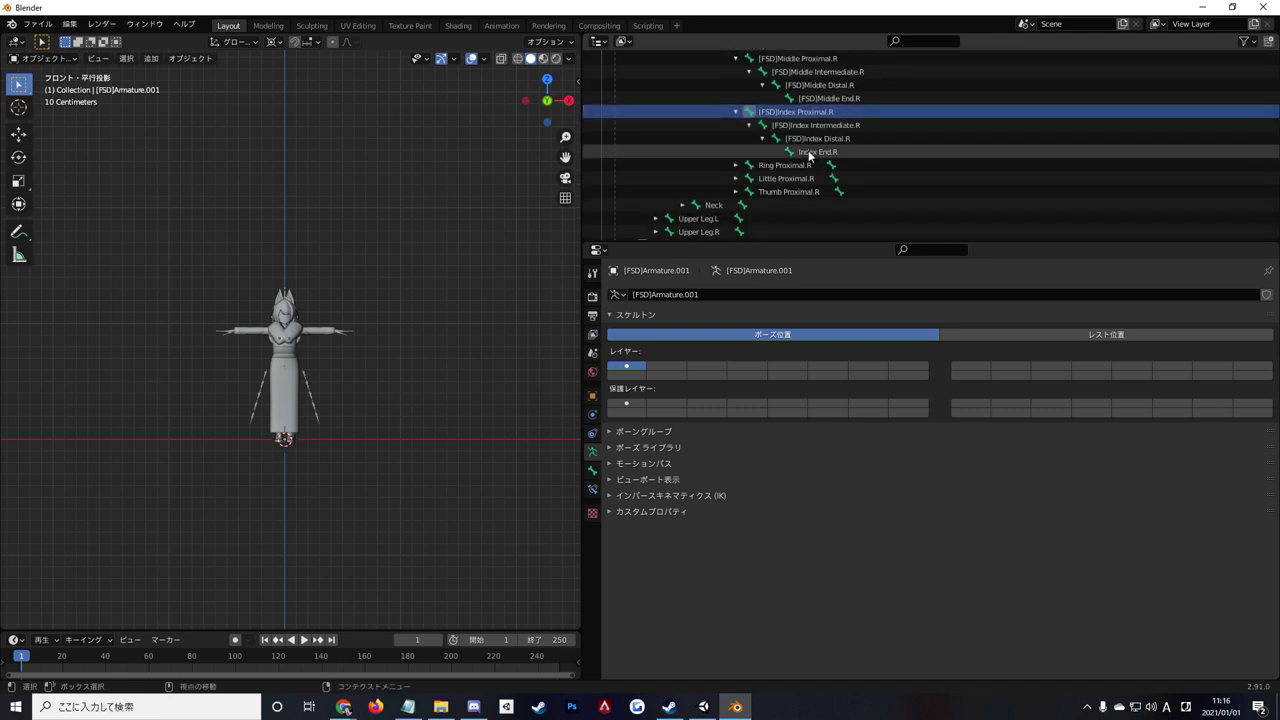
{"action": "double_click", "coordinate": [801, 150]}
{"action": "scroll", "coordinate": [801, 148], "scroll_direction": "down", "scroll_amount": 1}
Prefix Index End.R and the ring-finger bones, Ring Proximal.R through Ring End.R, with [FSD].
{"action": "type", "text": "[FSD]"}
{"action": "key", "text": "Return"}
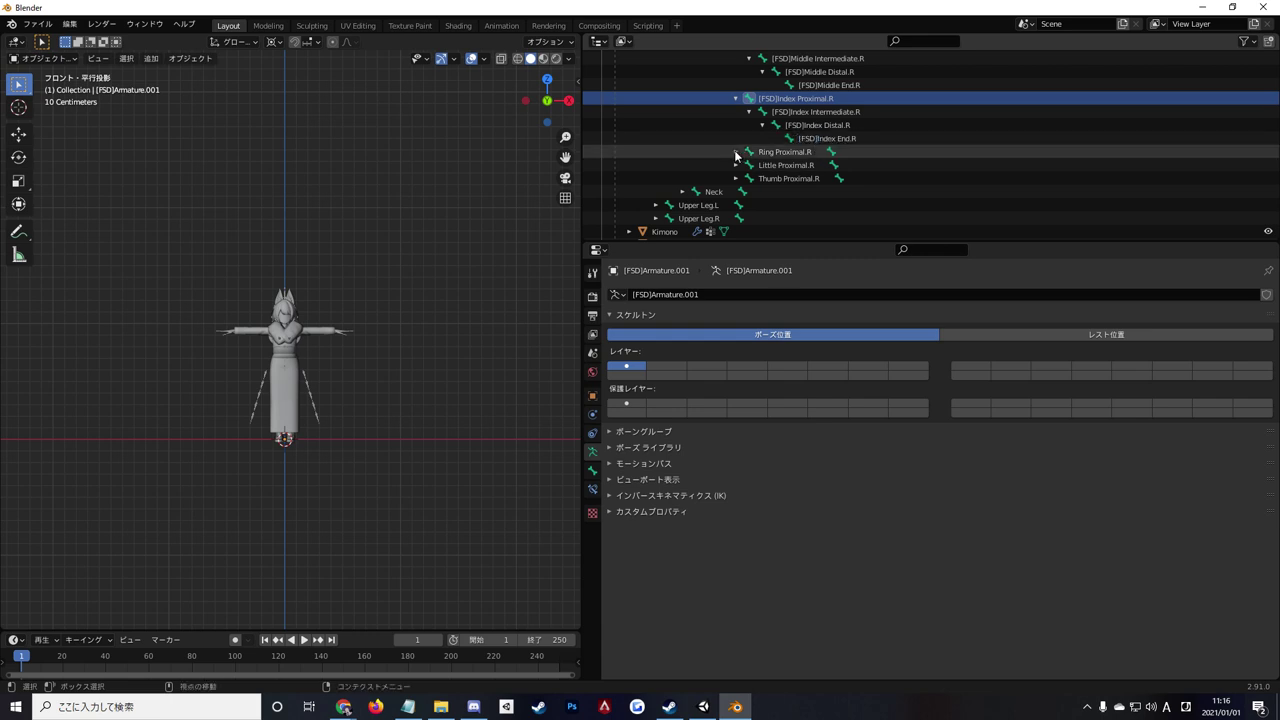
{"action": "left_click", "coordinate": [736, 152]}
{"action": "left_click", "coordinate": [763, 178]}
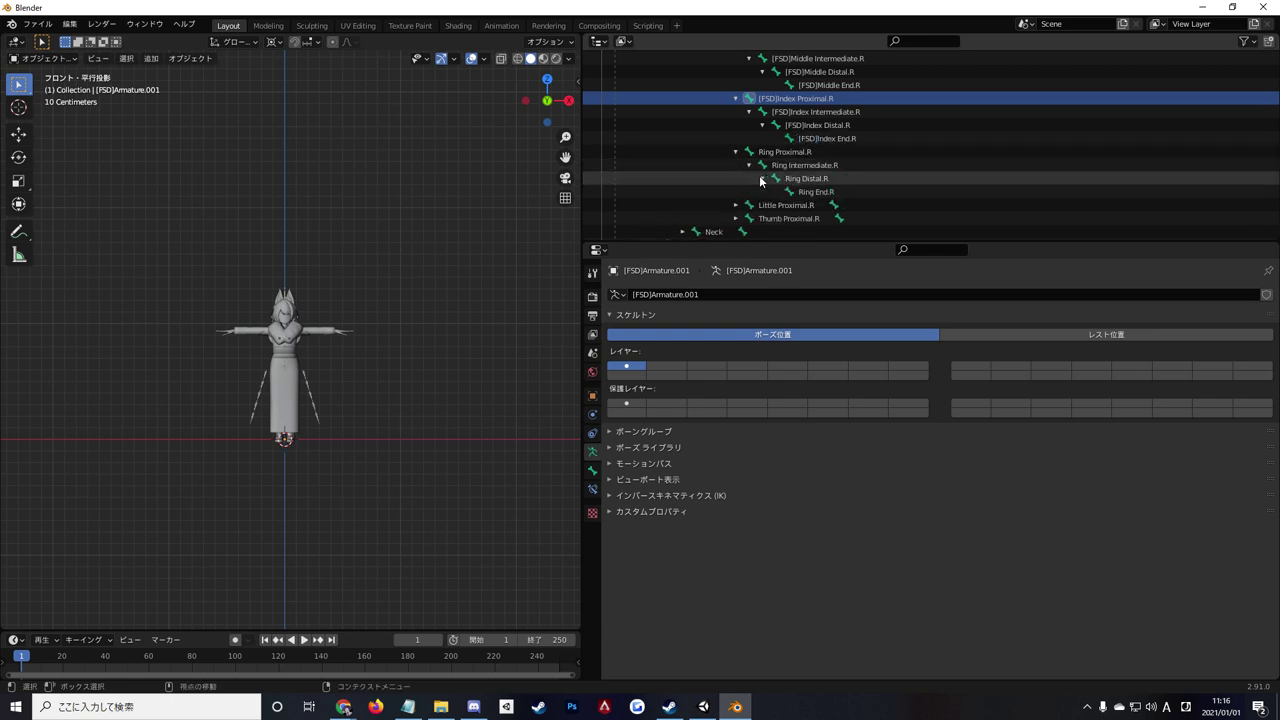
{"action": "double_click", "coordinate": [771, 151]}
{"action": "scroll", "coordinate": [771, 151], "scroll_direction": "down", "scroll_amount": 1}
{"action": "key", "text": "Home"}
{"action": "type", "text": "[FSD]"}
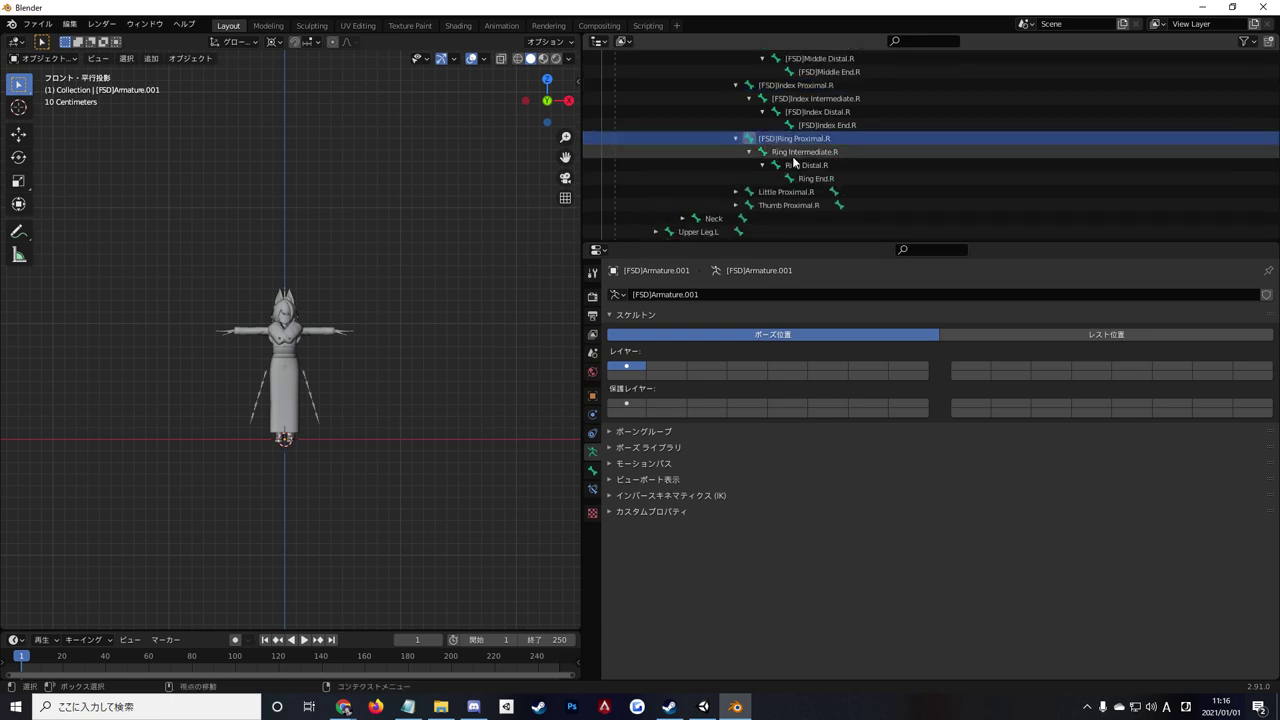
{"action": "double_click", "coordinate": [783, 151]}
{"action": "scroll", "coordinate": [783, 151], "scroll_direction": "down", "scroll_amount": 1}
{"action": "type", "text": "[FSD]"}
{"action": "double_click", "coordinate": [800, 151]}
{"action": "scroll", "coordinate": [802, 155], "scroll_direction": "down", "scroll_amount": 1}
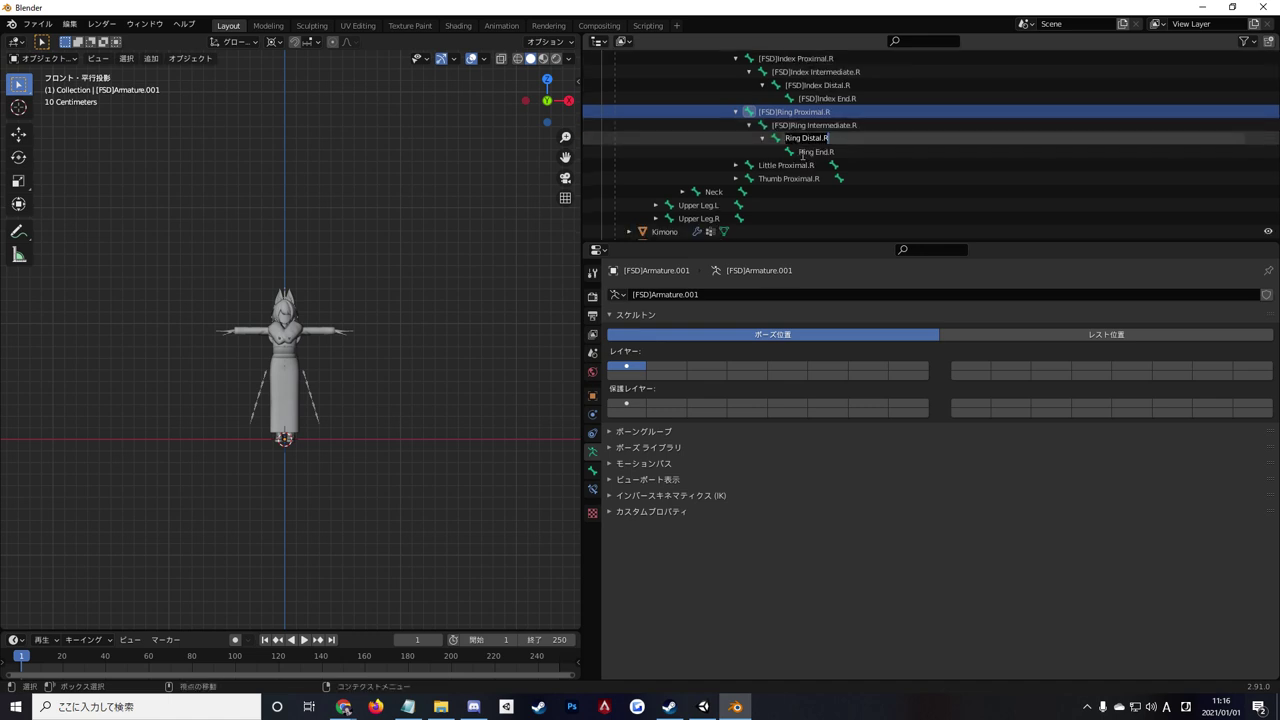
{"action": "type", "text": "[FSD]"}
{"action": "double_click", "coordinate": [812, 151]}
{"action": "scroll", "coordinate": [812, 158], "scroll_direction": "down", "scroll_amount": 1}
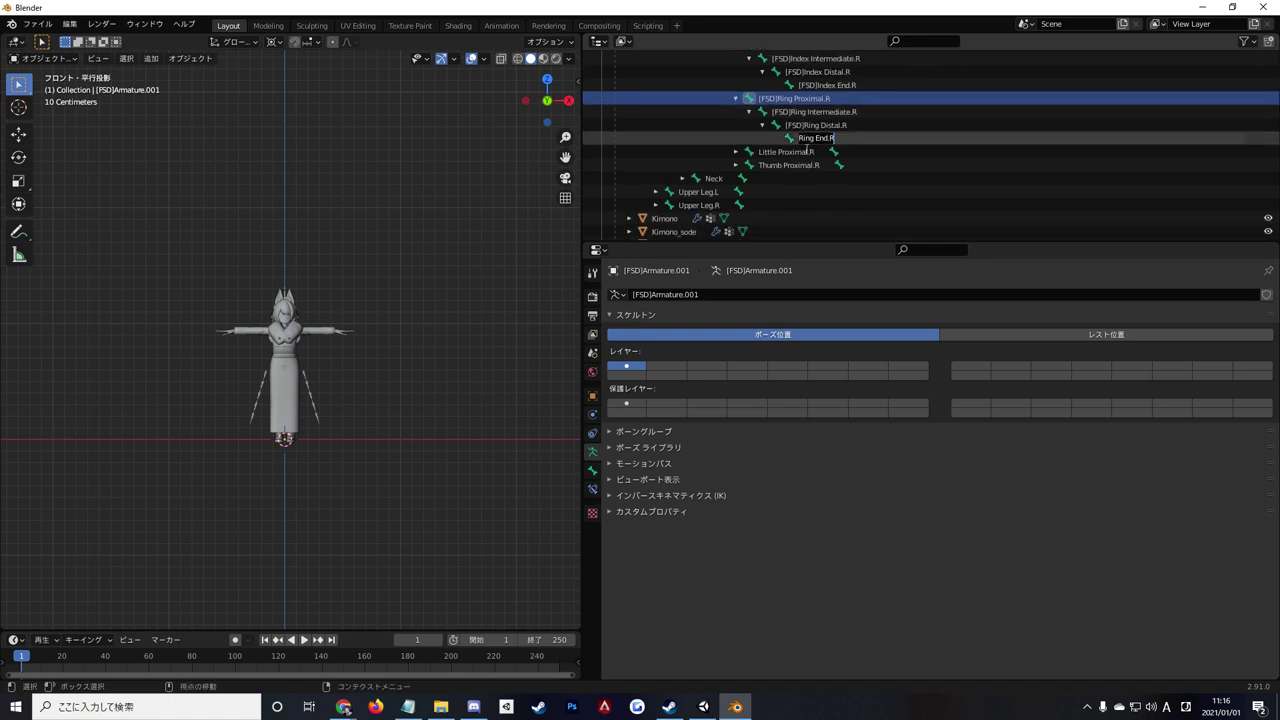
{"action": "type", "text": "[FSD]"}
{"action": "key", "text": "Return"}
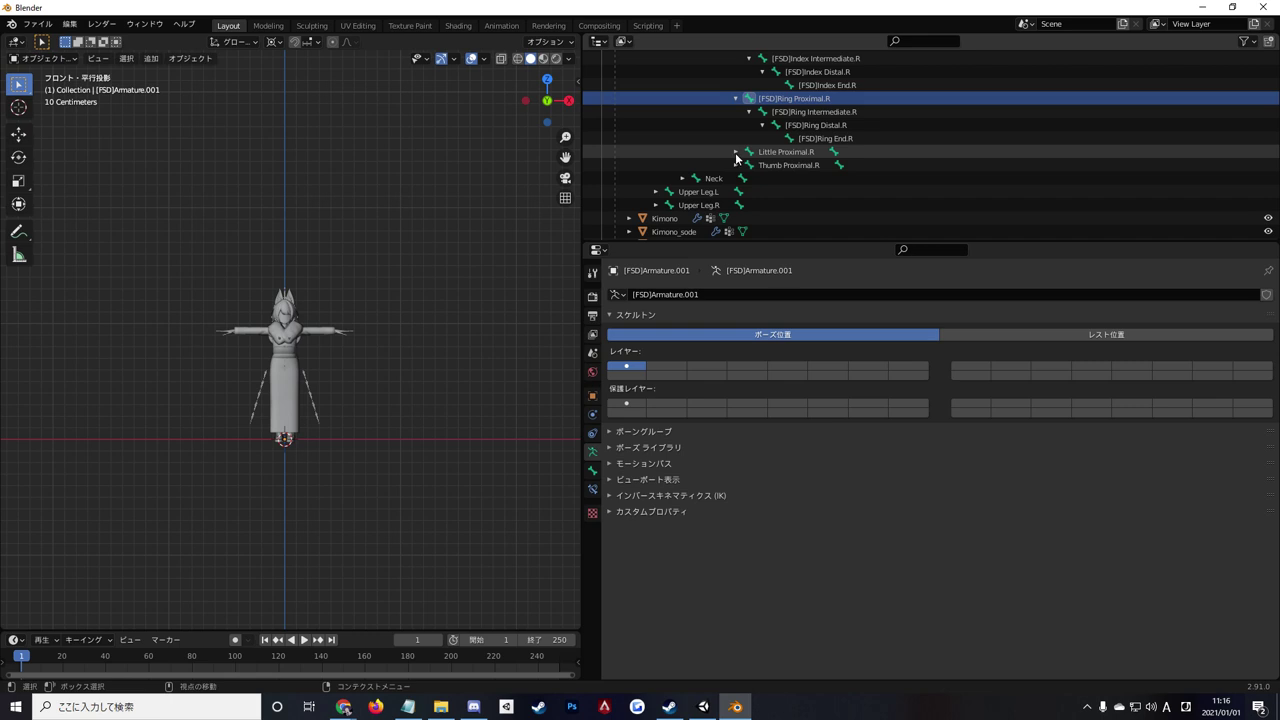
Prefix the little-finger bones, Little Proximal.R through Little End.R, with [FSD].
{"action": "left_click", "coordinate": [736, 151], "text": "shift"}
{"action": "double_click", "coordinate": [771, 151]}
{"action": "scroll", "coordinate": [771, 149], "scroll_direction": "down", "scroll_amount": 1}
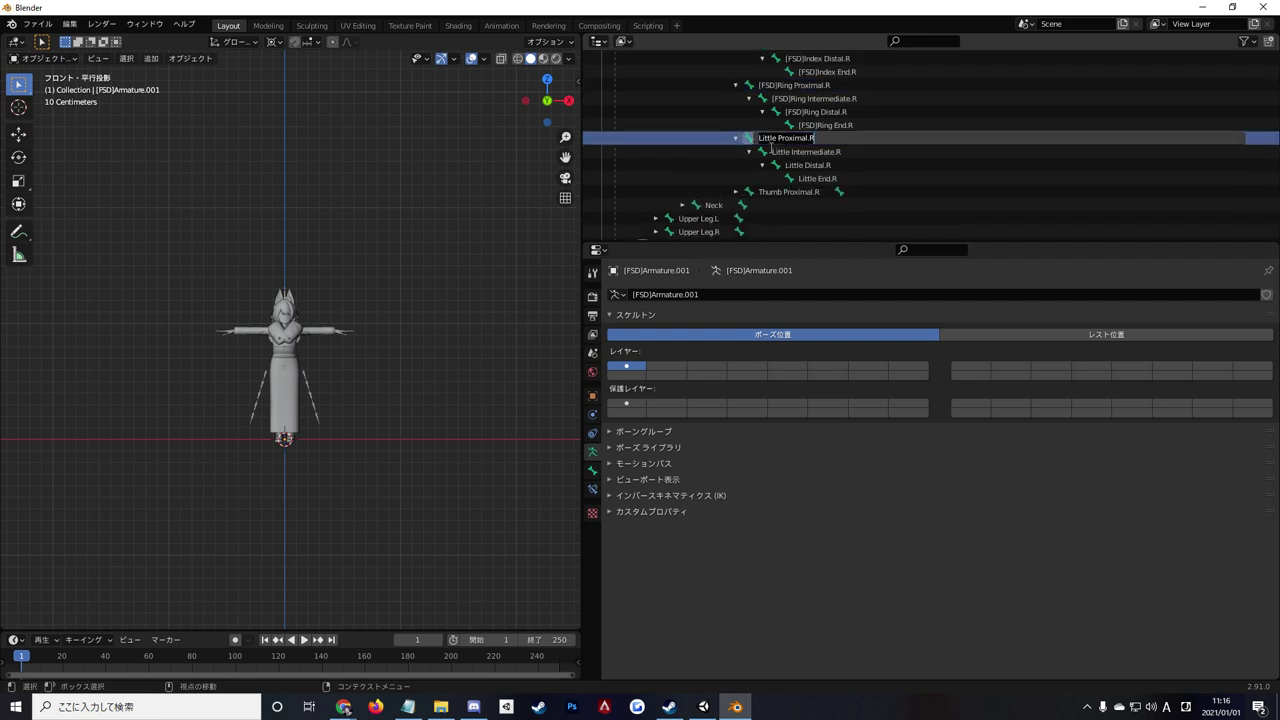
{"action": "type", "text": "[FSD]"}
{"action": "key", "text": "Return"}
{"action": "double_click", "coordinate": [771, 151]}
{"action": "scroll", "coordinate": [775, 150], "scroll_direction": "down", "scroll_amount": 1}
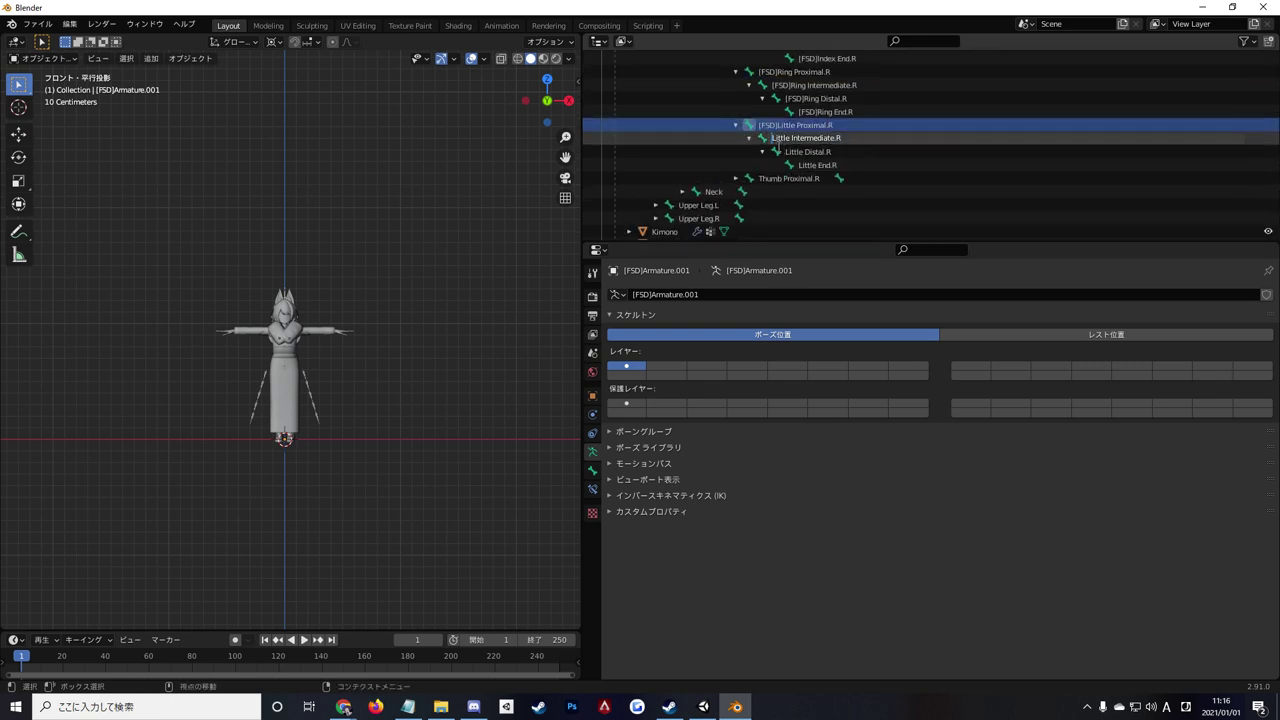
{"action": "type", "text": "[FSD]"}
{"action": "key", "text": "Return"}
{"action": "double_click", "coordinate": [790, 151]}
{"action": "scroll", "coordinate": [793, 156], "scroll_direction": "down", "scroll_amount": 1}
{"action": "type", "text": "[FSD]"}
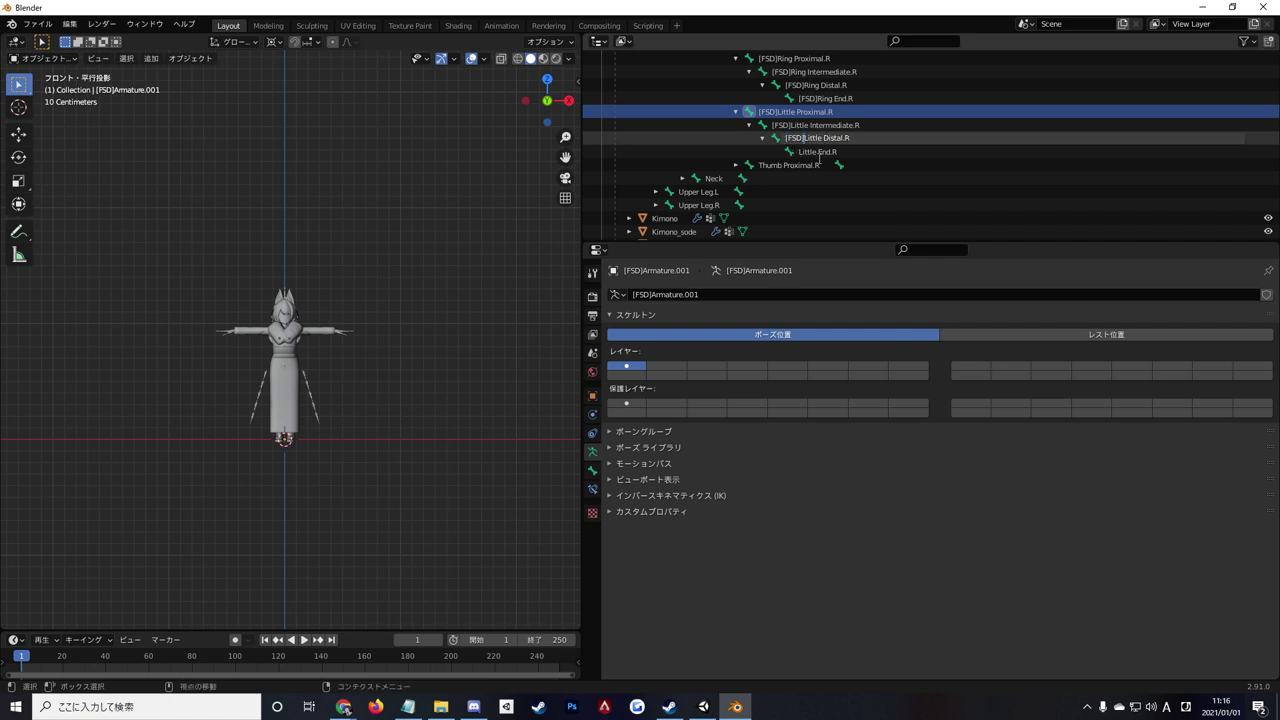
{"action": "key", "text": "Return"}
{"action": "double_click", "coordinate": [816, 151]}
{"action": "scroll", "coordinate": [816, 155], "scroll_direction": "down", "scroll_amount": 1}
{"action": "type", "text": "[FSD]"}
{"action": "key", "text": "Return"}
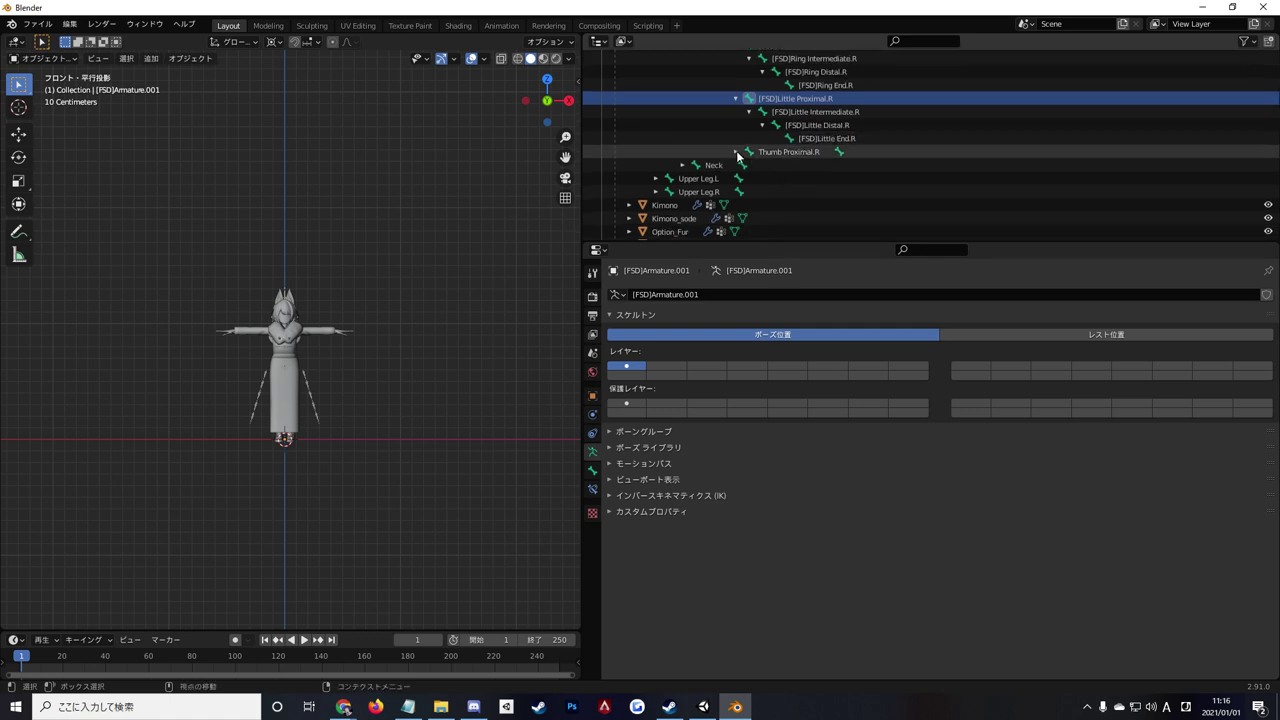
Prefix the thumb bones, Thumb Proximal.R through Thumb End.R, with [FSD].
{"action": "left_click", "coordinate": [736, 151]}
{"action": "left_click", "coordinate": [749, 165]}
{"action": "left_click", "coordinate": [775, 178]}
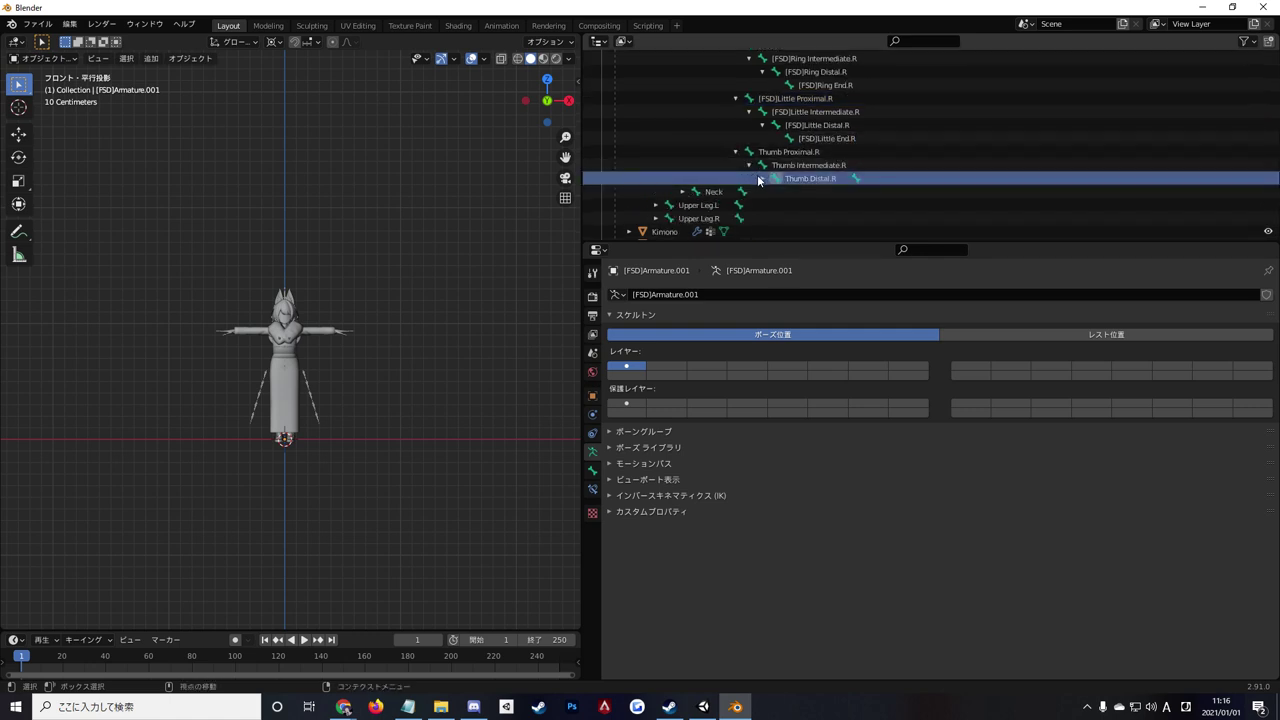
{"action": "left_click", "coordinate": [762, 178]}
{"action": "double_click", "coordinate": [774, 151]}
{"action": "scroll", "coordinate": [774, 151], "scroll_direction": "down", "scroll_amount": 1}
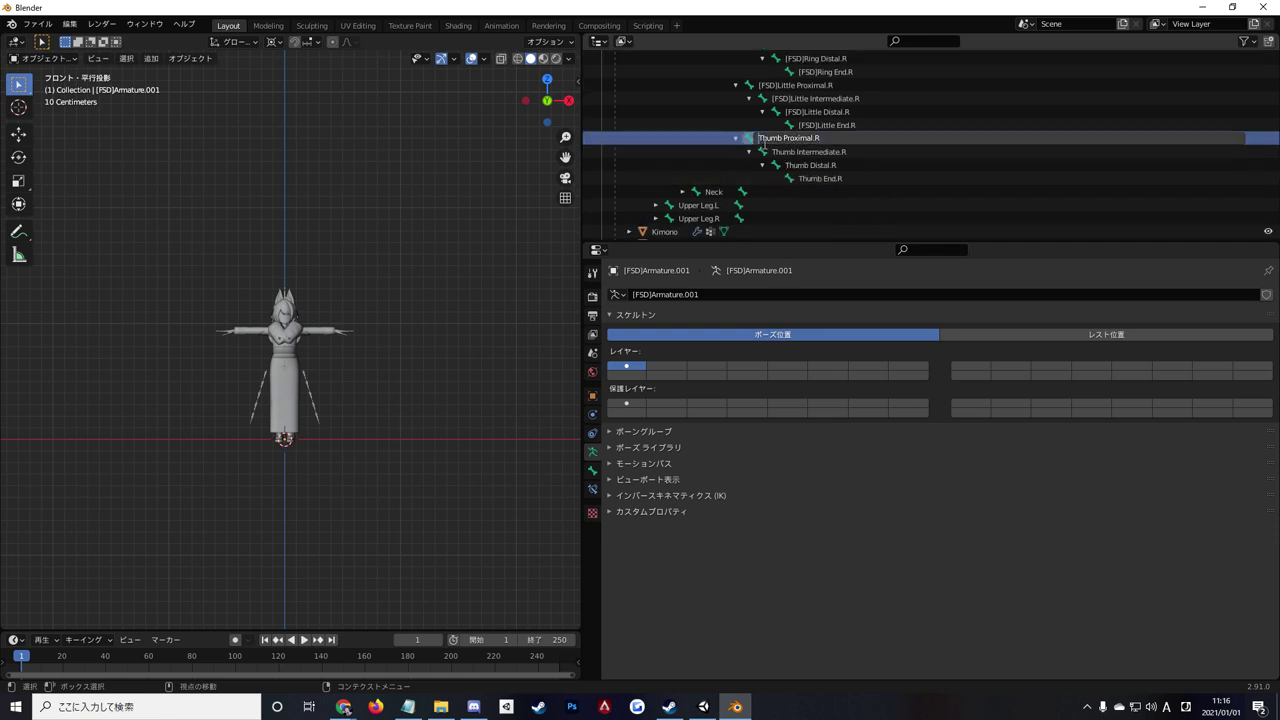
{"action": "type", "text": "[FSD]"}
{"action": "key", "text": "Return"}
{"action": "double_click", "coordinate": [807, 151]}
{"action": "scroll", "coordinate": [807, 151], "scroll_direction": "down", "scroll_amount": 1}
{"action": "type", "text": "[FSD]"}
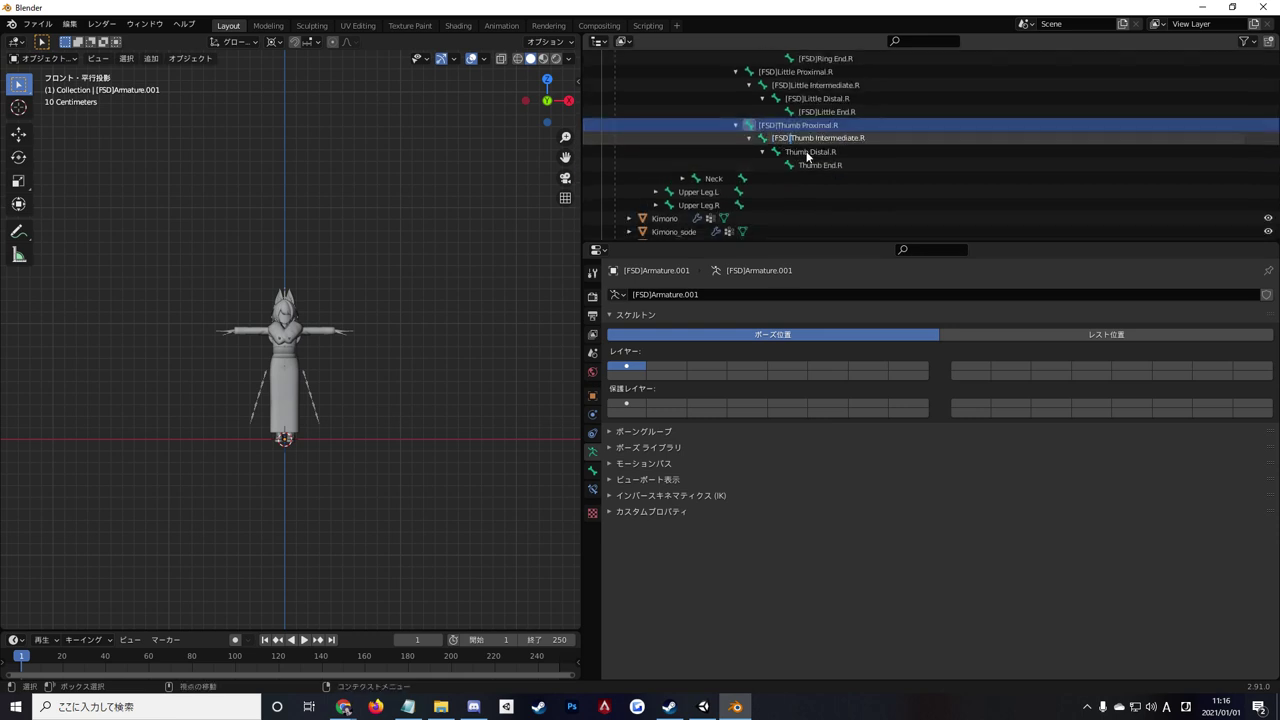
{"action": "double_click", "coordinate": [807, 151]}
{"action": "scroll", "coordinate": [807, 151], "scroll_direction": "down", "scroll_amount": 1}
{"action": "type", "text": "[FSD]"}
{"action": "key", "text": "Return"}
{"action": "double_click", "coordinate": [810, 151]}
{"action": "scroll", "coordinate": [810, 151], "scroll_direction": "down", "scroll_amount": 1}
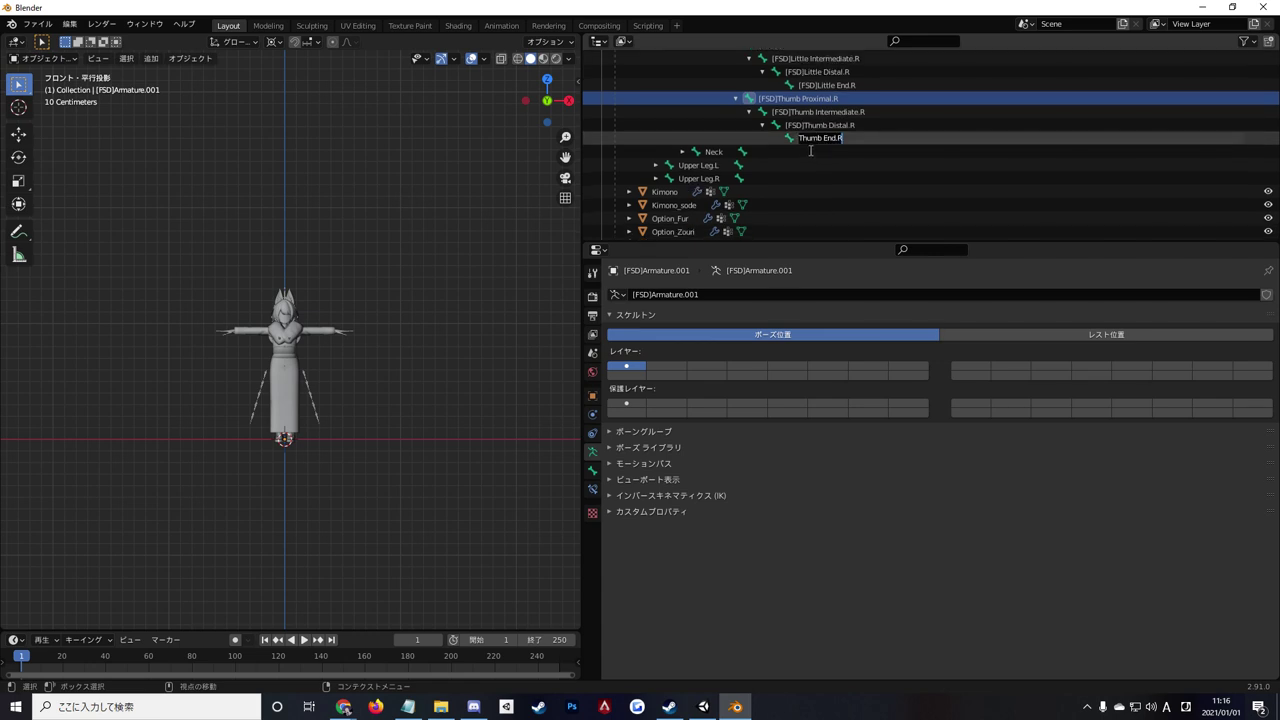
{"action": "type", "text": "[FSD]"}
Rename the Neck and Head bones to [FSD]Neck and [FSD]Head.
{"action": "left_click", "coordinate": [684, 153]}
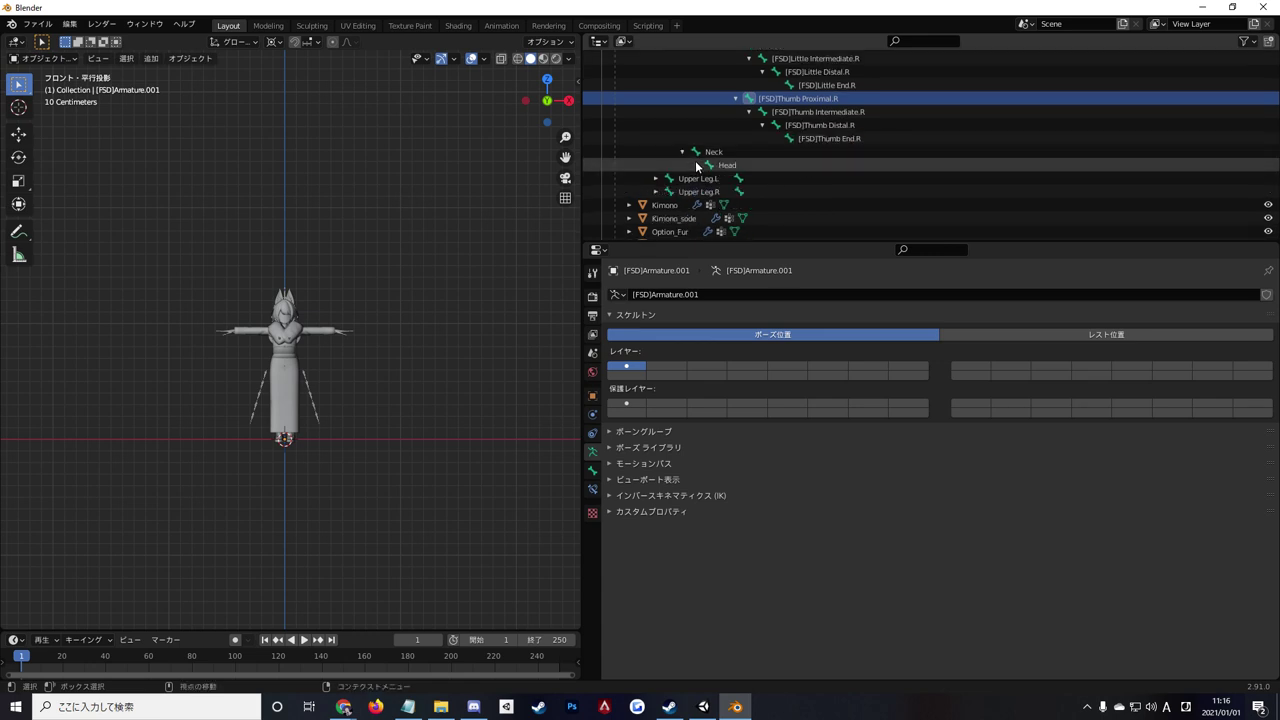
{"action": "double_click", "coordinate": [713, 151]}
{"action": "type", "text": "[FSD]"}
{"action": "key", "text": "Return"}
{"action": "scroll", "coordinate": [724, 143], "scroll_direction": "down", "scroll_amount": 2}
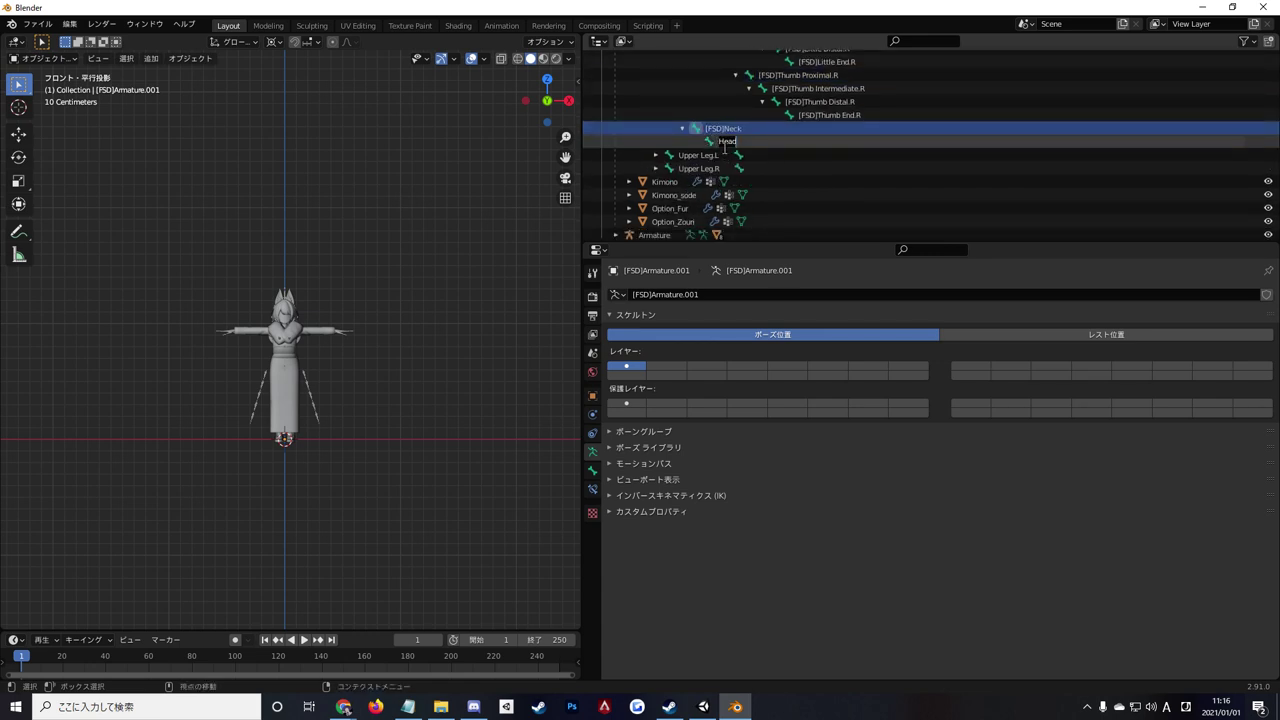
{"action": "type", "text": "[FSD]"}
{"action": "key", "text": "Return"}
Prefix the left leg bones Upper Leg.L, Lower Leg.L, Foot.L and Toe.L with [FSD].
{"action": "left_click", "coordinate": [657, 155]}
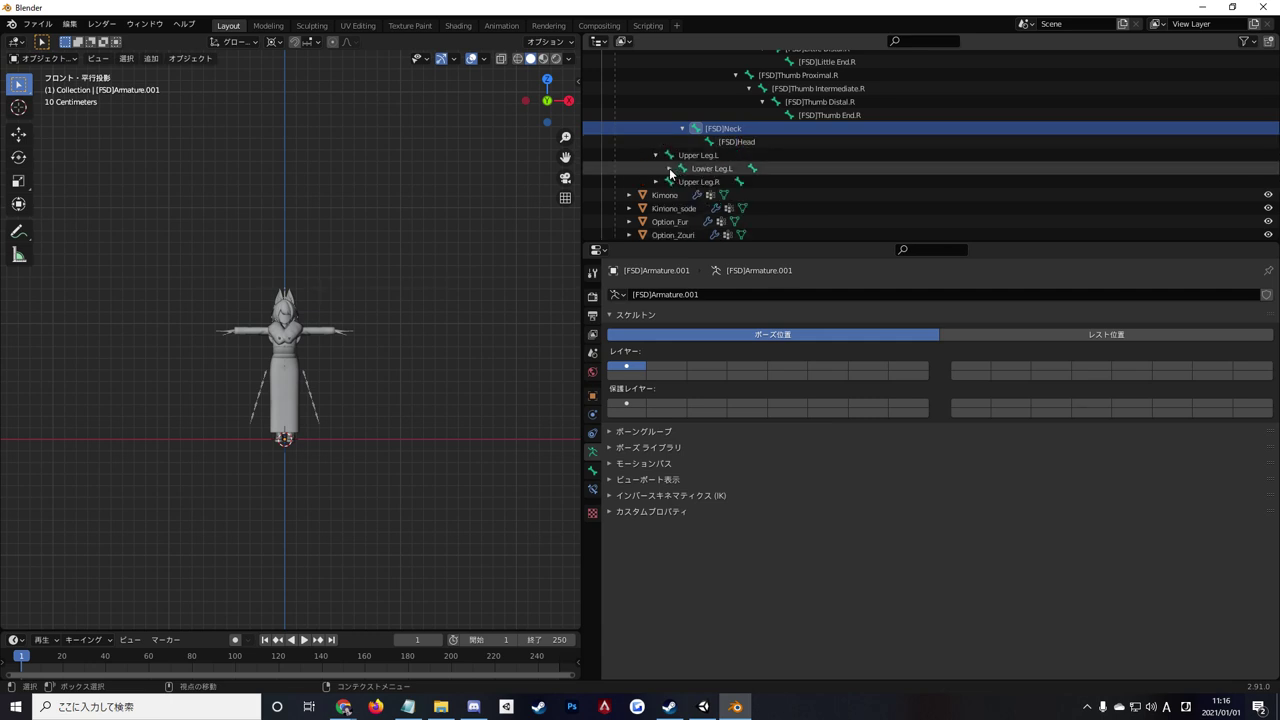
{"action": "left_click", "coordinate": [670, 168]}
{"action": "left_click", "coordinate": [682, 181]}
{"action": "double_click", "coordinate": [706, 156]}
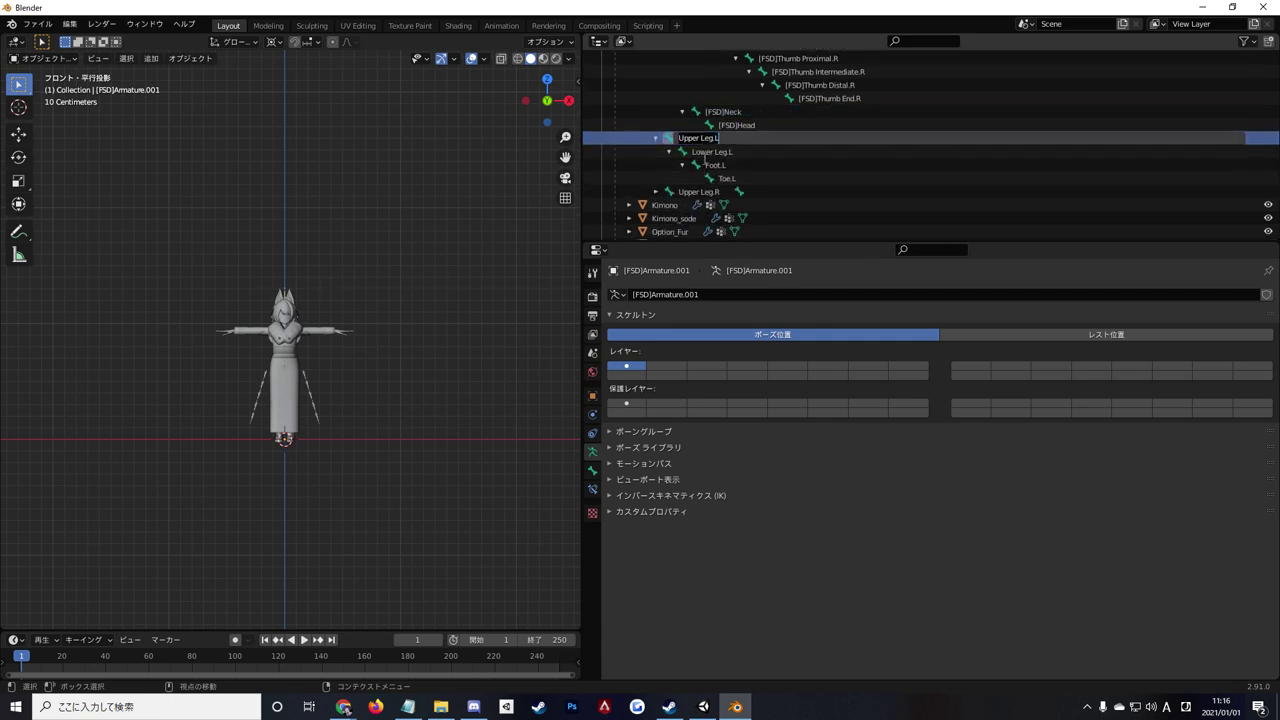
{"action": "type", "text": "[FSD]"}
{"action": "key", "text": "Return"}
{"action": "scroll", "coordinate": [690, 148], "scroll_direction": "down", "scroll_amount": 1}
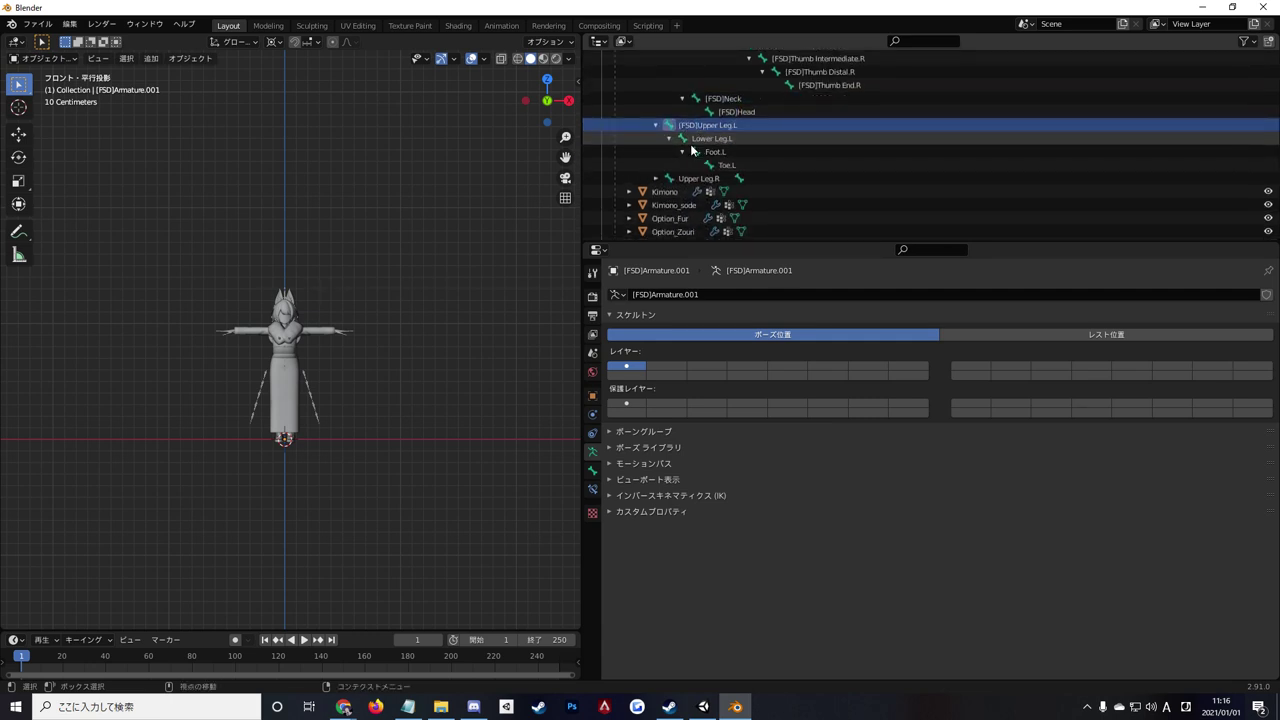
{"action": "double_click", "coordinate": [710, 138]}
{"action": "type", "text": "[FSD]"}
{"action": "key", "text": "Return"}
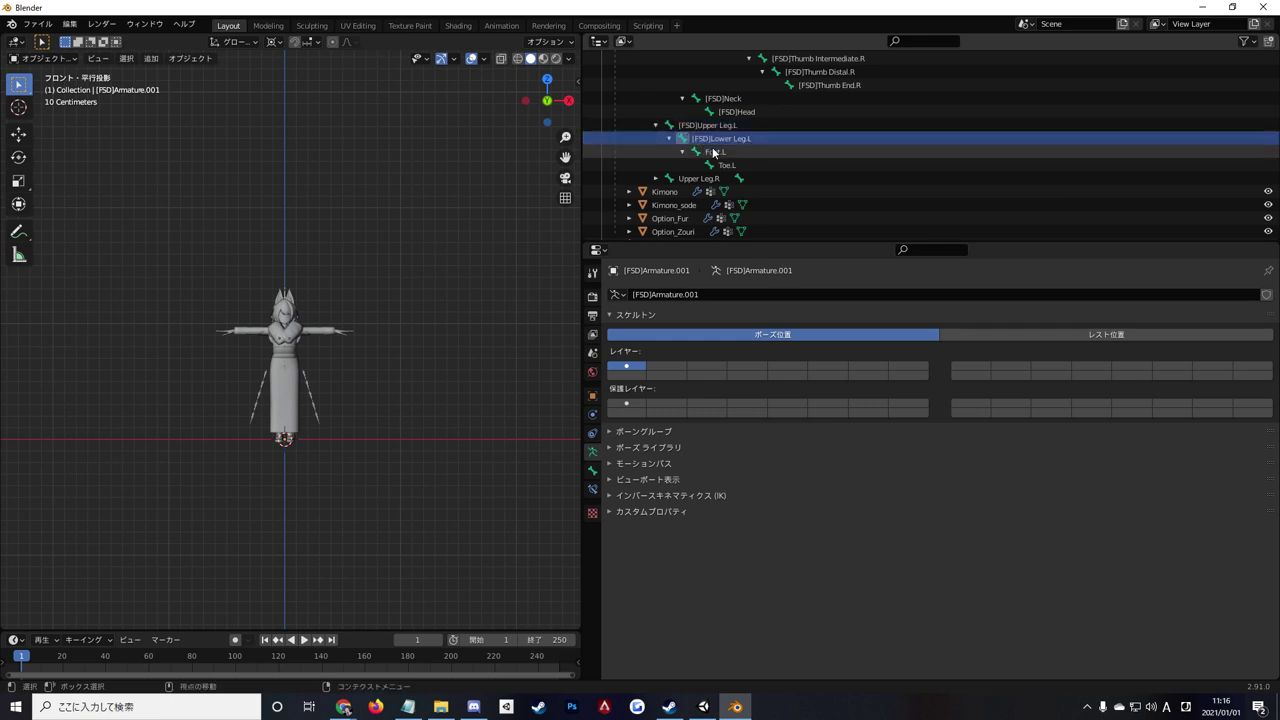
{"action": "scroll", "coordinate": [706, 145], "scroll_direction": "down", "scroll_amount": 1}
{"action": "type", "text": "[FSD]"}
{"action": "key", "text": "Return"}
{"action": "double_click", "coordinate": [726, 155]}
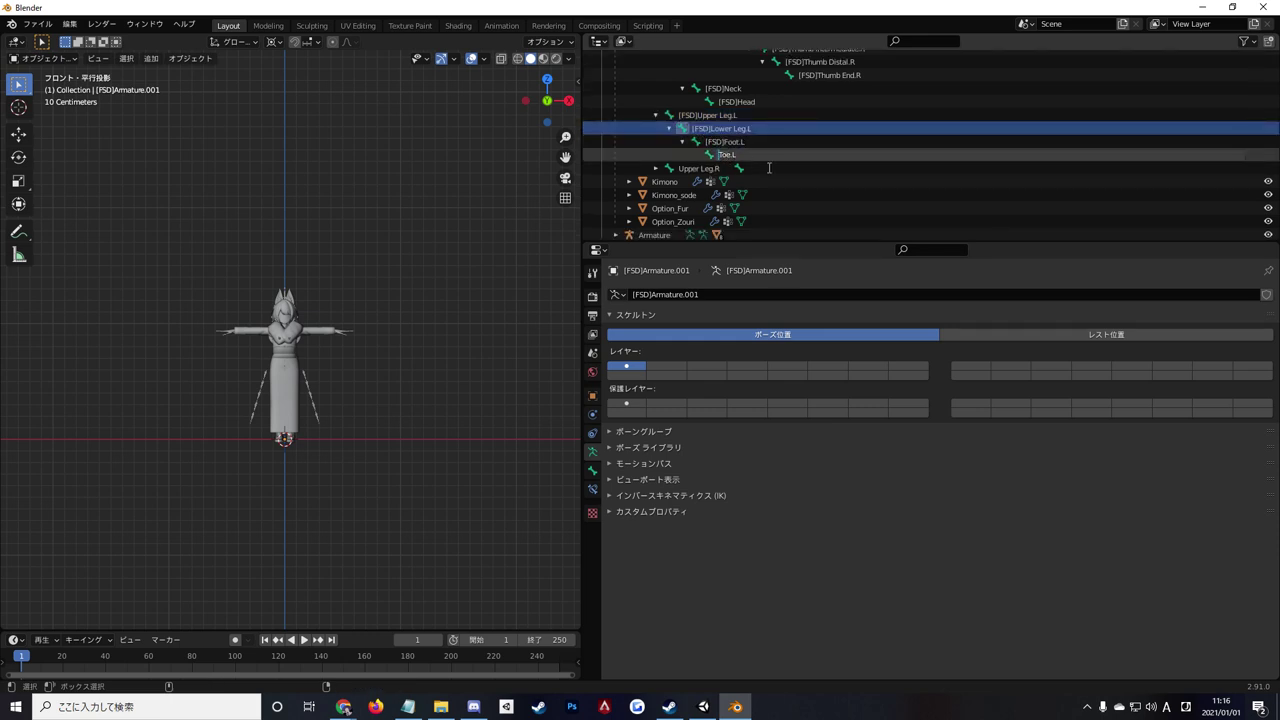
{"action": "type", "text": "[FSD]"}
{"action": "key", "text": "Return"}
Prefix the right leg bones Upper Leg.R, Lower Leg.R, Foot.R and Toe.R with [FSD].
{"action": "left_click", "coordinate": [656, 168]}
{"action": "left_click", "coordinate": [669, 181]}
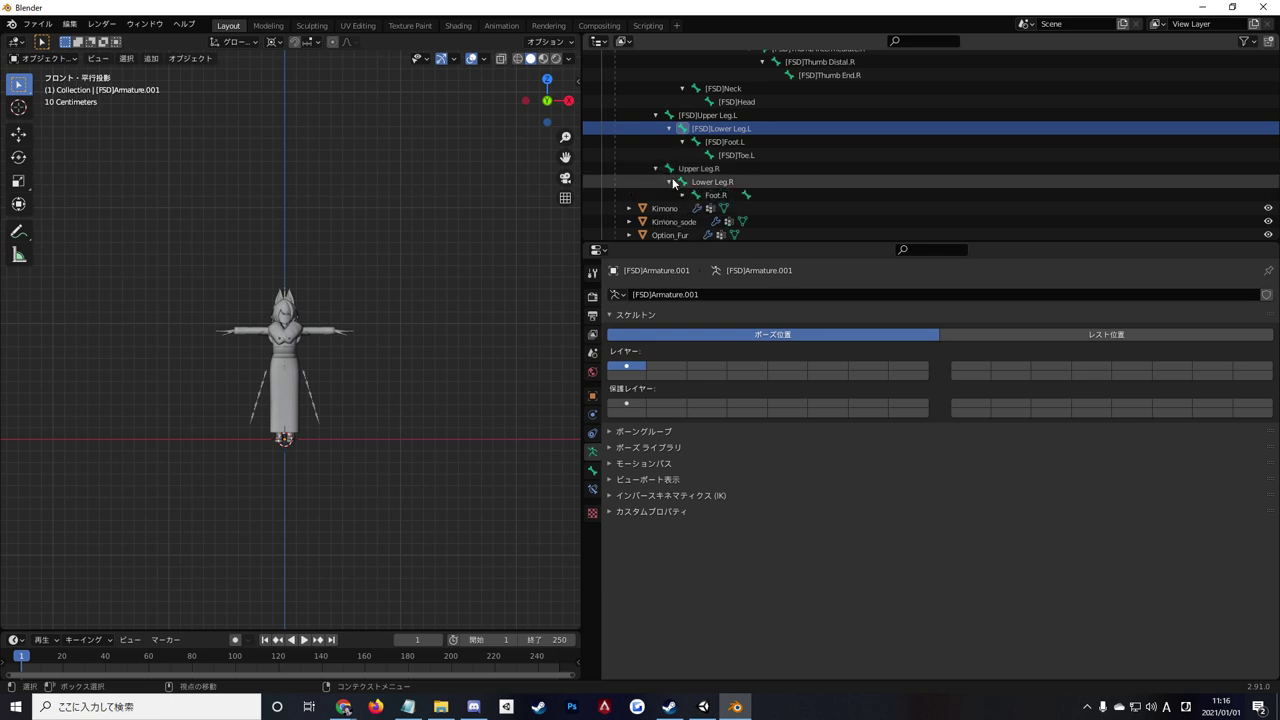
{"action": "left_click", "coordinate": [683, 195]}
{"action": "double_click", "coordinate": [698, 168]}
{"action": "scroll", "coordinate": [690, 160], "scroll_direction": "down", "scroll_amount": 2}
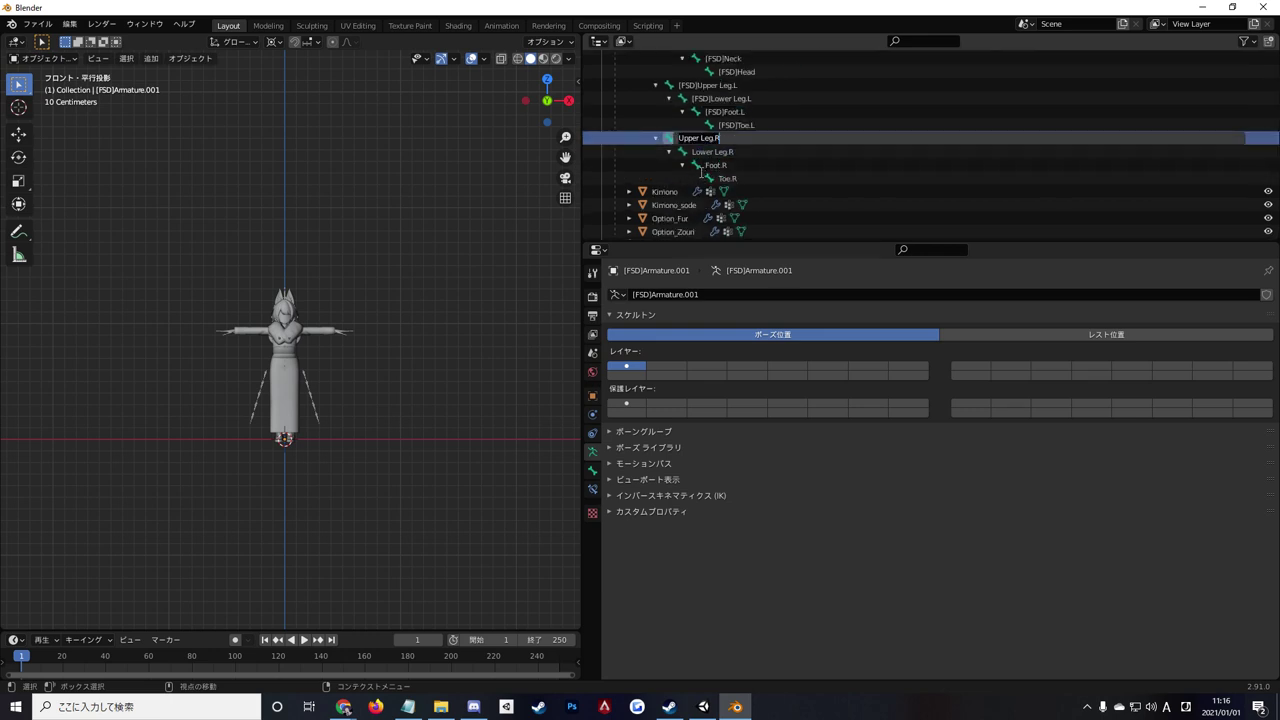
{"action": "type", "text": "[FSD]"}
{"action": "key", "text": "Return"}
{"action": "scroll", "coordinate": [690, 150], "scroll_direction": "down", "scroll_amount": 1}
{"action": "double_click", "coordinate": [710, 142]}
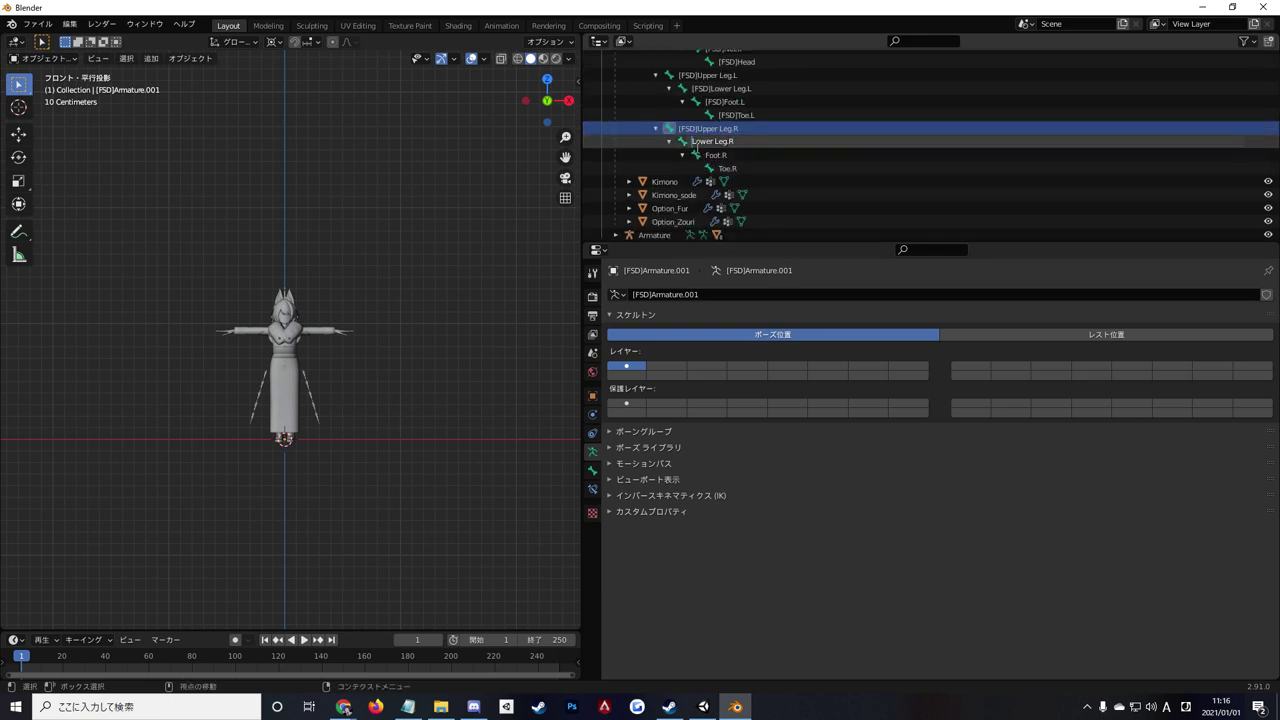
{"action": "type", "text": "[FSD]"}
{"action": "key", "text": "Return"}
{"action": "double_click", "coordinate": [714, 155]}
{"action": "type", "text": "[FSD]"}
{"action": "key", "text": "Return"}
{"action": "double_click", "coordinate": [725, 168]}
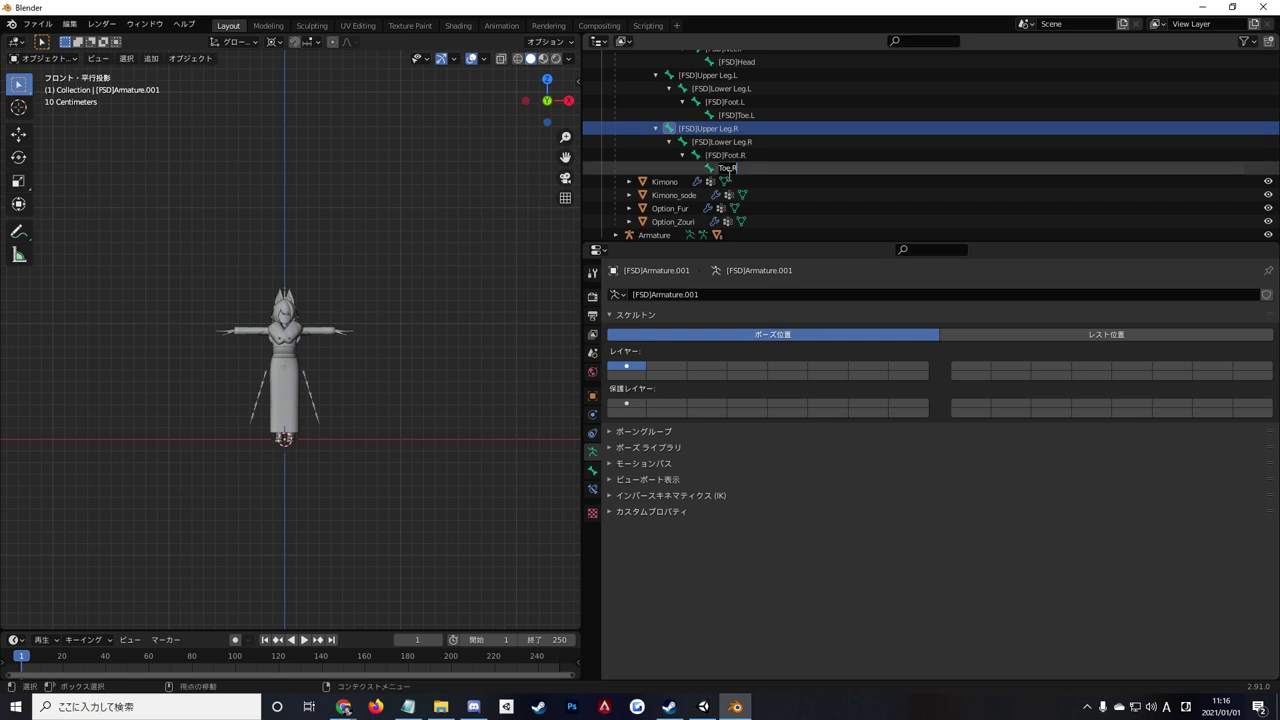
{"action": "type", "text": "[FSD]"}
{"action": "key", "text": "Return"}
Collapse the [FSD]Armature.001 bone tree in the Outliner.
{"action": "scroll", "coordinate": [768, 159], "scroll_direction": "up", "scroll_amount": 5}
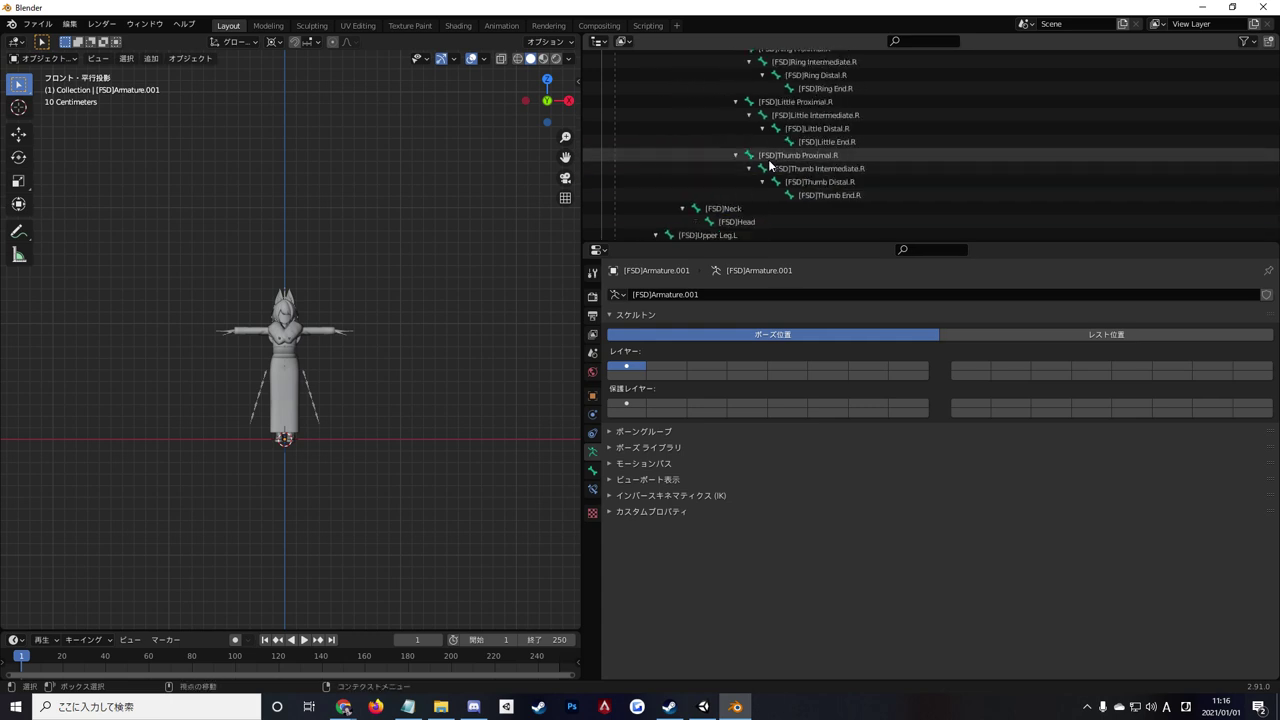
{"action": "scroll", "coordinate": [770, 160], "scroll_direction": "up", "scroll_amount": 3}
{"action": "scroll", "coordinate": [772, 160], "scroll_direction": "up", "scroll_amount": 5}
{"action": "scroll", "coordinate": [772, 160], "scroll_direction": "up", "scroll_amount": 5}
{"action": "scroll", "coordinate": [774, 160], "scroll_direction": "up", "scroll_amount": 5}
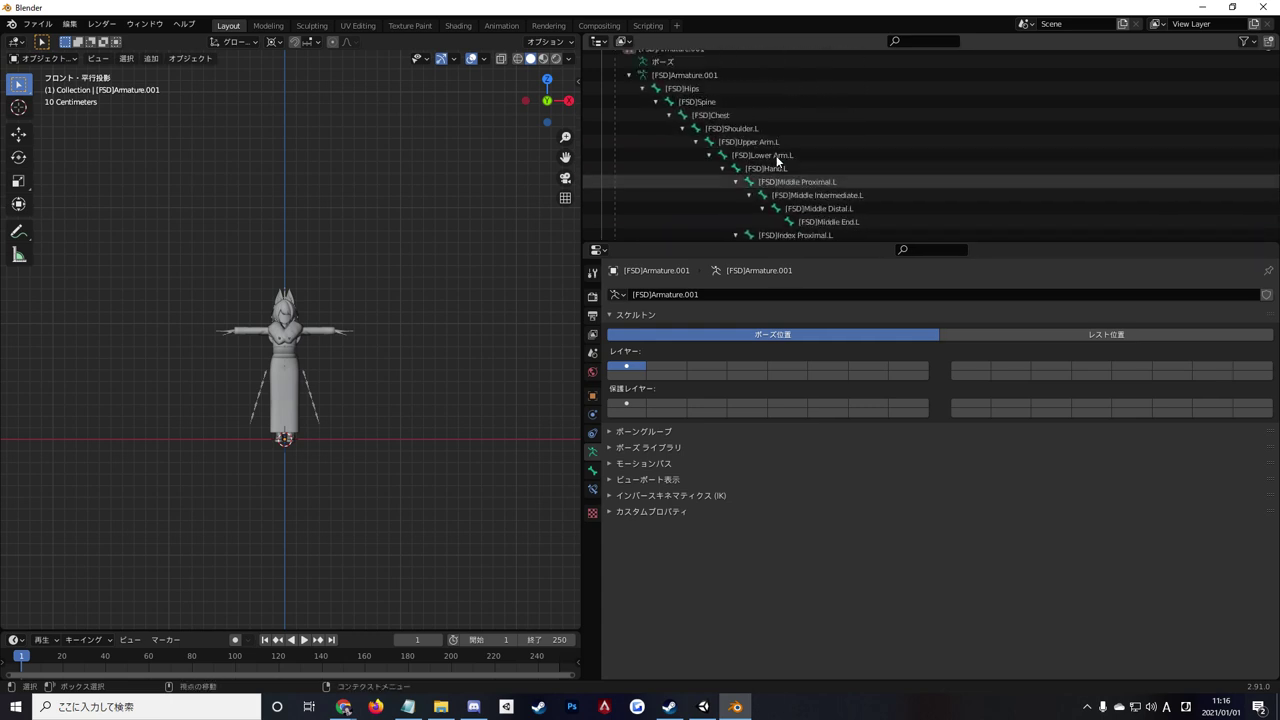
{"action": "scroll", "coordinate": [776, 160], "scroll_direction": "up", "scroll_amount": 5}
{"action": "scroll", "coordinate": [632, 120], "scroll_direction": "up", "scroll_amount": 1}
{"action": "left_click", "coordinate": [629, 111]}
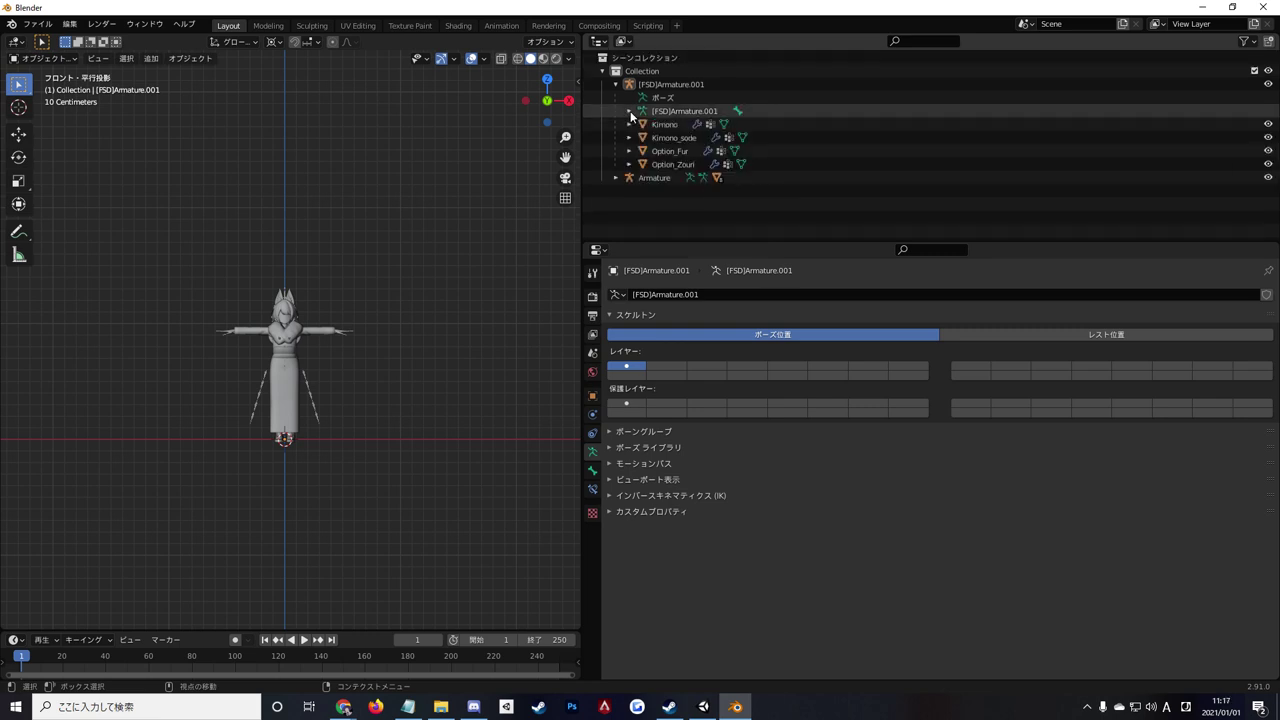
Save the Blender file under the name sample.blend with Ctrl+S.
{"action": "key", "text": "ctrl+s"}
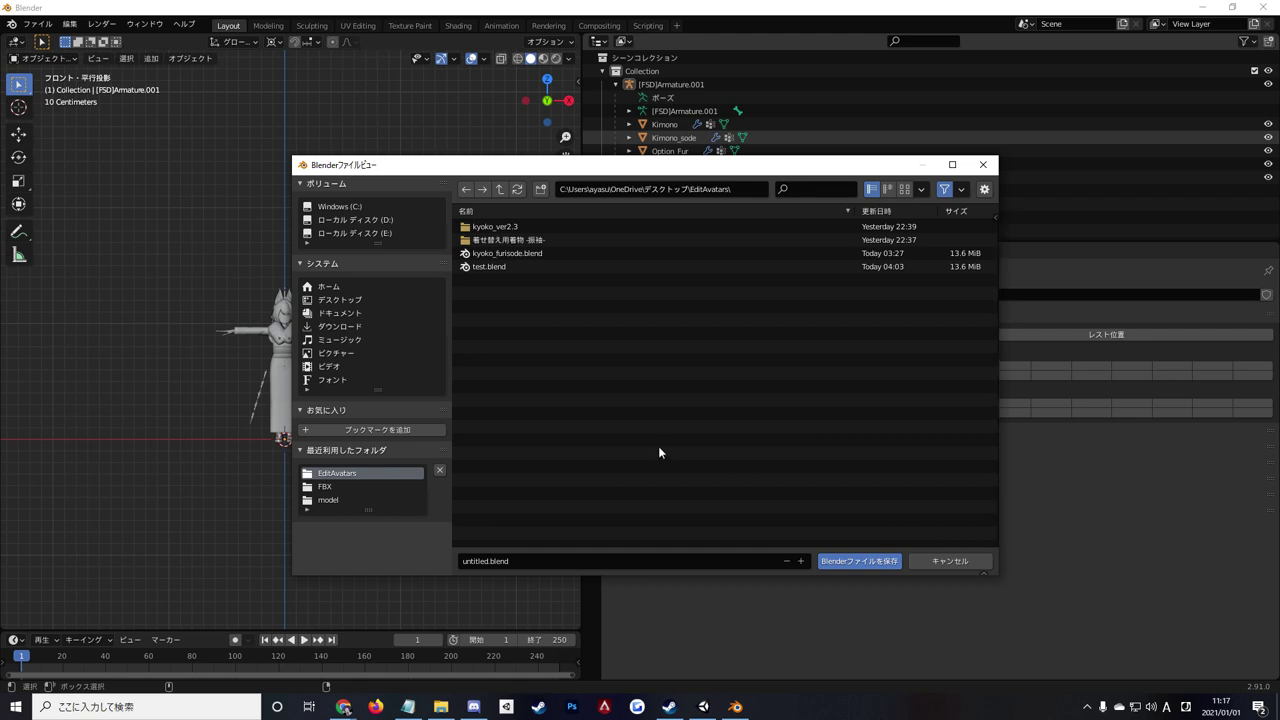
{"action": "left_click", "coordinate": [556, 560]}
{"action": "type", "text": "sample"}
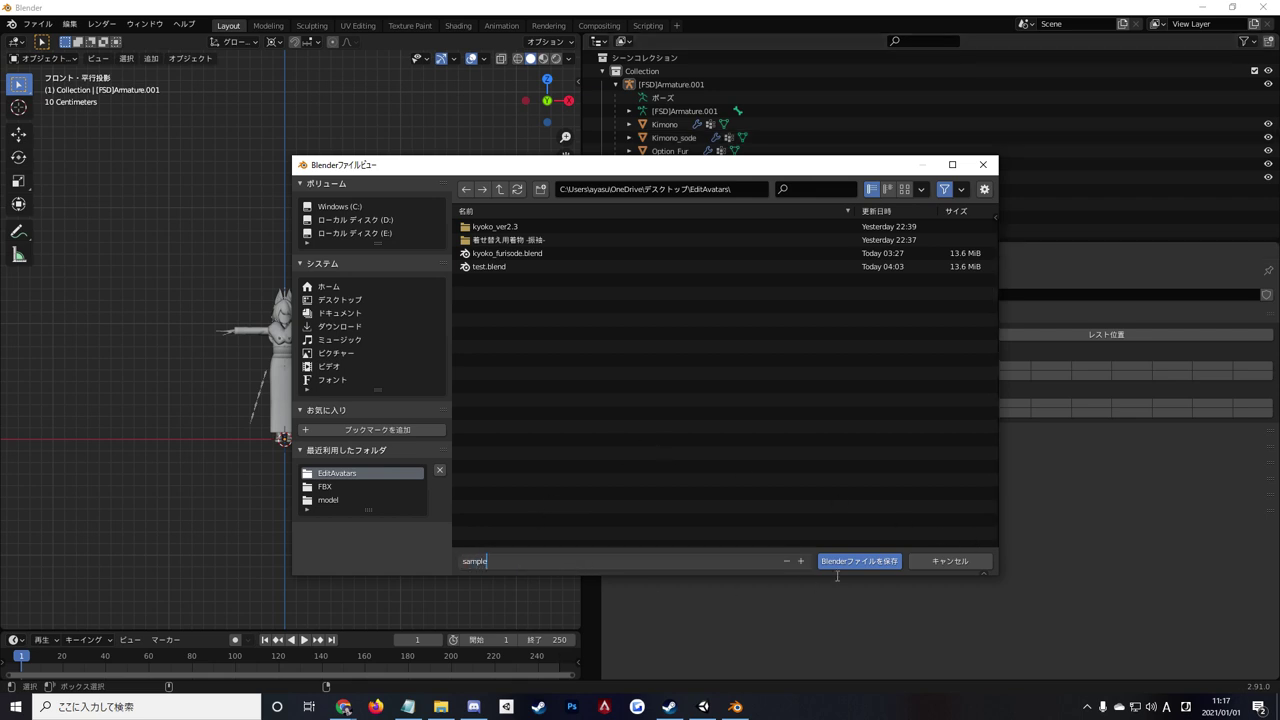
{"action": "left_click", "coordinate": [853, 560]}
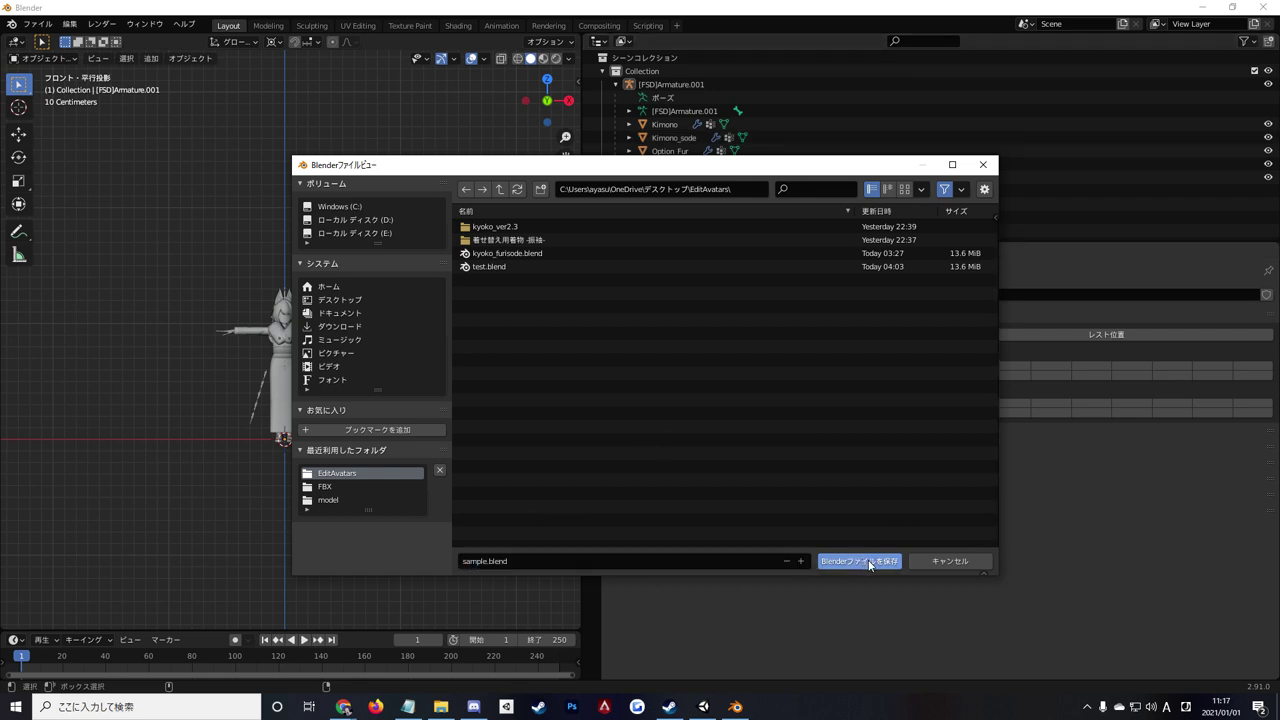
{"action": "left_click", "coordinate": [870, 563]}
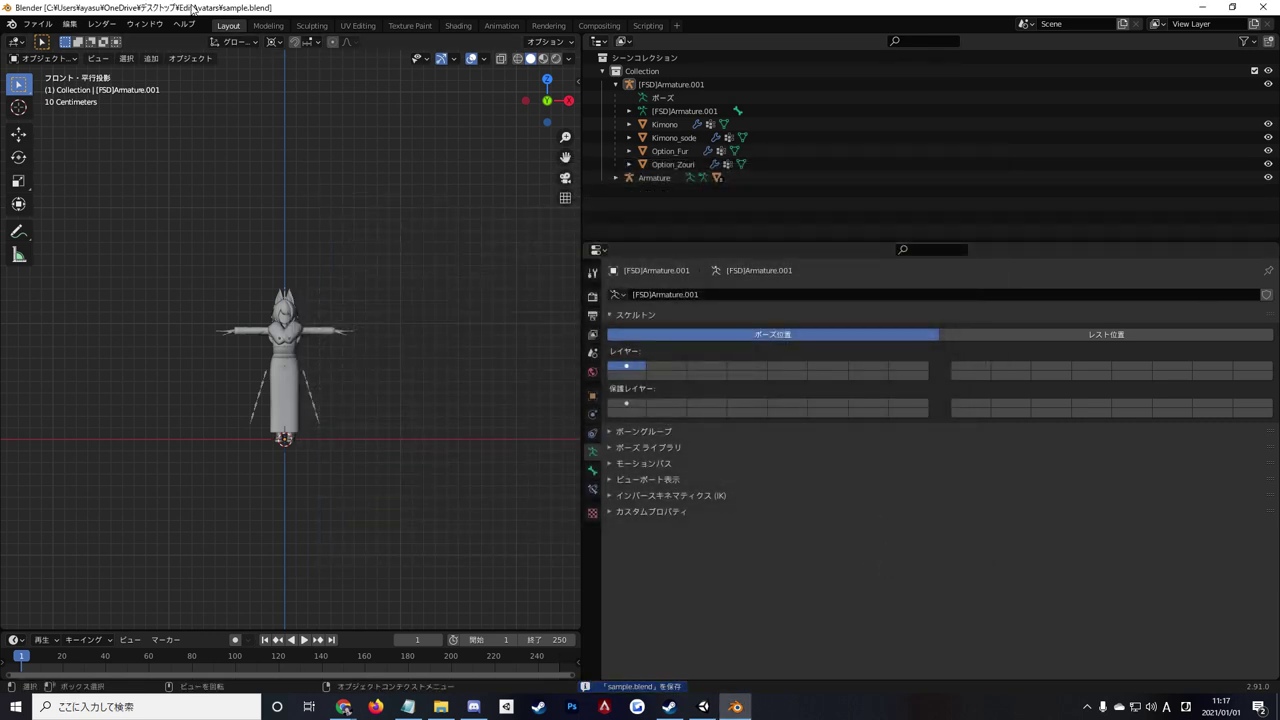
Export the avatar via File > Export > FBX as SampleFurisode.fbx, then minimize Blender.
{"action": "left_click", "coordinate": [37, 23]}
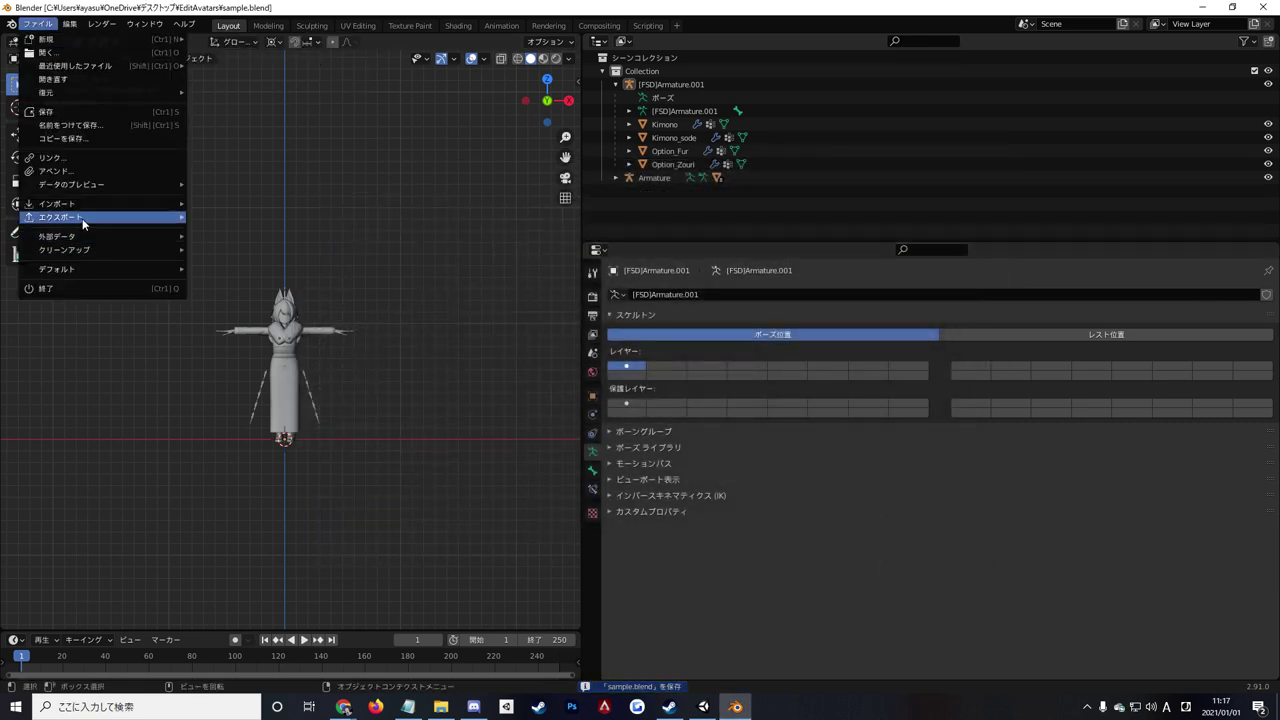
{"action": "mouse_move", "coordinate": [60, 217]}
{"action": "left_click", "coordinate": [246, 296]}
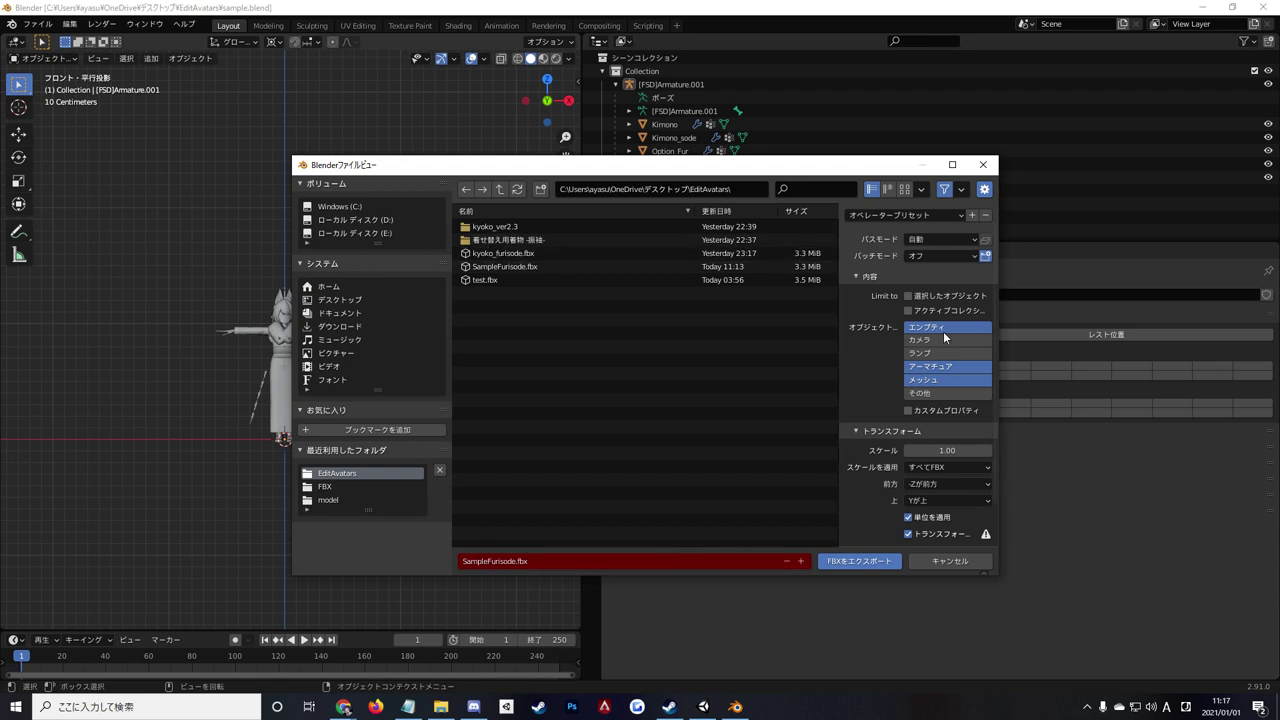
{"action": "scroll", "coordinate": [943, 331], "scroll_direction": "down", "scroll_amount": 2}
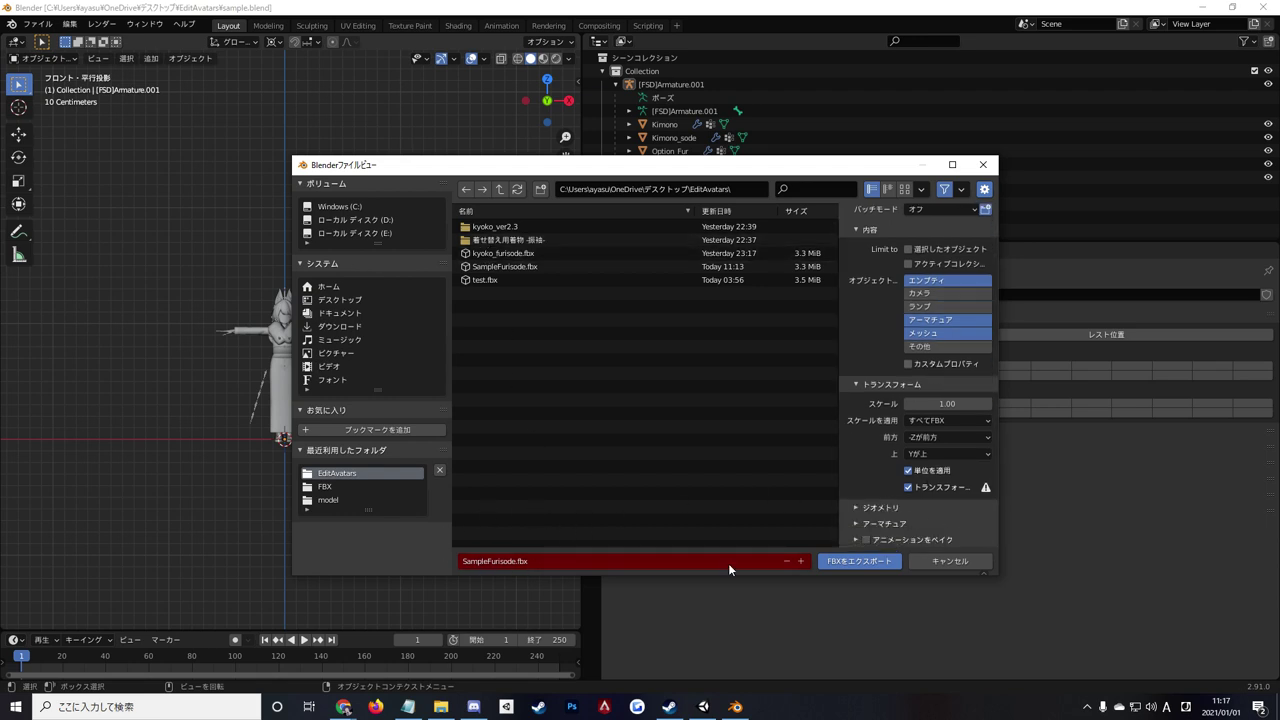
{"action": "left_click", "coordinate": [860, 561]}
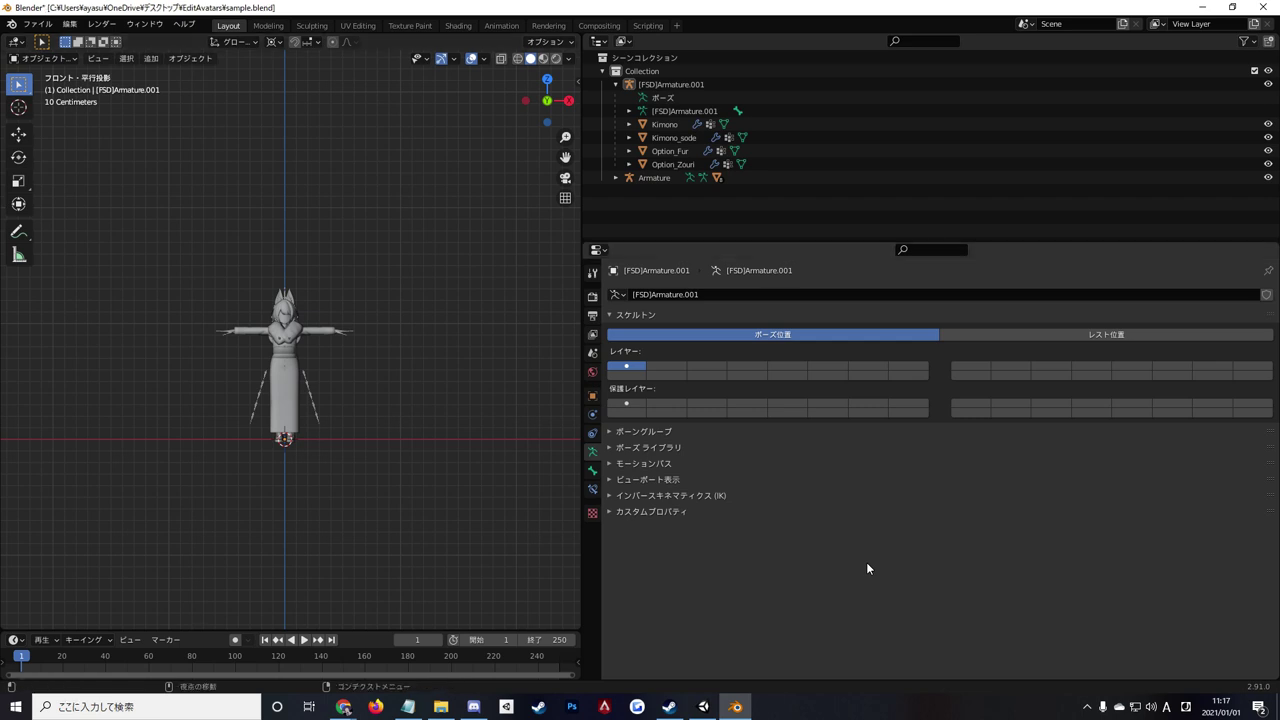
{"action": "left_click", "coordinate": [1197, 8]}
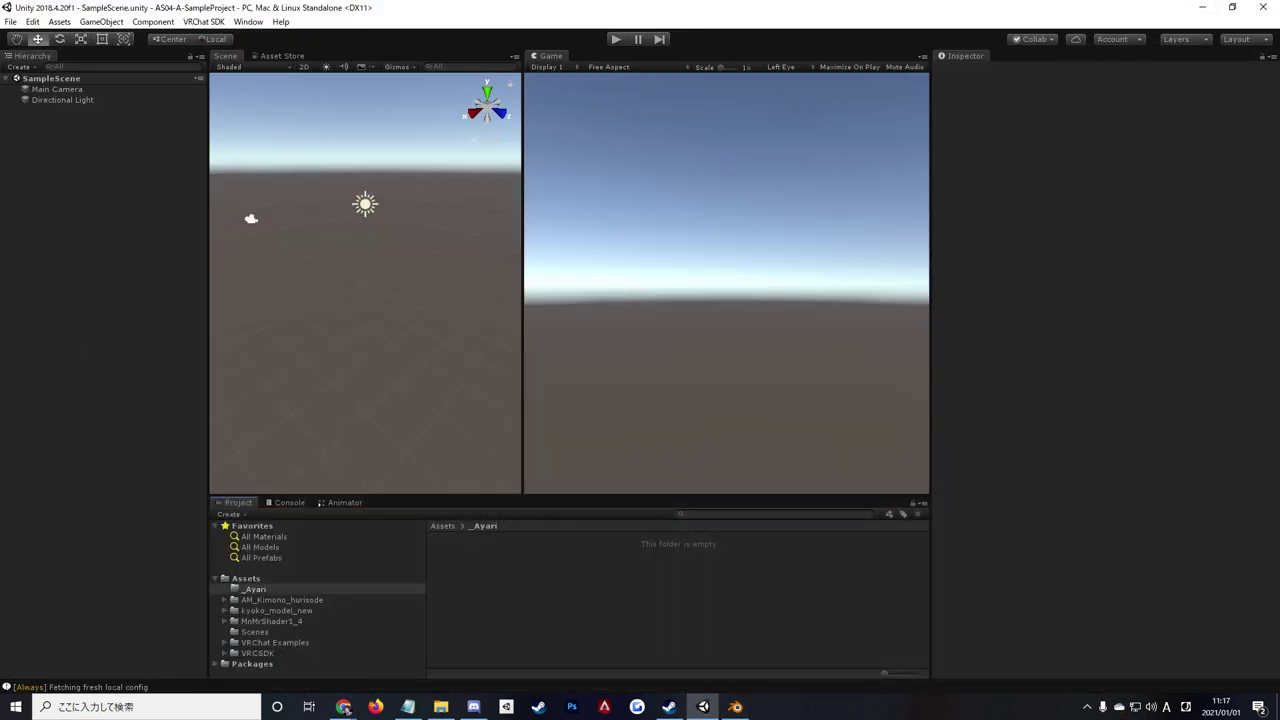
Drag SampleFurisode.fbx into _Ayari, apply a Humanoid rig, and open its avatar Configure view.
{"action": "key", "text": "super+e"}
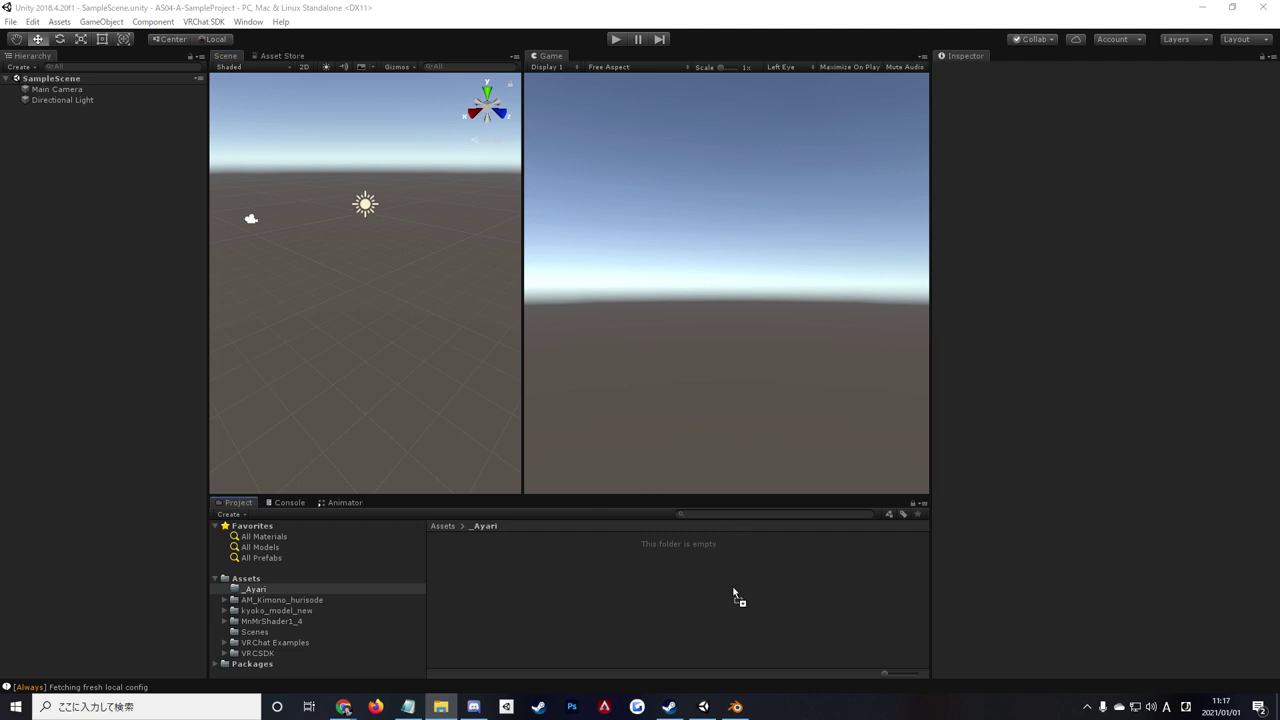
{"action": "left_click_drag", "start_coordinate": [8, 400], "coordinate": [732, 592]}
{"action": "left_click", "coordinate": [487, 539]}
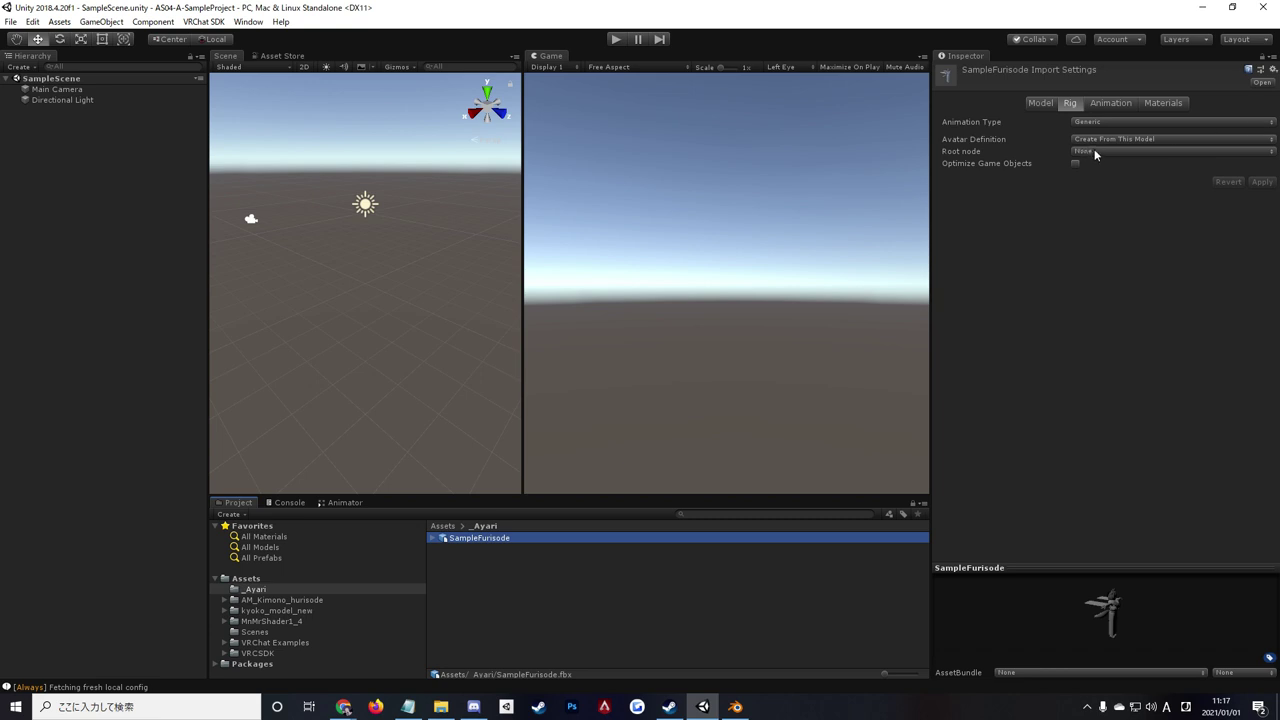
{"action": "left_click", "coordinate": [1122, 123]}
{"action": "left_click", "coordinate": [1122, 181]}
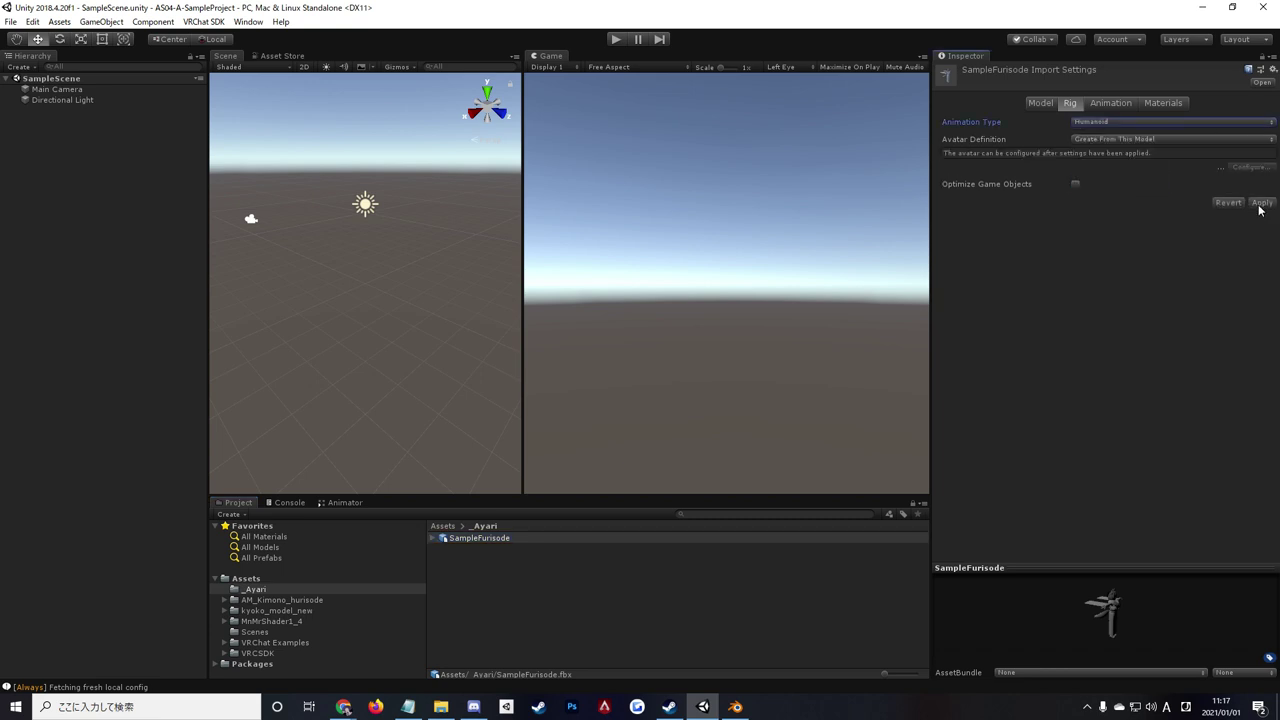
{"action": "left_click", "coordinate": [1260, 204]}
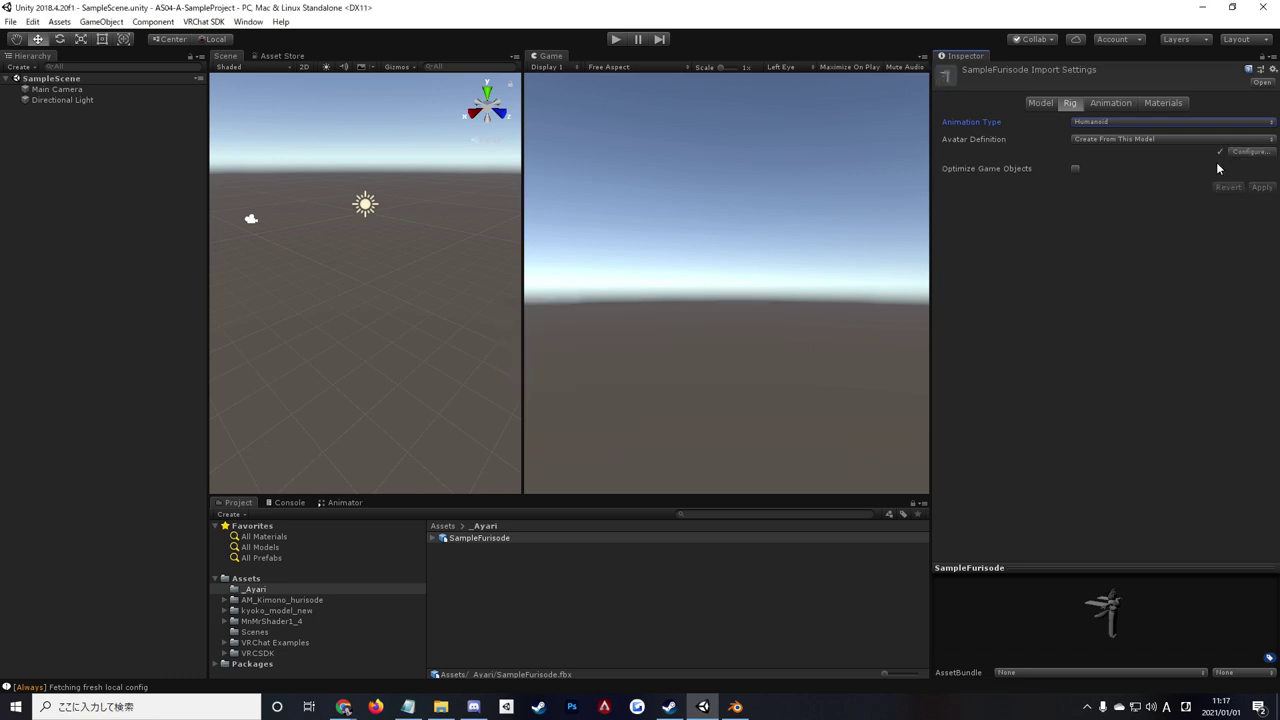
{"action": "left_click", "coordinate": [1247, 152]}
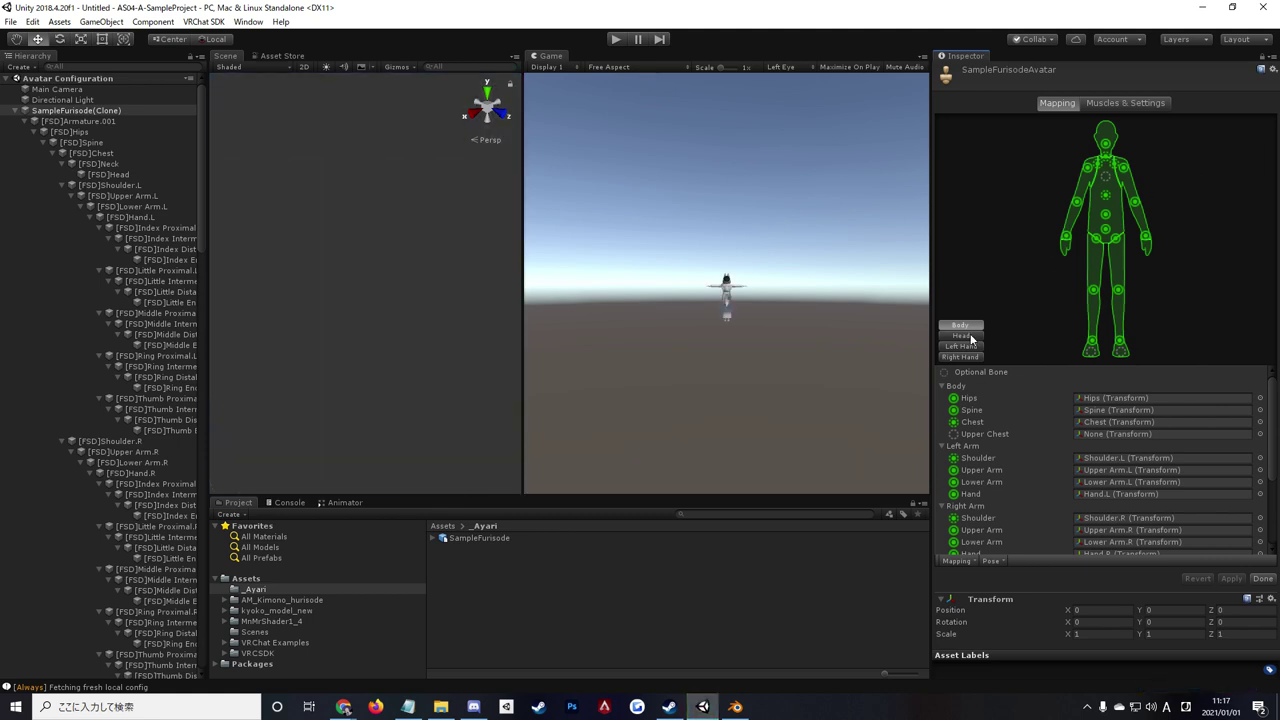
Set the Head mapping's Jaw slot to None, finish with Done, and apply the settings.
{"action": "left_click", "coordinate": [960, 336]}
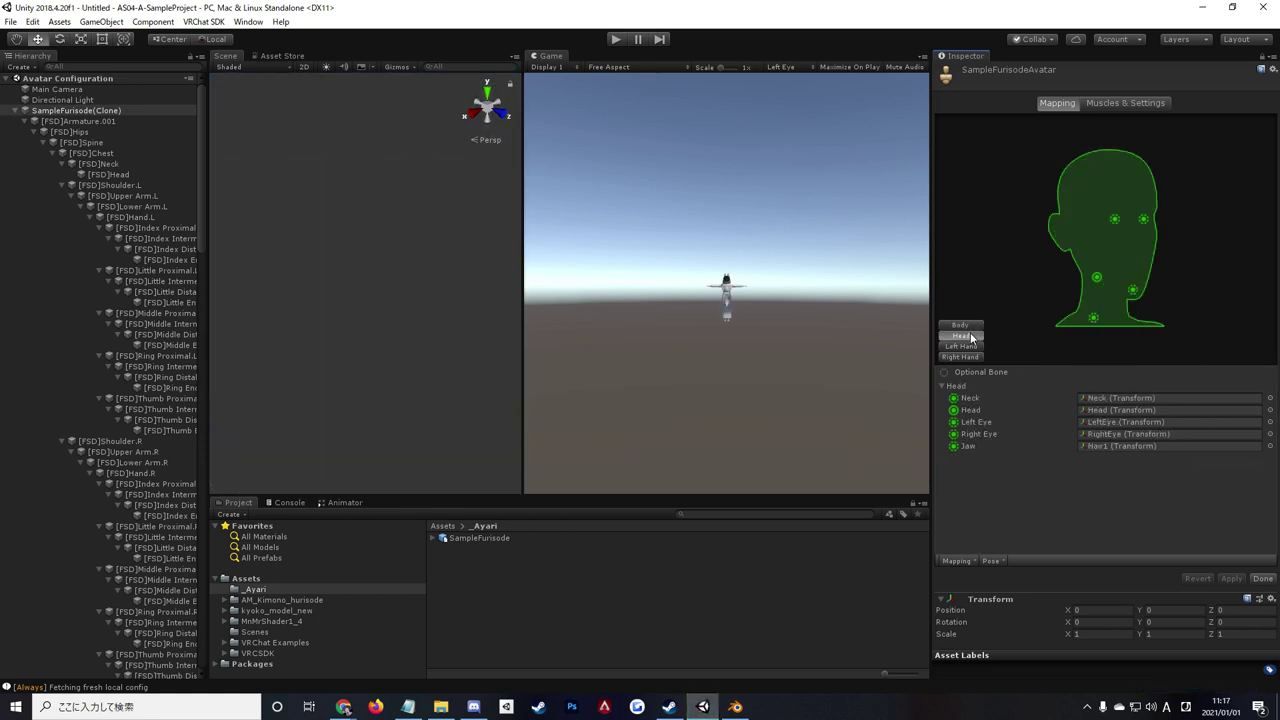
{"action": "left_click", "coordinate": [1101, 445]}
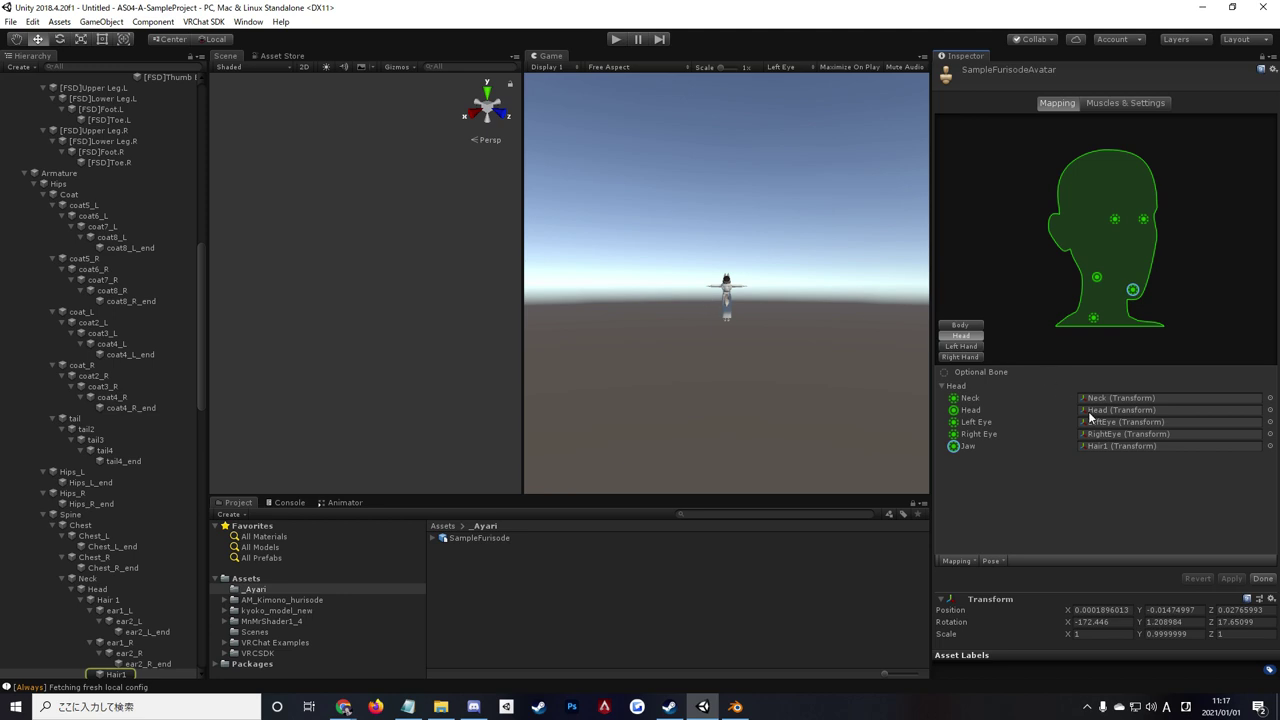
{"action": "key", "text": "Delete"}
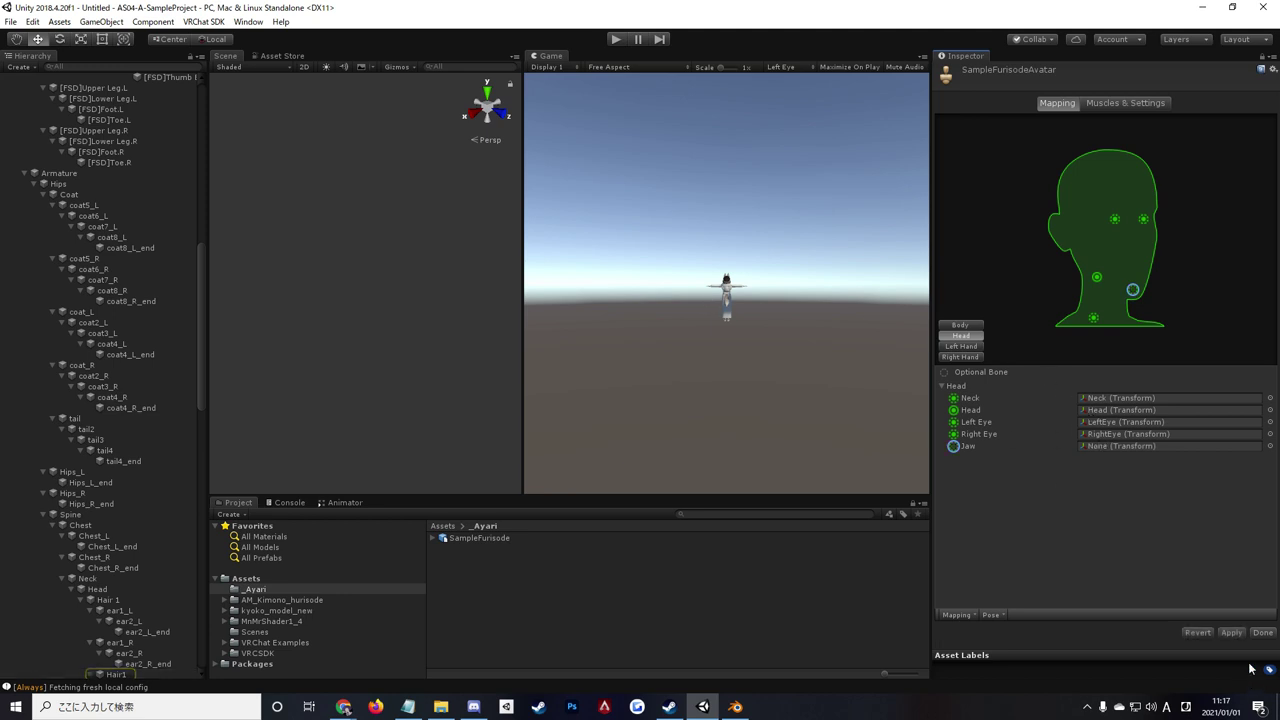
{"action": "left_click", "coordinate": [1263, 633]}
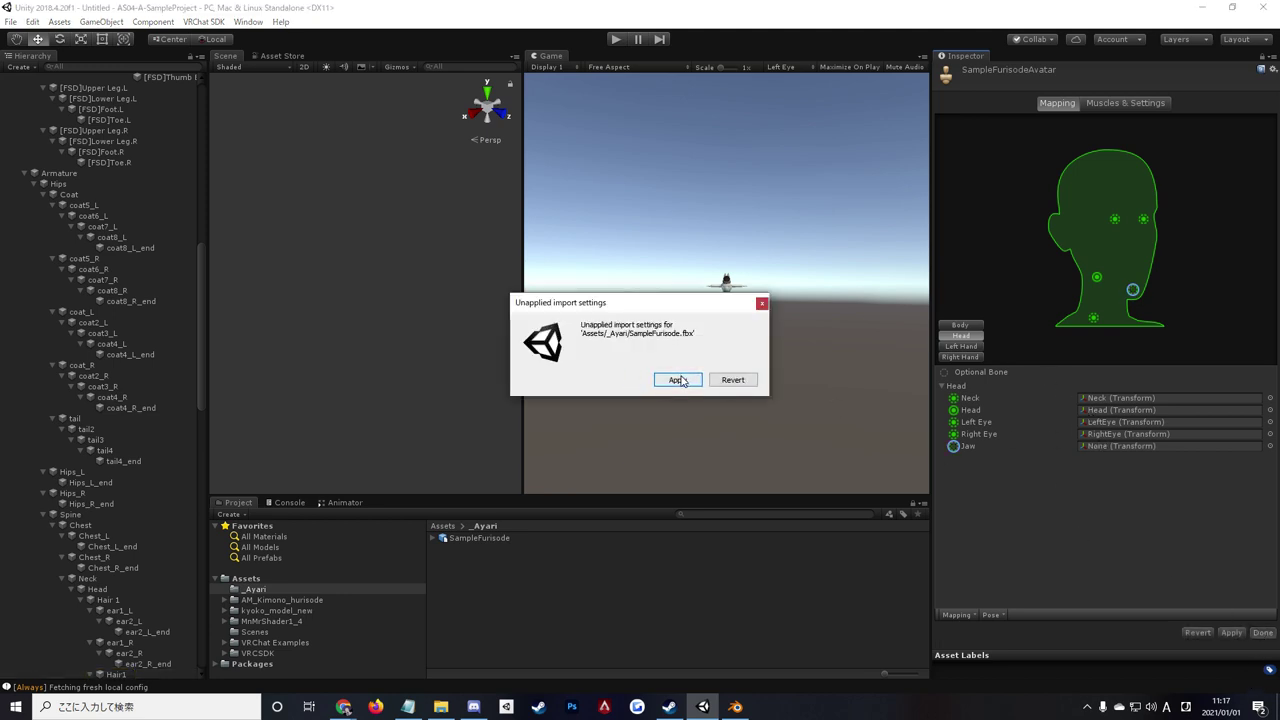
{"action": "left_click", "coordinate": [680, 379]}
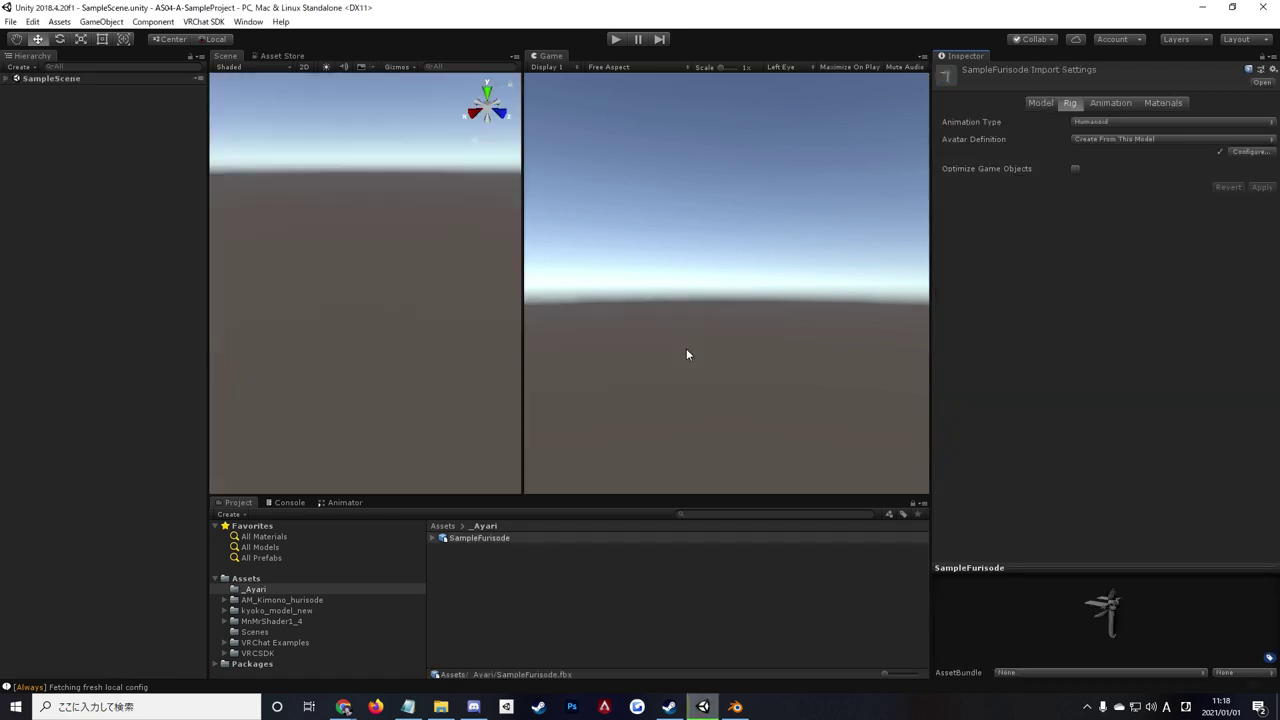
Enable Legacy Blend Shape Normals in SampleFurisode's model import settings and apply.
{"action": "left_click", "coordinate": [1038, 106]}
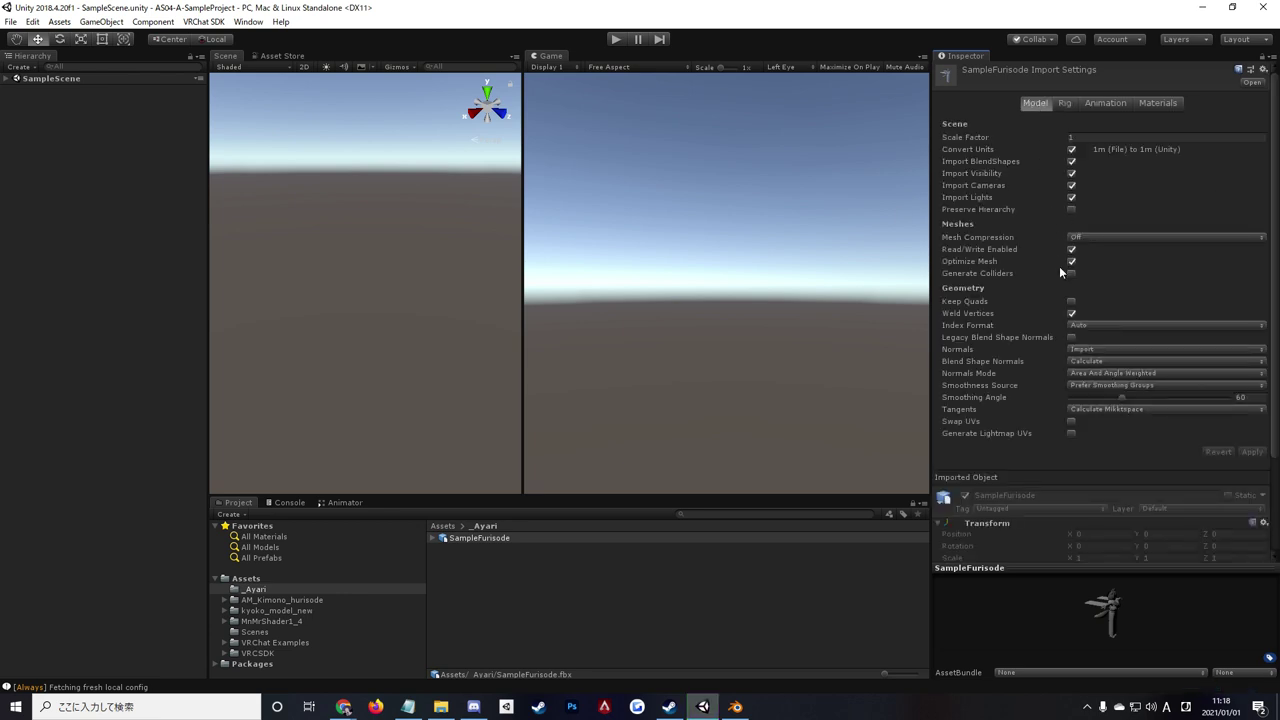
{"action": "left_click", "coordinate": [1071, 337]}
{"action": "left_click", "coordinate": [1261, 429]}
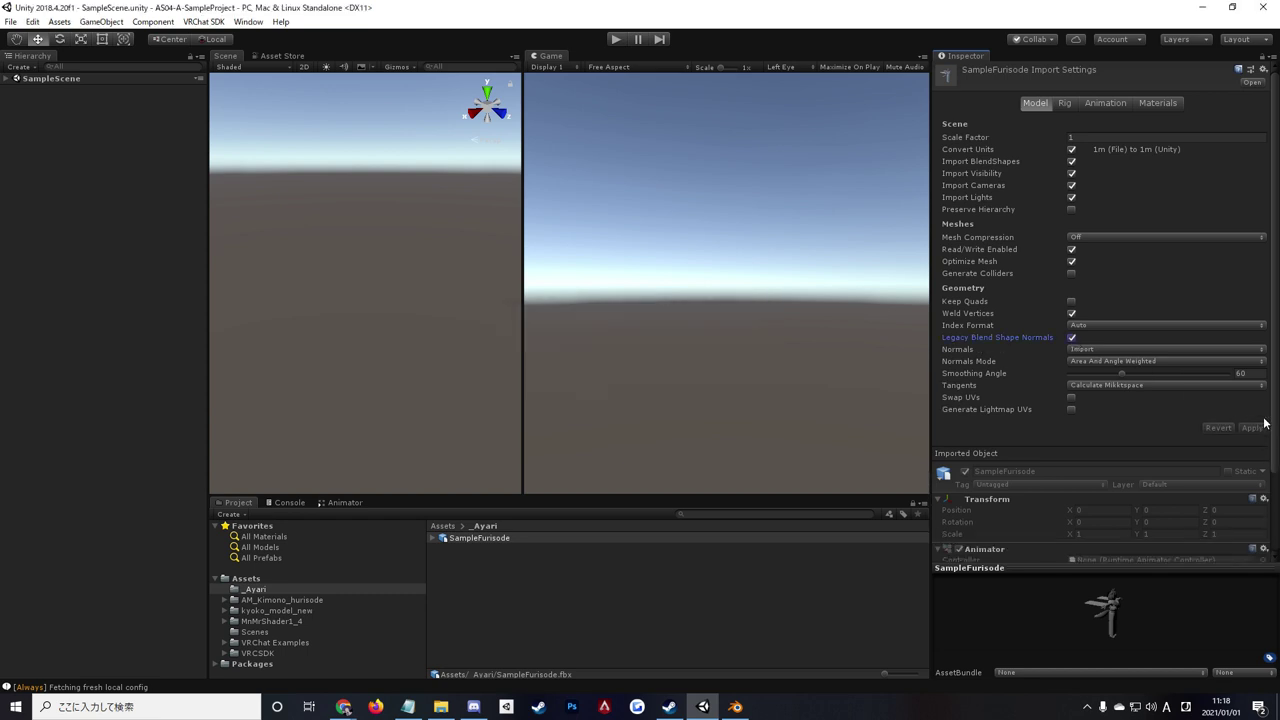
{"action": "left_click", "coordinate": [1067, 104]}
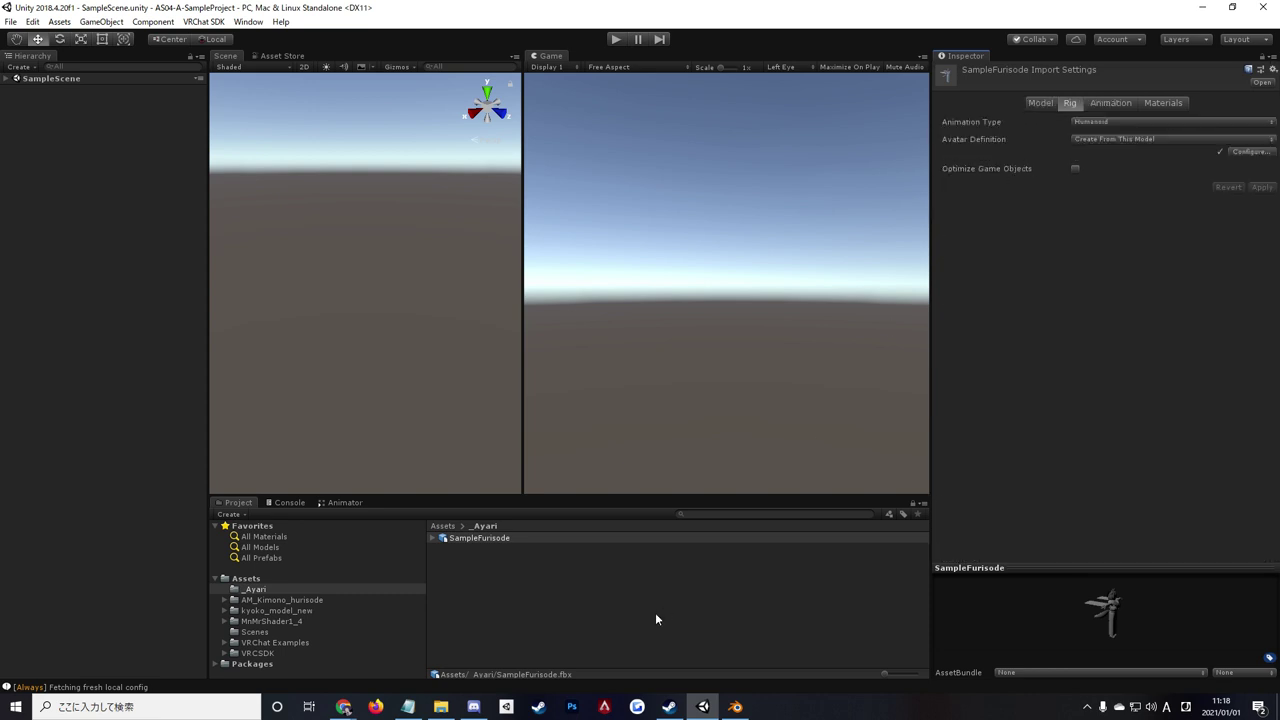
Place SampleFurisode into SampleScene, frame it in Scene view, and expand its children.
{"action": "left_click", "coordinate": [649, 578]}
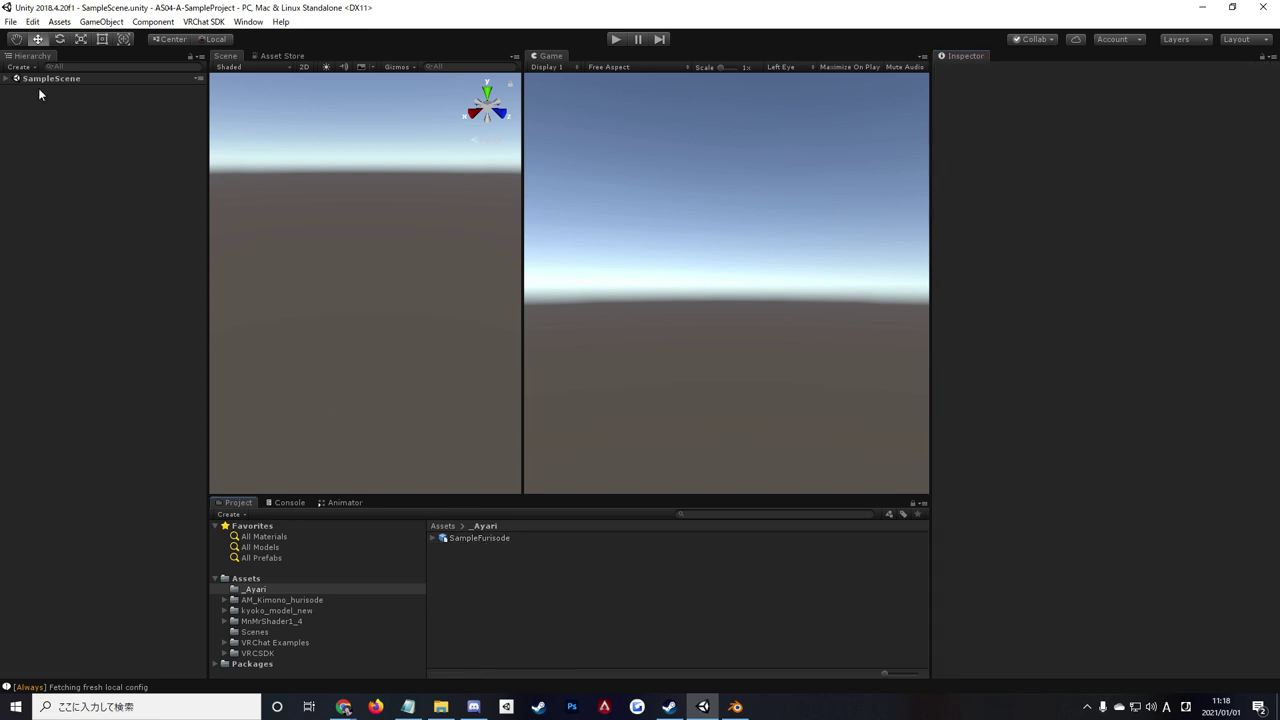
{"action": "left_click", "coordinate": [10, 82]}
{"action": "left_click", "coordinate": [7, 79]}
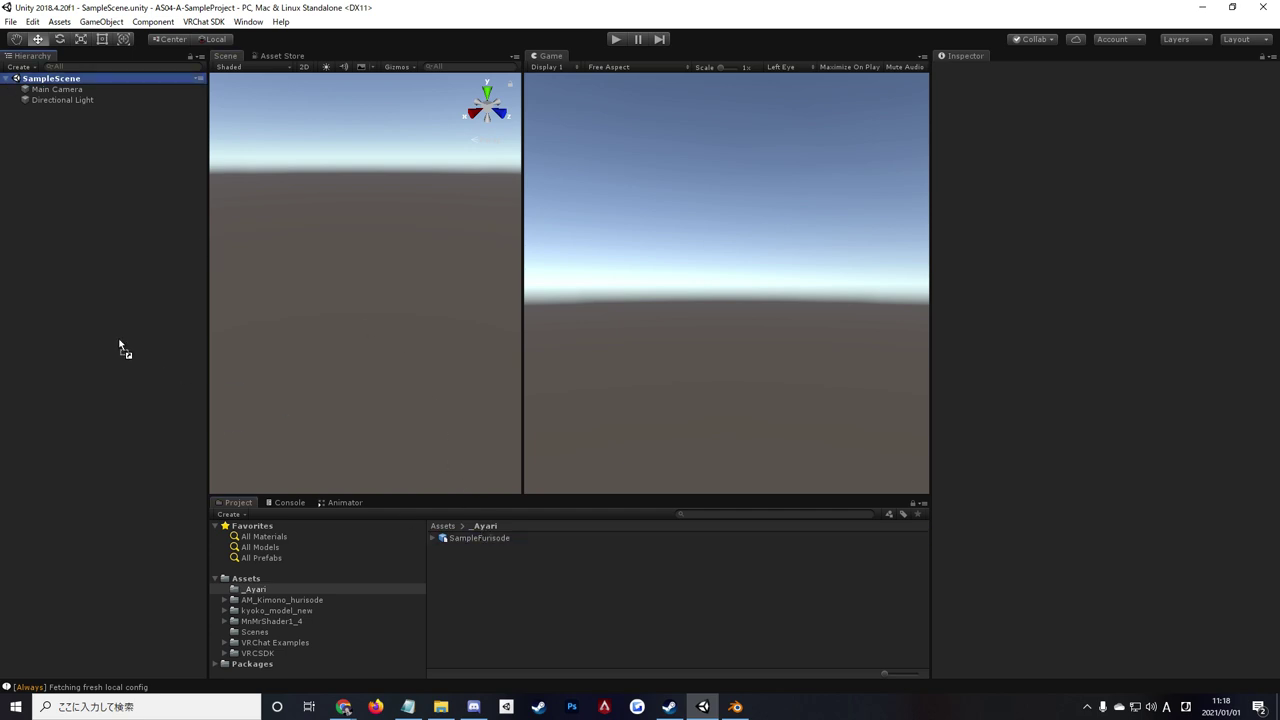
{"action": "left_click_drag", "start_coordinate": [478, 536], "coordinate": [105, 335]}
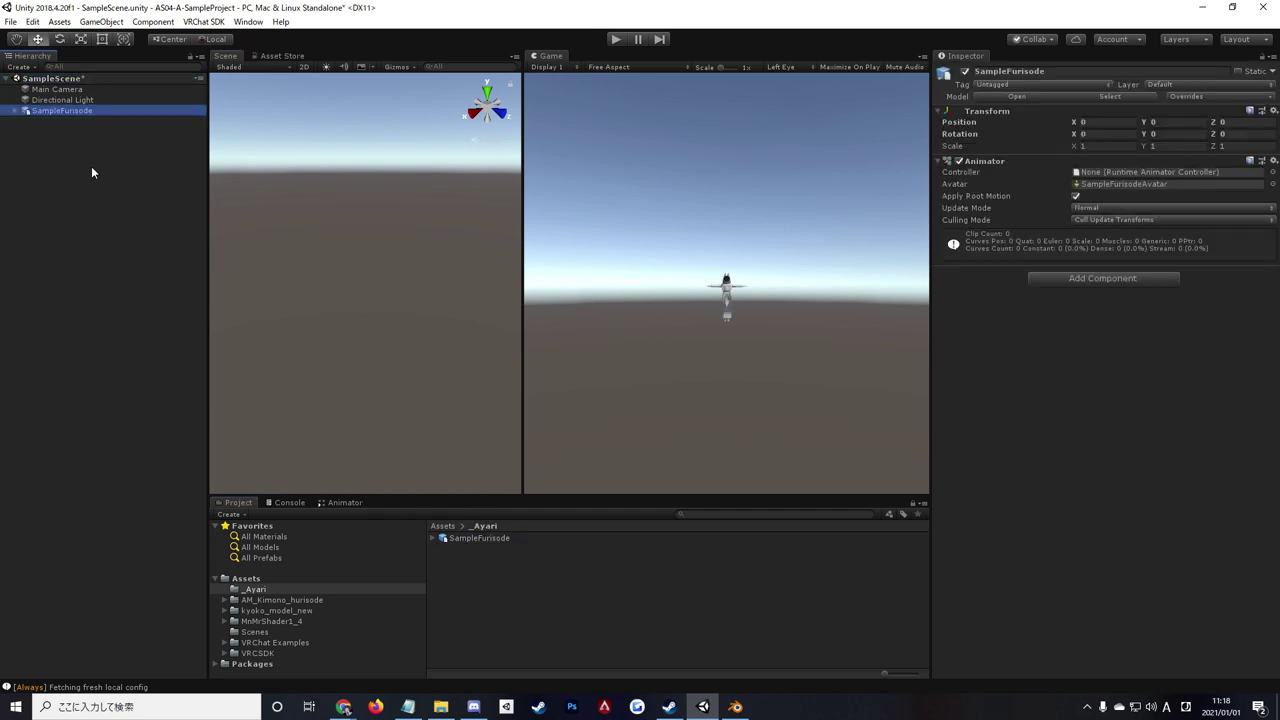
{"action": "double_click", "coordinate": [30, 111]}
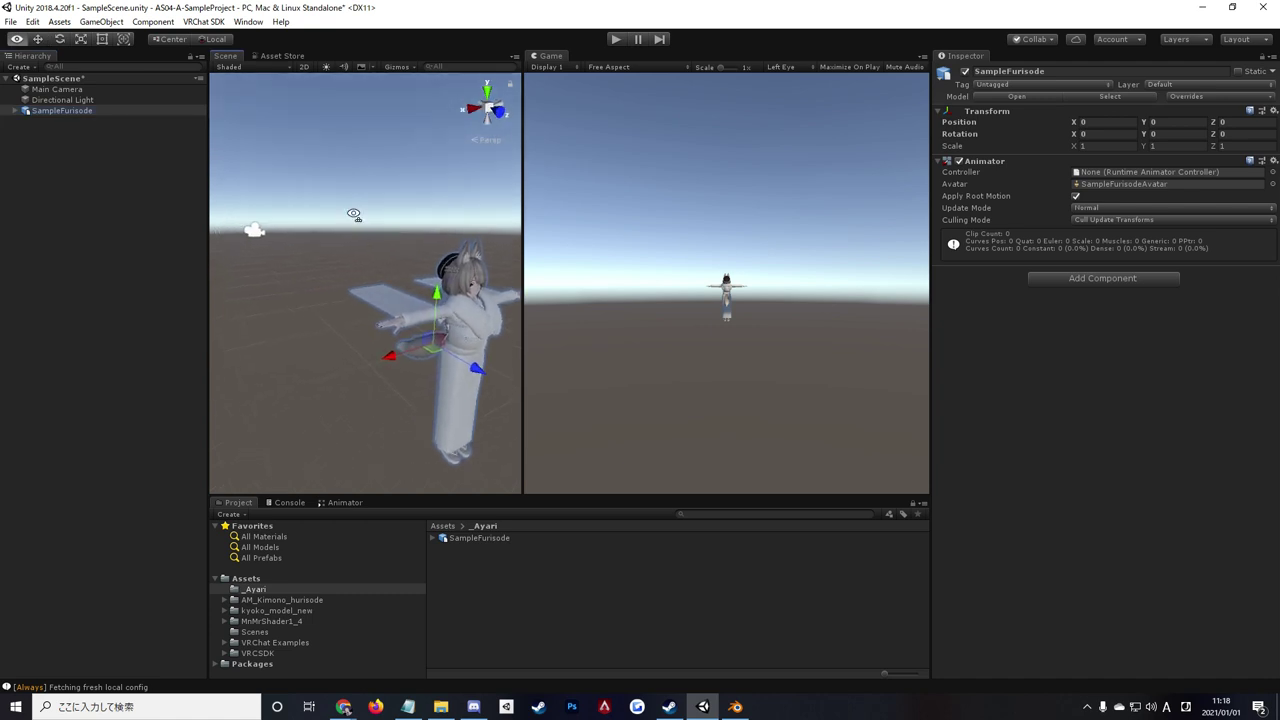
{"action": "middle_click_drag", "start_coordinate": [354, 211], "coordinate": [409, 230]}
{"action": "left_click_drag", "start_coordinate": [409, 230], "coordinate": [390, 260], "text": "alt"}
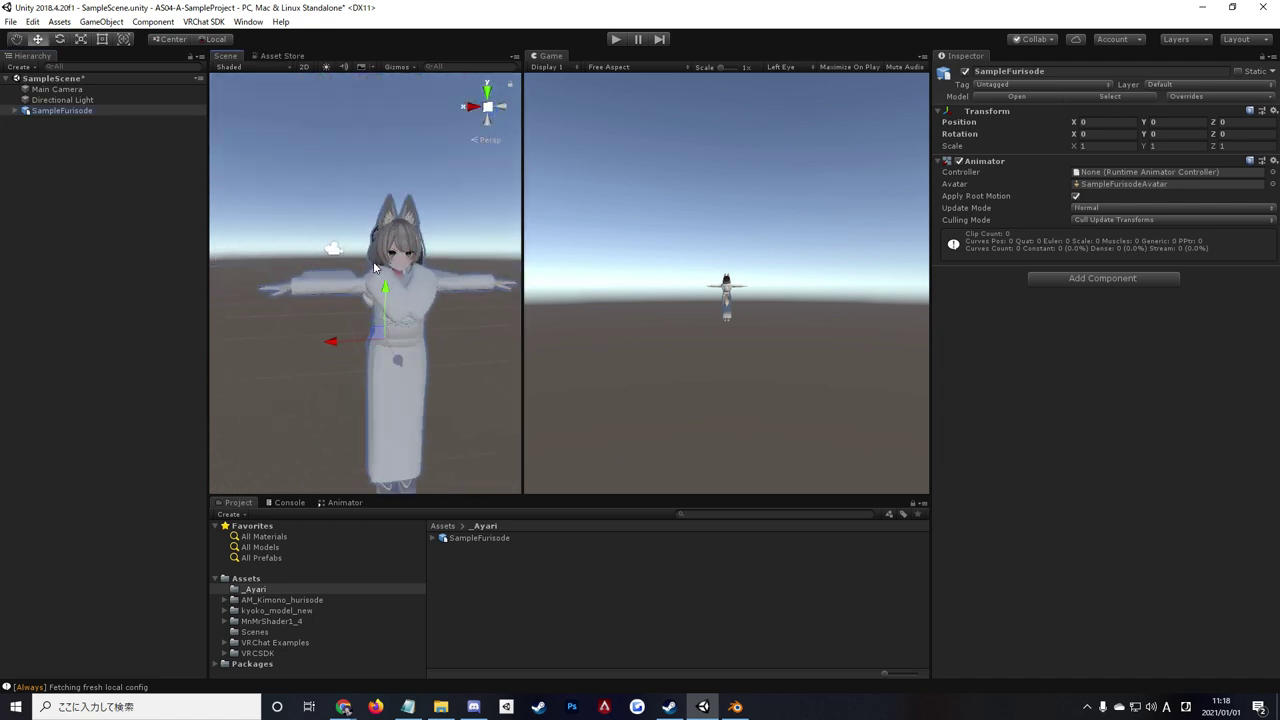
{"action": "key", "text": "w"}
{"action": "left_click", "coordinate": [118, 225]}
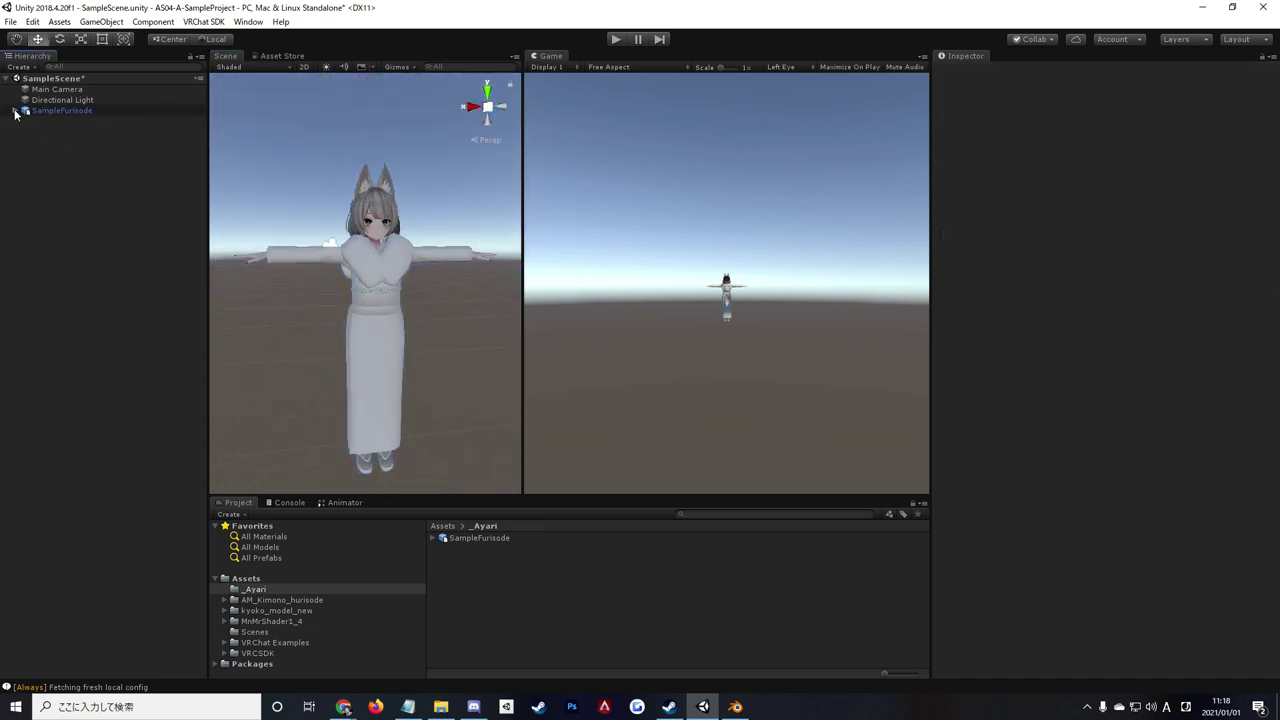
{"action": "left_click", "coordinate": [15, 110]}
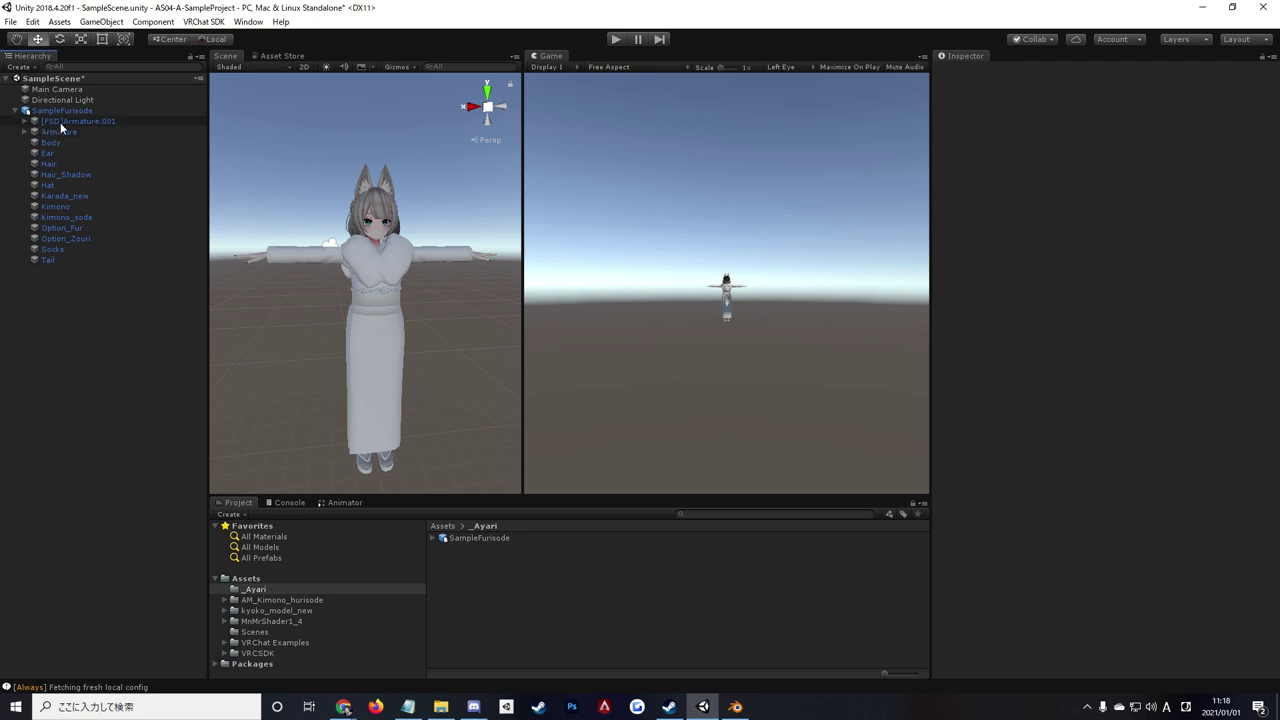
After the prefab restructure warning, unpack SampleFurisode completely and nest [FSD]Hips under Armature's Hips.
{"action": "left_click_drag", "start_coordinate": [60, 122], "coordinate": [63, 132]}
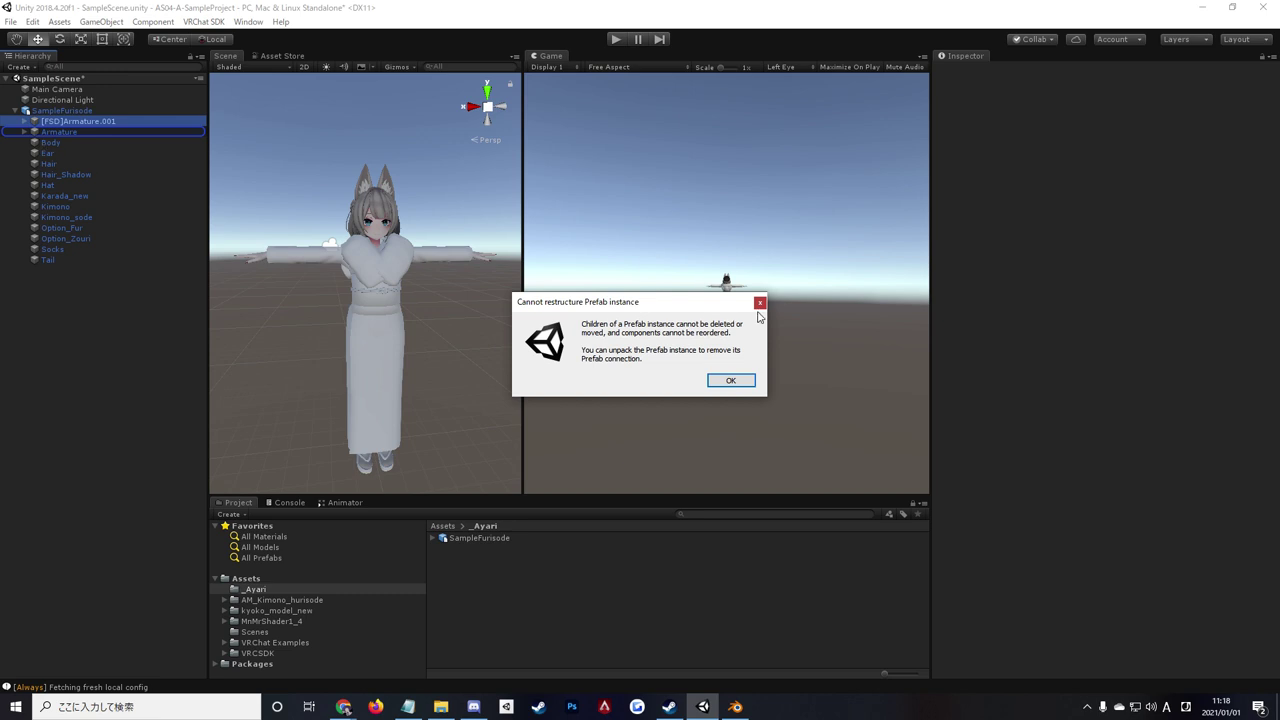
{"action": "left_click", "coordinate": [760, 304]}
{"action": "left_click", "coordinate": [80, 111]}
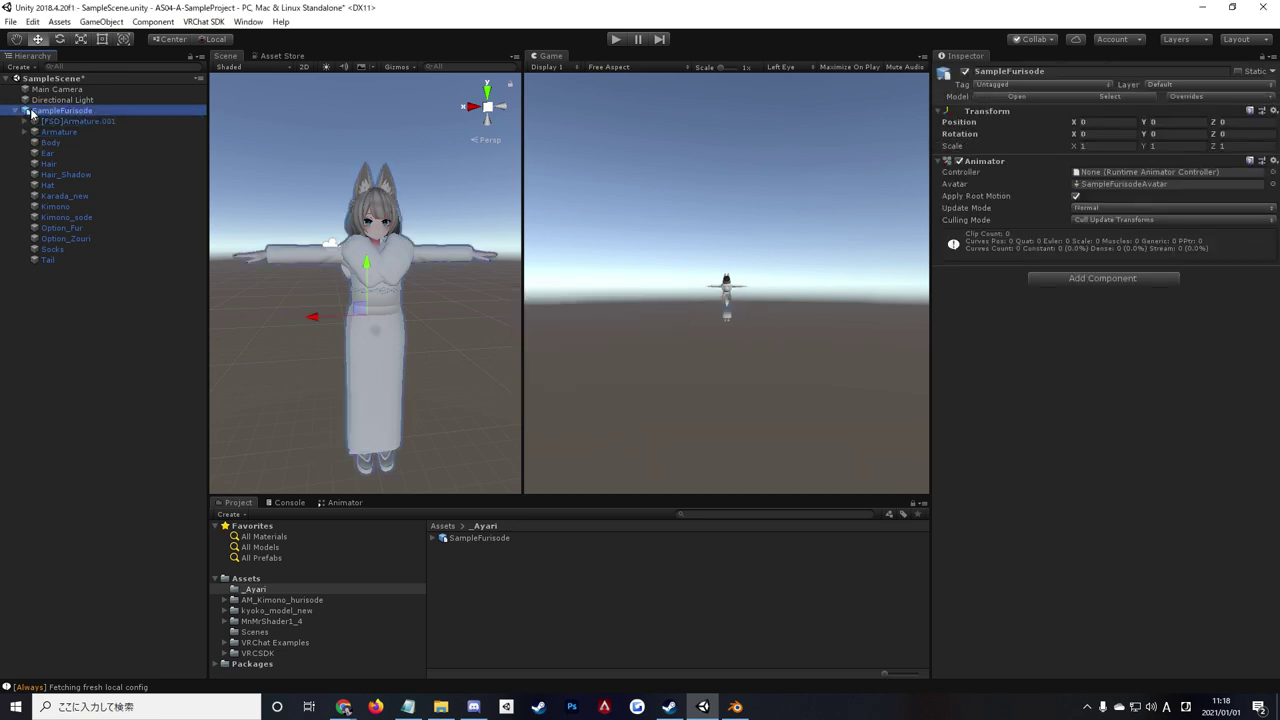
{"action": "right_click", "coordinate": [63, 110]}
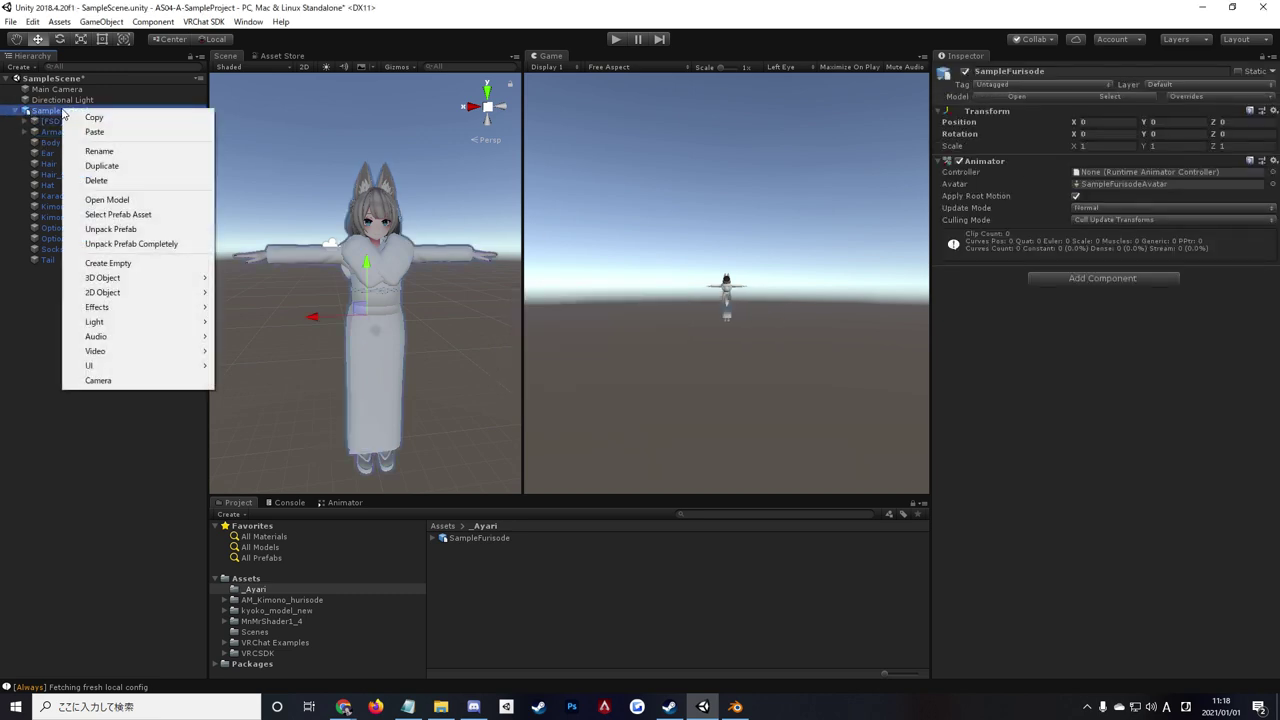
{"action": "left_click", "coordinate": [130, 244]}
{"action": "left_click_drag", "start_coordinate": [68, 121], "coordinate": [66, 131]}
Nest [FSD]Spine, Chest, Neck and Head under their matching original Armature bones.
{"action": "left_click", "coordinate": [52, 206]}
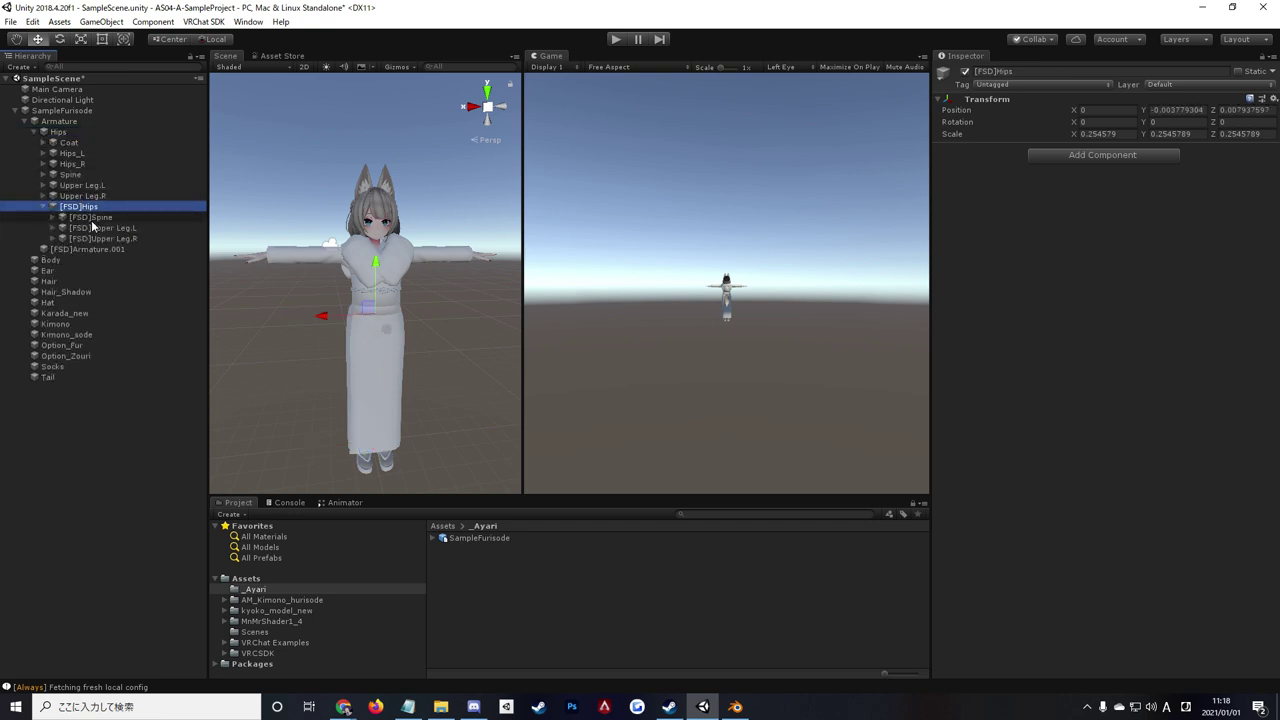
{"action": "left_click_drag", "start_coordinate": [92, 218], "coordinate": [86, 175]}
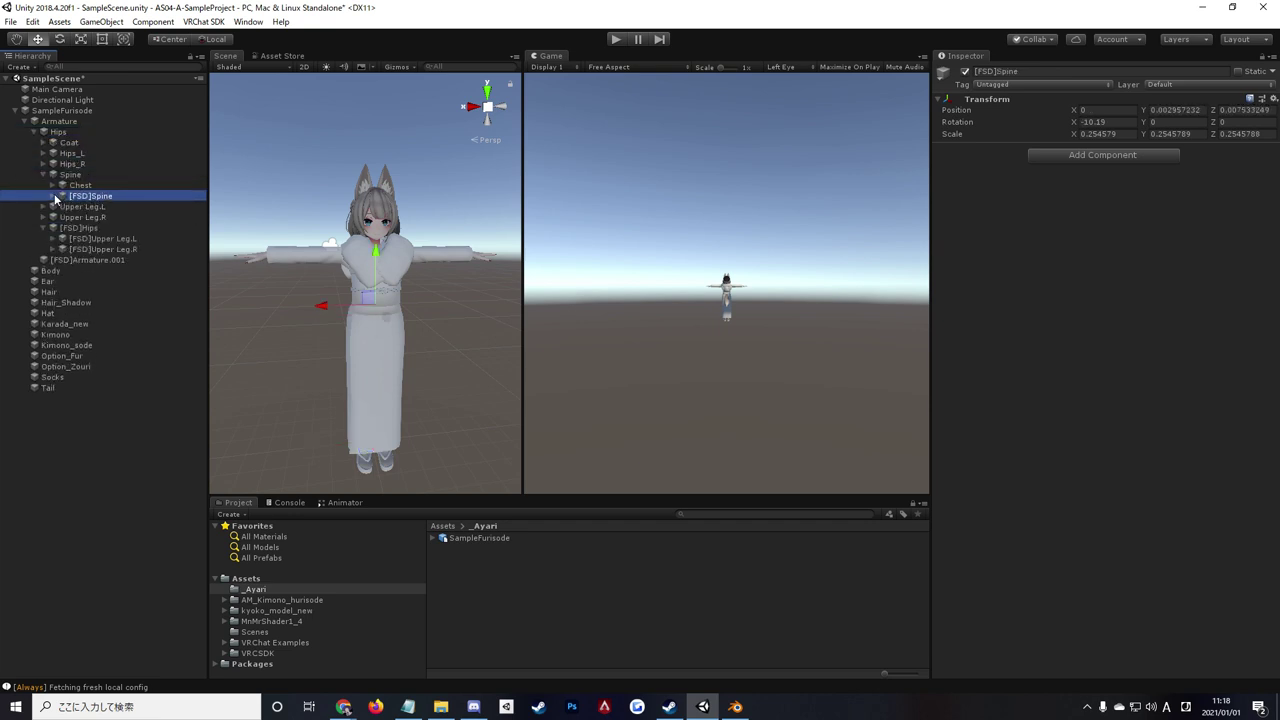
{"action": "left_click", "coordinate": [52, 200]}
{"action": "left_click_drag", "start_coordinate": [95, 207], "coordinate": [82, 185]}
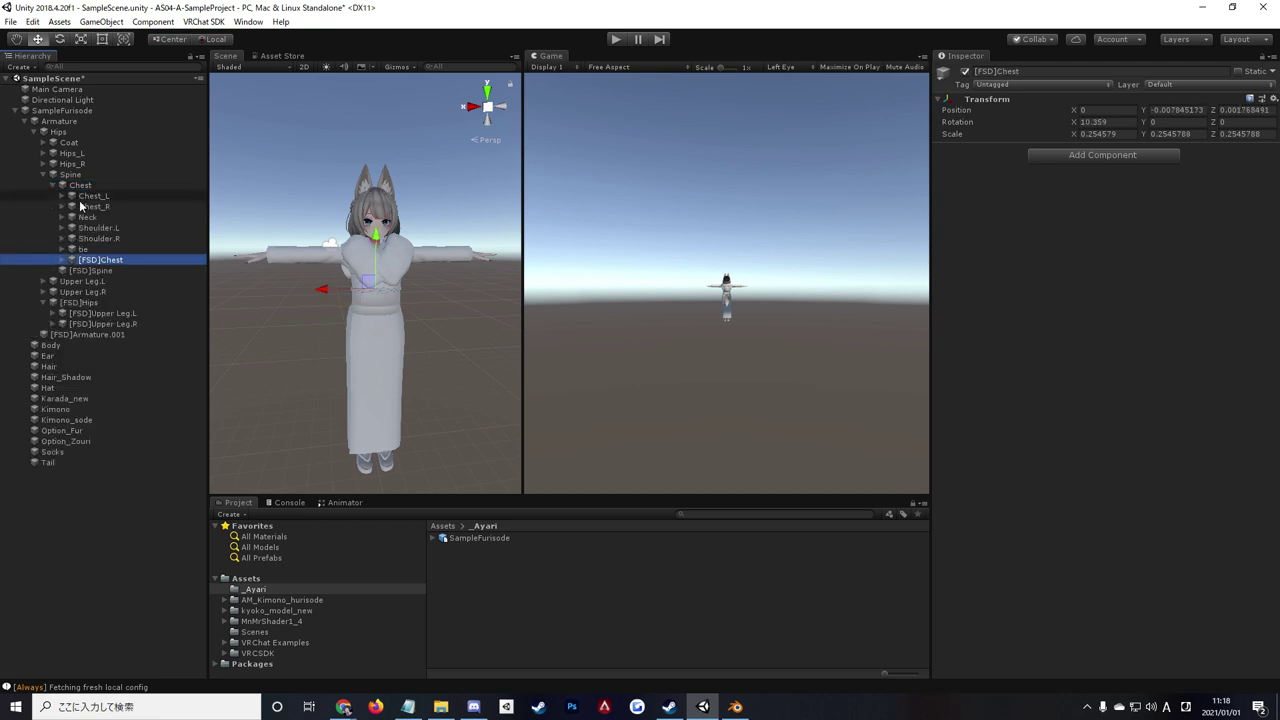
{"action": "left_click", "coordinate": [62, 259]}
{"action": "mouse_move", "coordinate": [100, 270]}
{"action": "left_mouse_down"}
{"action": "mouse_move", "coordinate": [88, 217]}
{"action": "mouse_move", "coordinate": [97, 228]}
{"action": "left_mouse_up"}
{"action": "left_click", "coordinate": [72, 239]}
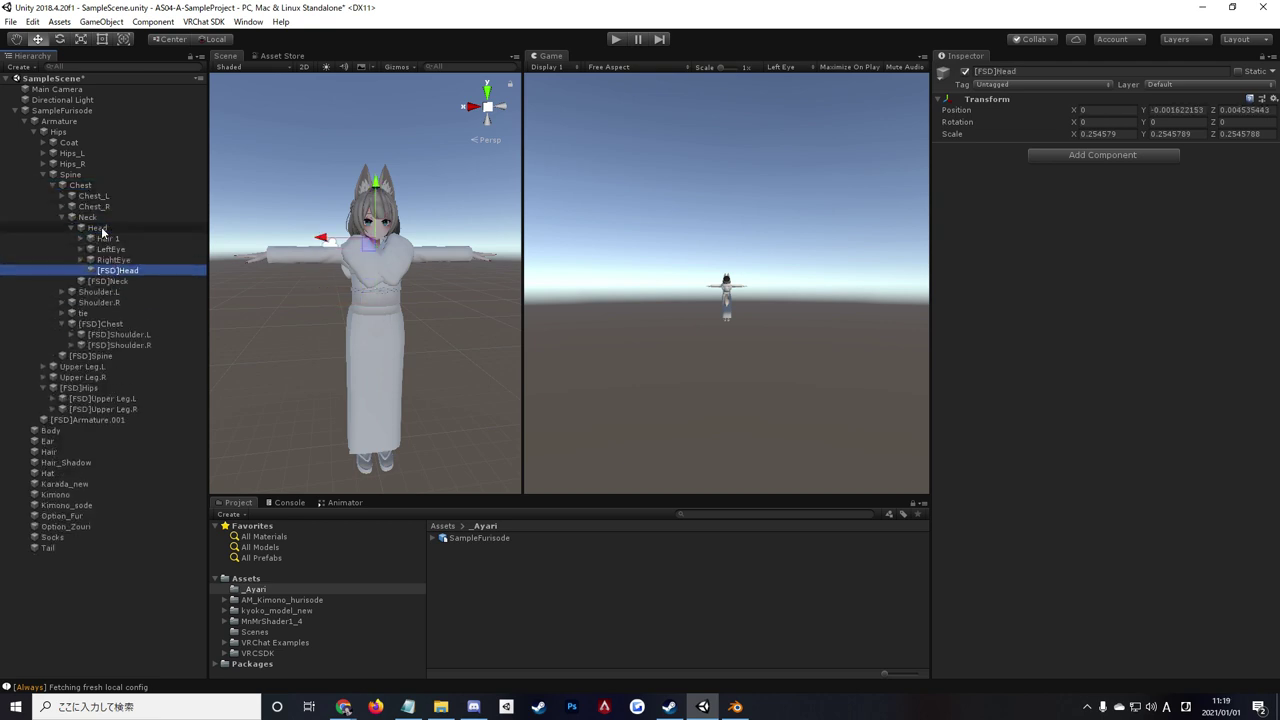
Nest [FSD]Shoulder.L, Upper Arm.L, Lower Arm.L and Hand.L under the original left-arm bones.
{"action": "mouse_move", "coordinate": [112, 339]}
{"action": "left_mouse_down"}
{"action": "mouse_move", "coordinate": [98, 291]}
{"action": "mouse_move", "coordinate": [110, 302]}
{"action": "left_mouse_up"}
{"action": "left_click", "coordinate": [81, 313]}
{"action": "left_click", "coordinate": [90, 324]}
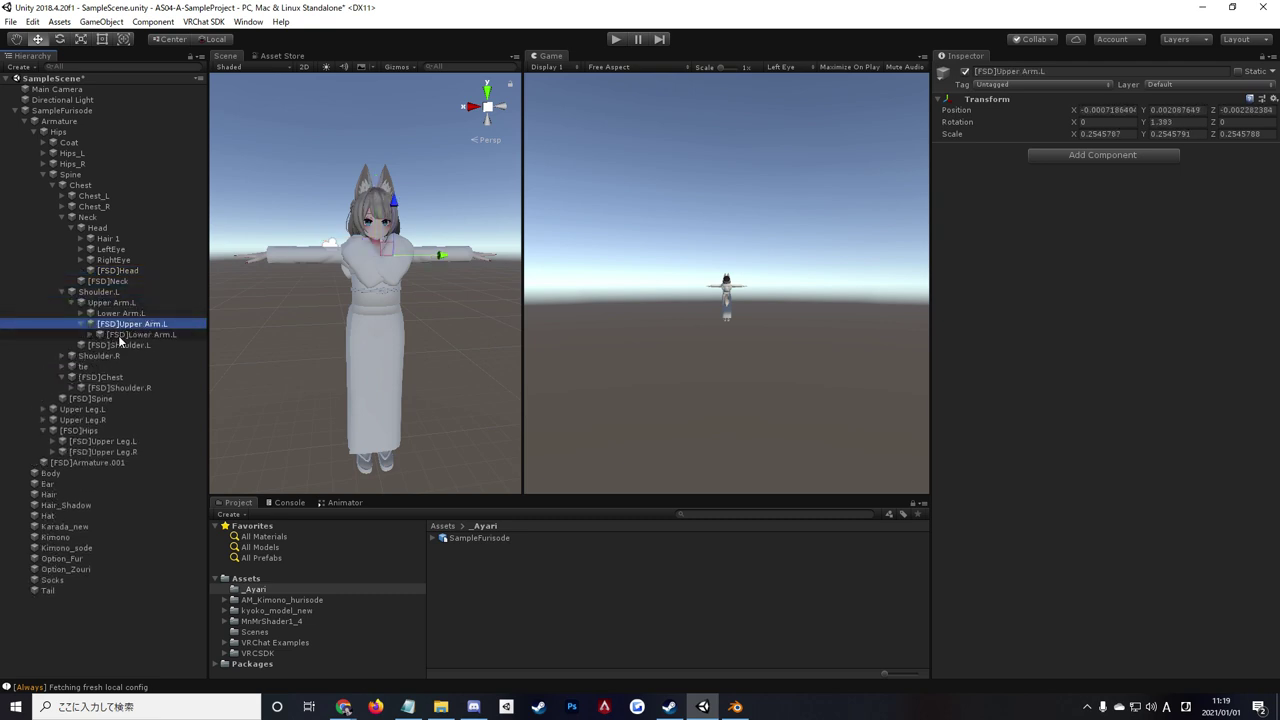
{"action": "mouse_move", "coordinate": [118, 335]}
{"action": "left_mouse_down"}
{"action": "mouse_move", "coordinate": [118, 313]}
{"action": "mouse_move", "coordinate": [118, 324]}
{"action": "left_mouse_up"}
{"action": "left_click", "coordinate": [100, 334]}
{"action": "left_click", "coordinate": [133, 345]}
{"action": "left_click", "coordinate": [100, 388]}
Nest the [FSD] left index proximal, intermediate and distal bones under the original Index.L bones.
{"action": "left_click", "coordinate": [153, 398]}
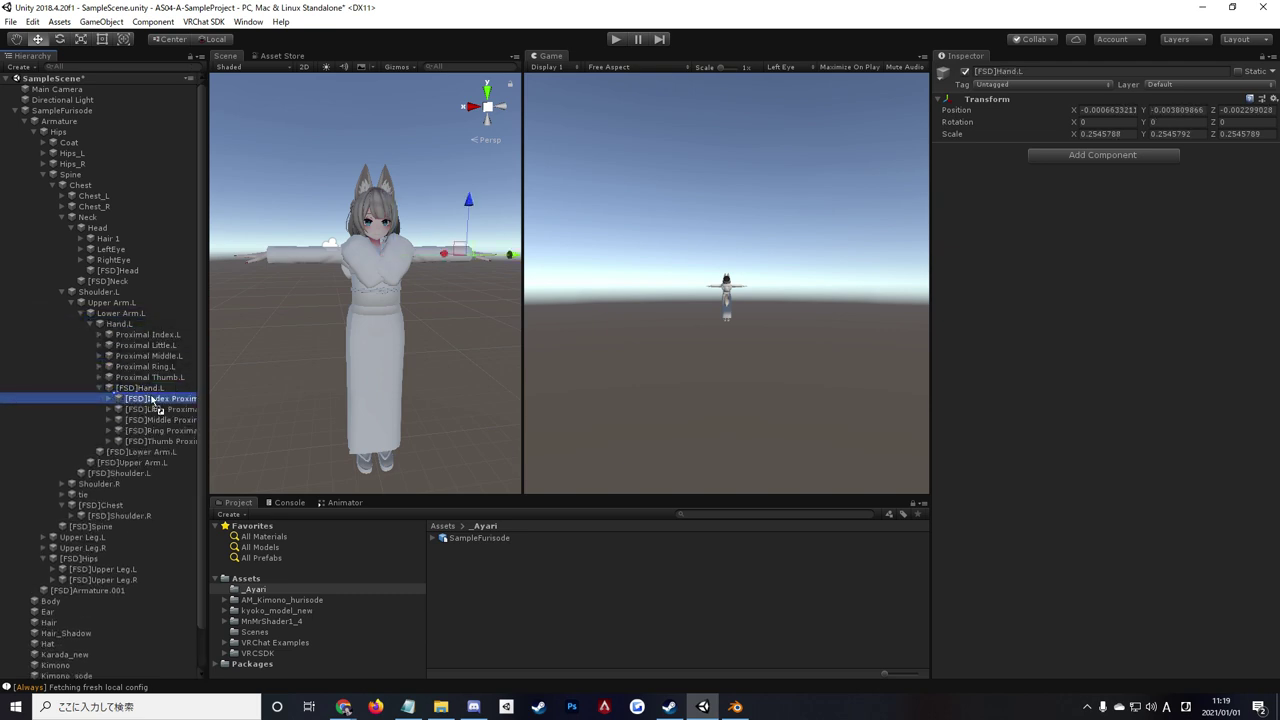
{"action": "mouse_move", "coordinate": [153, 398]}
{"action": "left_mouse_down"}
{"action": "mouse_move", "coordinate": [148, 334]}
{"action": "mouse_move", "coordinate": [165, 366]}
{"action": "left_mouse_up"}
{"action": "left_click", "coordinate": [108, 356]}
{"action": "left_click", "coordinate": [140, 366]}
{"action": "left_click", "coordinate": [126, 366]}
{"action": "left_click", "coordinate": [136, 378]}
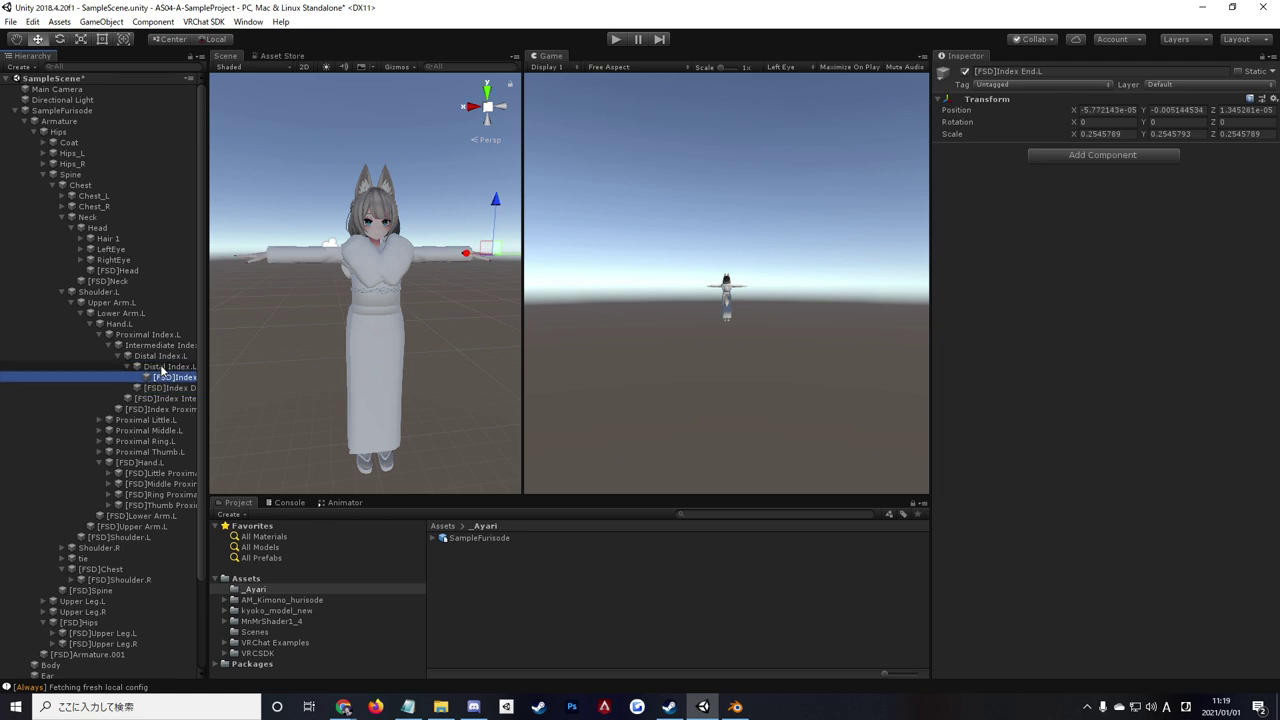
{"action": "left_click", "coordinate": [94, 333]}
{"action": "left_click", "coordinate": [99, 335]}
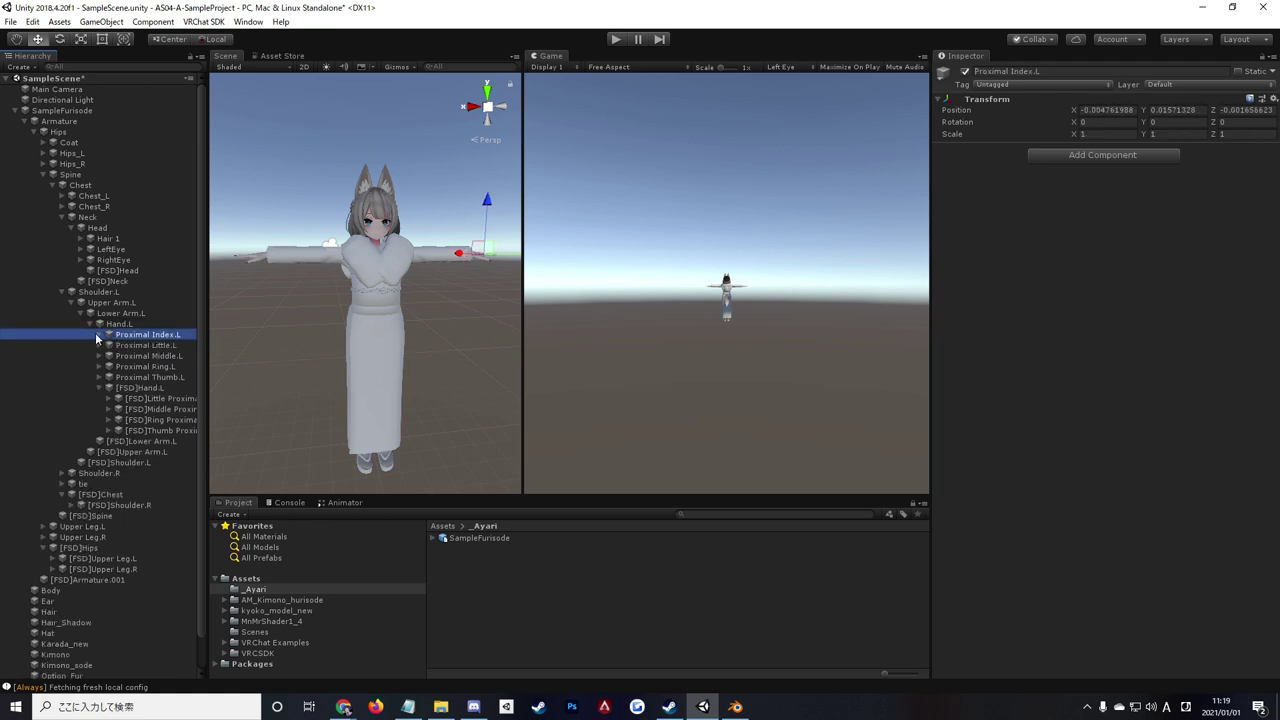
{"action": "mouse_move", "coordinate": [164, 400]}
{"action": "left_mouse_down"}
{"action": "mouse_move", "coordinate": [166, 356]}
{"action": "mouse_move", "coordinate": [378, 364]}
{"action": "left_mouse_up"}
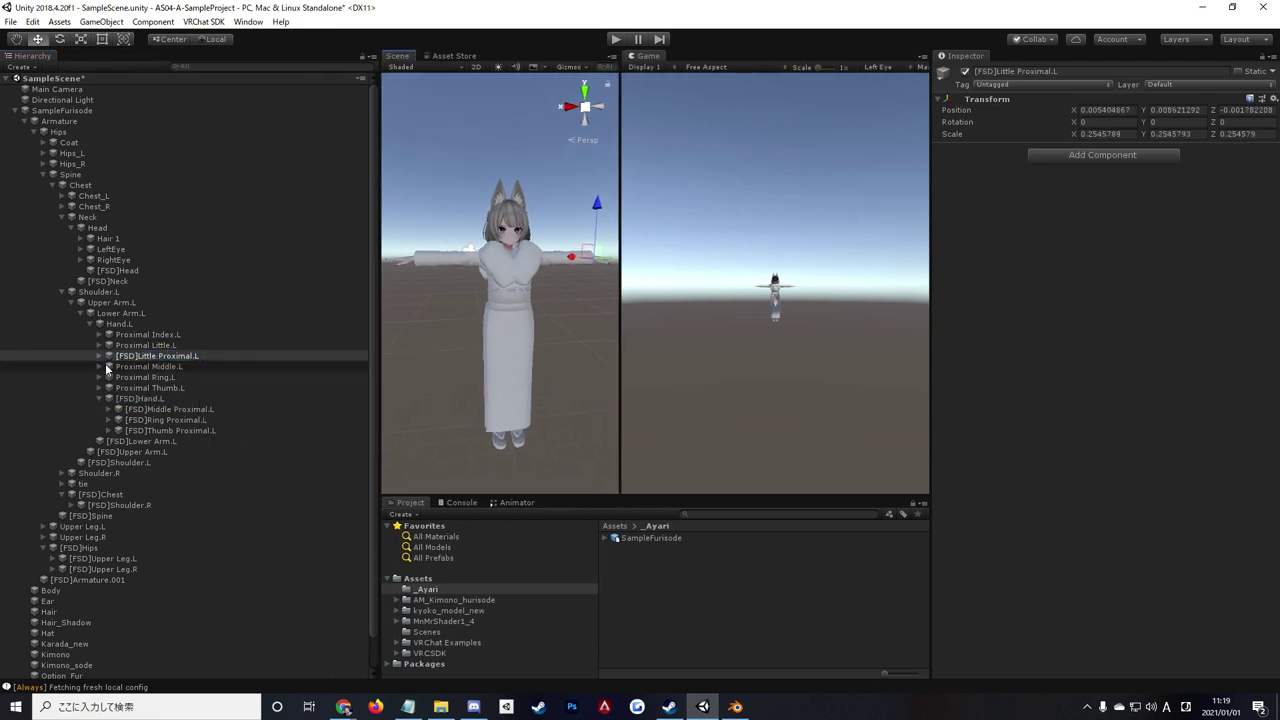
Nest the [FSD] left little finger bones, proximal through end, under the original Little.L bones.
{"action": "left_click", "coordinate": [188, 358]}
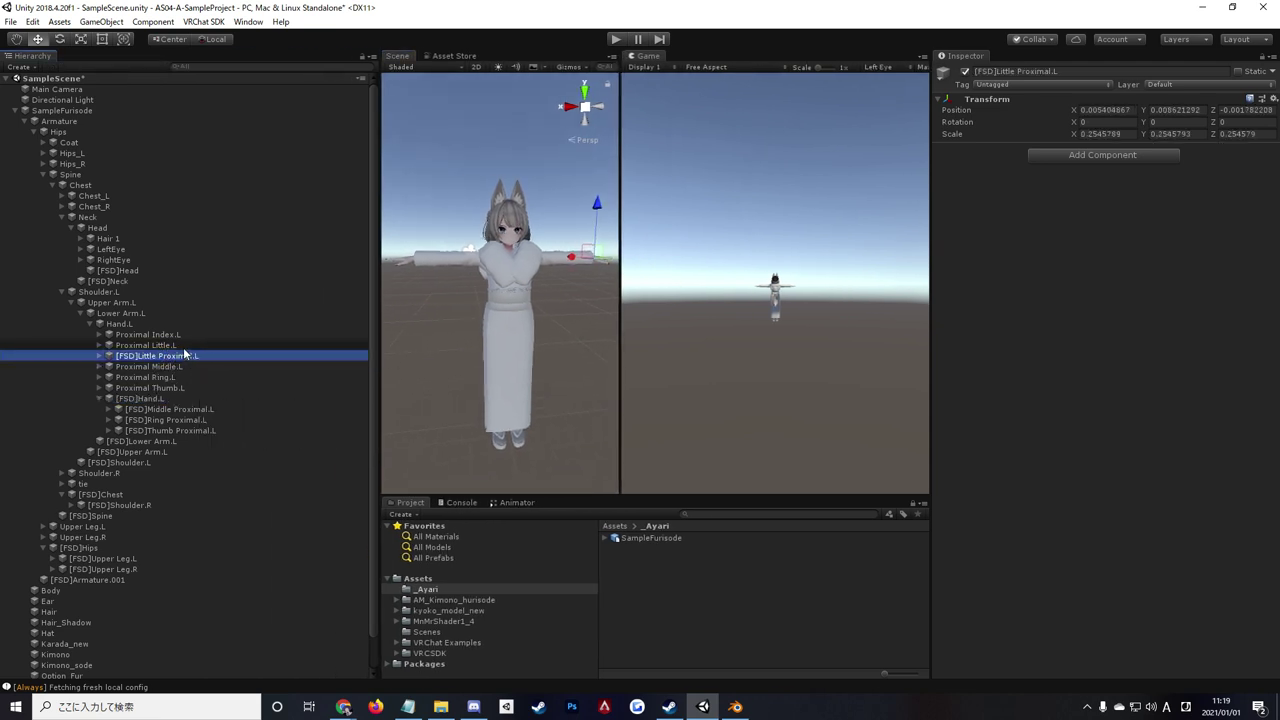
{"action": "left_click_drag", "start_coordinate": [185, 353], "coordinate": [147, 353]}
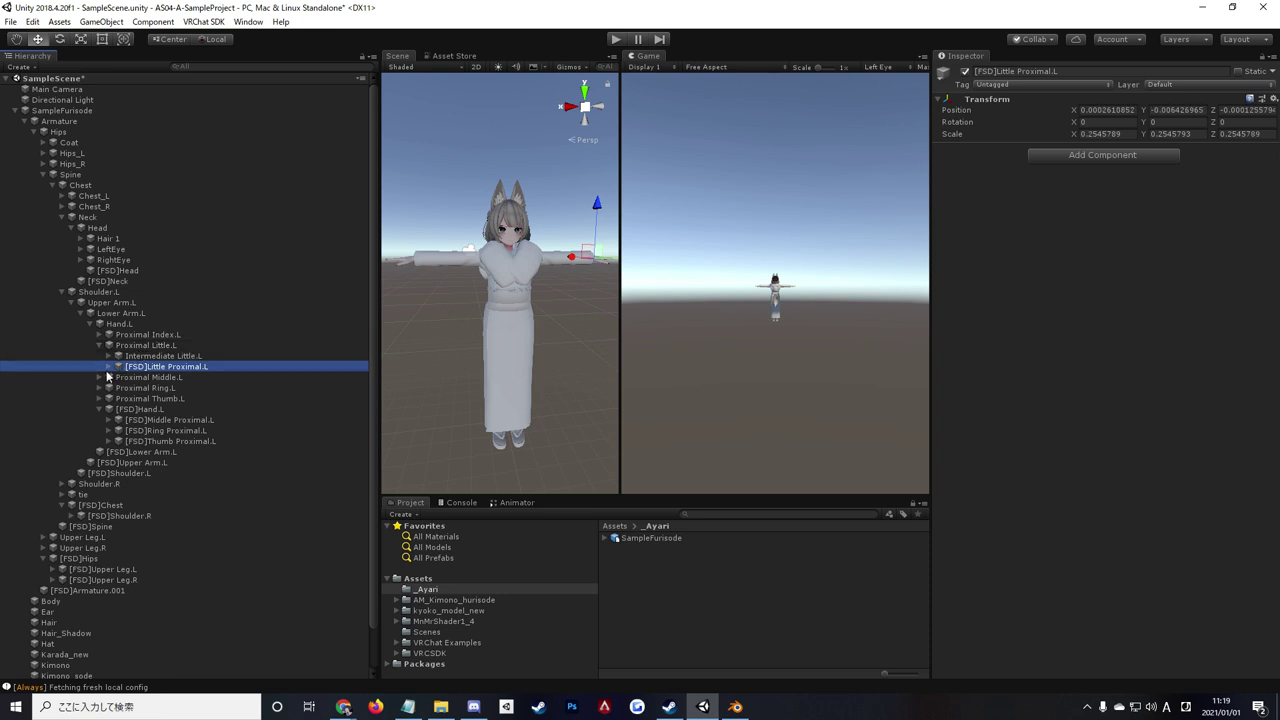
{"action": "left_click", "coordinate": [109, 366]}
{"action": "mouse_move", "coordinate": [175, 377]}
{"action": "left_mouse_down"}
{"action": "mouse_move", "coordinate": [157, 358]}
{"action": "mouse_move", "coordinate": [165, 378]}
{"action": "left_mouse_up"}
{"action": "left_click", "coordinate": [118, 377]}
{"action": "left_click", "coordinate": [130, 387]}
{"action": "left_click", "coordinate": [108, 345]}
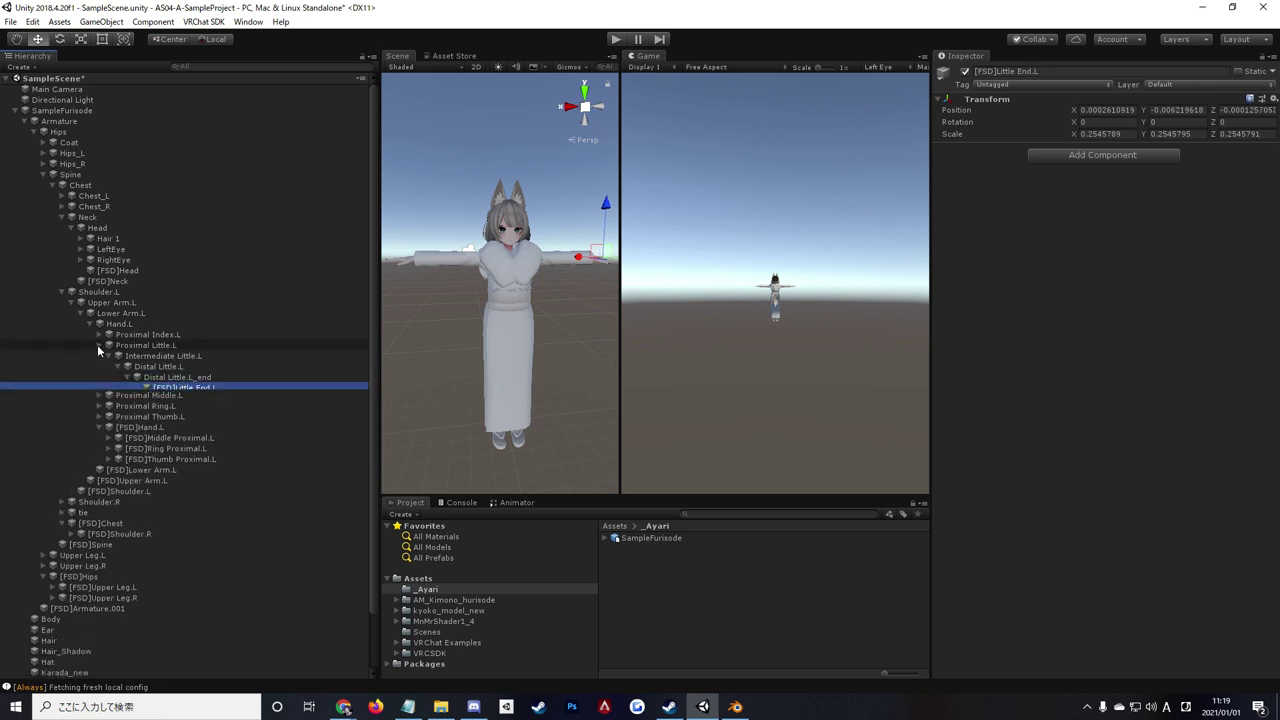
Nest the [FSD] left middle finger bones, proximal through end, under the original Middle.L bones.
{"action": "left_click", "coordinate": [143, 398]}
{"action": "left_click_drag", "start_coordinate": [143, 398], "coordinate": [147, 358]}
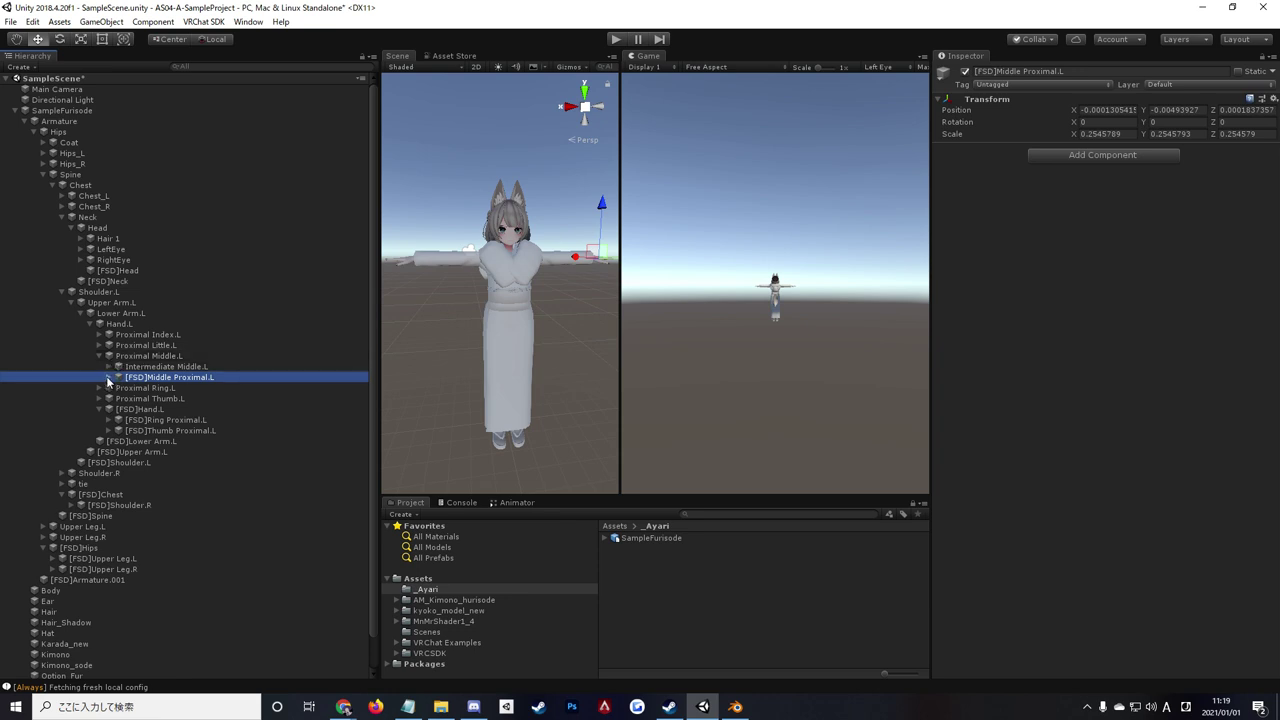
{"action": "left_click", "coordinate": [110, 377]}
{"action": "mouse_move", "coordinate": [145, 388]}
{"action": "left_mouse_down"}
{"action": "mouse_move", "coordinate": [150, 366]}
{"action": "mouse_move", "coordinate": [165, 388]}
{"action": "left_mouse_up"}
{"action": "left_click", "coordinate": [118, 388]}
{"action": "left_click", "coordinate": [128, 398]}
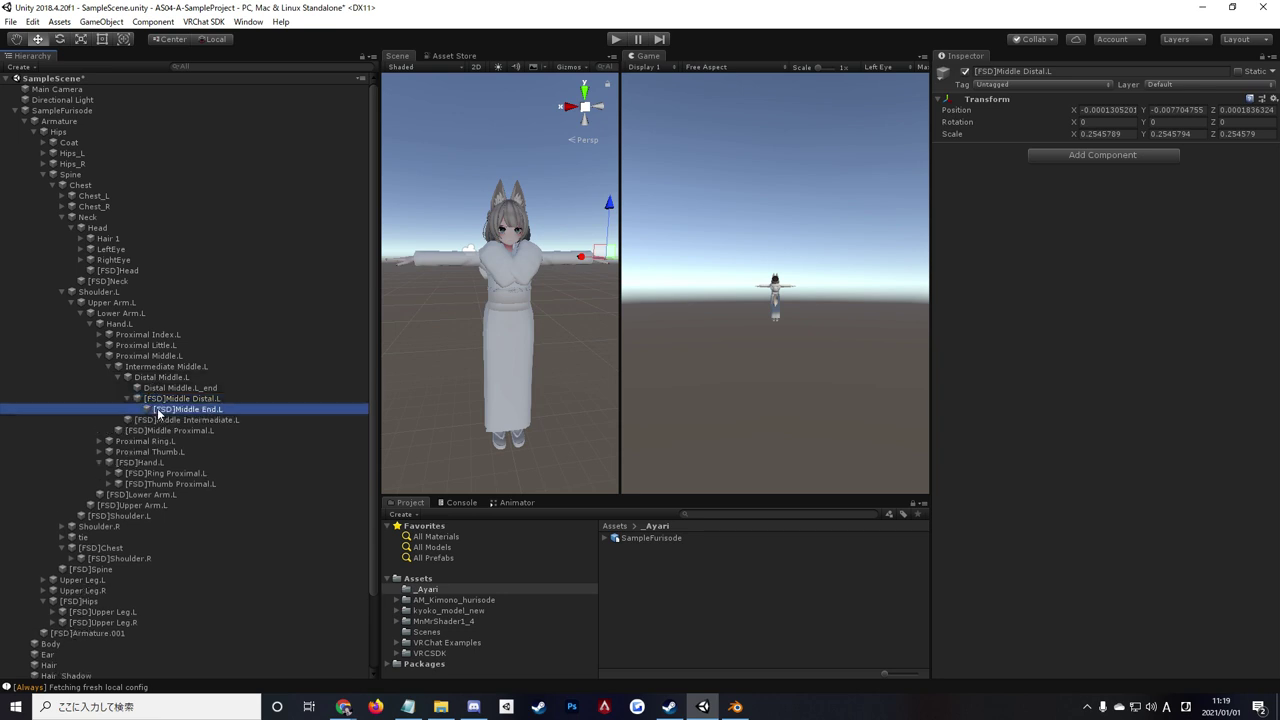
{"action": "left_click", "coordinate": [100, 357]}
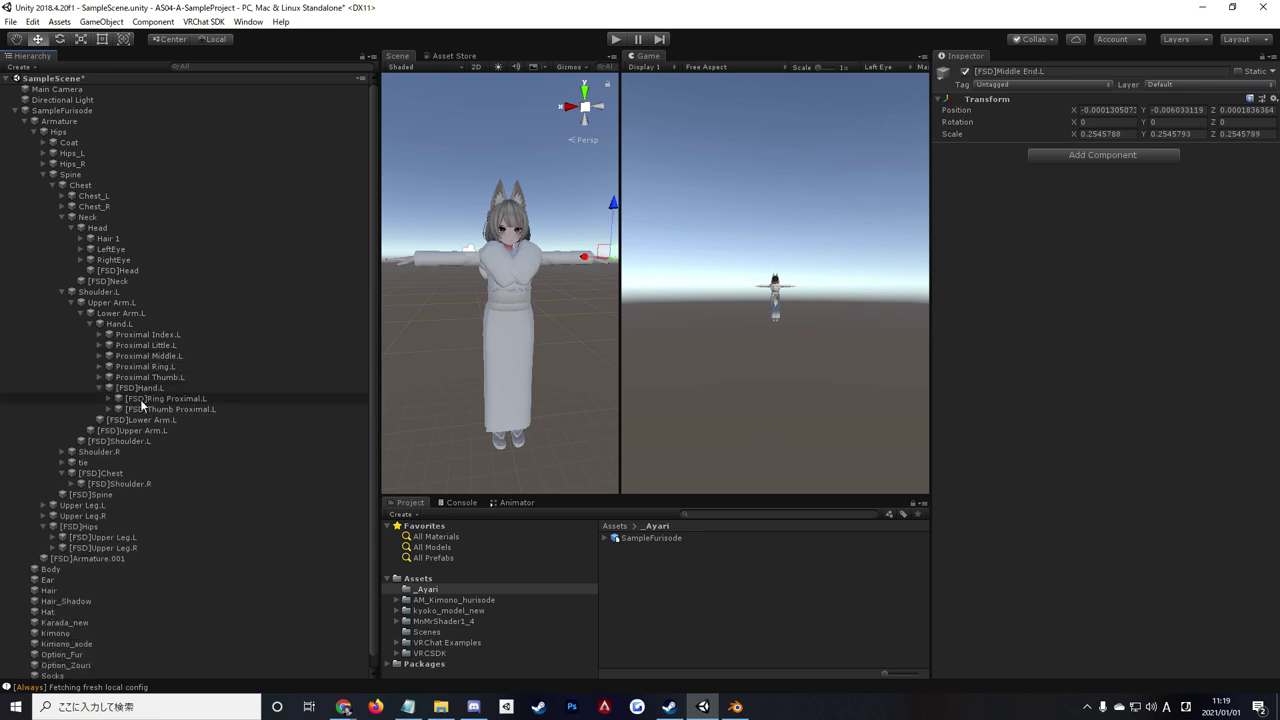
Nest the [FSD] left ring finger bones, proximal through end, under the original Ring.L bones.
{"action": "left_click", "coordinate": [142, 398]}
{"action": "mouse_move", "coordinate": [145, 398]}
{"action": "left_mouse_down"}
{"action": "mouse_move", "coordinate": [150, 366]}
{"action": "mouse_move", "coordinate": [162, 410]}
{"action": "left_mouse_up"}
{"action": "left_click", "coordinate": [110, 388]}
{"action": "left_click", "coordinate": [120, 399]}
{"action": "left_click", "coordinate": [128, 409]}
{"action": "left_click", "coordinate": [165, 420]}
Nest the [FSD] left thumb bones under the original Thumb.L bones and collapse the left arm.
{"action": "left_click", "coordinate": [99, 366]}
{"action": "left_click", "coordinate": [108, 398]}
{"action": "left_click", "coordinate": [150, 420]}
{"action": "left_click", "coordinate": [137, 420]}
{"action": "left_click", "coordinate": [157, 431]}
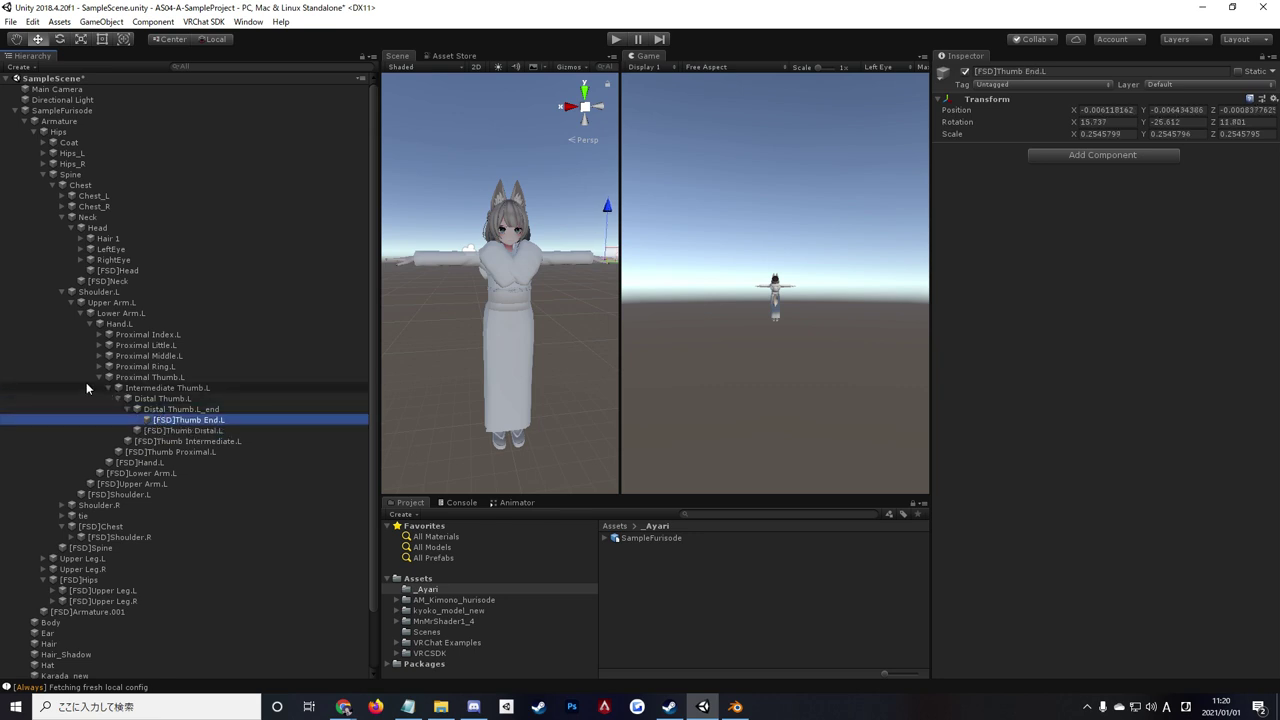
{"action": "left_click", "coordinate": [99, 380]}
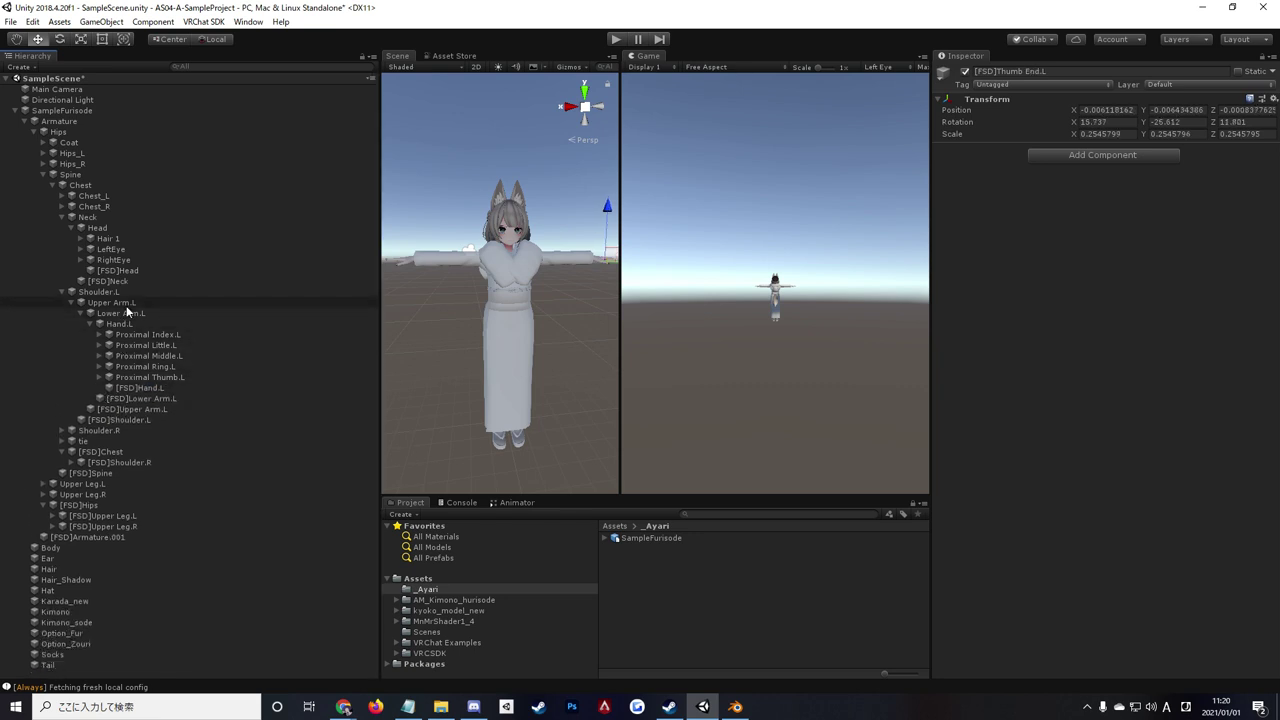
{"action": "left_click", "coordinate": [71, 303]}
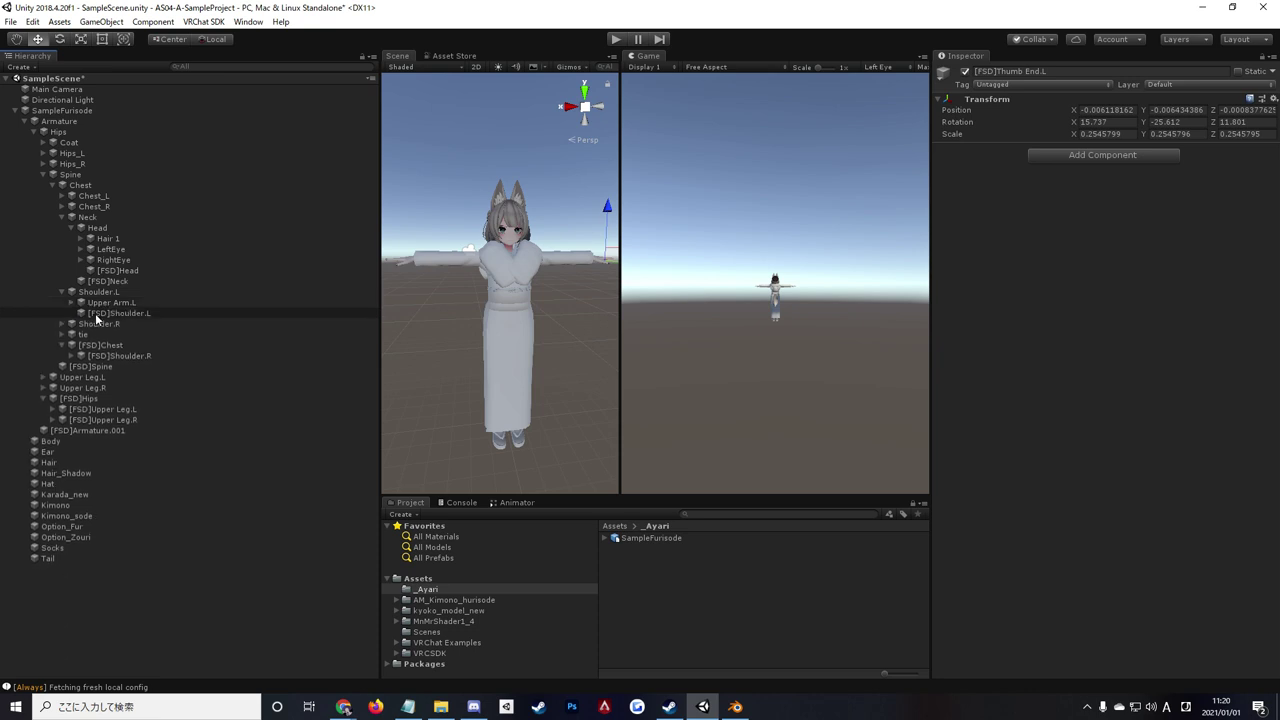
Nest [FSD]Shoulder.R and [FSD]Hand.R under the original right shoulder and hand bones.
{"action": "left_click", "coordinate": [95, 313]}
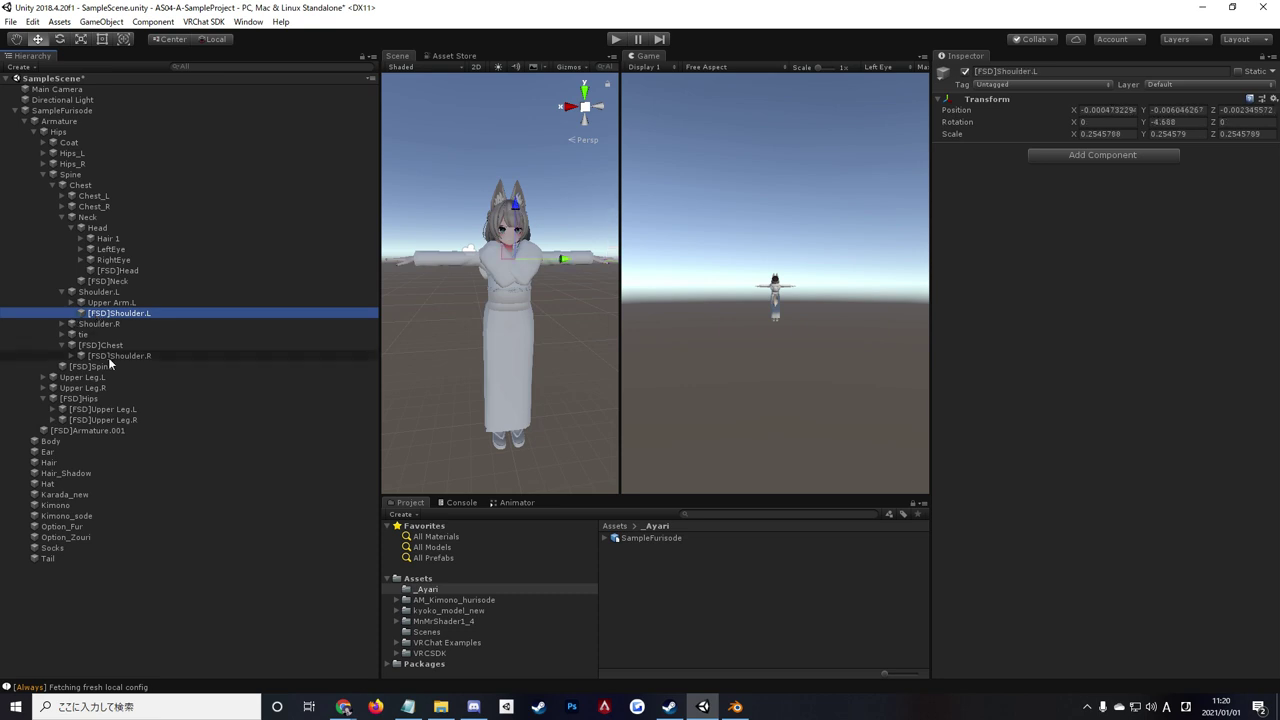
{"action": "left_click", "coordinate": [102, 356]}
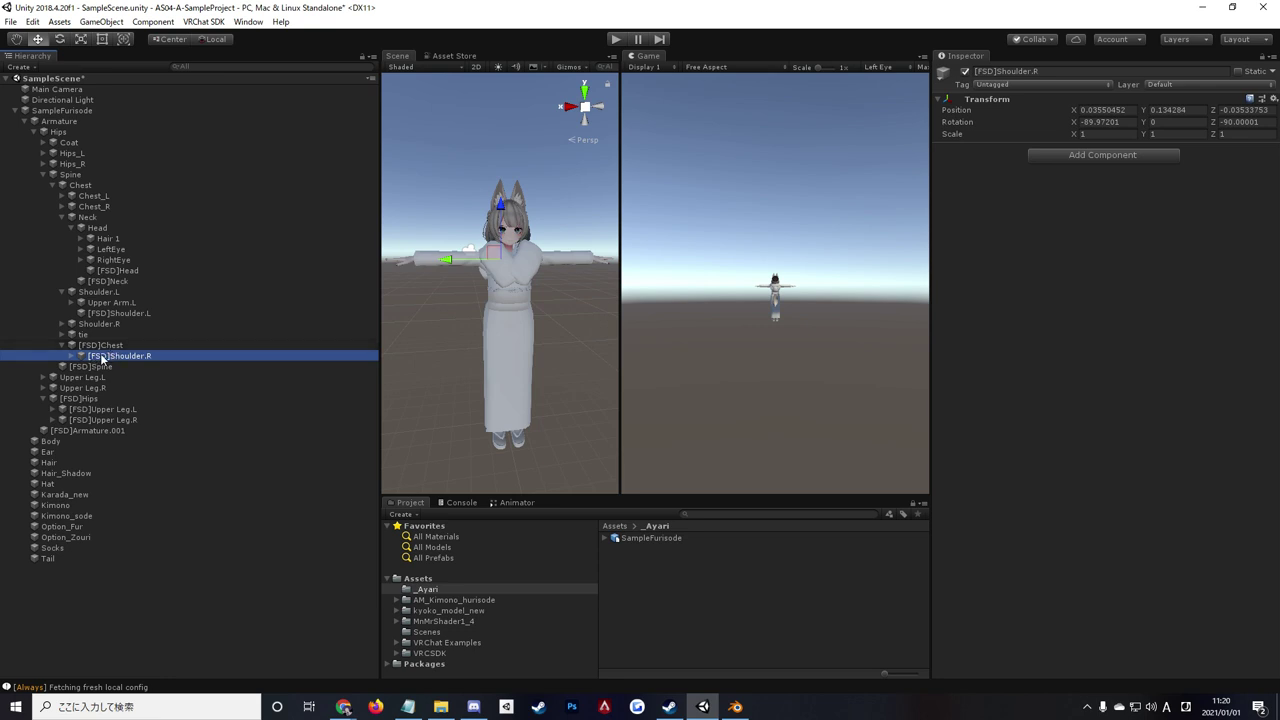
{"action": "mouse_move", "coordinate": [102, 357]}
{"action": "left_mouse_down"}
{"action": "mouse_move", "coordinate": [100, 324]}
{"action": "mouse_move", "coordinate": [127, 362]}
{"action": "mouse_move", "coordinate": [117, 340]}
{"action": "mouse_move", "coordinate": [116, 368]}
{"action": "mouse_move", "coordinate": [118, 356]}
{"action": "left_mouse_up"}
{"action": "left_click", "coordinate": [70, 346]}
{"action": "left_click", "coordinate": [99, 366]}
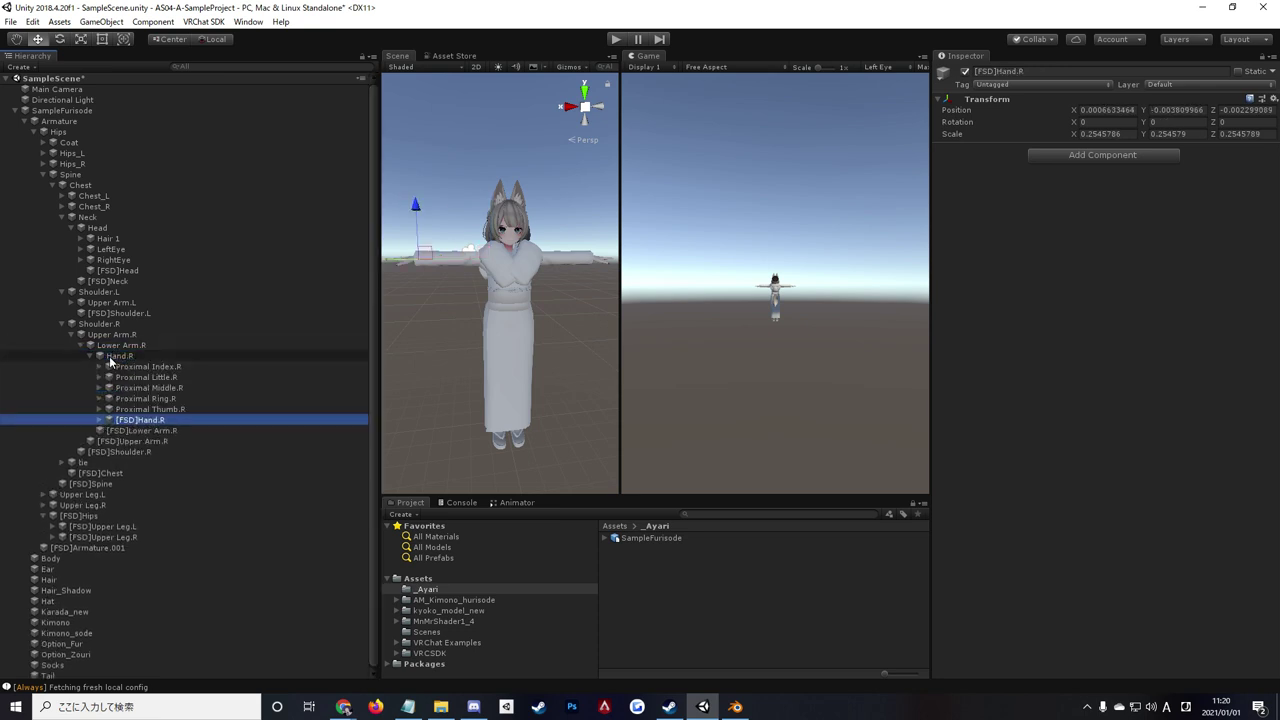
{"action": "left_click", "coordinate": [108, 420]}
Nest the [FSD] right index bones, proximal through end, under the original Index.R bones.
{"action": "mouse_move", "coordinate": [149, 431]}
{"action": "left_mouse_down"}
{"action": "mouse_move", "coordinate": [150, 368]}
{"action": "mouse_move", "coordinate": [140, 377]}
{"action": "mouse_move", "coordinate": [166, 402]}
{"action": "left_mouse_up"}
{"action": "left_click", "coordinate": [108, 388]}
{"action": "left_click", "coordinate": [118, 398]}
{"action": "left_click", "coordinate": [128, 409]}
{"action": "left_click", "coordinate": [162, 421]}
{"action": "mouse_move", "coordinate": [140, 506]}
{"action": "left_mouse_down"}
{"action": "mouse_move", "coordinate": [141, 457]}
{"action": "mouse_move", "coordinate": [160, 462]}
{"action": "mouse_move", "coordinate": [165, 484]}
{"action": "mouse_move", "coordinate": [150, 418]}
{"action": "mouse_move", "coordinate": [176, 449]}
{"action": "left_mouse_up"}
Nest the [FSD] right little finger proximal, intermediate and distal bones under the Little.R bones.
{"action": "left_click", "coordinate": [108, 473]}
{"action": "left_click", "coordinate": [137, 483]}
{"action": "left_click", "coordinate": [127, 483]}
{"action": "left_click", "coordinate": [165, 494]}
{"action": "left_click", "coordinate": [137, 494]}
Nest the [FSD] right middle intermediate, distal and end bones under the Middle.R bones.
{"action": "scroll", "coordinate": [165, 480], "scroll_direction": "down", "scroll_amount": 3}
{"action": "left_click", "coordinate": [108, 438]}
{"action": "left_click", "coordinate": [118, 449]}
{"action": "left_click", "coordinate": [128, 460]}
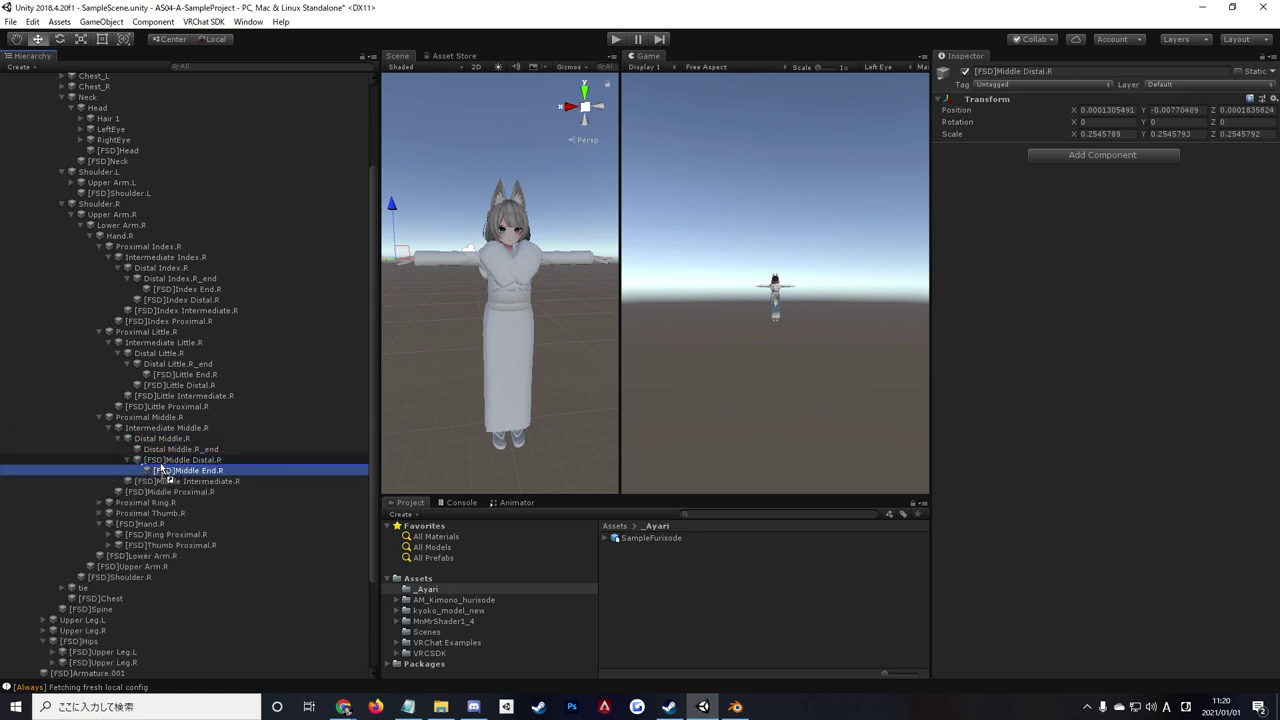
Nest the [FSD] right ring finger bones, proximal through end, under the original Ring.R bones.
{"action": "scroll", "coordinate": [182, 469], "scroll_direction": "down", "scroll_amount": 3}
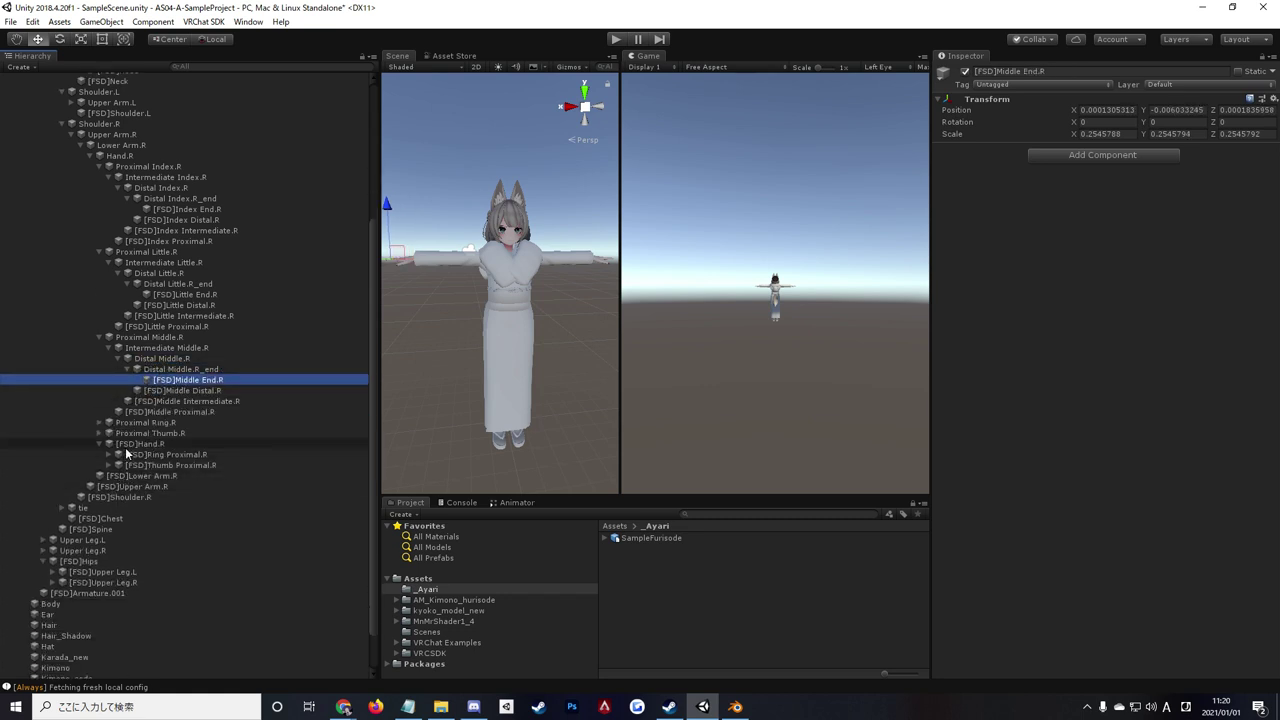
{"action": "left_click", "coordinate": [163, 454]}
{"action": "mouse_move", "coordinate": [163, 459]}
{"action": "left_mouse_down"}
{"action": "mouse_move", "coordinate": [146, 425]}
{"action": "mouse_move", "coordinate": [124, 458]}
{"action": "mouse_move", "coordinate": [151, 450]}
{"action": "left_mouse_up"}
{"action": "left_click", "coordinate": [110, 433]}
{"action": "left_click", "coordinate": [126, 455]}
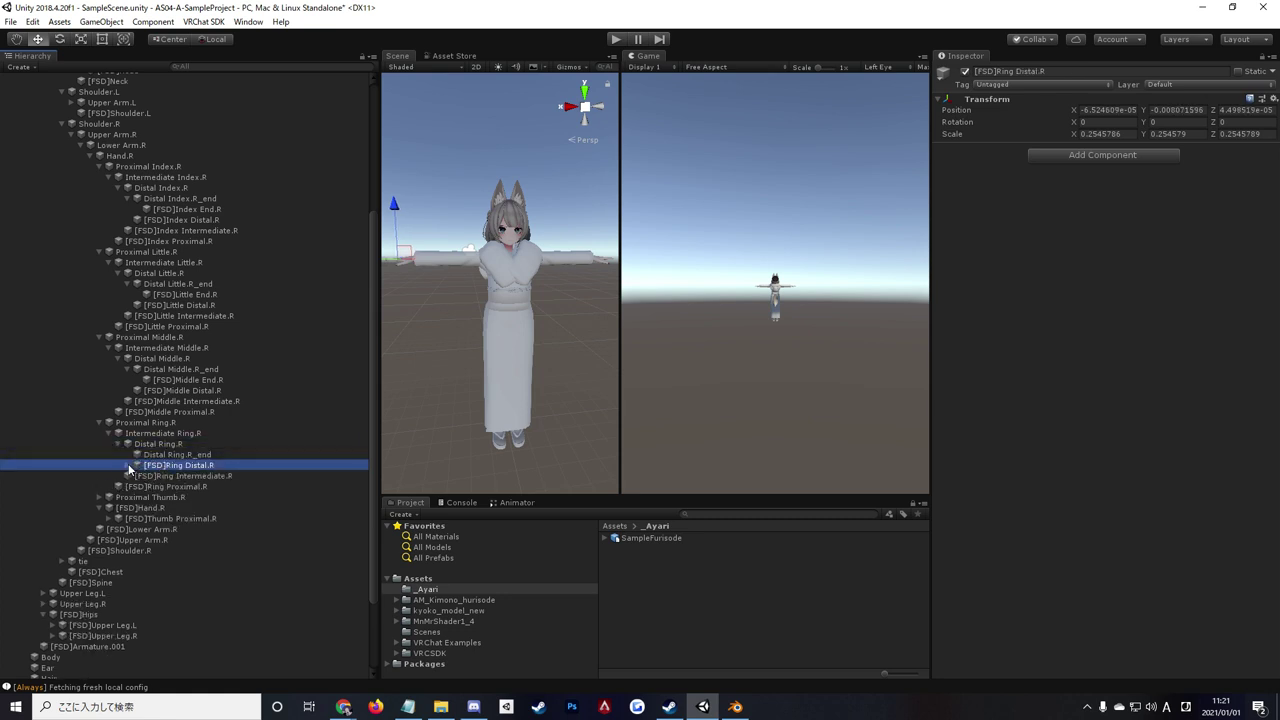
{"action": "left_click", "coordinate": [128, 463]}
{"action": "left_click_drag", "start_coordinate": [165, 474], "coordinate": [164, 456]}
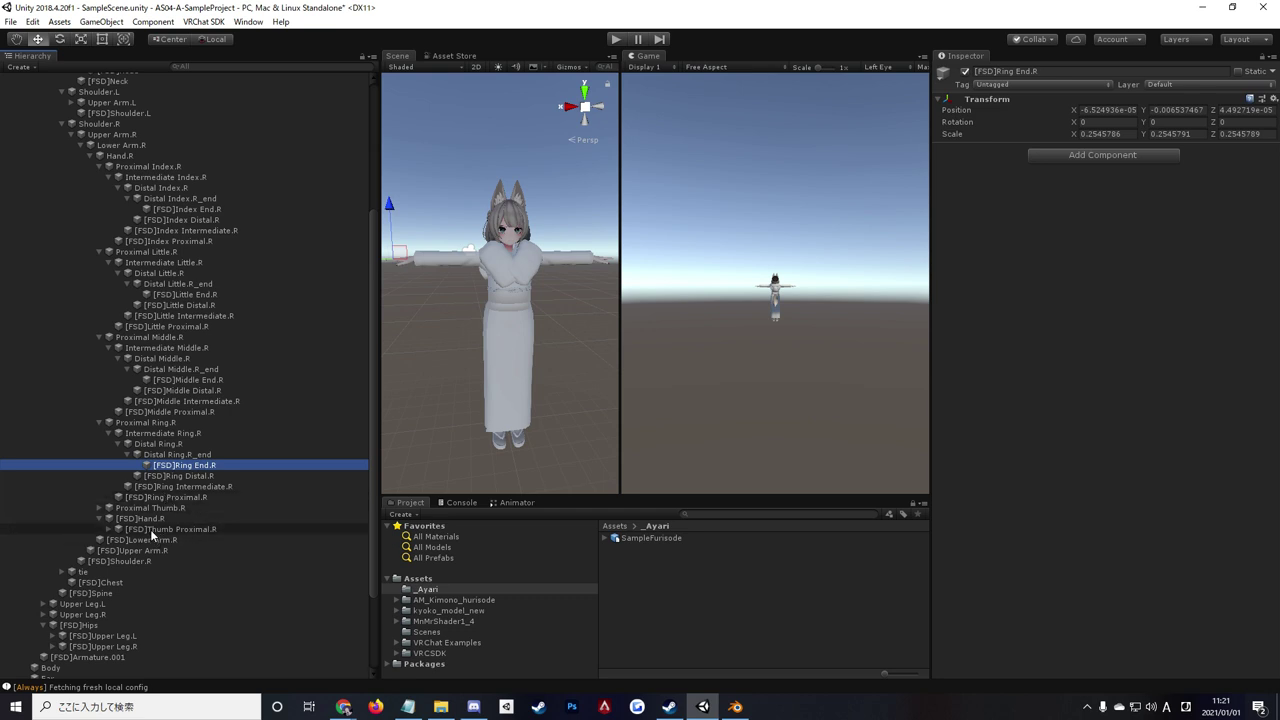
Nest the [FSD] right thumb bones under the original Thumb.R bones and collapse Shoulder.R.
{"action": "mouse_move", "coordinate": [150, 529]}
{"action": "left_mouse_down"}
{"action": "mouse_move", "coordinate": [168, 514]}
{"action": "mouse_move", "coordinate": [150, 533]}
{"action": "mouse_move", "coordinate": [150, 519]}
{"action": "mouse_move", "coordinate": [160, 540]}
{"action": "left_mouse_up"}
{"action": "left_click", "coordinate": [118, 540]}
{"action": "left_click", "coordinate": [129, 551]}
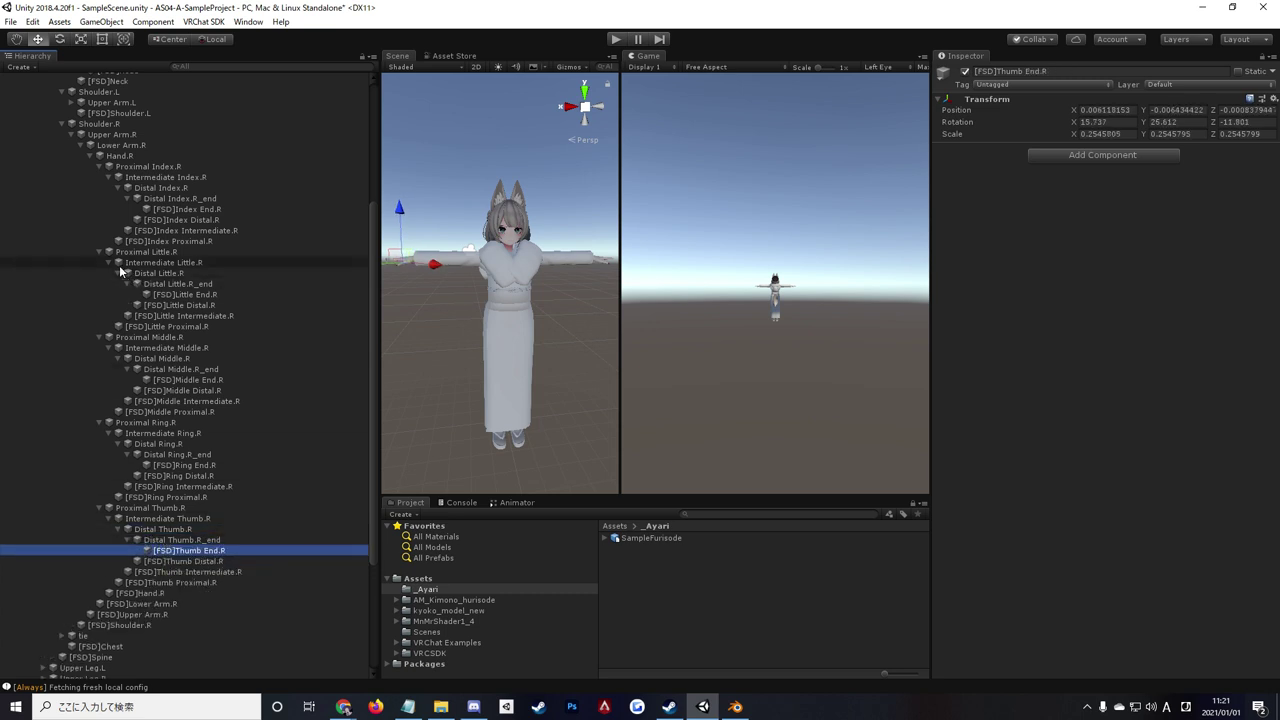
{"action": "left_click", "coordinate": [62, 123]}
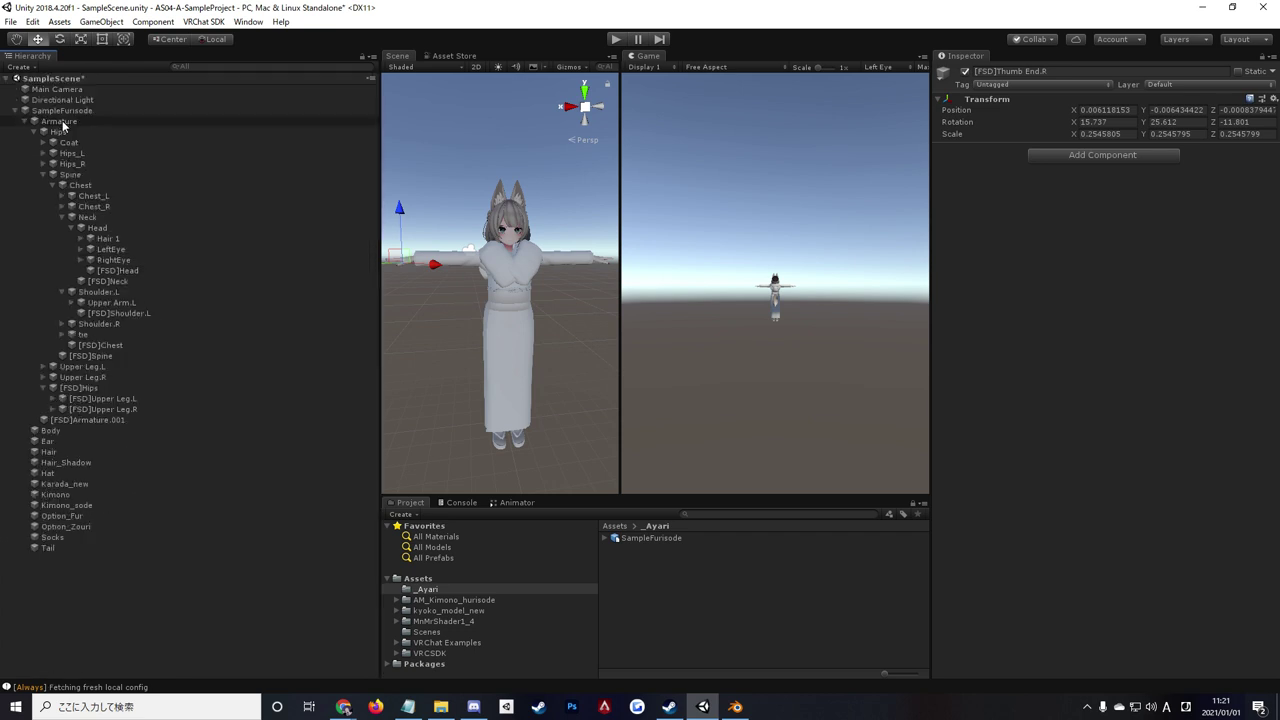
Nest [FSD]Upper Leg.L, Lower Leg.L, Foot.L and Toe.L under the original left leg bones.
{"action": "left_click", "coordinate": [62, 291]}
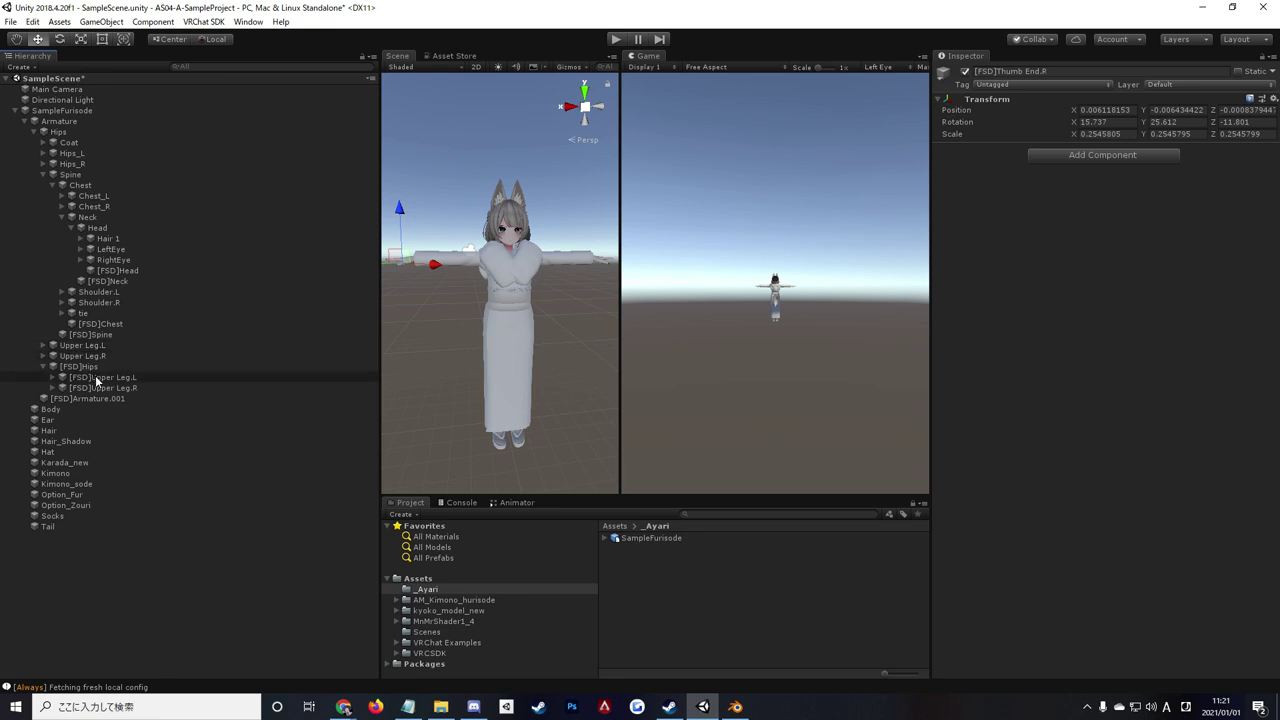
{"action": "left_click_drag", "start_coordinate": [79, 379], "coordinate": [65, 350]}
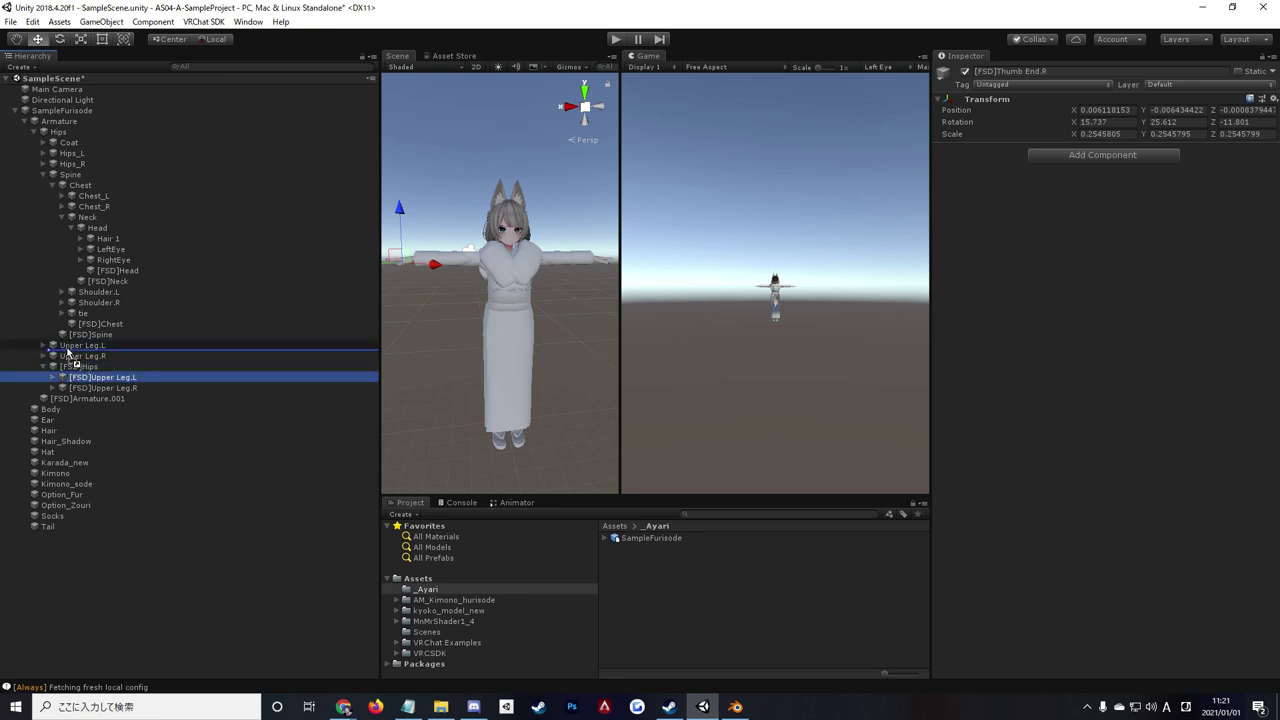
{"action": "left_click", "coordinate": [52, 366]}
{"action": "mouse_move", "coordinate": [95, 377]}
{"action": "left_mouse_down"}
{"action": "mouse_move", "coordinate": [80, 365]}
{"action": "mouse_move", "coordinate": [100, 377]}
{"action": "left_mouse_up"}
{"action": "left_click", "coordinate": [62, 377]}
{"action": "left_click", "coordinate": [72, 387]}
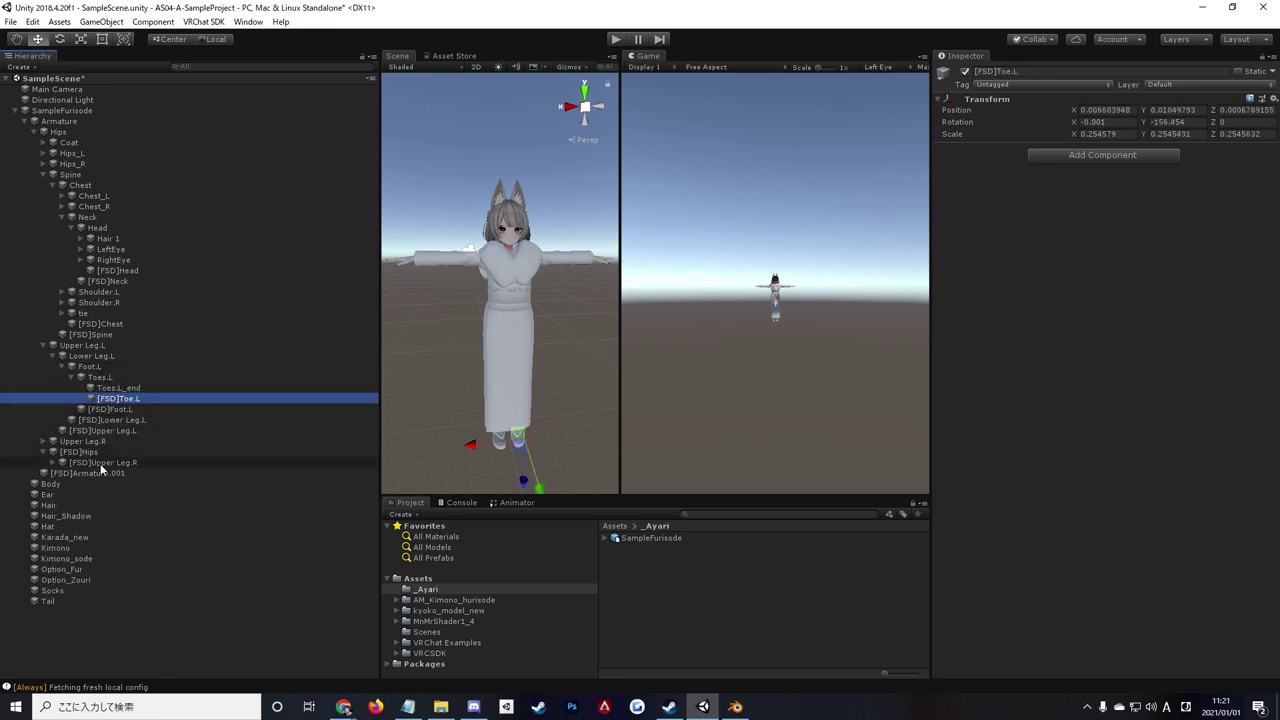
Nest [FSD]Upper Leg.R, Lower Leg.R, Foot.R and Toe.R under the original right leg bones, then collapse Armature.
{"action": "mouse_move", "coordinate": [100, 463]}
{"action": "left_mouse_down"}
{"action": "mouse_move", "coordinate": [85, 442]}
{"action": "mouse_move", "coordinate": [91, 476]}
{"action": "left_mouse_up"}
{"action": "left_click", "coordinate": [53, 463]}
{"action": "left_click", "coordinate": [63, 473]}
{"action": "left_click", "coordinate": [73, 484]}
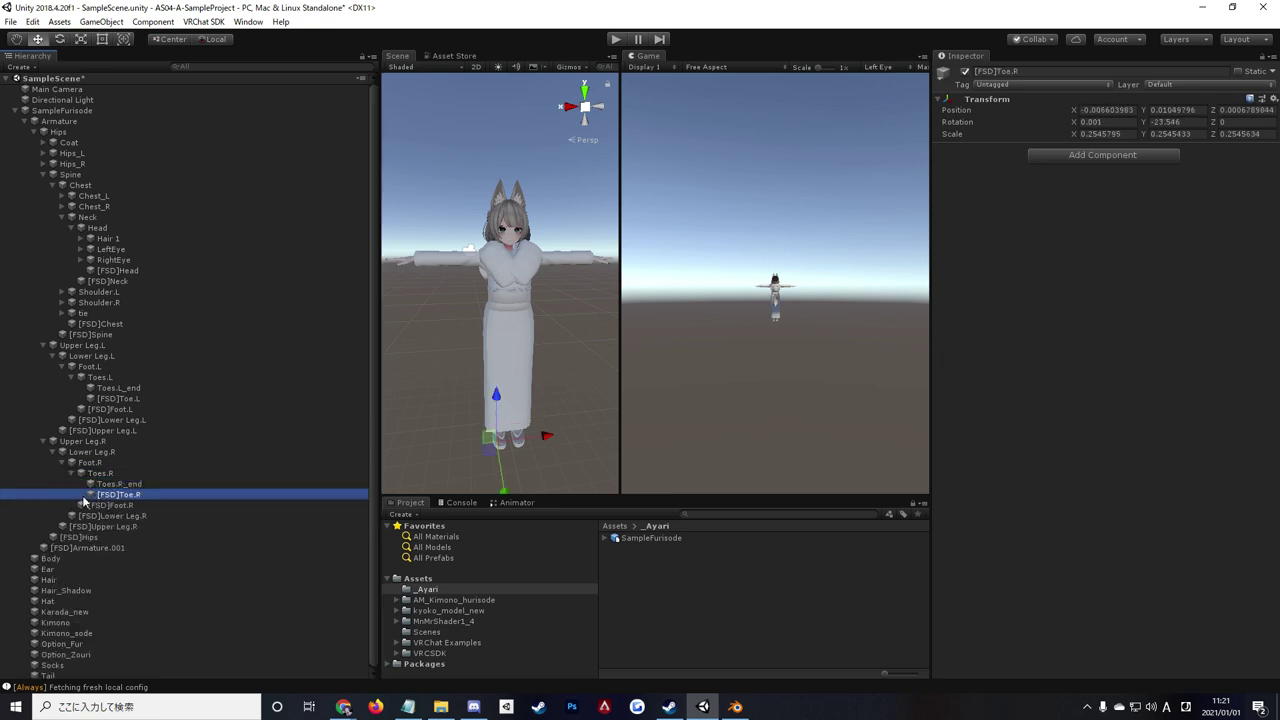
{"action": "left_click", "coordinate": [24, 121]}
{"action": "left_click", "coordinate": [176, 319]}
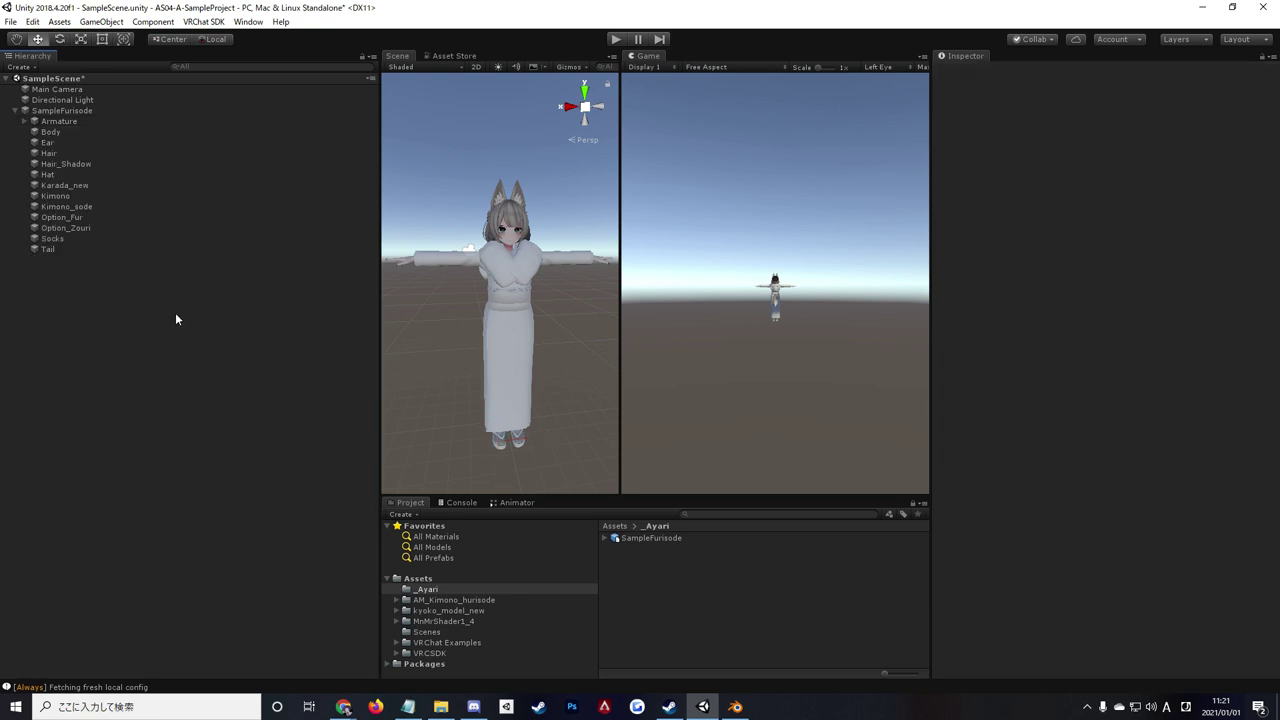
{"action": "left_click", "coordinate": [614, 42]}
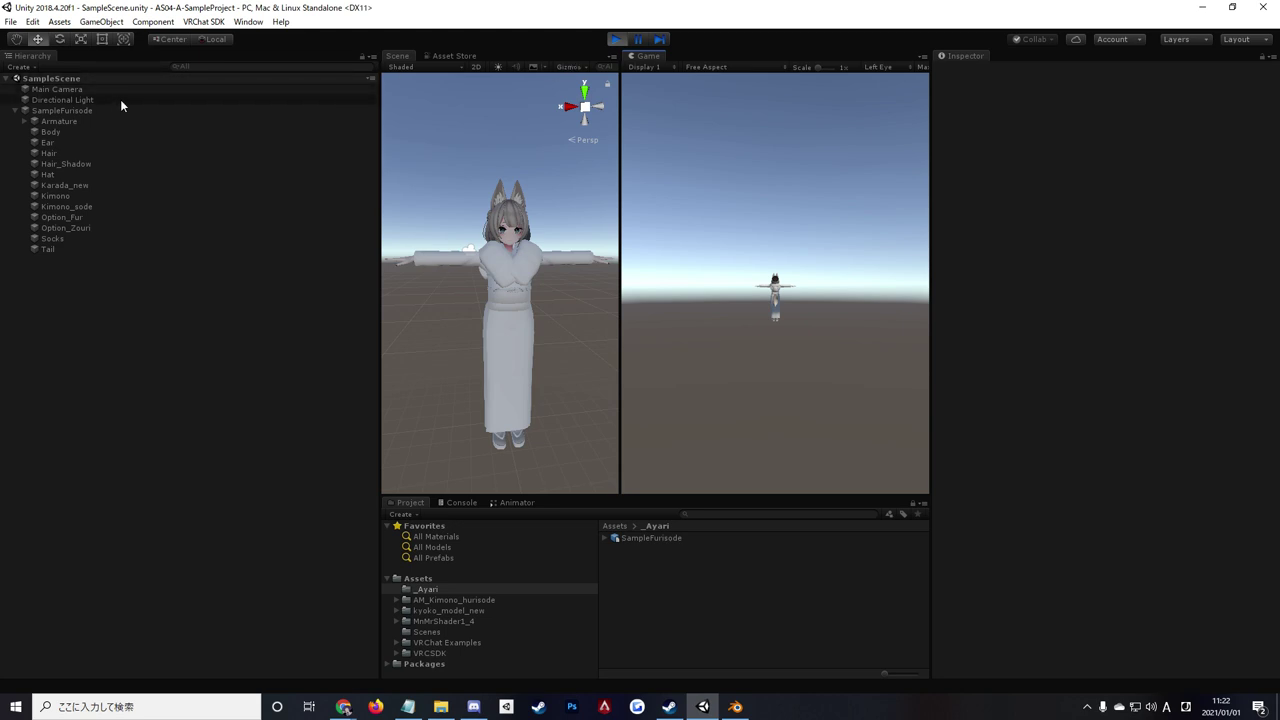
{"action": "left_click", "coordinate": [24, 121], "text": "alt"}
{"action": "left_click", "coordinate": [43, 174]}
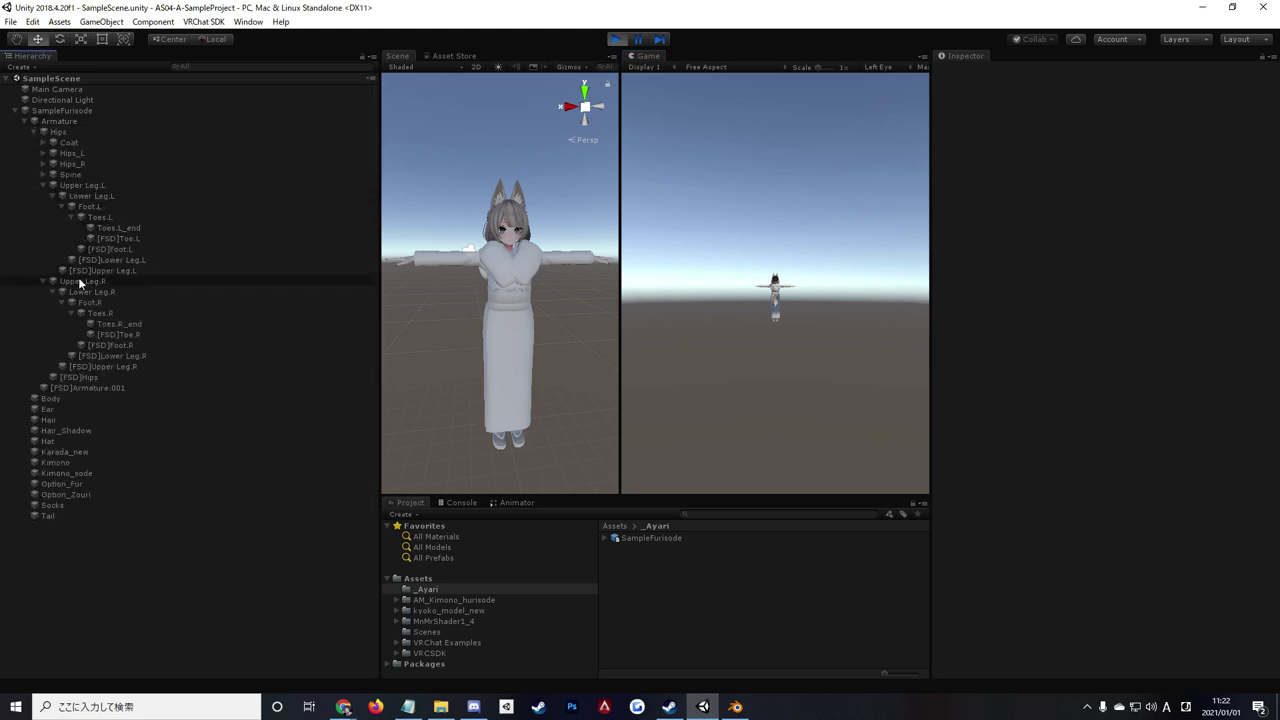
{"action": "left_click", "coordinate": [92, 184]}
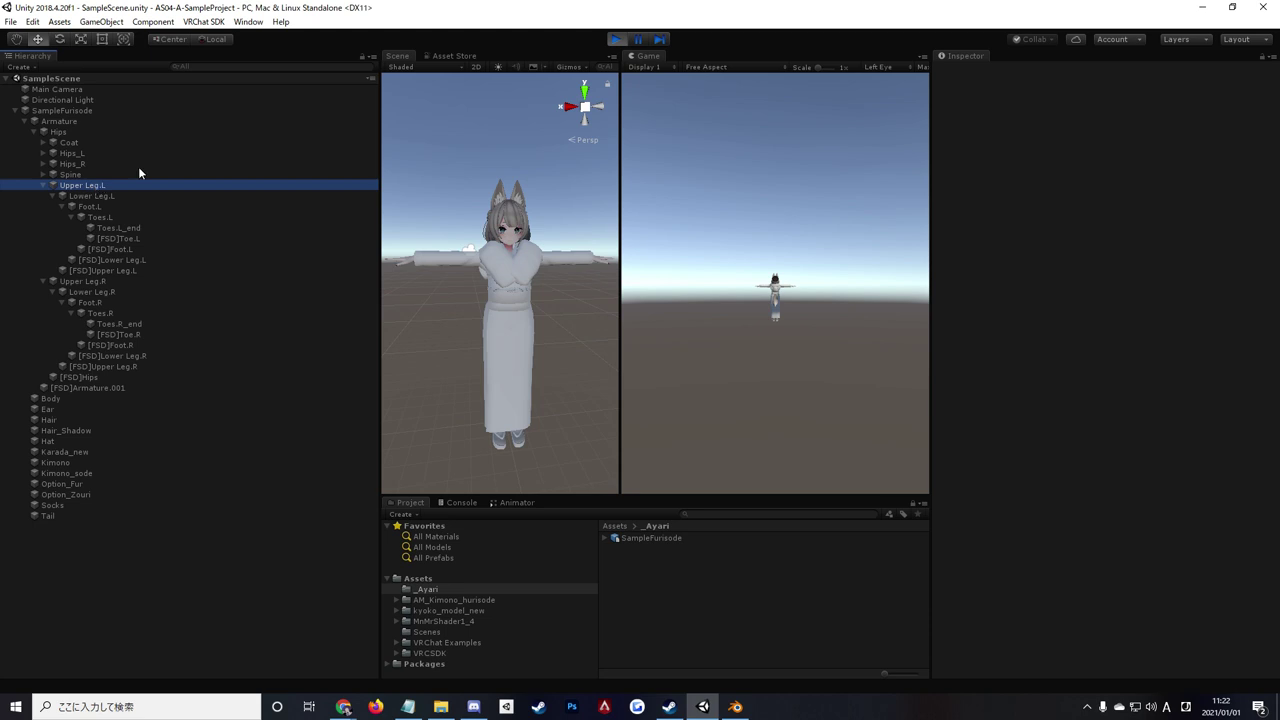
{"action": "left_click", "coordinate": [60, 39]}
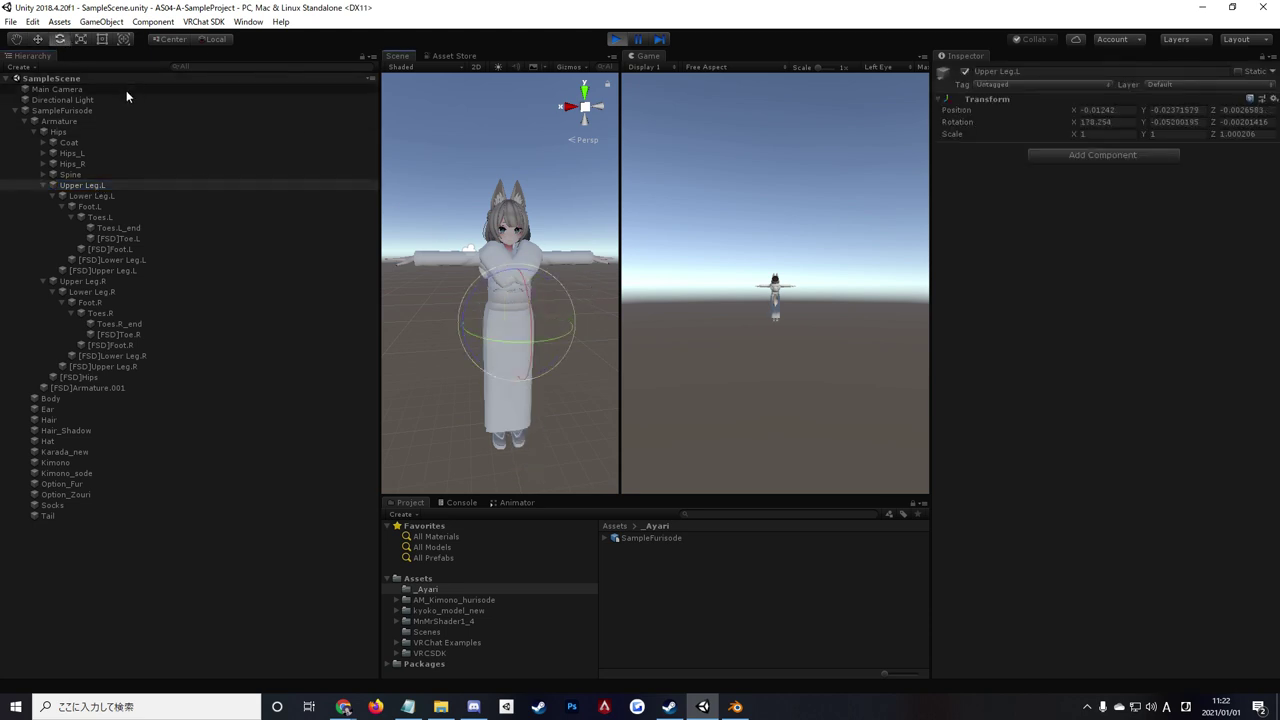
{"action": "left_click", "coordinate": [46, 110]}
{"action": "left_click_drag", "start_coordinate": [481, 272], "coordinate": [534, 188]}
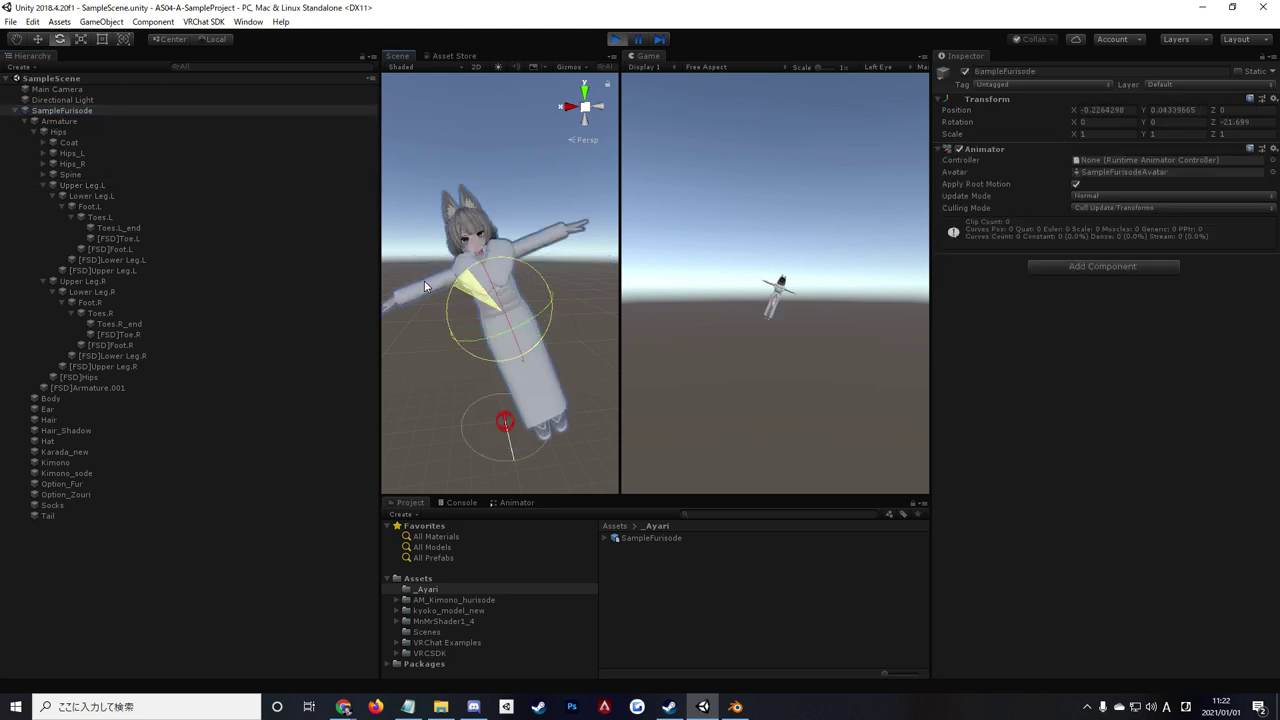
{"action": "left_click", "coordinate": [610, 40]}
{"action": "left_click", "coordinate": [34, 121]}
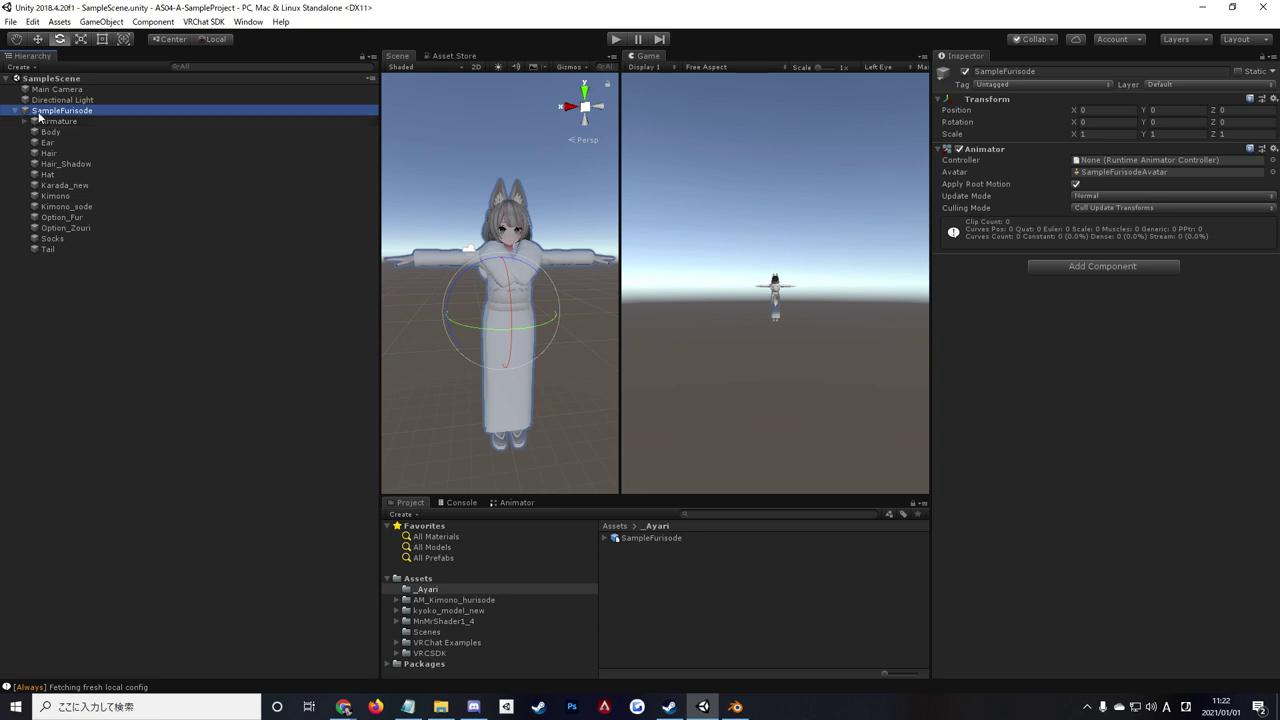
From kyoko_model_new/Materials, fill both Body mesh material slots, starting with the toon Body material.
{"action": "left_click", "coordinate": [237, 381]}
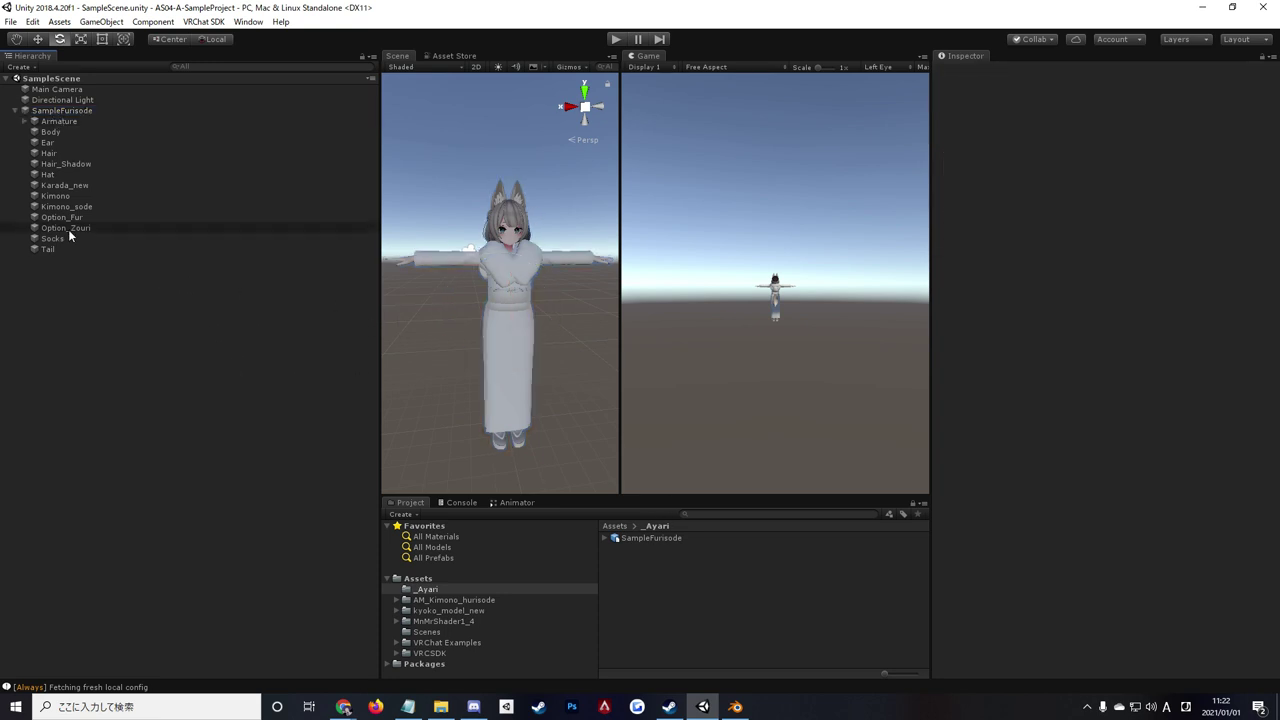
{"action": "left_click", "coordinate": [68, 133]}
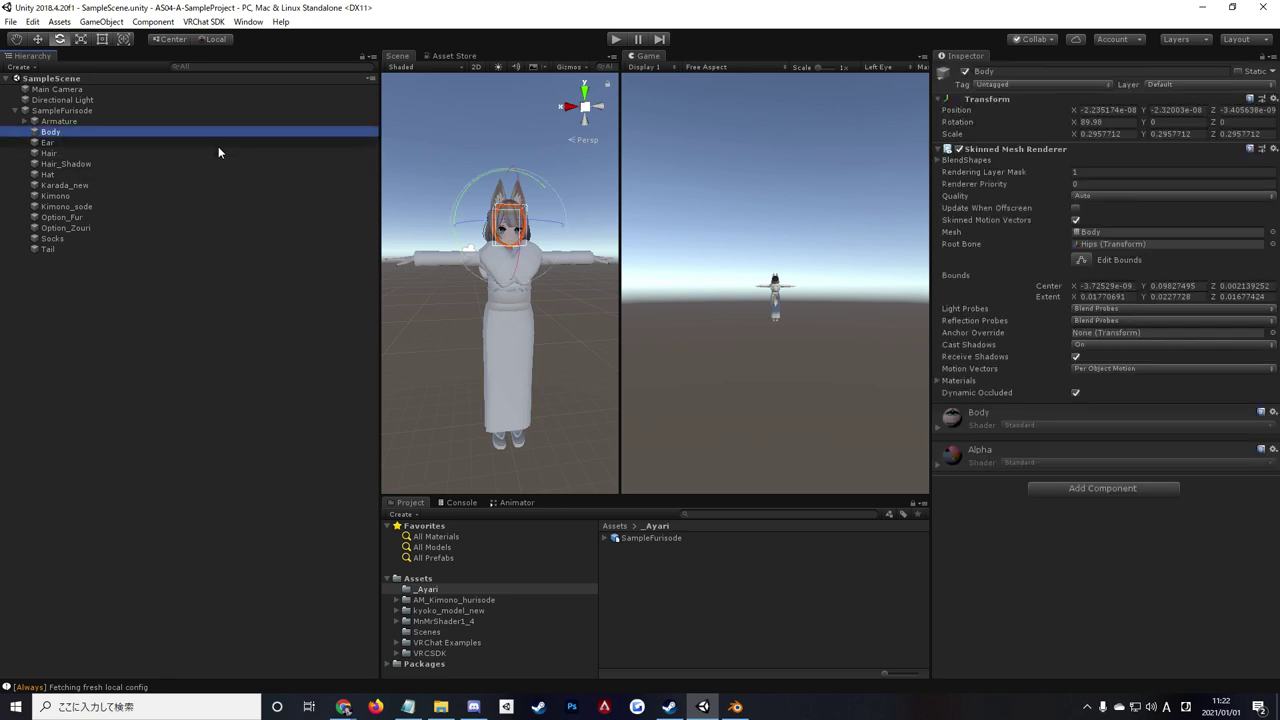
{"action": "mouse_move", "coordinate": [955, 196]}
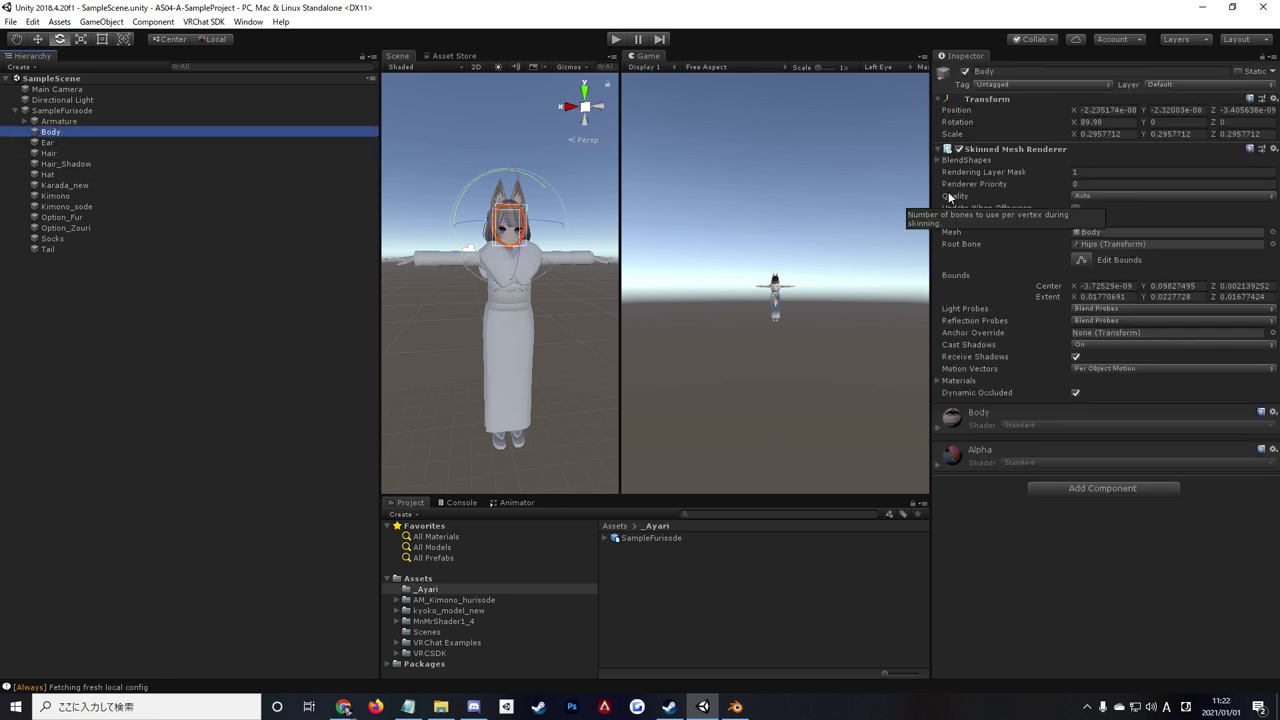
{"action": "left_click", "coordinate": [941, 382]}
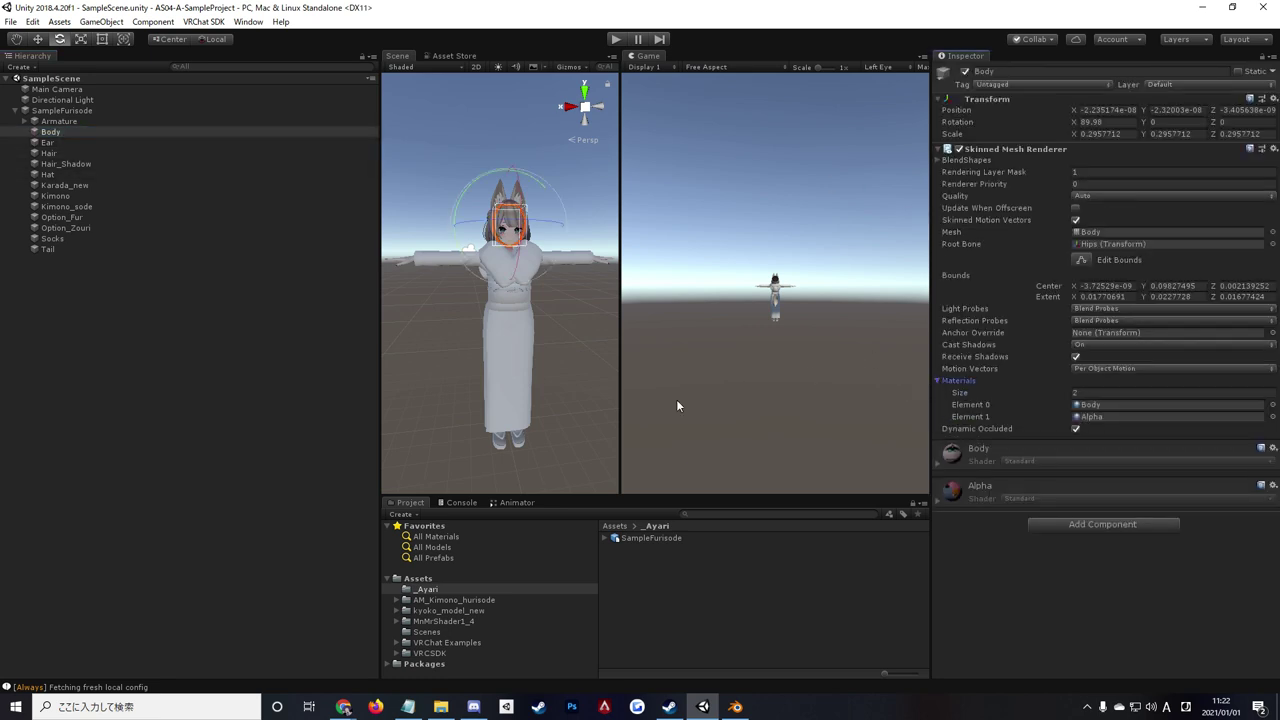
{"action": "left_click", "coordinate": [448, 610]}
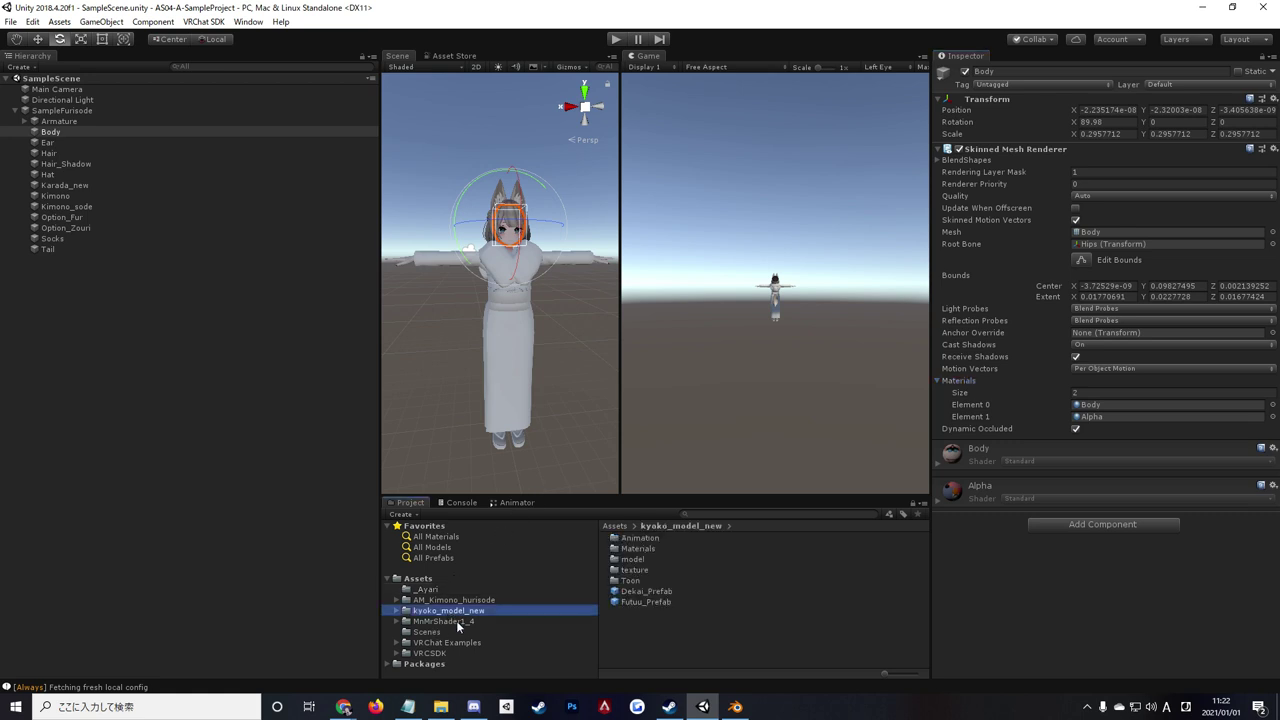
{"action": "left_click", "coordinate": [645, 549]}
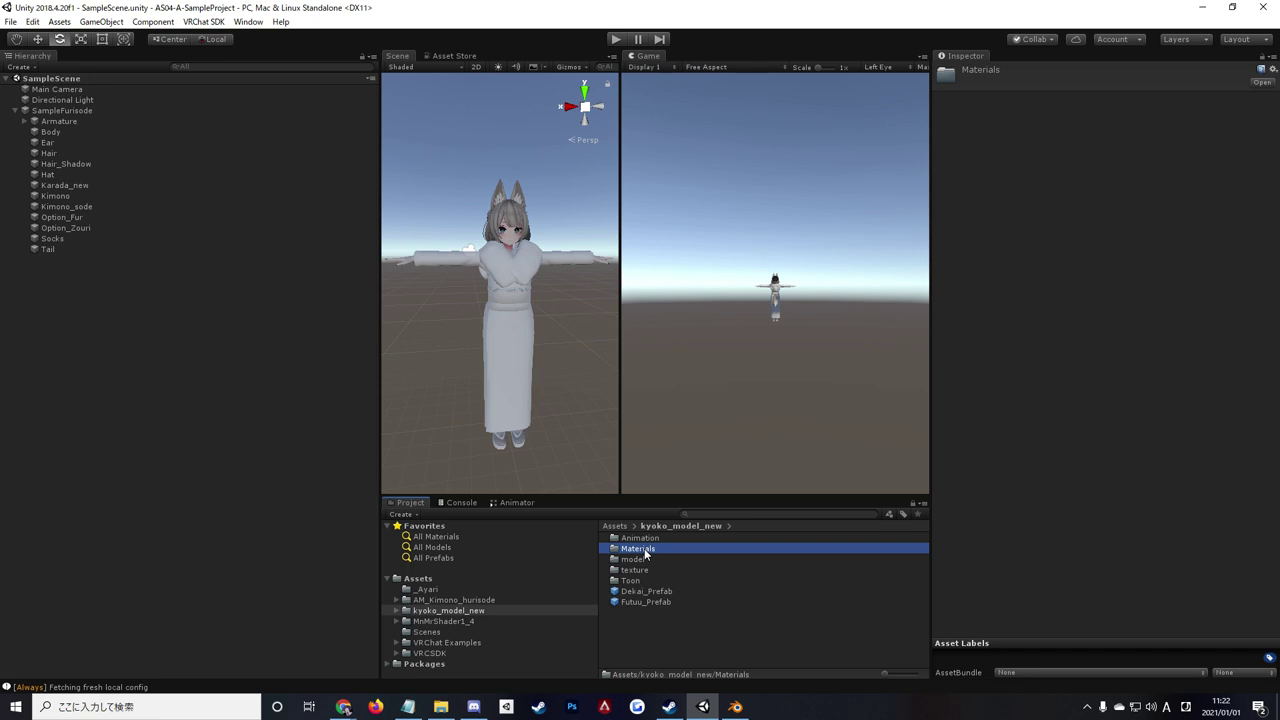
{"action": "double_click", "coordinate": [658, 550]}
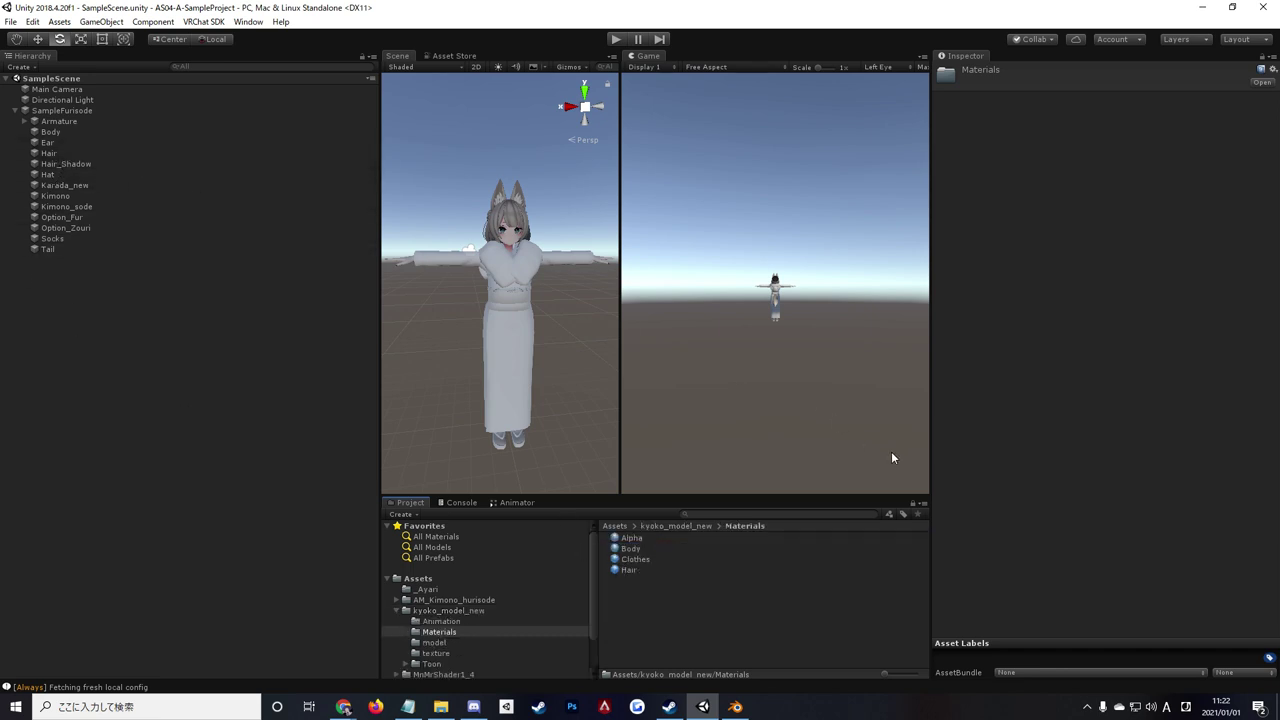
{"action": "left_click", "coordinate": [68, 132]}
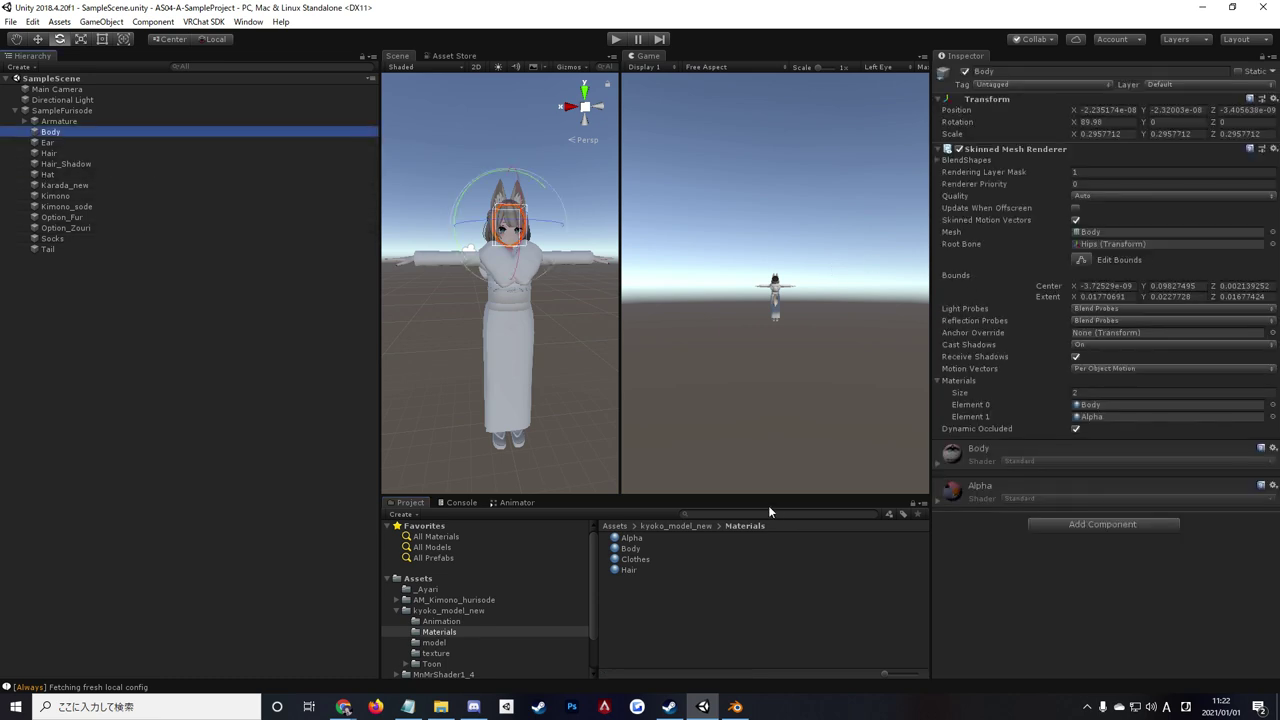
{"action": "left_click_drag", "start_coordinate": [633, 552], "coordinate": [1120, 404]}
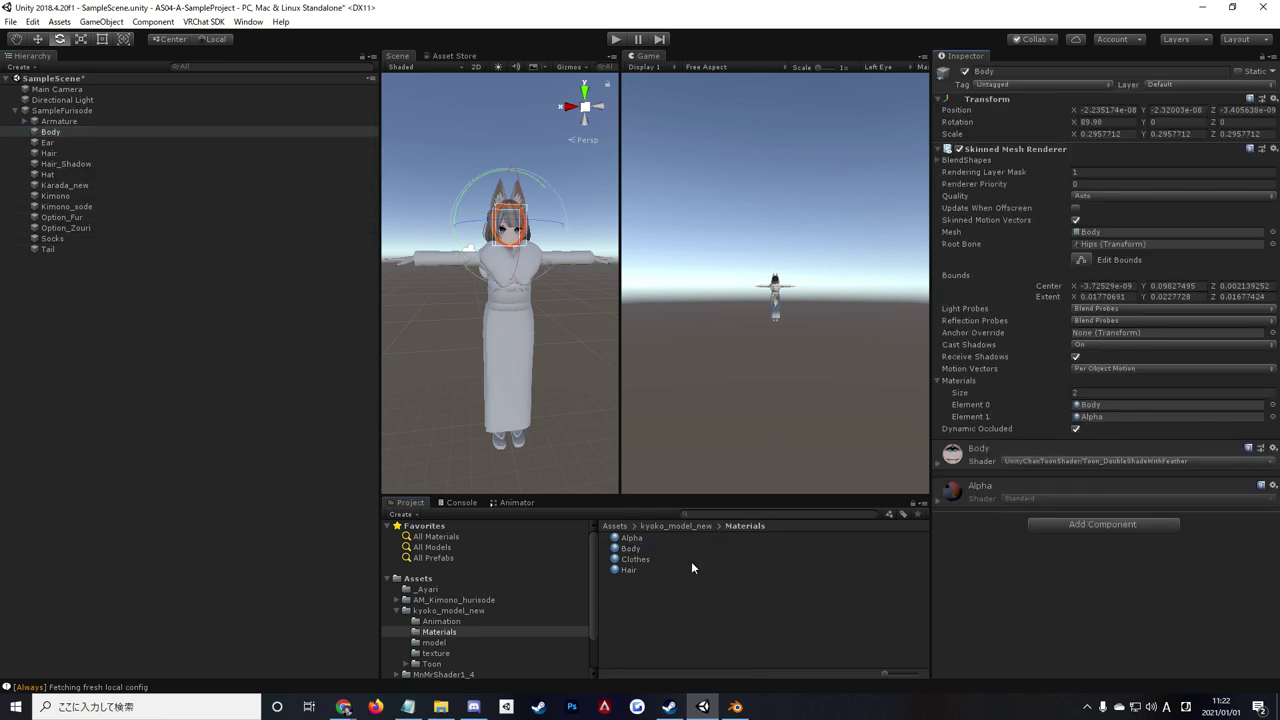
{"action": "left_click_drag", "start_coordinate": [629, 567], "coordinate": [1105, 427]}
Give Ear and Hair the toon Hair material and Hair_Shadow the toon Alpha material.
{"action": "left_click", "coordinate": [67, 142]}
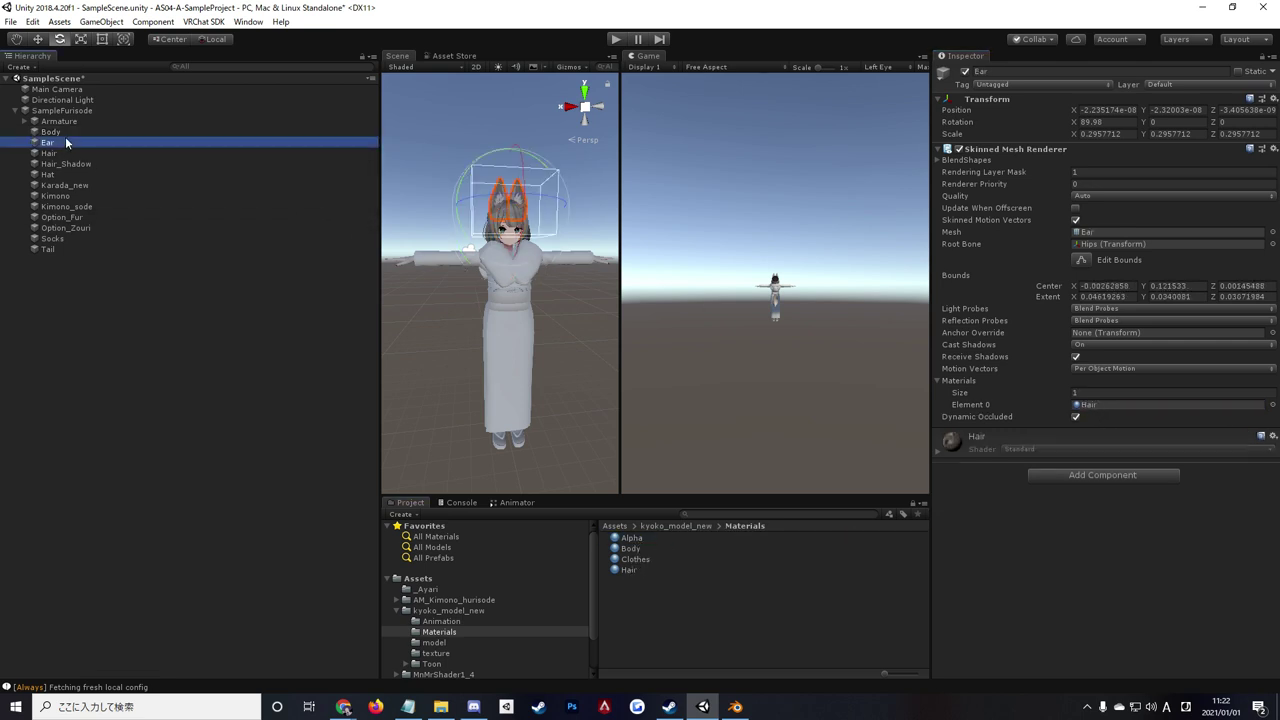
{"action": "left_click_drag", "start_coordinate": [630, 569], "coordinate": [1100, 404]}
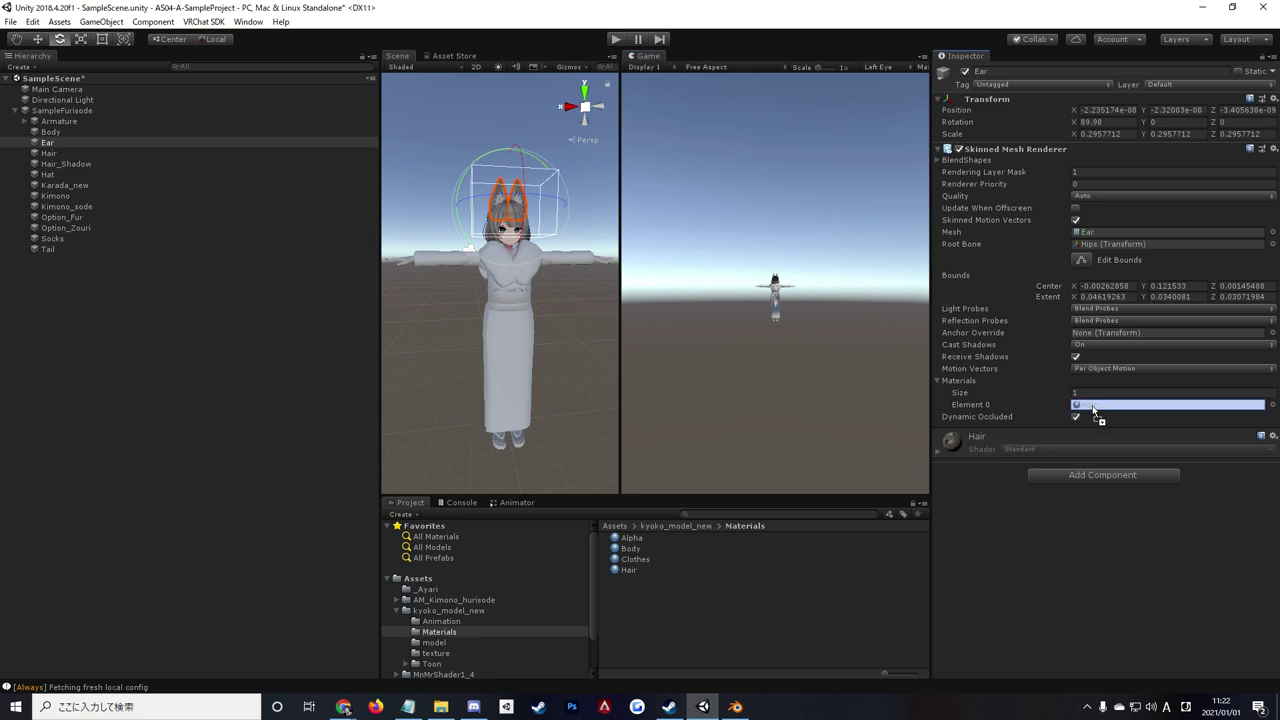
{"action": "left_click", "coordinate": [80, 152]}
{"action": "left_click_drag", "start_coordinate": [628, 569], "coordinate": [1101, 396]}
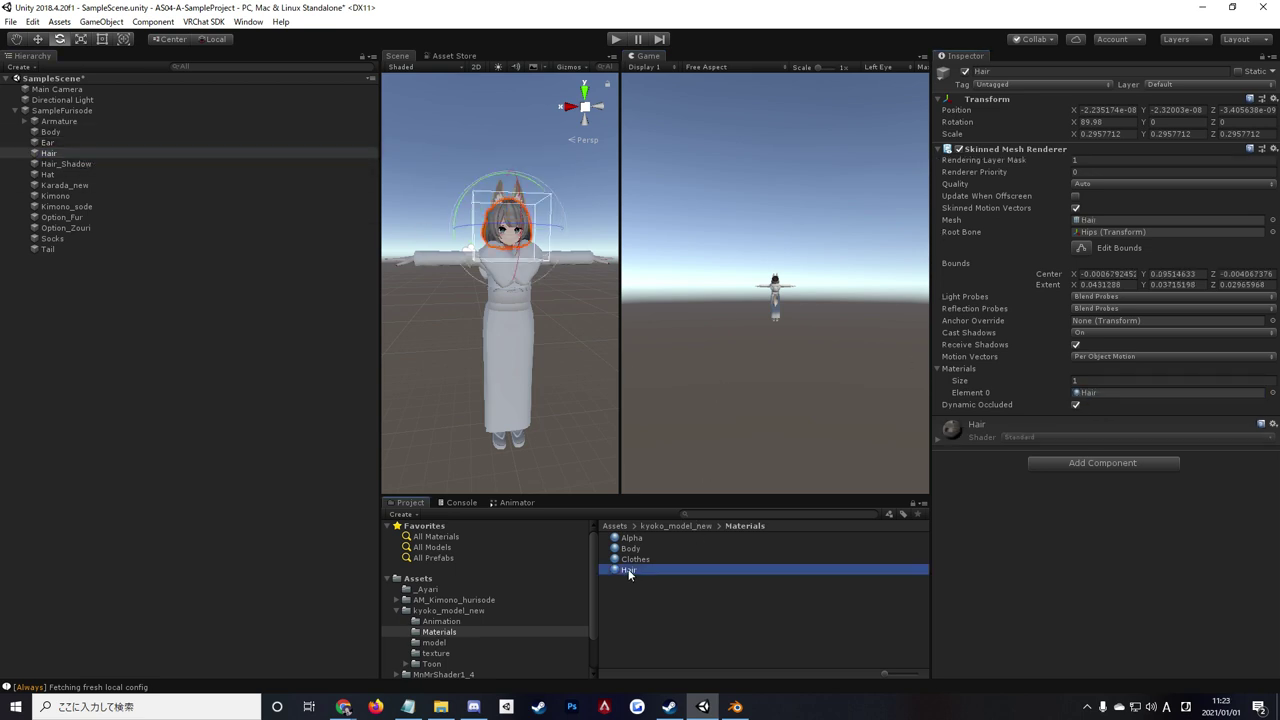
{"action": "left_click", "coordinate": [95, 164]}
{"action": "left_click_drag", "start_coordinate": [631, 538], "coordinate": [1106, 394]}
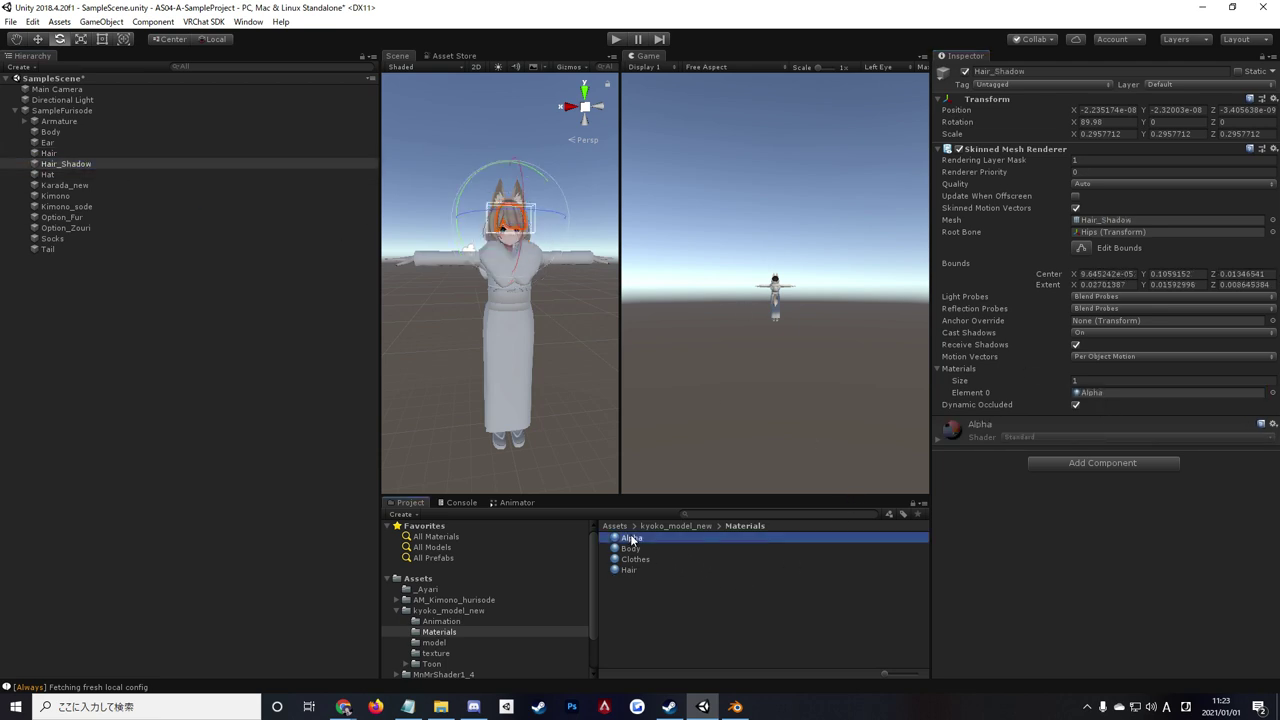
Give Hat the toon Clothes material and Karada_new the toon Body material.
{"action": "left_click", "coordinate": [90, 174]}
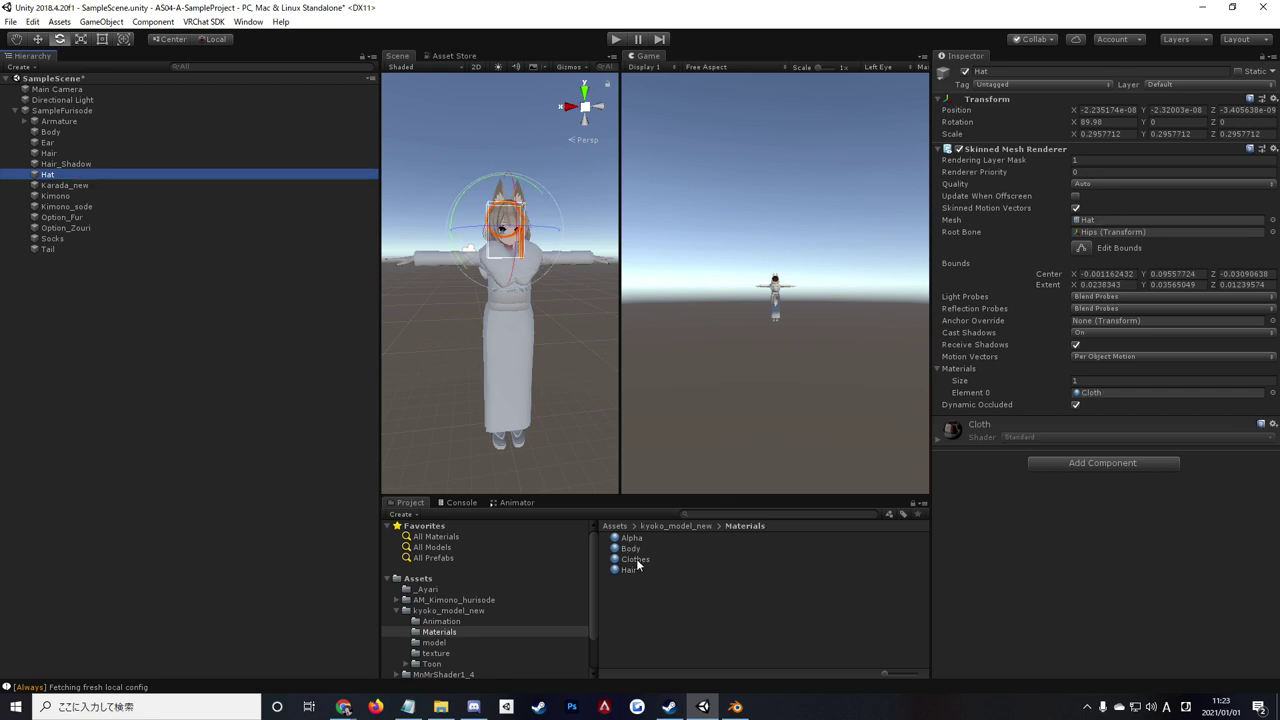
{"action": "left_click_drag", "start_coordinate": [634, 559], "coordinate": [1104, 393]}
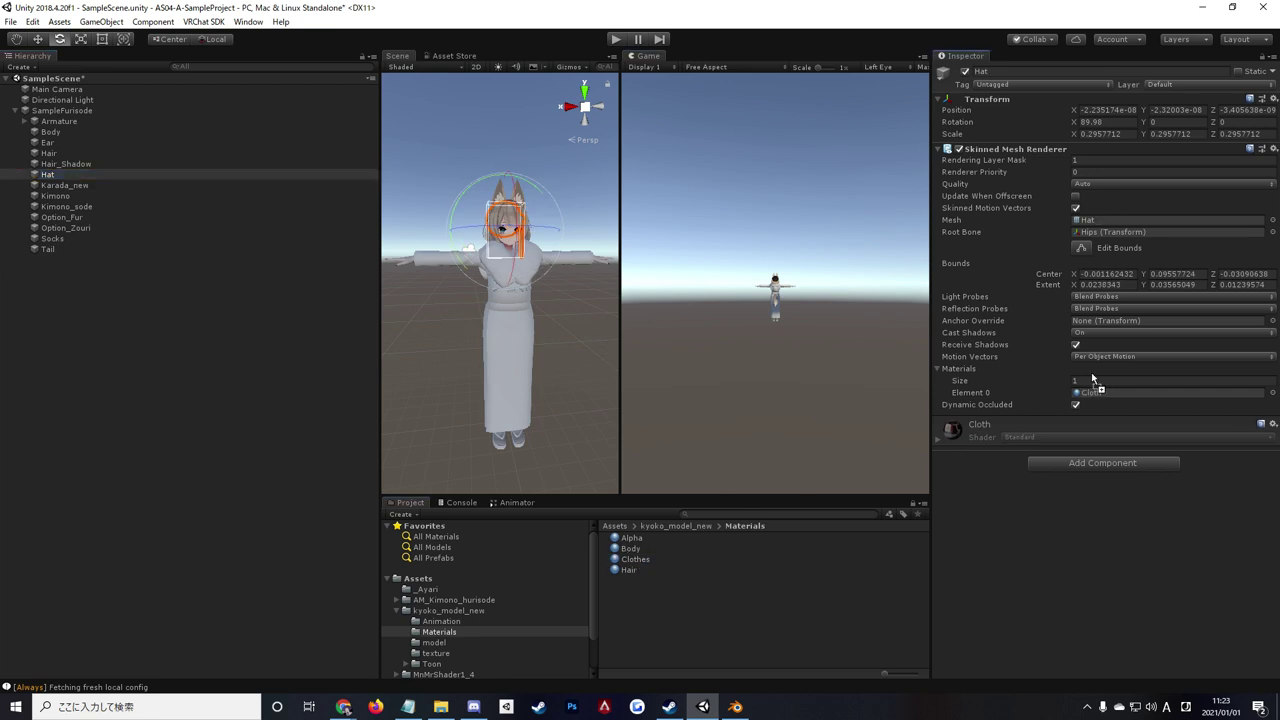
{"action": "left_click", "coordinate": [64, 185]}
{"action": "left_click_drag", "start_coordinate": [632, 549], "coordinate": [1110, 405]}
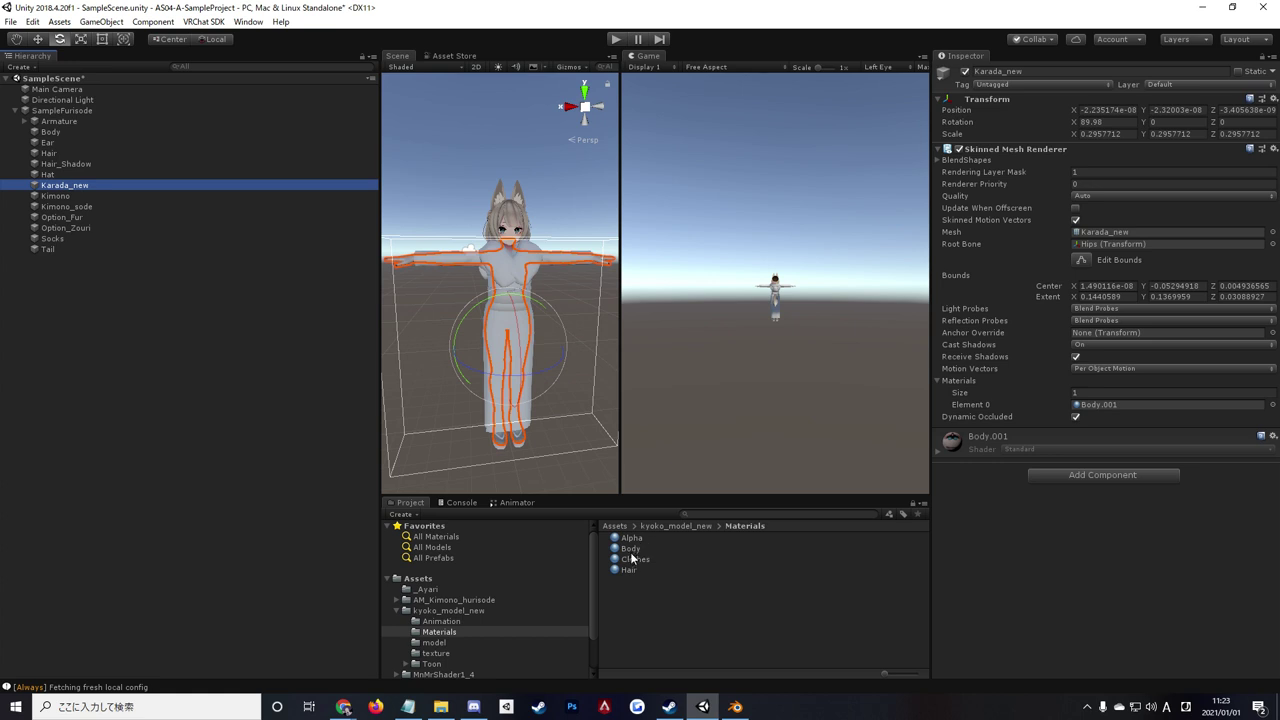
Select the Kimono mesh and list AM_Kimono_hurisode's materials.
{"action": "left_click", "coordinate": [62, 196]}
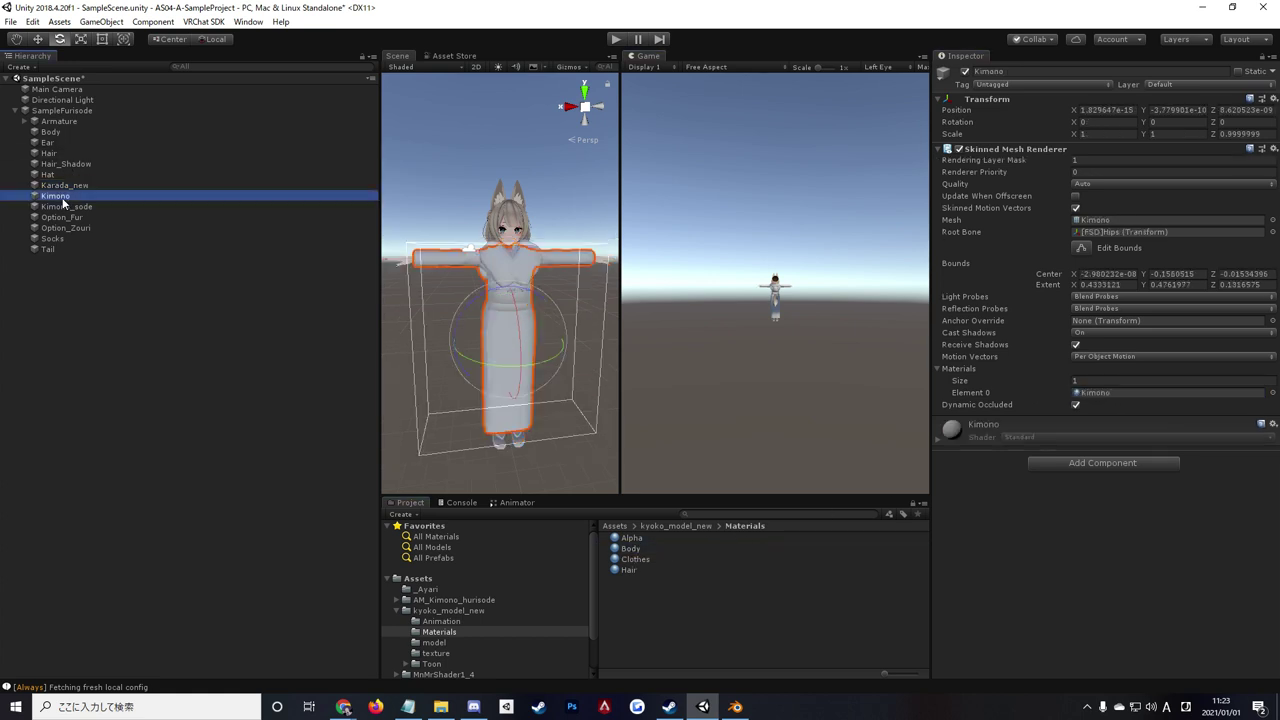
{"action": "left_click", "coordinate": [396, 600]}
{"action": "left_click", "coordinate": [445, 610]}
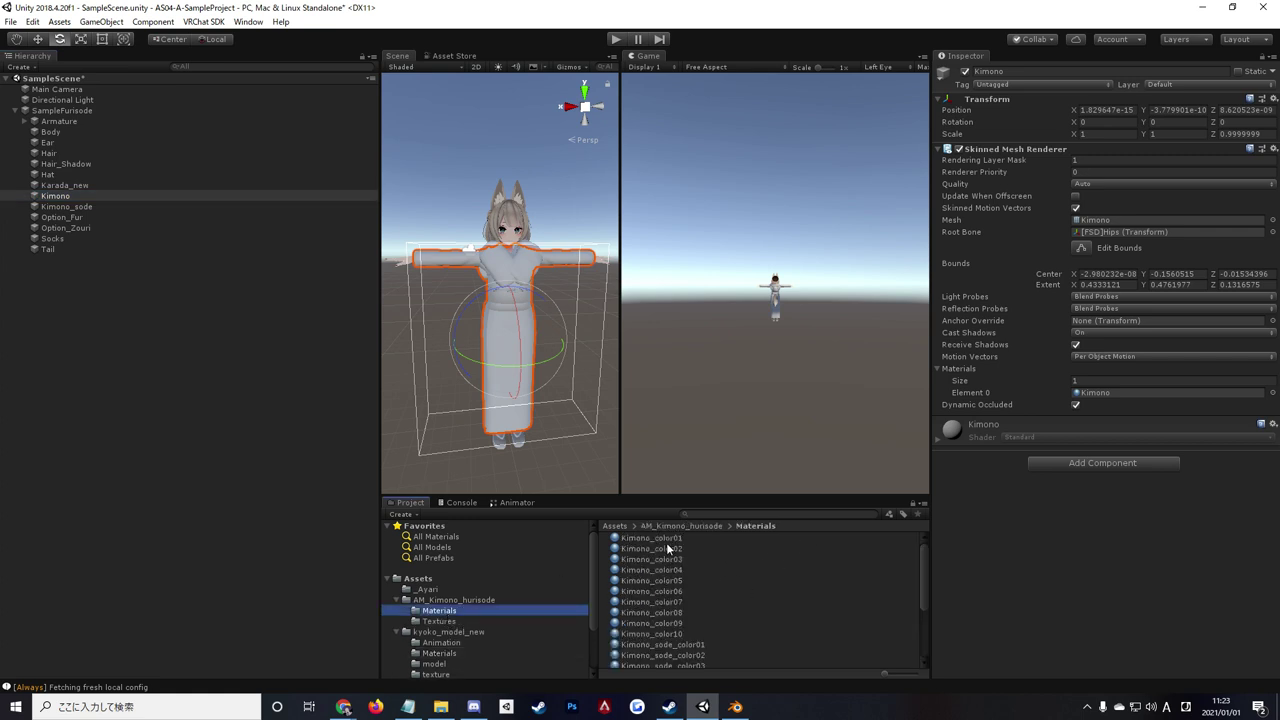
Apply Kimono_color01 to Kimono and Kimono_sode_color01 to the Kimono_sode sleeves.
{"action": "mouse_move", "coordinate": [655, 538]}
{"action": "left_mouse_down"}
{"action": "mouse_move", "coordinate": [1162, 413]}
{"action": "mouse_move", "coordinate": [1158, 393]}
{"action": "left_mouse_up"}
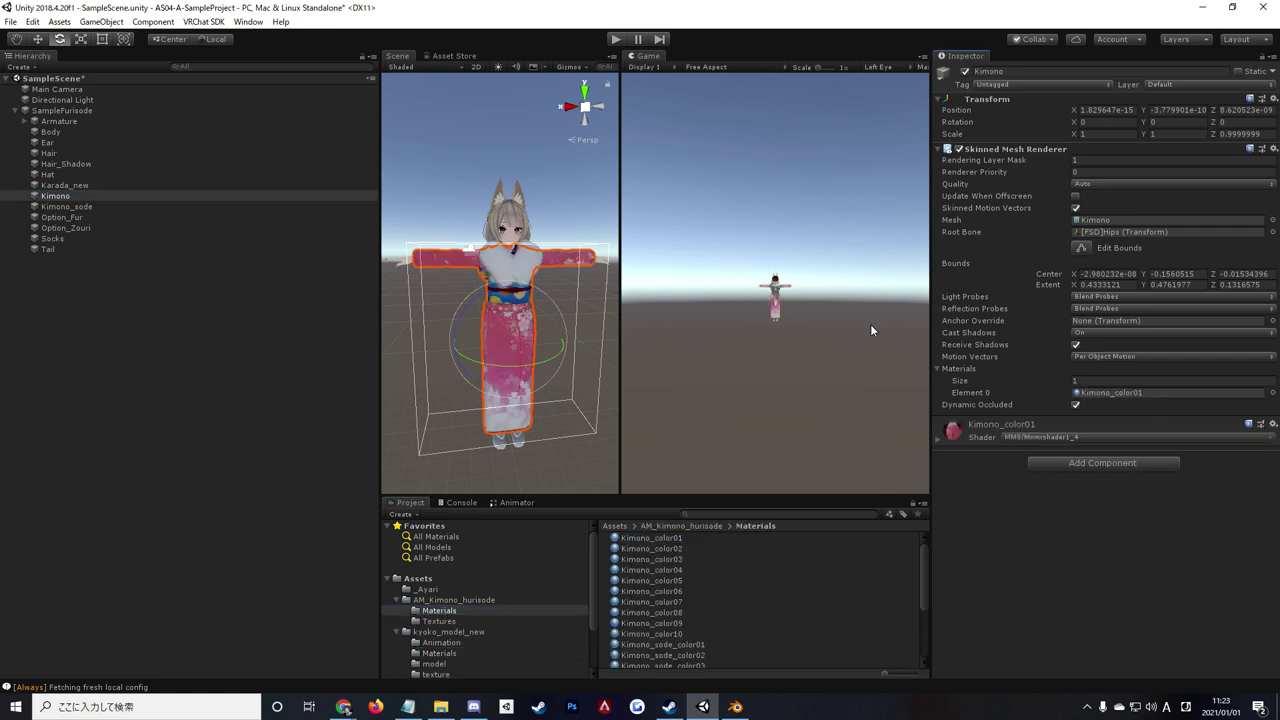
{"action": "left_click", "coordinate": [60, 207]}
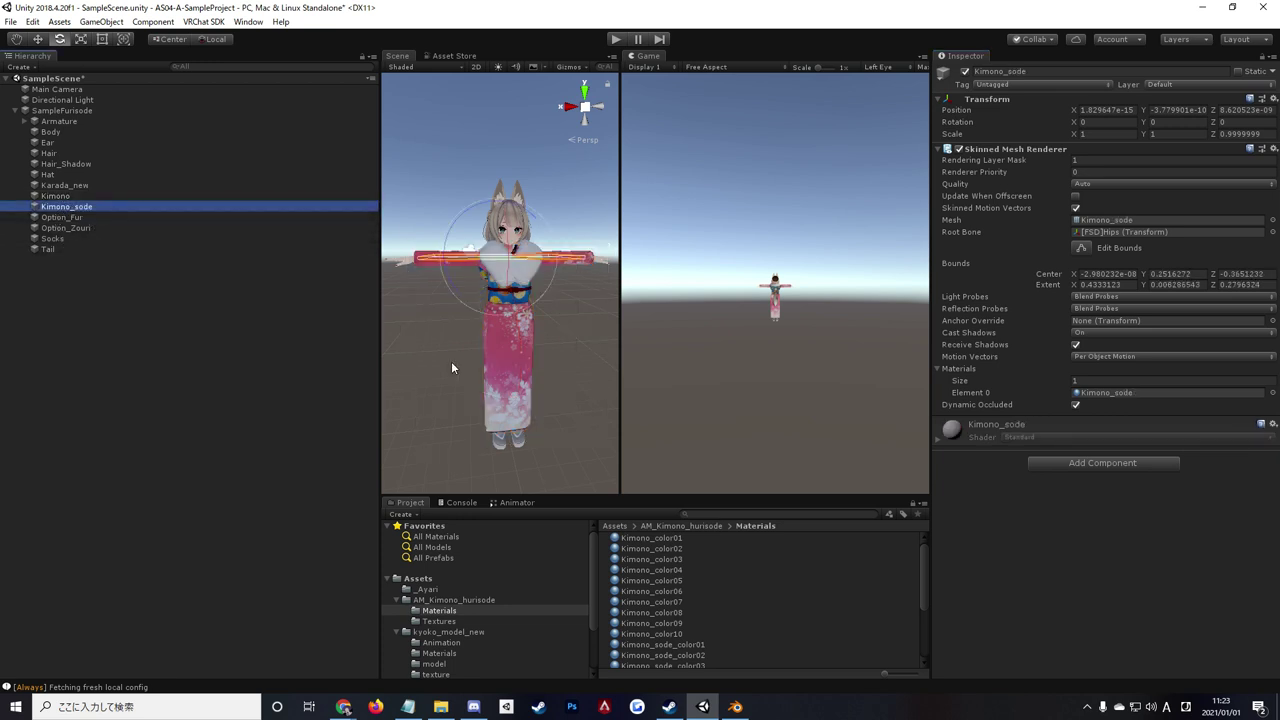
{"action": "mouse_move", "coordinate": [680, 645]}
{"action": "left_mouse_down"}
{"action": "mouse_move", "coordinate": [692, 654]}
{"action": "mouse_move", "coordinate": [1152, 393]}
{"action": "left_mouse_up"}
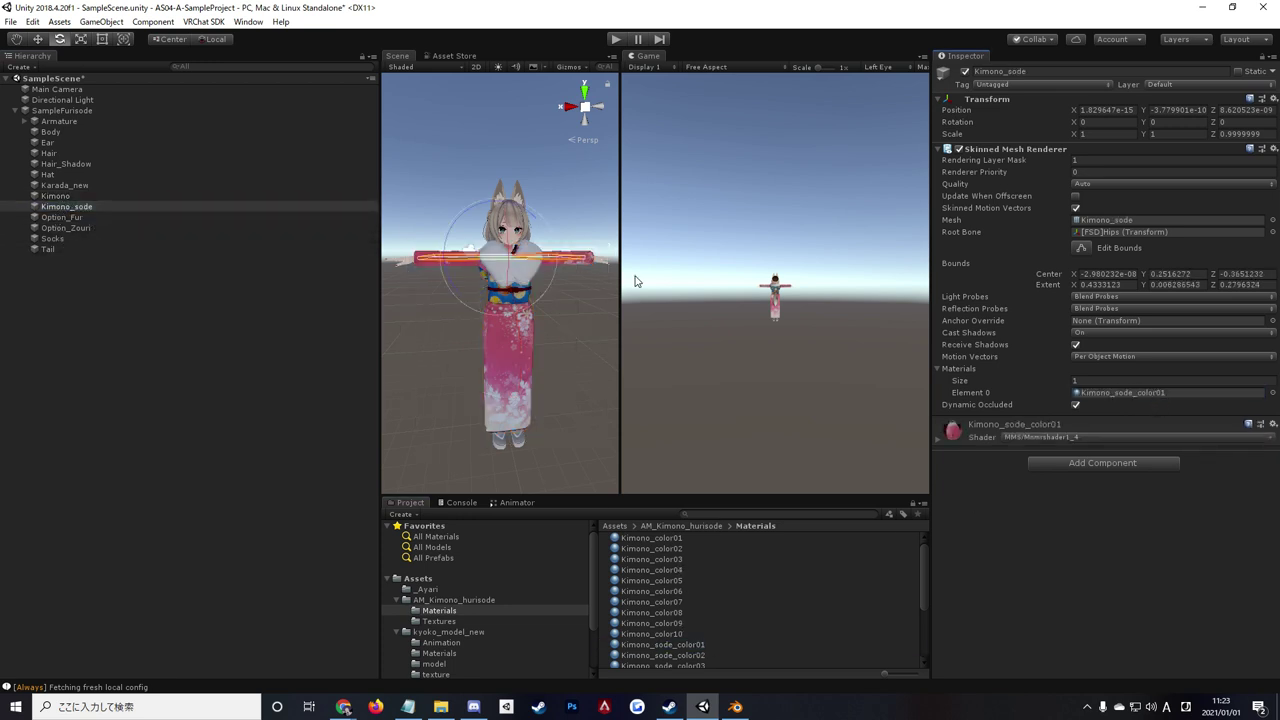
Apply Option_Fur to the Option_Fur mesh and Option_Hakimono to the Option_Zouri sandals.
{"action": "left_click", "coordinate": [82, 217]}
{"action": "scroll", "coordinate": [700, 598], "scroll_direction": "down", "scroll_amount": 3}
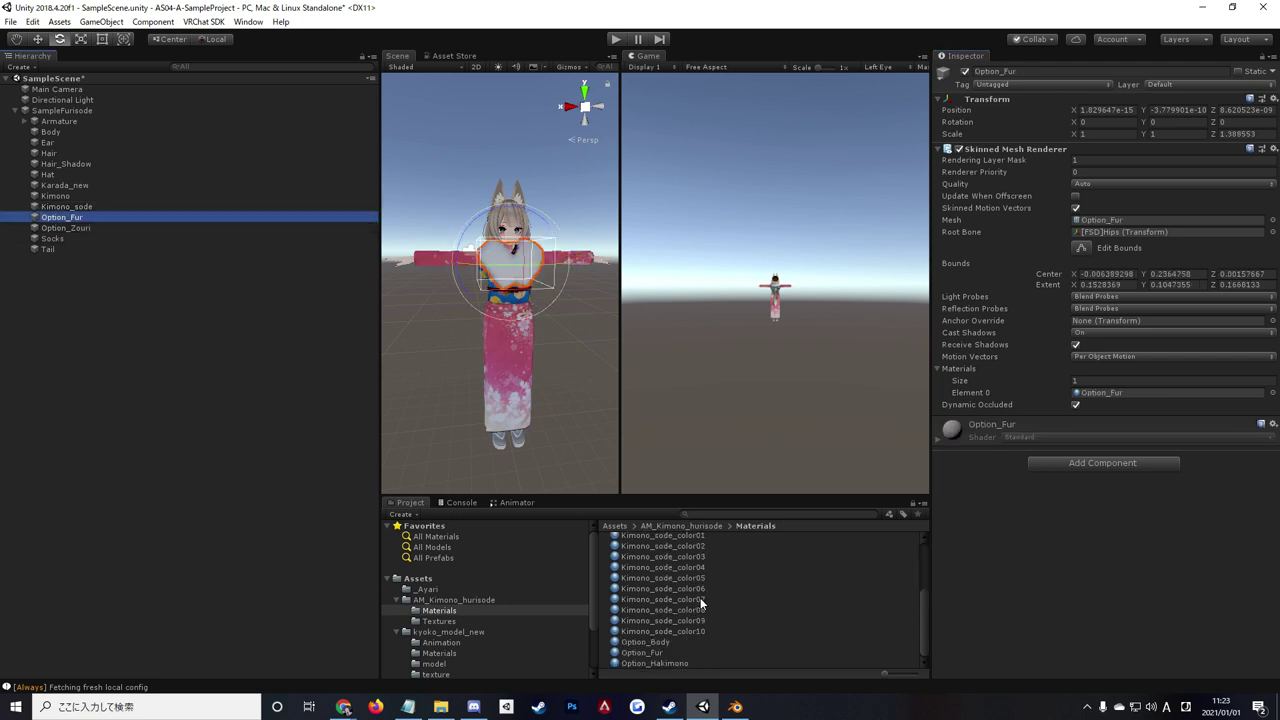
{"action": "left_click_drag", "start_coordinate": [650, 652], "coordinate": [1150, 393]}
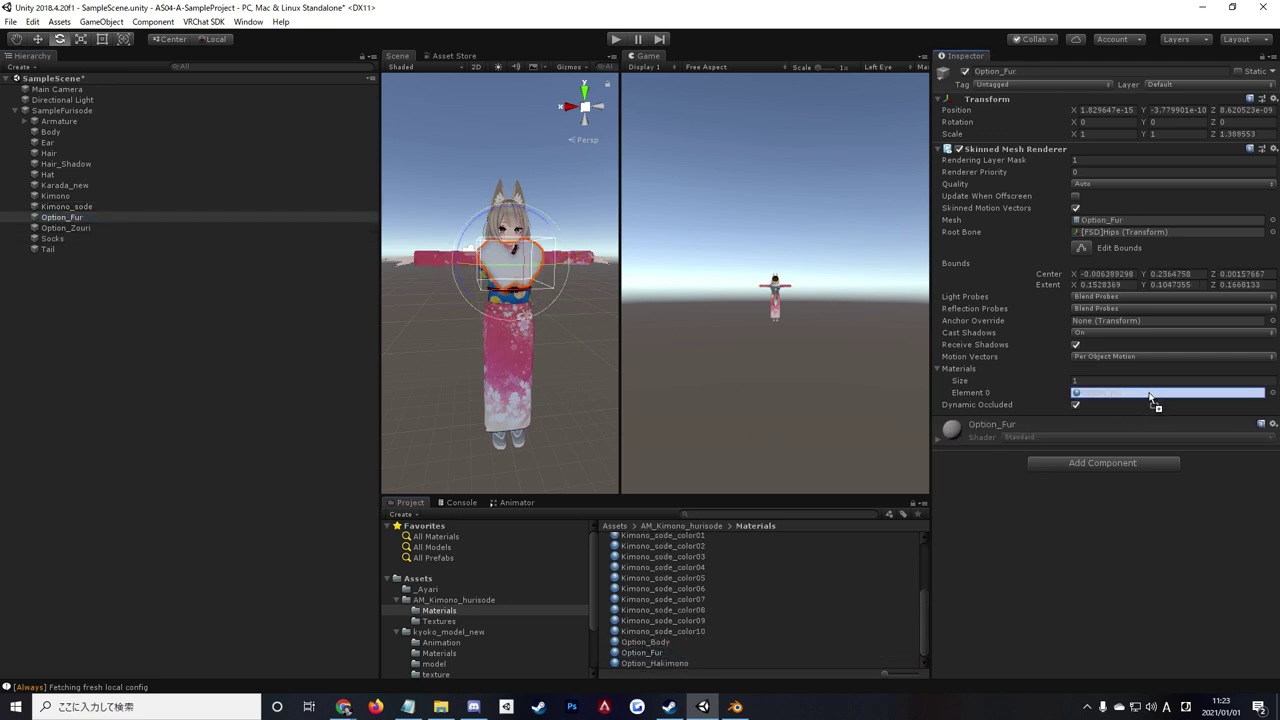
{"action": "left_click", "coordinate": [66, 228]}
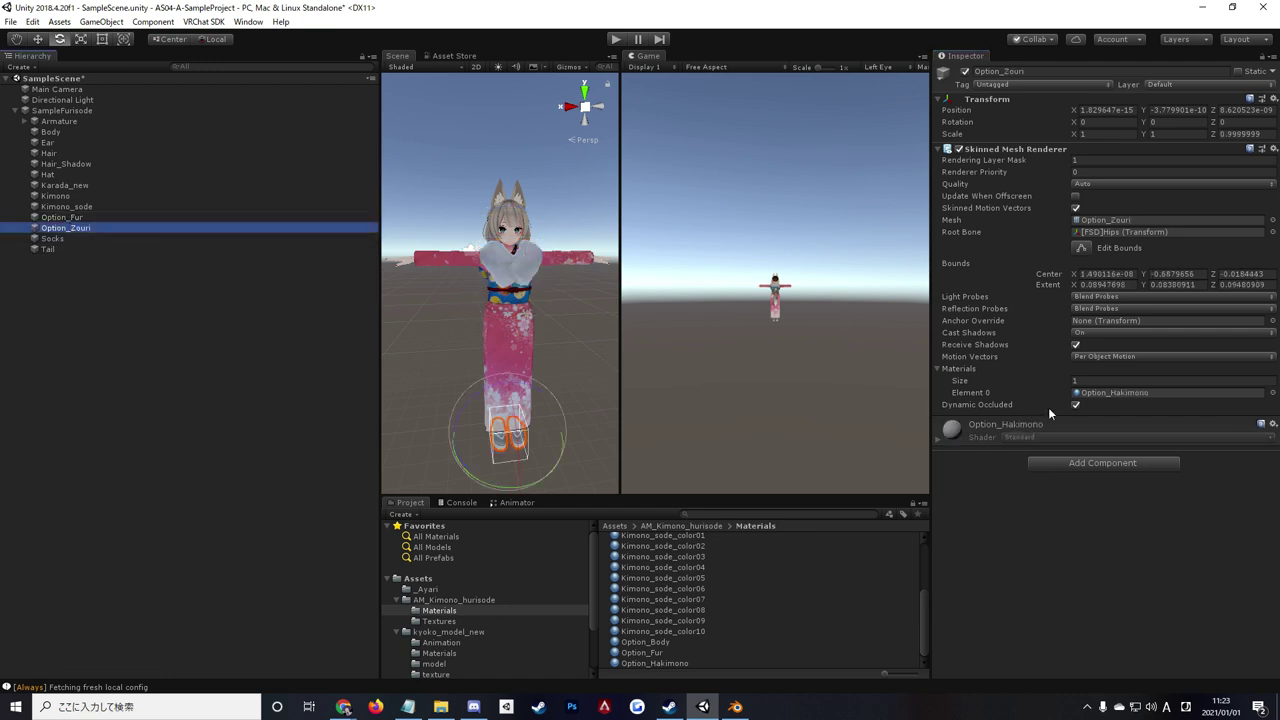
{"action": "left_click_drag", "start_coordinate": [655, 663], "coordinate": [1115, 392]}
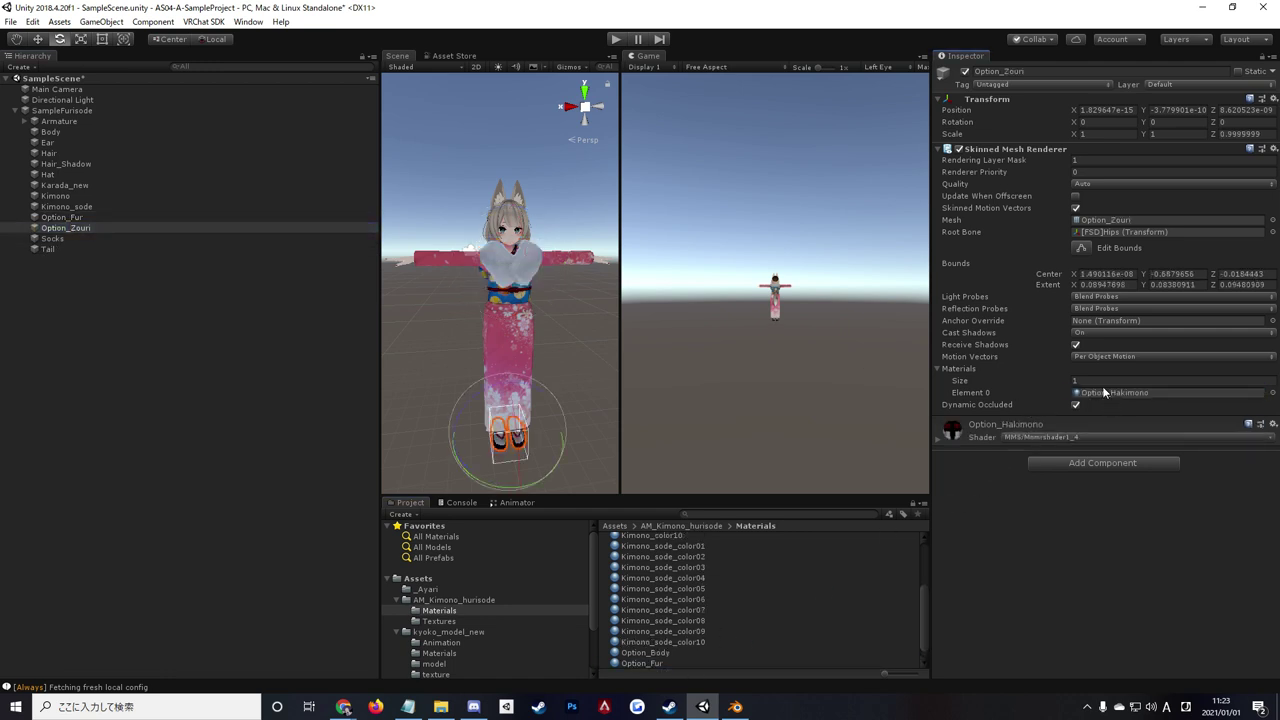
{"action": "left_click", "coordinate": [53, 238]}
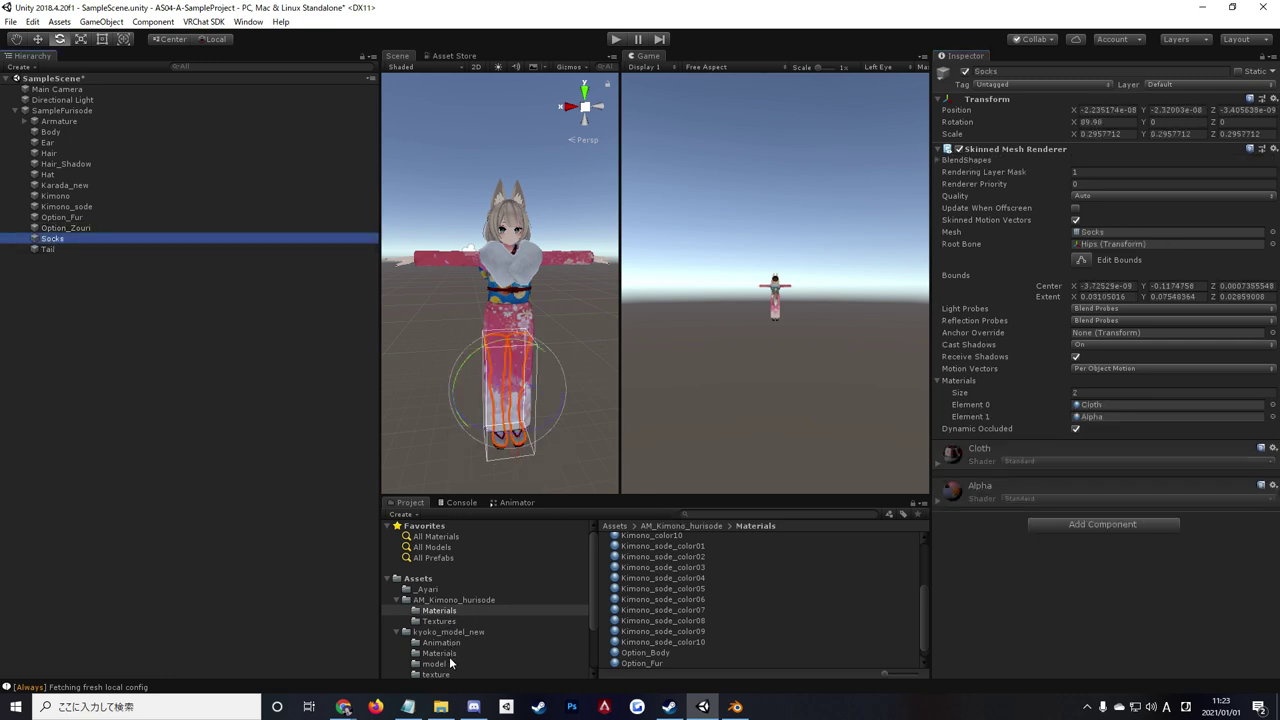
From kyoko_model_new/Materials, put Clothes and Alpha on Socks' two slots and Hair on Tail.
{"action": "scroll", "coordinate": [449, 656], "scroll_direction": "down", "scroll_amount": 3}
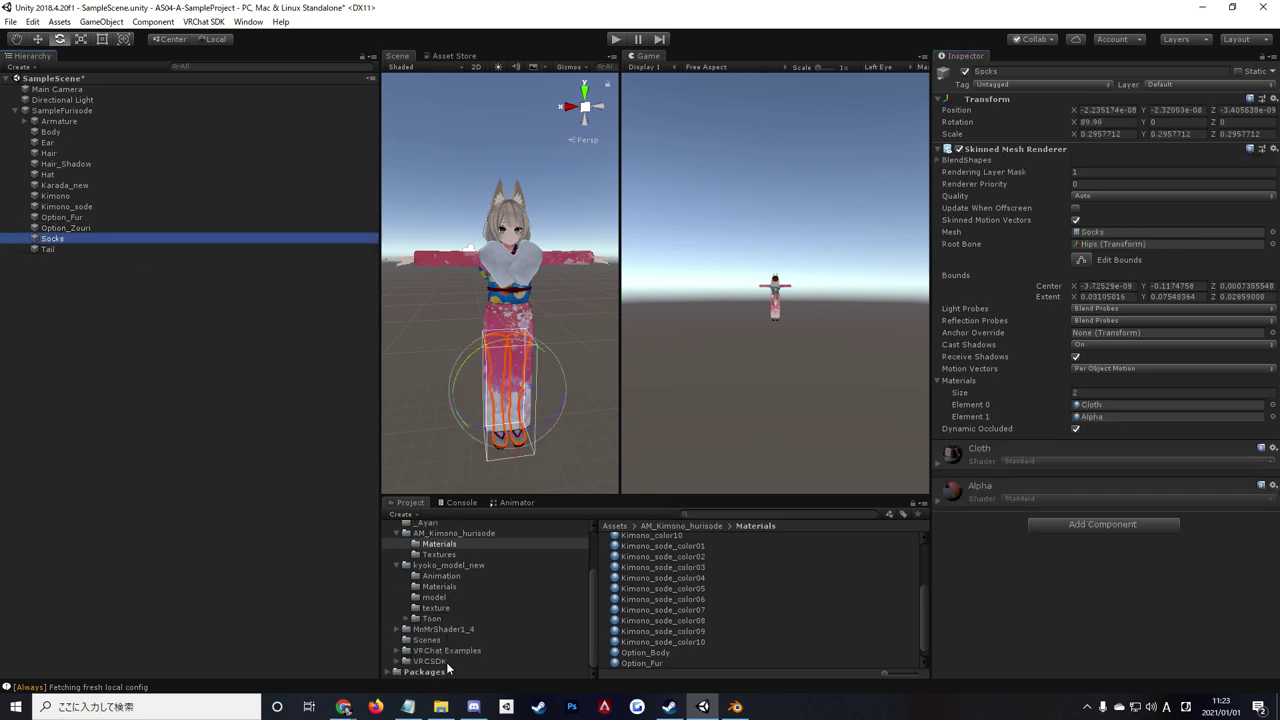
{"action": "left_click", "coordinate": [438, 587]}
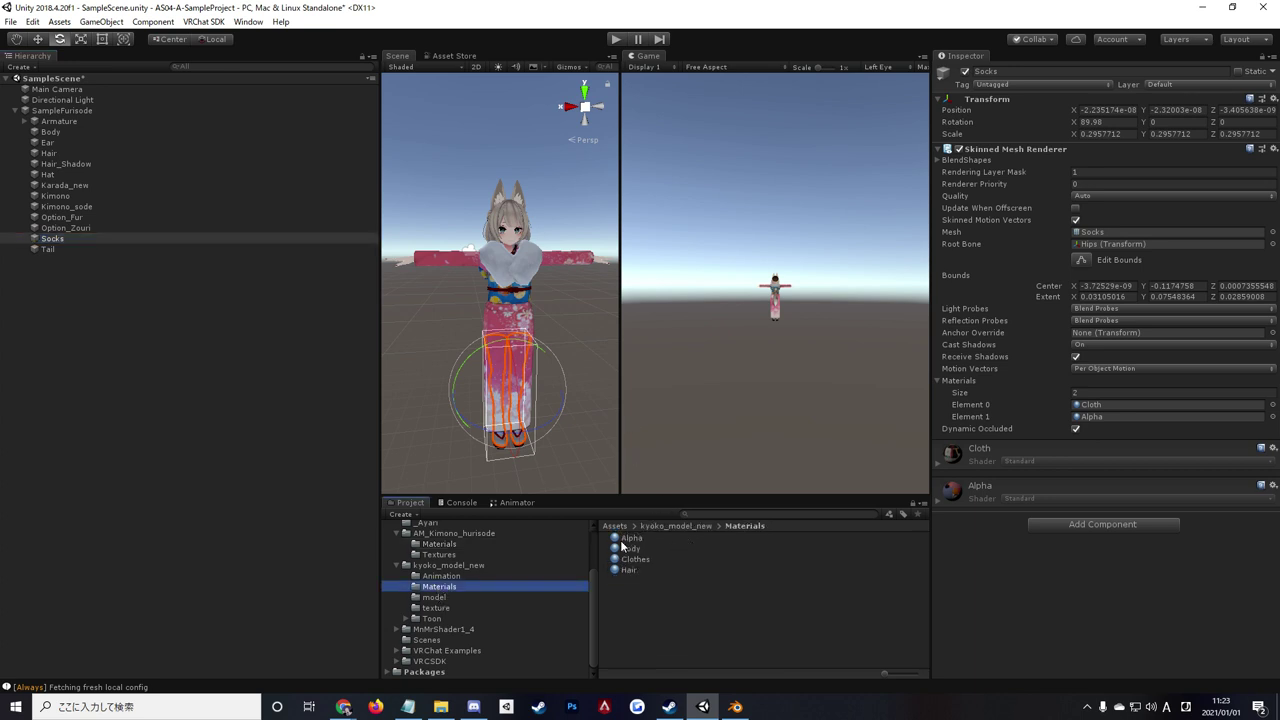
{"action": "left_click_drag", "start_coordinate": [636, 562], "coordinate": [1113, 407]}
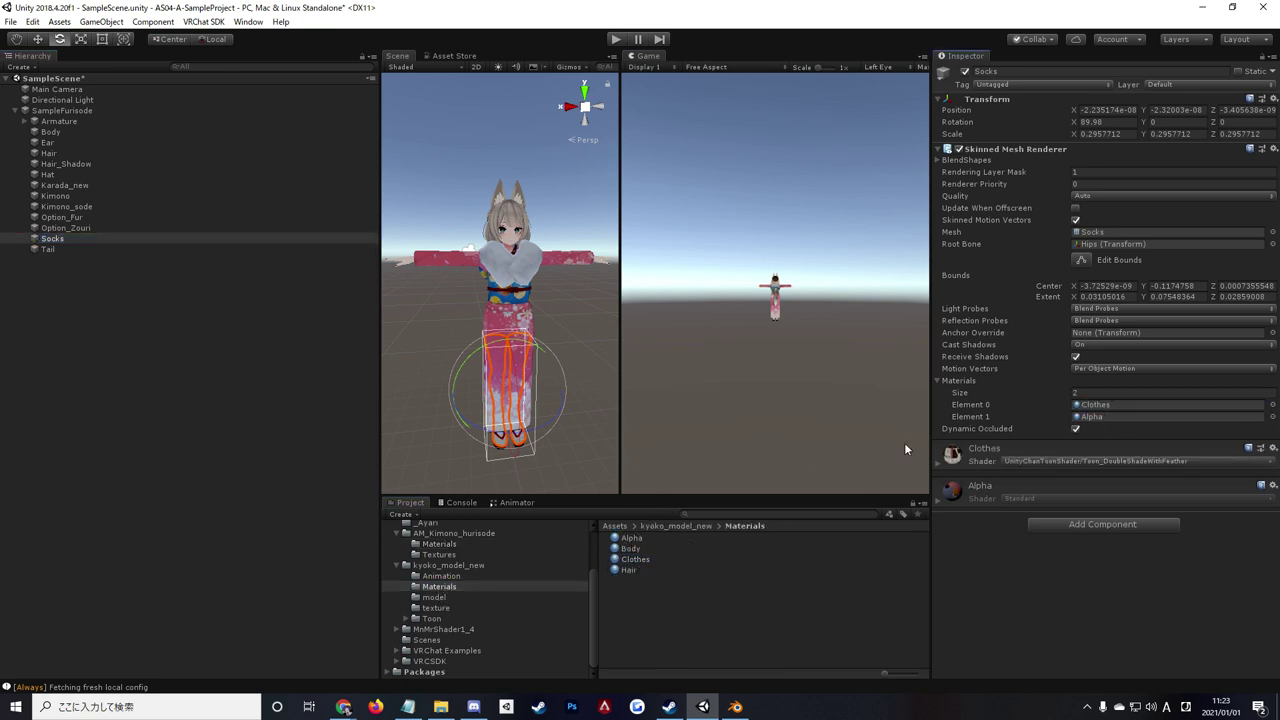
{"action": "mouse_move", "coordinate": [628, 538]}
{"action": "left_mouse_down"}
{"action": "mouse_move", "coordinate": [861, 513]}
{"action": "mouse_move", "coordinate": [1113, 416]}
{"action": "left_mouse_up"}
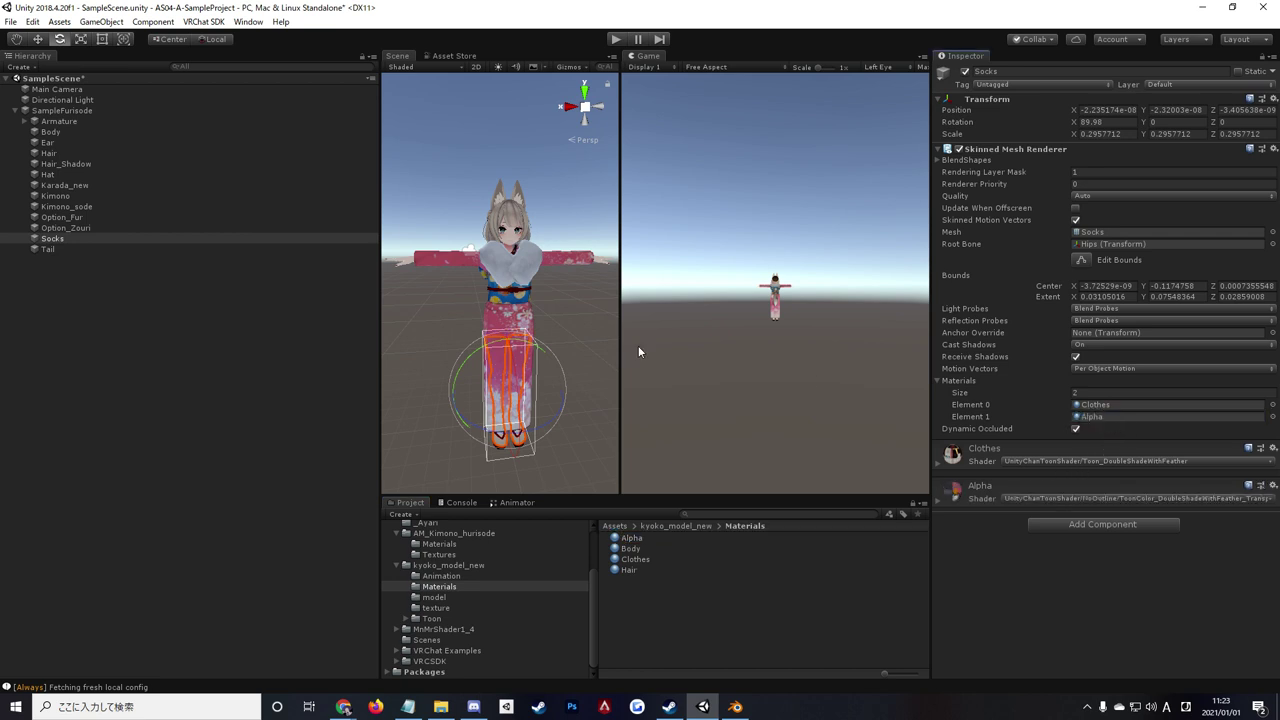
{"action": "left_click", "coordinate": [47, 249]}
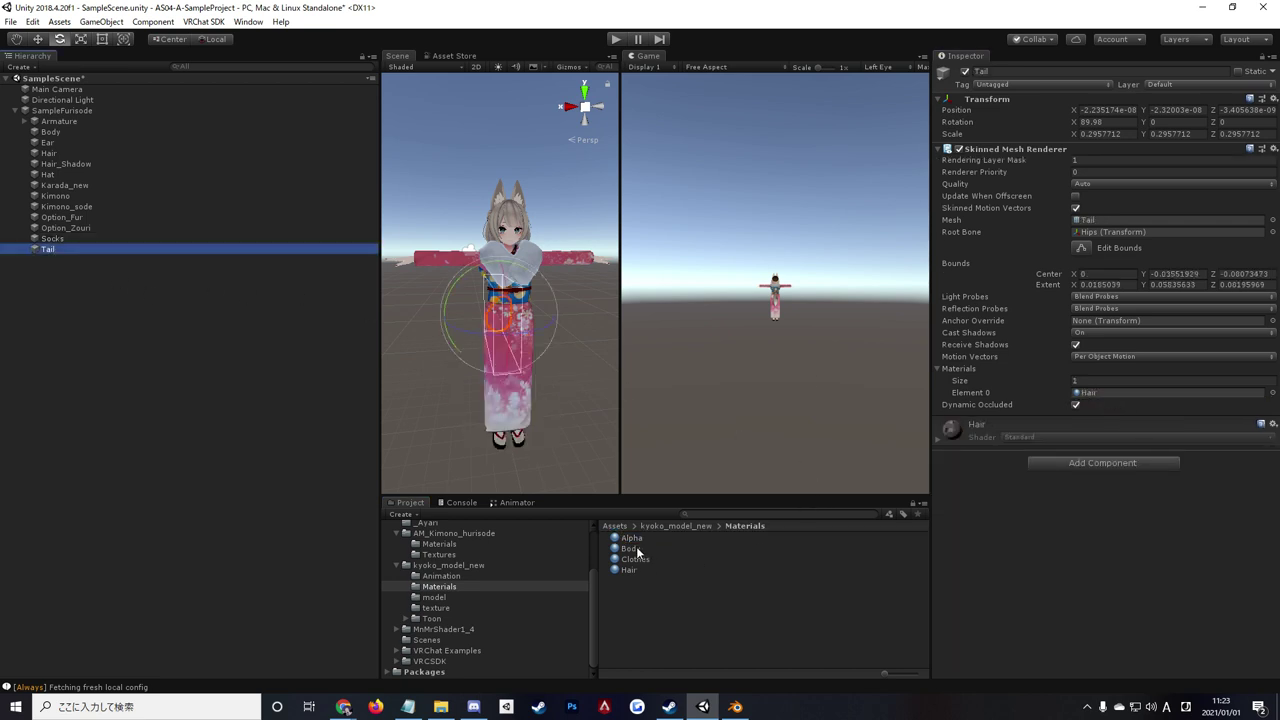
{"action": "left_click_drag", "start_coordinate": [628, 566], "coordinate": [1109, 397]}
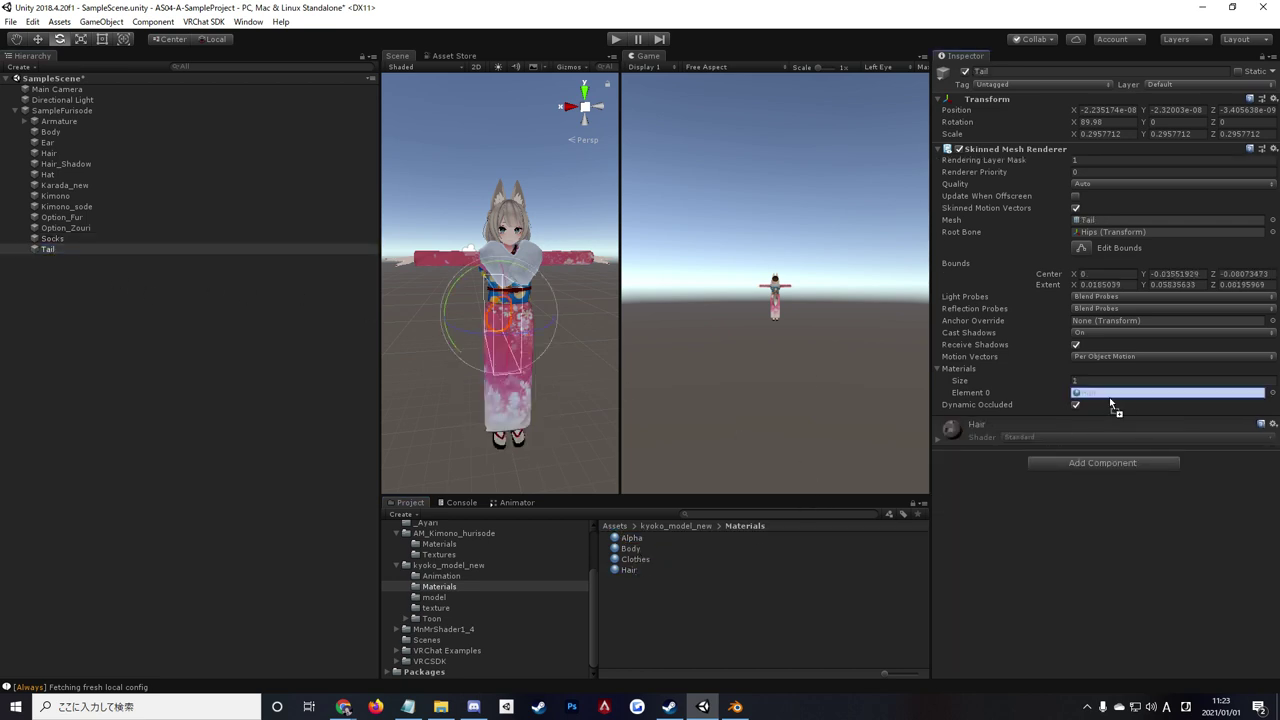
{"action": "left_click", "coordinate": [559, 286]}
Orbit the Scene view around the kimono avatar to inspect it from several angles.
{"action": "scroll", "coordinate": [495, 330], "scroll_direction": "down", "scroll_amount": 2}
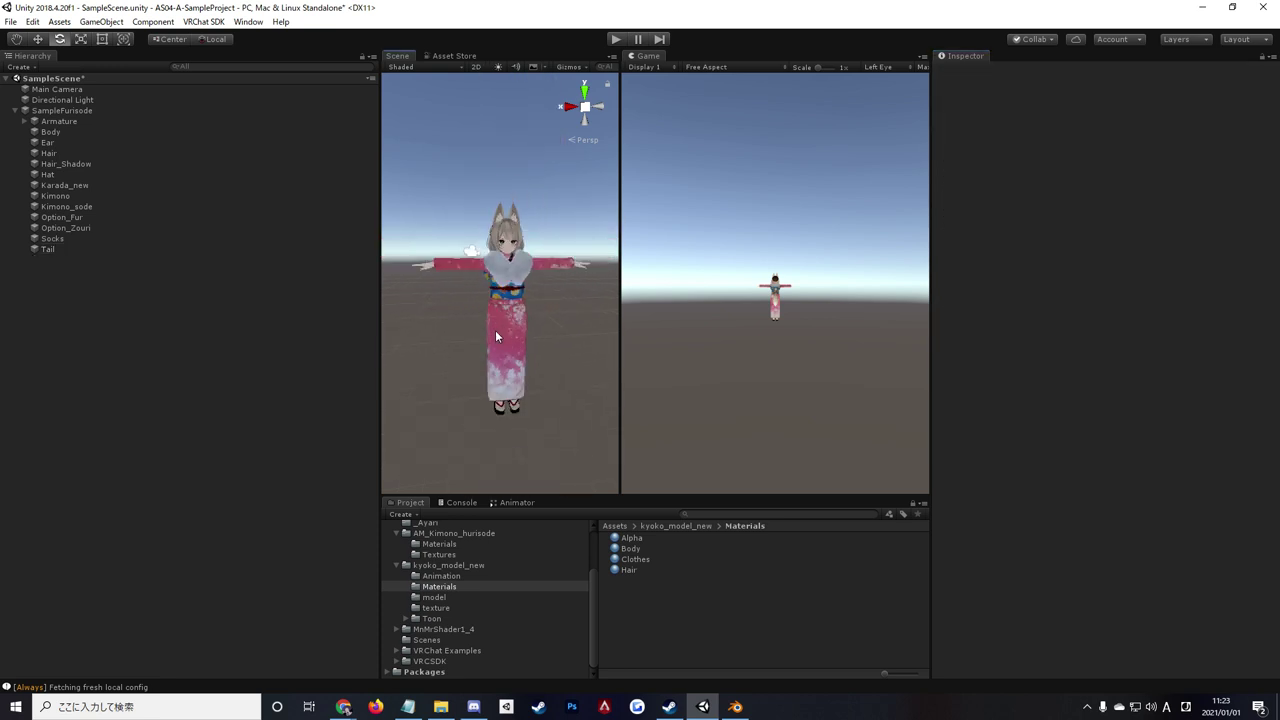
{"action": "mouse_move", "coordinate": [495, 330]}
{"action": "right_mouse_down"}
{"action": "mouse_move", "coordinate": [629, 309]}
{"action": "mouse_move", "coordinate": [567, 324]}
{"action": "right_mouse_up"}
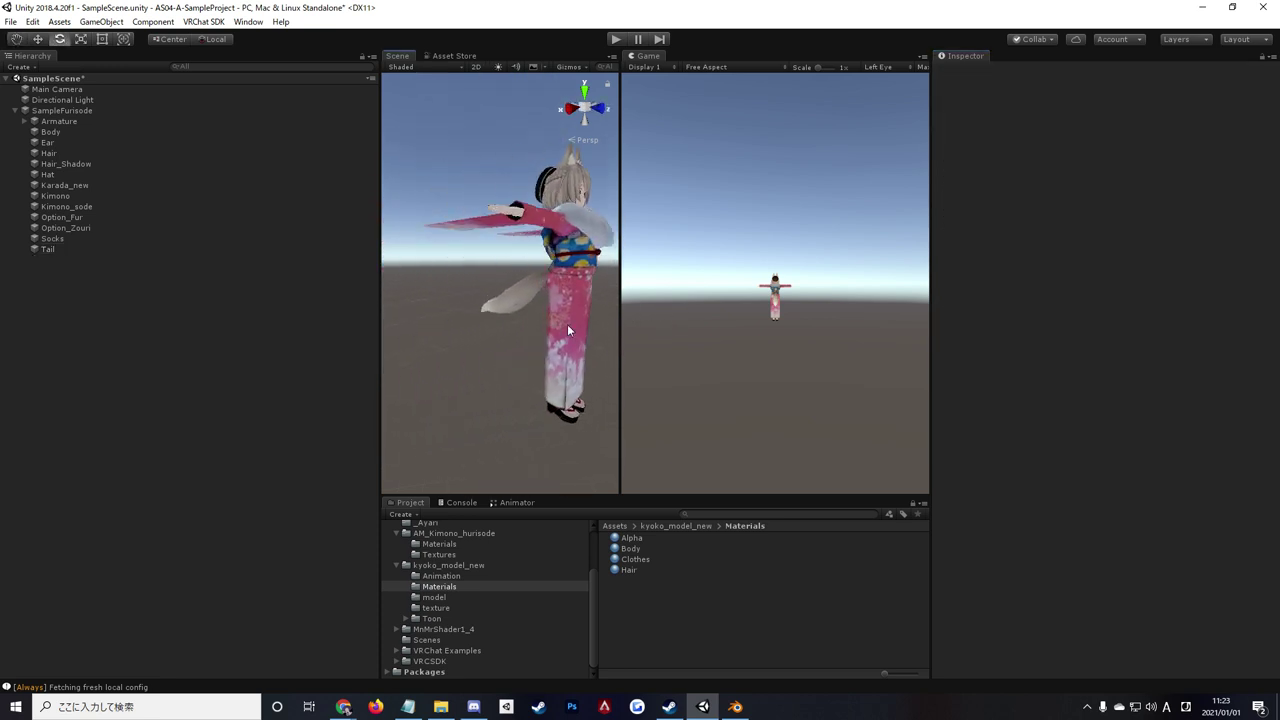
{"action": "mouse_move", "coordinate": [567, 324]}
{"action": "middle_mouse_down"}
{"action": "mouse_move", "coordinate": [491, 334]}
{"action": "mouse_move", "coordinate": [567, 359]}
{"action": "middle_mouse_up"}
{"action": "mouse_move", "coordinate": [567, 359]}
{"action": "right_mouse_down"}
{"action": "mouse_move", "coordinate": [574, 400]}
{"action": "mouse_move", "coordinate": [525, 422]}
{"action": "mouse_move", "coordinate": [471, 394]}
{"action": "mouse_move", "coordinate": [528, 414]}
{"action": "mouse_move", "coordinate": [534, 391]}
{"action": "mouse_move", "coordinate": [477, 388]}
{"action": "right_mouse_up"}
{"action": "middle_click_drag", "start_coordinate": [477, 388], "coordinate": [400, 378]}
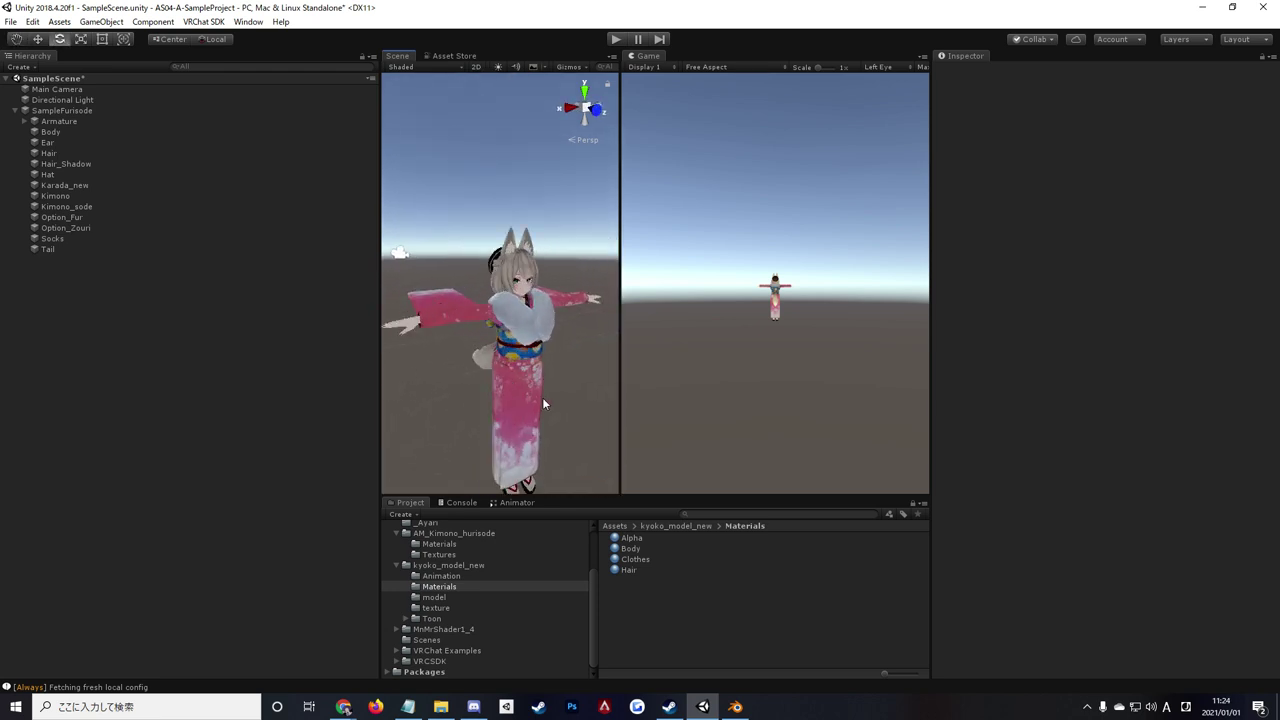
Collapse and select the SampleFurisode root object, dismiss the Add Component list, and save SampleScene.
{"action": "left_click", "coordinate": [15, 110]}
{"action": "left_click", "coordinate": [57, 110]}
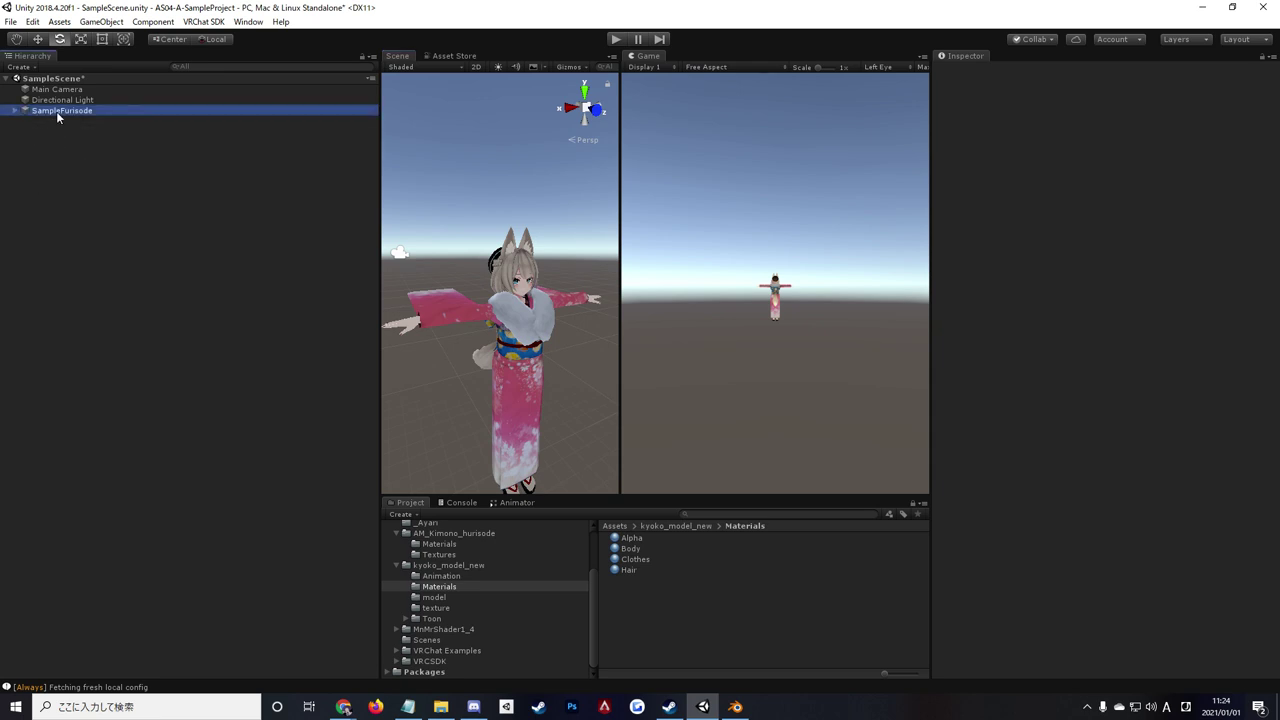
{"action": "left_click", "coordinate": [1110, 266]}
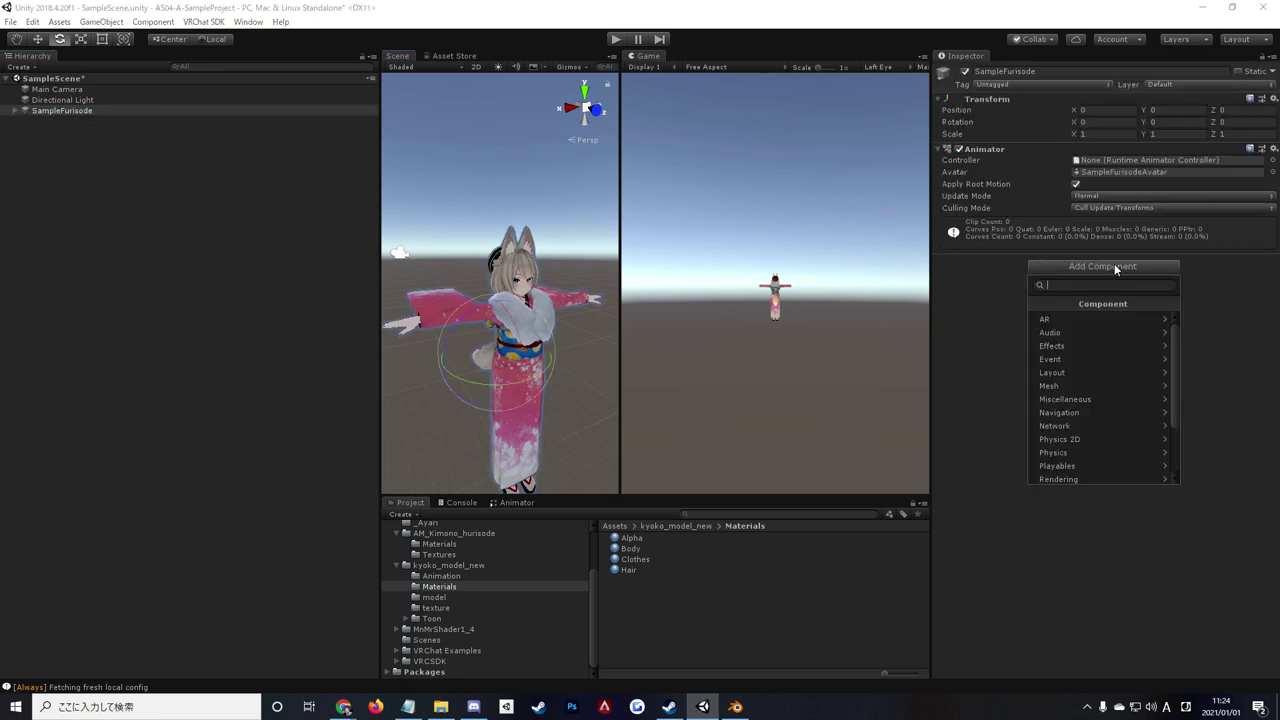
{"action": "left_click", "coordinate": [270, 285]}
{"action": "key", "text": "ctrl+s"}
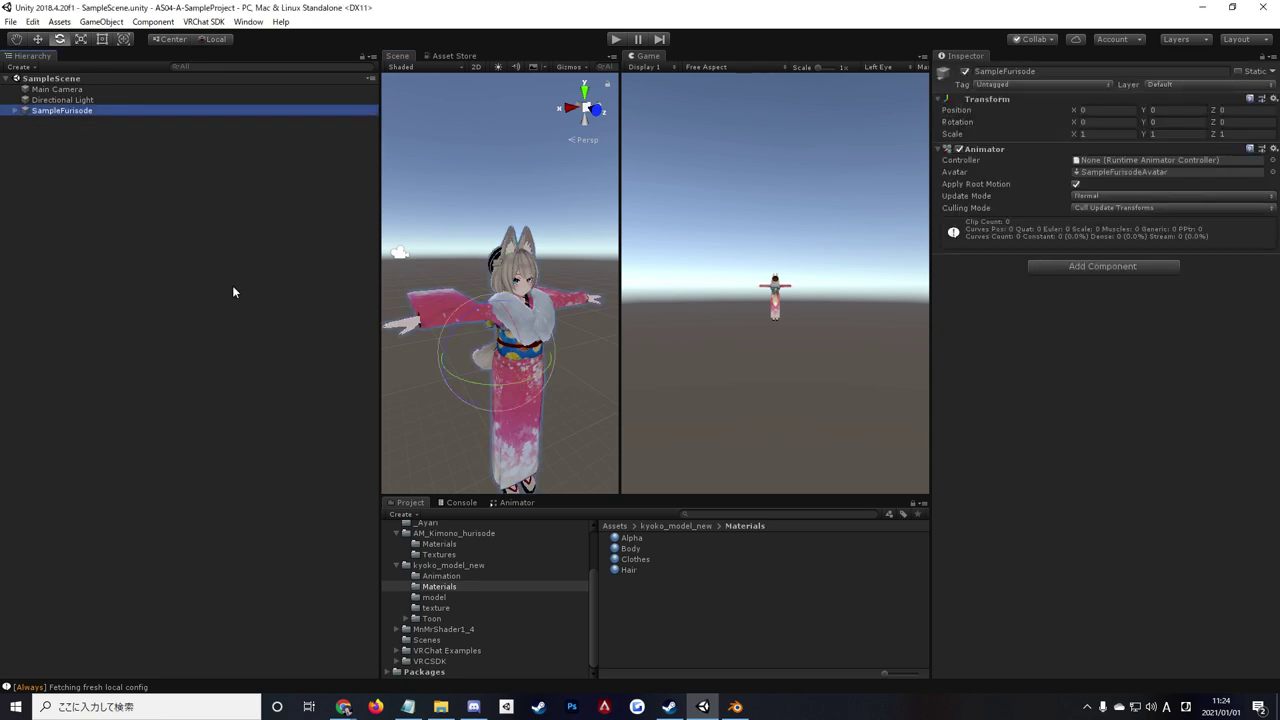